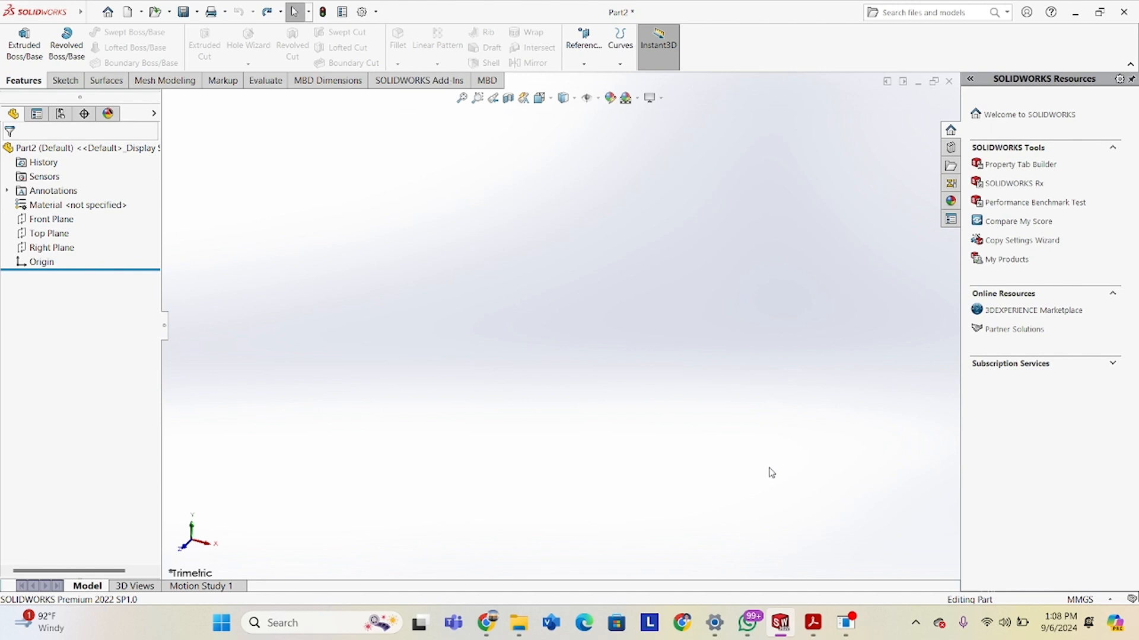
Review the dimensioned views in the HOVERBOARD part PDF in Acrobat and return to the Part2 document in SOLIDWORKS.
{"action": "mouse_move", "coordinate": [816, 624]}
{"action": "left_click", "coordinate": [808, 544]}
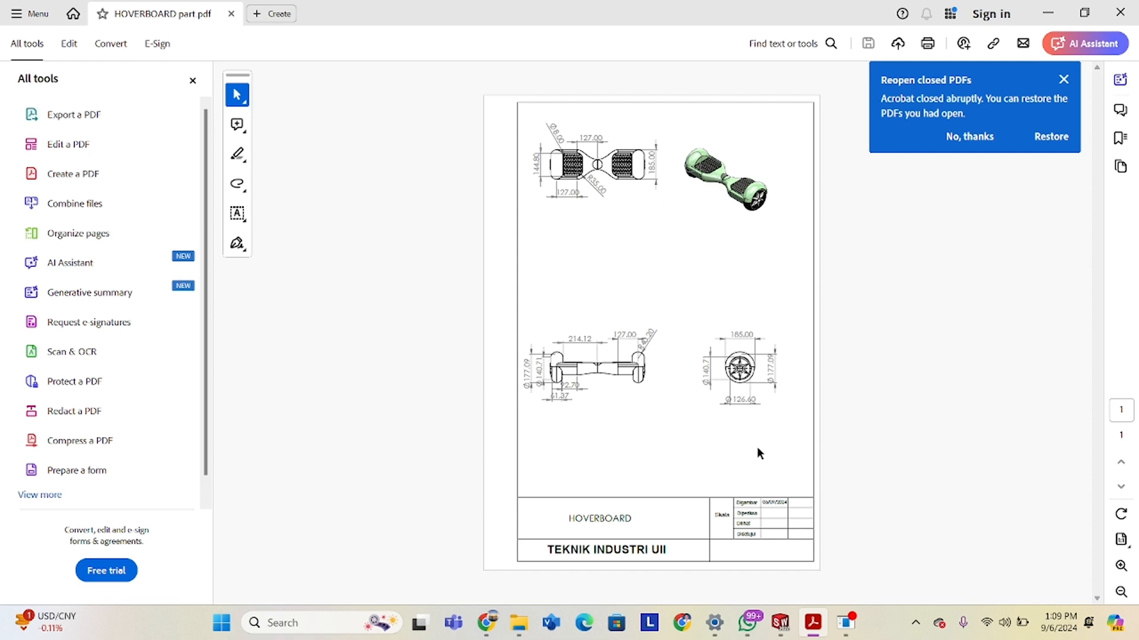
{"action": "mouse_move", "coordinate": [791, 627]}
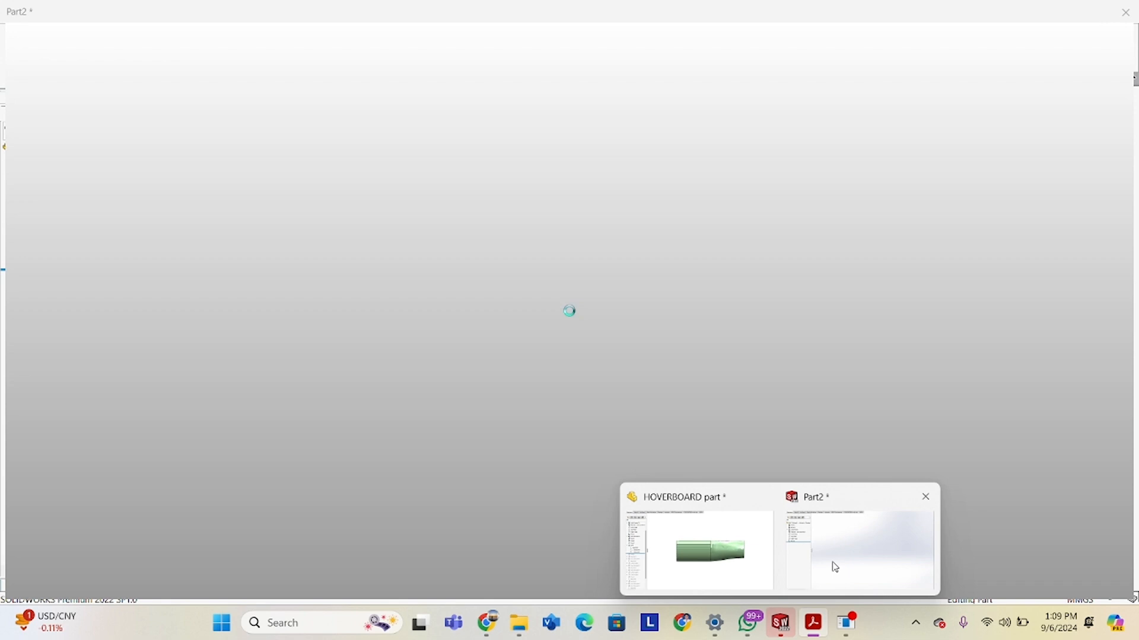
{"action": "left_click", "coordinate": [831, 564]}
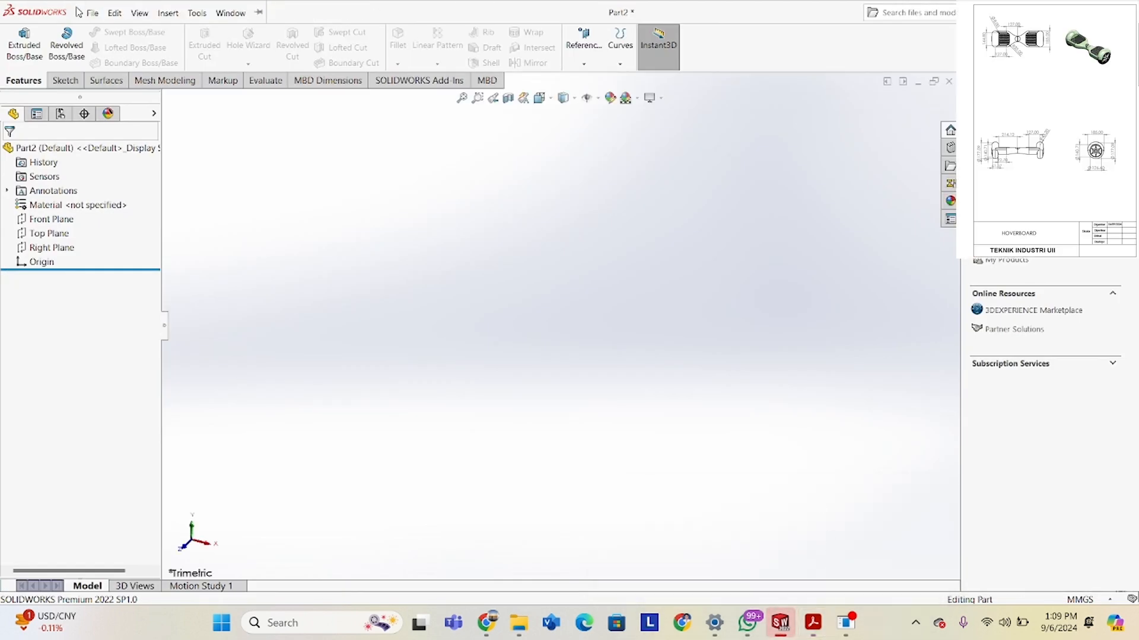
{"action": "left_click", "coordinate": [90, 13]}
{"action": "left_click", "coordinate": [114, 33]}
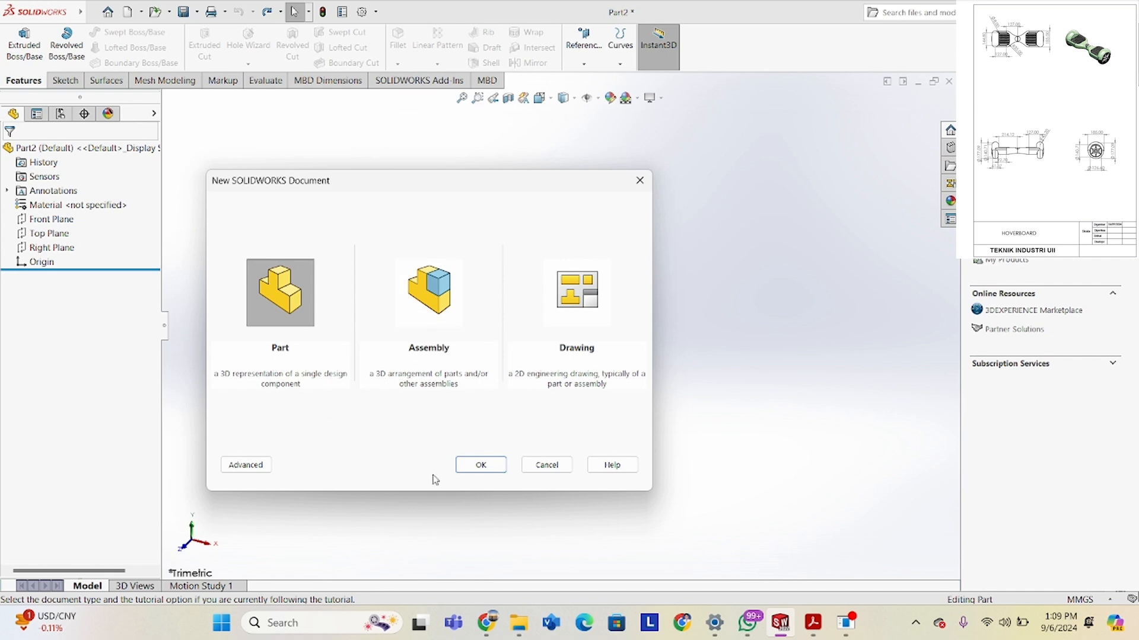
{"action": "left_click", "coordinate": [639, 180]}
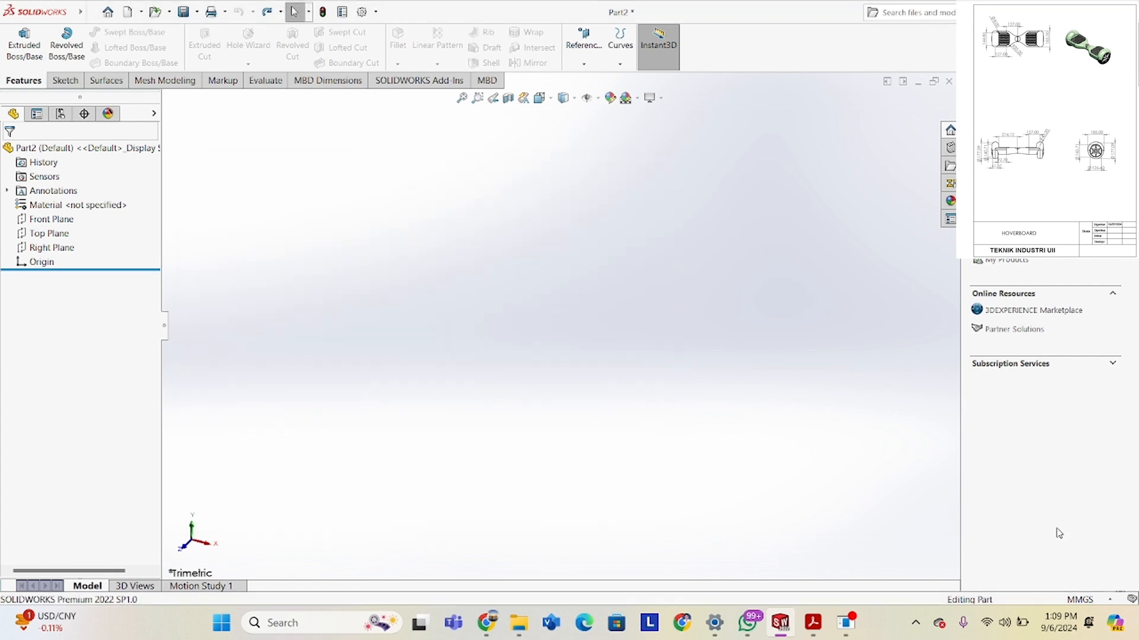
{"action": "left_click", "coordinate": [1085, 600]}
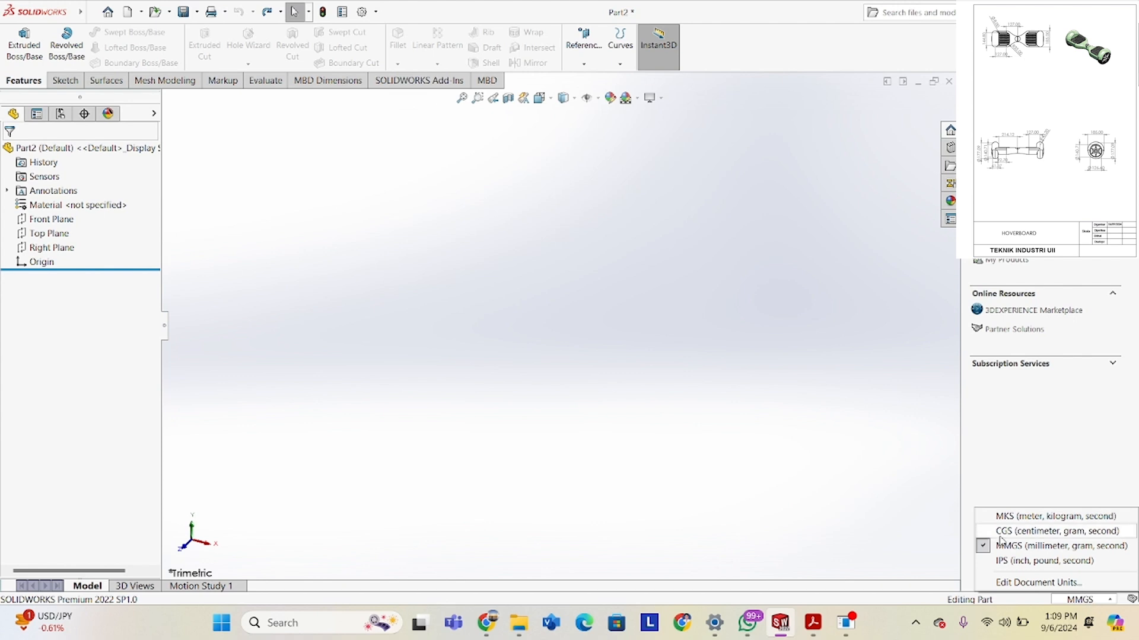
{"action": "left_click", "coordinate": [339, 223]}
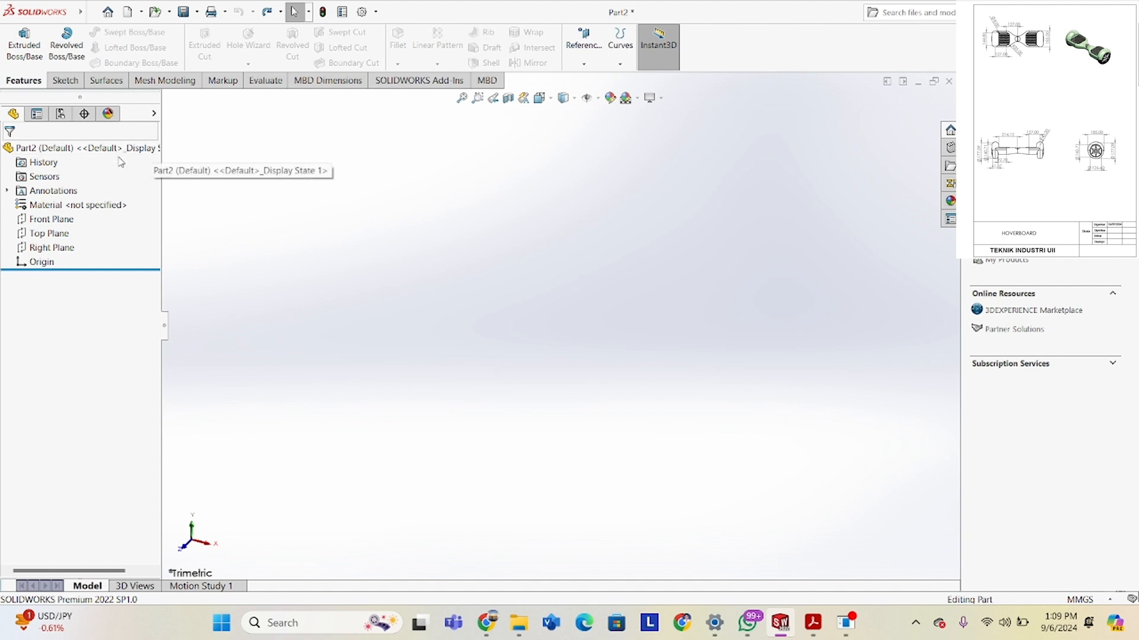
Sketch a center rectangle about 113 by 49 mm on the Front Plane, centred on the origin.
{"action": "right_click", "coordinate": [64, 227]}
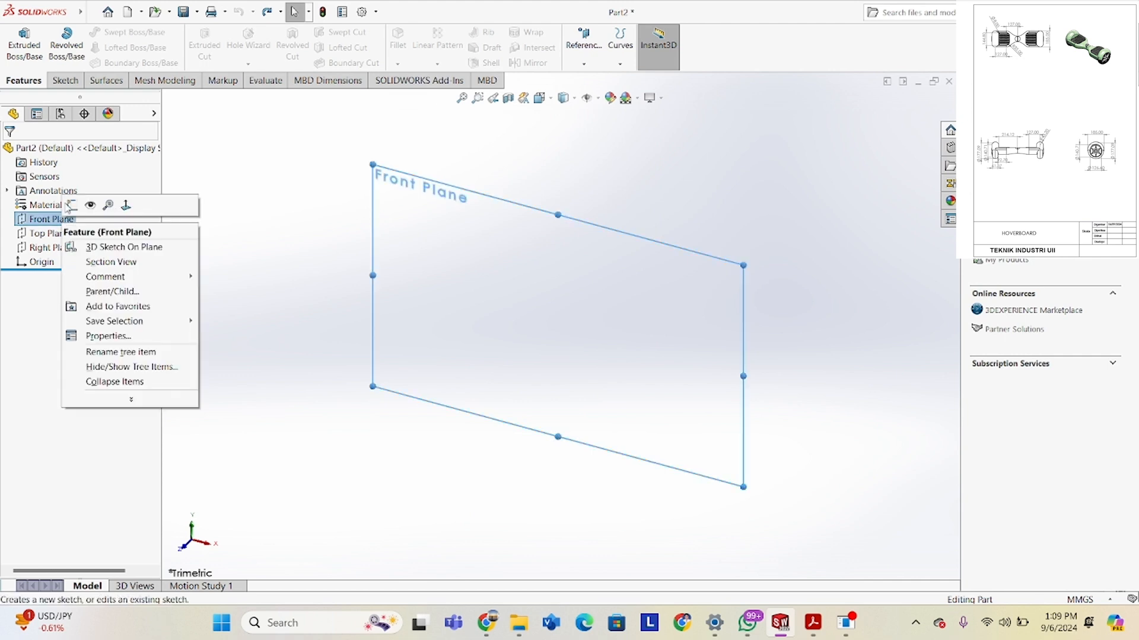
{"action": "left_click", "coordinate": [72, 205]}
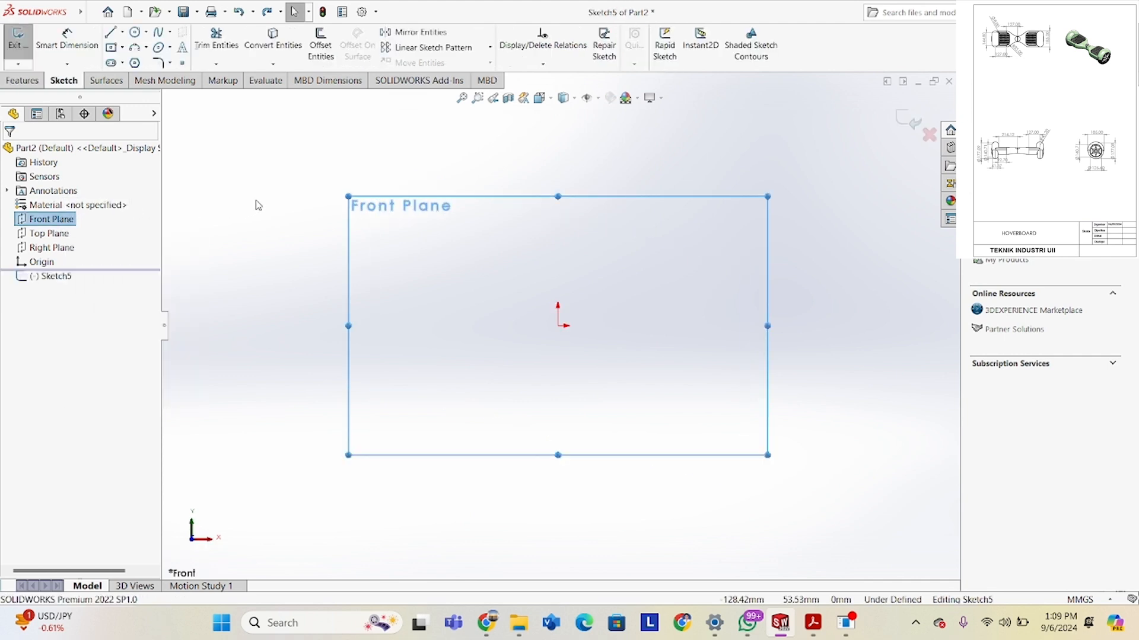
{"action": "left_click", "coordinate": [121, 48]}
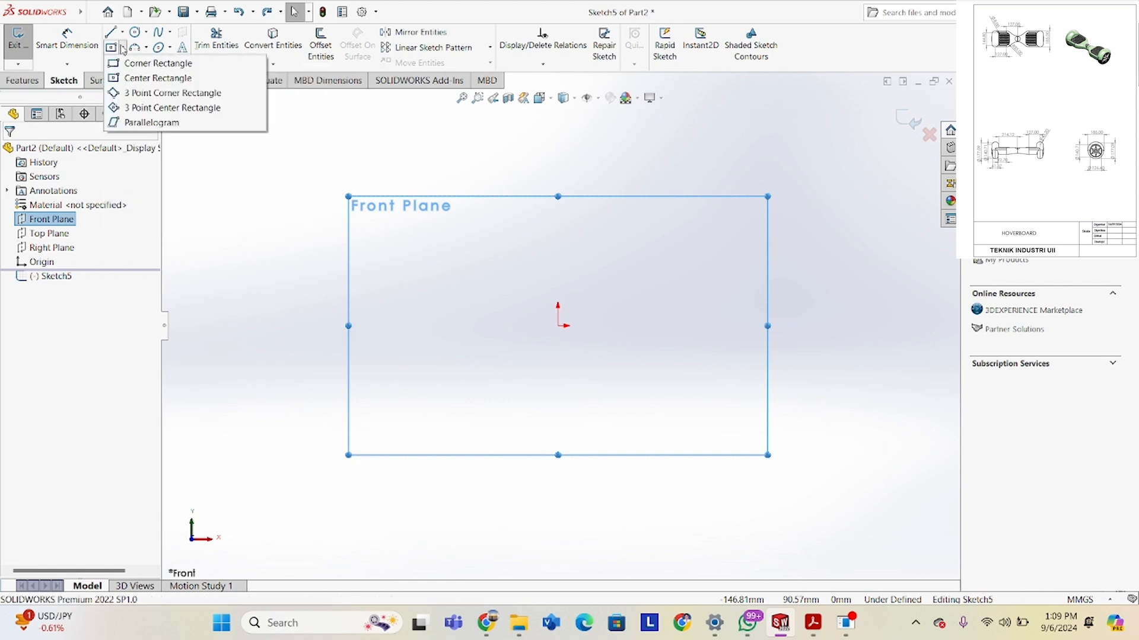
{"action": "left_click", "coordinate": [145, 79]}
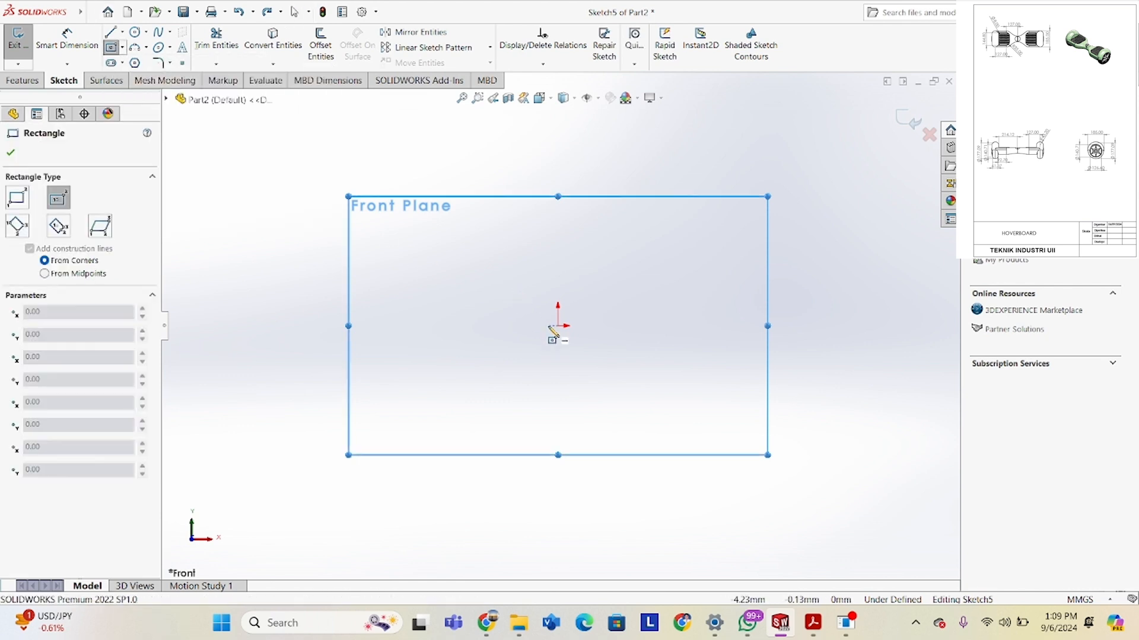
{"action": "left_click_drag", "start_coordinate": [558, 325], "coordinate": [691, 383]}
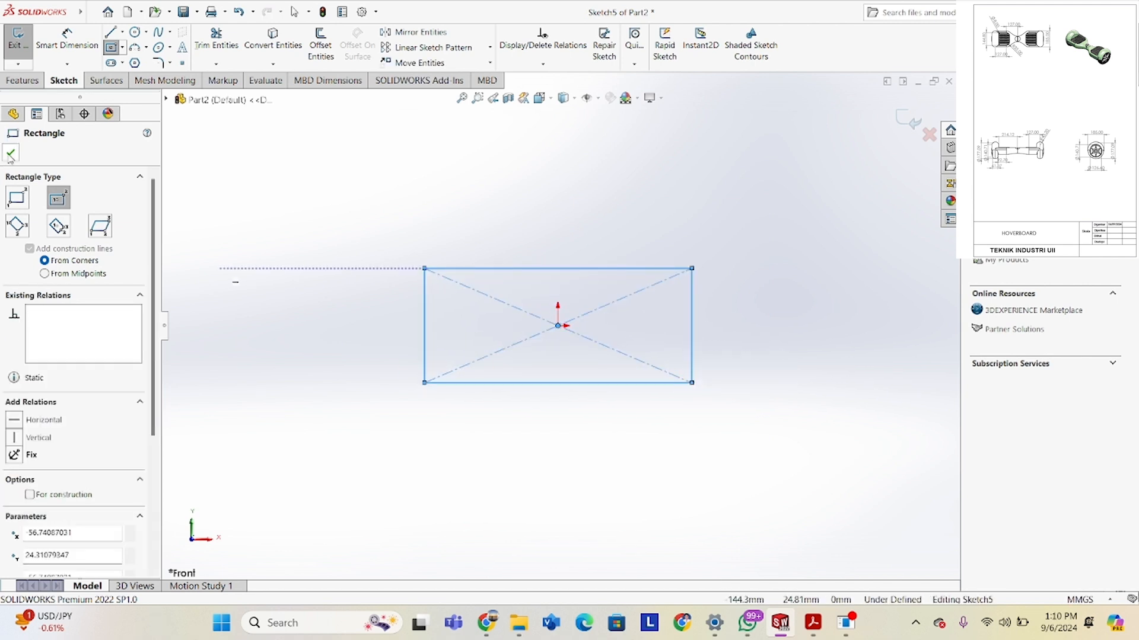
{"action": "key", "text": "Escape"}
Check the hoverboard PDF drawing in Acrobat and dimension the rectangle's width as 185 mm in SOLIDWORKS.
{"action": "mouse_move", "coordinate": [806, 627]}
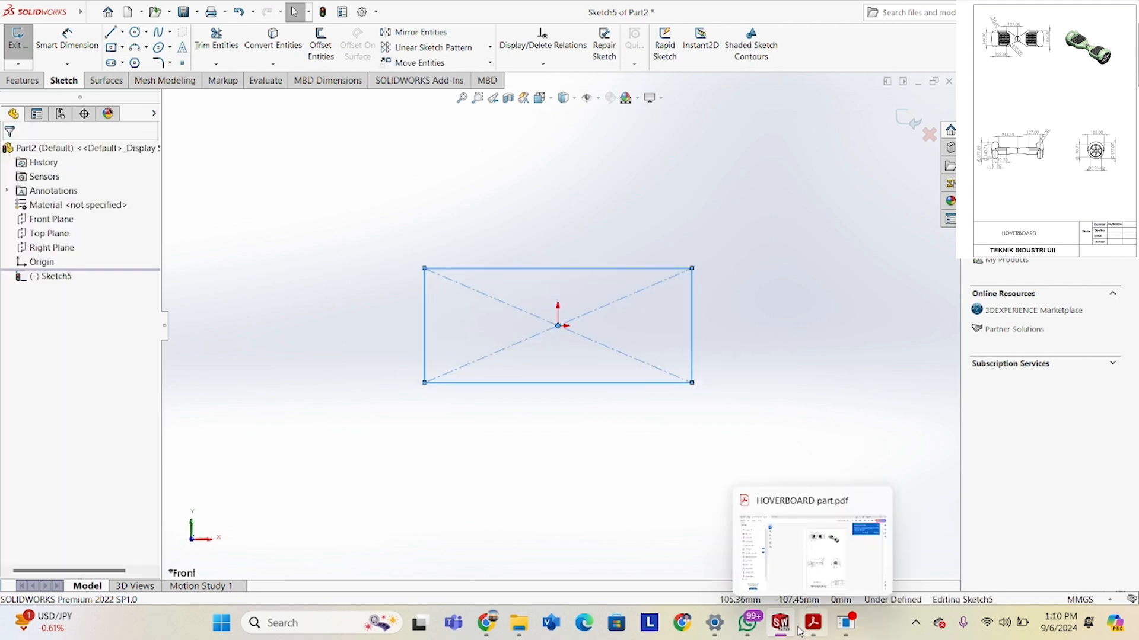
{"action": "left_click", "coordinate": [801, 527]}
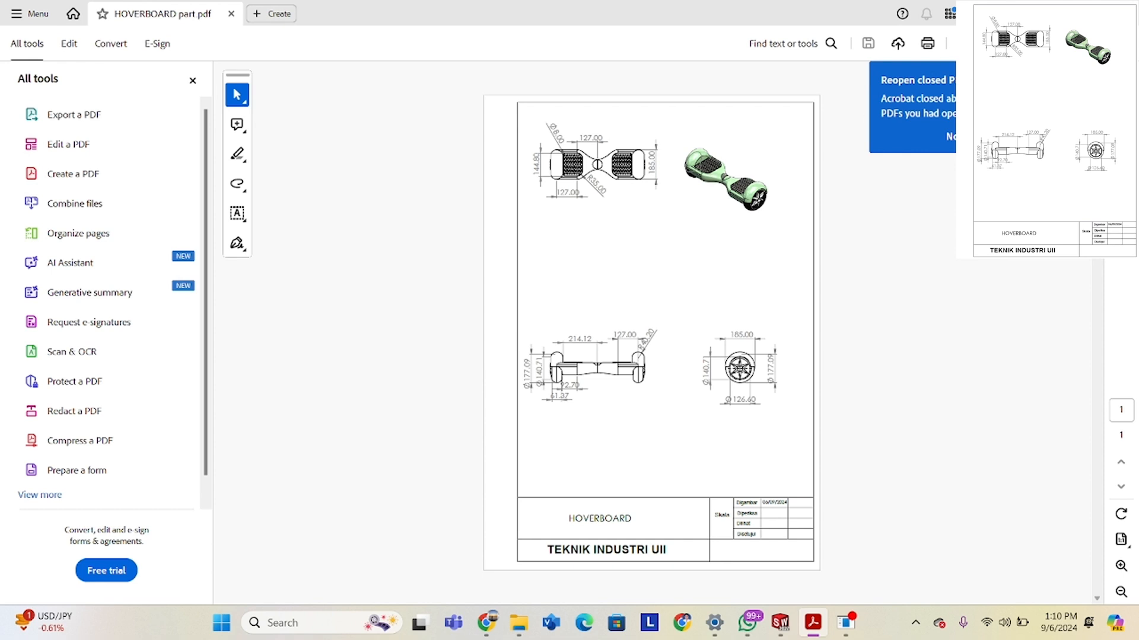
{"action": "key", "text": "alt+Tab"}
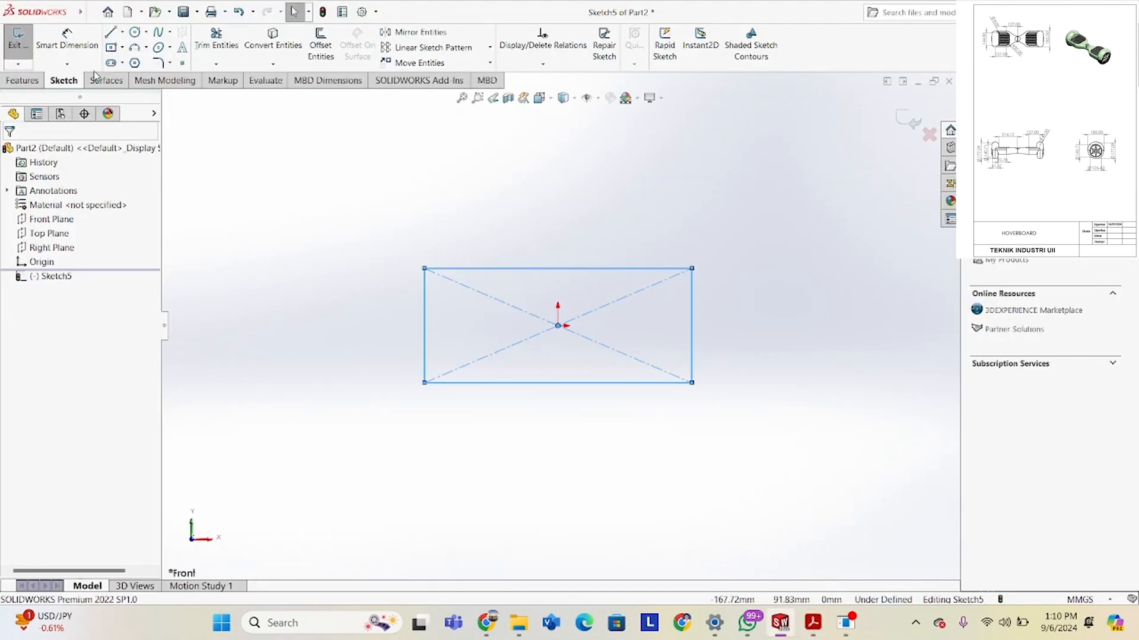
{"action": "left_click", "coordinate": [67, 37]}
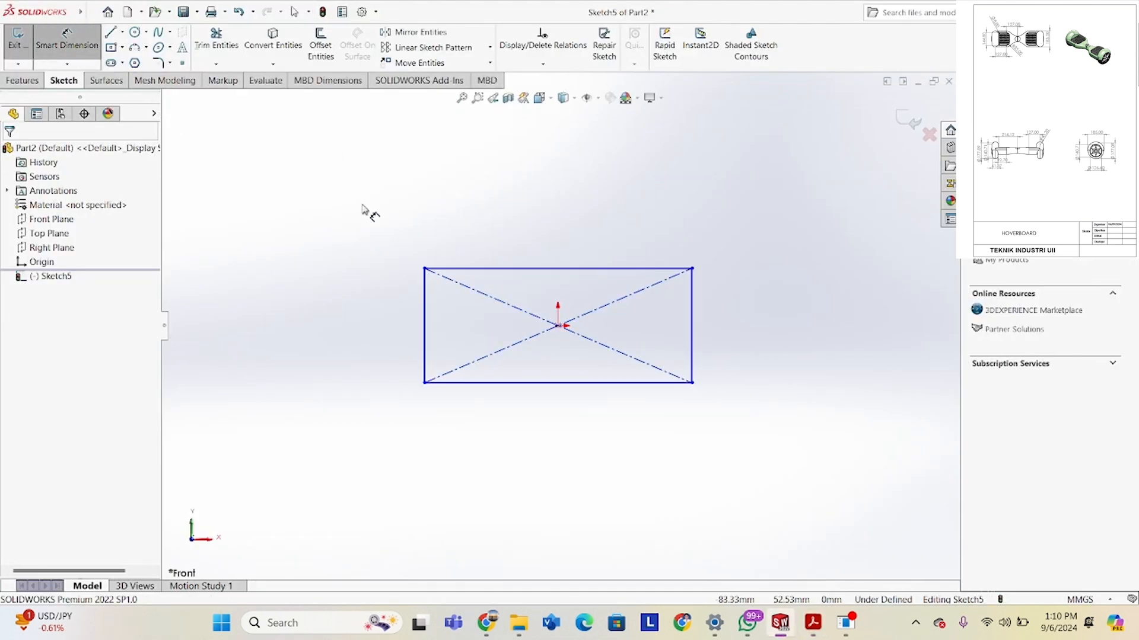
{"action": "left_click", "coordinate": [535, 268]}
{"action": "left_click", "coordinate": [537, 219]}
{"action": "type", "text": "185"}
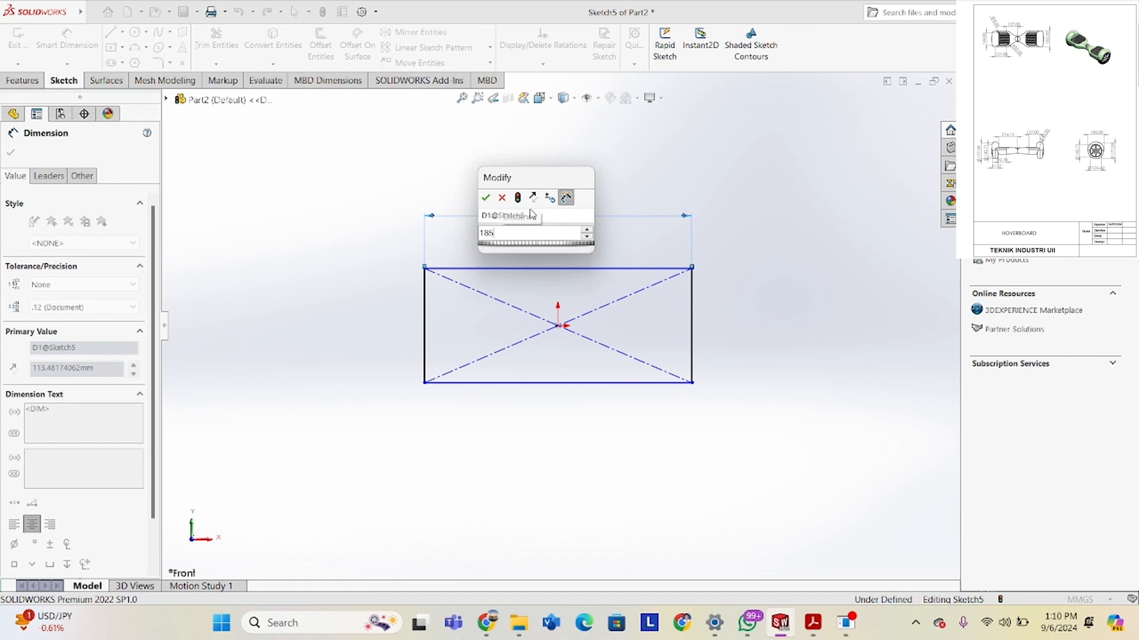
{"action": "key", "text": "Return"}
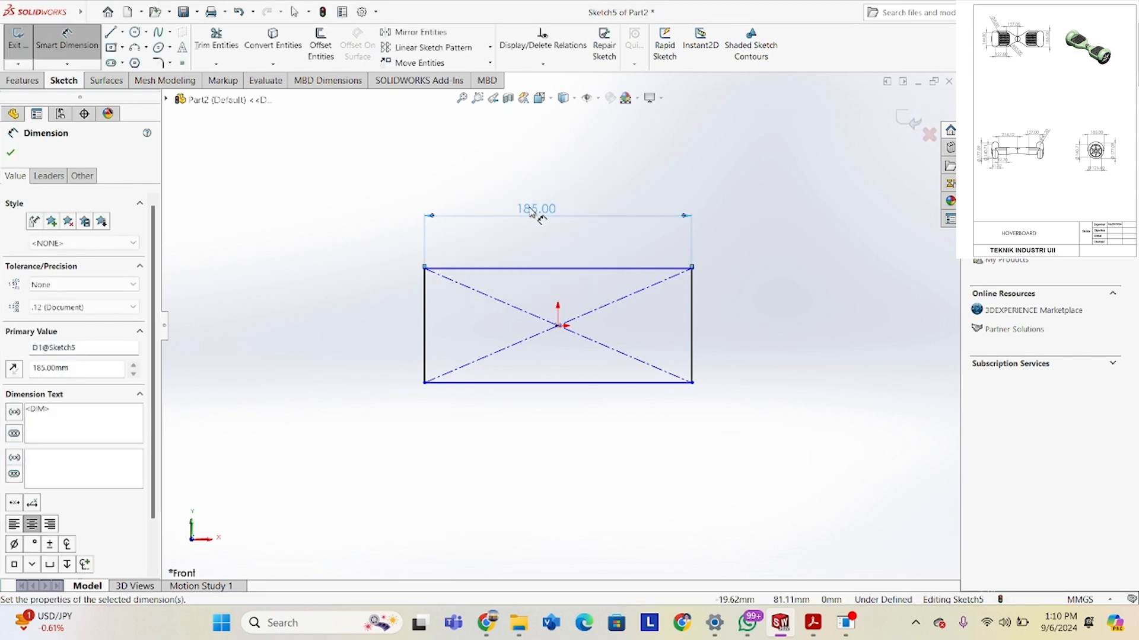
Dimension the rectangle's height as 76 mm, consulting the hoverboard PDF drawing in Acrobat.
{"action": "left_click", "coordinate": [693, 340]}
{"action": "left_click", "coordinate": [749, 348]}
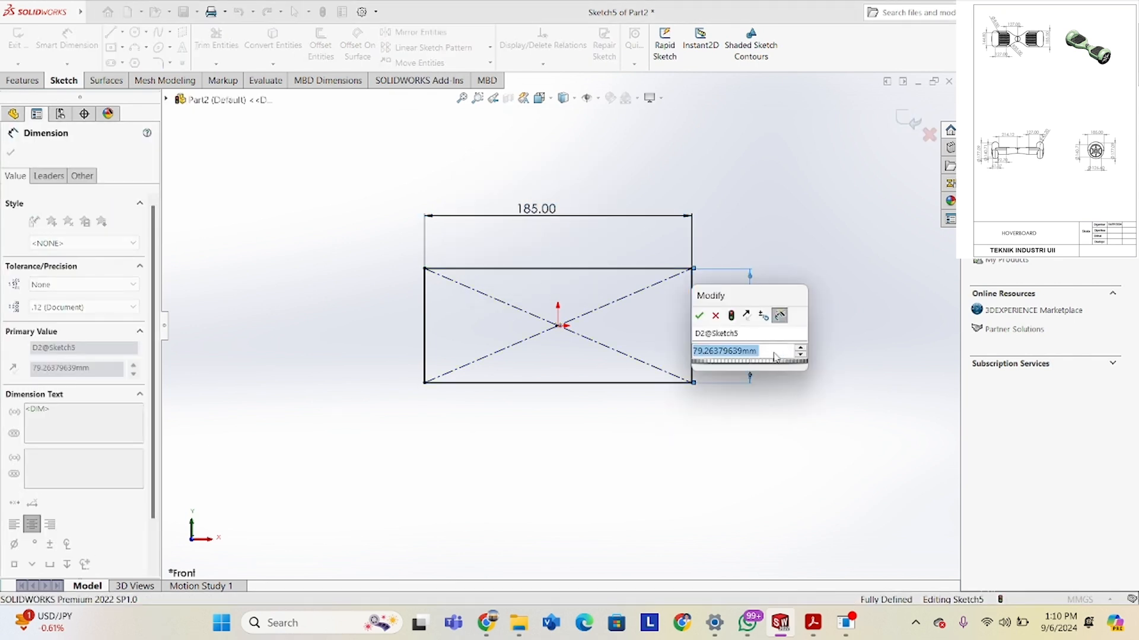
{"action": "mouse_move", "coordinate": [812, 622]}
{"action": "left_click", "coordinate": [820, 552]}
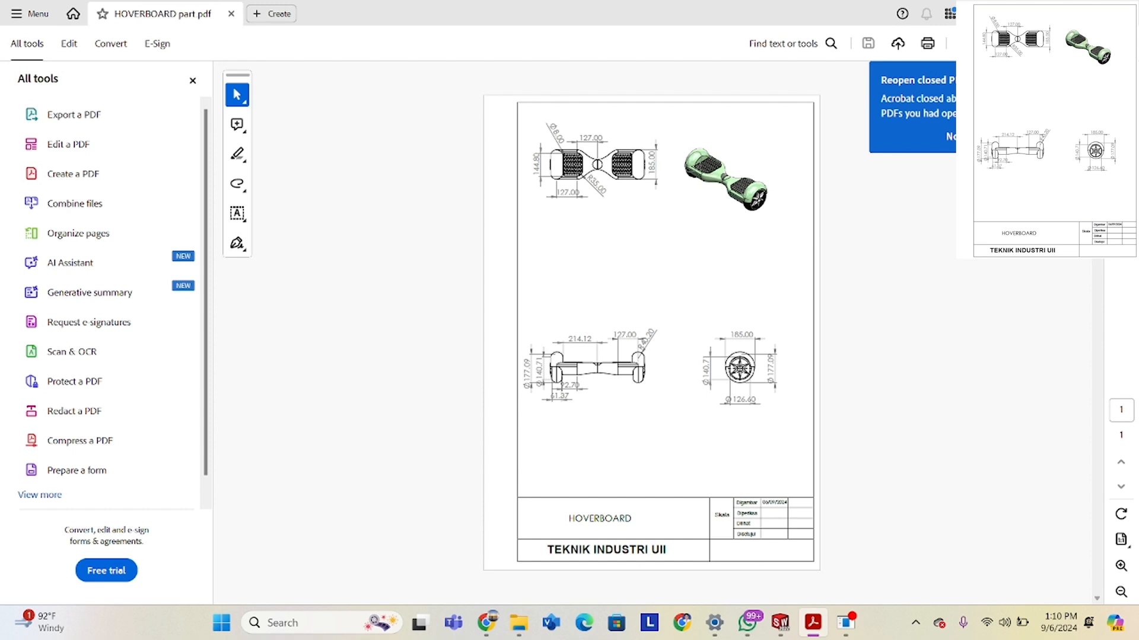
{"action": "left_click", "coordinate": [1053, 13]}
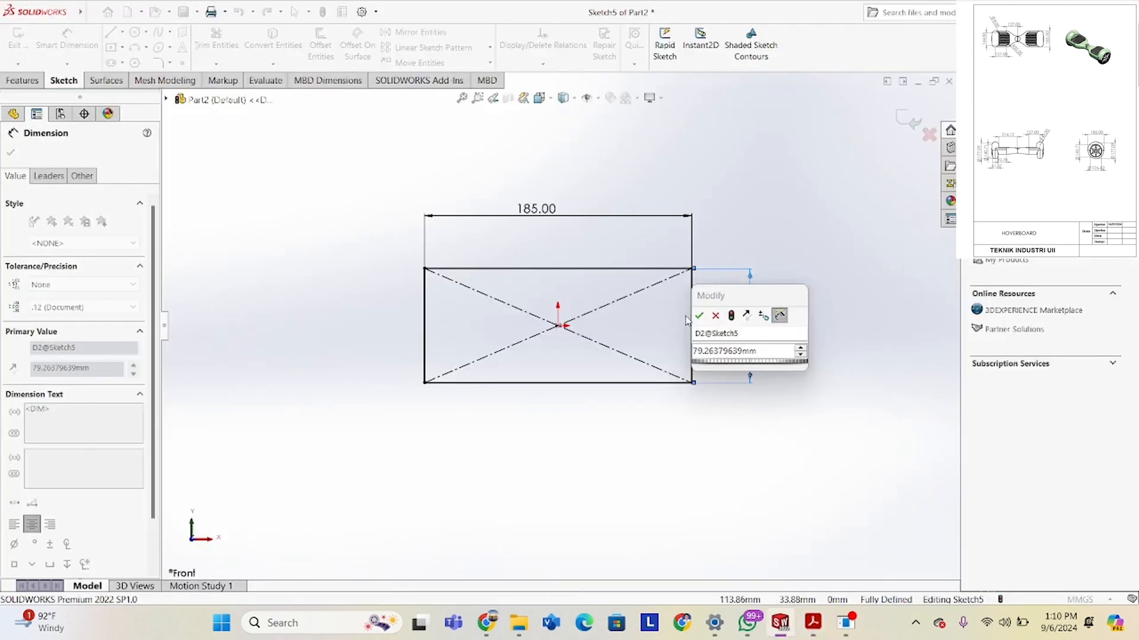
{"action": "left_click", "coordinate": [721, 353]}
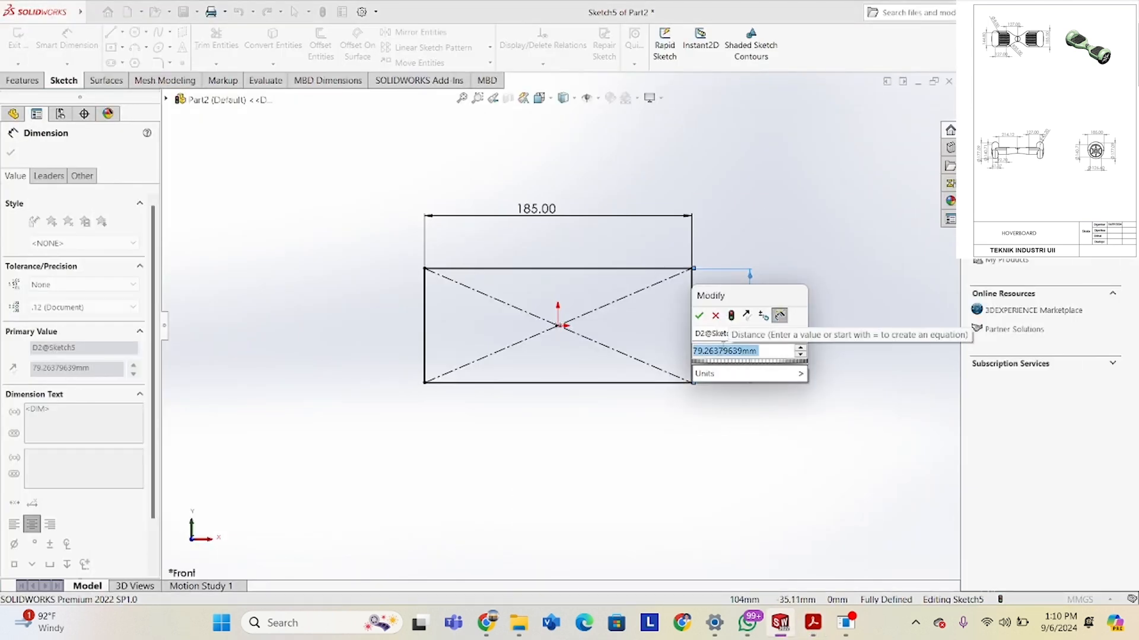
{"action": "type", "text": "76"}
{"action": "key", "text": "Return"}
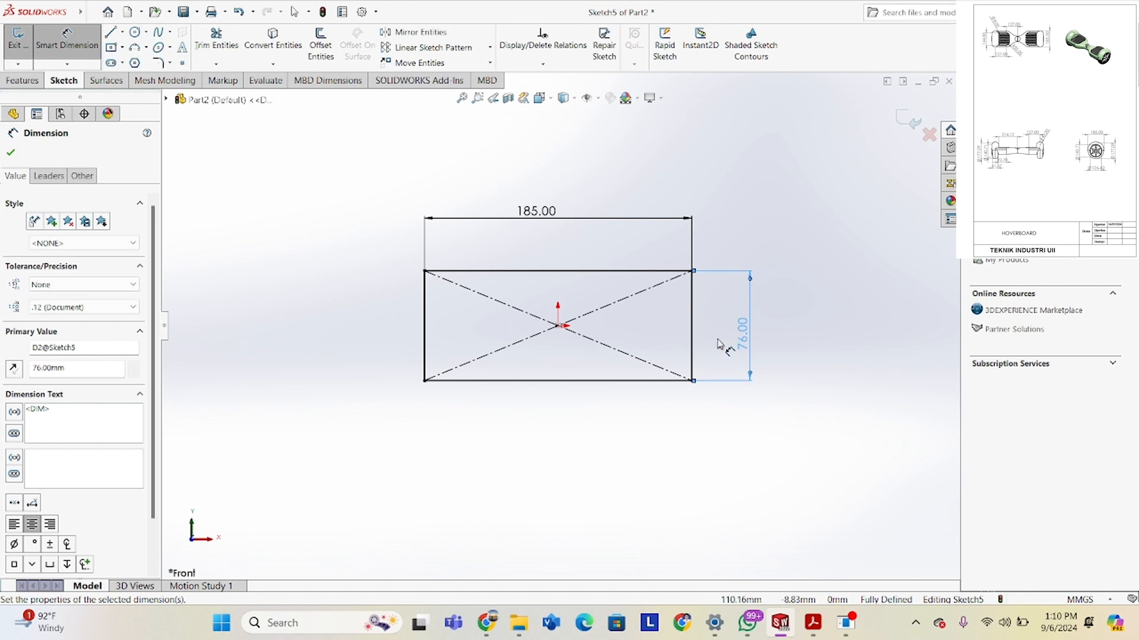
Extrude the rectangle as a blind boss 127 mm deep from the sketch plane.
{"action": "left_click", "coordinate": [23, 80]}
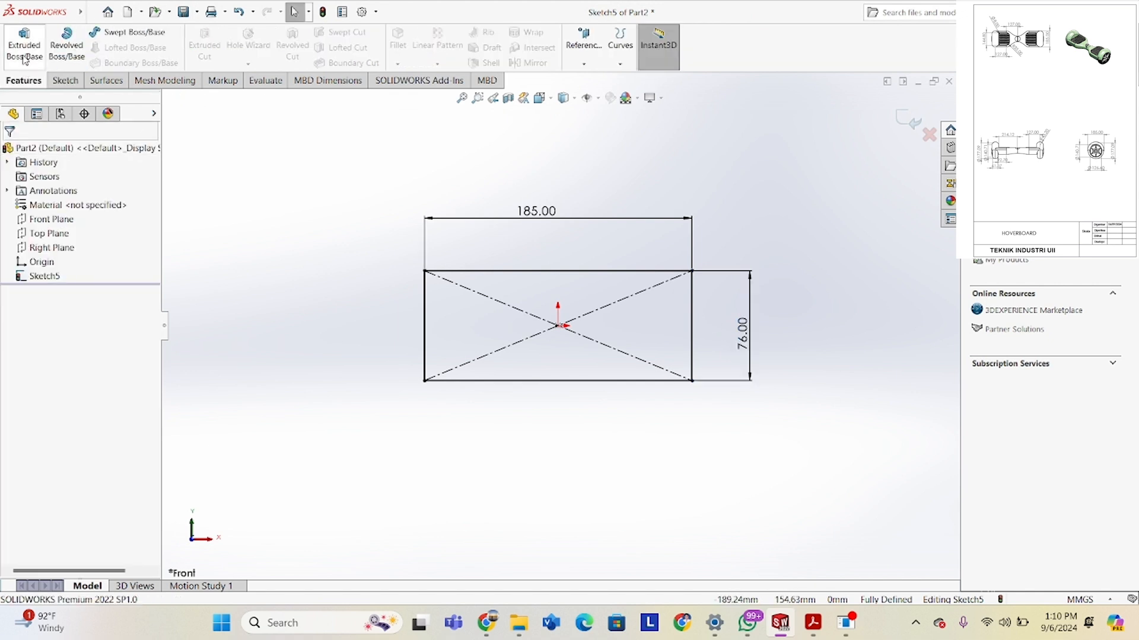
{"action": "left_click", "coordinate": [22, 55]}
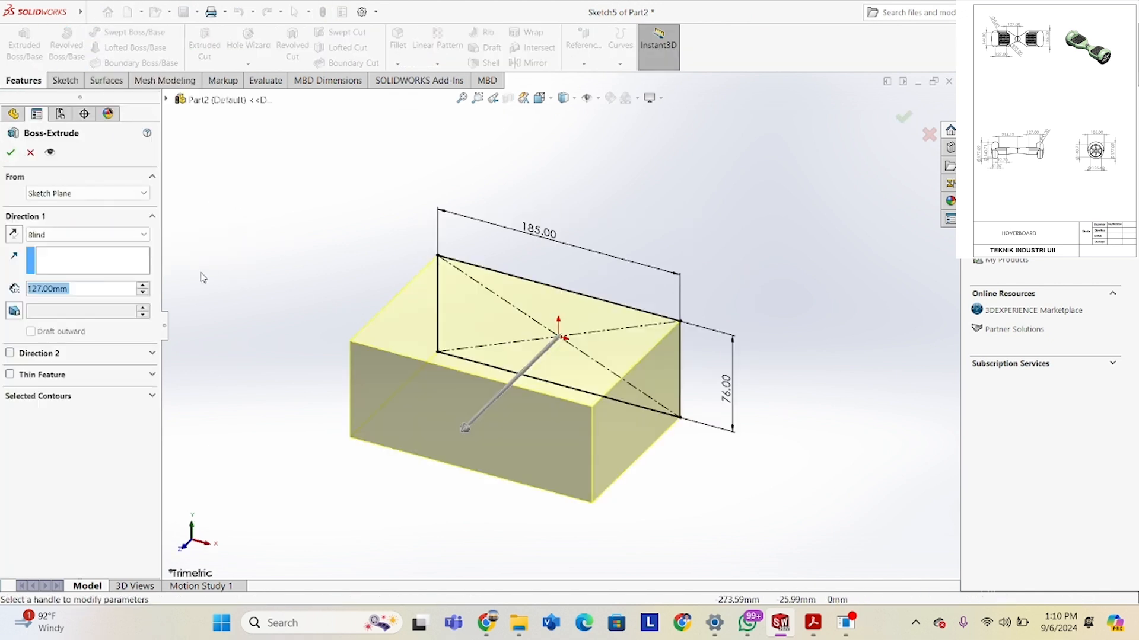
{"action": "left_click", "coordinate": [87, 291]}
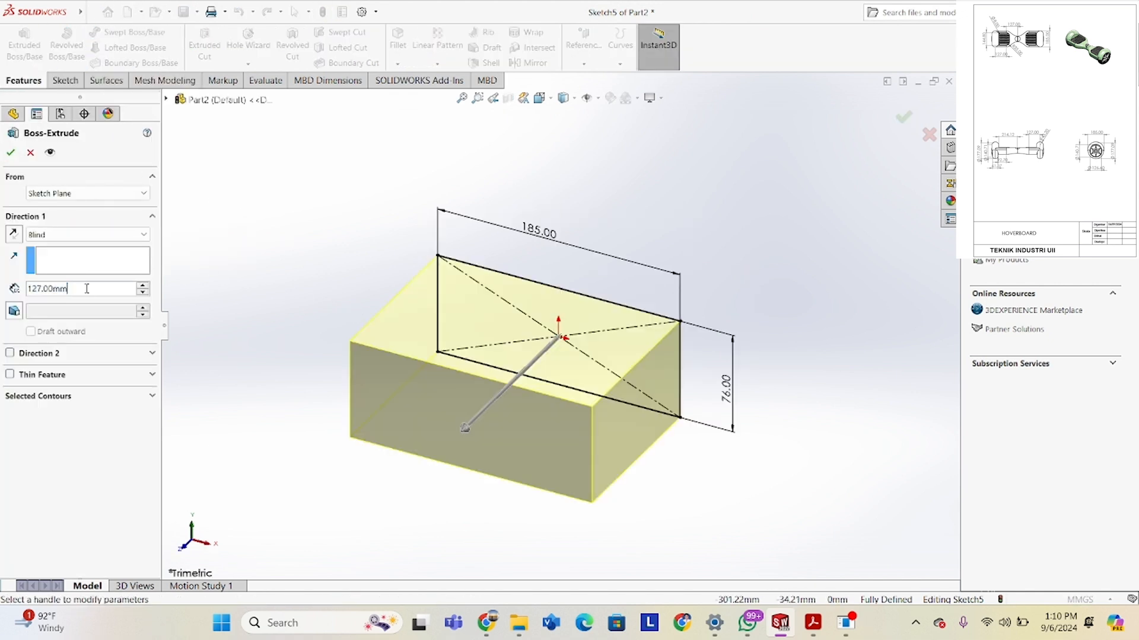
{"action": "left_click", "coordinate": [9, 154]}
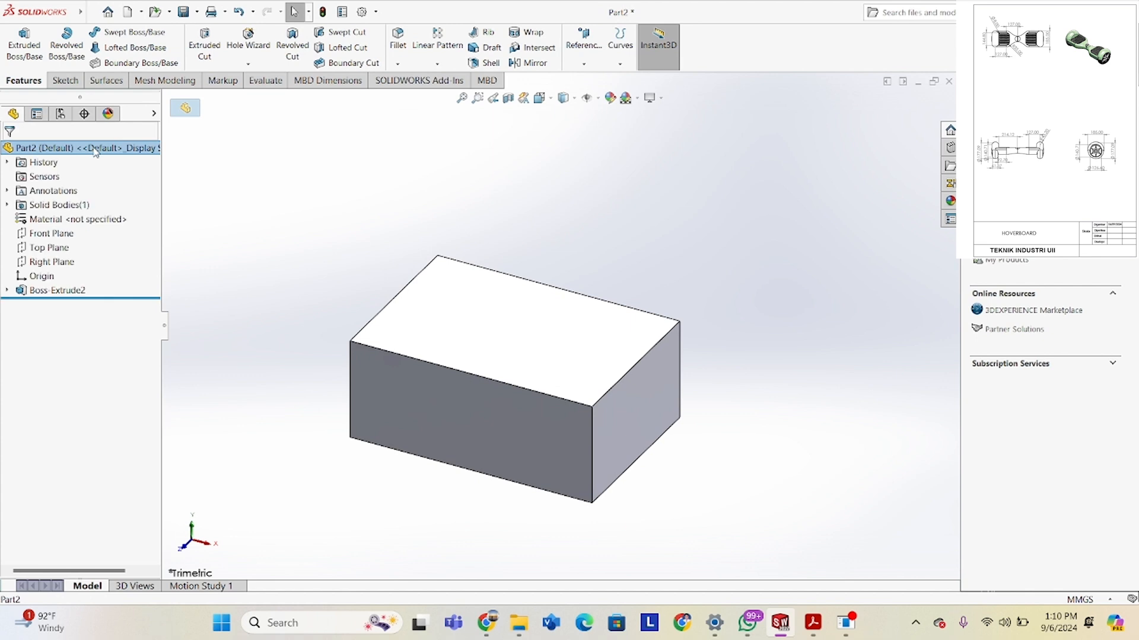
{"action": "left_click", "coordinate": [335, 283]}
Fillet the two upper depth-wise edges of the block with a symmetric 20 mm radius.
{"action": "scroll", "coordinate": [448, 351], "scroll_direction": "up", "scroll_amount": 4}
{"action": "mouse_move", "coordinate": [551, 340]}
{"action": "middle_mouse_down"}
{"action": "mouse_move", "coordinate": [587, 287]}
{"action": "mouse_move", "coordinate": [635, 315]}
{"action": "mouse_move", "coordinate": [617, 368]}
{"action": "mouse_move", "coordinate": [561, 354]}
{"action": "middle_mouse_up"}
{"action": "scroll", "coordinate": [552, 325], "scroll_direction": "down", "scroll_amount": 2}
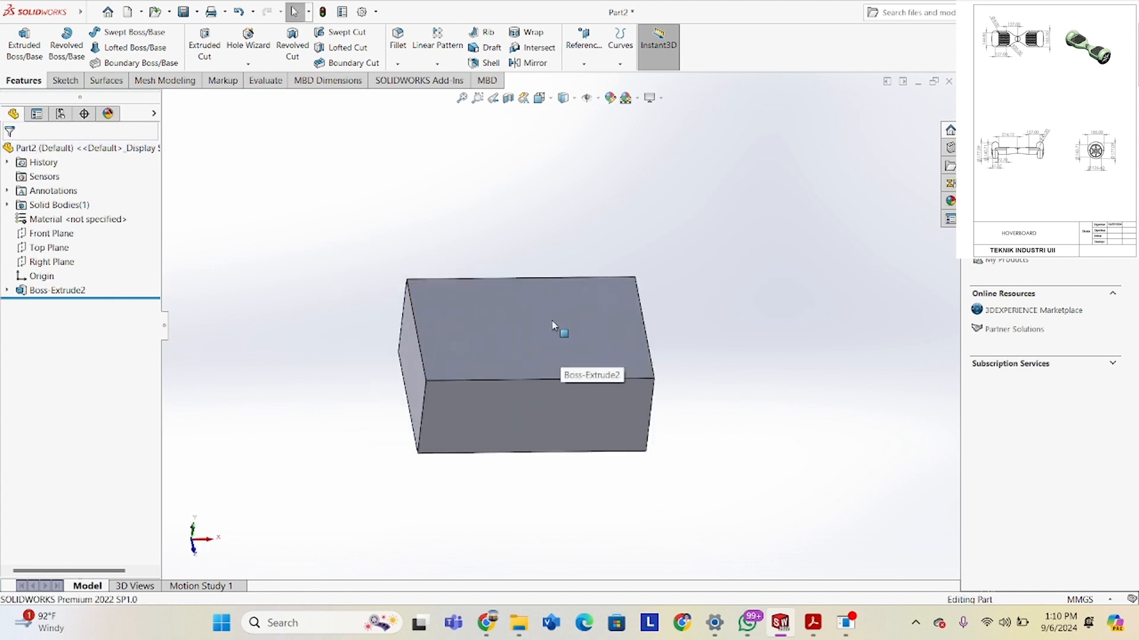
{"action": "left_click", "coordinate": [398, 46]}
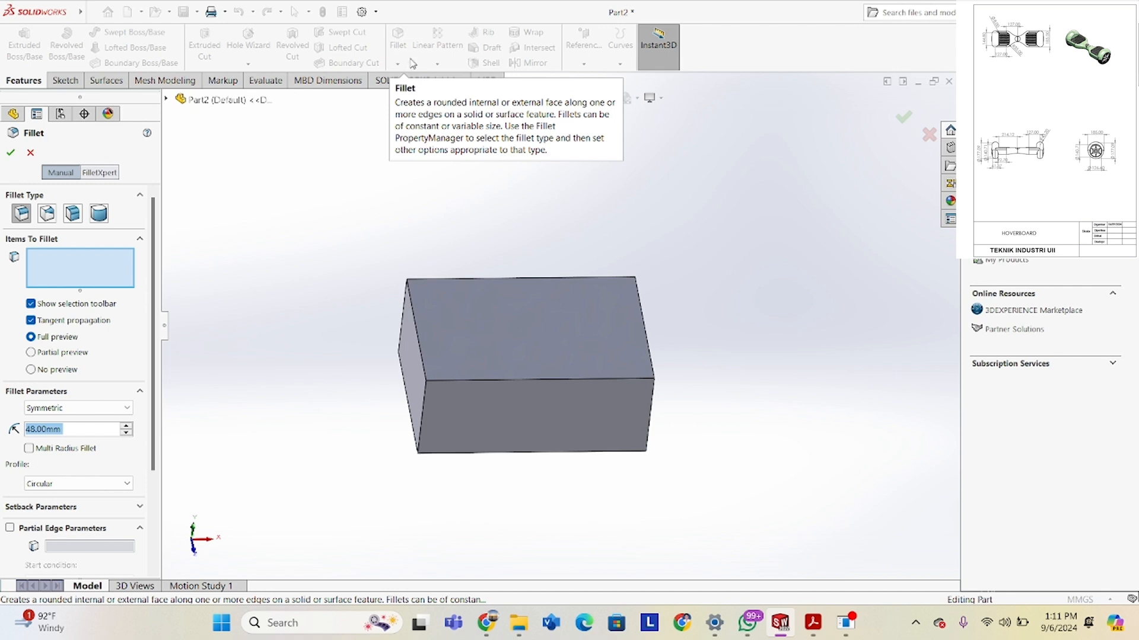
{"action": "left_click", "coordinate": [417, 345]}
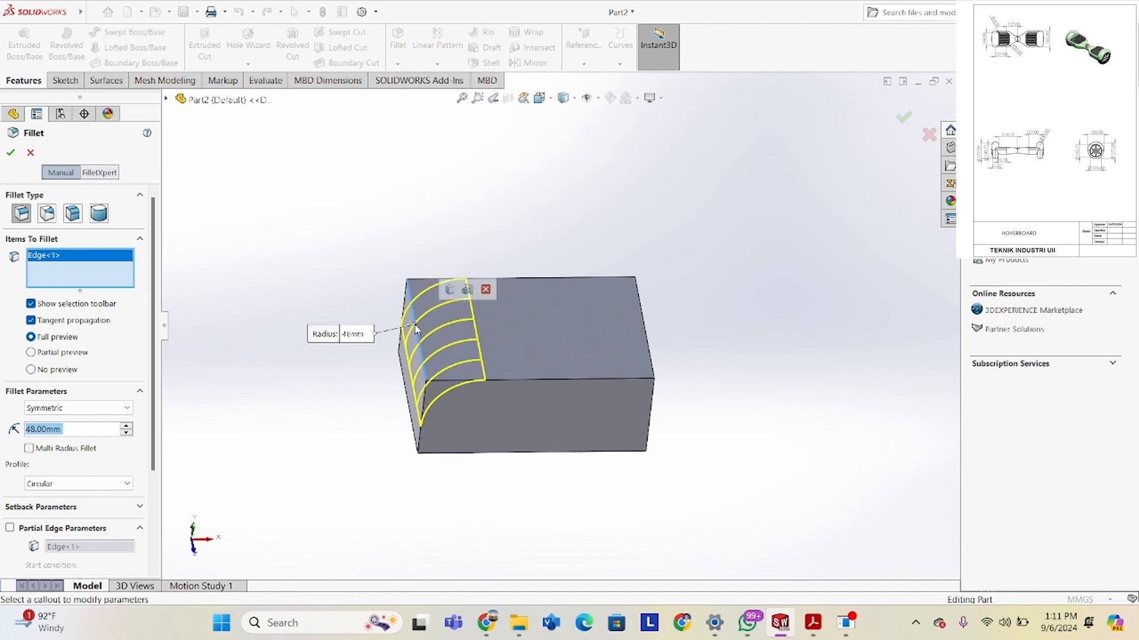
{"action": "left_click", "coordinate": [647, 326]}
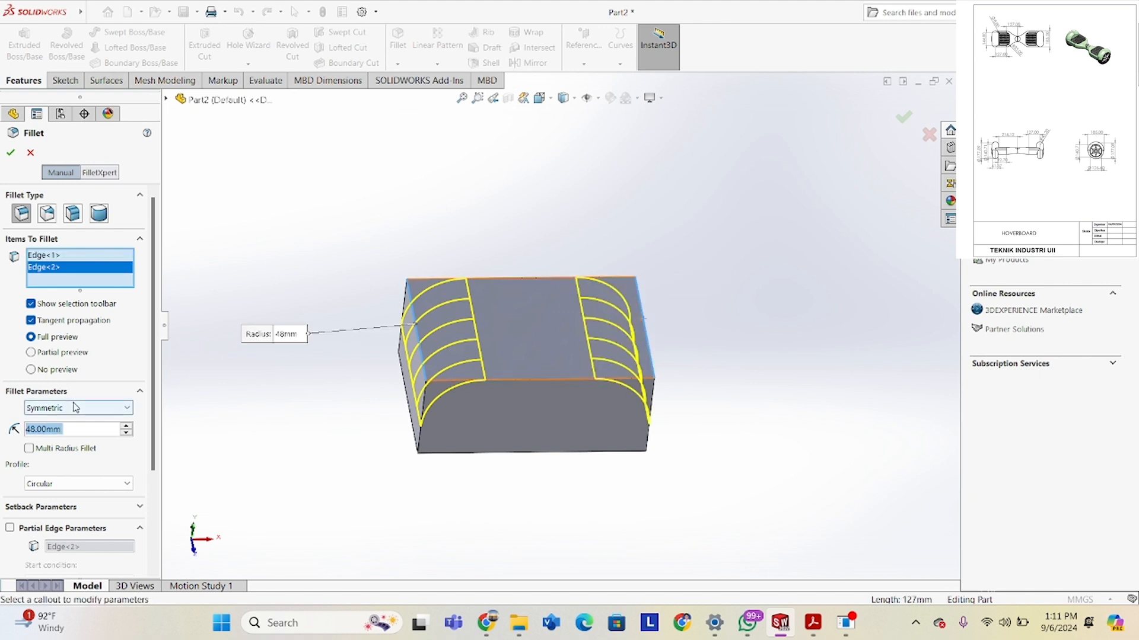
{"action": "type", "text": "15"}
{"action": "key", "text": "Return"}
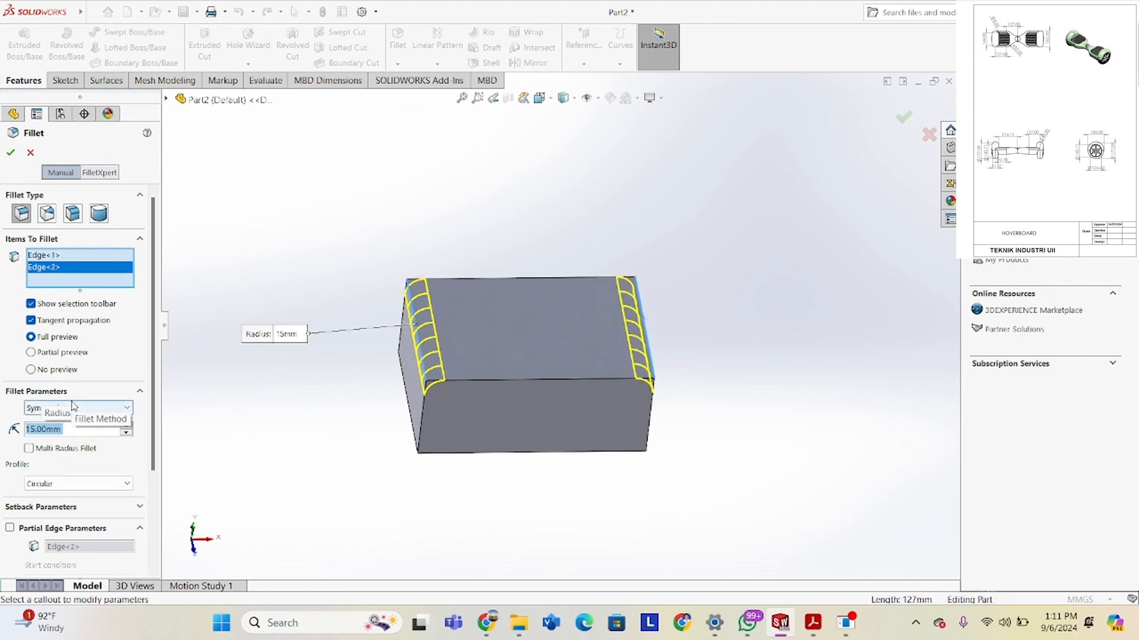
{"action": "type", "text": "20"}
{"action": "key", "text": "Return"}
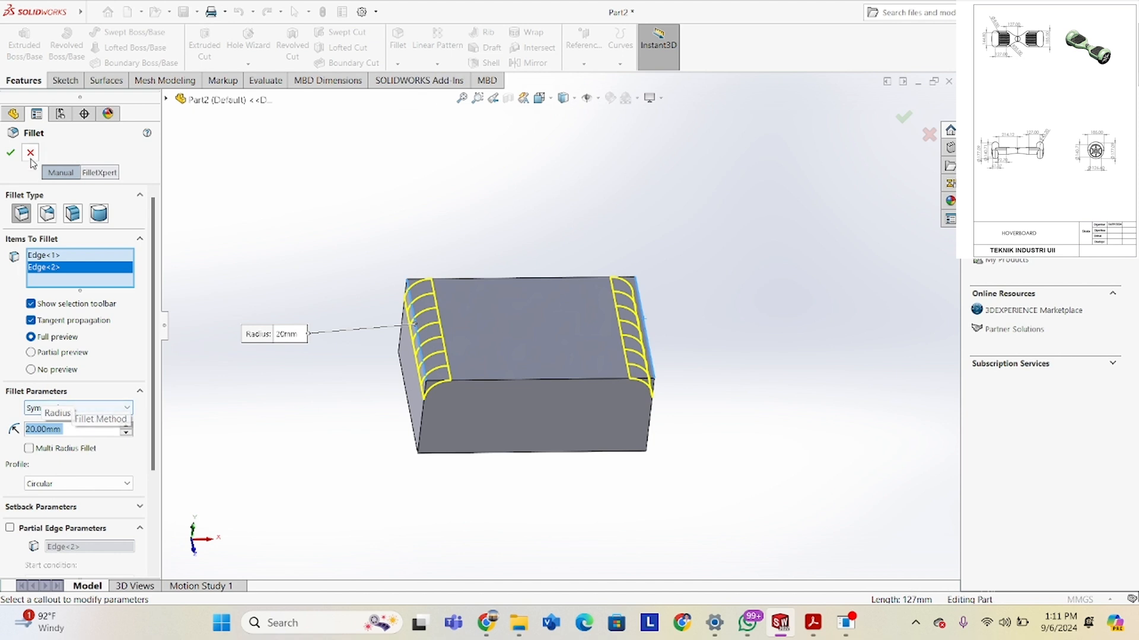
{"action": "left_click", "coordinate": [12, 152]}
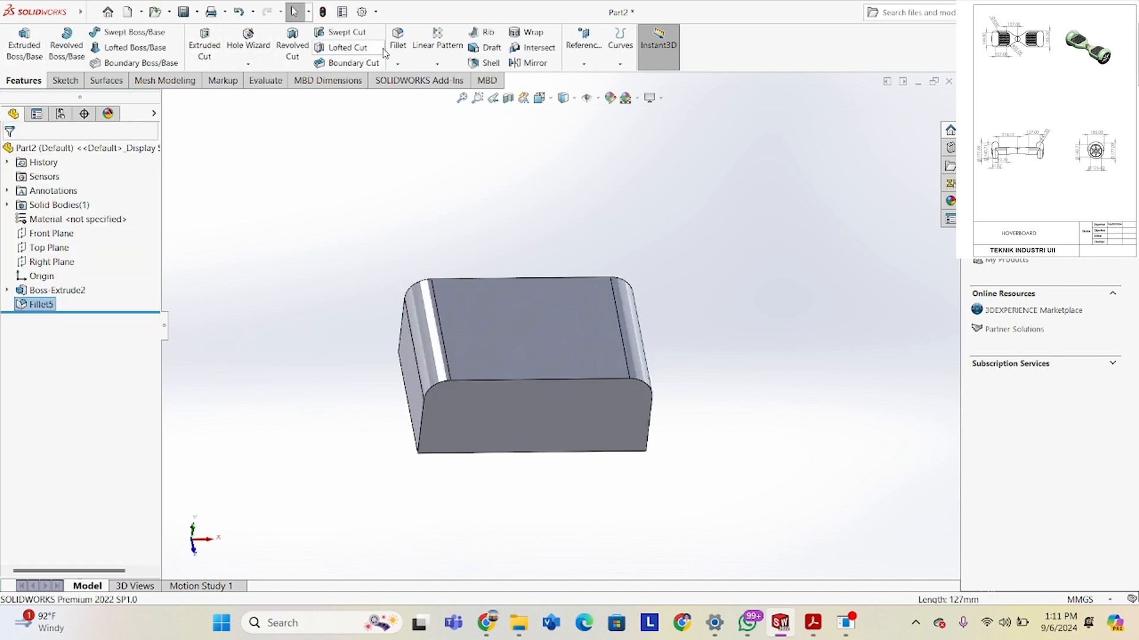
Fillet the two lower depth-wise edges of the block with a symmetric 48 mm radius.
{"action": "left_click", "coordinate": [396, 40]}
{"action": "middle_click_drag", "start_coordinate": [394, 431], "coordinate": [393, 330]}
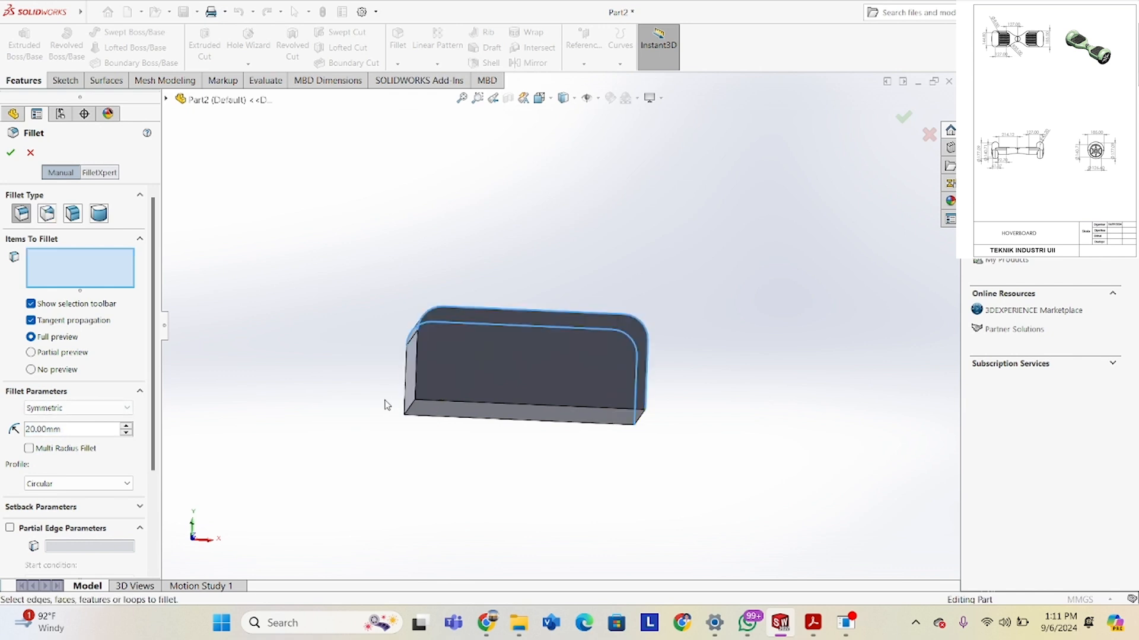
{"action": "left_click", "coordinate": [408, 413]}
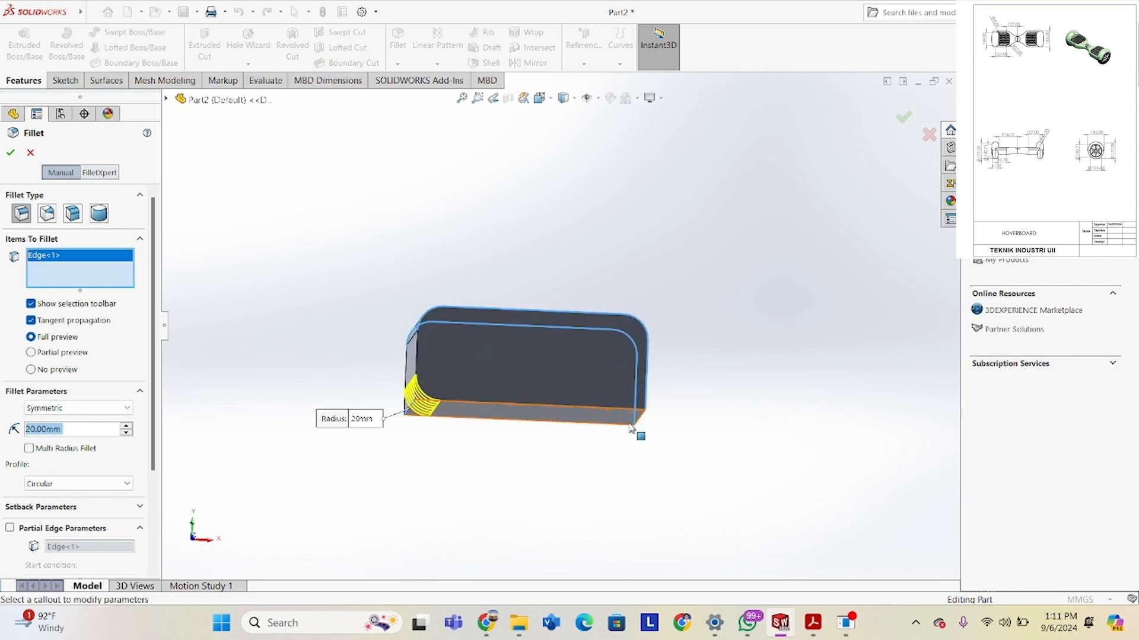
{"action": "left_click", "coordinate": [646, 423]}
{"action": "middle_click_drag", "start_coordinate": [646, 422], "coordinate": [580, 451]}
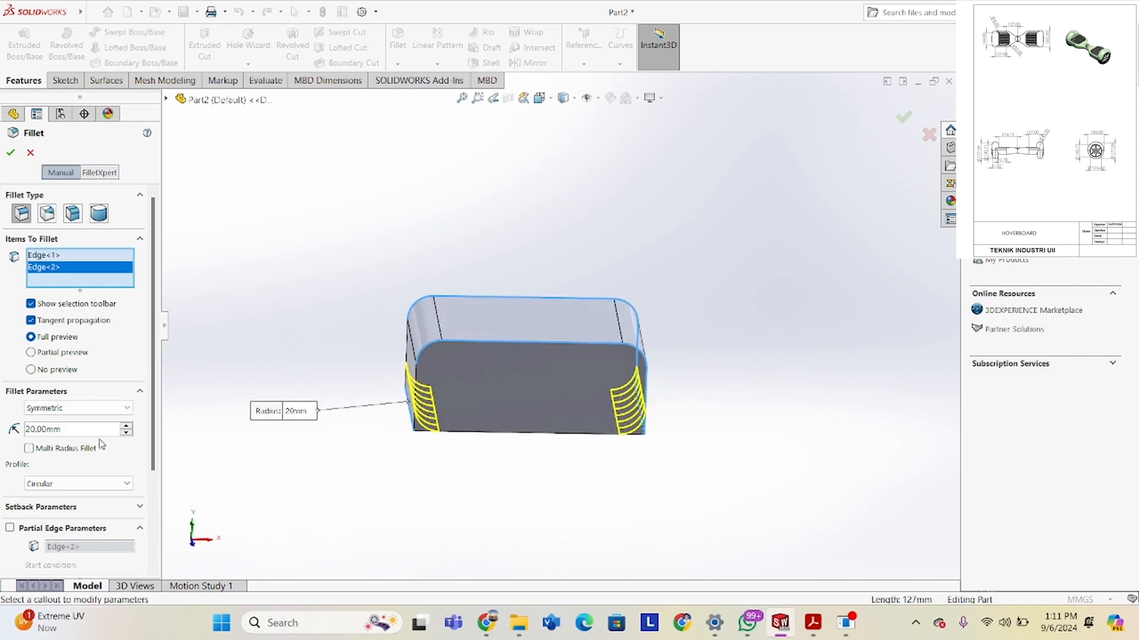
{"action": "left_click", "coordinate": [4, 434]}
{"action": "left_click_drag", "start_coordinate": [25, 429], "coordinate": [39, 432]}
{"action": "type", "text": "48"}
{"action": "key", "text": "Return"}
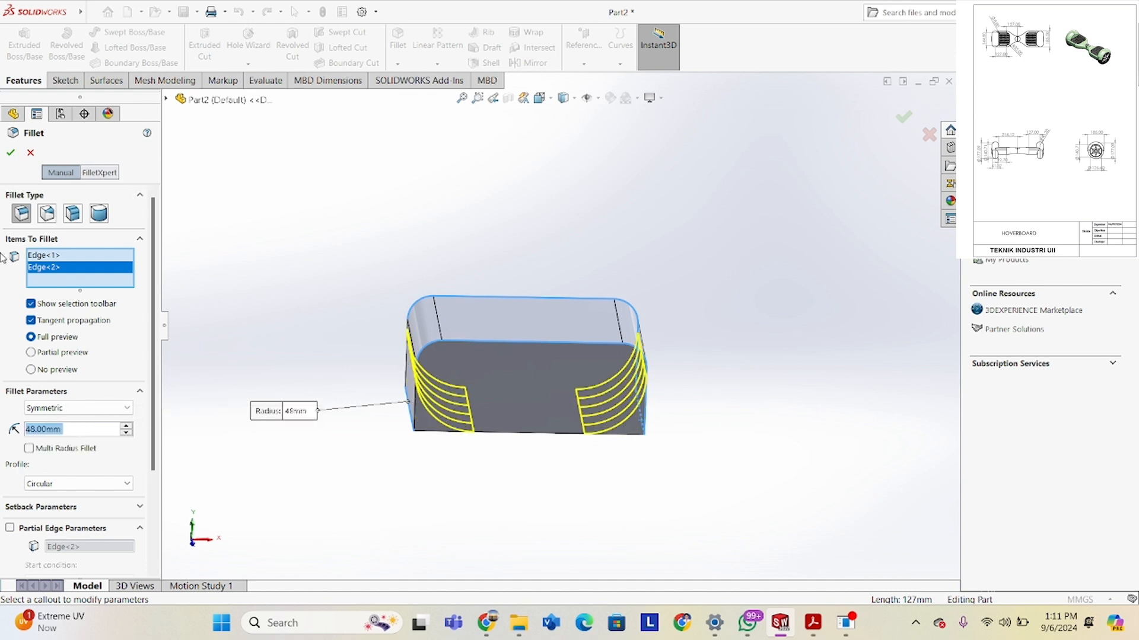
{"action": "middle_click_drag", "start_coordinate": [491, 363], "coordinate": [515, 379]}
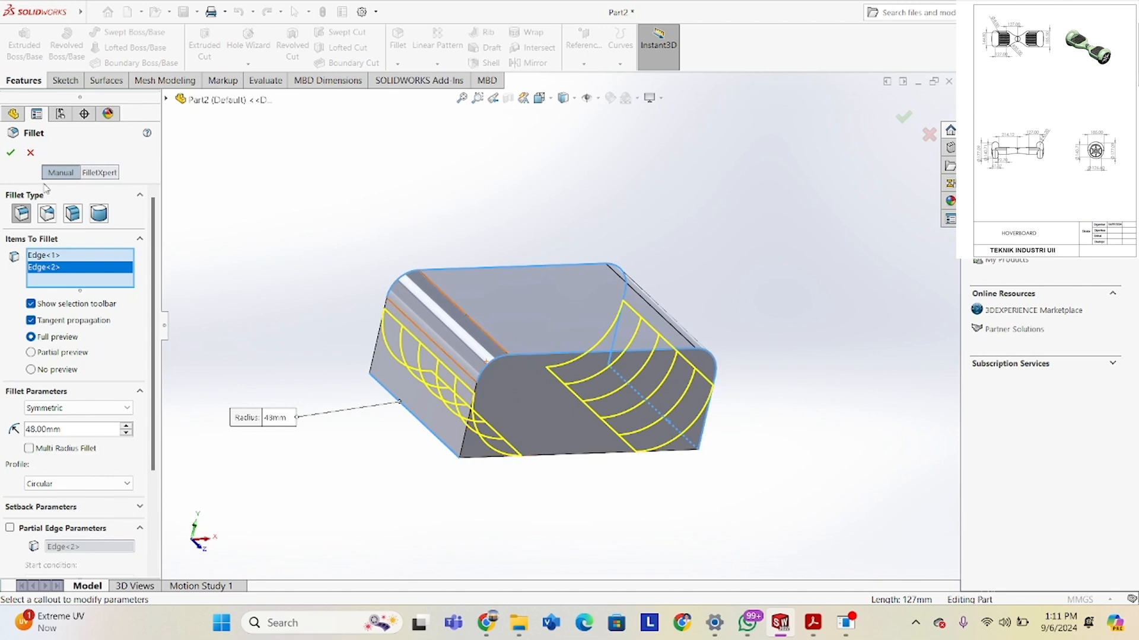
{"action": "left_click", "coordinate": [11, 153]}
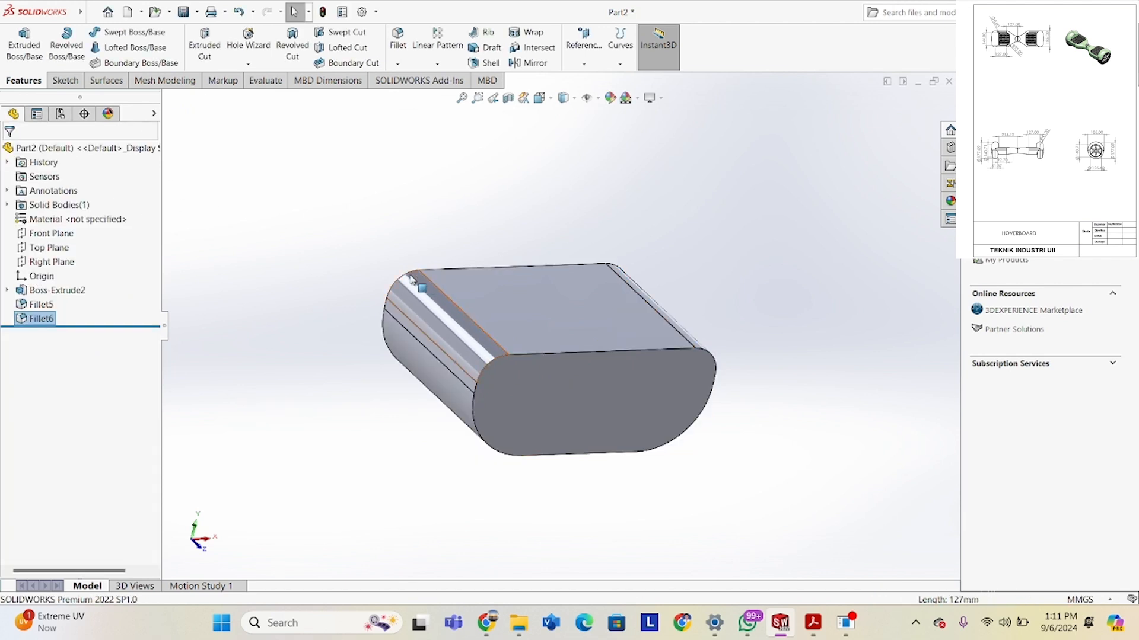
Sketch on the block's front end face, converting the face outline into sketch entities, and exit the sketch.
{"action": "scroll", "coordinate": [439, 300], "scroll_direction": "up", "scroll_amount": 5}
{"action": "middle_click_drag", "start_coordinate": [456, 309], "coordinate": [427, 335]}
{"action": "left_click", "coordinate": [585, 361]}
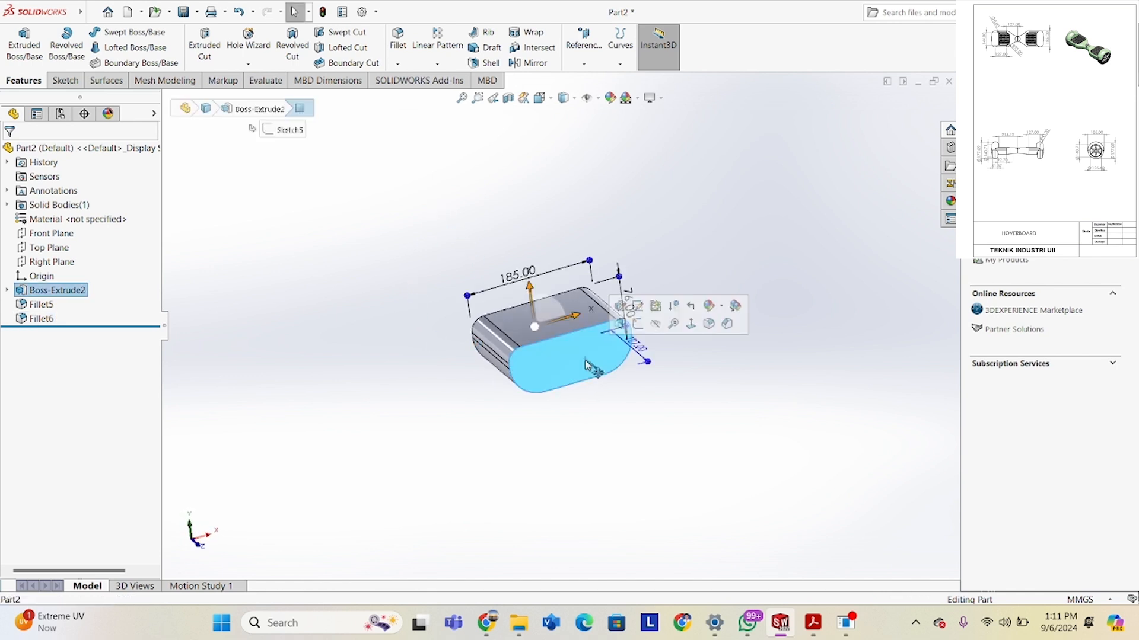
{"action": "right_click", "coordinate": [585, 363]}
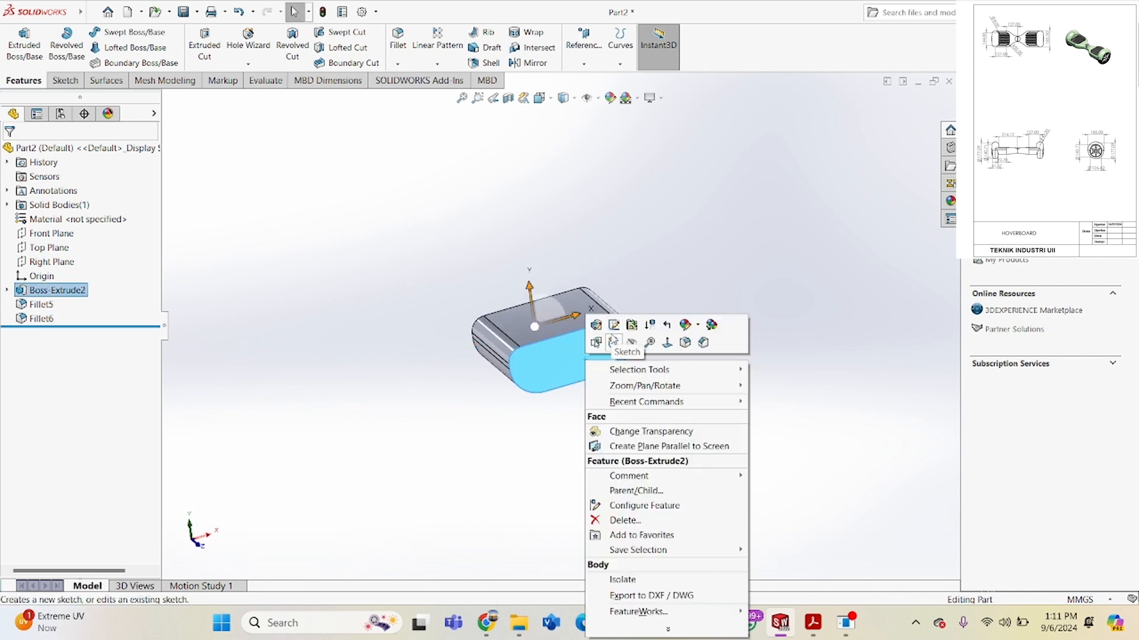
{"action": "left_click", "coordinate": [613, 343]}
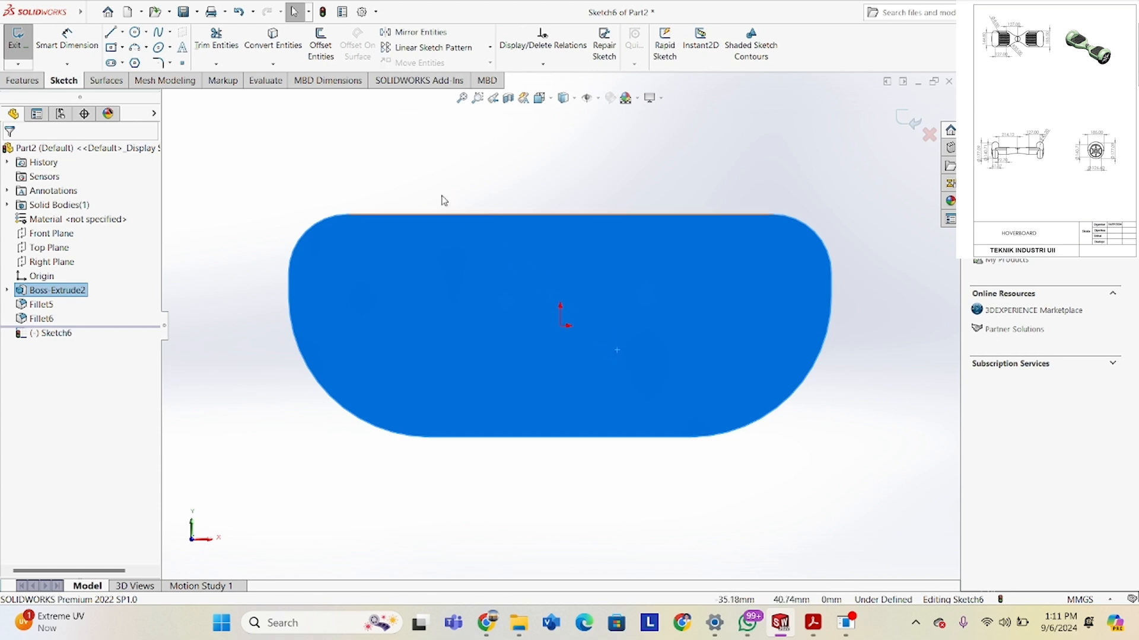
{"action": "left_click", "coordinate": [270, 52]}
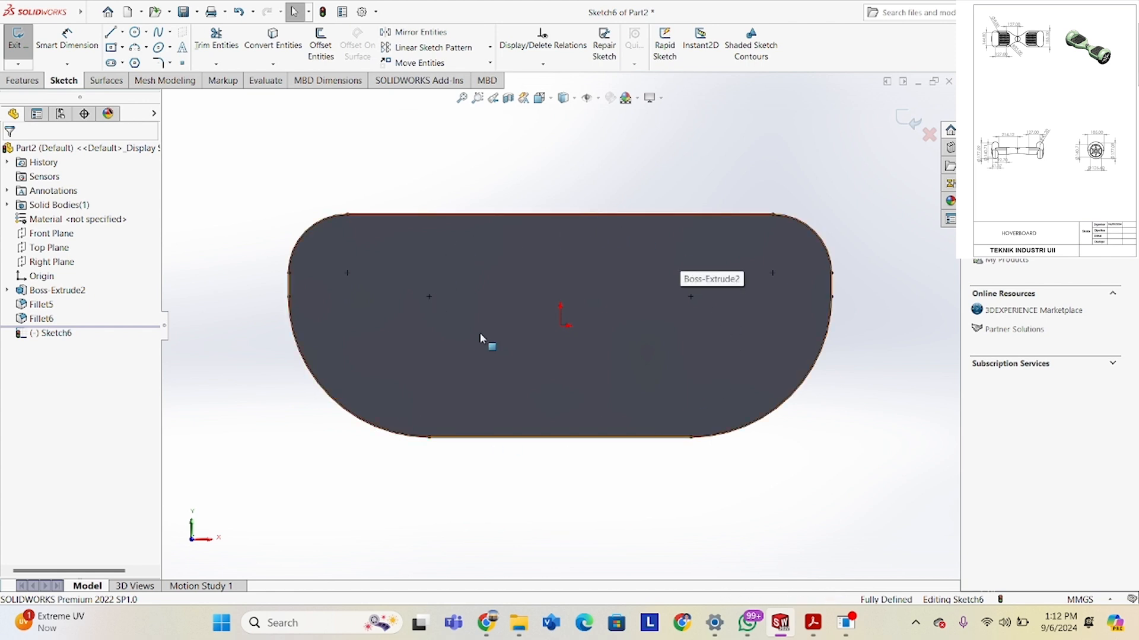
{"action": "left_click", "coordinate": [909, 118]}
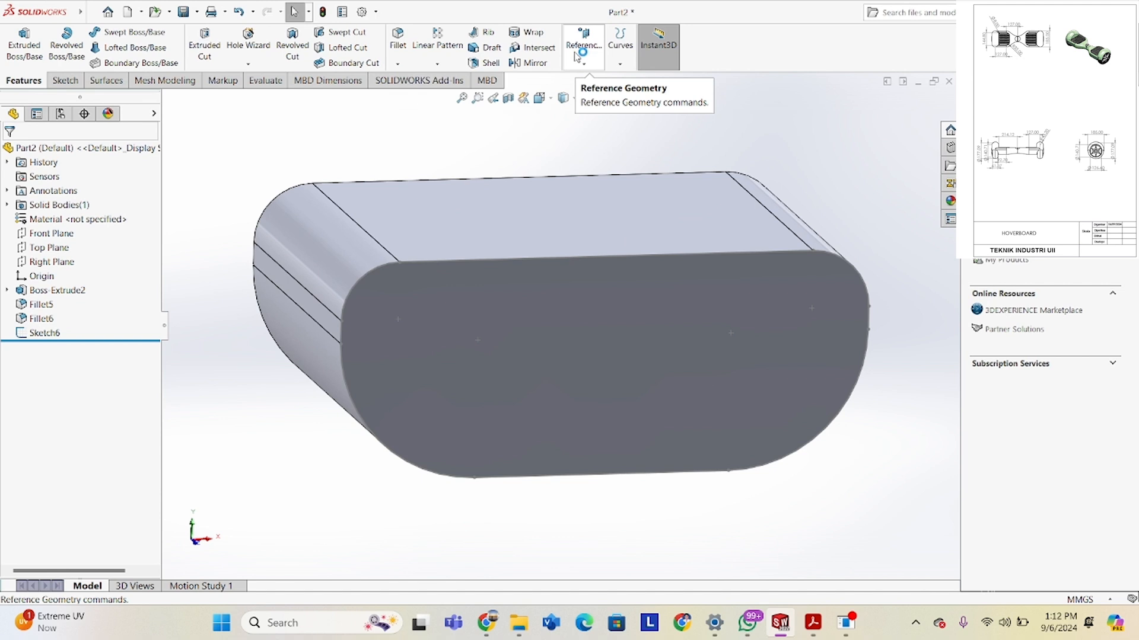
Create a reference plane offset 250 mm from the Front Plane, in front of the block's end face.
{"action": "left_click", "coordinate": [576, 53]}
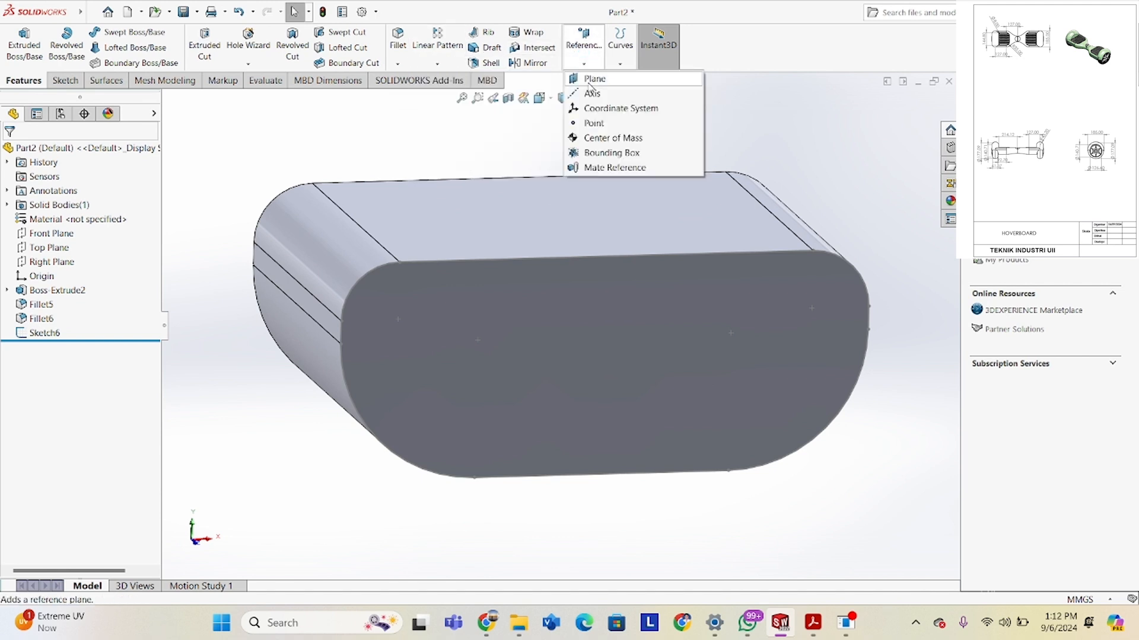
{"action": "left_click", "coordinate": [590, 83]}
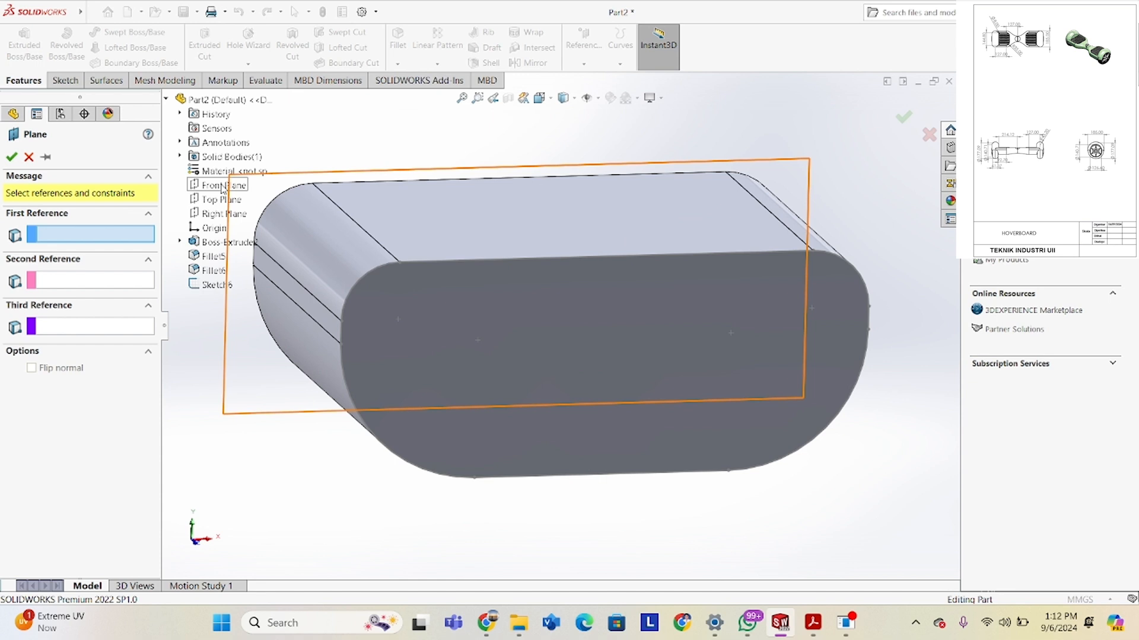
{"action": "left_click", "coordinate": [221, 189]}
{"action": "scroll", "coordinate": [545, 297], "scroll_direction": "down", "scroll_amount": 3}
{"action": "middle_click_drag", "start_coordinate": [575, 315], "coordinate": [600, 453]}
{"action": "scroll", "coordinate": [599, 407], "scroll_direction": "down", "scroll_amount": 5}
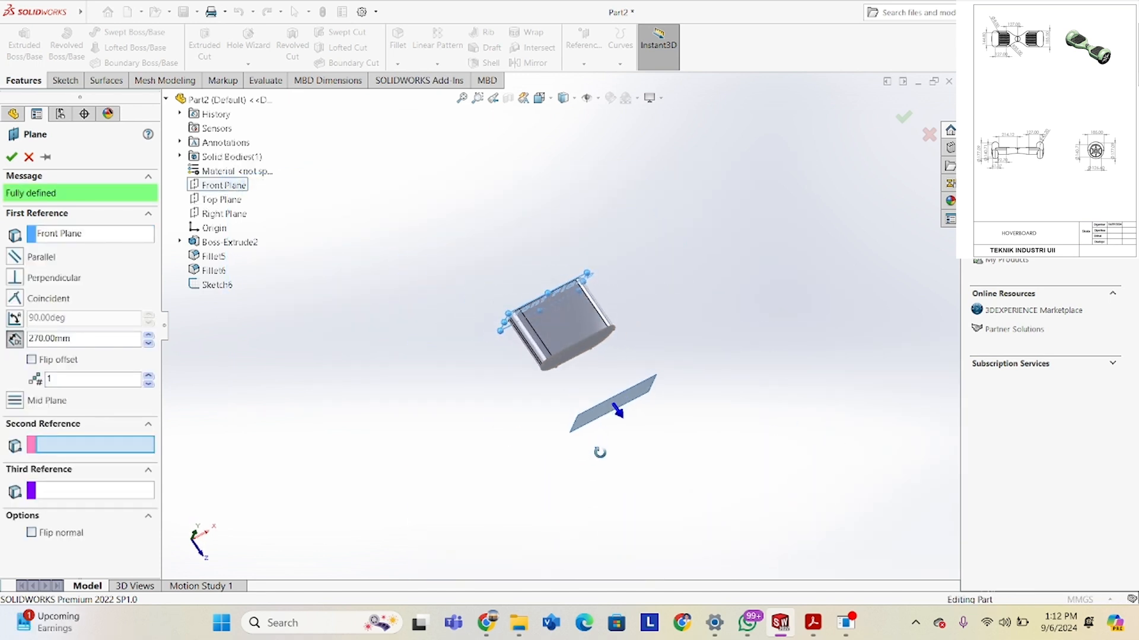
{"action": "left_click", "coordinate": [147, 344]}
{"action": "left_click", "coordinate": [148, 344]}
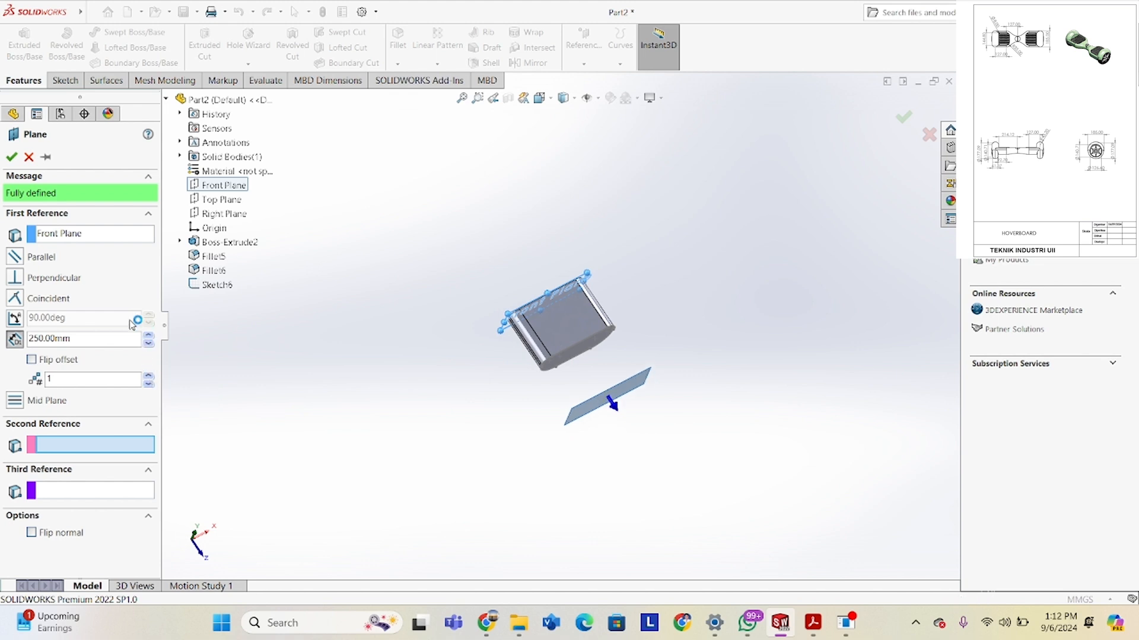
{"action": "left_click", "coordinate": [12, 157]}
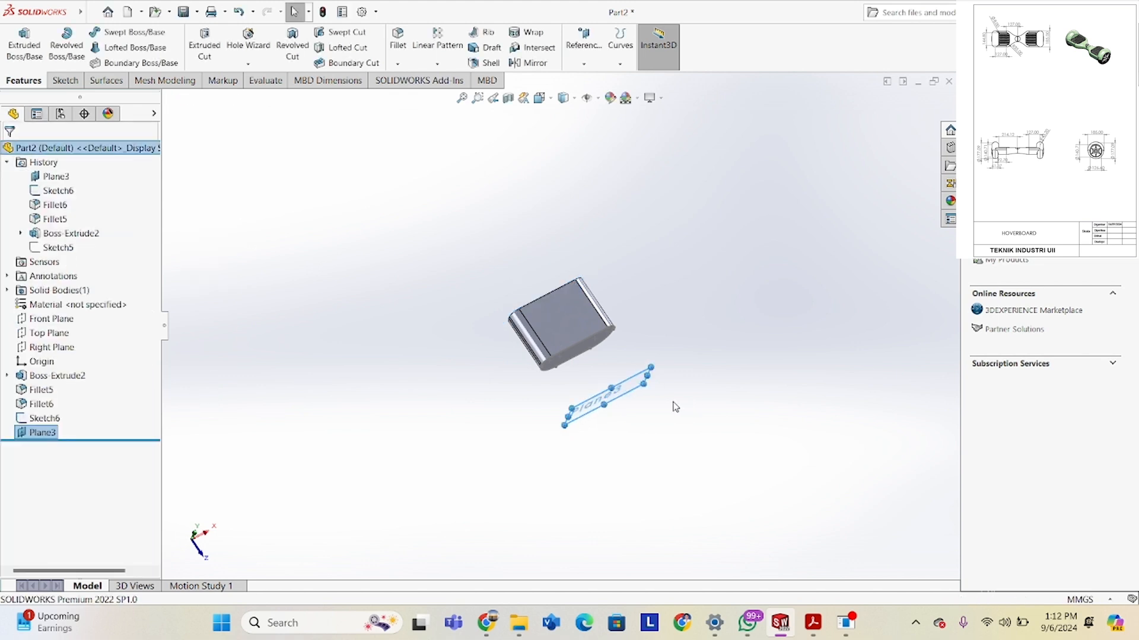
Sketch a circle of about 28.8 mm radius on the offset plane, centred about 9.2 mm directly above the origin.
{"action": "scroll", "coordinate": [623, 397], "scroll_direction": "down", "scroll_amount": 3}
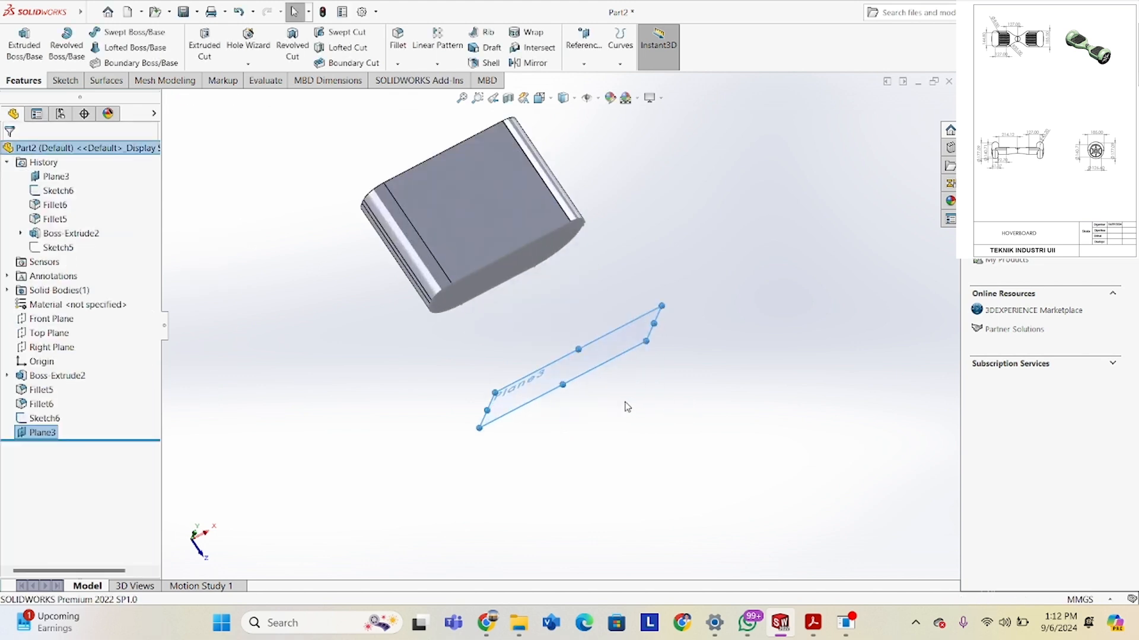
{"action": "right_click", "coordinate": [605, 363]}
{"action": "left_click", "coordinate": [627, 337]}
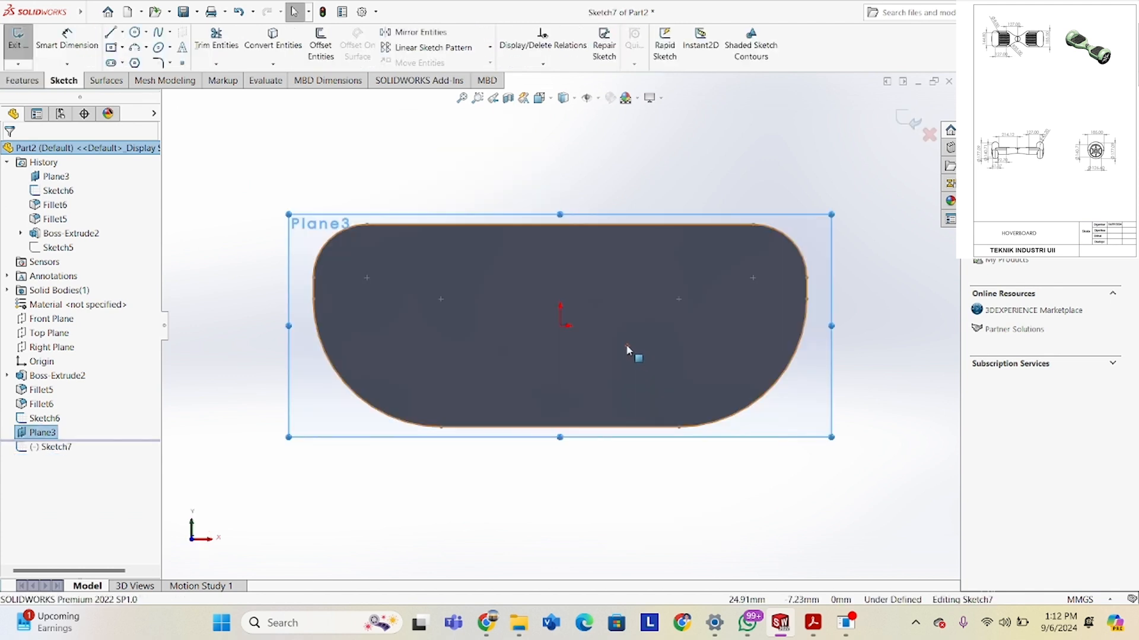
{"action": "scroll", "coordinate": [593, 291], "scroll_direction": "down", "scroll_amount": 2}
{"action": "scroll", "coordinate": [587, 283], "scroll_direction": "up", "scroll_amount": 1}
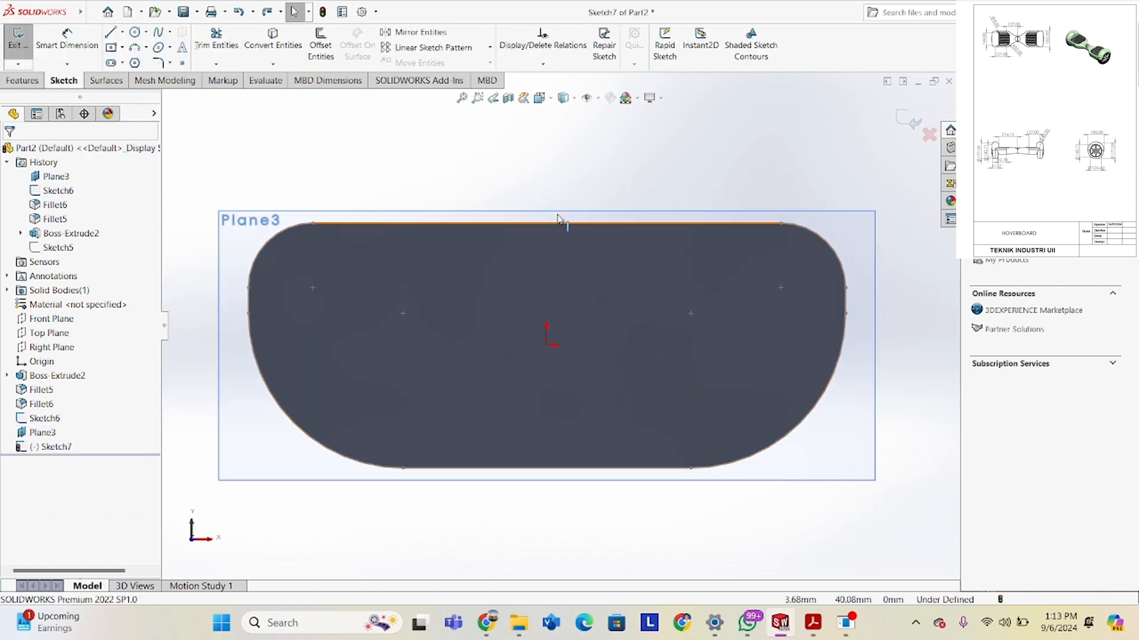
{"action": "left_click", "coordinate": [134, 32]}
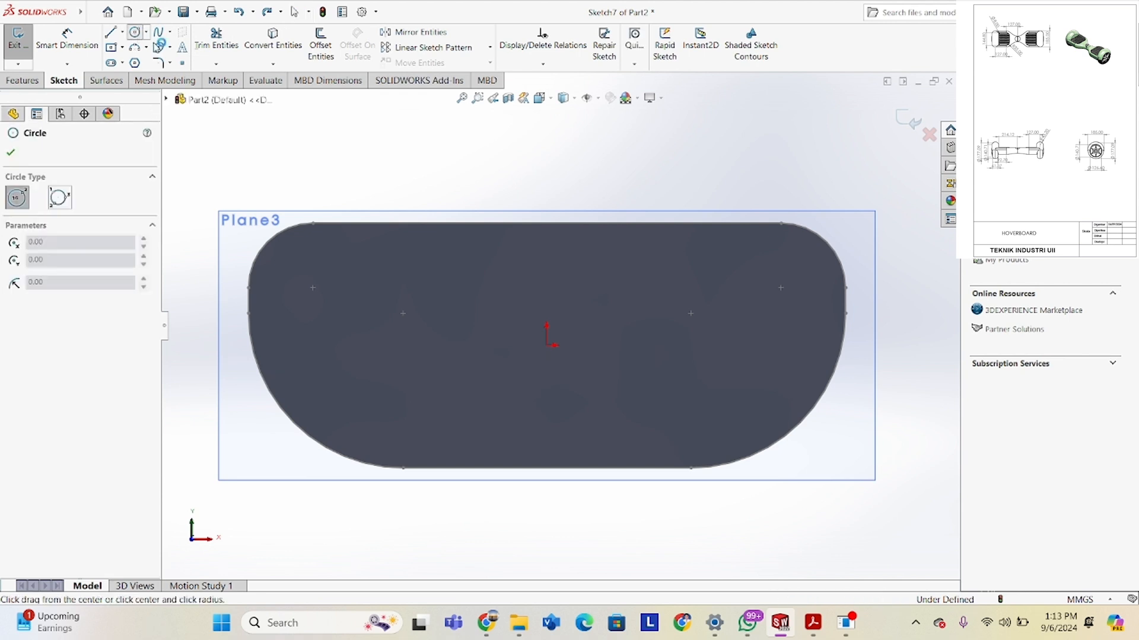
{"action": "left_click", "coordinate": [547, 316]}
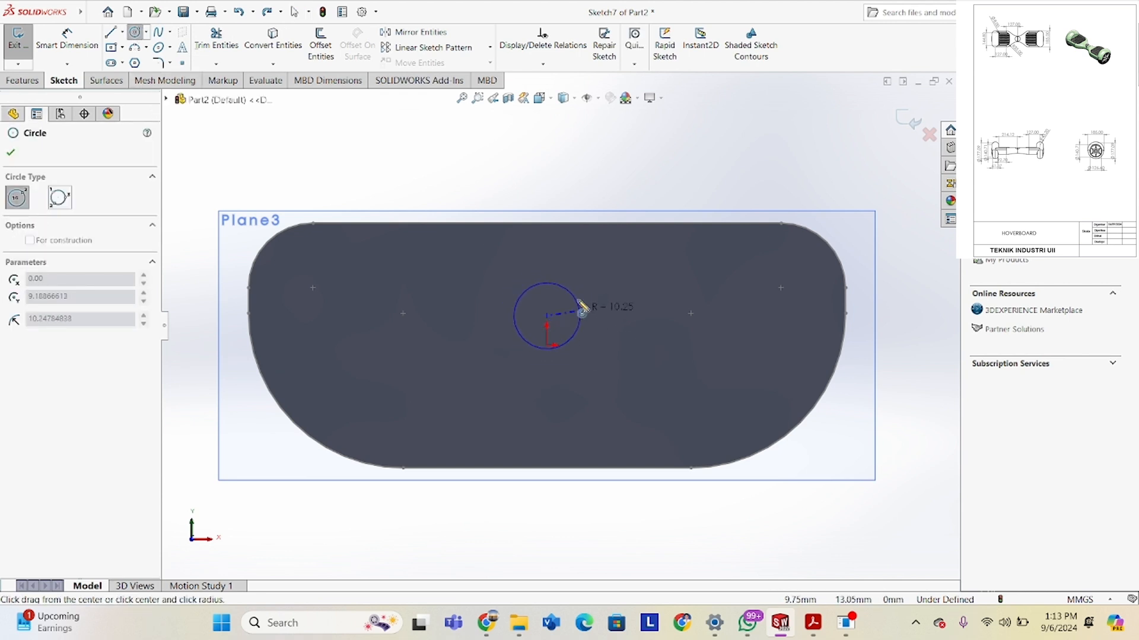
{"action": "left_click", "coordinate": [547, 226]}
{"action": "right_click", "coordinate": [344, 173]}
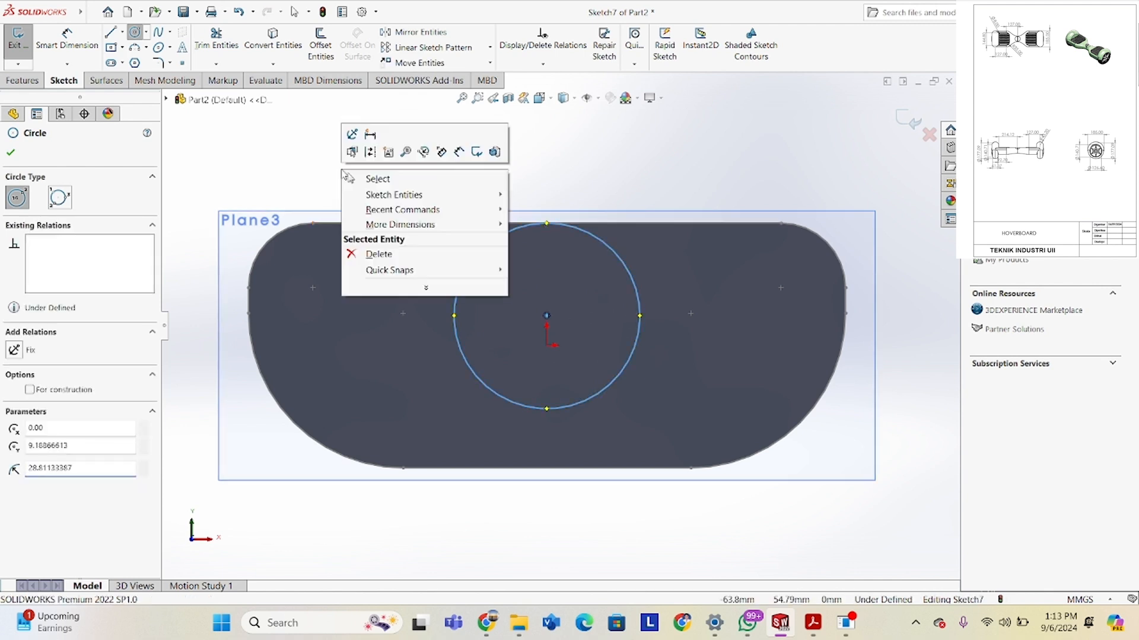
{"action": "left_click", "coordinate": [371, 181]}
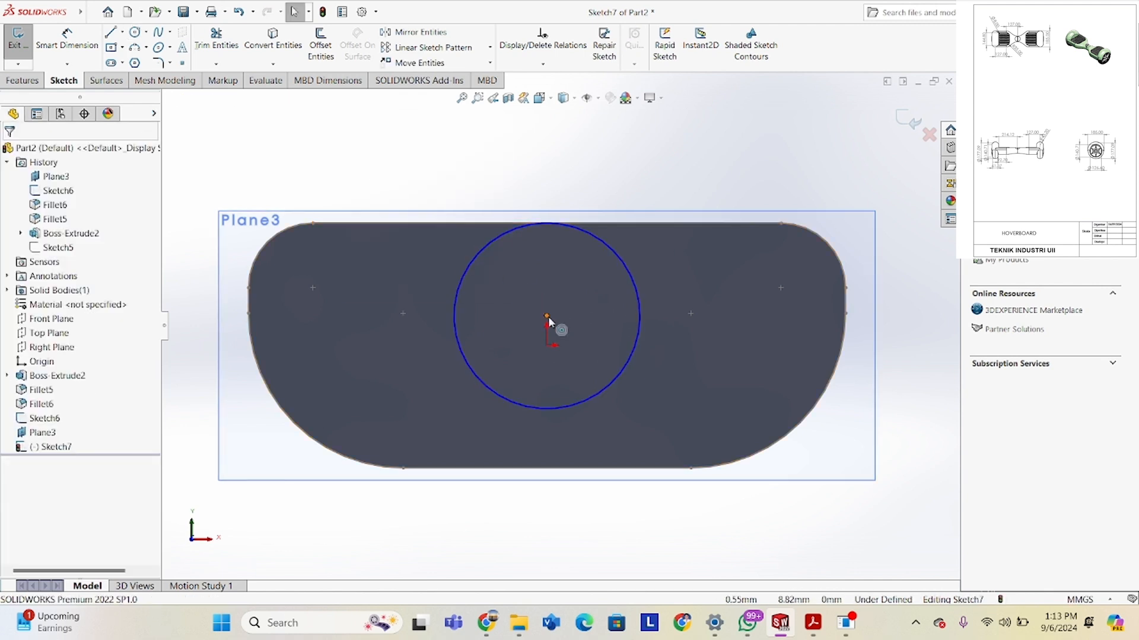
Move the circle's centre to about 6.8 mm above the origin and enlarge its radius to about 30.5 mm.
{"action": "mouse_move", "coordinate": [549, 318]}
{"action": "left_mouse_down"}
{"action": "mouse_move", "coordinate": [551, 347]}
{"action": "mouse_move", "coordinate": [550, 323]}
{"action": "left_mouse_up"}
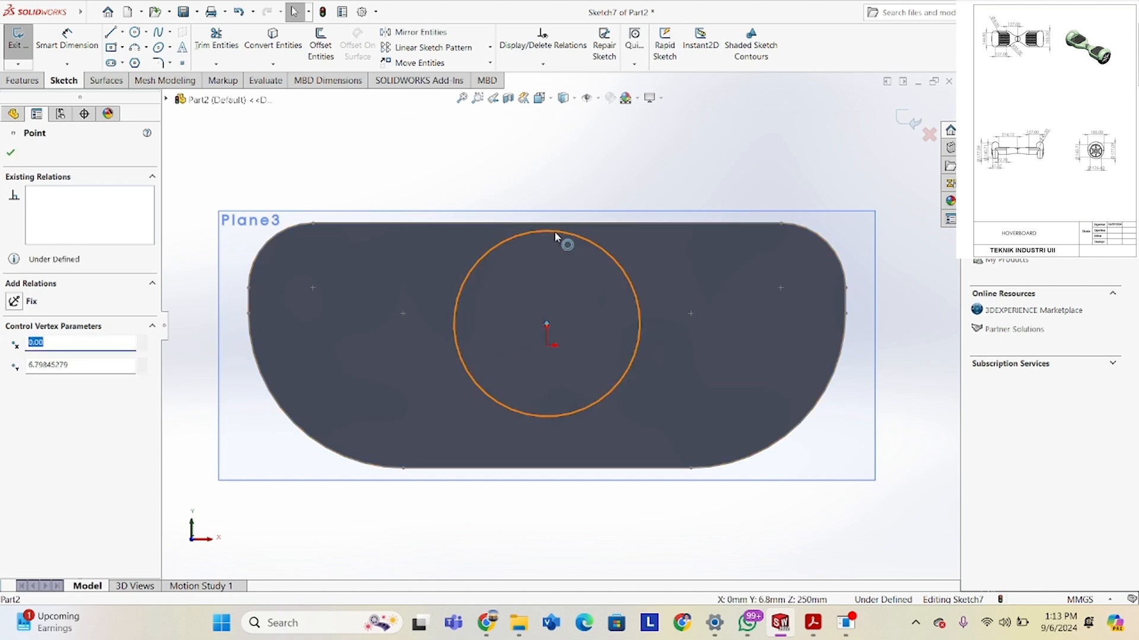
{"action": "mouse_move", "coordinate": [545, 236]}
{"action": "left_mouse_down"}
{"action": "mouse_move", "coordinate": [545, 204]}
{"action": "mouse_move", "coordinate": [547, 226]}
{"action": "left_mouse_up"}
{"action": "left_click", "coordinate": [513, 195]}
Make the circle tangent to the upper line of the converted face outline and exit the sketch.
{"action": "scroll", "coordinate": [550, 229], "scroll_direction": "down", "scroll_amount": 5}
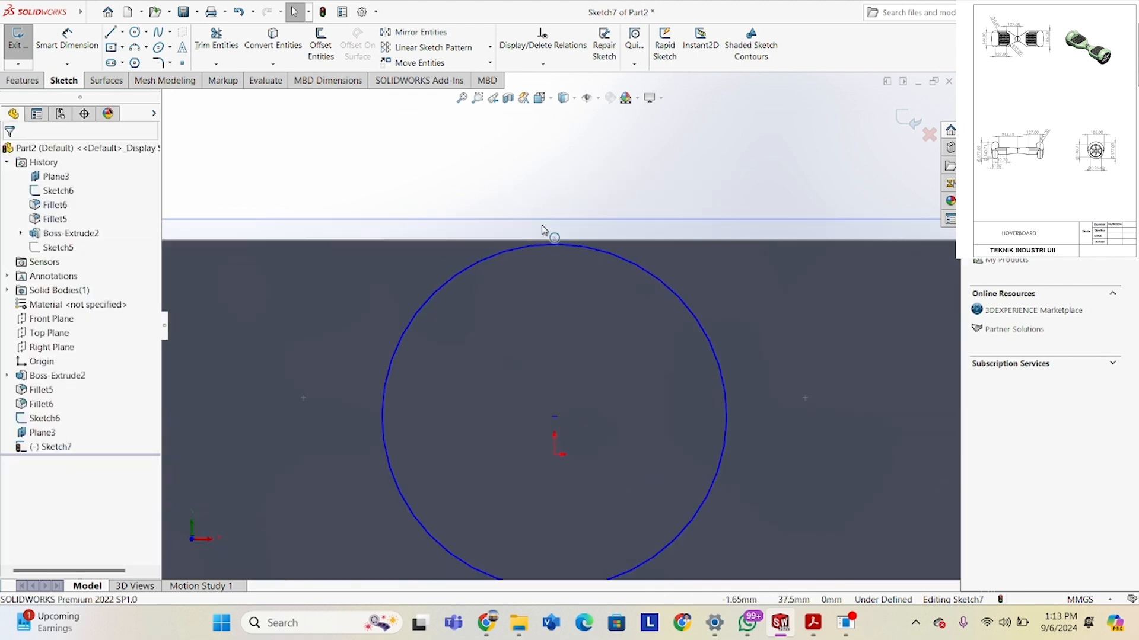
{"action": "left_click", "coordinate": [566, 256]}
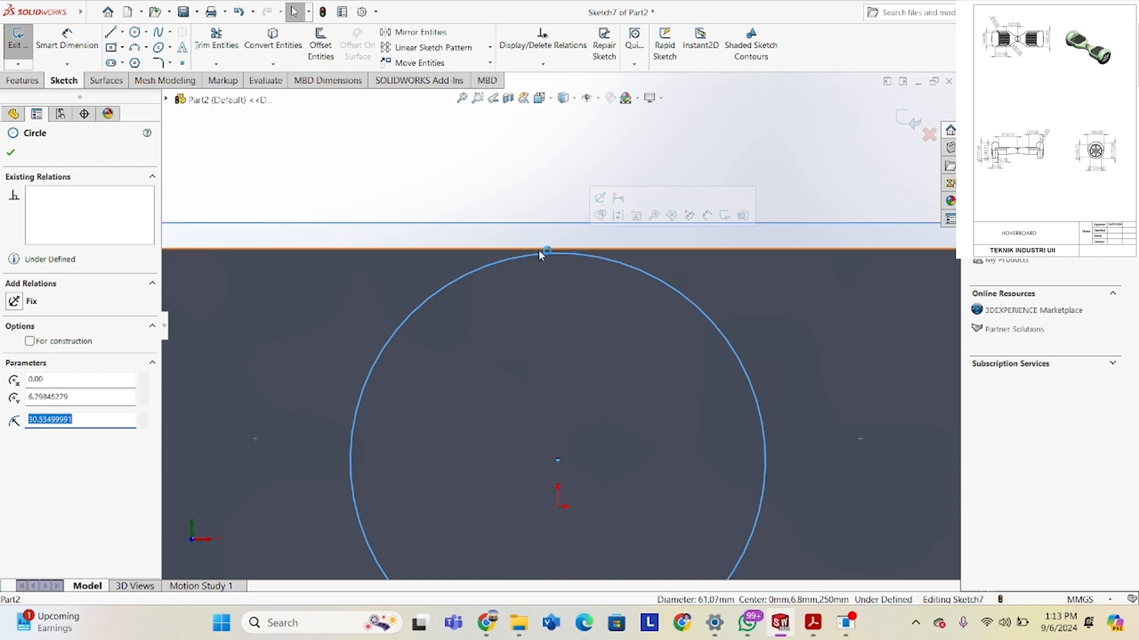
{"action": "left_click", "coordinate": [539, 253], "text": "ctrl"}
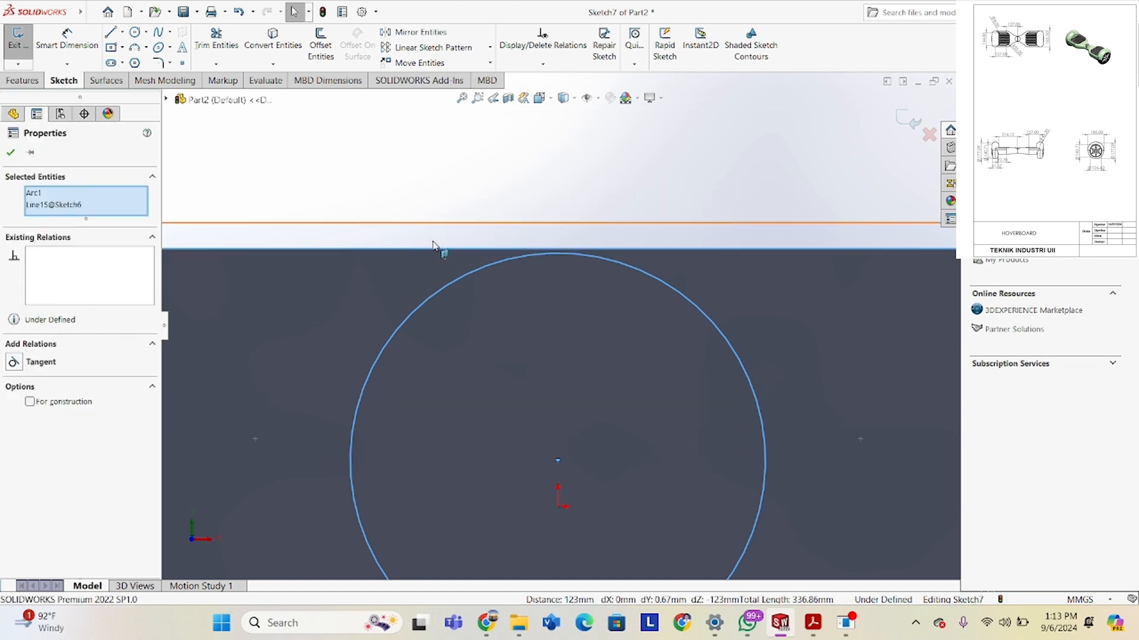
{"action": "left_click", "coordinate": [13, 362]}
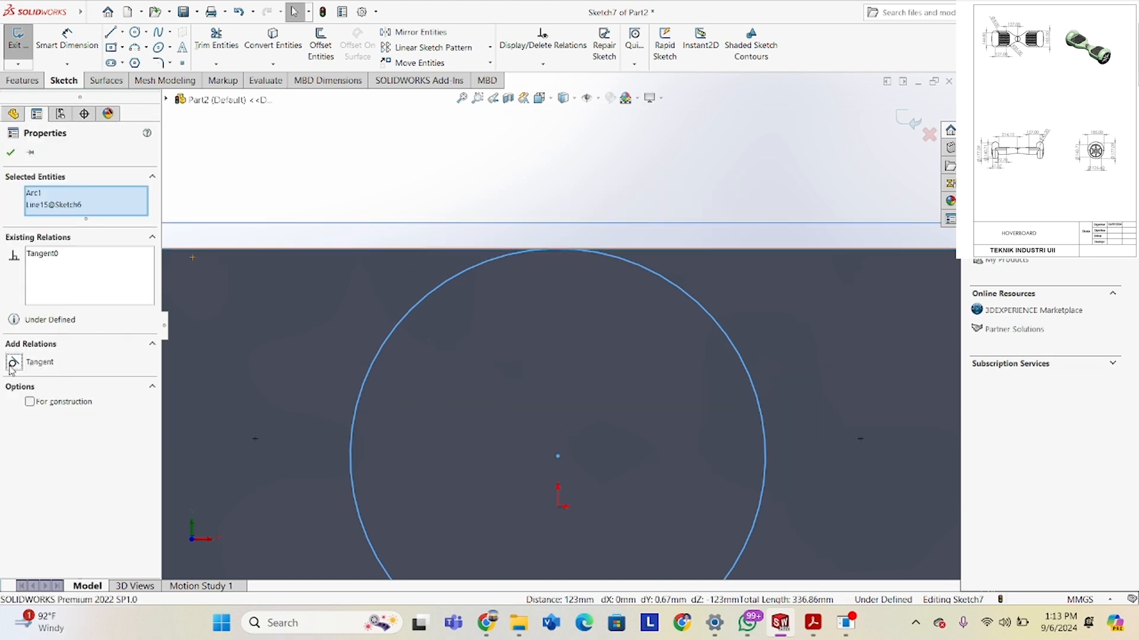
{"action": "left_click", "coordinate": [12, 152]}
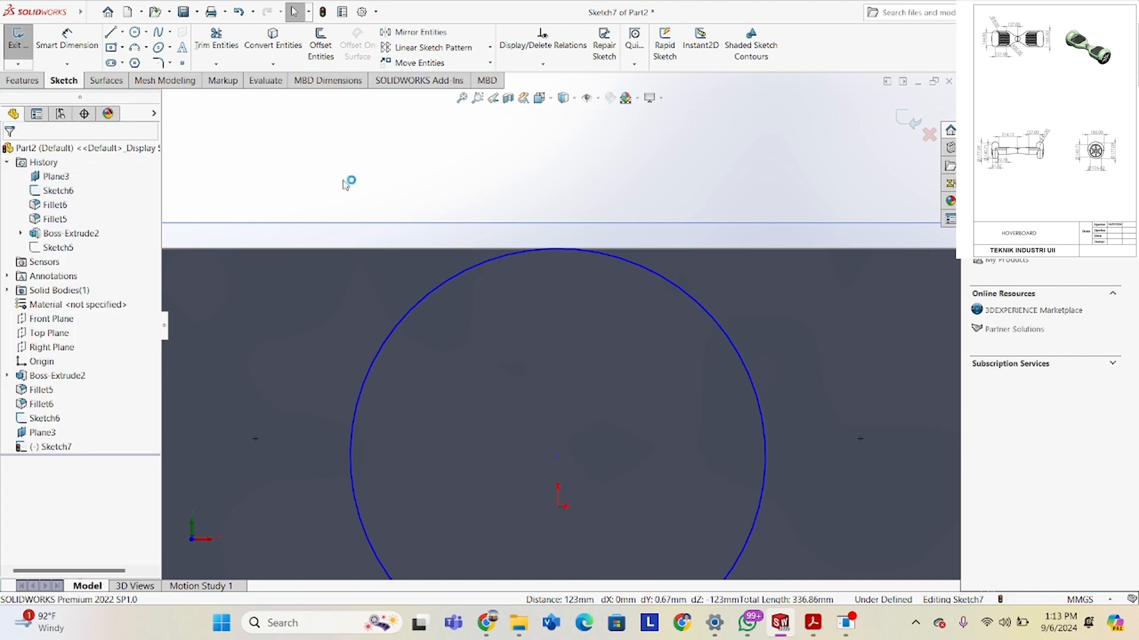
{"action": "key", "text": "f"}
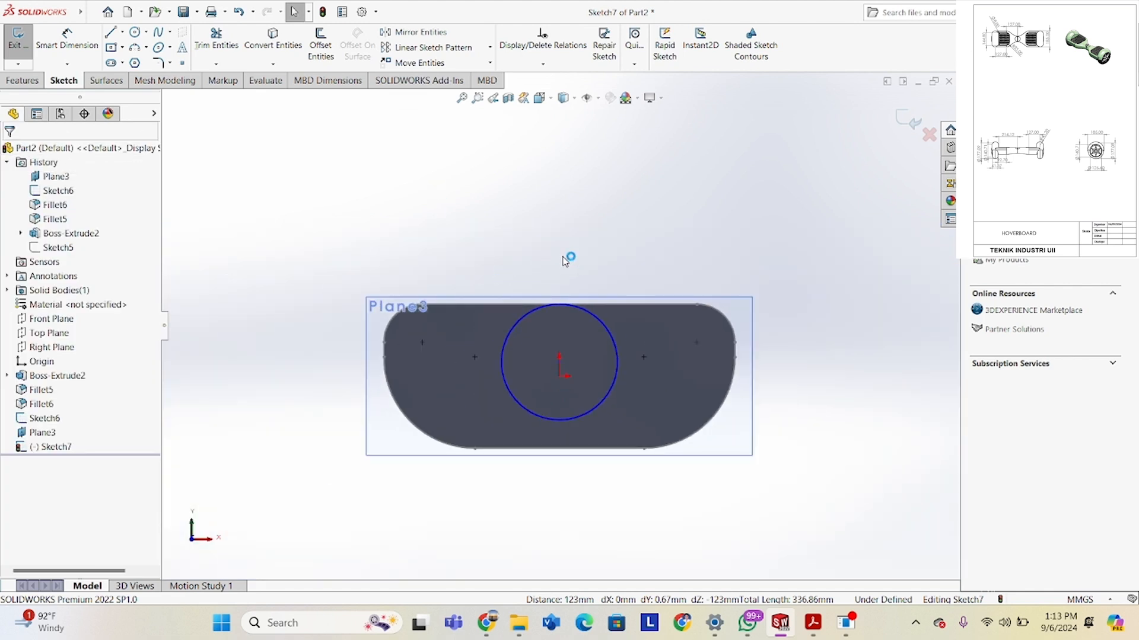
{"action": "left_click", "coordinate": [911, 129]}
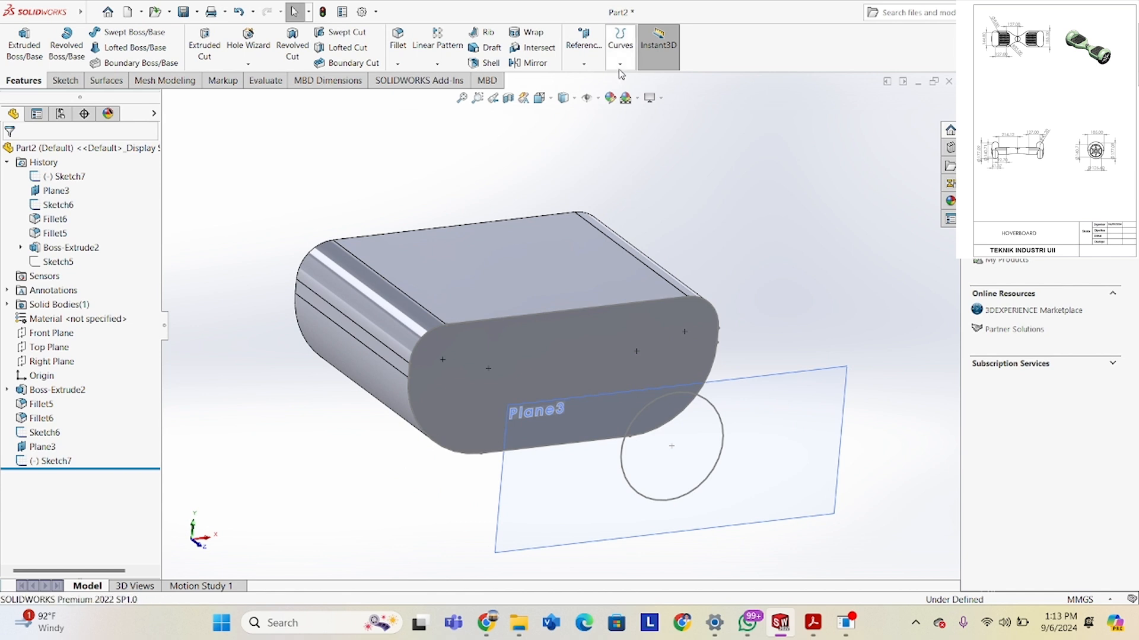
Create a reference plane coincident with the Right Plane.
{"action": "left_click", "coordinate": [569, 56]}
{"action": "left_click", "coordinate": [590, 78]}
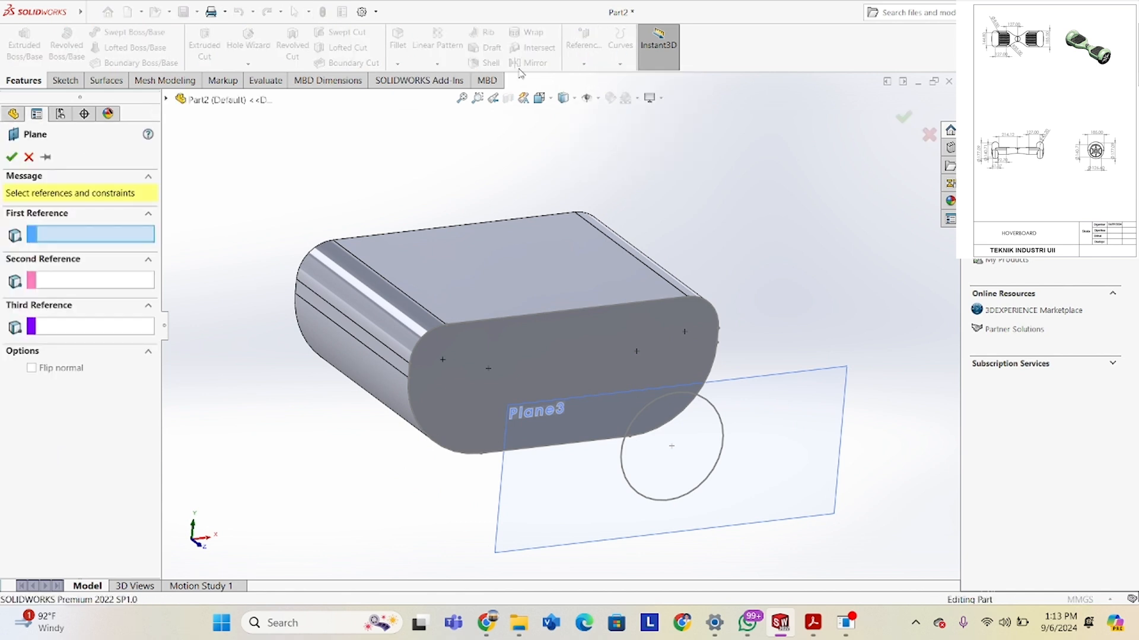
{"action": "left_click", "coordinate": [170, 100]}
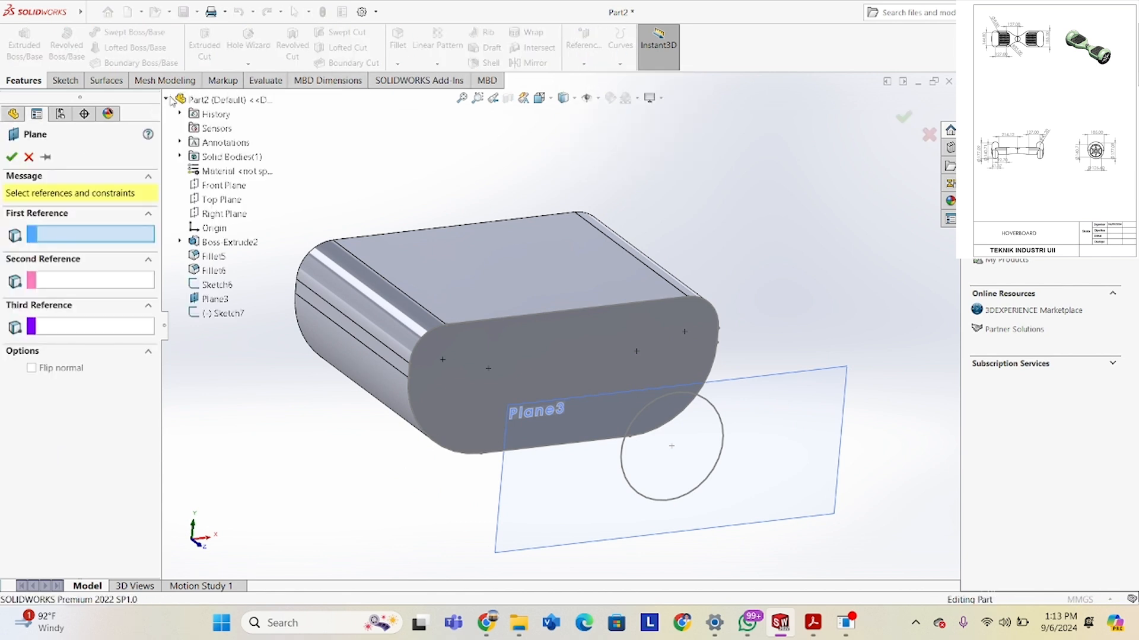
{"action": "left_click", "coordinate": [225, 213]}
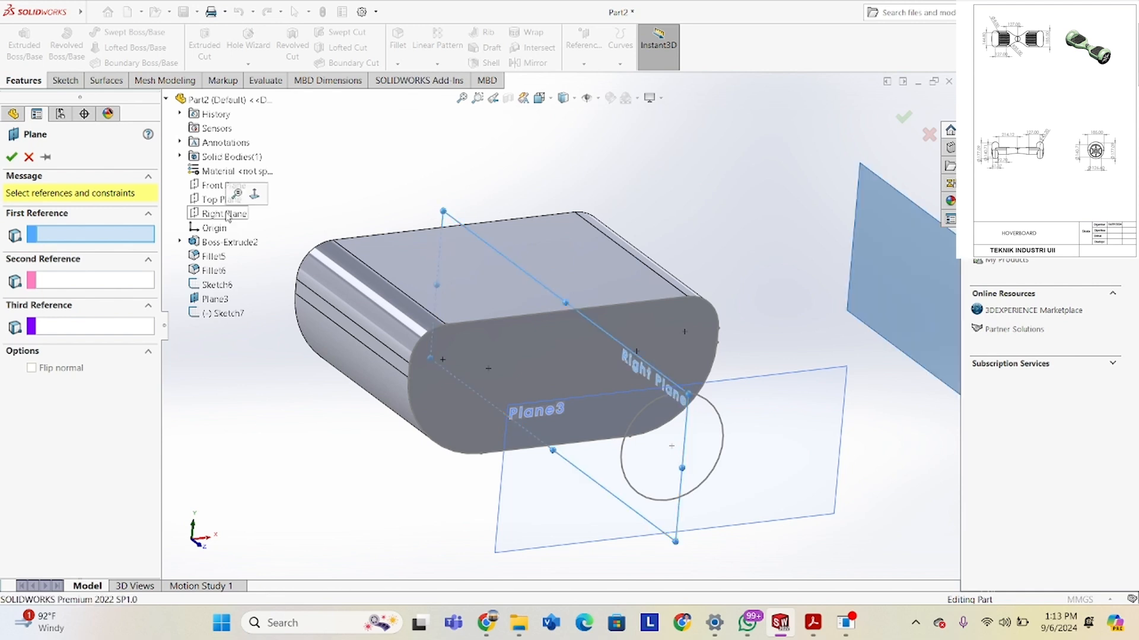
{"action": "left_click", "coordinate": [15, 299]}
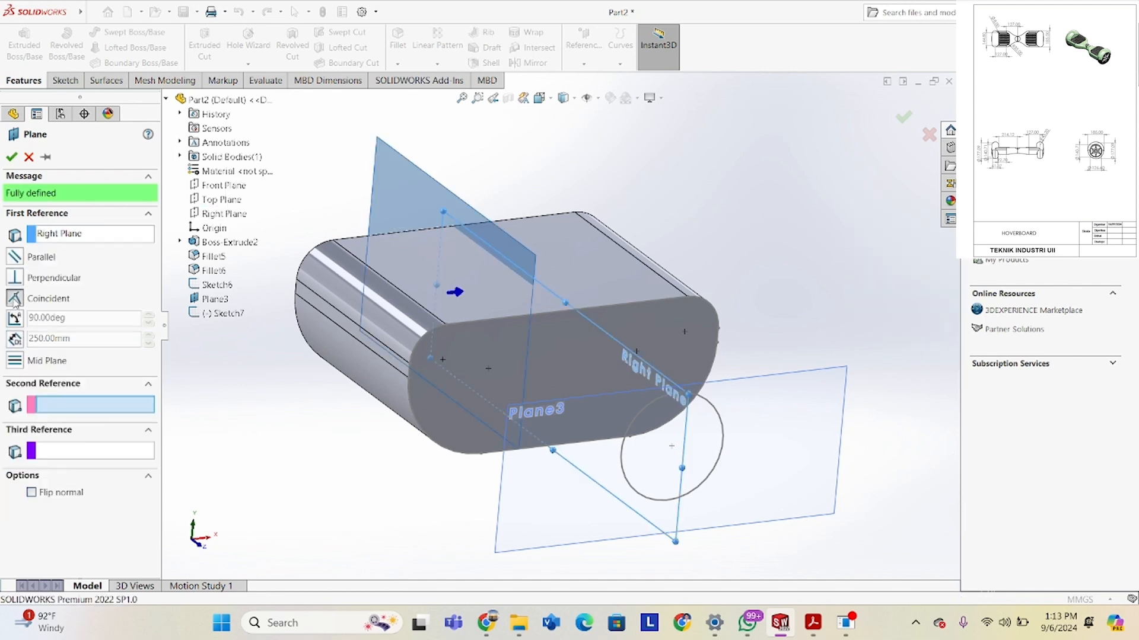
{"action": "left_click", "coordinate": [11, 156]}
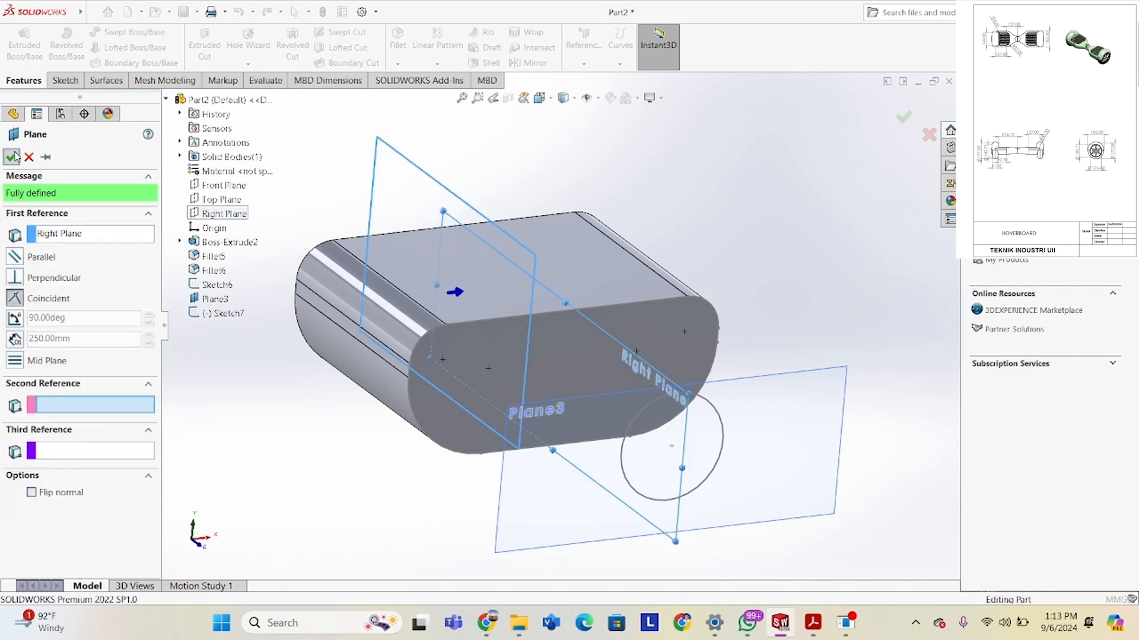
Stretch the new vertical plane lengthwise so it extends forward past the offset plane carrying the circle.
{"action": "left_click", "coordinate": [533, 258]}
{"action": "left_click", "coordinate": [534, 256]}
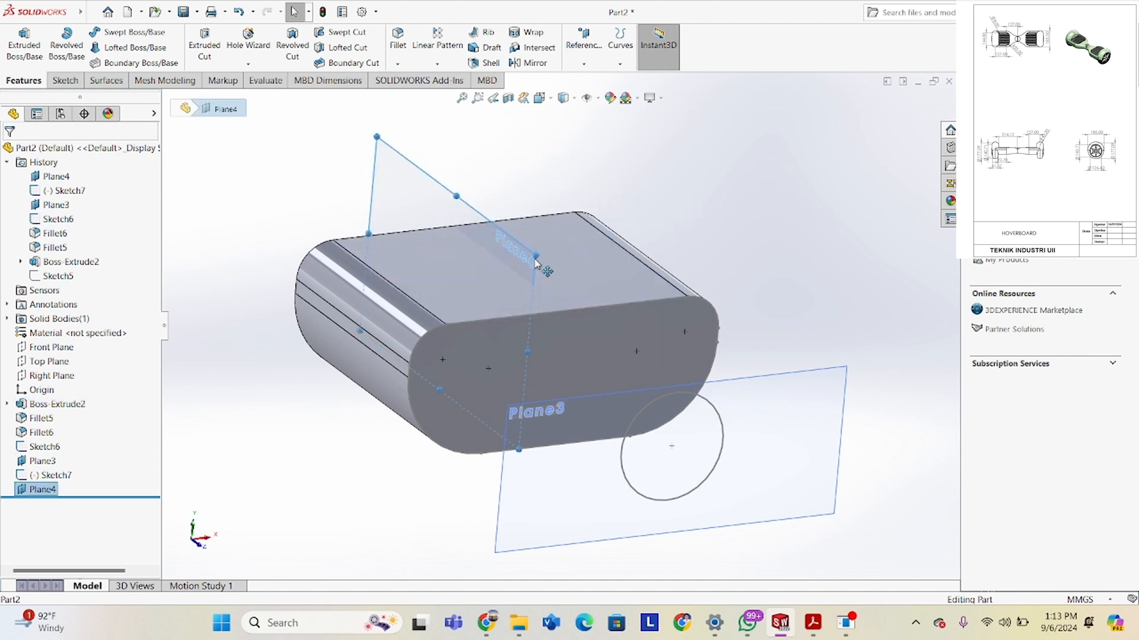
{"action": "left_click", "coordinate": [833, 514]}
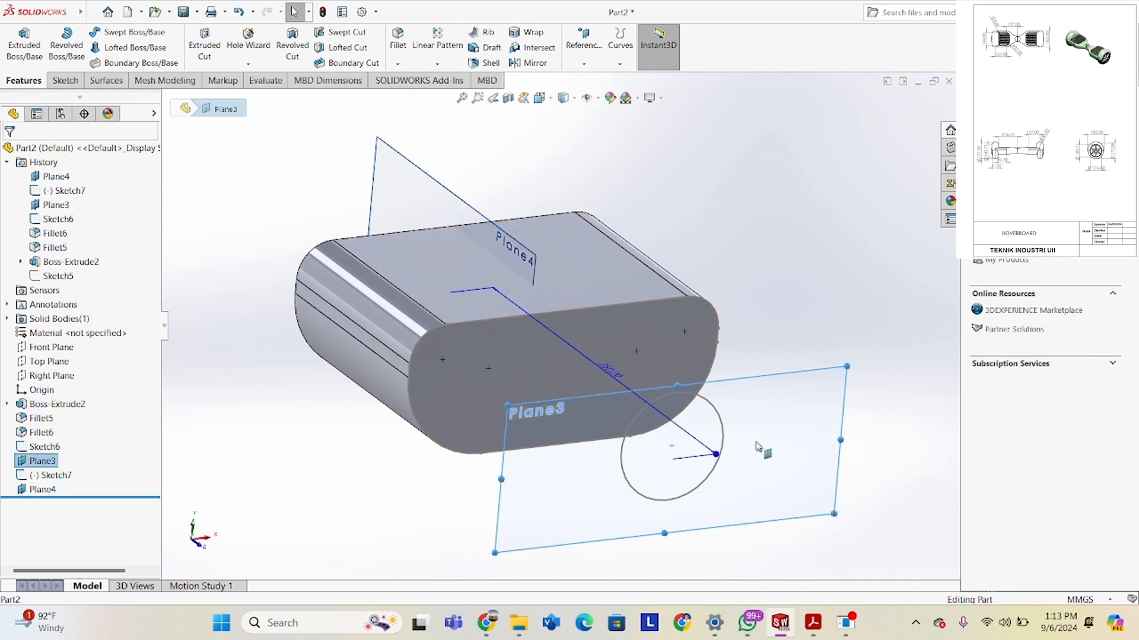
{"action": "left_click", "coordinate": [534, 271]}
{"action": "left_click", "coordinate": [536, 276]}
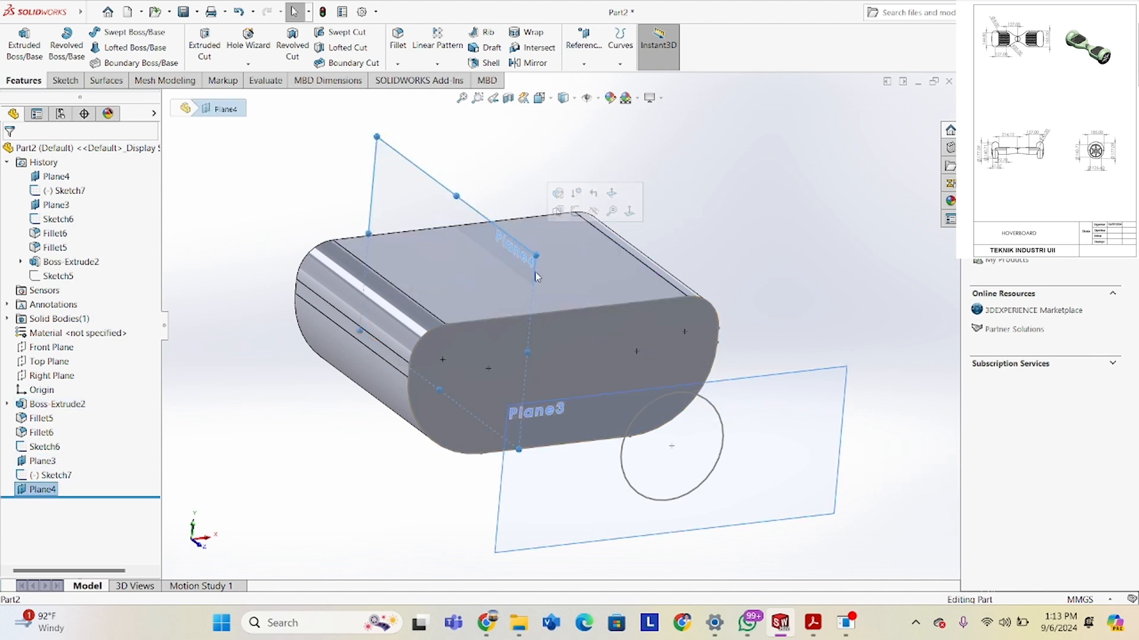
{"action": "left_click_drag", "start_coordinate": [529, 351], "coordinate": [793, 465]}
On the stretched plane, sketch a four-point spline from the block's lower front corner to the bottom of the circle, spanning about 123 mm horizontally.
{"action": "right_click", "coordinate": [794, 467]}
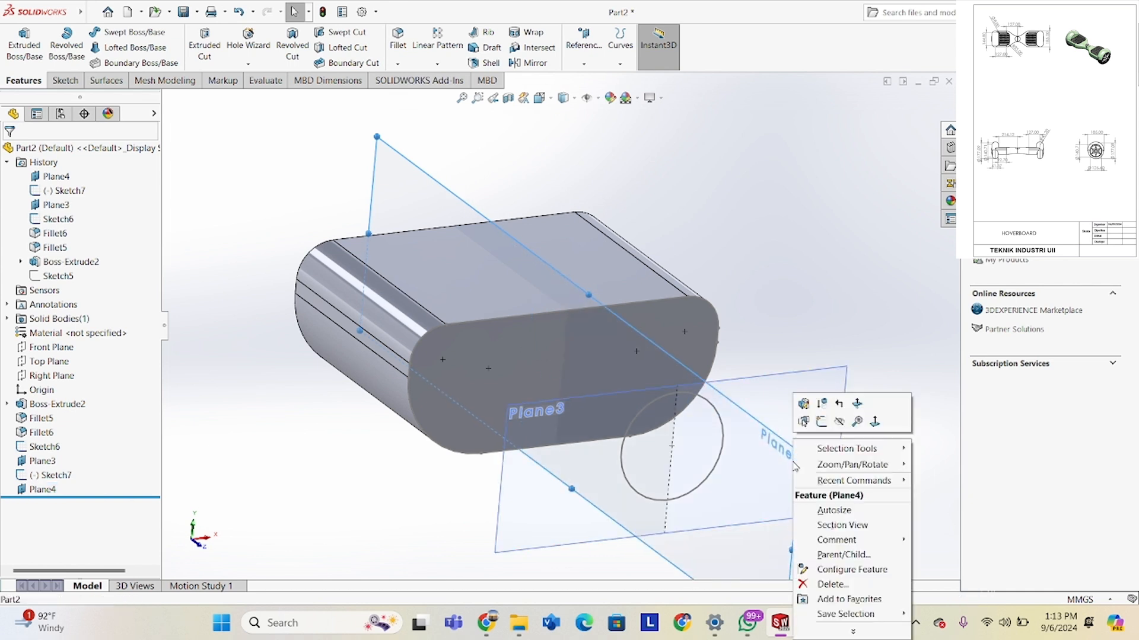
{"action": "left_click", "coordinate": [821, 422]}
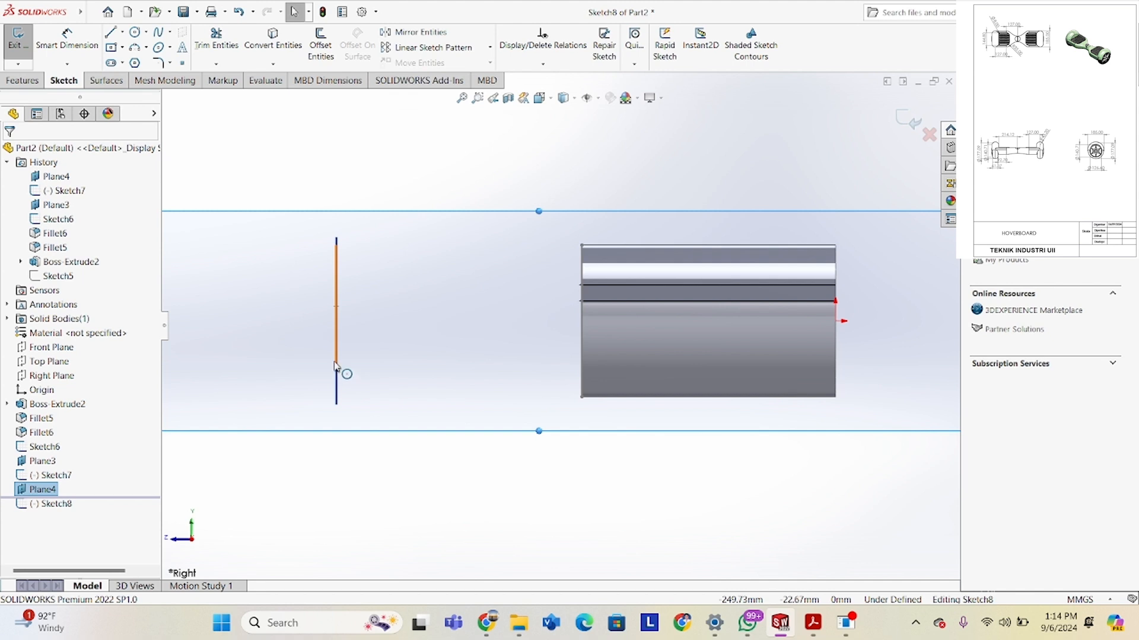
{"action": "left_click", "coordinate": [159, 35]}
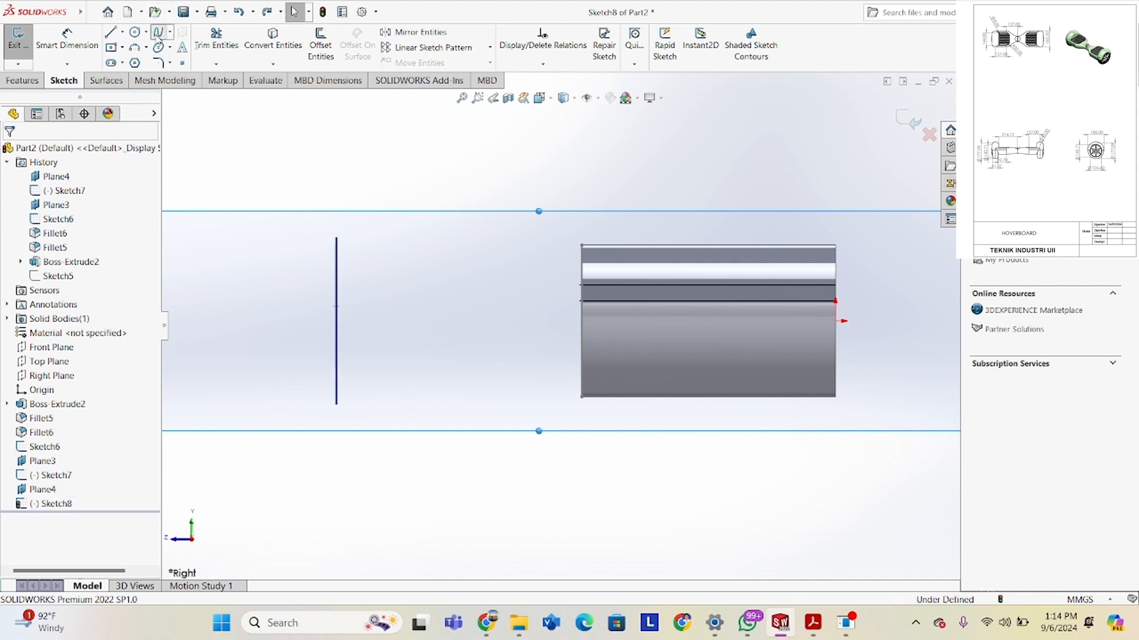
{"action": "left_click", "coordinate": [581, 397]}
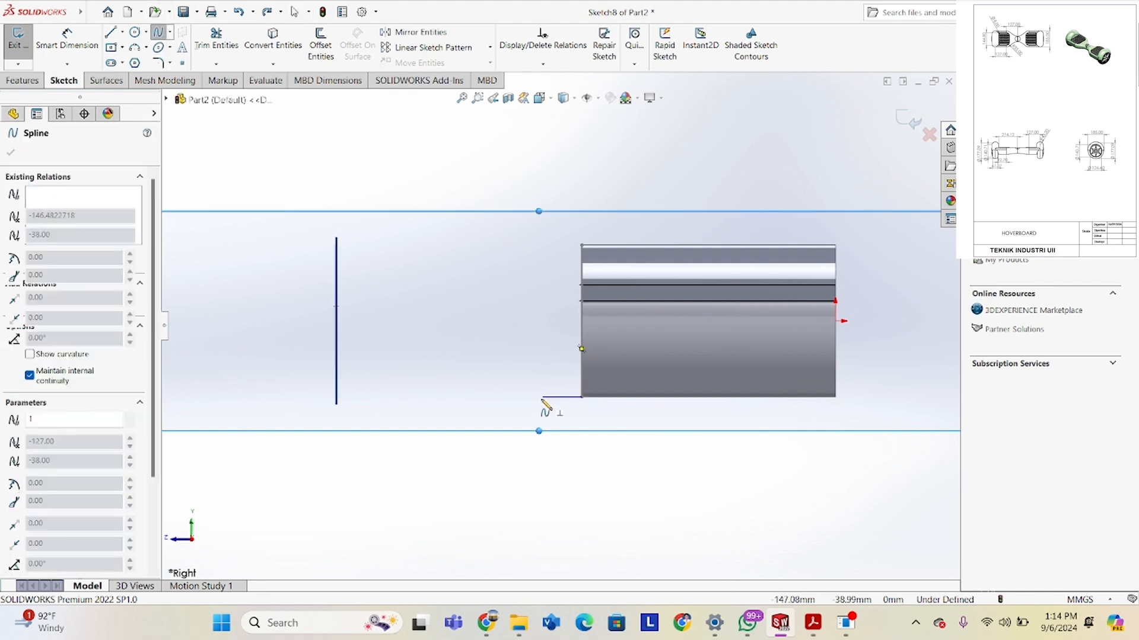
{"action": "left_click", "coordinate": [501, 390]}
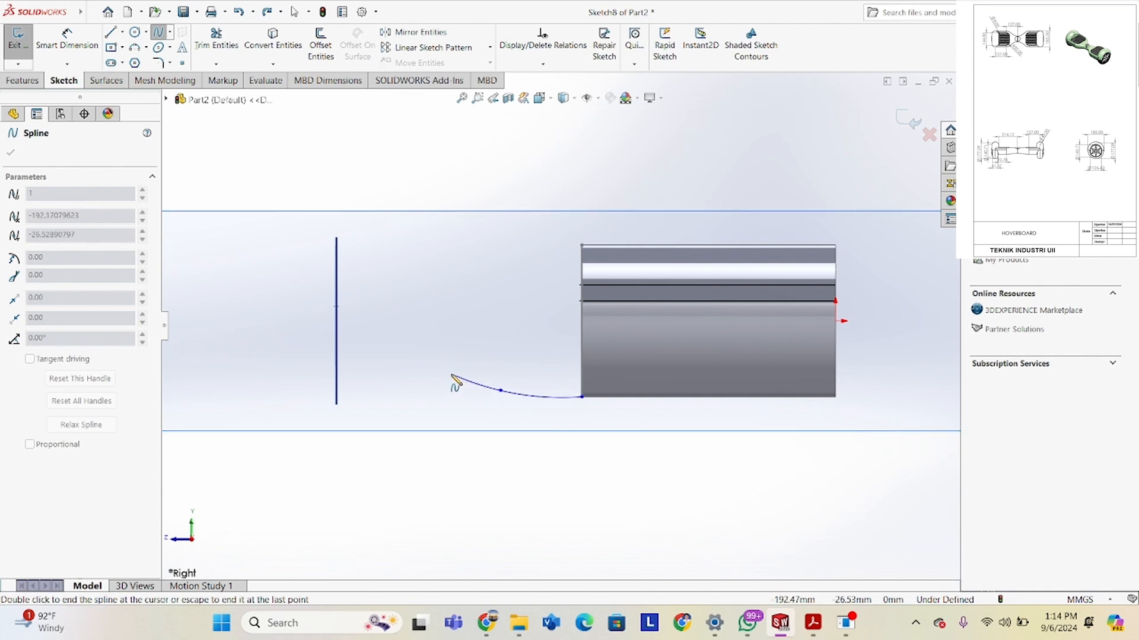
{"action": "left_click", "coordinate": [429, 369]}
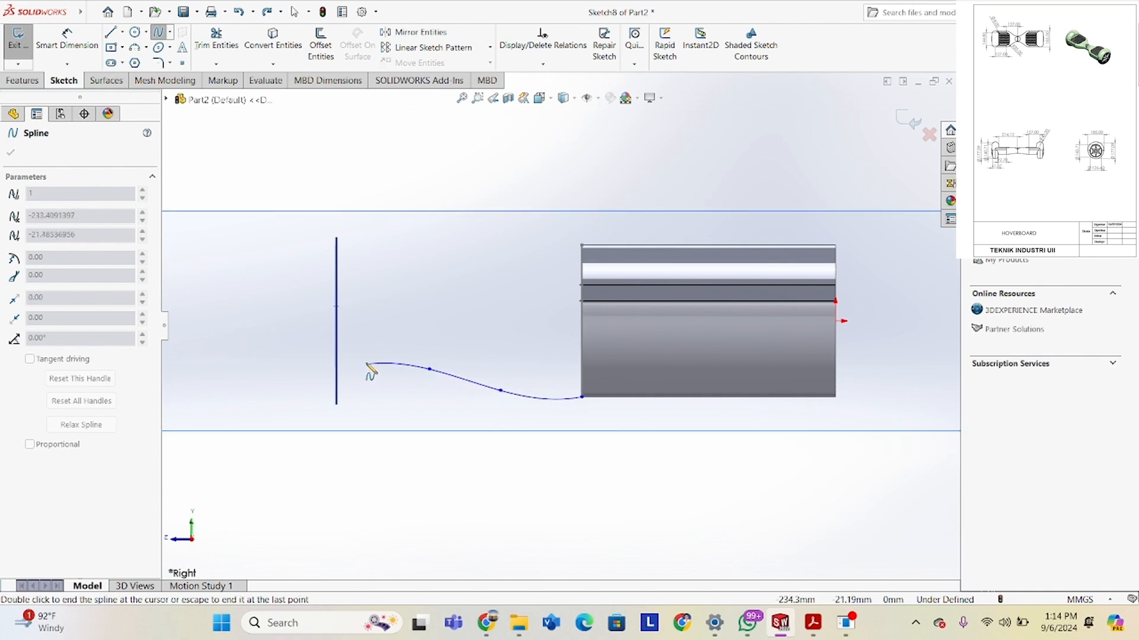
{"action": "double_click", "coordinate": [337, 368]}
{"action": "right_click", "coordinate": [373, 361]}
{"action": "left_click", "coordinate": [391, 358]}
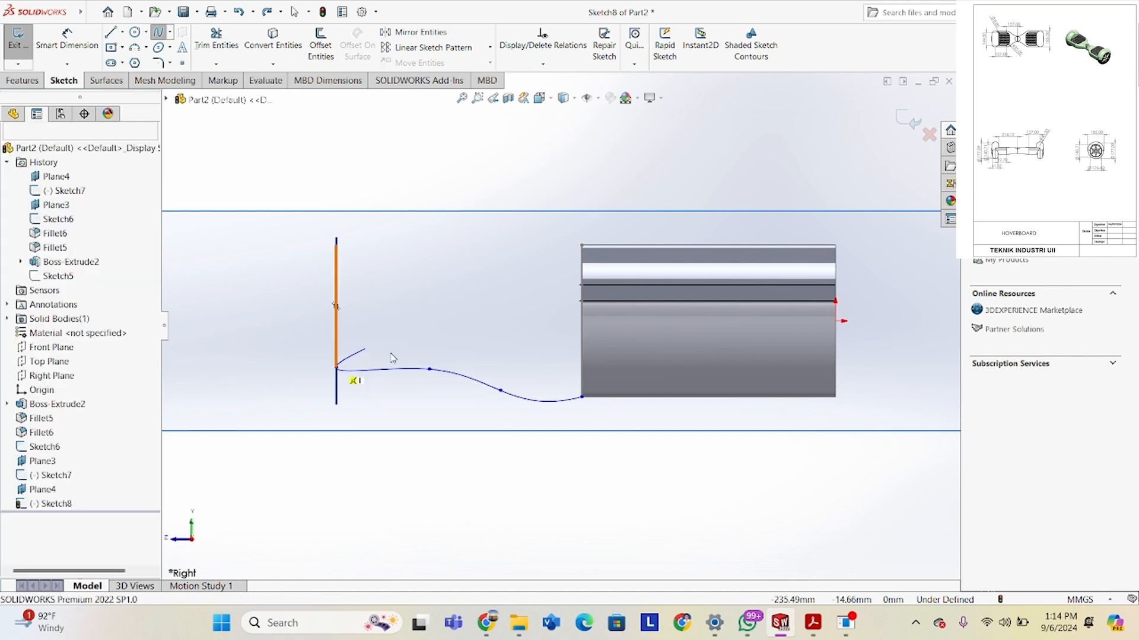
Smooth the spline by moving its inner points to about (-210.3, -25.0) and (-160.4, -34.8), and exit the sketch.
{"action": "left_click", "coordinate": [415, 370]}
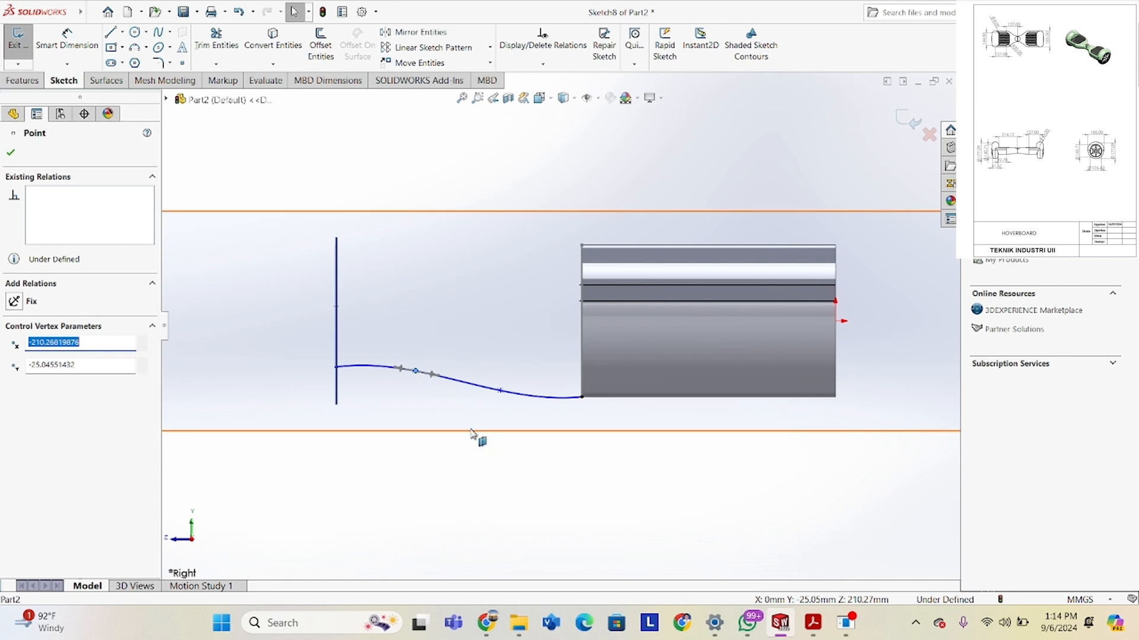
{"action": "left_click", "coordinate": [491, 483]}
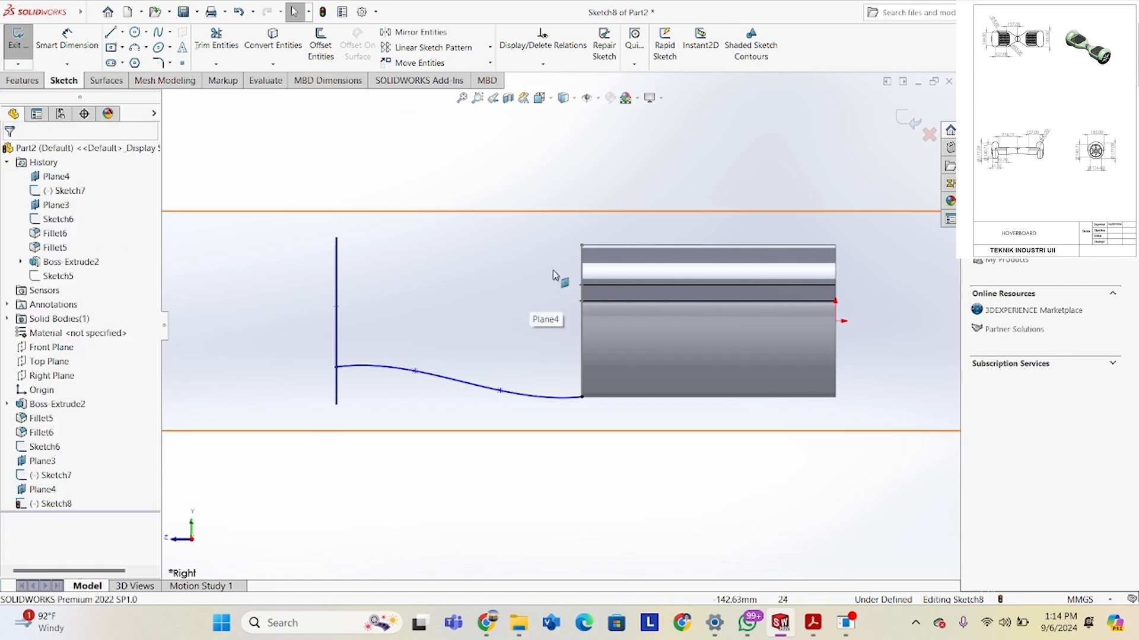
{"action": "left_click", "coordinate": [503, 393]}
{"action": "left_click_drag", "start_coordinate": [514, 396], "coordinate": [516, 393]}
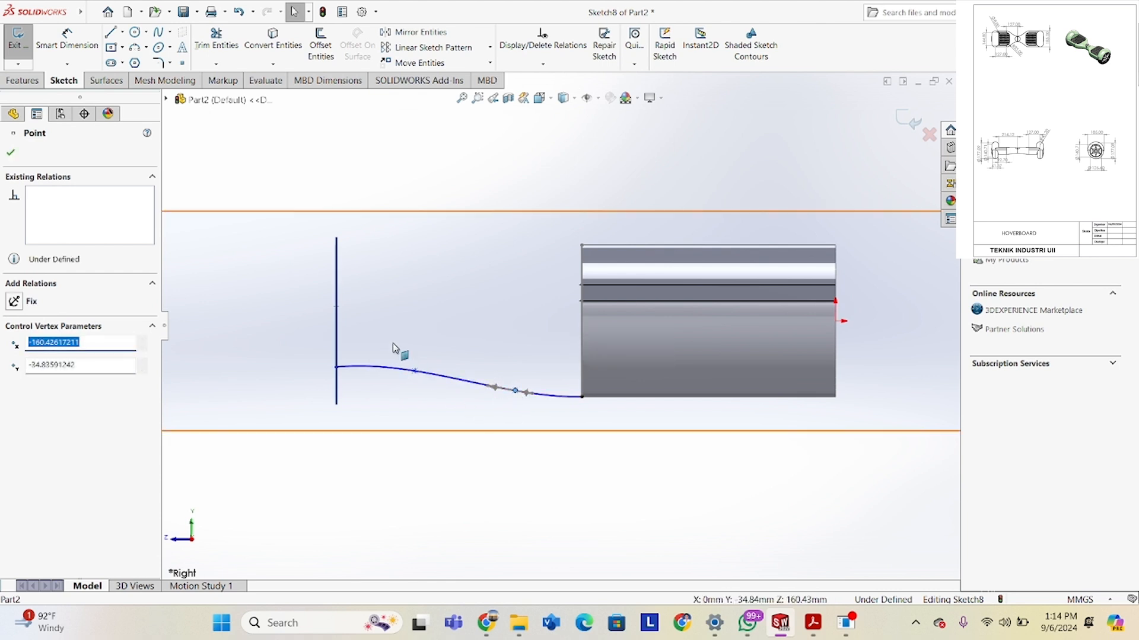
{"action": "left_click", "coordinate": [229, 162]}
{"action": "left_click", "coordinate": [23, 80]}
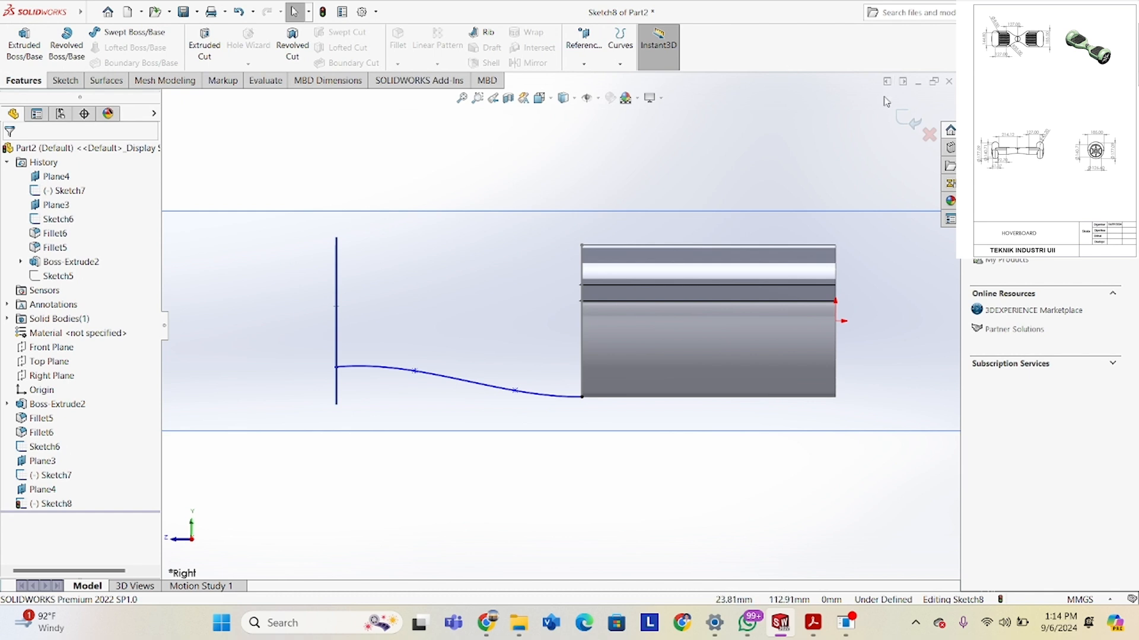
{"action": "left_click", "coordinate": [900, 113]}
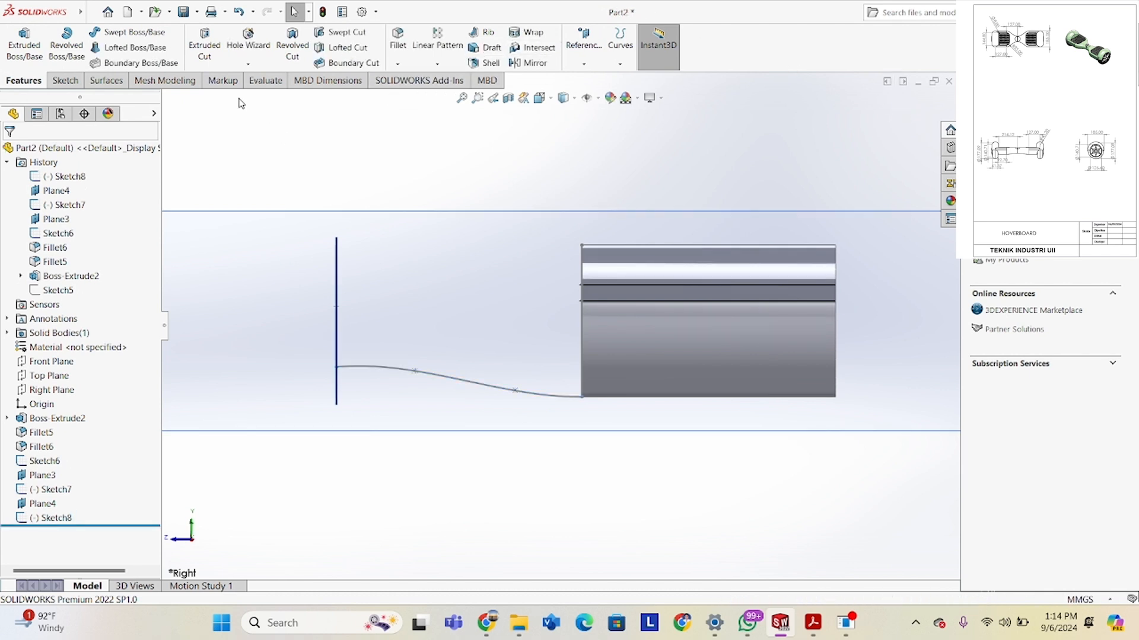
Loft a solid between the circle and the converted block-face outline, using the spline as the guide curve.
{"action": "left_click", "coordinate": [145, 47]}
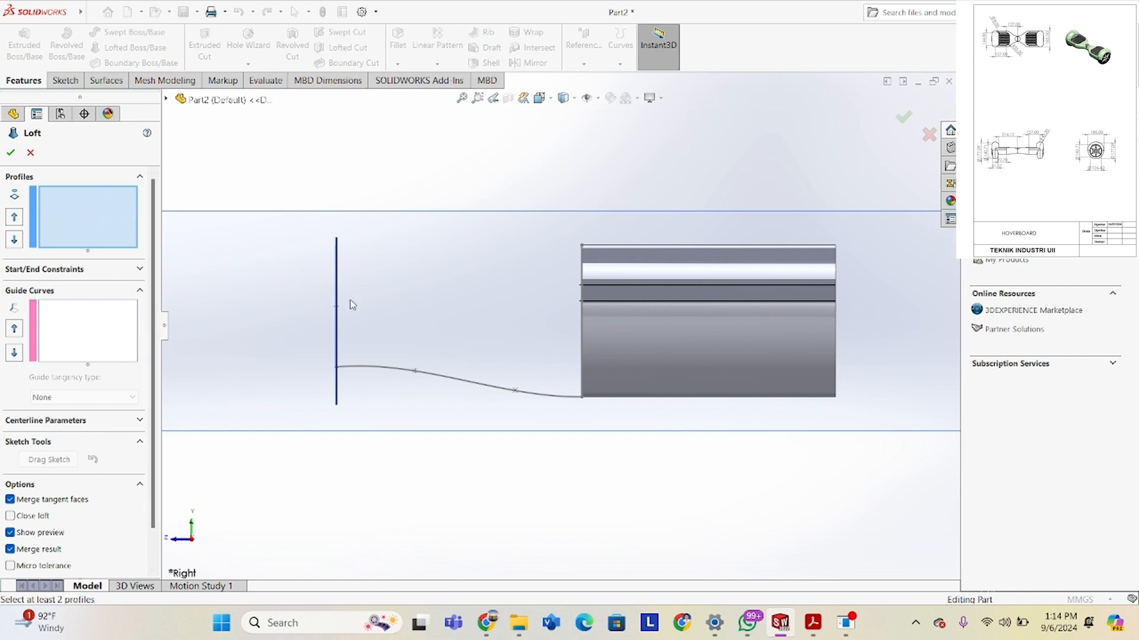
{"action": "middle_click_drag", "start_coordinate": [351, 305], "coordinate": [331, 305]}
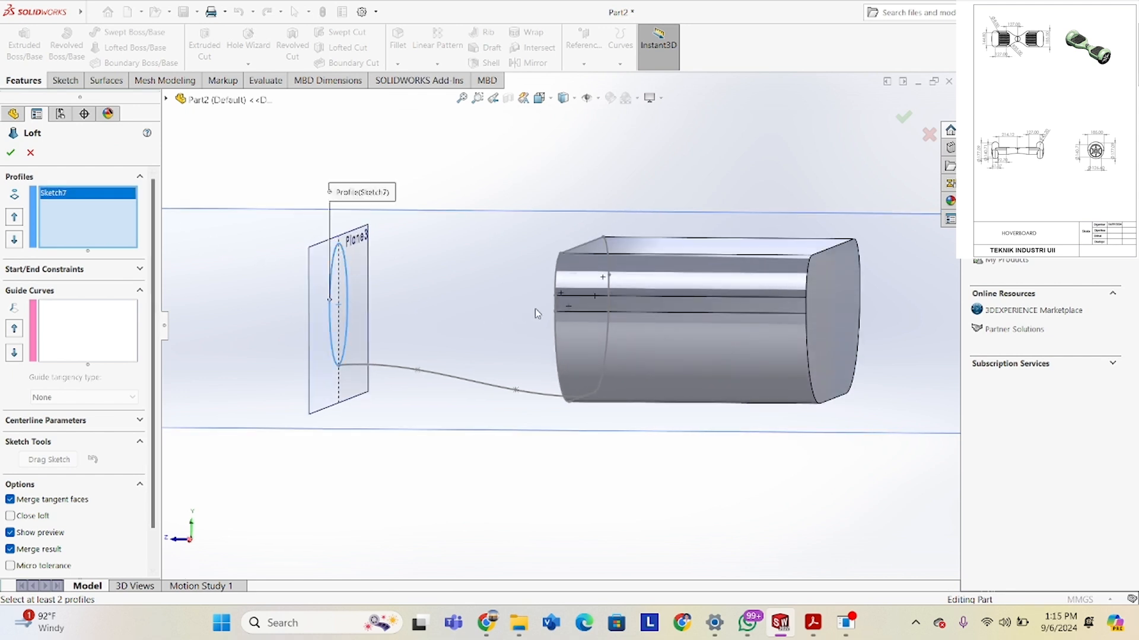
{"action": "middle_click_drag", "start_coordinate": [537, 314], "coordinate": [610, 274]}
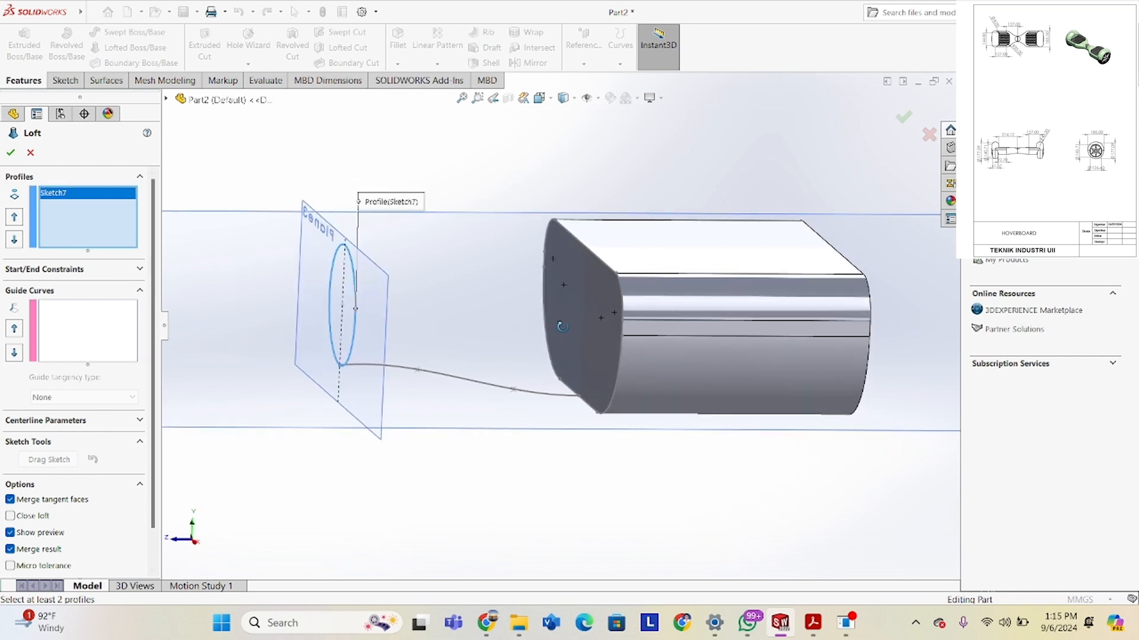
{"action": "left_click", "coordinate": [611, 273]}
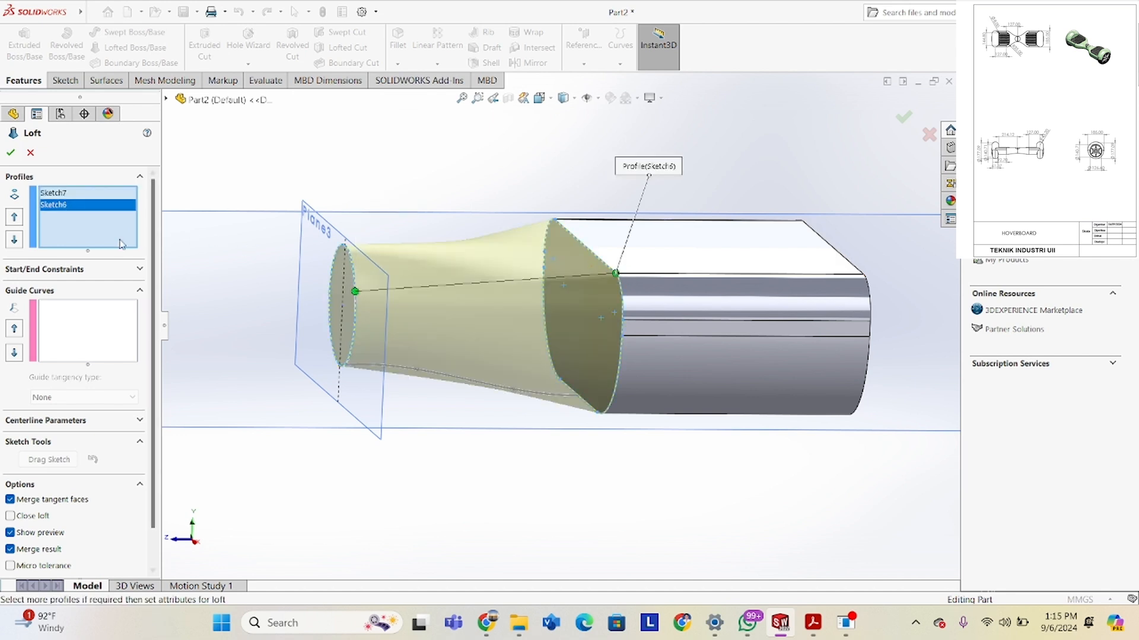
{"action": "left_click", "coordinate": [82, 321]}
{"action": "middle_click_drag", "start_coordinate": [457, 345], "coordinate": [446, 303]}
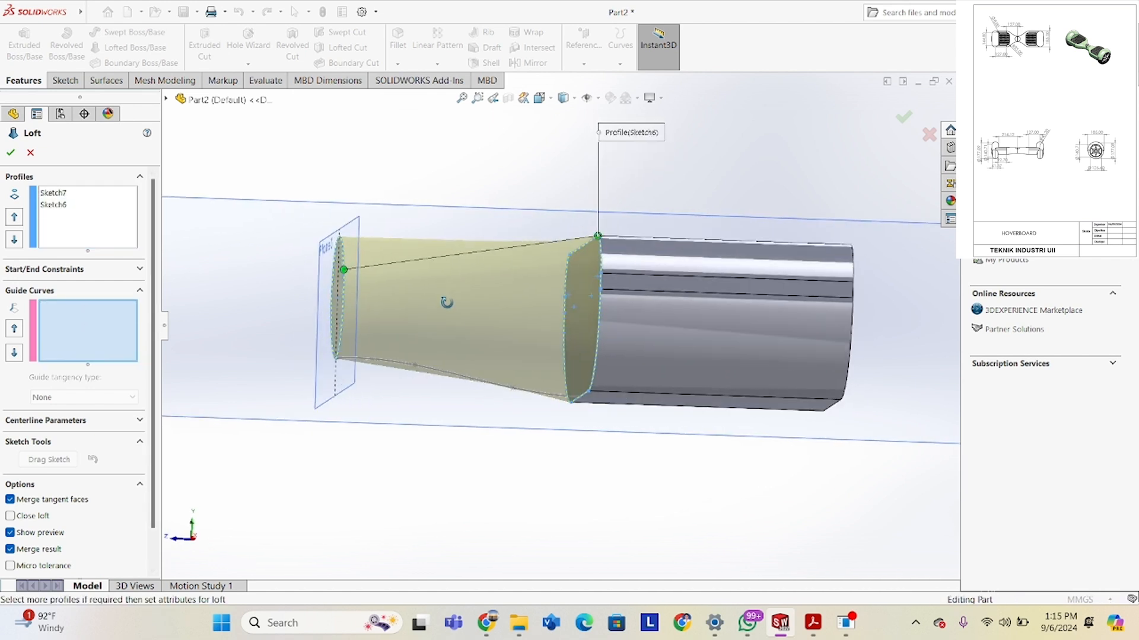
{"action": "left_click", "coordinate": [465, 382]}
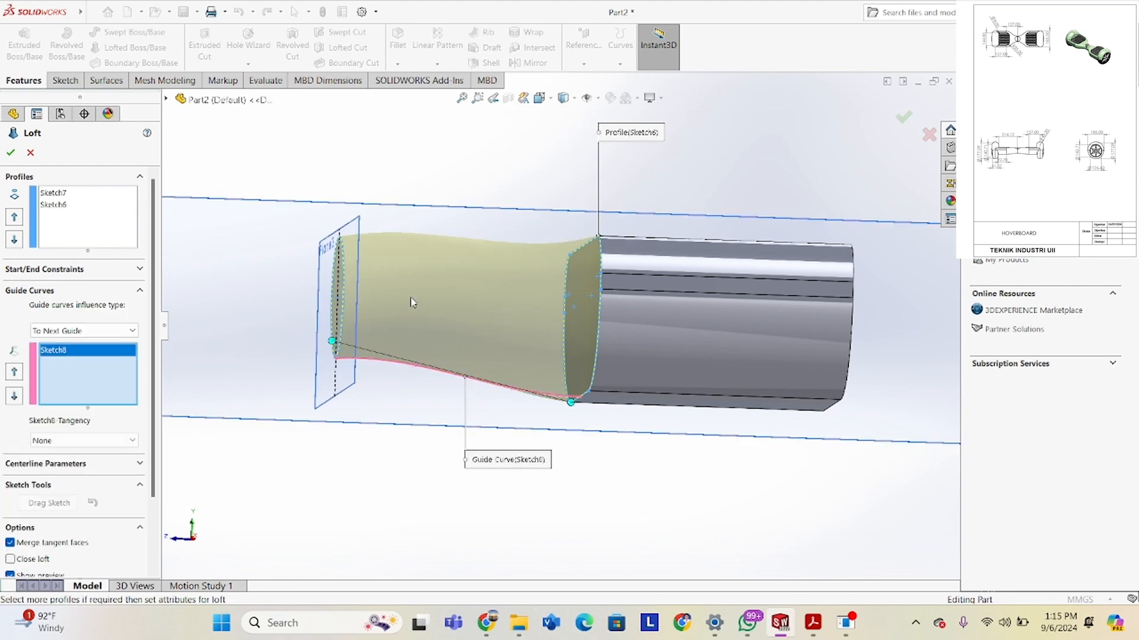
{"action": "middle_click_drag", "start_coordinate": [410, 297], "coordinate": [436, 352]}
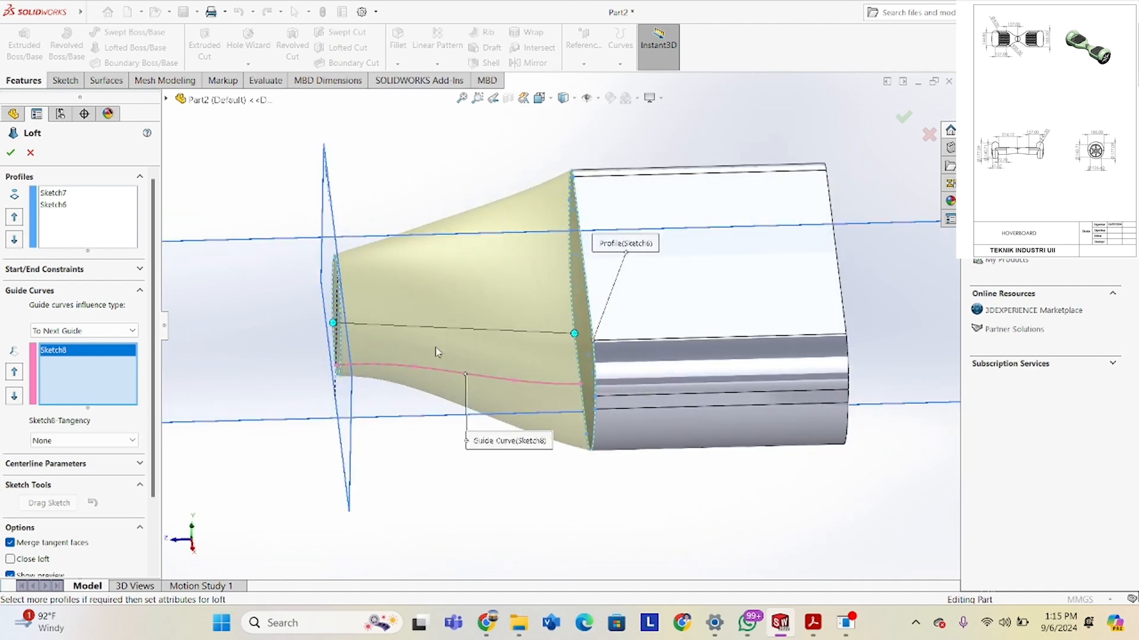
{"action": "left_click", "coordinate": [11, 153]}
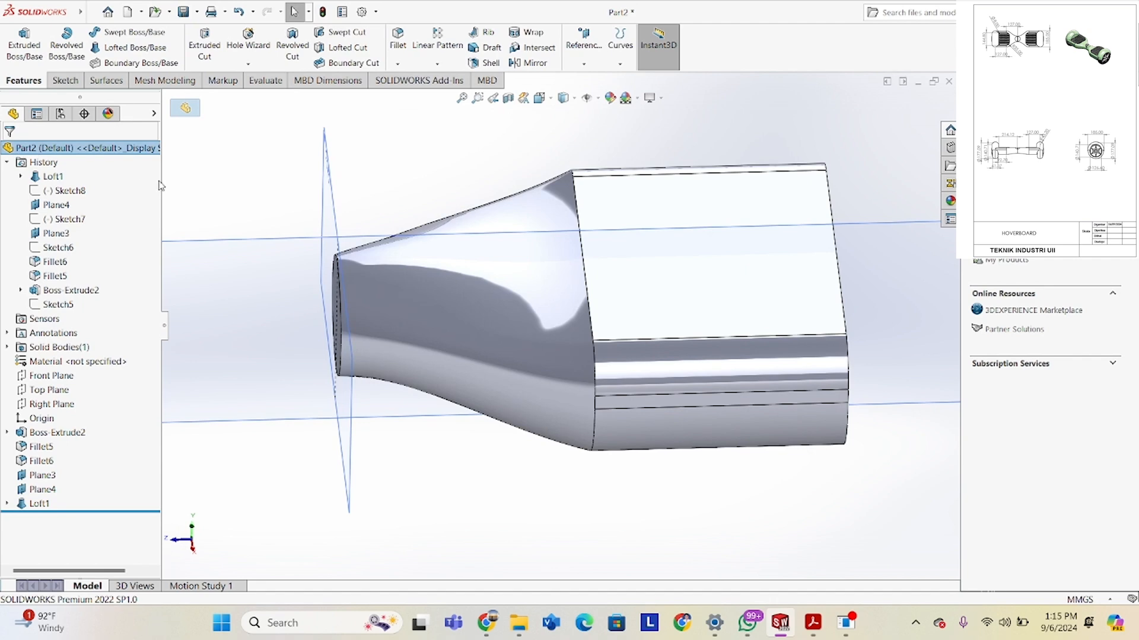
Hide the lengthwise plane through the body and the offset plane at the loft's narrow end.
{"action": "left_click", "coordinate": [223, 192]}
{"action": "scroll", "coordinate": [442, 232], "scroll_direction": "up", "scroll_amount": 4}
{"action": "middle_click_drag", "start_coordinate": [551, 261], "coordinate": [682, 353]}
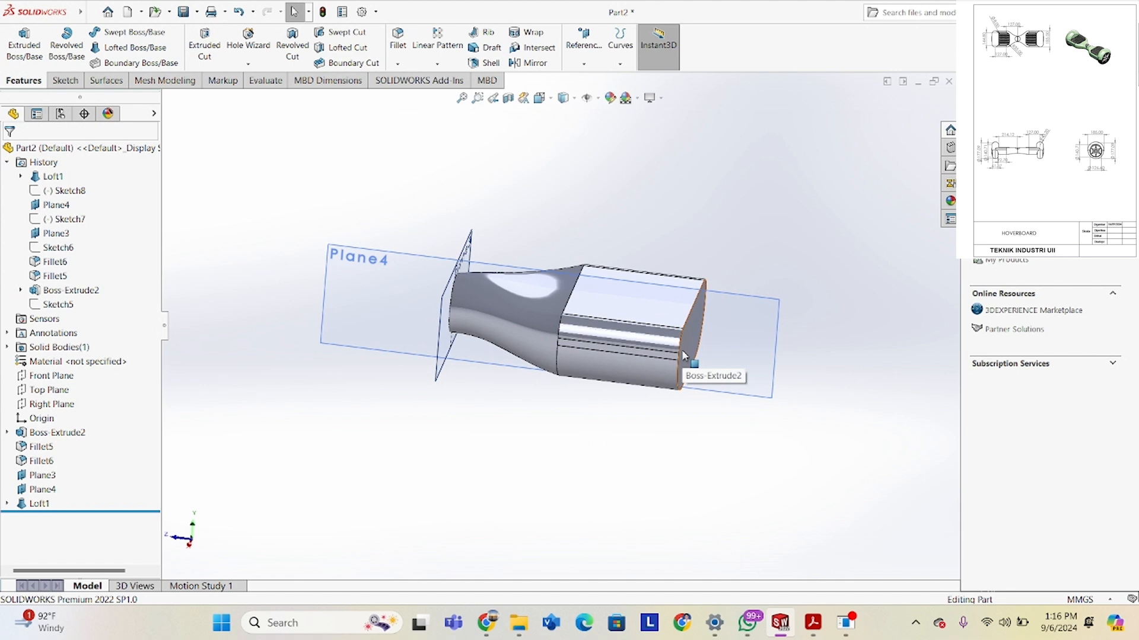
{"action": "left_click", "coordinate": [373, 265]}
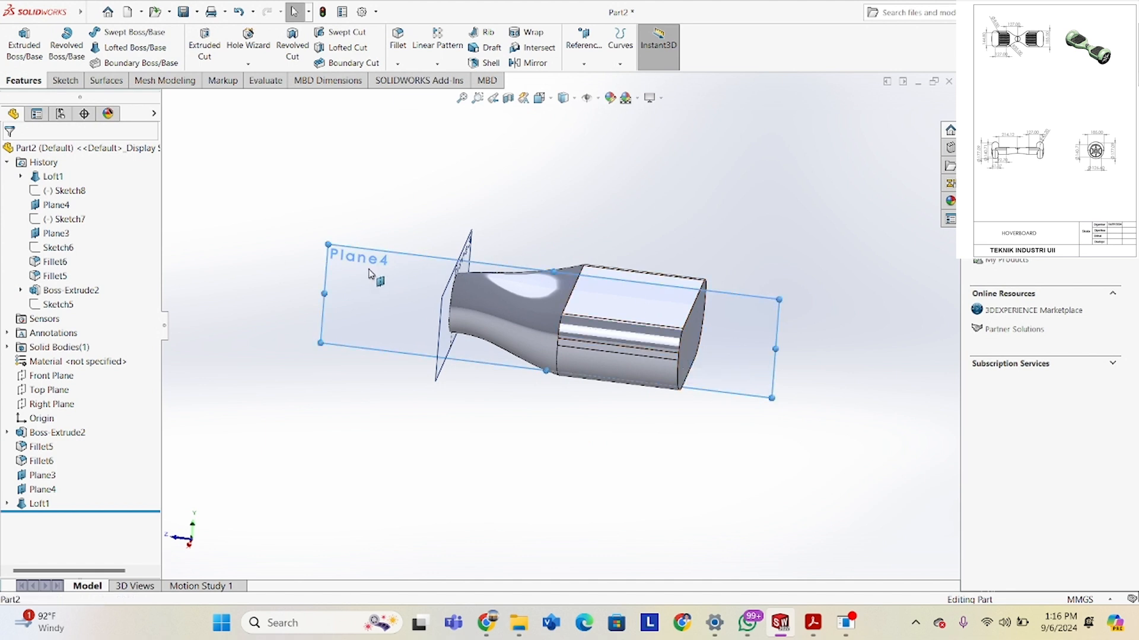
{"action": "right_click", "coordinate": [373, 265]}
{"action": "left_click", "coordinate": [415, 251]}
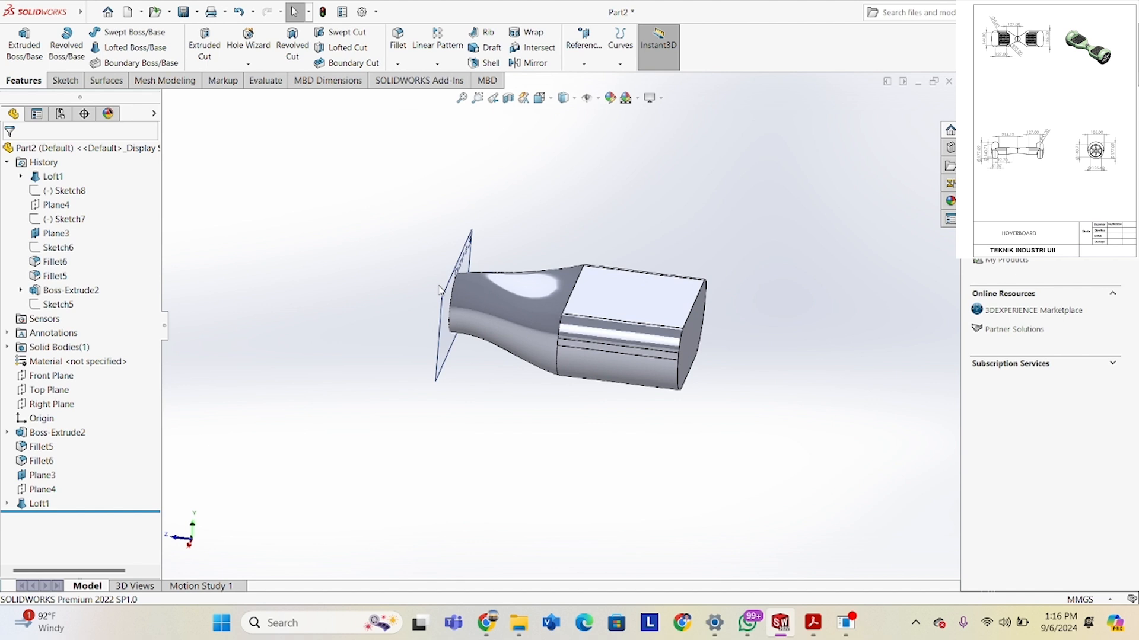
{"action": "right_click", "coordinate": [452, 336]}
{"action": "left_click", "coordinate": [444, 332]}
{"action": "right_click", "coordinate": [445, 326]}
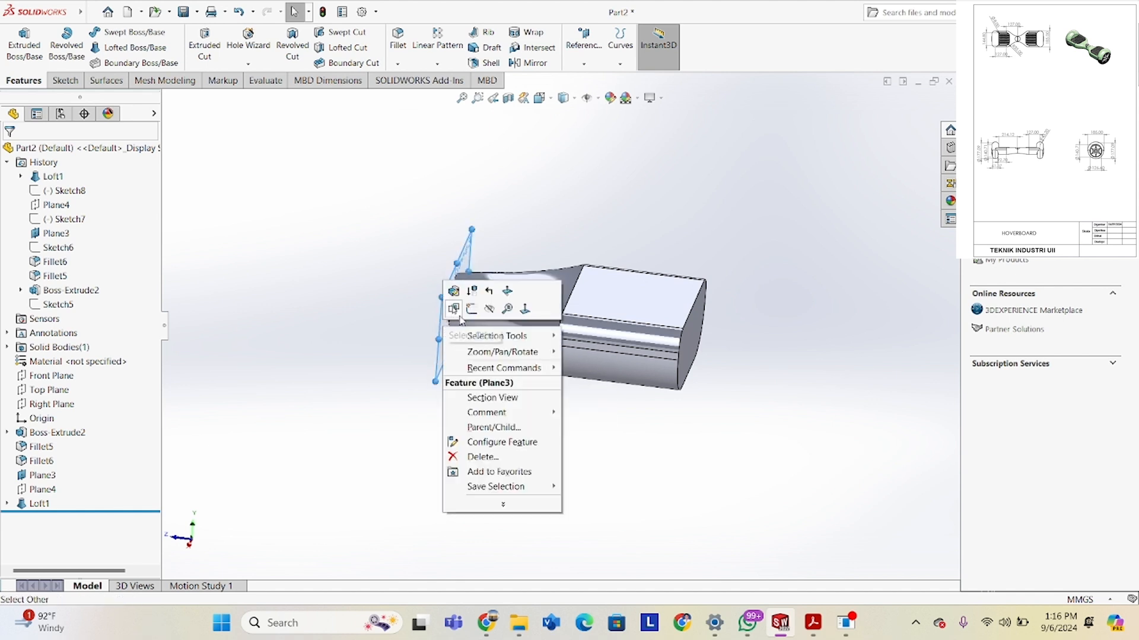
{"action": "left_click", "coordinate": [488, 309]}
Create a reference plane offset 20 mm upward from the Top Plane.
{"action": "left_click", "coordinate": [584, 42]}
{"action": "left_click", "coordinate": [592, 77]}
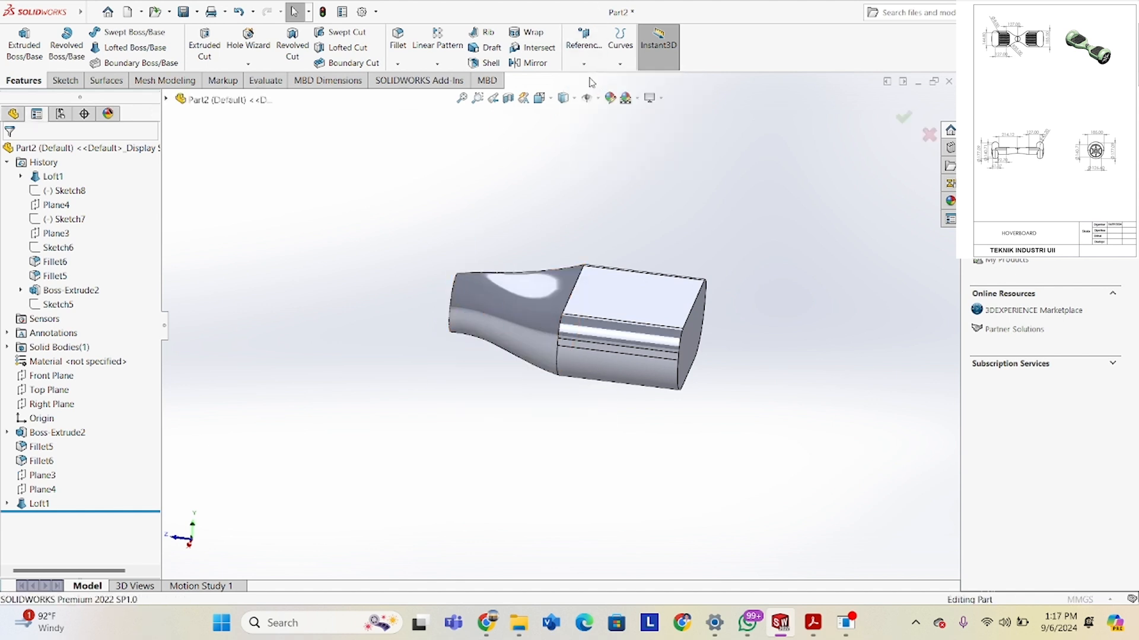
{"action": "left_click", "coordinate": [168, 100]}
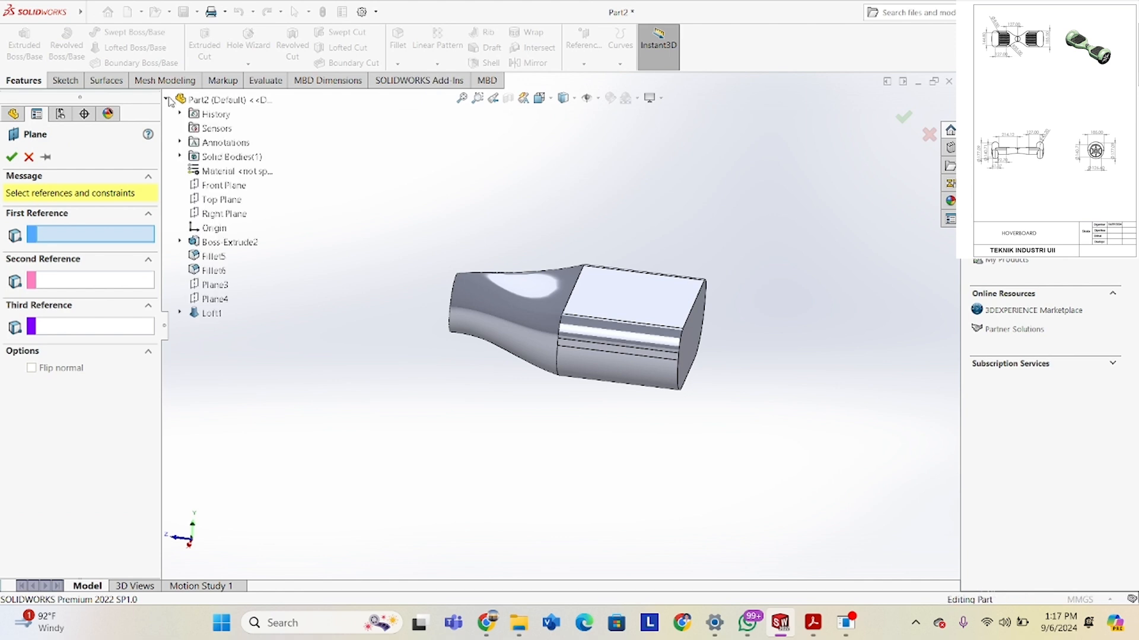
{"action": "left_click", "coordinate": [220, 201]}
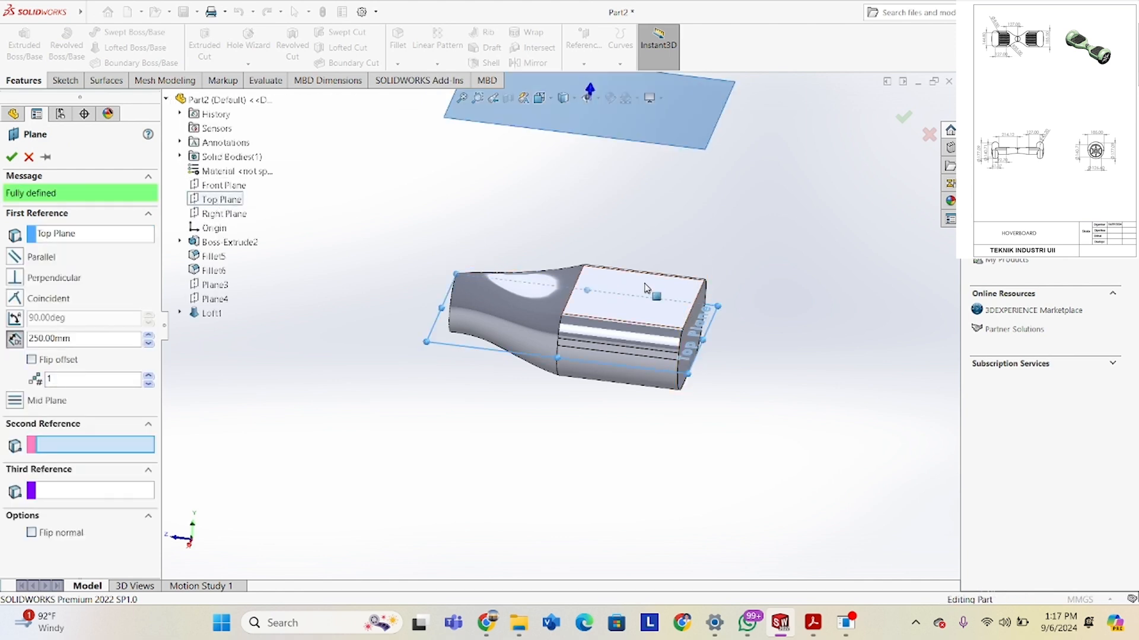
{"action": "middle_click_drag", "start_coordinate": [648, 287], "coordinate": [668, 234]}
{"action": "key", "text": "space"}
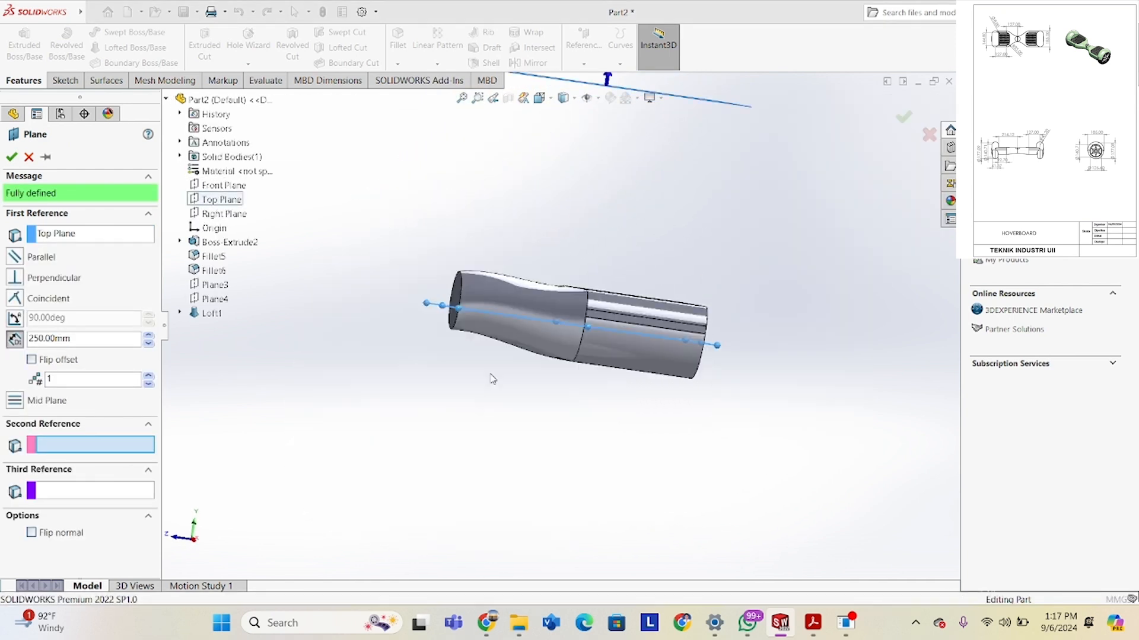
{"action": "left_click_drag", "start_coordinate": [149, 345], "coordinate": [149, 345]}
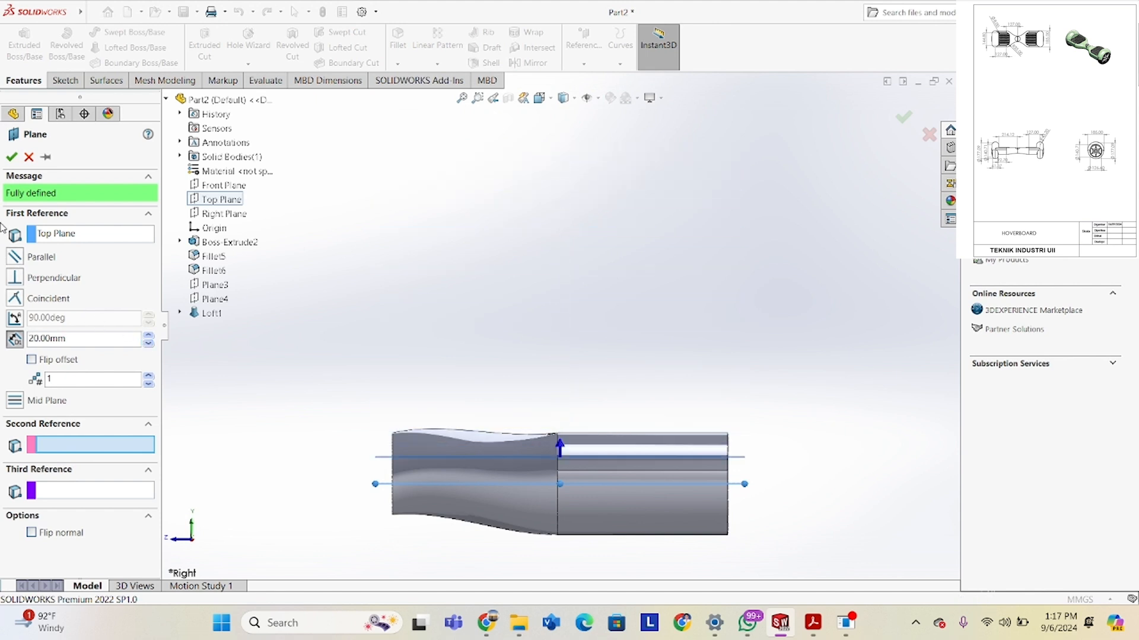
{"action": "left_click", "coordinate": [11, 157]}
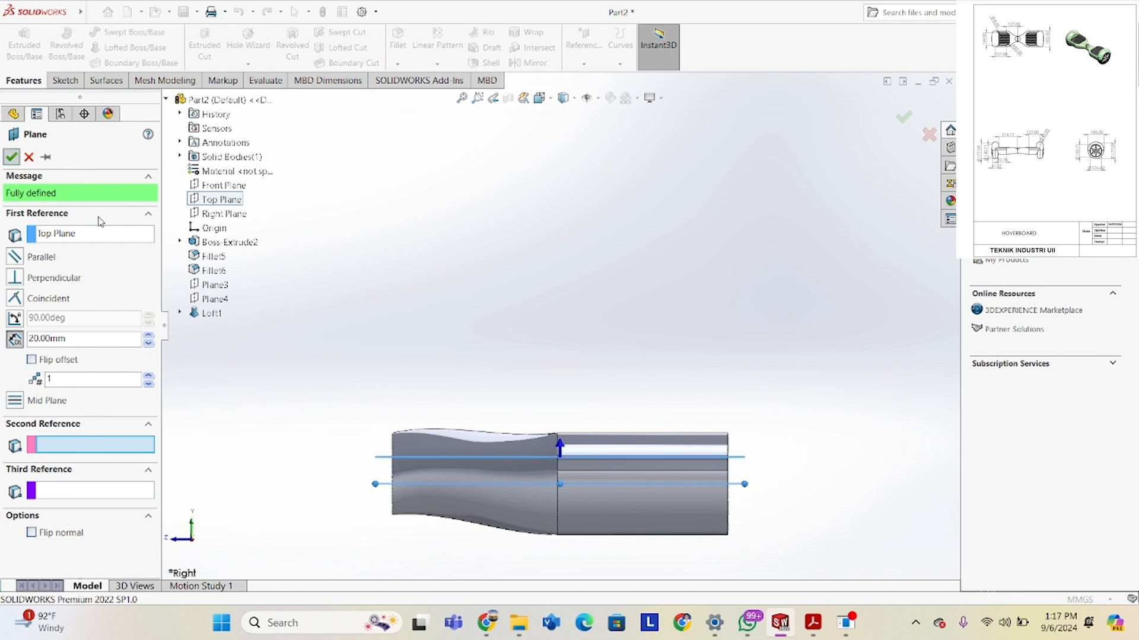
Start a sketch on the new offset plane and stretch the plane's display boundary outward beyond the block's wide end.
{"action": "right_click", "coordinate": [381, 462]}
{"action": "left_click", "coordinate": [407, 440]}
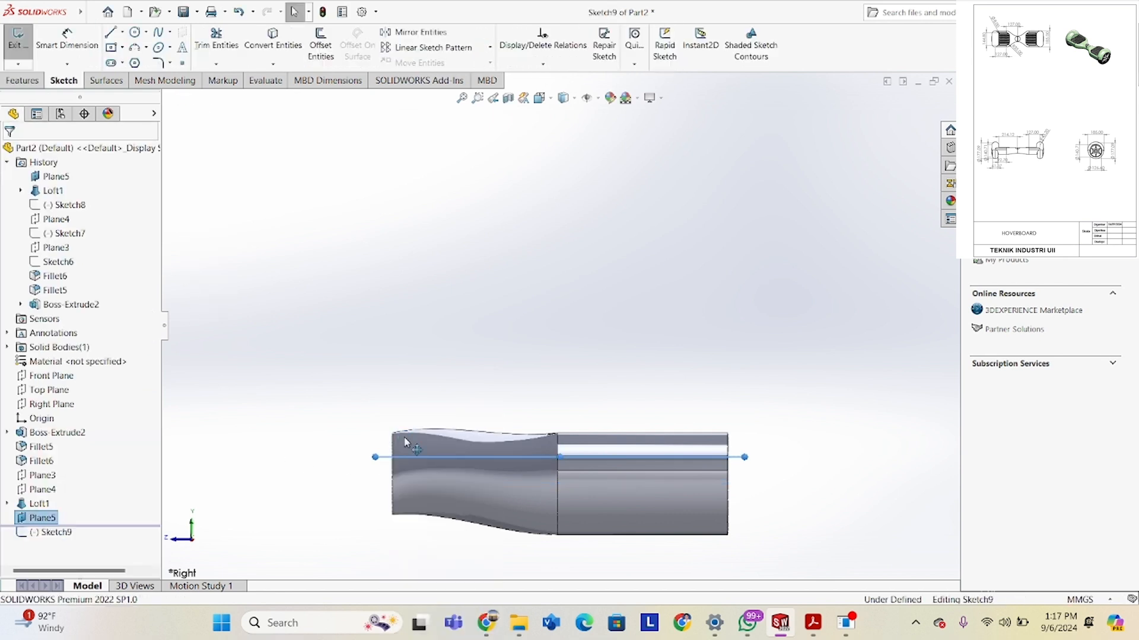
{"action": "scroll", "coordinate": [550, 308], "scroll_direction": "up", "scroll_amount": 3}
{"action": "scroll", "coordinate": [527, 225], "scroll_direction": "down", "scroll_amount": 3}
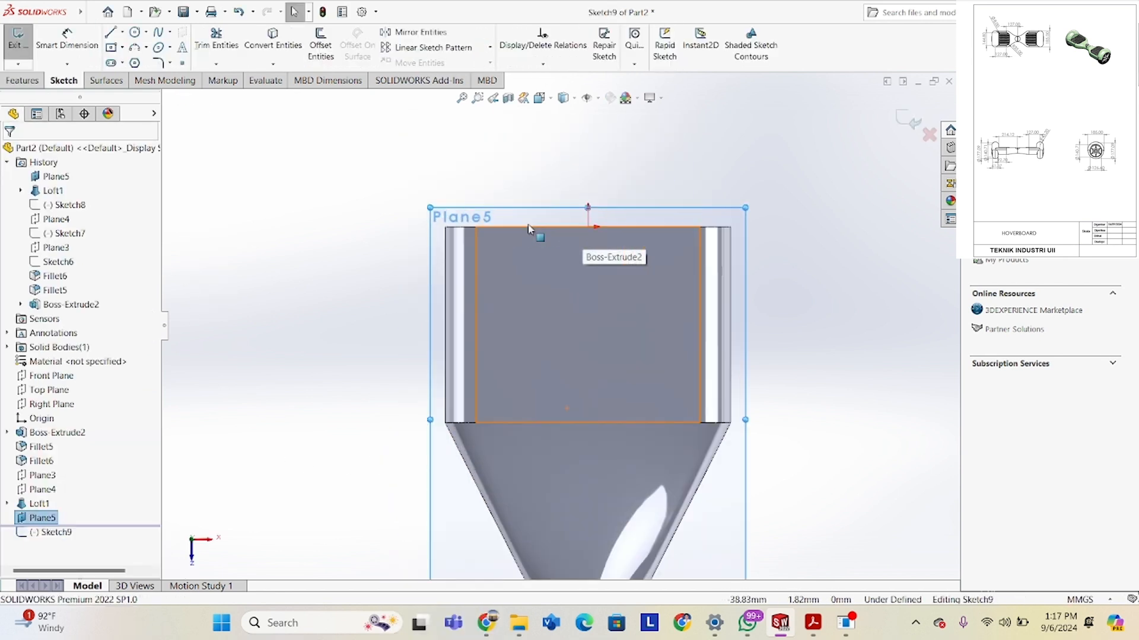
{"action": "left_click_drag", "start_coordinate": [587, 205], "coordinate": [589, 130]}
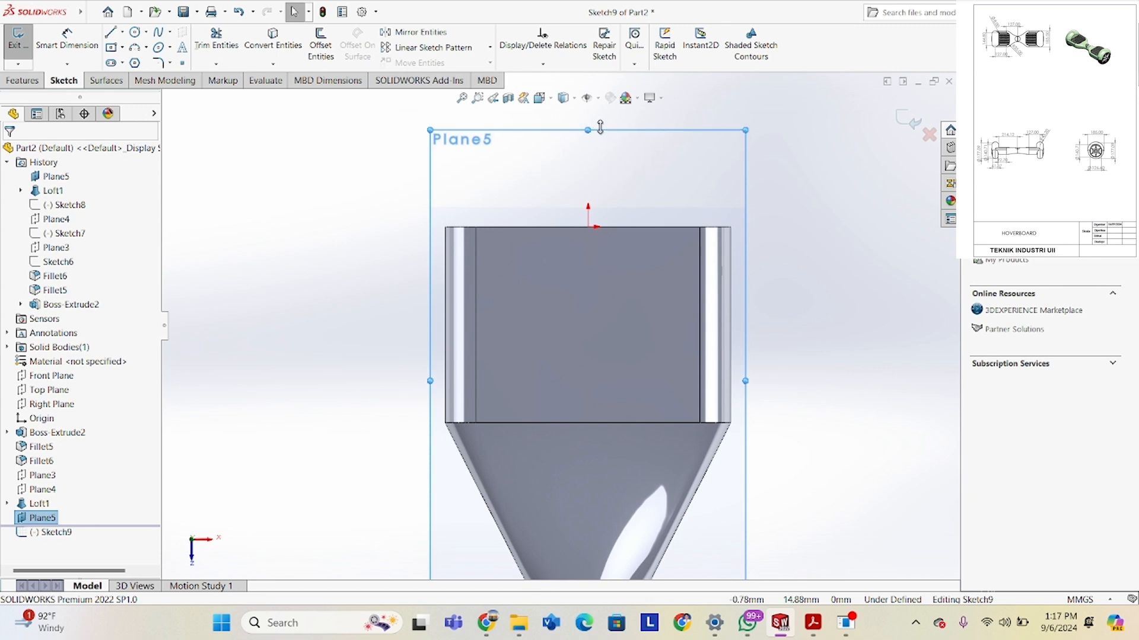
{"action": "scroll", "coordinate": [528, 172], "scroll_direction": "up", "scroll_amount": 2}
{"action": "scroll", "coordinate": [526, 190], "scroll_direction": "down", "scroll_amount": 3}
{"action": "right_click", "coordinate": [500, 249]}
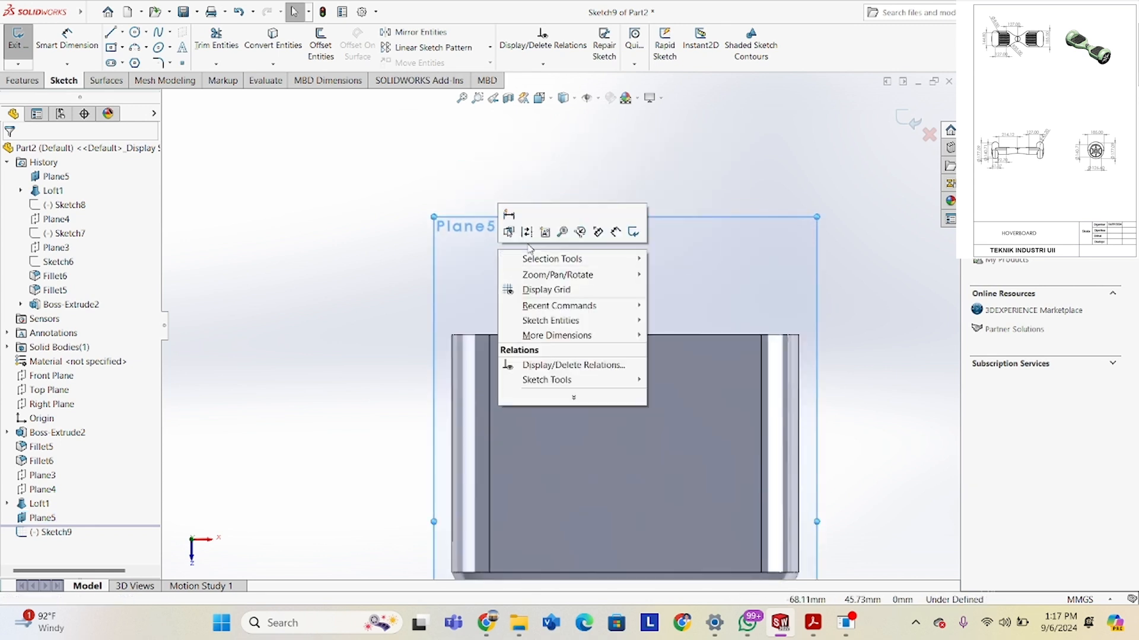
{"action": "left_click", "coordinate": [417, 188]}
Sketch a vertical line about 61 mm long crossing the block's end edge, near its outer corner on the negative X side.
{"action": "left_click", "coordinate": [94, 12]}
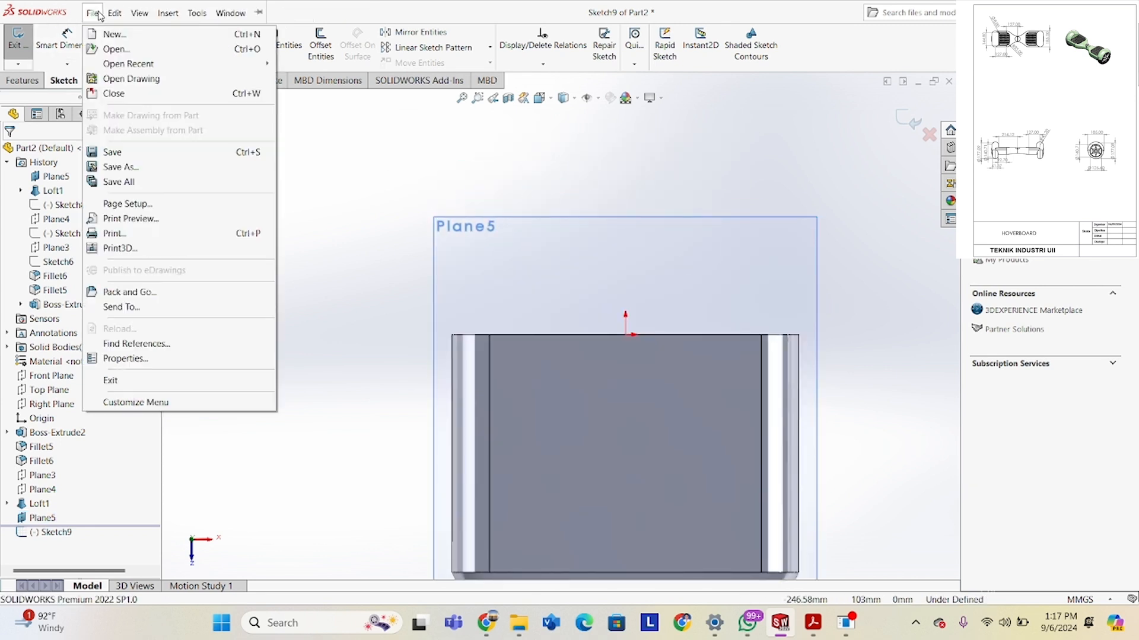
{"action": "left_click", "coordinate": [94, 13]}
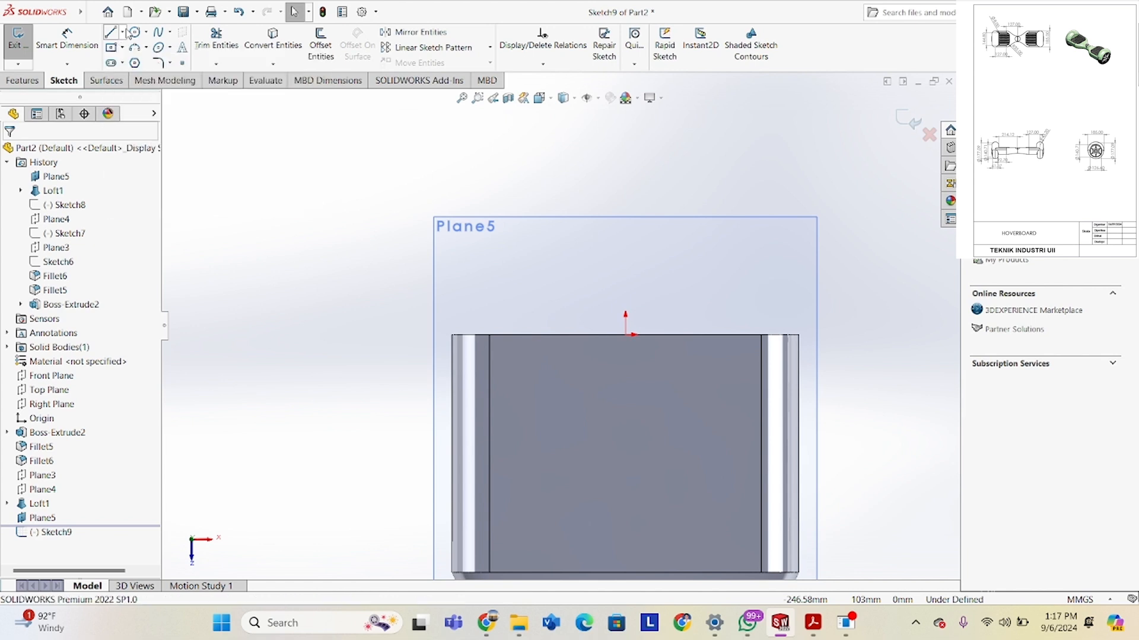
{"action": "left_click", "coordinate": [123, 32]}
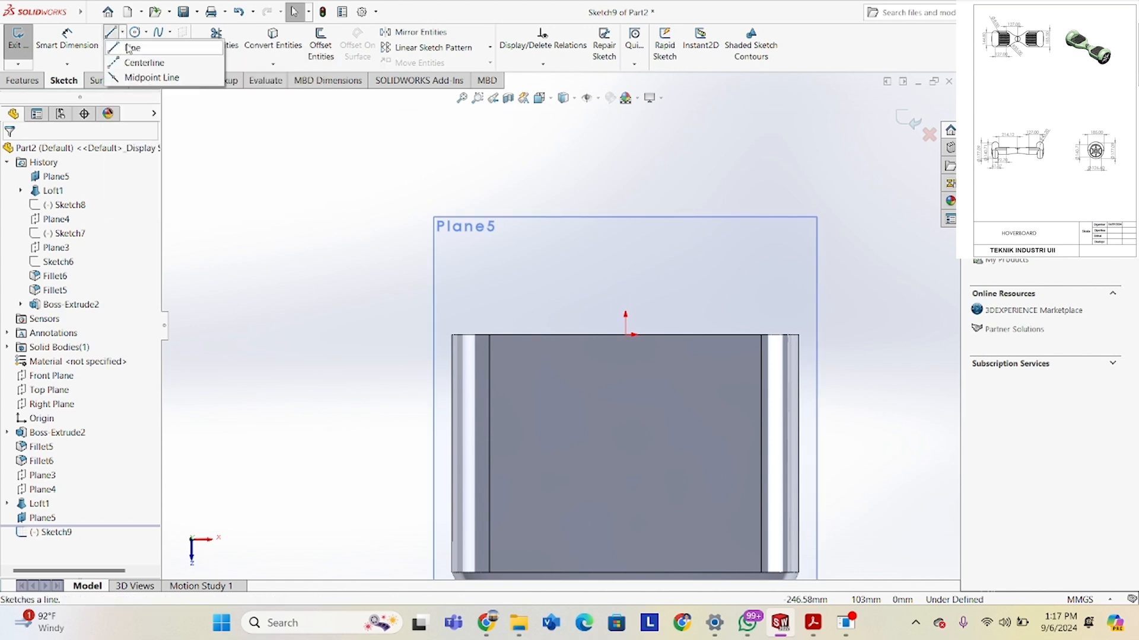
{"action": "left_click", "coordinate": [129, 48]}
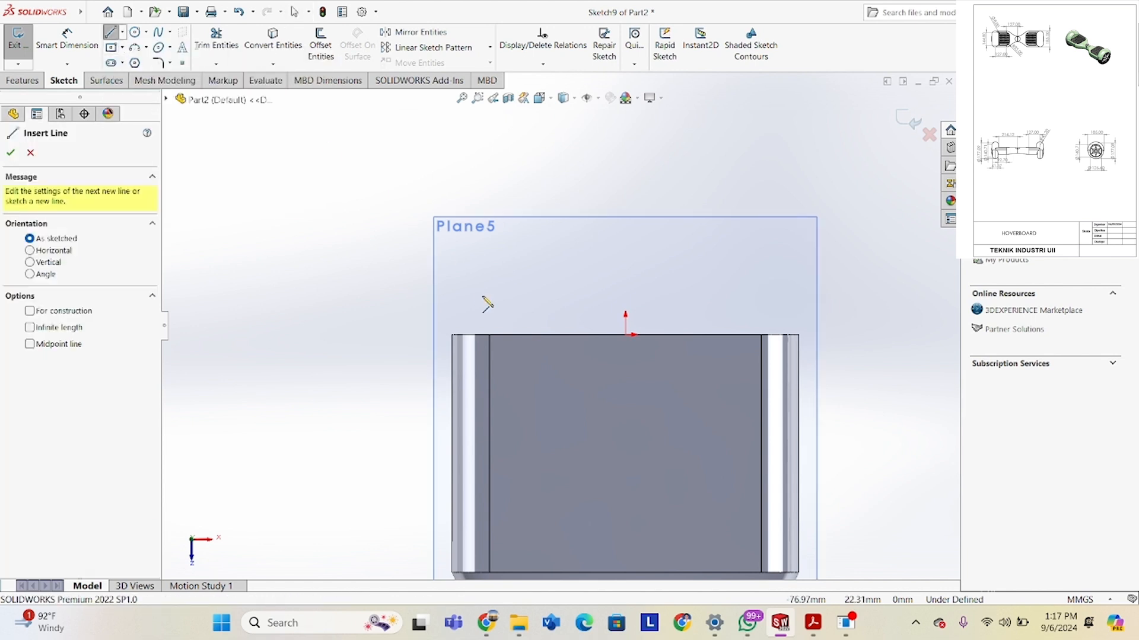
{"action": "left_click", "coordinate": [503, 387]}
{"action": "left_click", "coordinate": [504, 272]}
{"action": "right_click", "coordinate": [523, 284]}
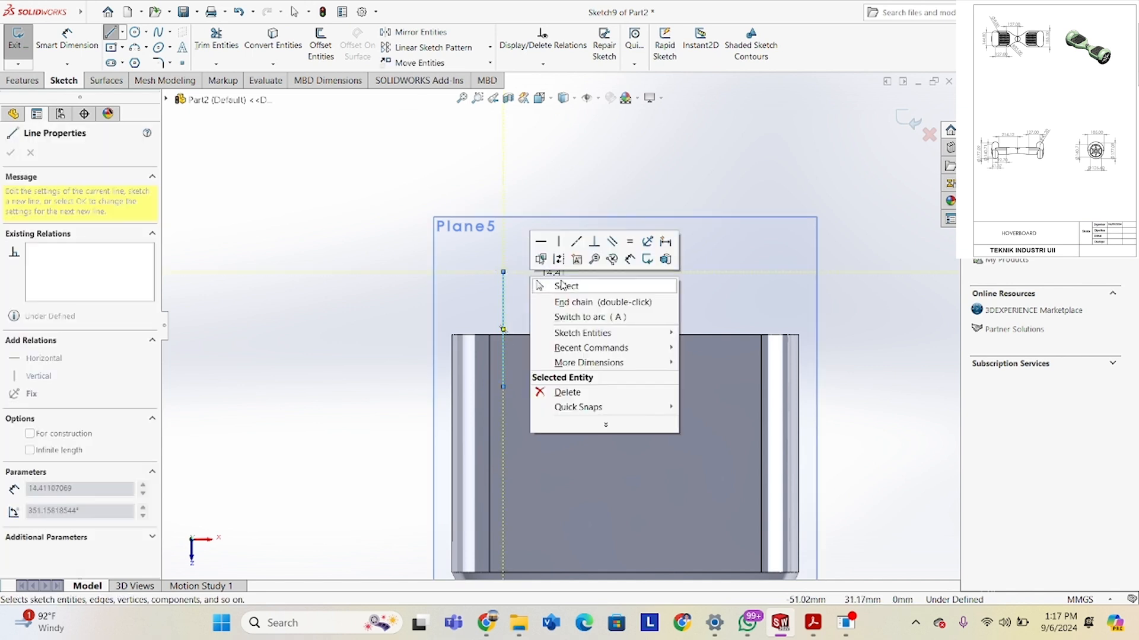
{"action": "left_click", "coordinate": [554, 285]}
Check the dimensions of the hoverboard views in HOVERBOARD part.pdf and return to the SOLIDWORKS sketch.
{"action": "mouse_move", "coordinate": [812, 623]}
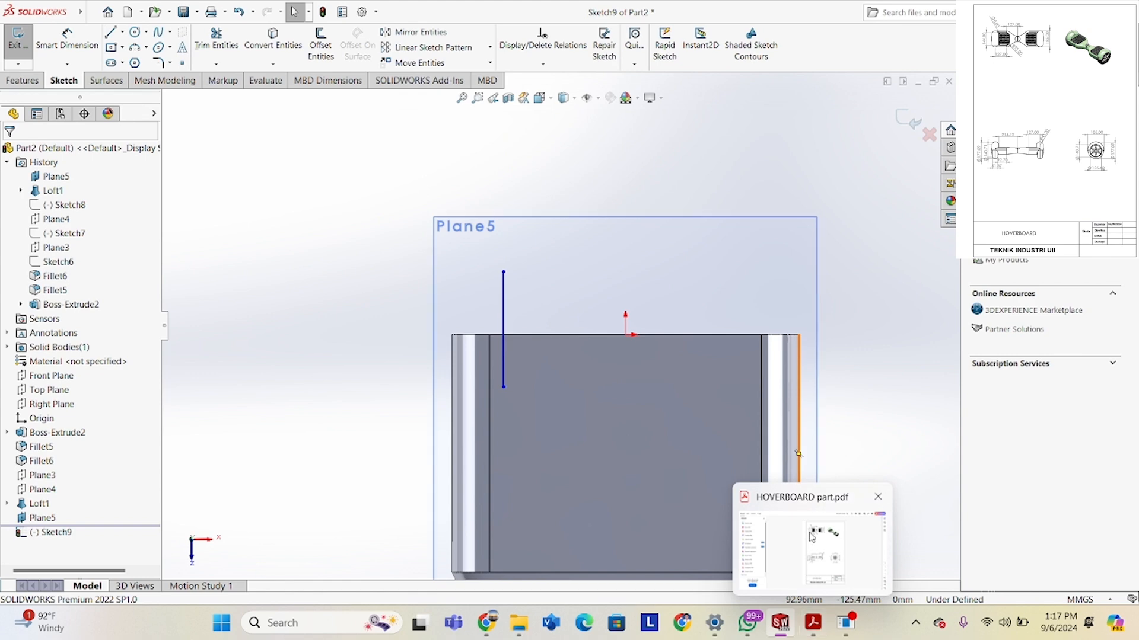
{"action": "left_click", "coordinate": [784, 495]}
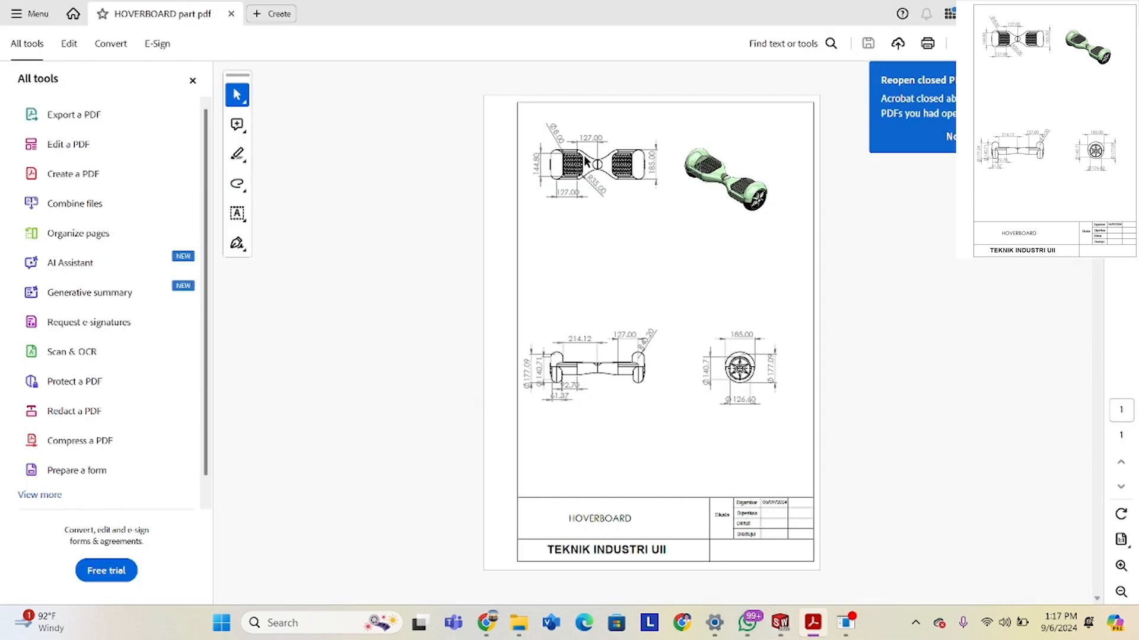
{"action": "left_click", "coordinate": [1053, 13]}
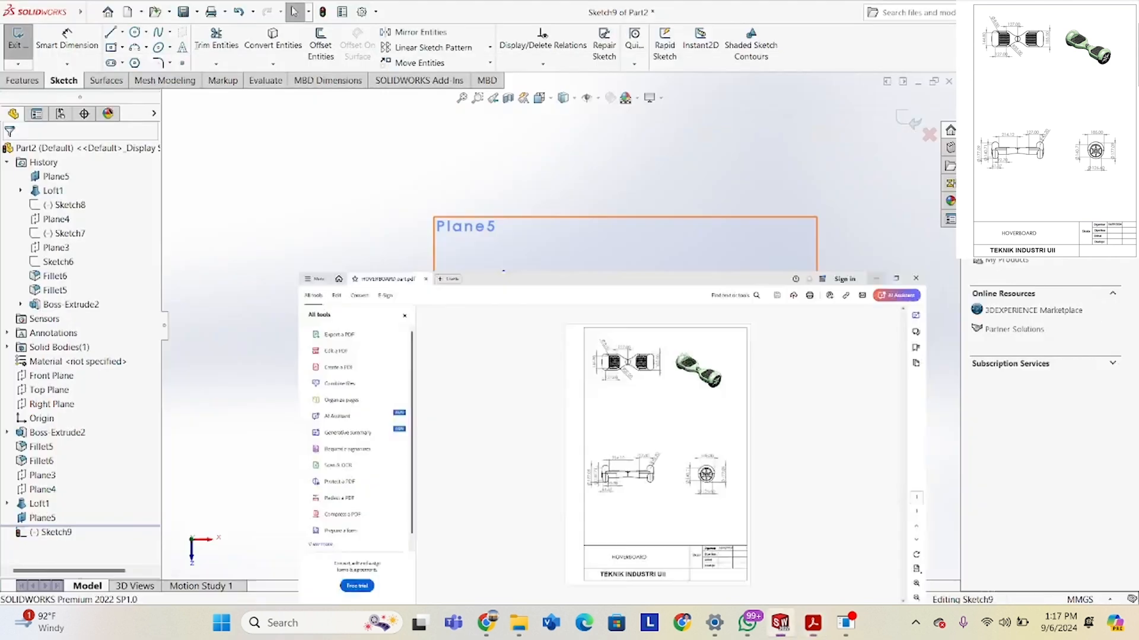
Dimension the vertical line's length at 60 mm.
{"action": "scroll", "coordinate": [589, 267], "scroll_direction": "down", "scroll_amount": 1}
{"action": "left_click", "coordinate": [67, 38]}
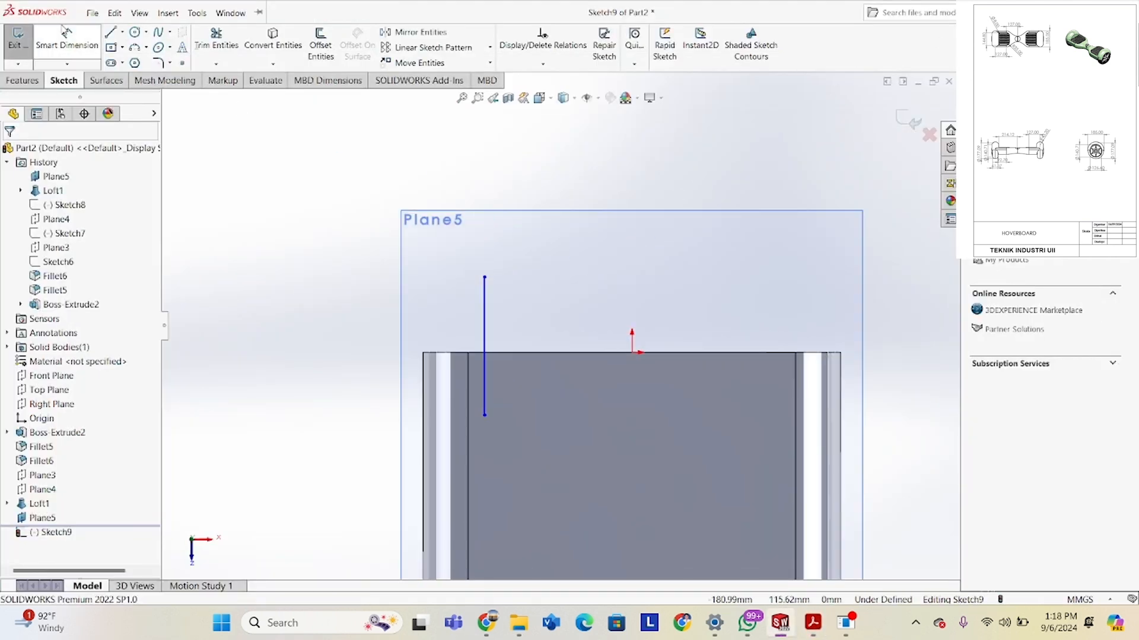
{"action": "left_click", "coordinate": [486, 347]}
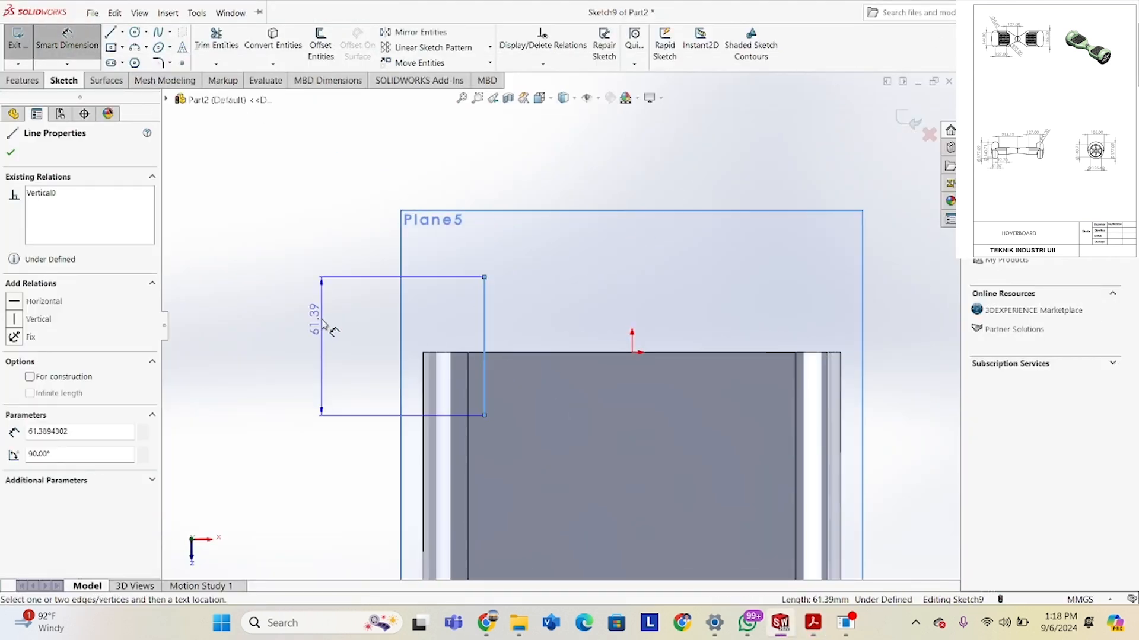
{"action": "left_click", "coordinate": [326, 340]}
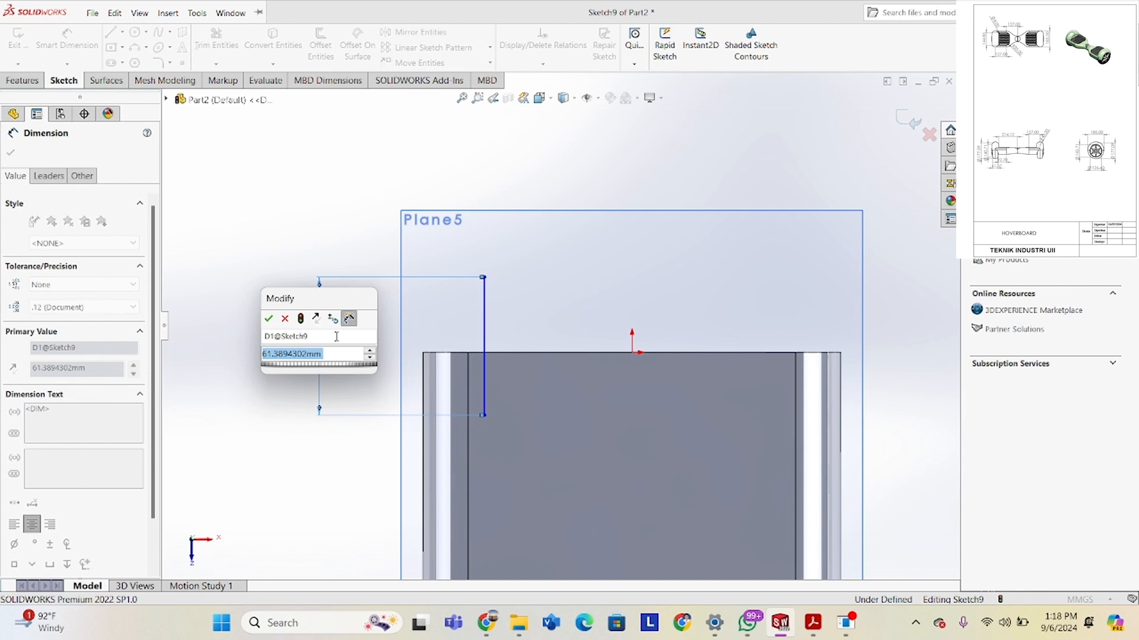
{"action": "type", "text": "60"}
{"action": "key", "text": "Return"}
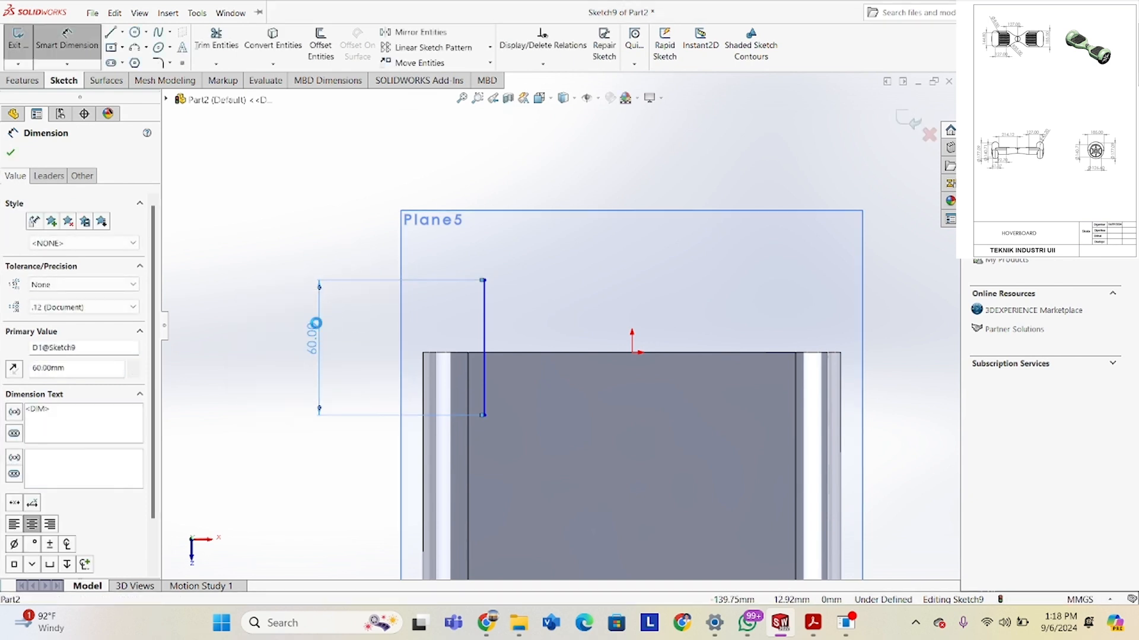
Change the vertical line's length dimension to 75 mm.
{"action": "double_click", "coordinate": [314, 327]}
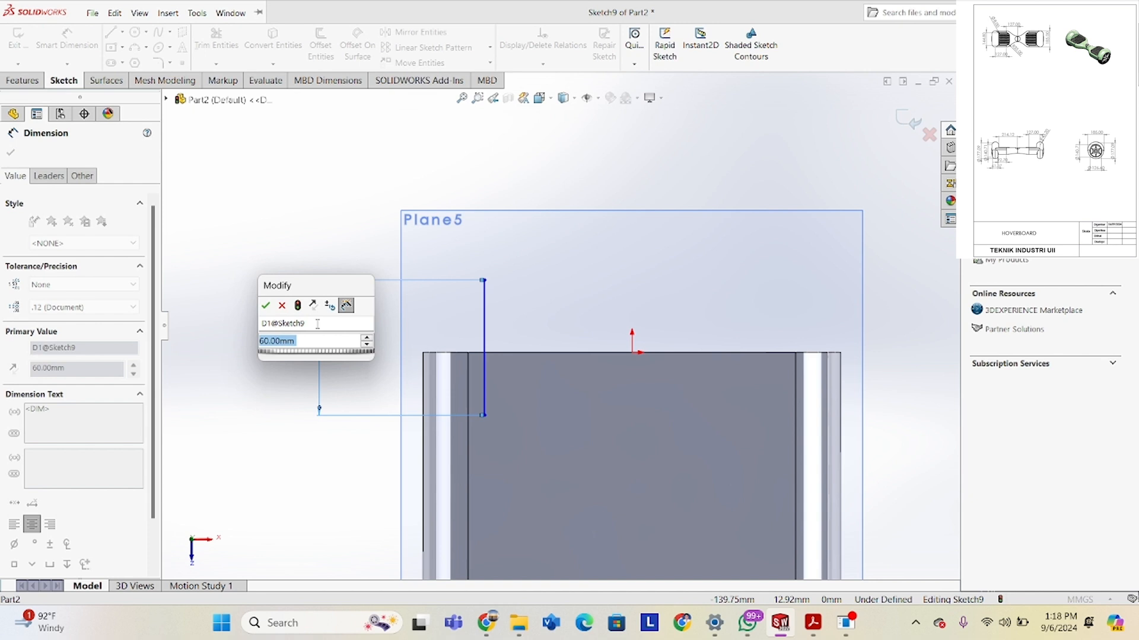
{"action": "type", "text": "75"}
{"action": "key", "text": "Return"}
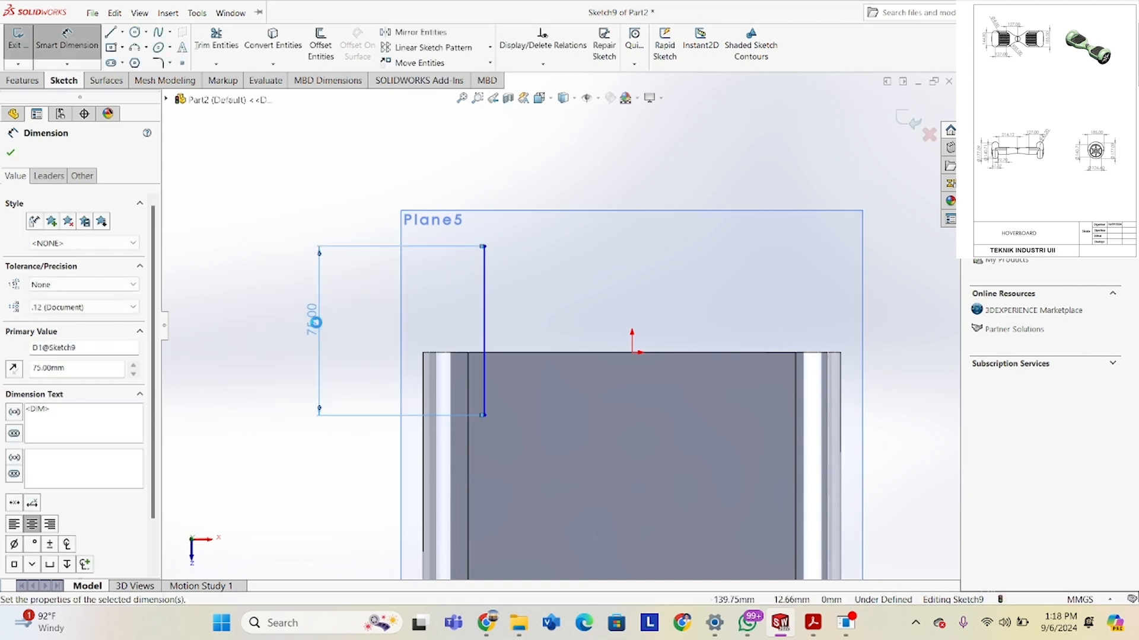
{"action": "left_click", "coordinate": [10, 154]}
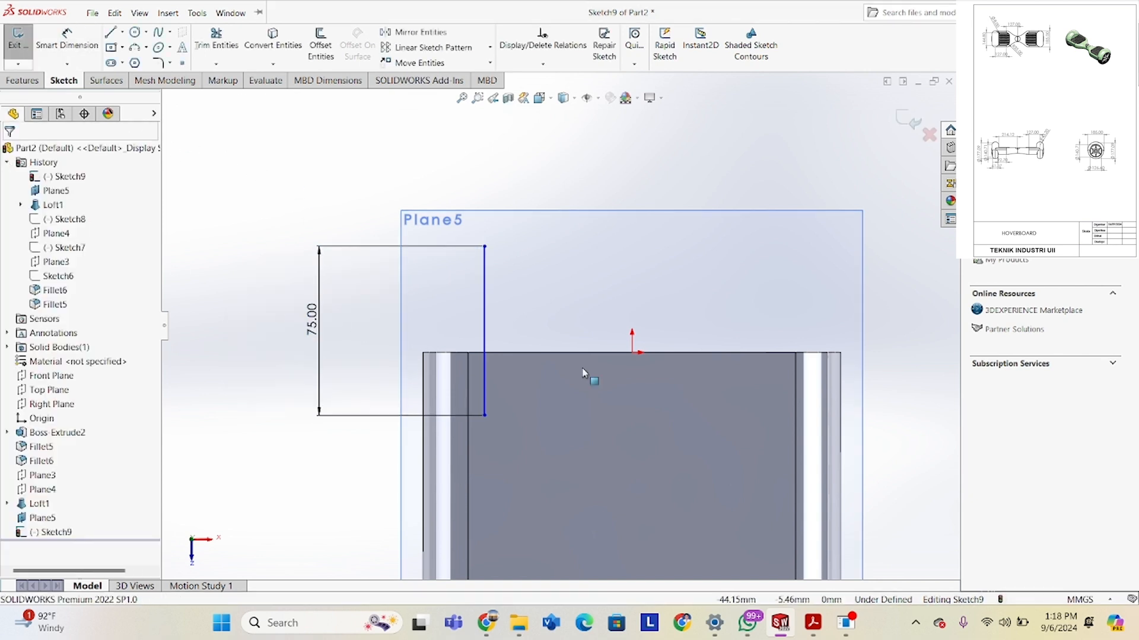
Make the vertical line's midpoint coincident with the block's end edge and shift the line along it to about 58 mm from the origin.
{"action": "left_click", "coordinate": [486, 326]}
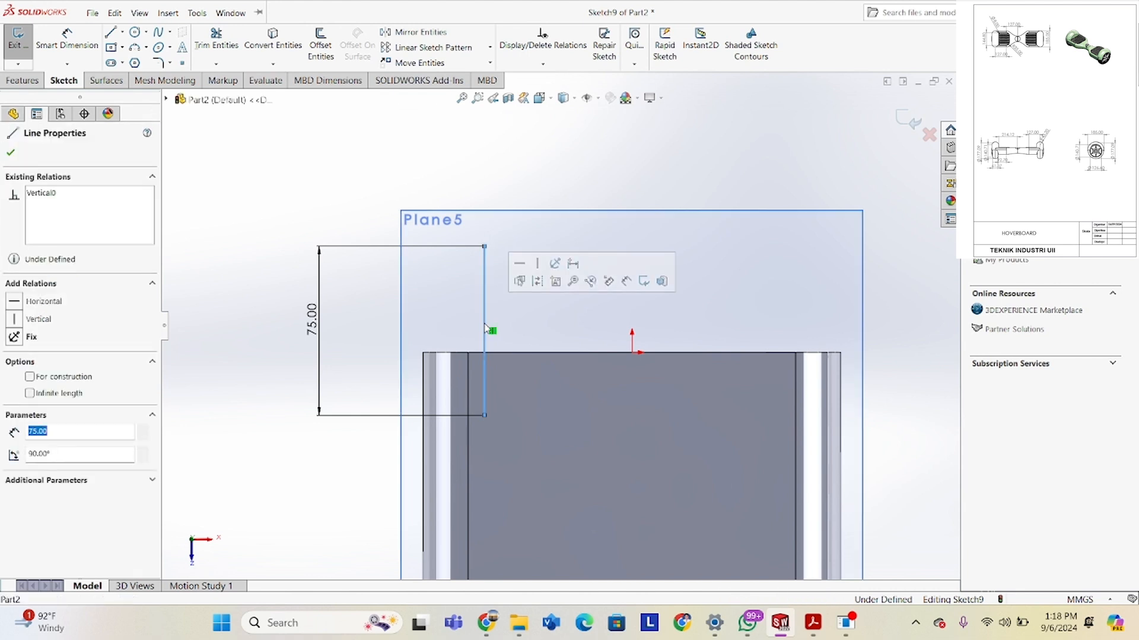
{"action": "left_click", "coordinate": [485, 332]}
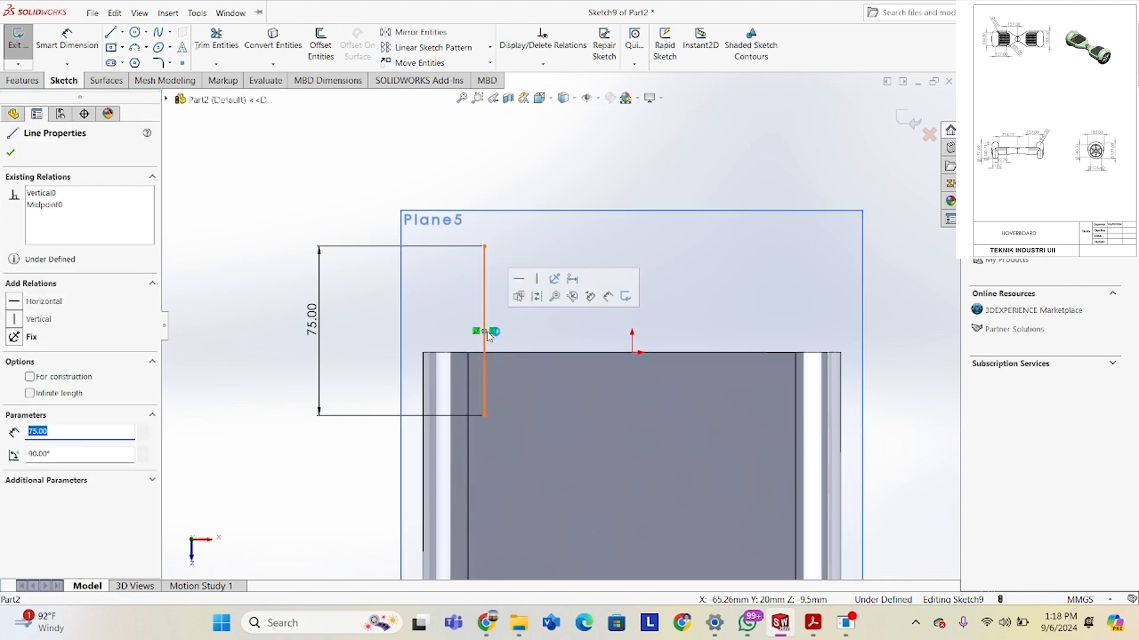
{"action": "left_click", "coordinate": [519, 353], "text": "ctrl"}
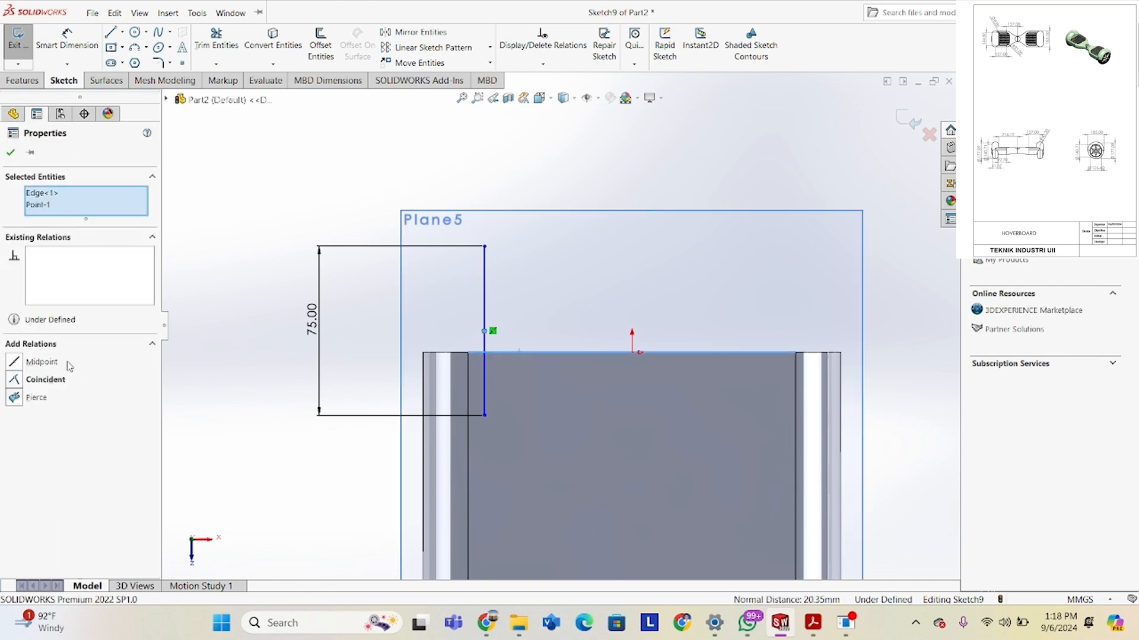
{"action": "left_click", "coordinate": [20, 381]}
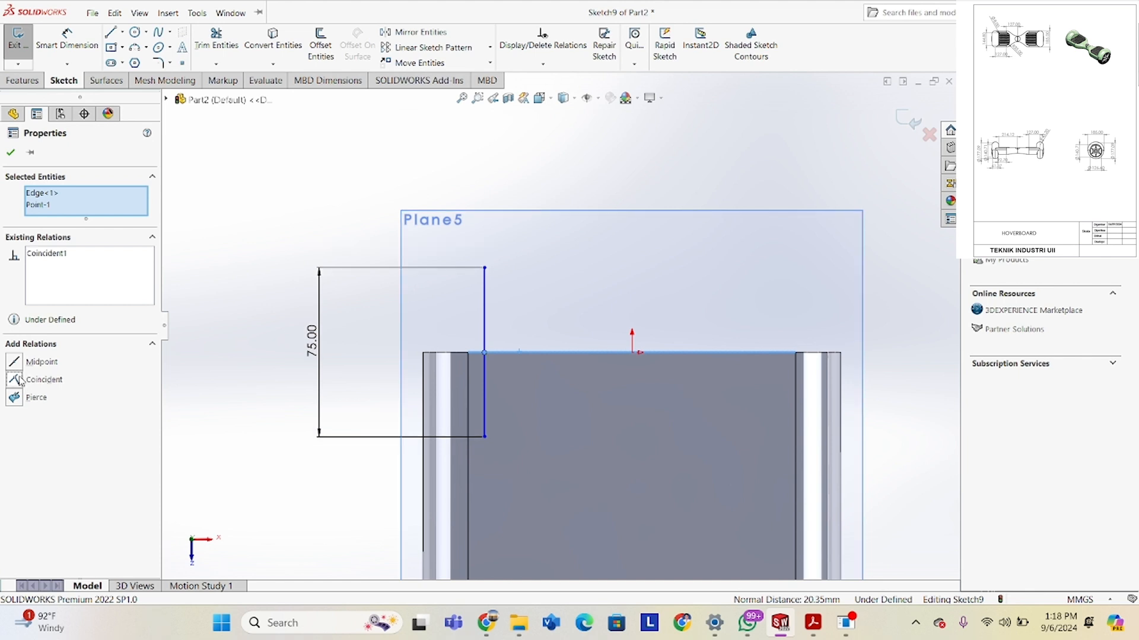
{"action": "left_click", "coordinate": [10, 154]}
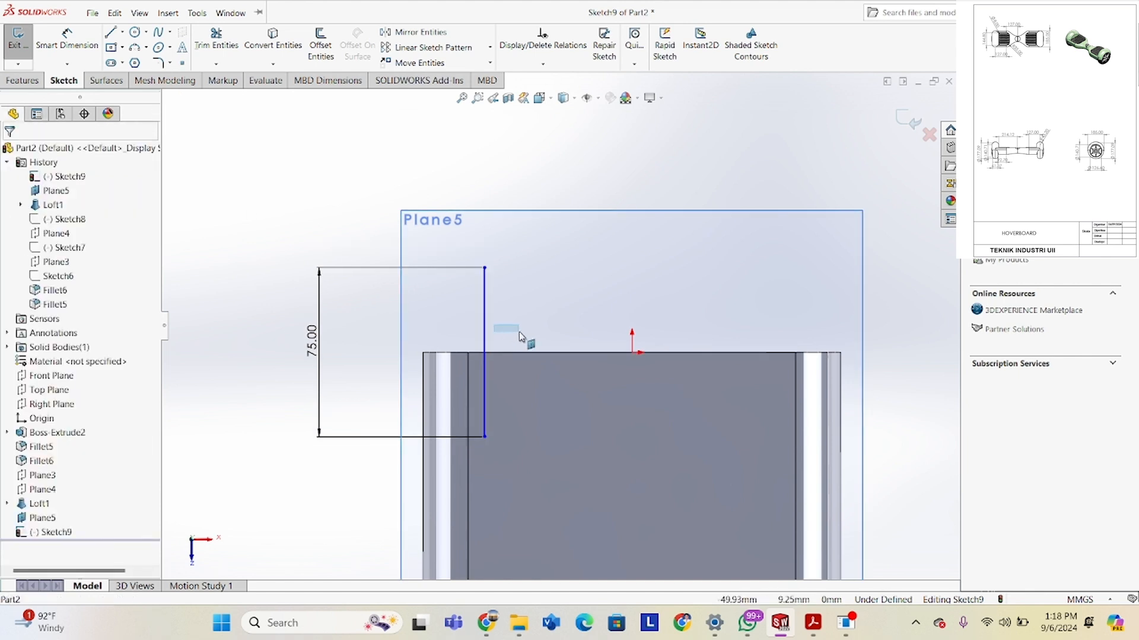
{"action": "mouse_move", "coordinate": [484, 344]}
{"action": "left_mouse_down"}
{"action": "mouse_move", "coordinate": [516, 350]}
{"action": "mouse_move", "coordinate": [501, 355]}
{"action": "left_mouse_up"}
{"action": "left_click", "coordinate": [289, 258]}
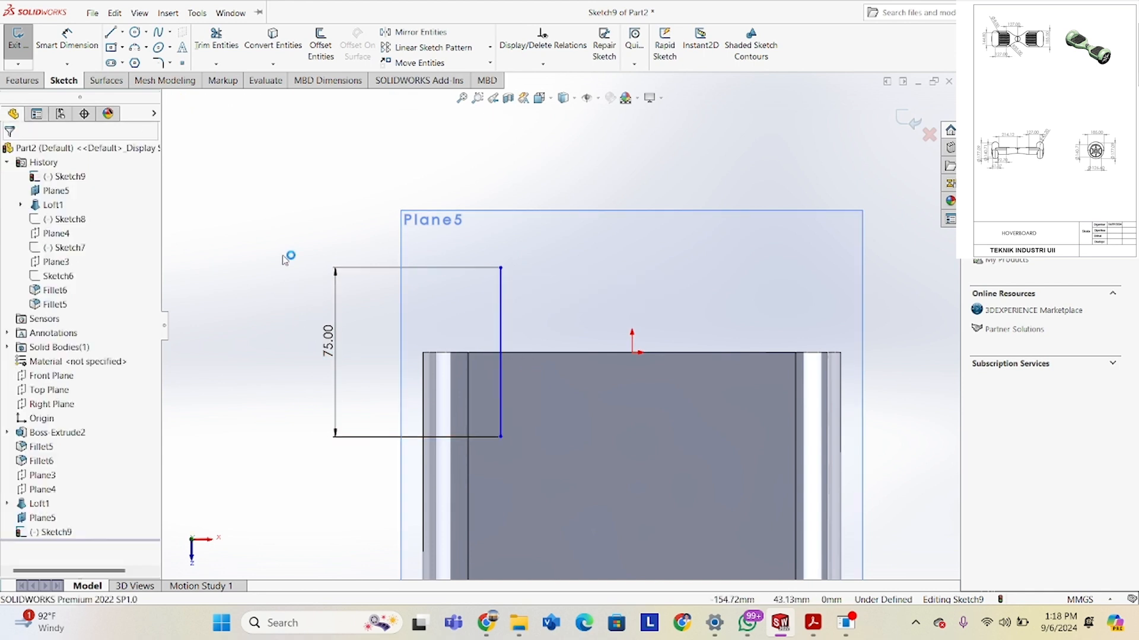
Draw a circle of about 34.4 mm radius centred on the vertical line's midpoint, reaching the block's outer corner.
{"action": "left_click", "coordinate": [137, 33]}
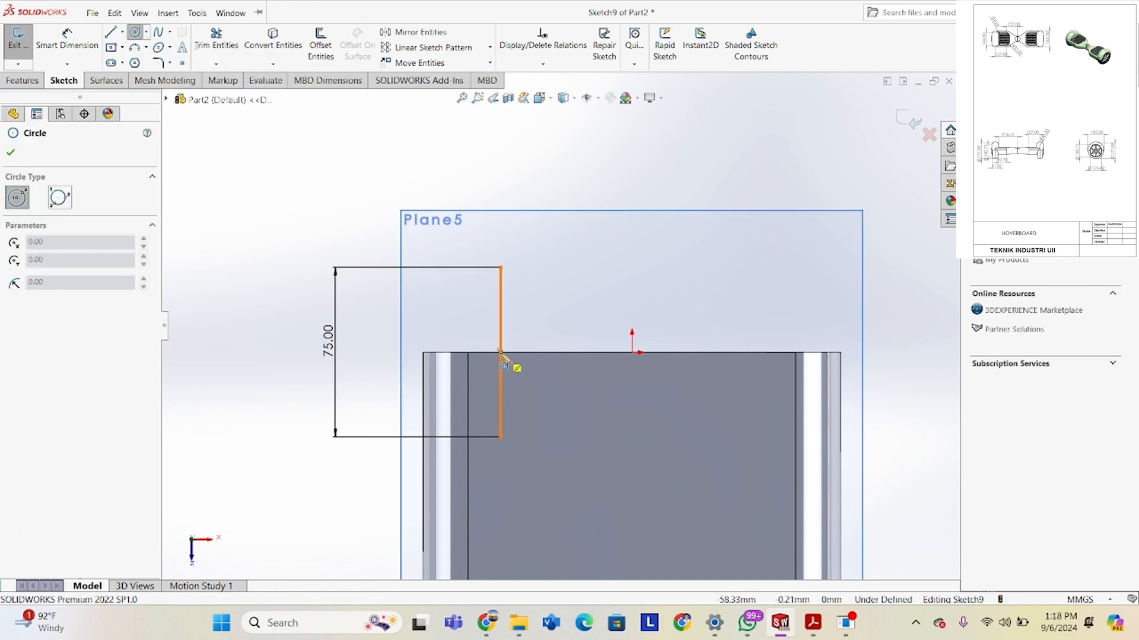
{"action": "left_click", "coordinate": [501, 353]}
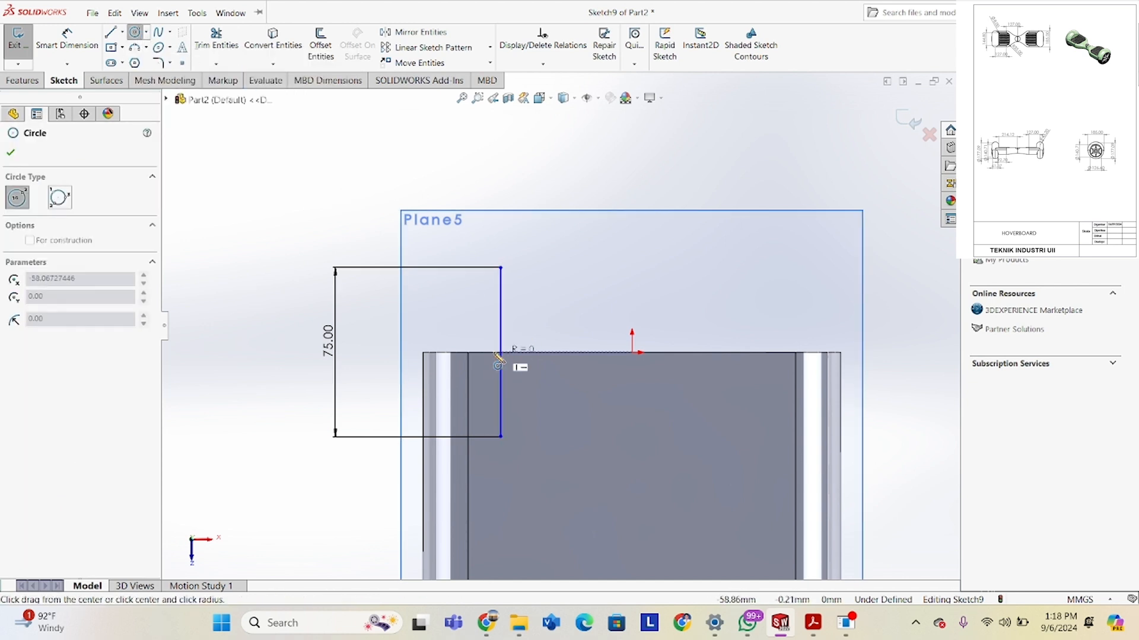
{"action": "left_click", "coordinate": [422, 354]}
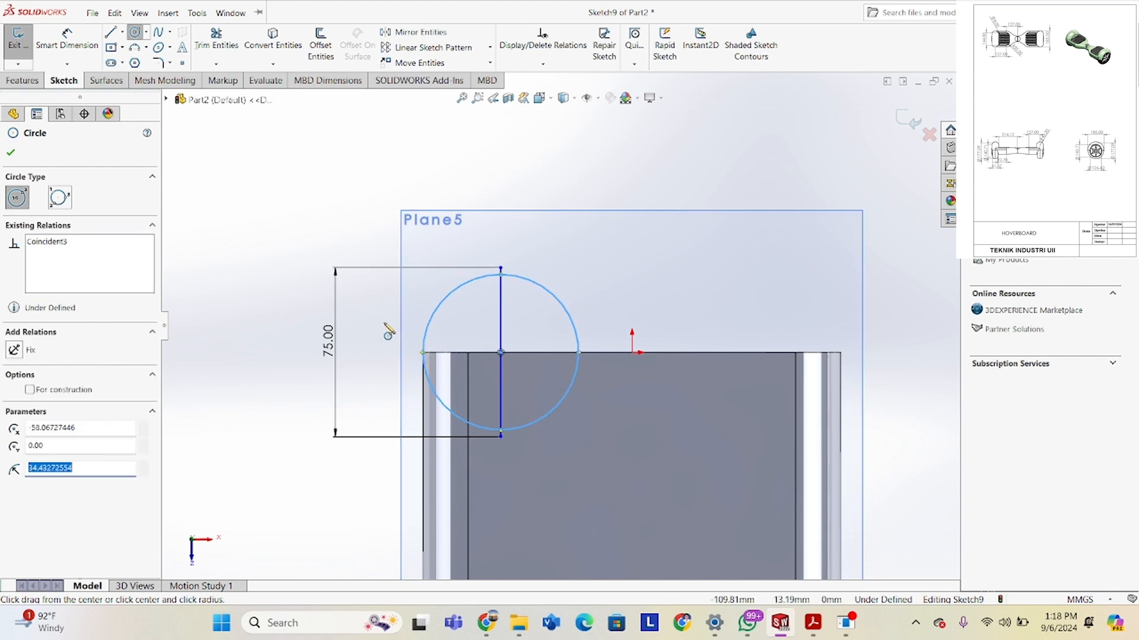
{"action": "right_click", "coordinate": [386, 328]}
{"action": "left_click", "coordinate": [405, 330]}
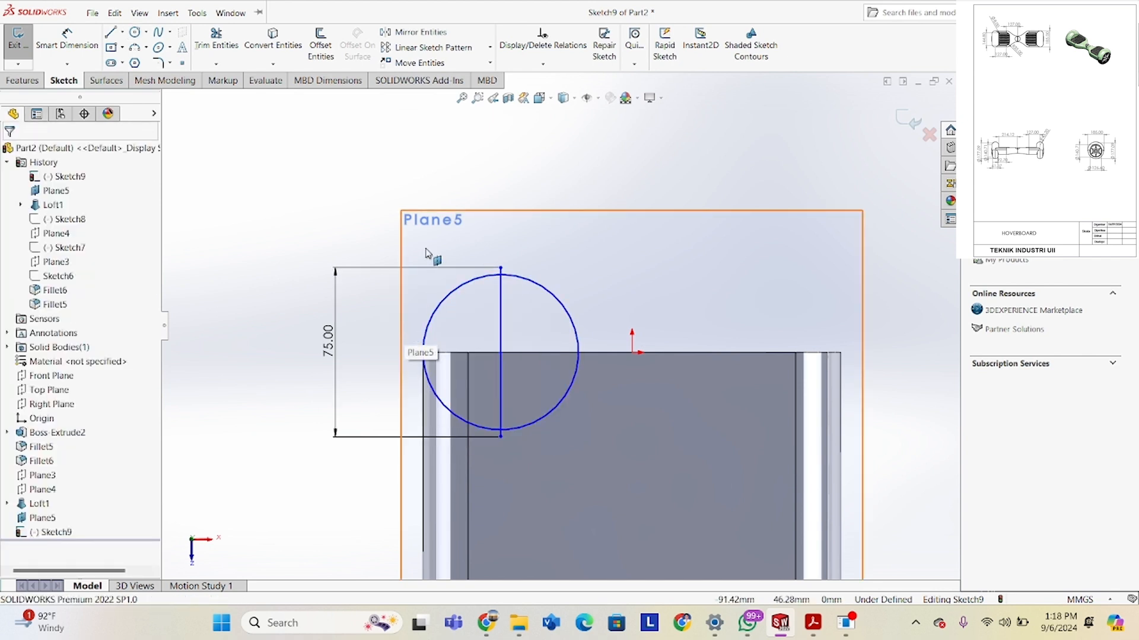
Offset the circle 5 mm inward to create a concentric inner circle.
{"action": "left_click", "coordinate": [320, 45]}
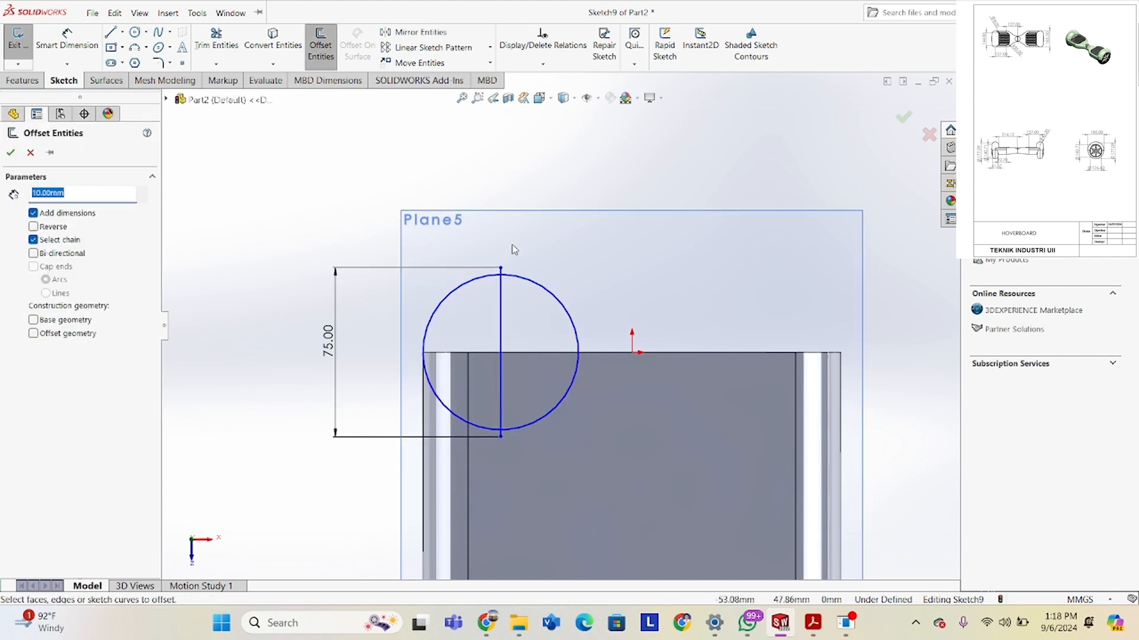
{"action": "left_click", "coordinate": [517, 277]}
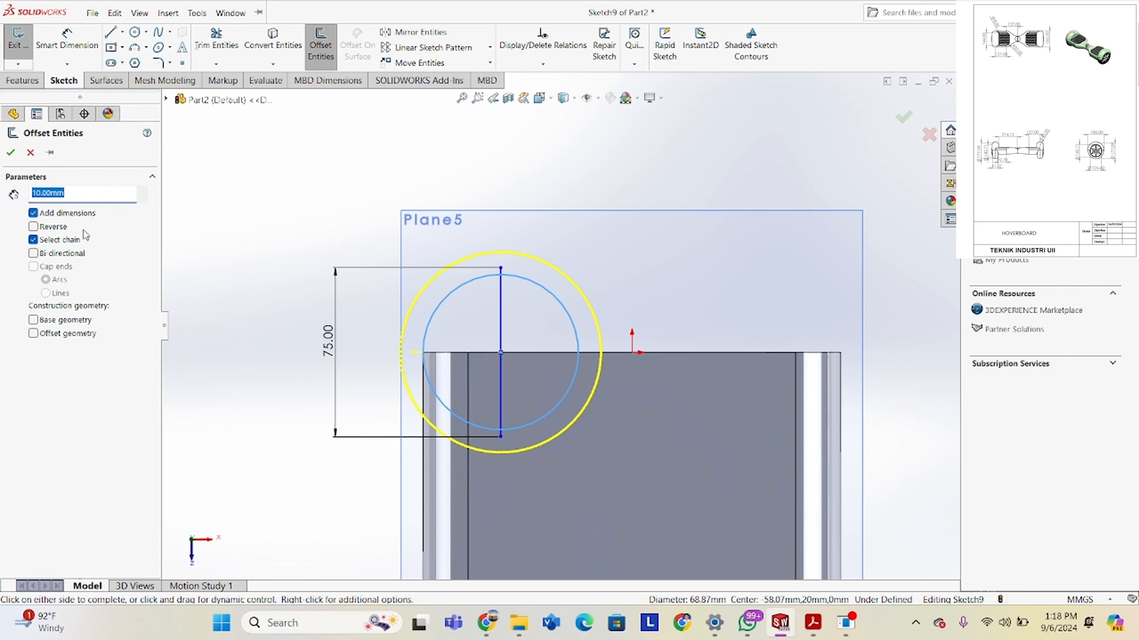
{"action": "left_click", "coordinate": [69, 228]}
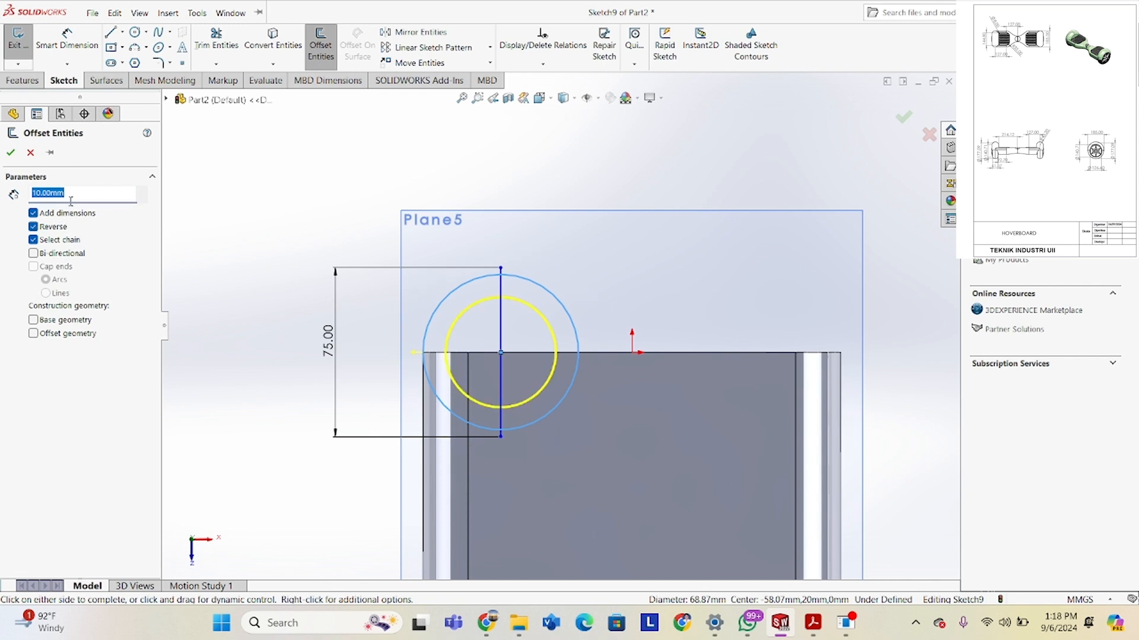
{"action": "type", "text": "5"}
{"action": "key", "text": "Return"}
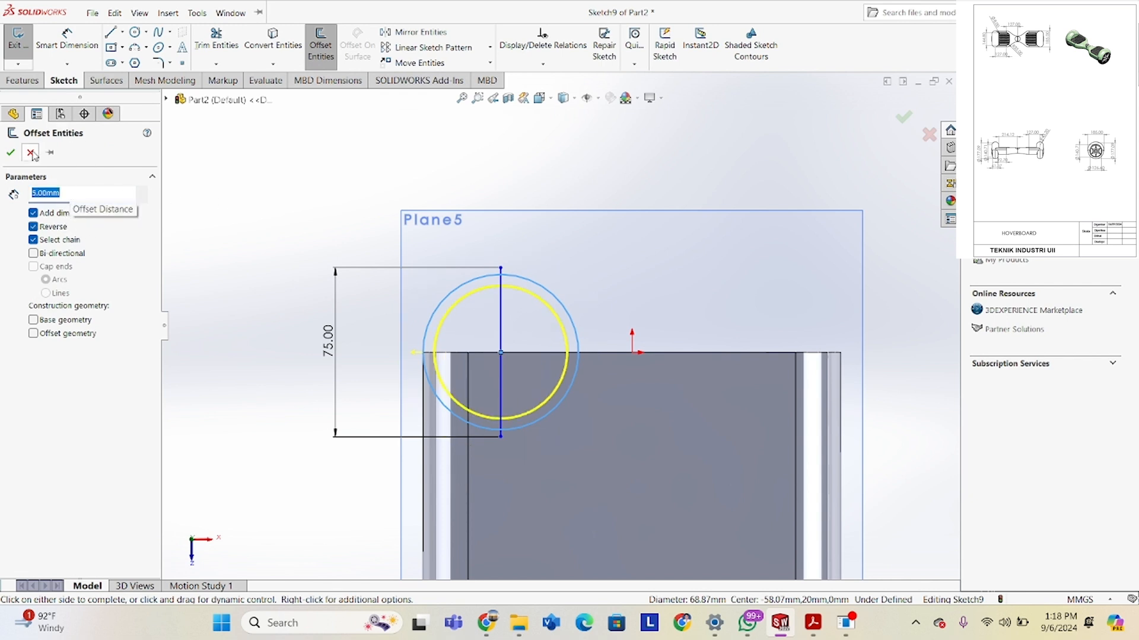
{"action": "left_click", "coordinate": [10, 152]}
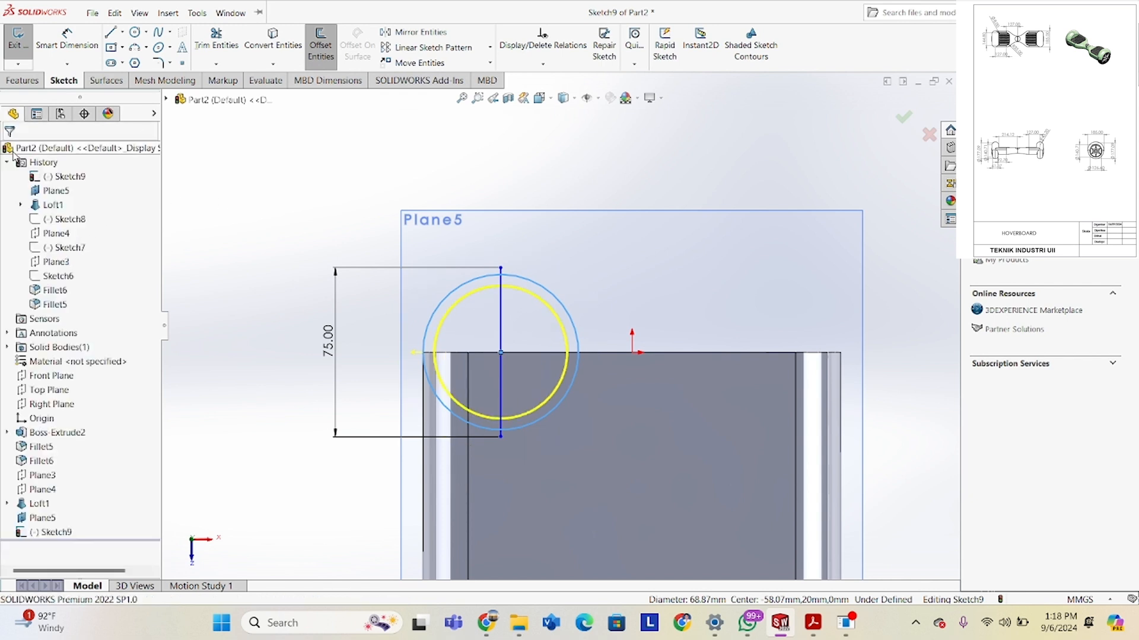
Trim the vertical line's overhanging ends and the circle halves nearer the origin, leaving two concentric half-circles closed by the line.
{"action": "left_click", "coordinate": [217, 50]}
{"action": "scroll", "coordinate": [556, 330], "scroll_direction": "down", "scroll_amount": 3}
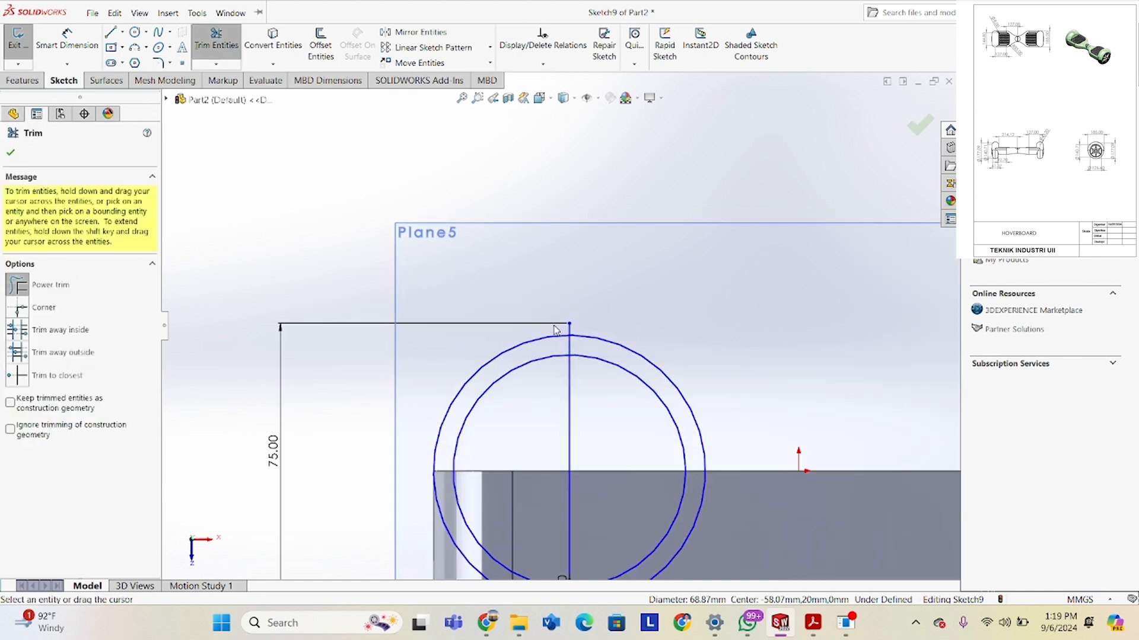
{"action": "mouse_move", "coordinate": [556, 330]}
{"action": "left_mouse_down"}
{"action": "mouse_move", "coordinate": [591, 332]}
{"action": "mouse_move", "coordinate": [596, 371]}
{"action": "left_mouse_up"}
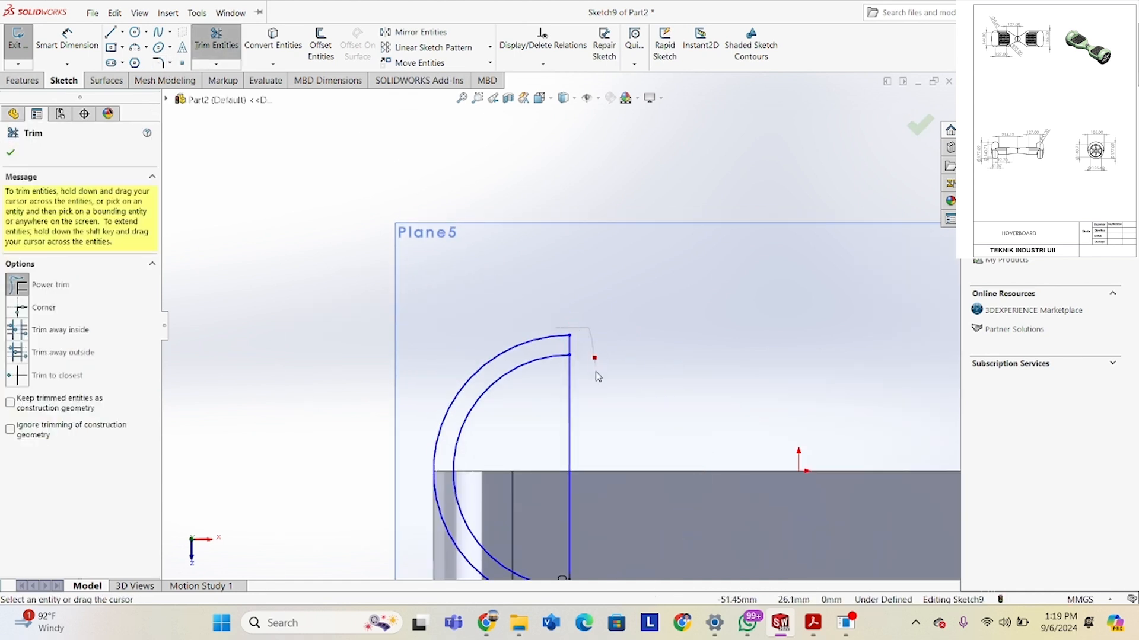
{"action": "scroll", "coordinate": [595, 416], "scroll_direction": "up", "scroll_amount": 3}
{"action": "scroll", "coordinate": [589, 475], "scroll_direction": "down", "scroll_amount": 4}
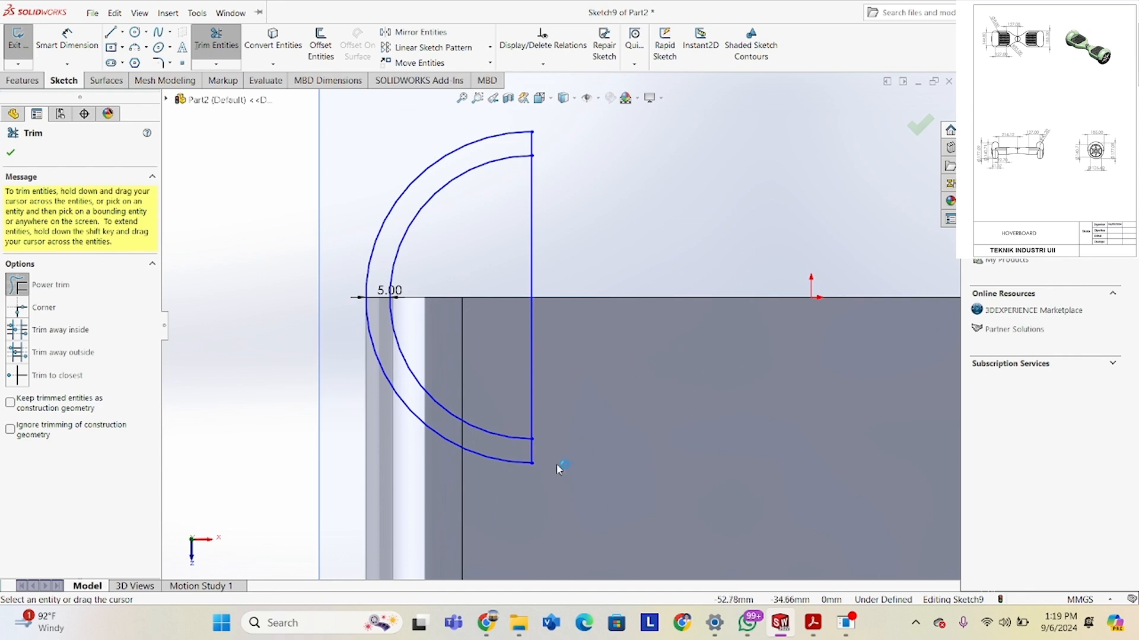
{"action": "scroll", "coordinate": [555, 463], "scroll_direction": "down", "scroll_amount": 2}
{"action": "scroll", "coordinate": [552, 462], "scroll_direction": "up", "scroll_amount": 4}
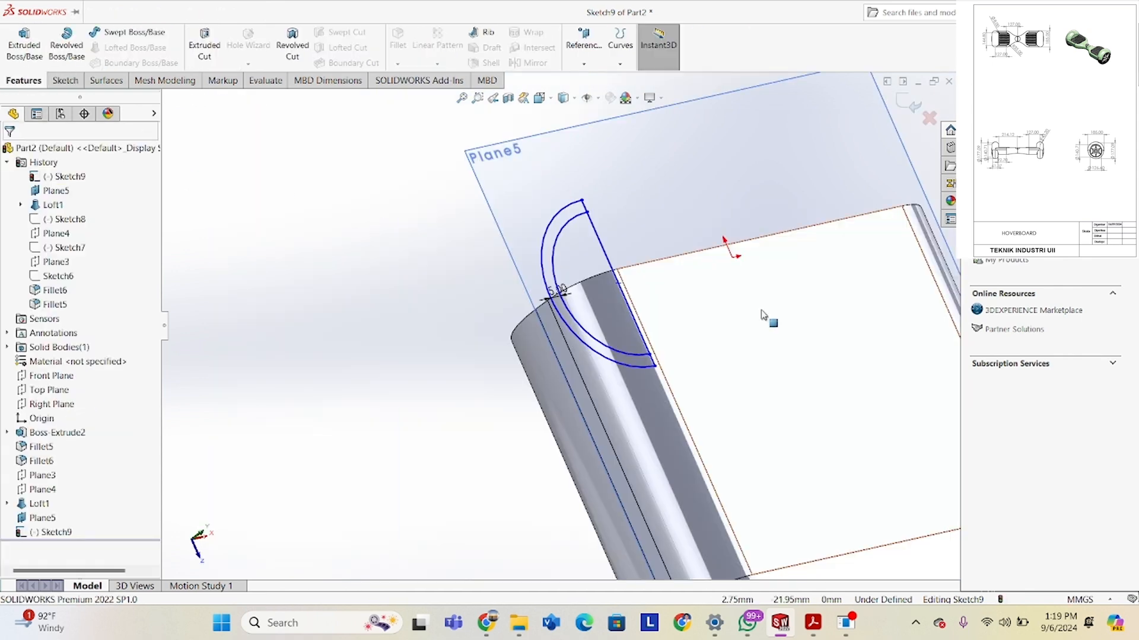
View the sketch plane square-on with the whole hoverboard body in sight.
{"action": "middle_click_drag", "start_coordinate": [765, 318], "coordinate": [756, 454]}
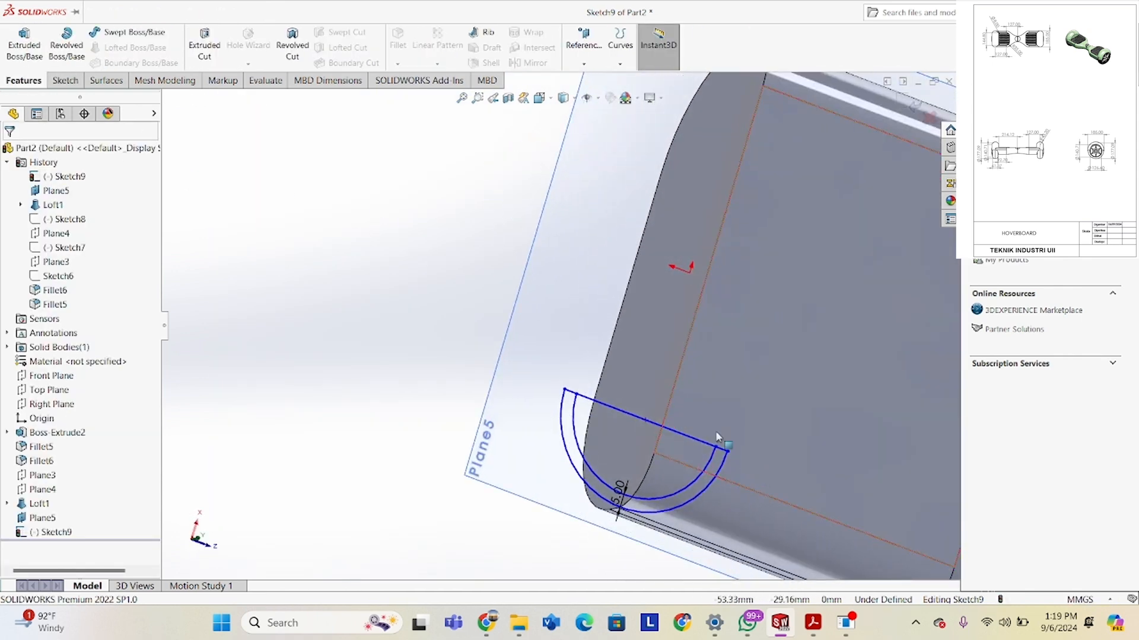
{"action": "scroll", "coordinate": [671, 357], "scroll_direction": "up", "scroll_amount": 2}
{"action": "key", "text": "space"}
{"action": "scroll", "coordinate": [638, 295], "scroll_direction": "up", "scroll_amount": 6}
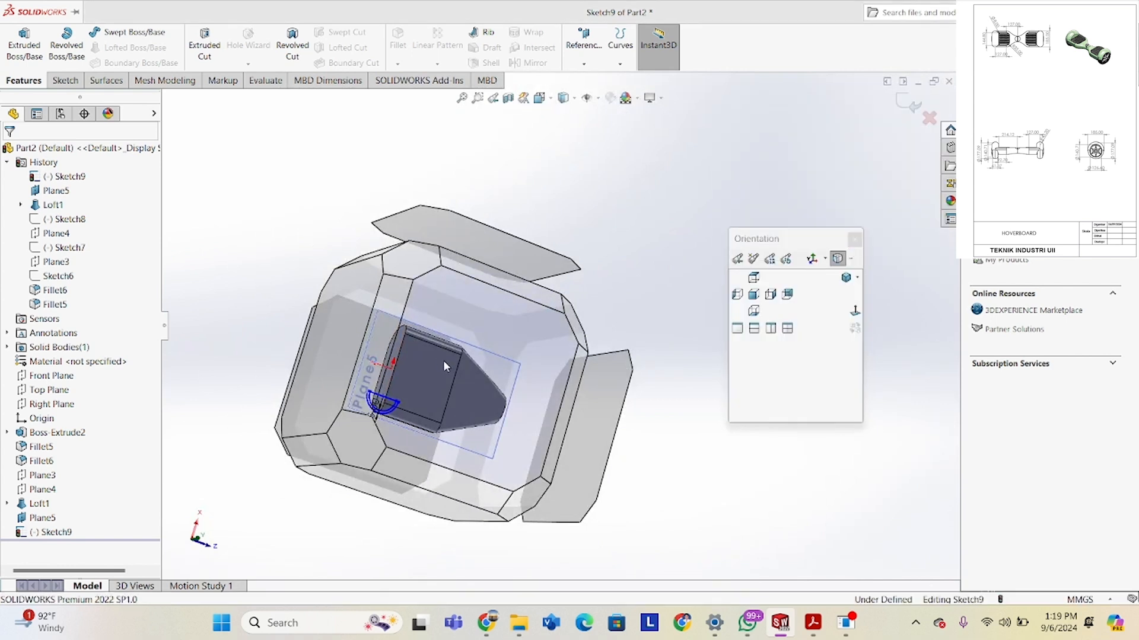
{"action": "key", "text": "ctrl+8"}
{"action": "left_click", "coordinate": [64, 80]}
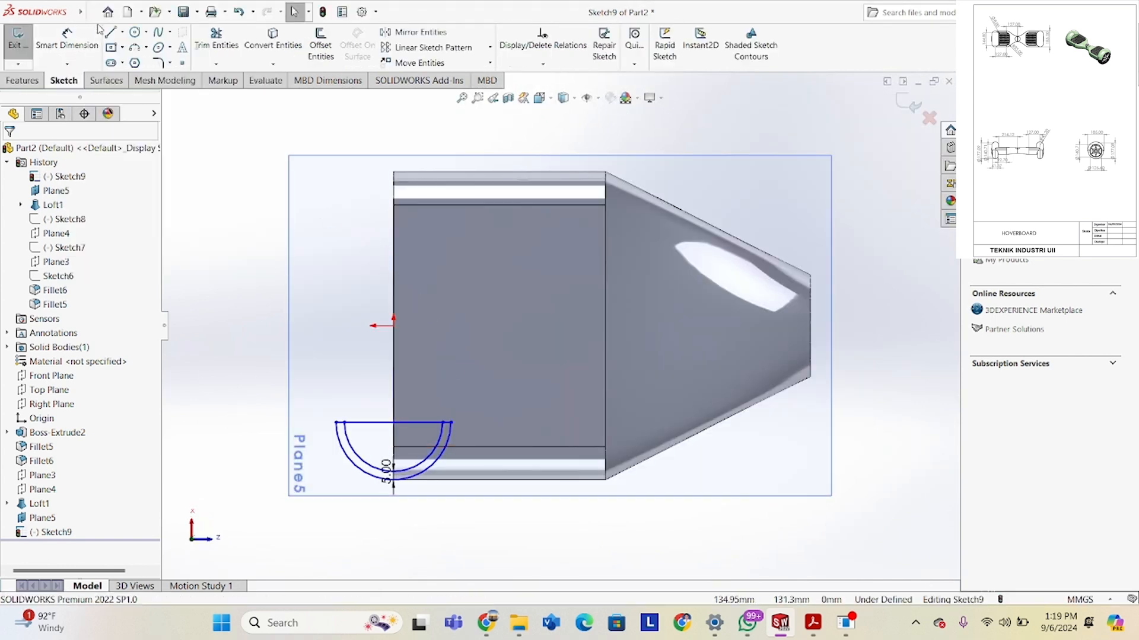
{"action": "left_click", "coordinate": [123, 32]}
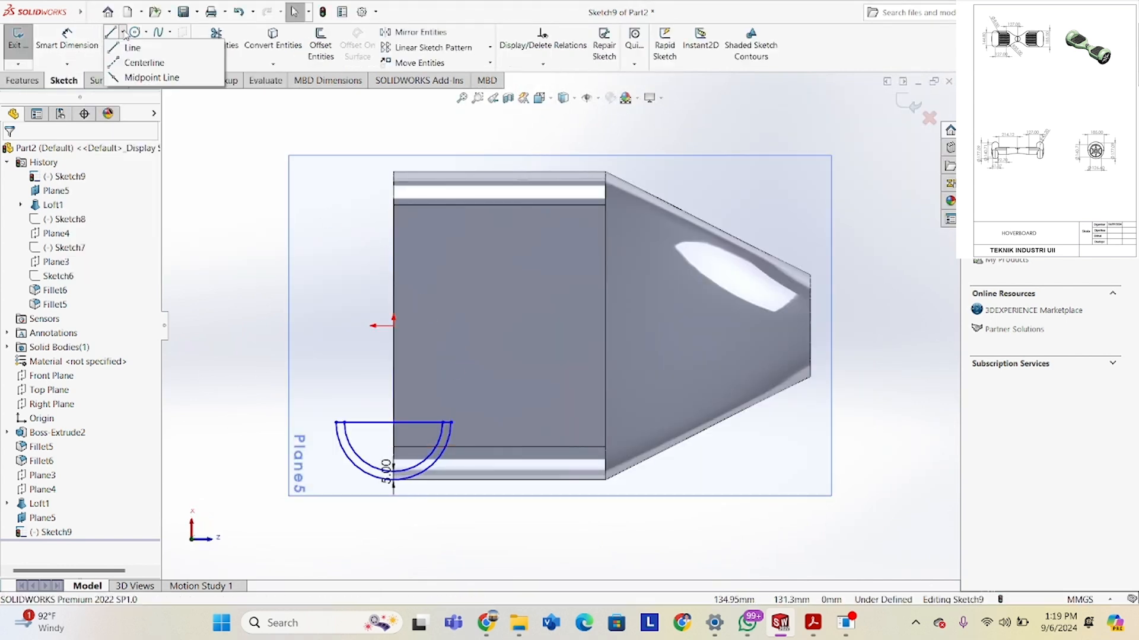
{"action": "left_click", "coordinate": [135, 62]}
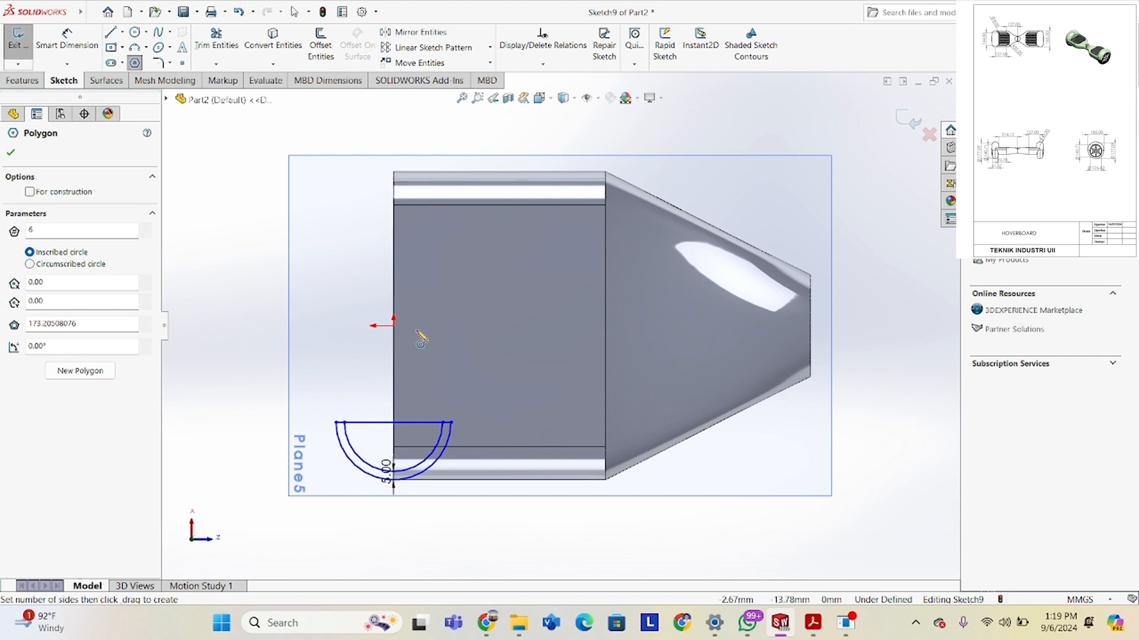
{"action": "left_click", "coordinate": [425, 325]}
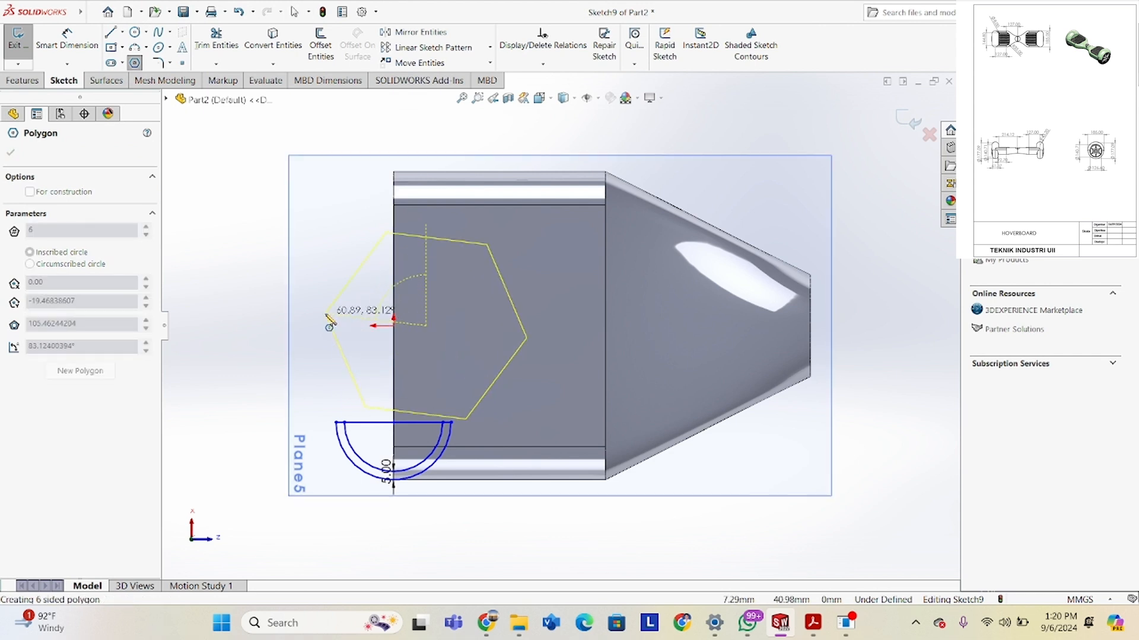
{"action": "right_click", "coordinate": [335, 325]}
{"action": "left_click", "coordinate": [356, 323]}
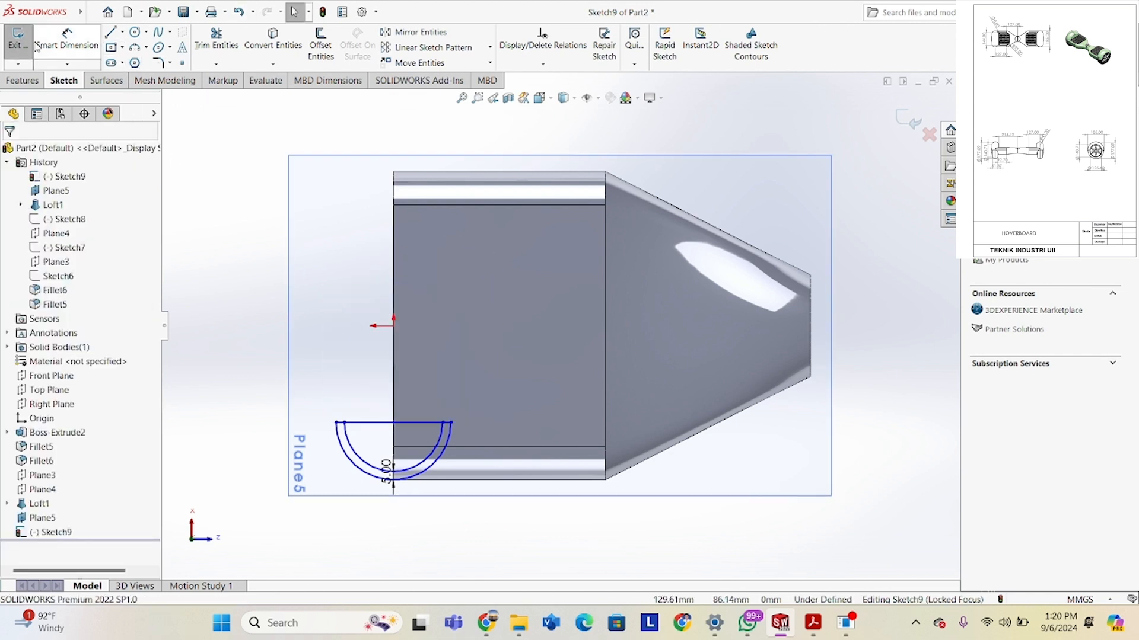
Draw a centerline through the origin, parallel to the half-circles' closing line and crossing the block's end edge.
{"action": "left_click", "coordinate": [122, 32]}
{"action": "left_click", "coordinate": [148, 61]}
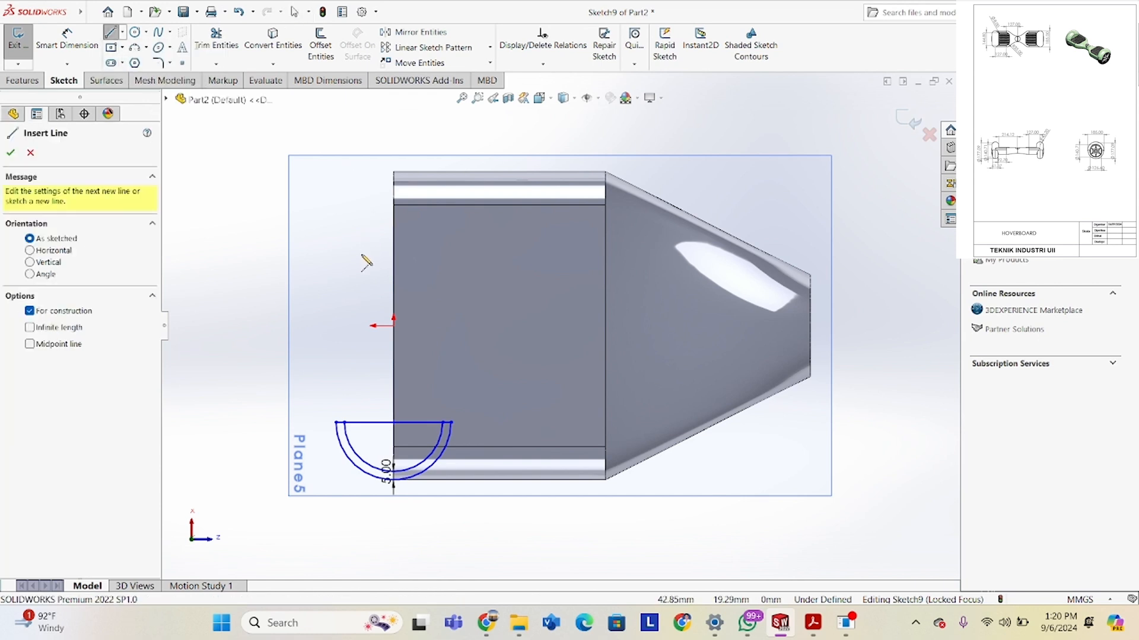
{"action": "left_click", "coordinate": [326, 325]}
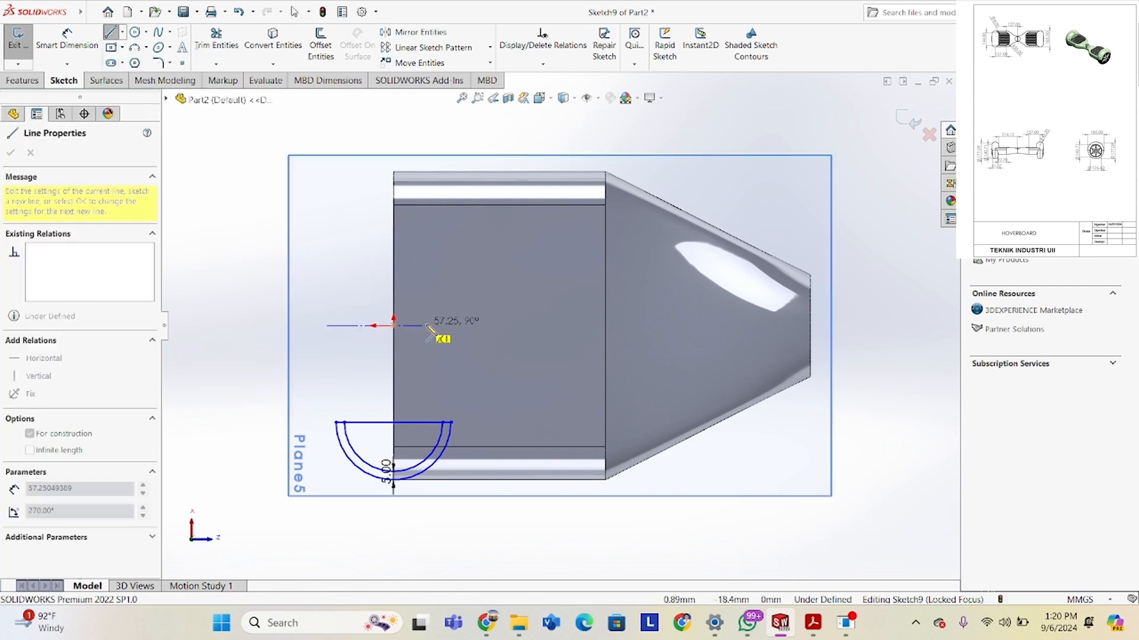
{"action": "left_click", "coordinate": [473, 326]}
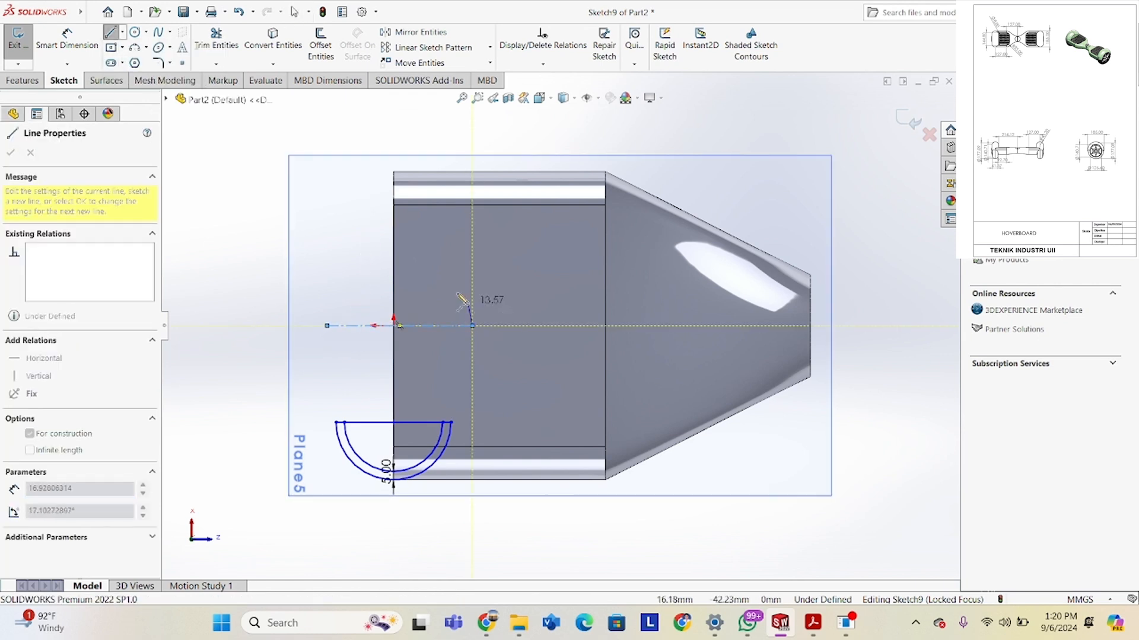
{"action": "right_click", "coordinate": [271, 219]}
{"action": "left_click", "coordinate": [294, 231]}
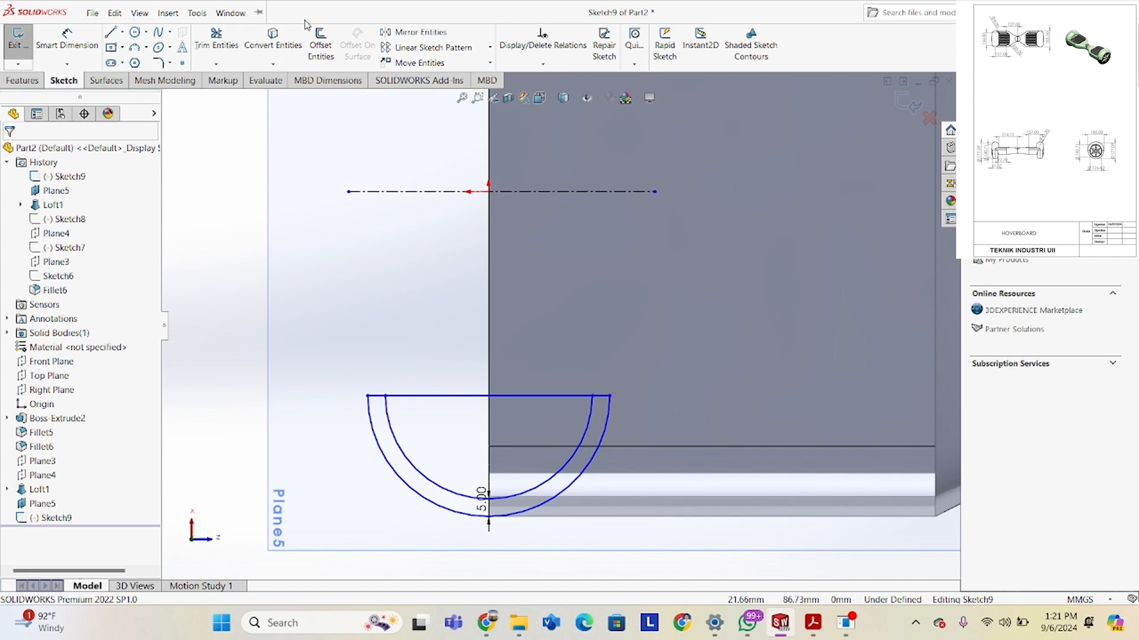
Trim the closing line between the inner arc's ends, leaving a closed U-shaped profile.
{"action": "left_click", "coordinate": [216, 38]}
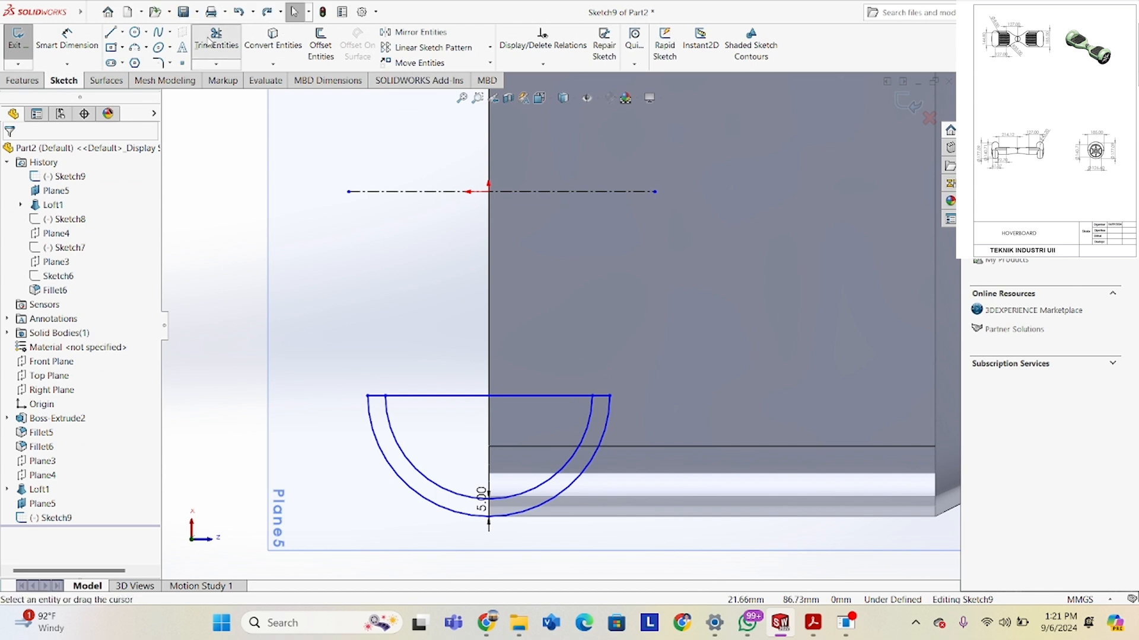
{"action": "left_click_drag", "start_coordinate": [452, 365], "coordinate": [473, 418]}
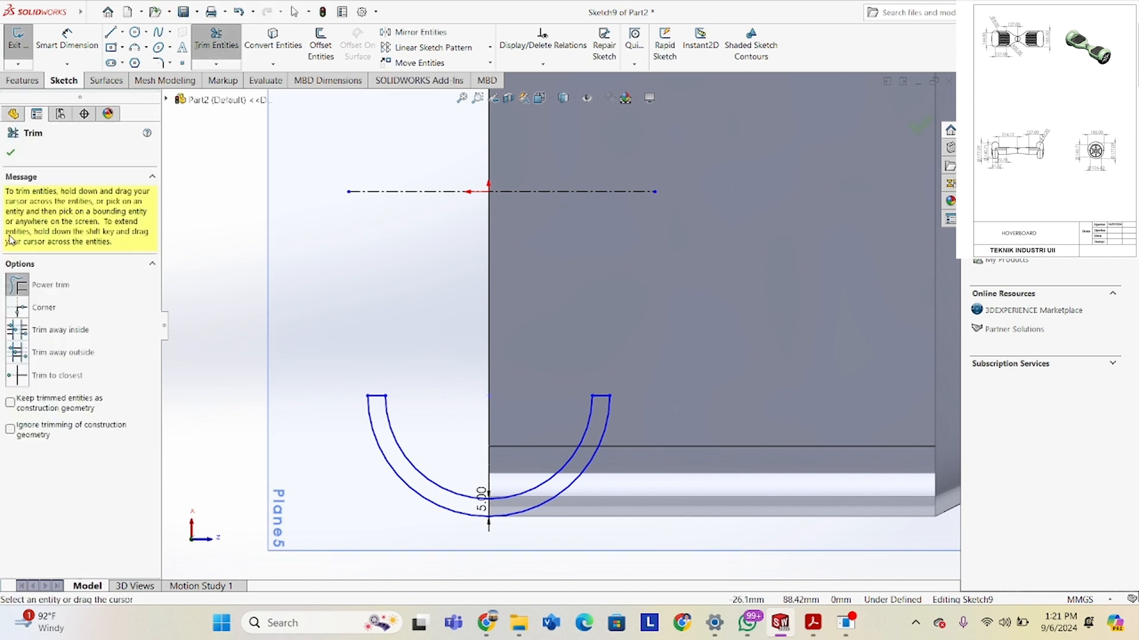
{"action": "left_click", "coordinate": [10, 154]}
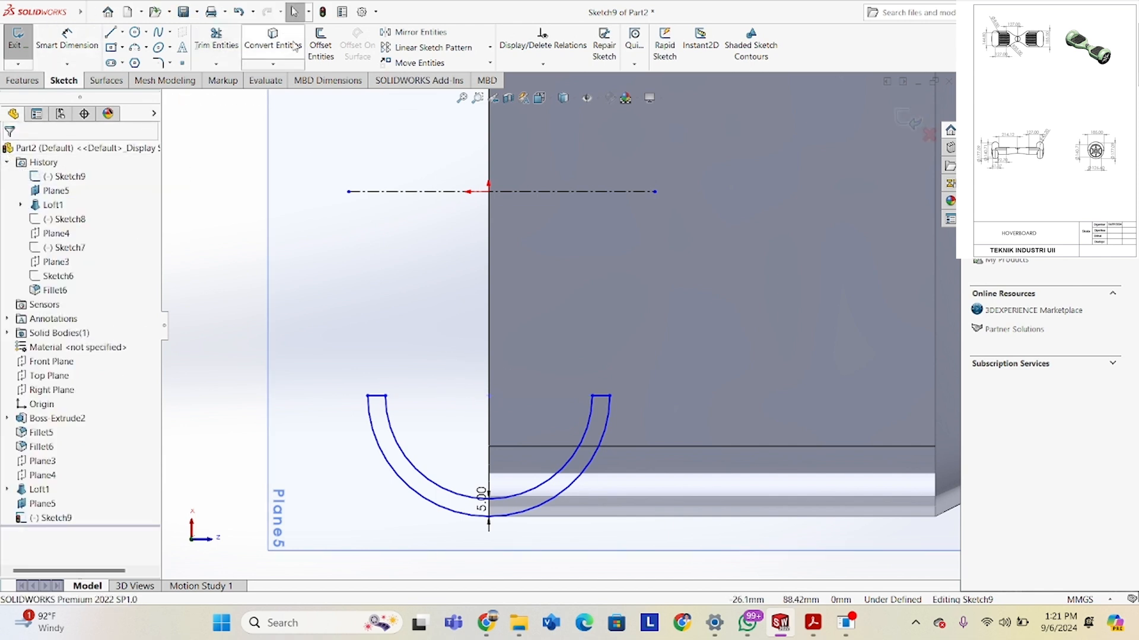
Revolve the U-shaped profile 180° about the centerline in the reversed direction, merged with the body, to form the wheel cover.
{"action": "left_click", "coordinate": [23, 81]}
{"action": "left_click", "coordinate": [67, 43]}
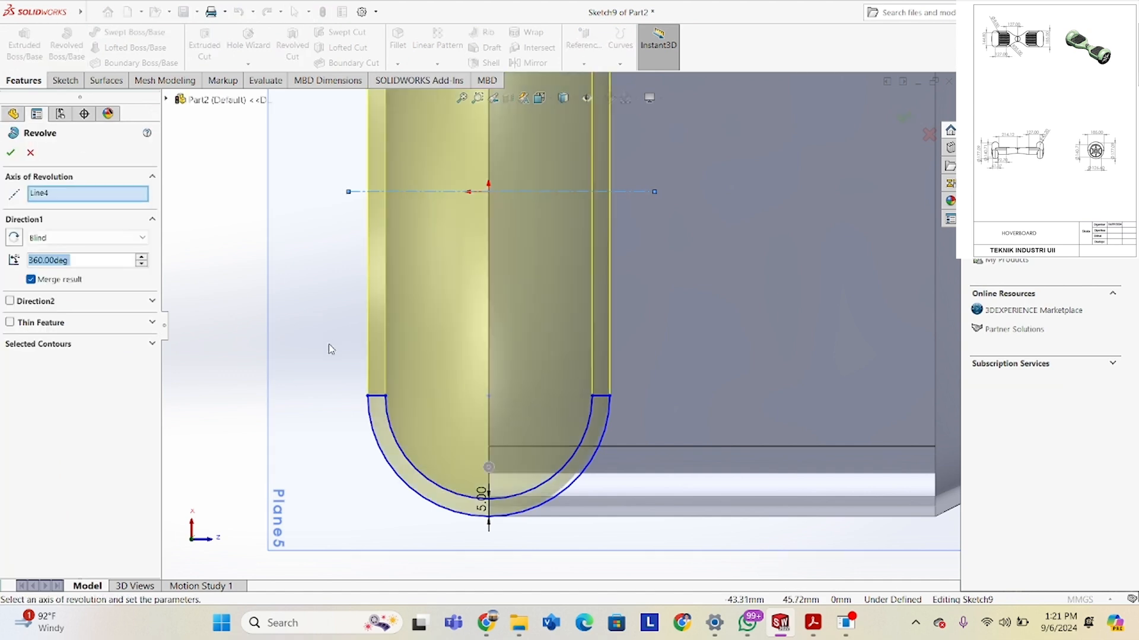
{"action": "middle_click_drag", "start_coordinate": [341, 347], "coordinate": [500, 123]}
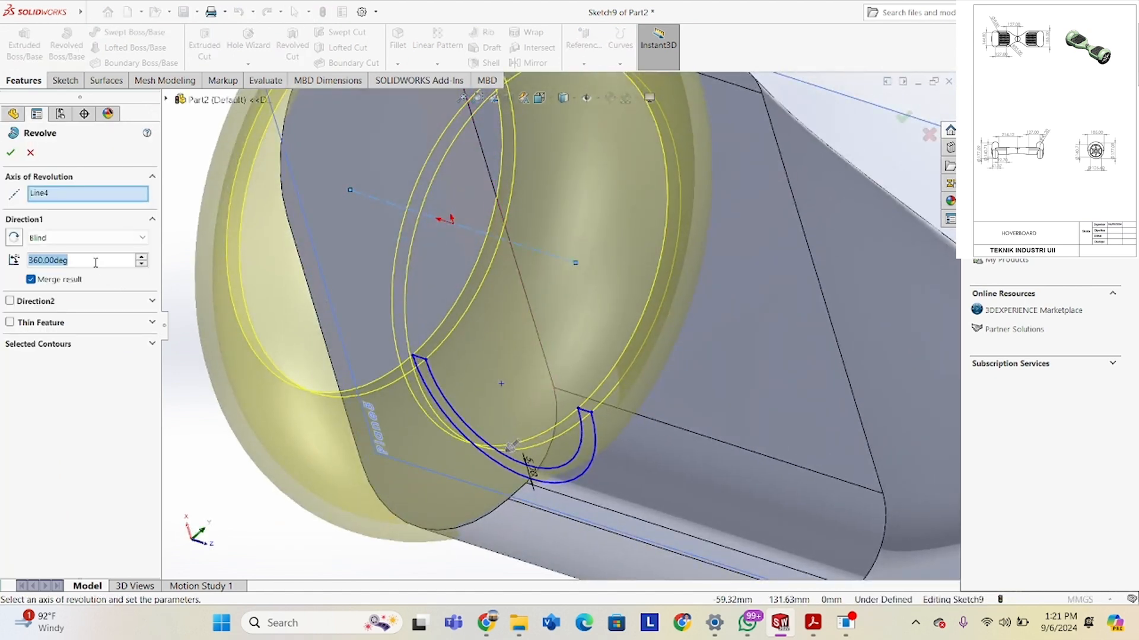
{"action": "type", "text": "180"}
{"action": "key", "text": "Return"}
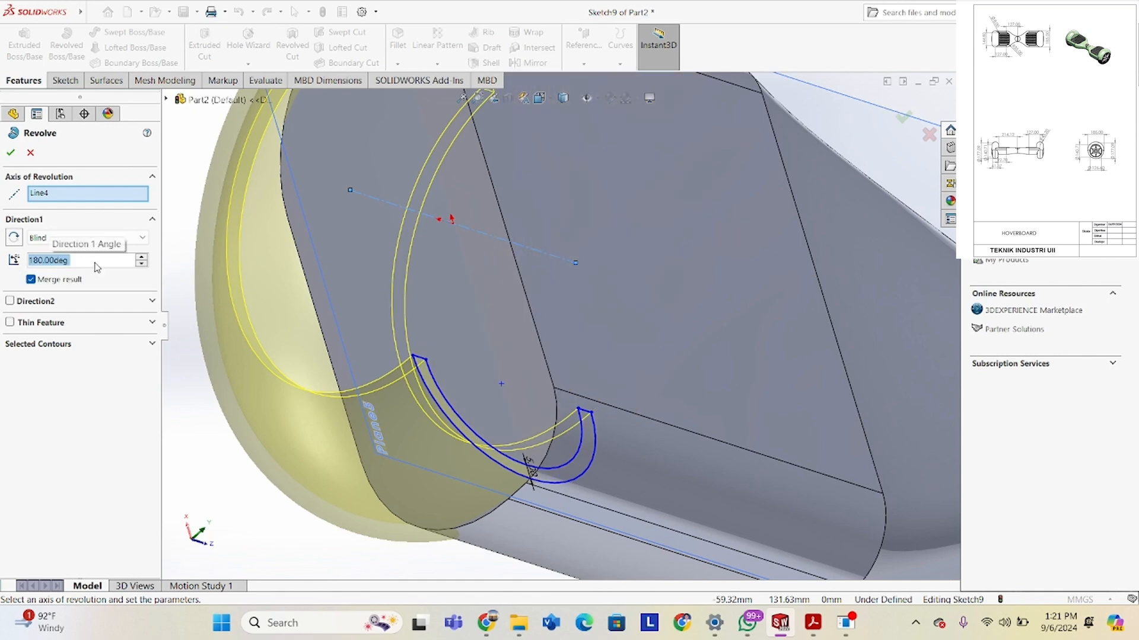
{"action": "left_click", "coordinate": [14, 238]}
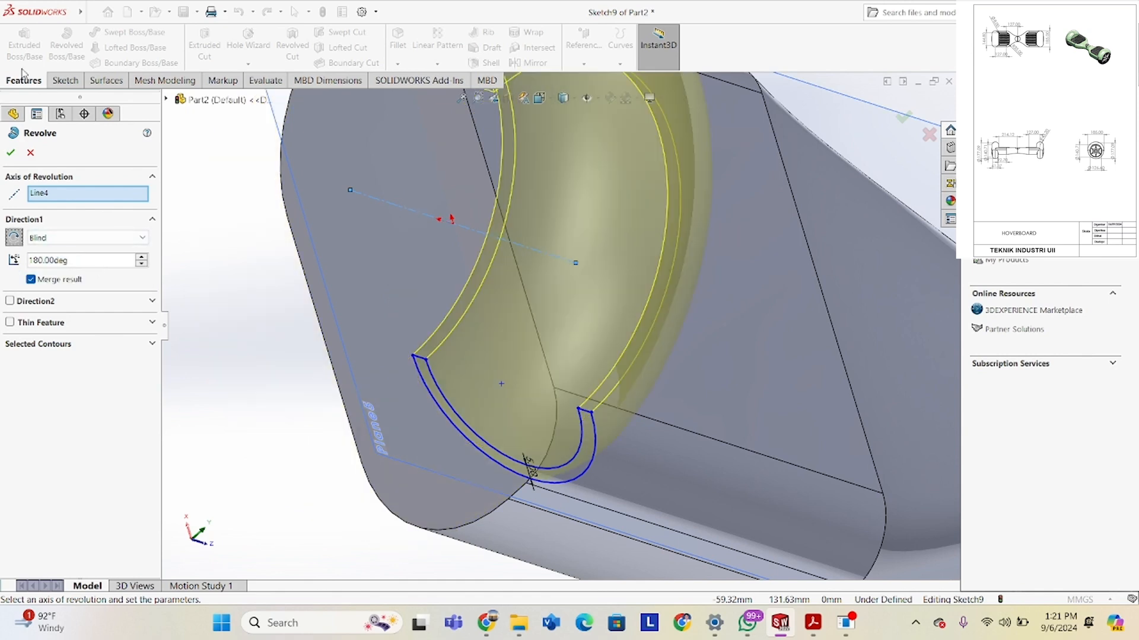
{"action": "left_click", "coordinate": [11, 152]}
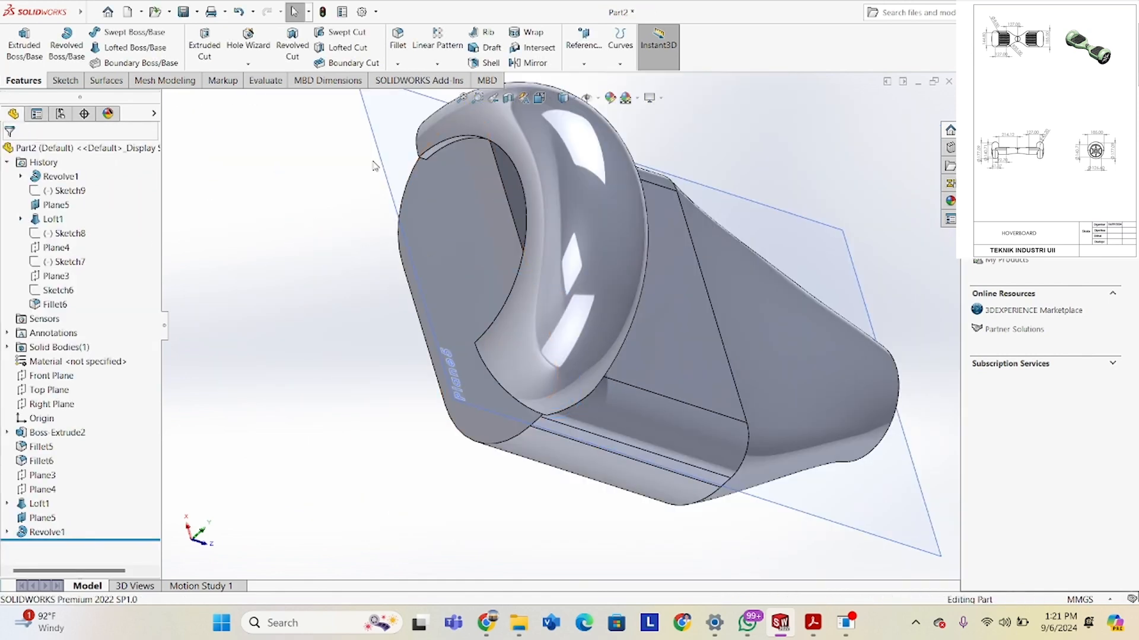
Start a new sketch on the block's flat top face beside the revolved wheel cover.
{"action": "middle_click_drag", "start_coordinate": [374, 166], "coordinate": [363, 214]}
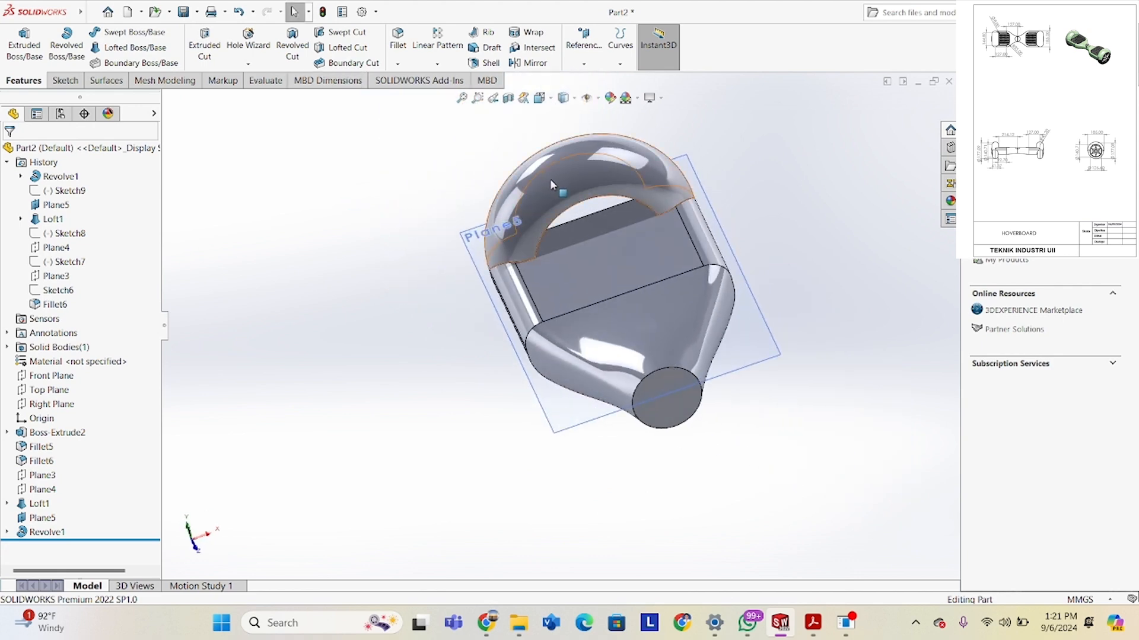
{"action": "middle_click_drag", "start_coordinate": [333, 312], "coordinate": [496, 336]}
{"action": "scroll", "coordinate": [511, 304], "scroll_direction": "down", "scroll_amount": 5}
{"action": "scroll", "coordinate": [511, 305], "scroll_direction": "down", "scroll_amount": 2}
{"action": "scroll", "coordinate": [539, 255], "scroll_direction": "up", "scroll_amount": 5}
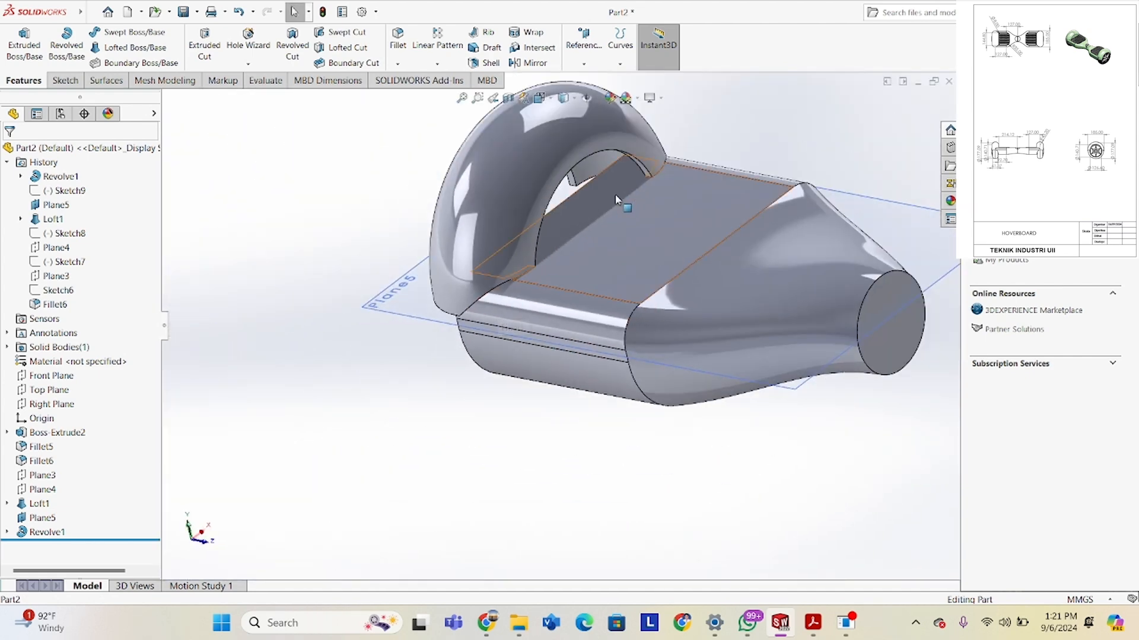
{"action": "right_click", "coordinate": [618, 212]}
{"action": "left_click", "coordinate": [646, 189]}
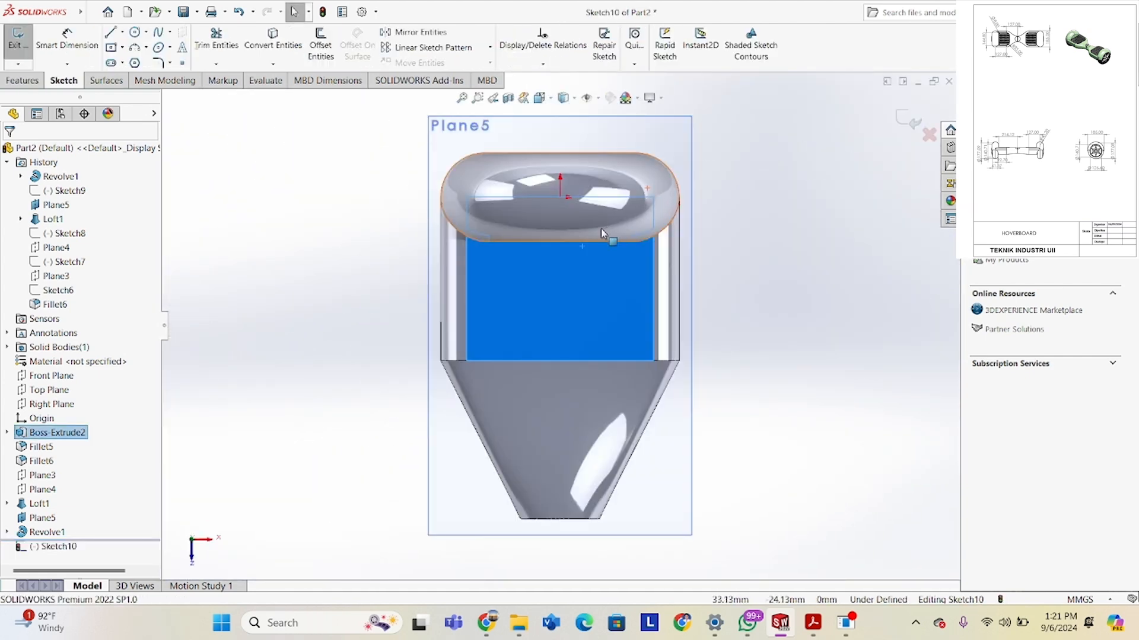
{"action": "scroll", "coordinate": [504, 258], "scroll_direction": "down", "scroll_amount": 2}
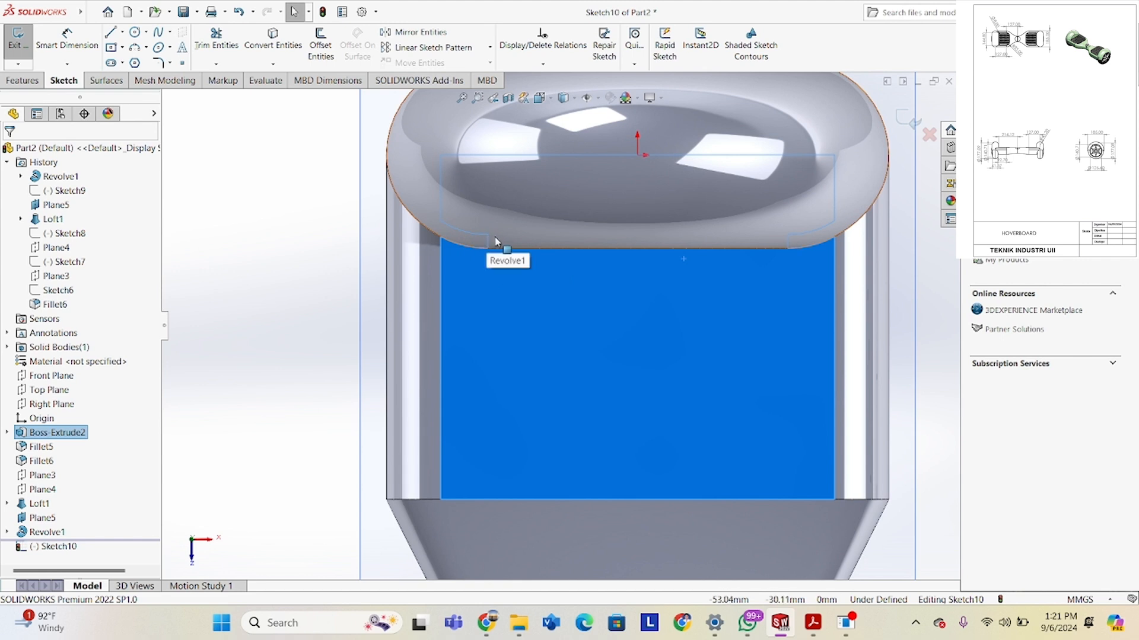
{"action": "left_click", "coordinate": [231, 215]}
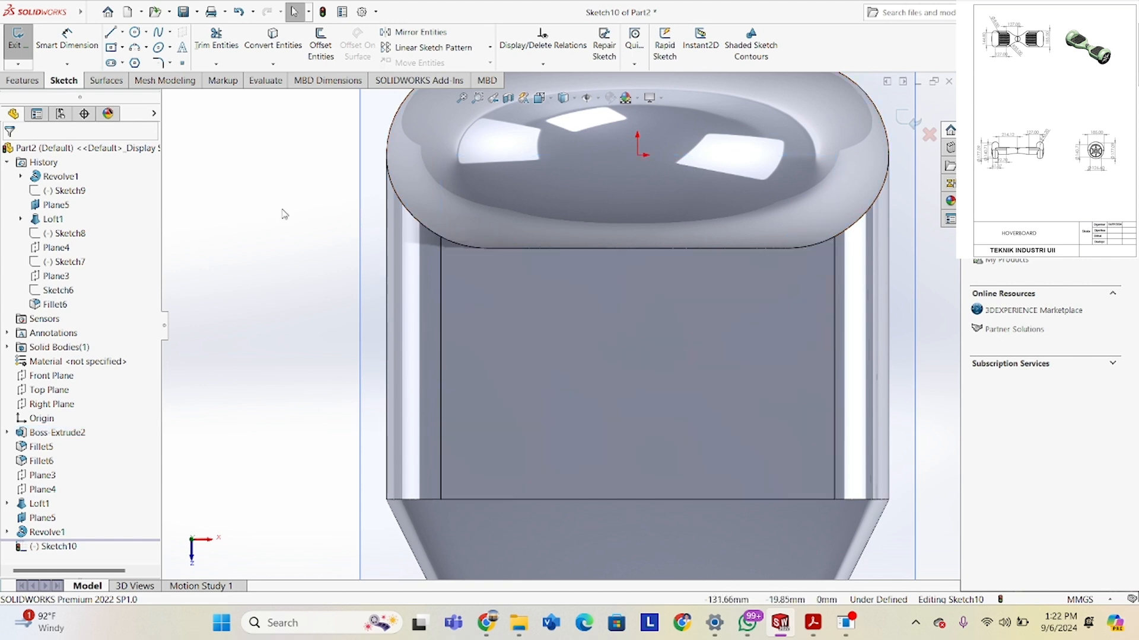
Draw a corner rectangle about 110 mm by 5 mm along the wheel cover's inner edge, spanning the opening between its two feet.
{"action": "left_click", "coordinate": [122, 47]}
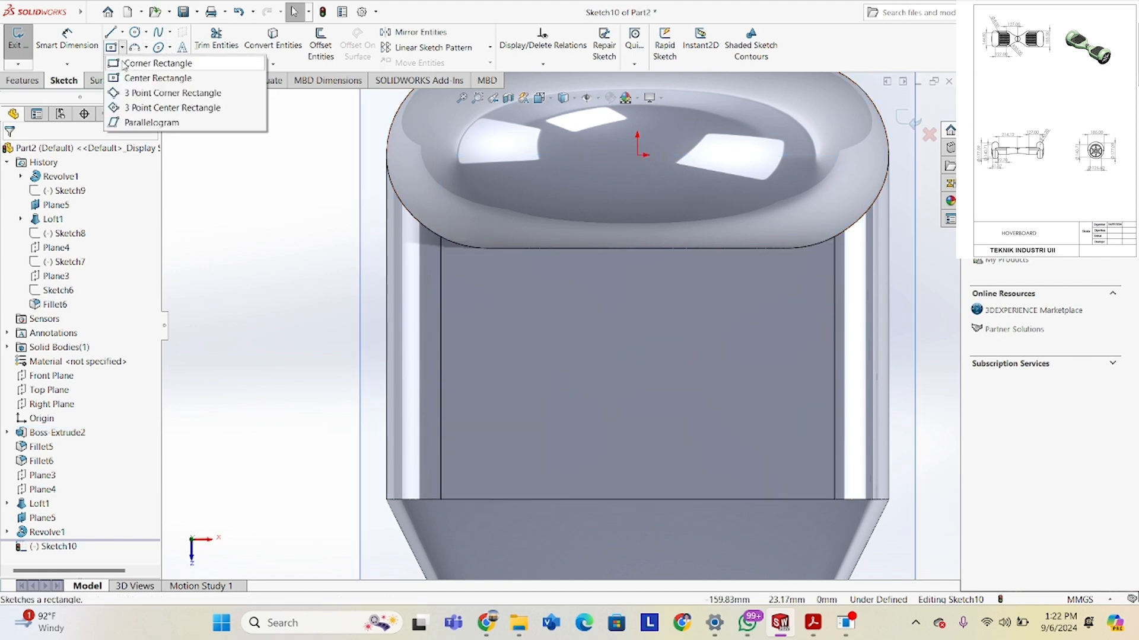
{"action": "left_click", "coordinate": [148, 69]}
{"action": "middle_click_drag", "start_coordinate": [563, 261], "coordinate": [533, 228]}
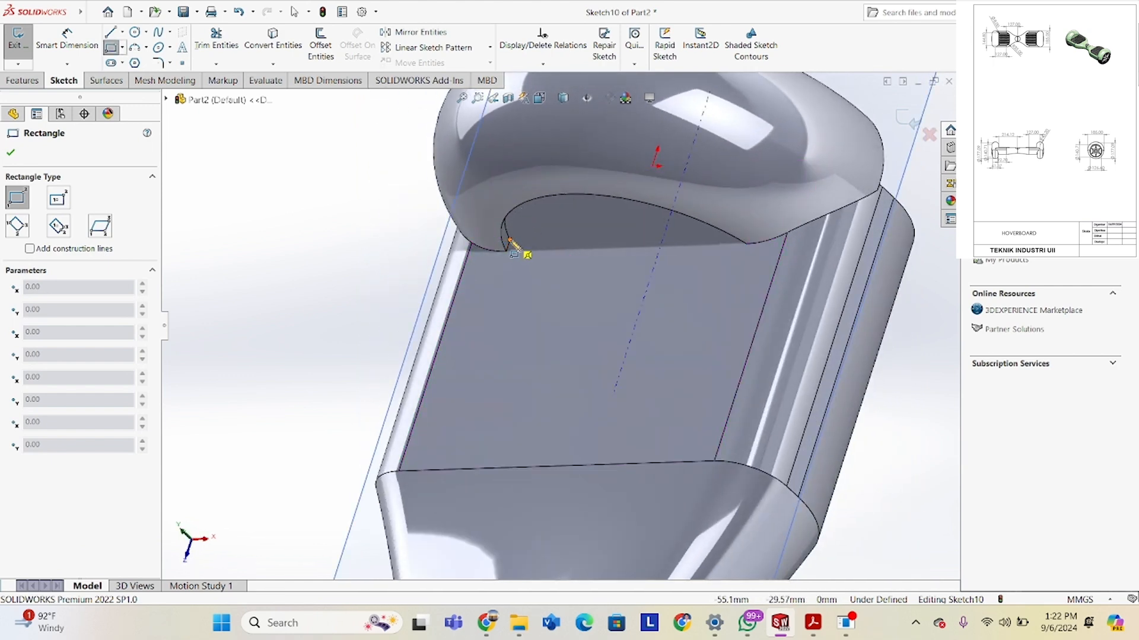
{"action": "left_click", "coordinate": [509, 240]}
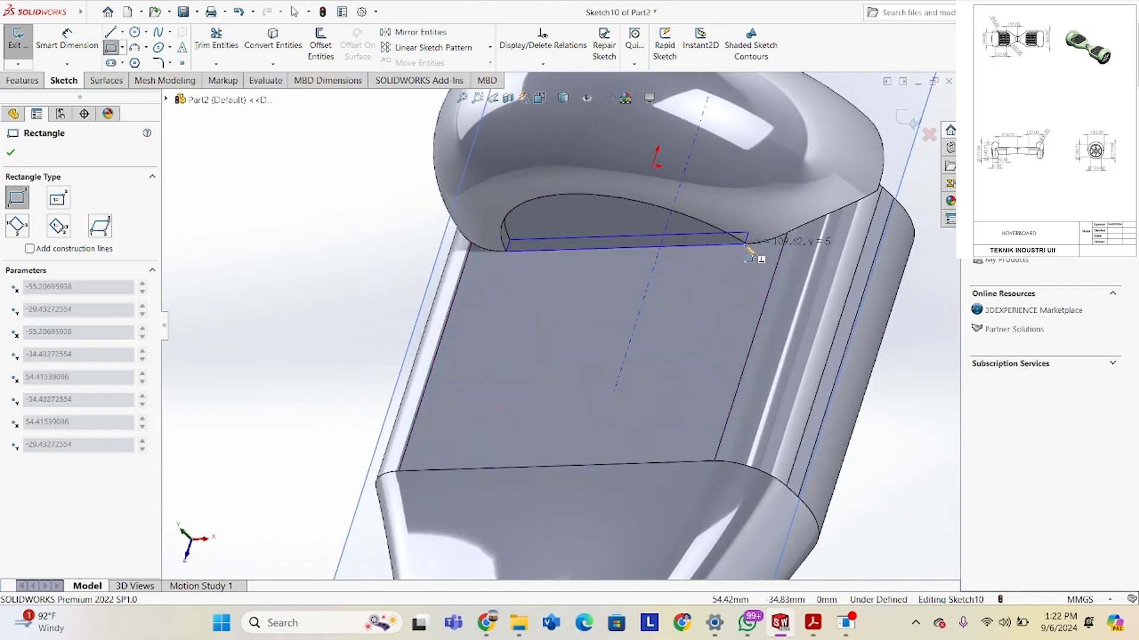
{"action": "left_click", "coordinate": [746, 244]}
{"action": "right_click", "coordinate": [660, 246]}
{"action": "left_click", "coordinate": [665, 248]}
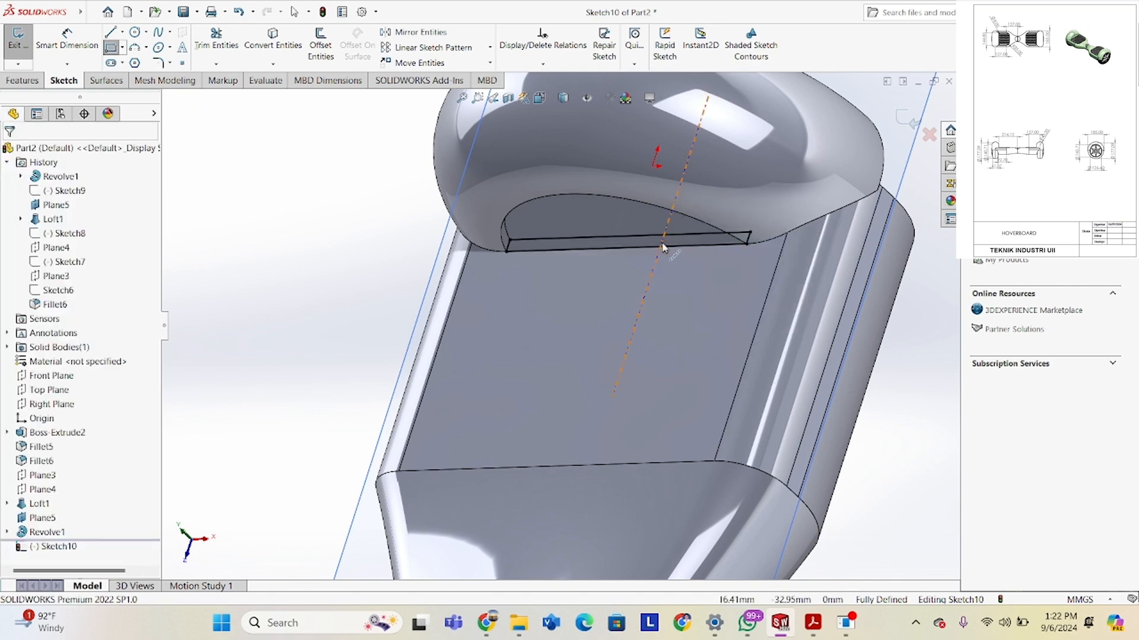
Extrude the thin rectangle up to the wheel cover's inner surface, merged with the body, to close the arched opening.
{"action": "left_click", "coordinate": [18, 81]}
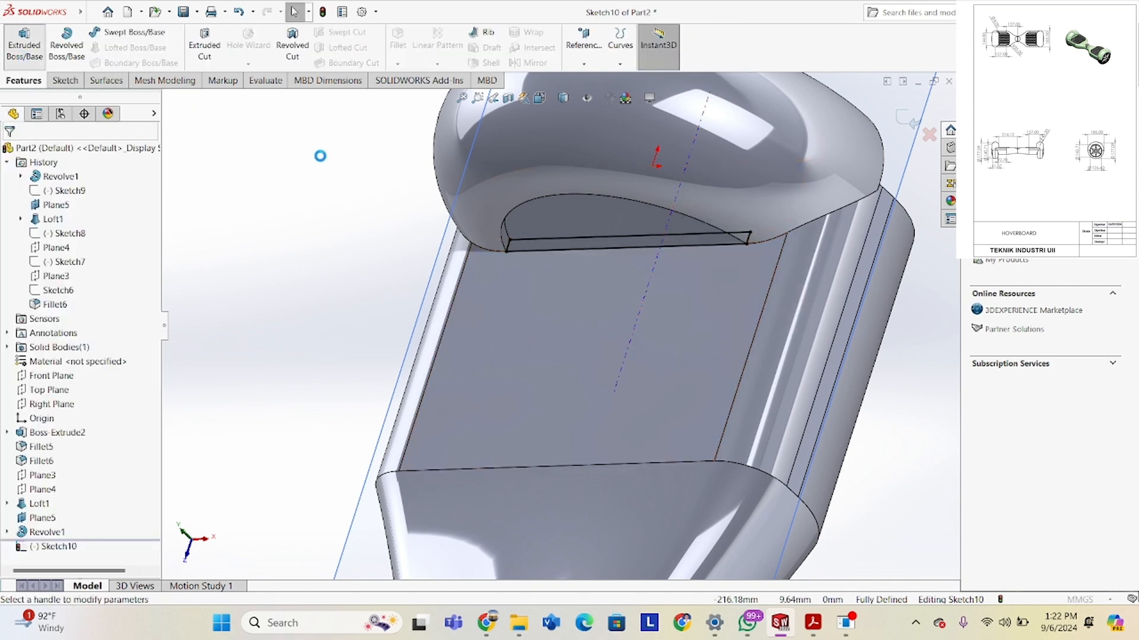
{"action": "left_click", "coordinate": [24, 47]}
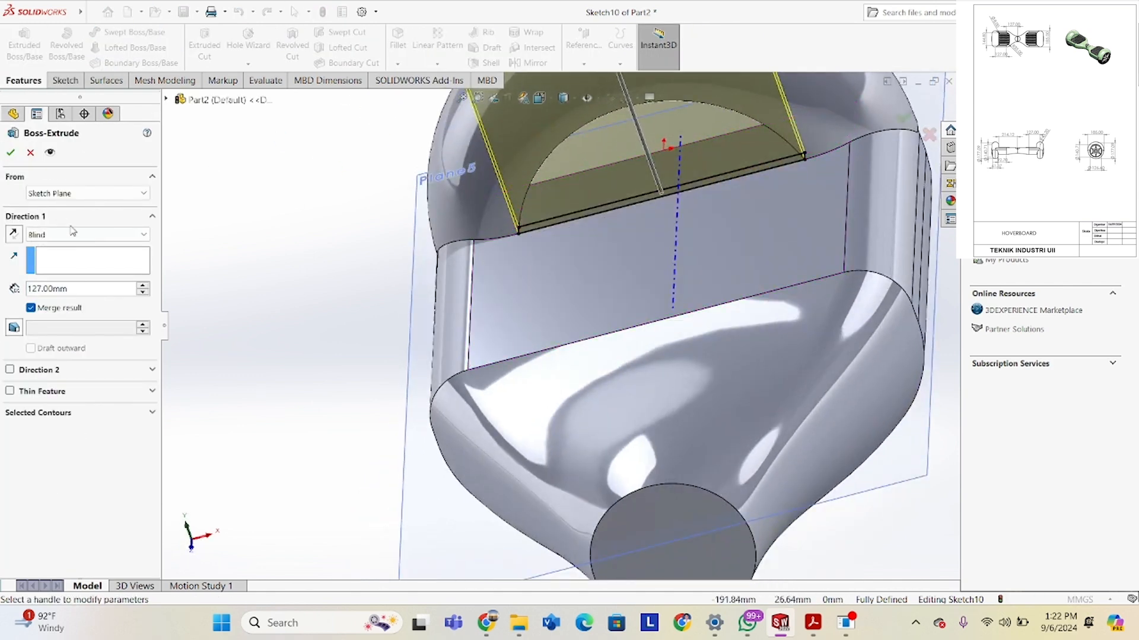
{"action": "left_click", "coordinate": [72, 233]}
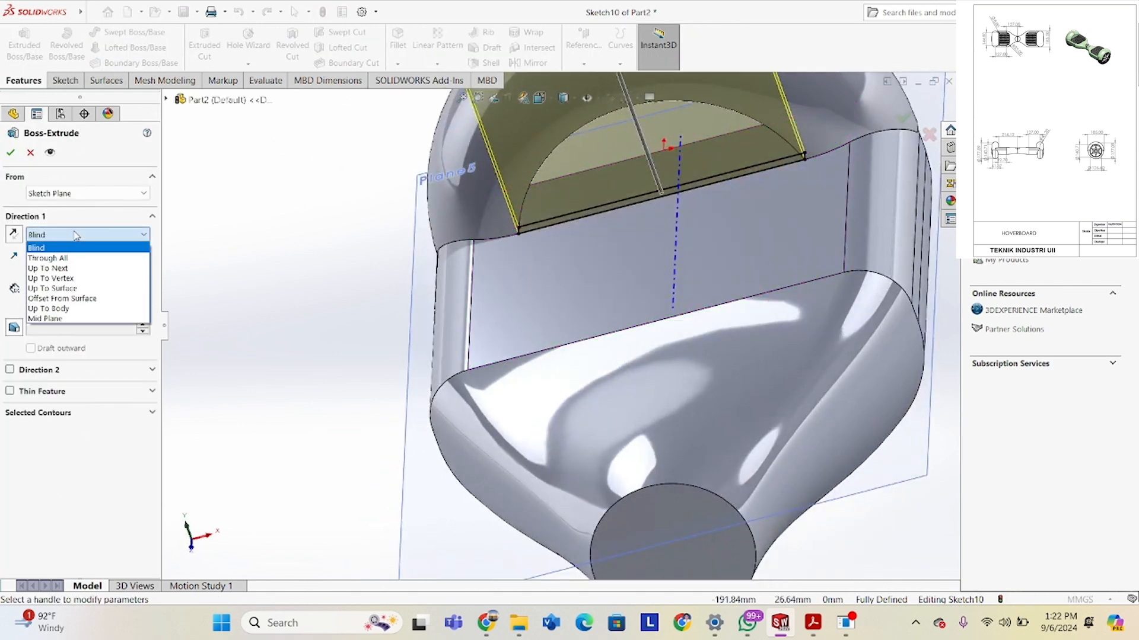
{"action": "left_click", "coordinate": [84, 288]}
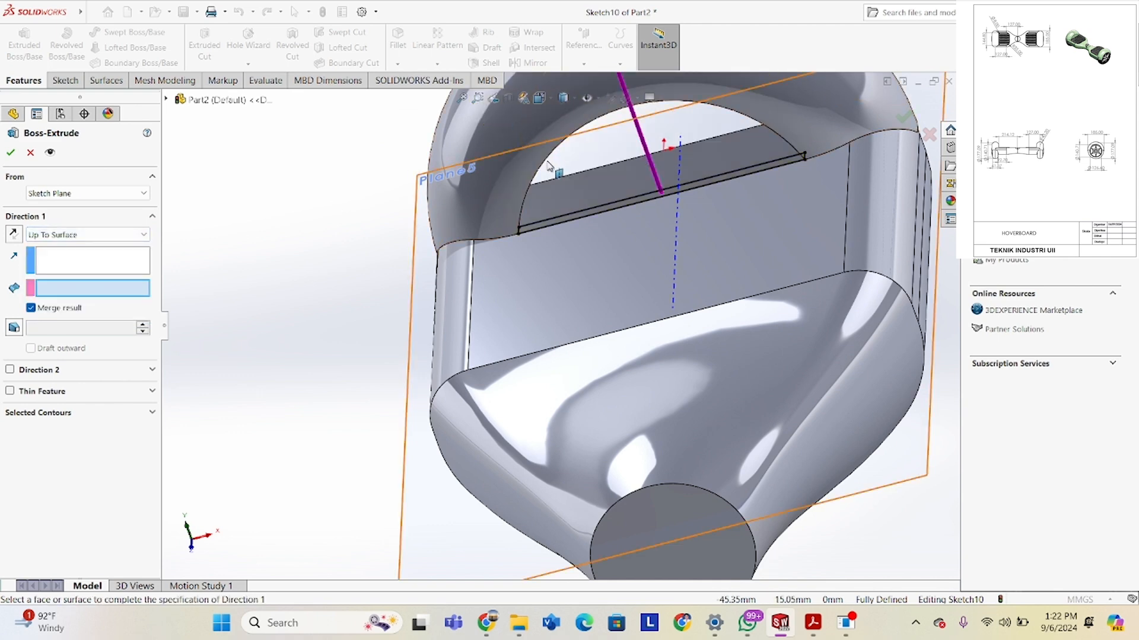
{"action": "middle_click_drag", "start_coordinate": [545, 170], "coordinate": [613, 136]}
{"action": "left_click", "coordinate": [538, 181]}
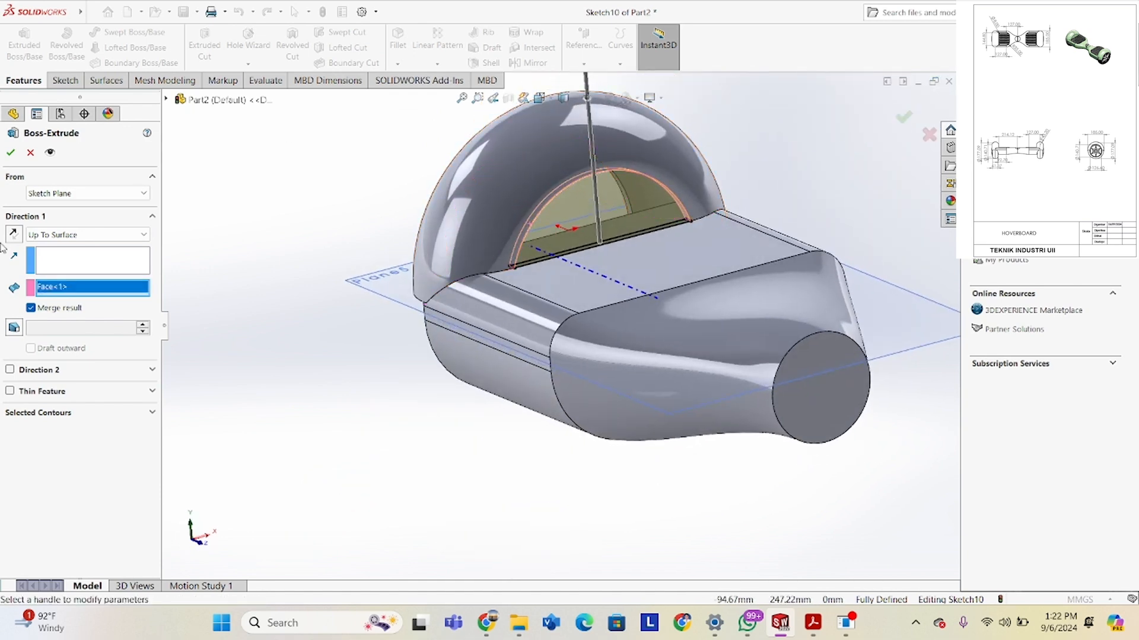
{"action": "left_click", "coordinate": [12, 153]}
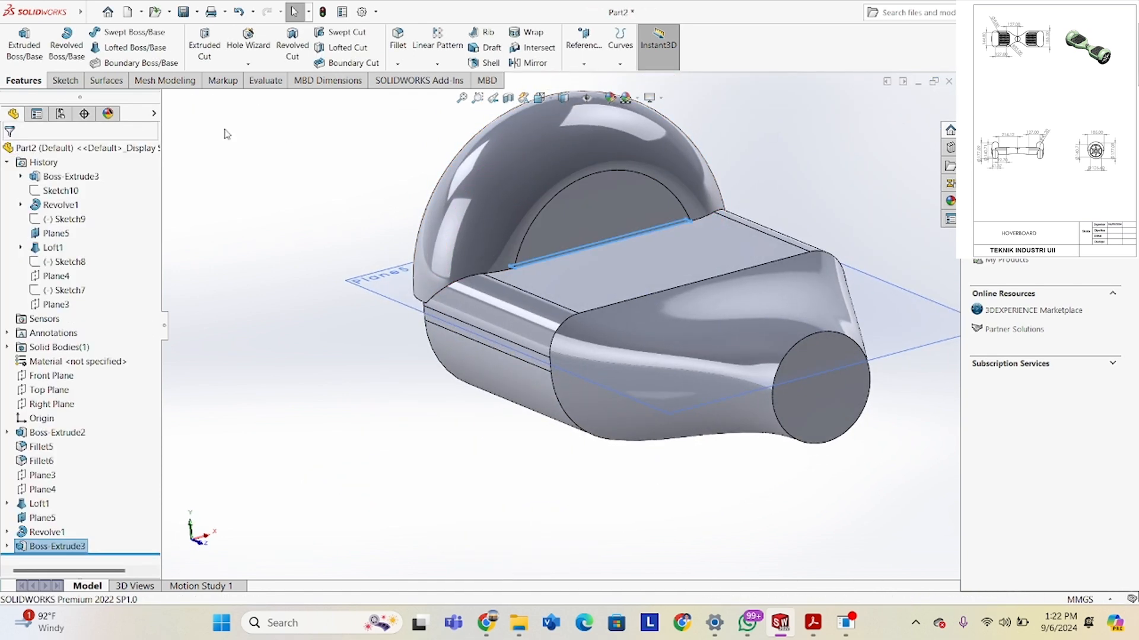
Start a sketch on the block's flat top face beneath the wheel cover and convert that face's edges into sketch lines.
{"action": "middle_click_drag", "start_coordinate": [373, 173], "coordinate": [575, 283]}
{"action": "scroll", "coordinate": [557, 305], "scroll_direction": "down", "scroll_amount": 3}
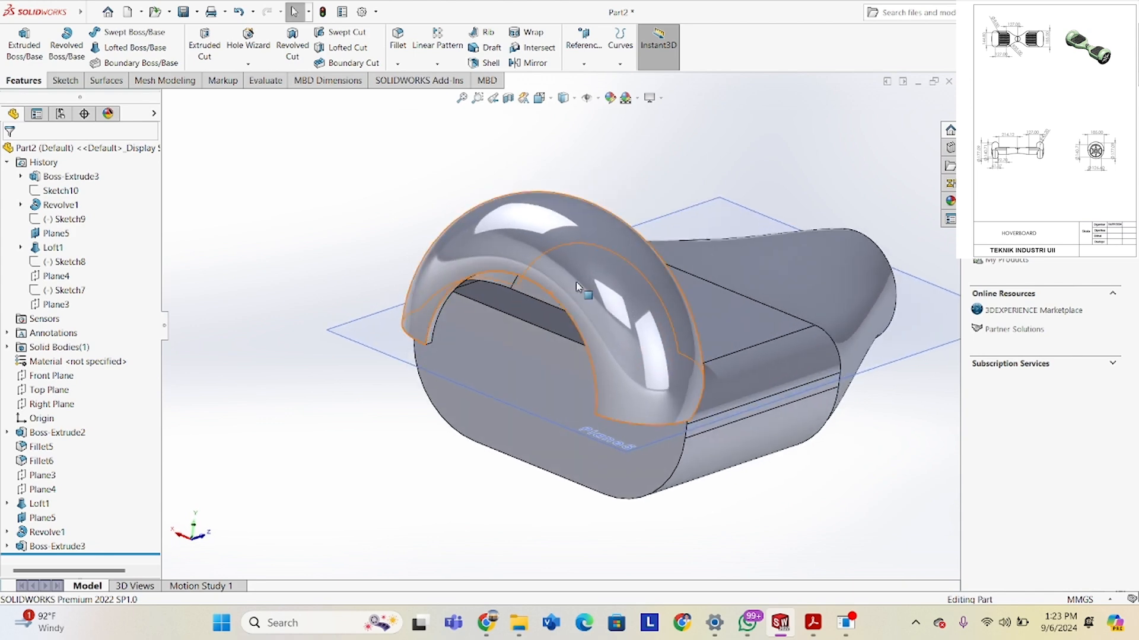
{"action": "scroll", "coordinate": [503, 333], "scroll_direction": "down", "scroll_amount": 3}
{"action": "left_click", "coordinate": [507, 307]}
{"action": "mouse_move", "coordinate": [507, 307]}
{"action": "middle_mouse_down"}
{"action": "mouse_move", "coordinate": [483, 307]}
{"action": "mouse_move", "coordinate": [491, 300]}
{"action": "middle_mouse_up"}
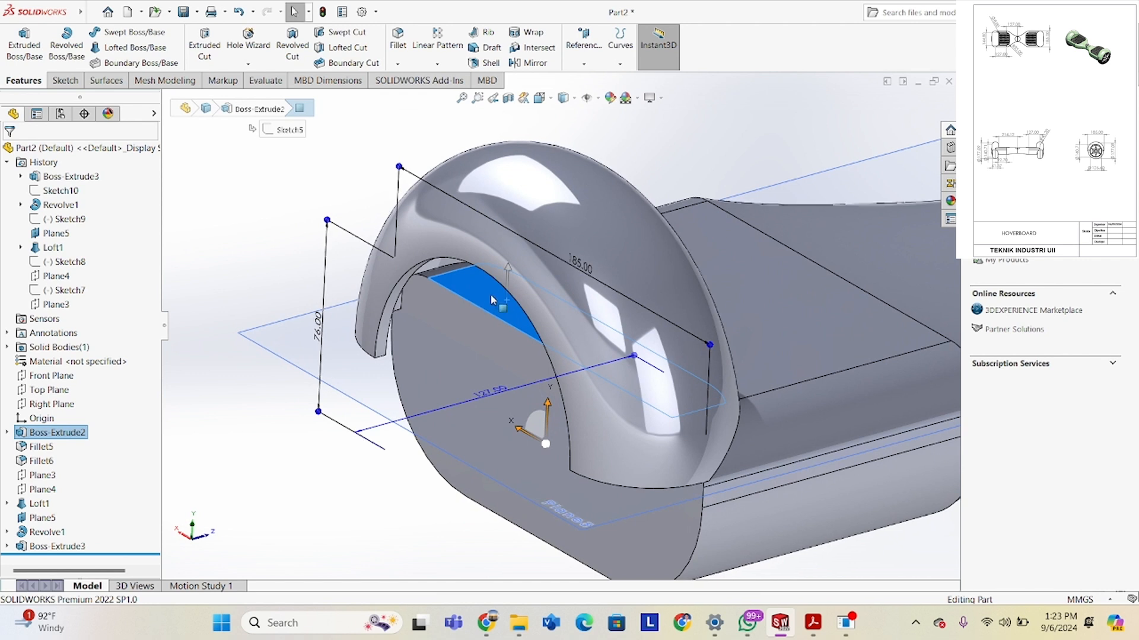
{"action": "right_click", "coordinate": [491, 301]}
{"action": "left_click", "coordinate": [522, 278]}
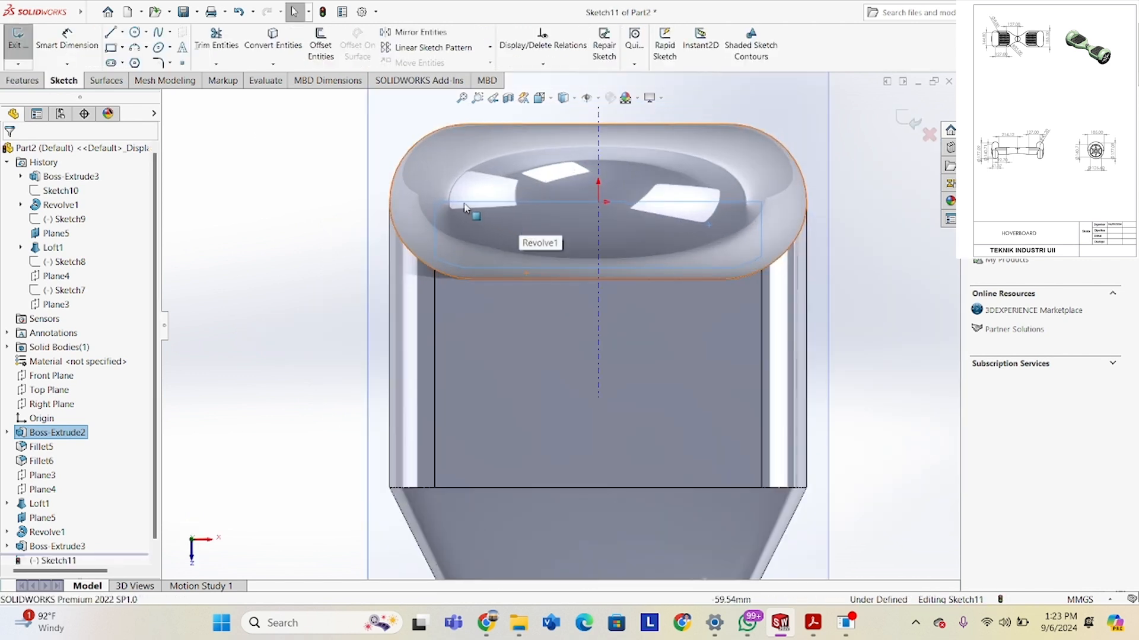
{"action": "left_click", "coordinate": [310, 52]}
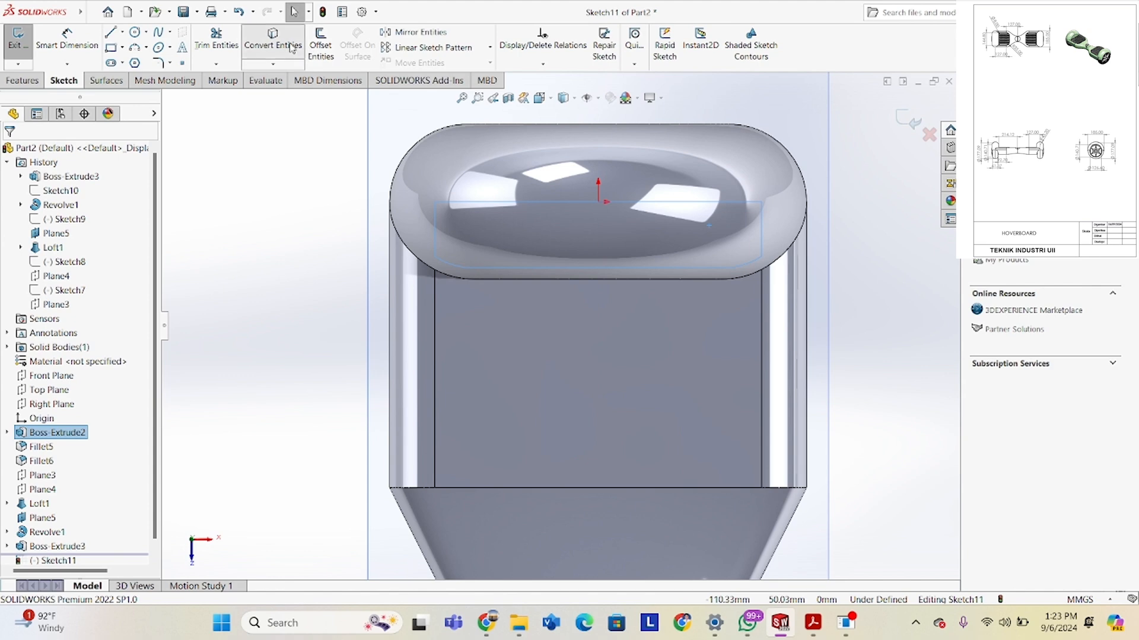
{"action": "scroll", "coordinate": [426, 180], "scroll_direction": "down", "scroll_amount": 3}
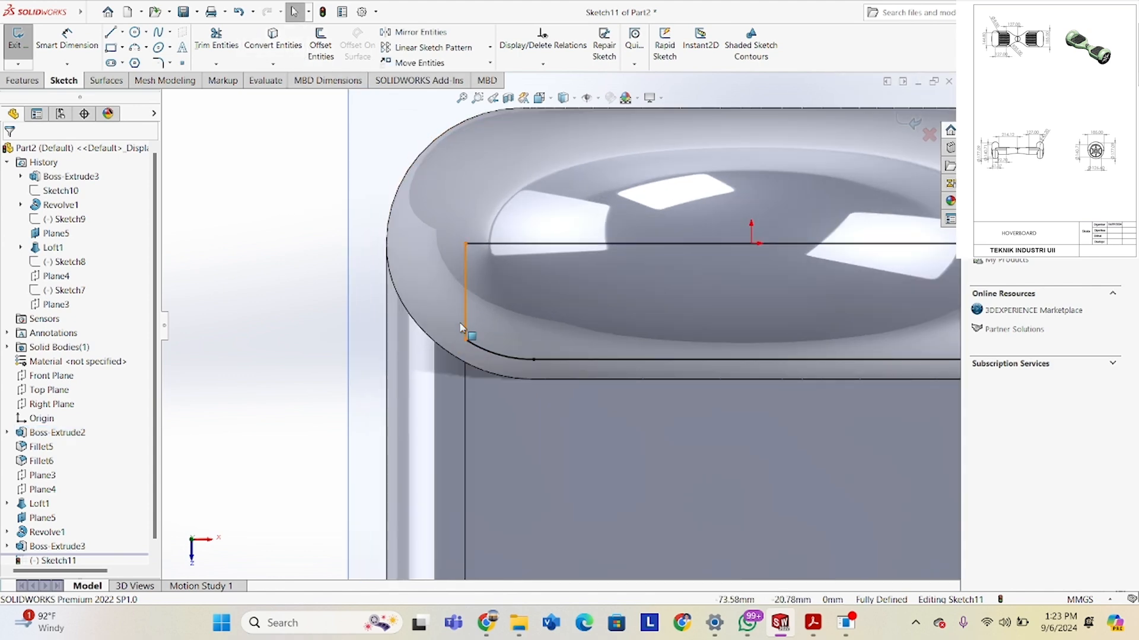
Create a planar section view parallel to the block's top face, offset slightly above it to cut the wheel cover.
{"action": "middle_click_drag", "start_coordinate": [456, 261], "coordinate": [806, 461]}
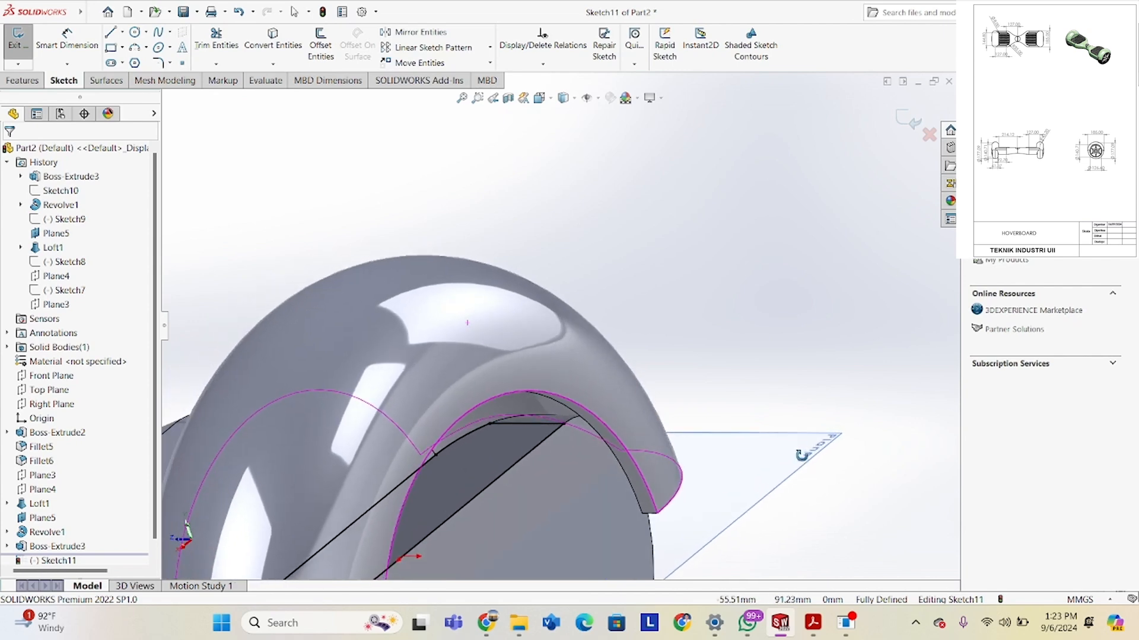
{"action": "left_click", "coordinate": [508, 98]}
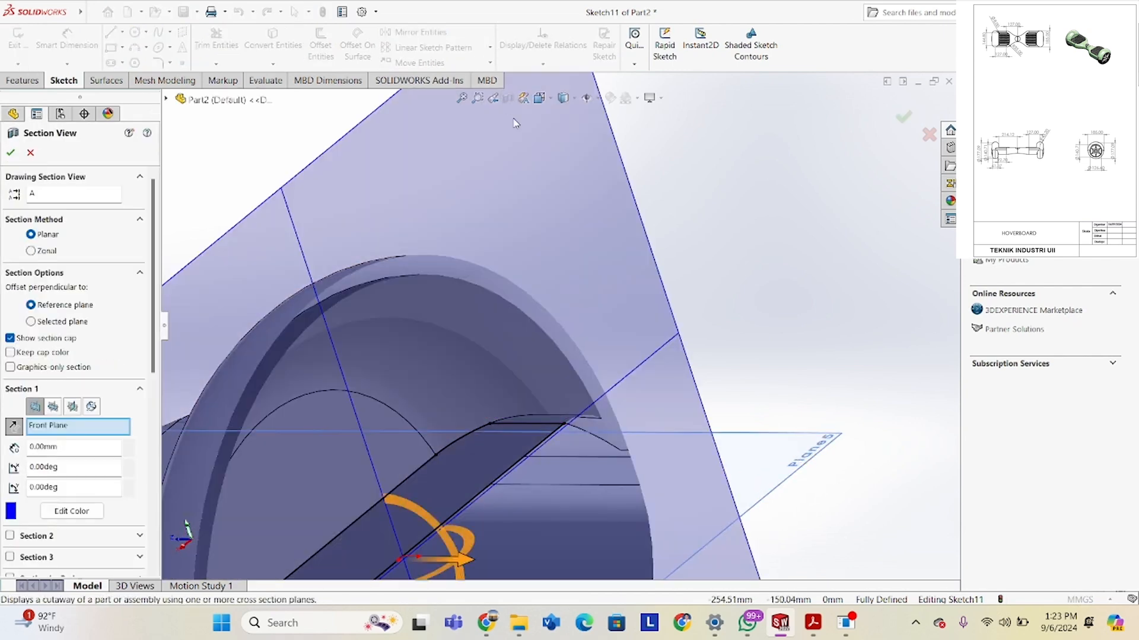
{"action": "scroll", "coordinate": [496, 396], "scroll_direction": "up", "scroll_amount": 5}
{"action": "left_click", "coordinate": [409, 405]}
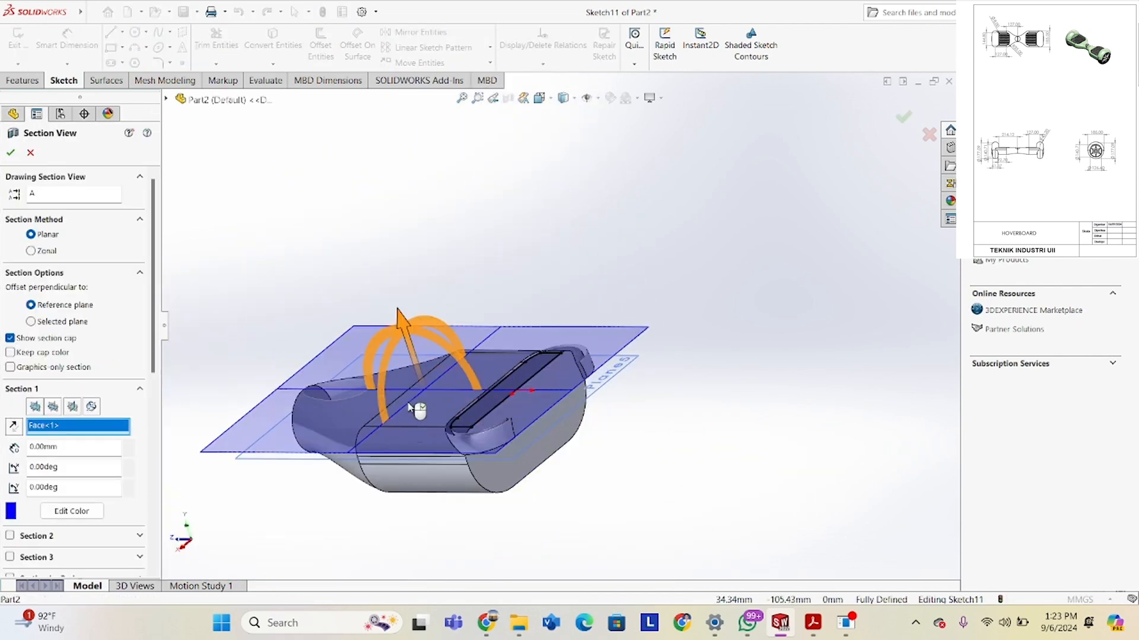
{"action": "left_click_drag", "start_coordinate": [396, 306], "coordinate": [393, 296]}
{"action": "left_click", "coordinate": [11, 153]}
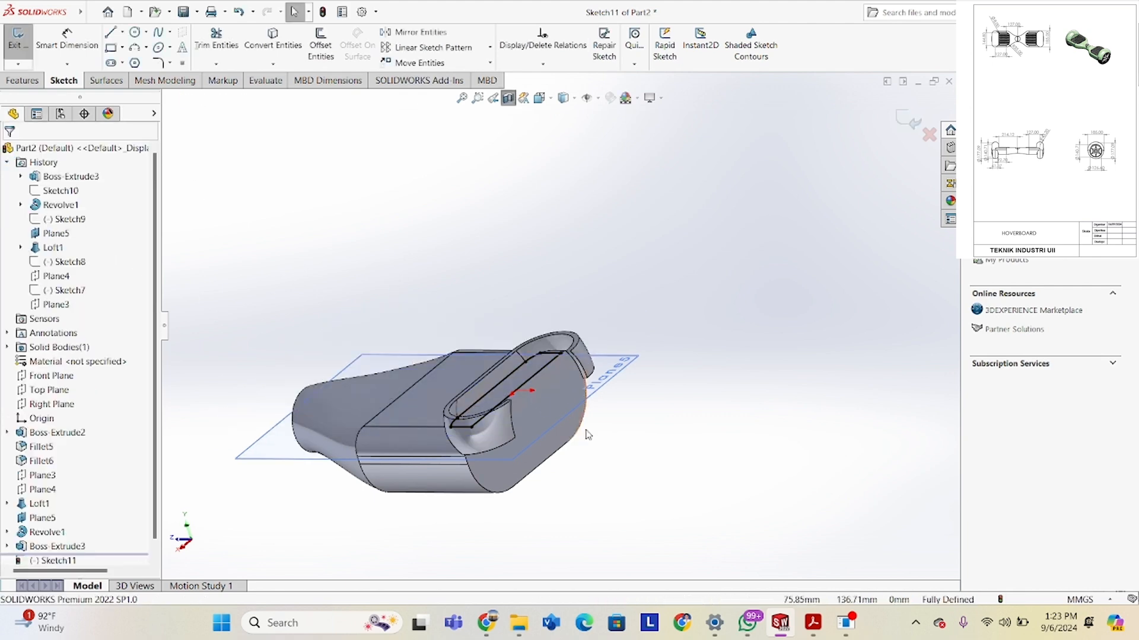
Draw a three-point spline along the cover's inner curve, from the converted outline's corner to the block's end edge.
{"action": "middle_click_drag", "start_coordinate": [585, 432], "coordinate": [599, 507]}
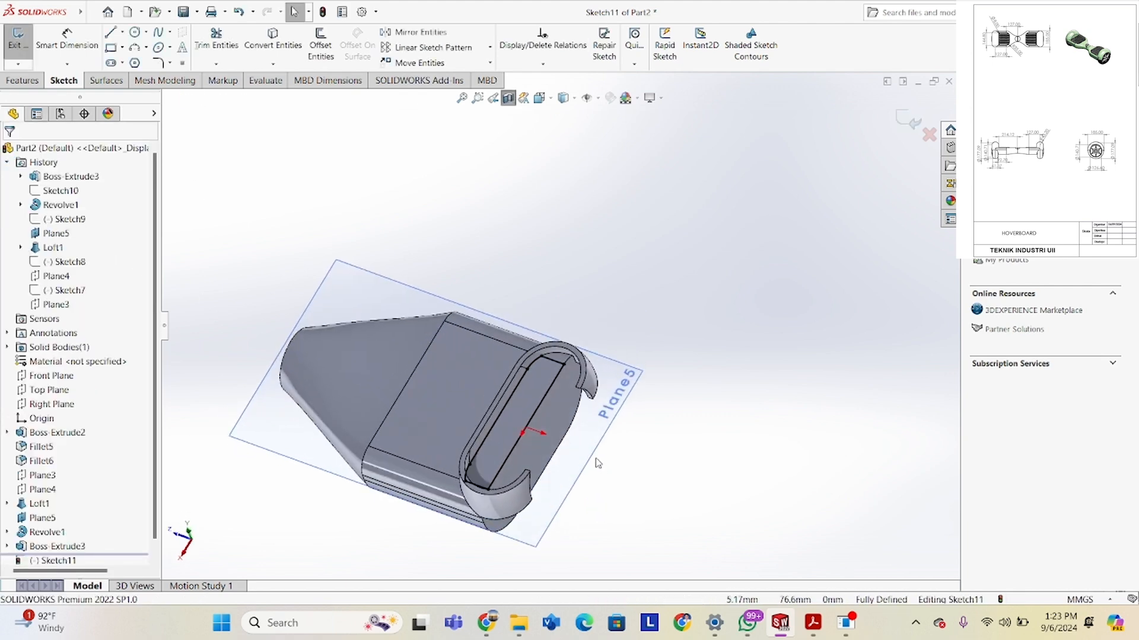
{"action": "key", "text": "space"}
{"action": "left_click", "coordinate": [428, 386]}
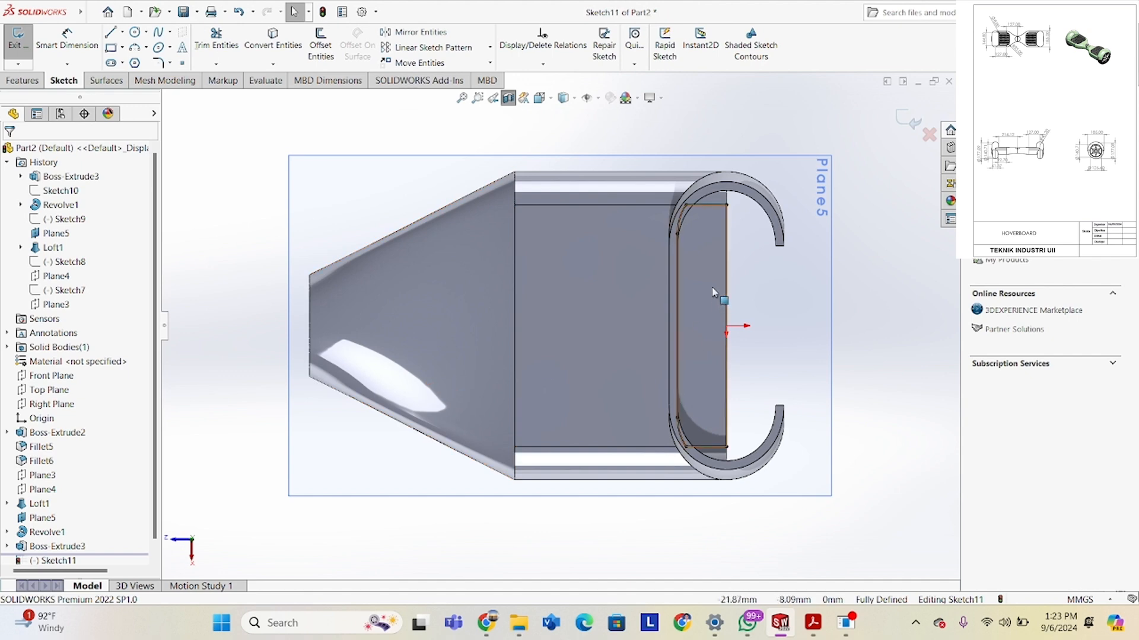
{"action": "scroll", "coordinate": [706, 223], "scroll_direction": "down", "scroll_amount": 5}
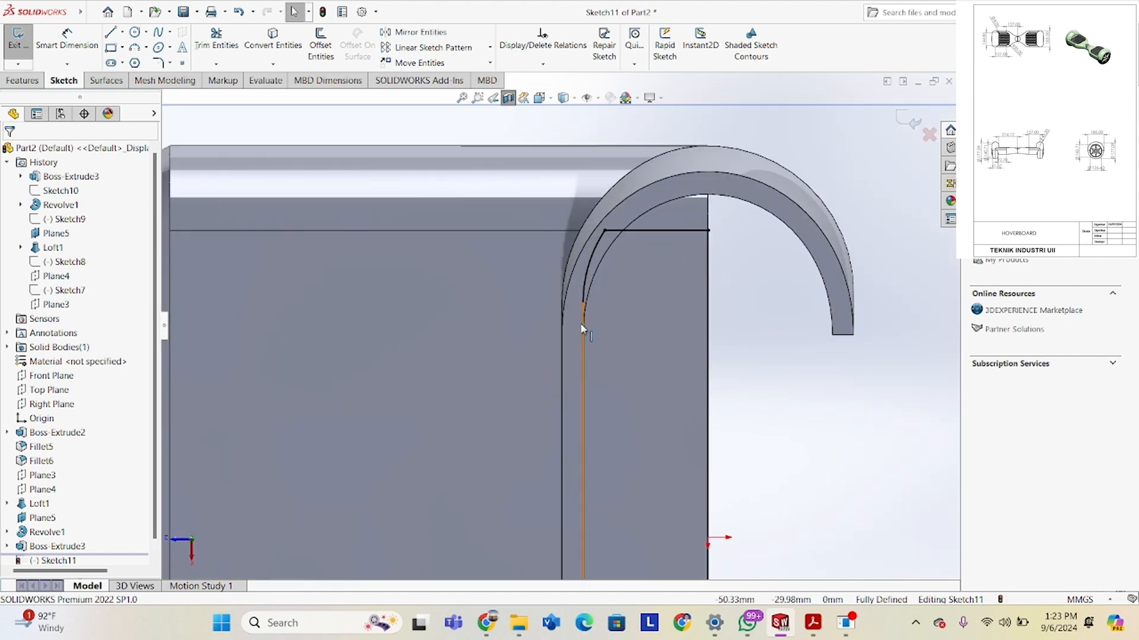
{"action": "left_click", "coordinate": [621, 275]}
{"action": "middle_click_drag", "start_coordinate": [619, 269], "coordinate": [629, 308]}
{"action": "middle_click_drag", "start_coordinate": [594, 237], "coordinate": [581, 203]}
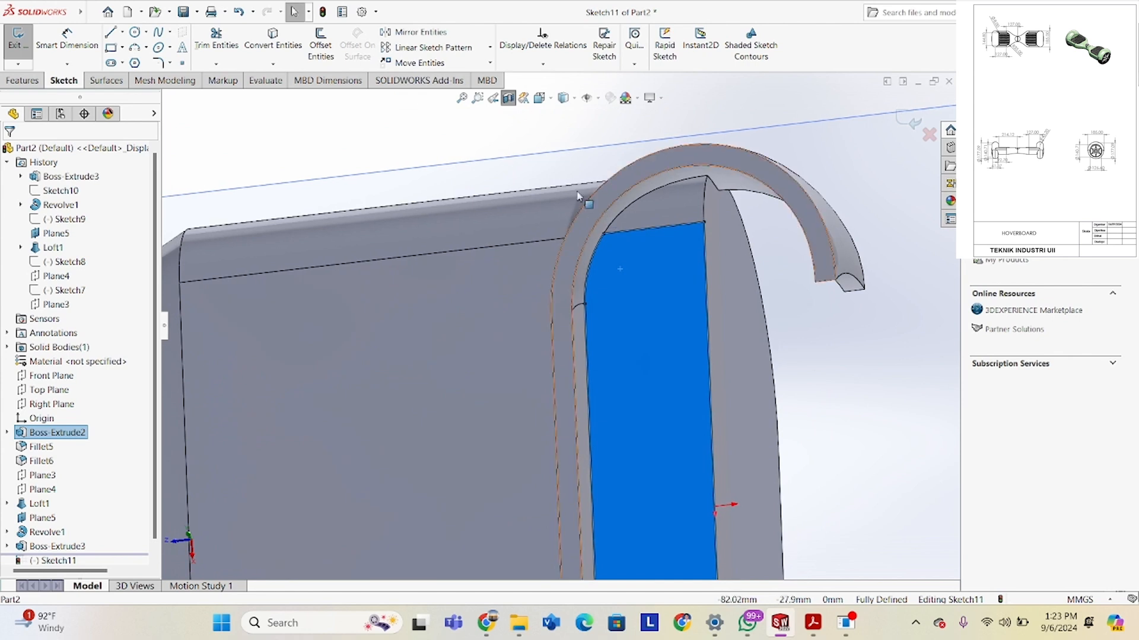
{"action": "left_click", "coordinate": [159, 32]}
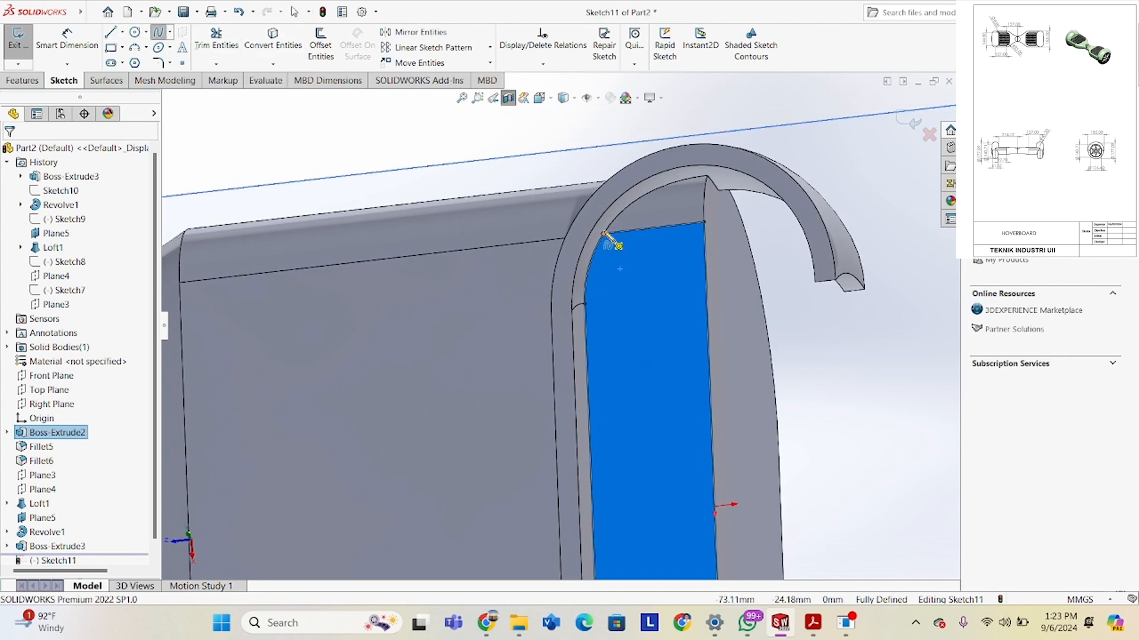
{"action": "left_click", "coordinate": [605, 232]}
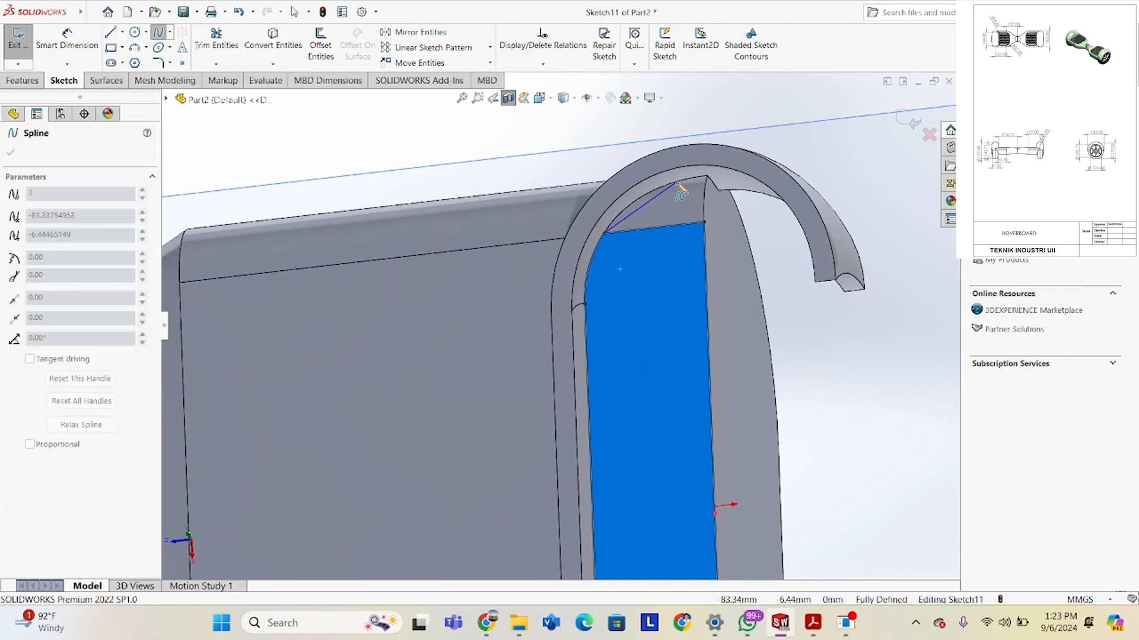
{"action": "left_click", "coordinate": [657, 190]}
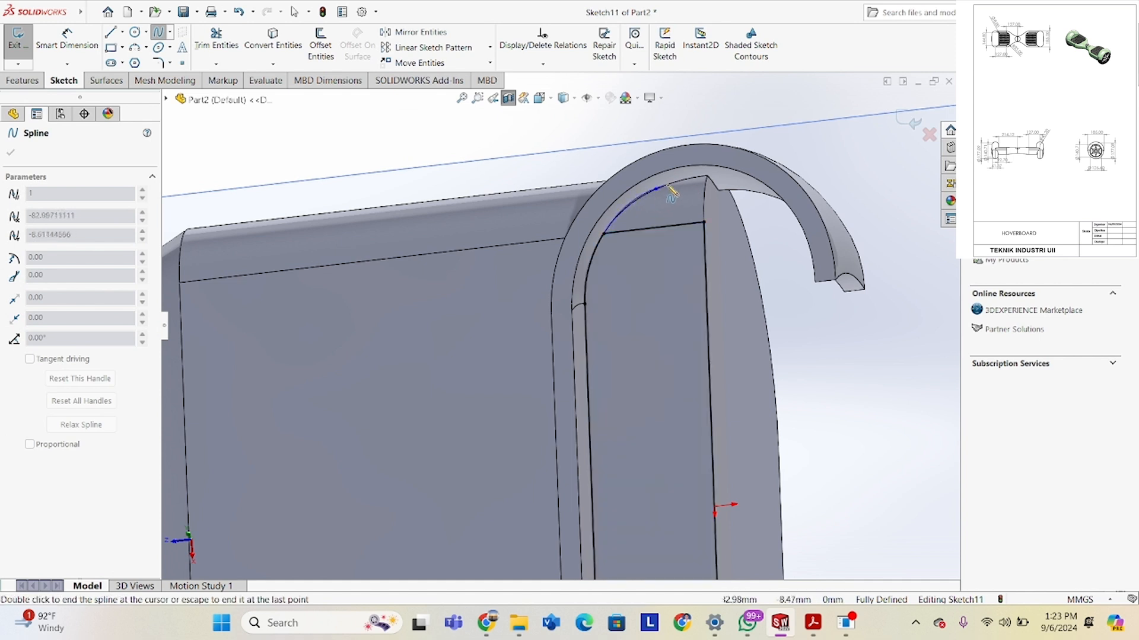
{"action": "double_click", "coordinate": [709, 177]}
{"action": "right_click", "coordinate": [711, 179]}
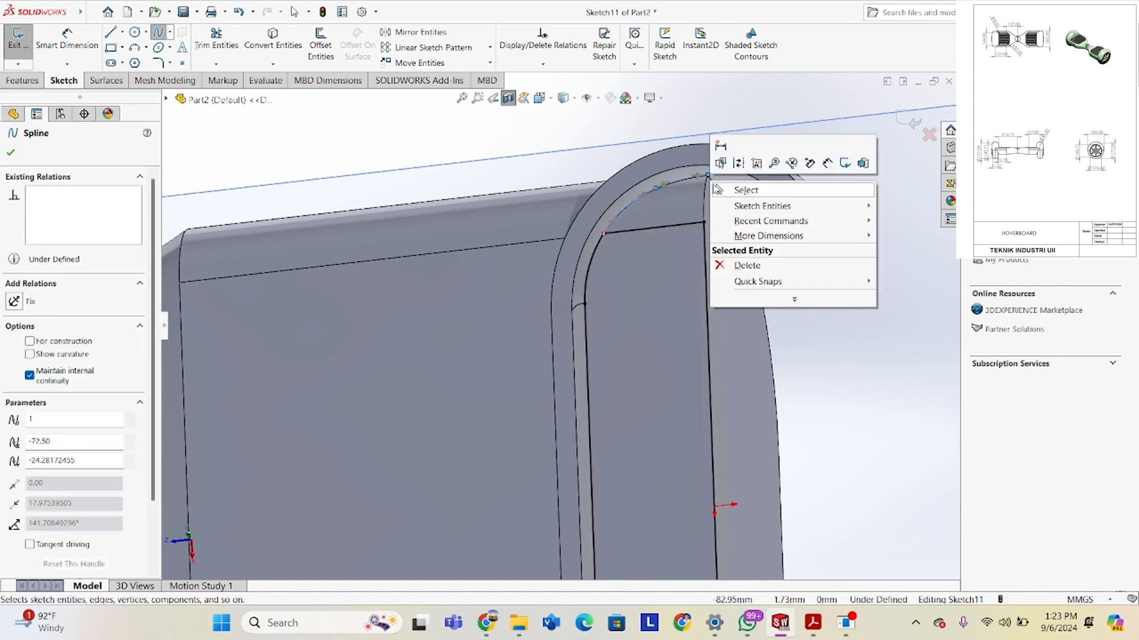
{"action": "left_click", "coordinate": [718, 189]}
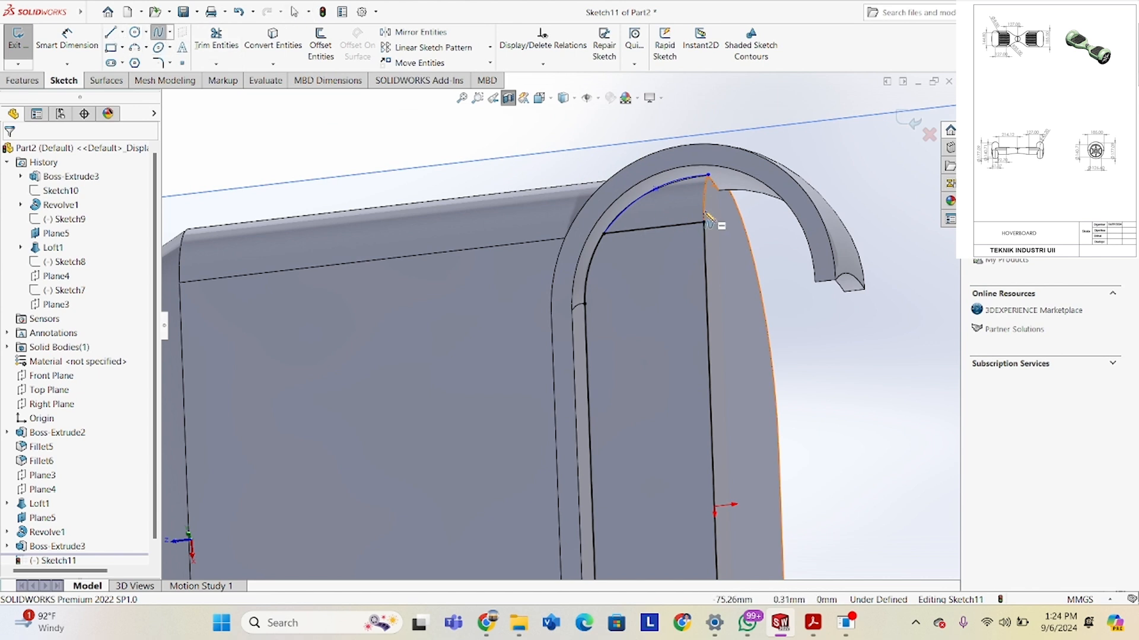
Draw a second spline along the block's end edge, joining the converted outline's outer corner to the first spline's end.
{"action": "left_click", "coordinate": [710, 177]}
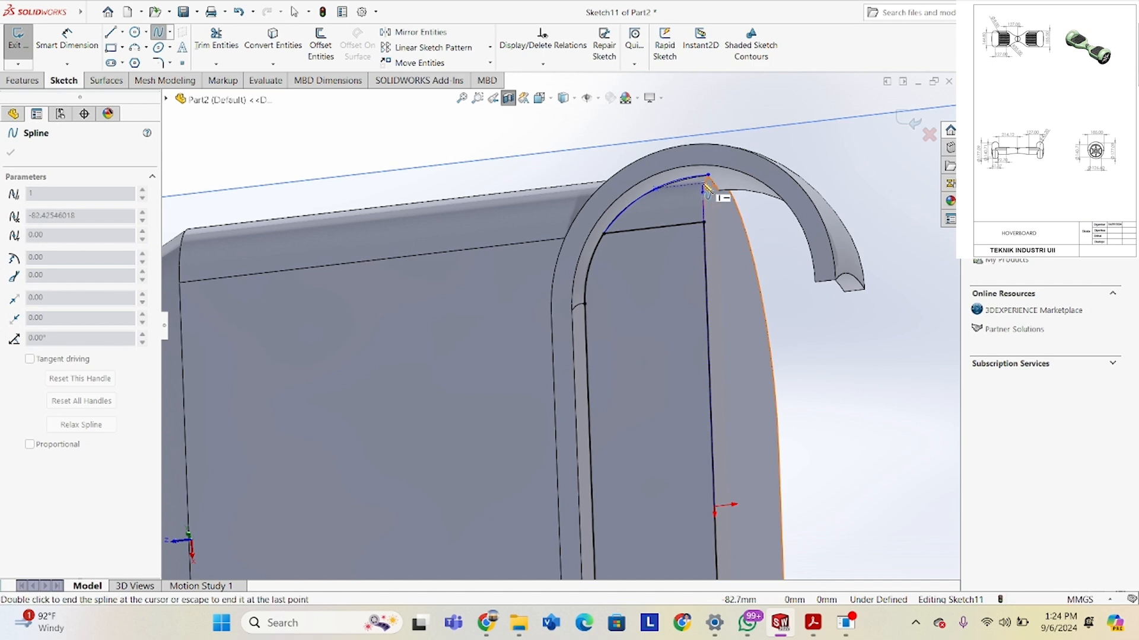
{"action": "right_click", "coordinate": [720, 195]}
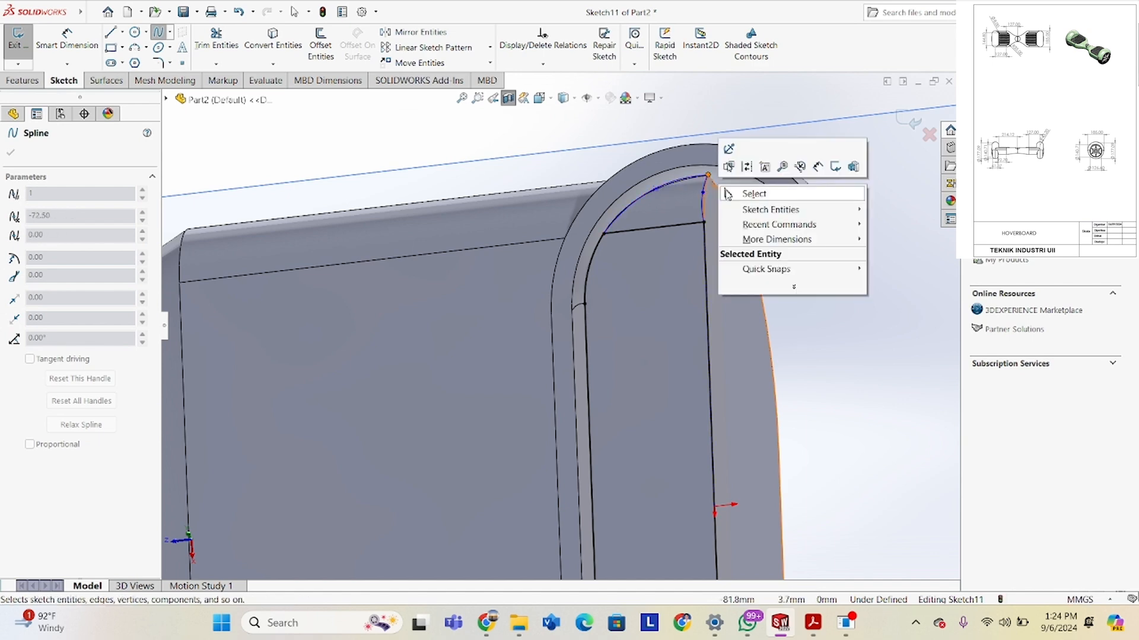
{"action": "left_click", "coordinate": [752, 190]}
Trim the converted line that separates the spline-bounded corner area from the rest of the profile.
{"action": "middle_click_drag", "start_coordinate": [673, 280], "coordinate": [545, 278]}
{"action": "scroll", "coordinate": [545, 279], "scroll_direction": "down", "scroll_amount": 3}
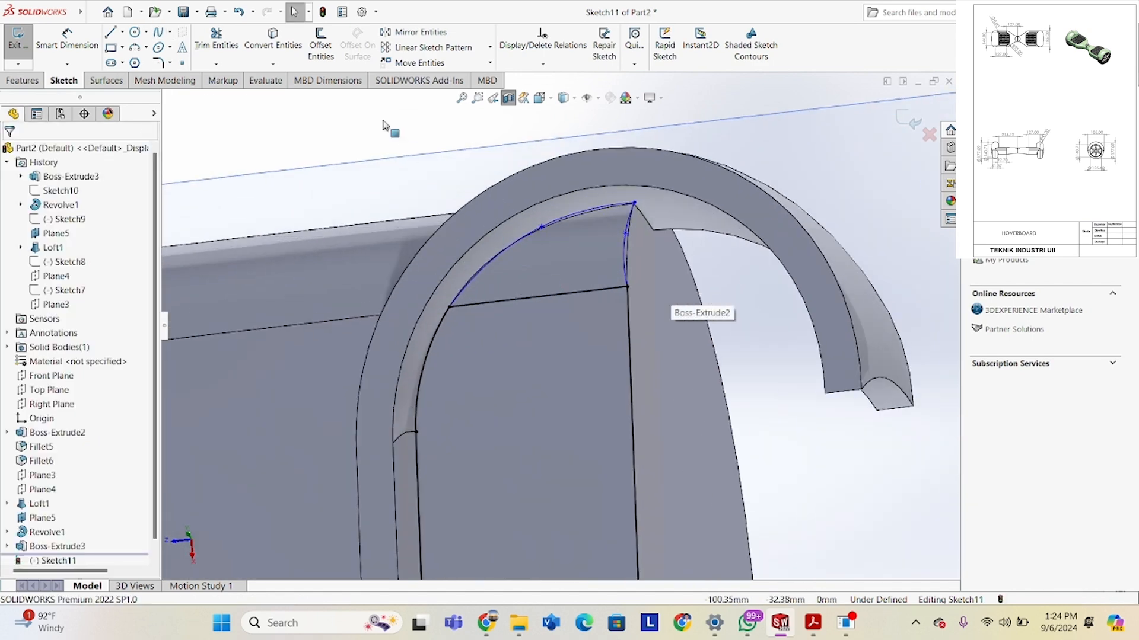
{"action": "left_click", "coordinate": [216, 39]}
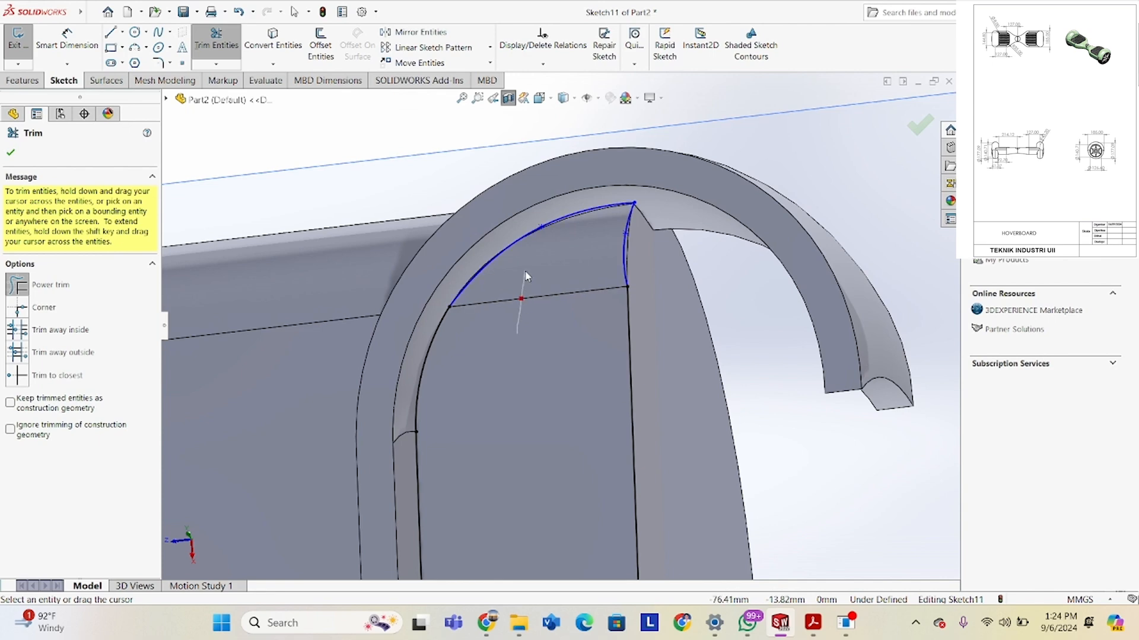
{"action": "left_click", "coordinate": [10, 153]}
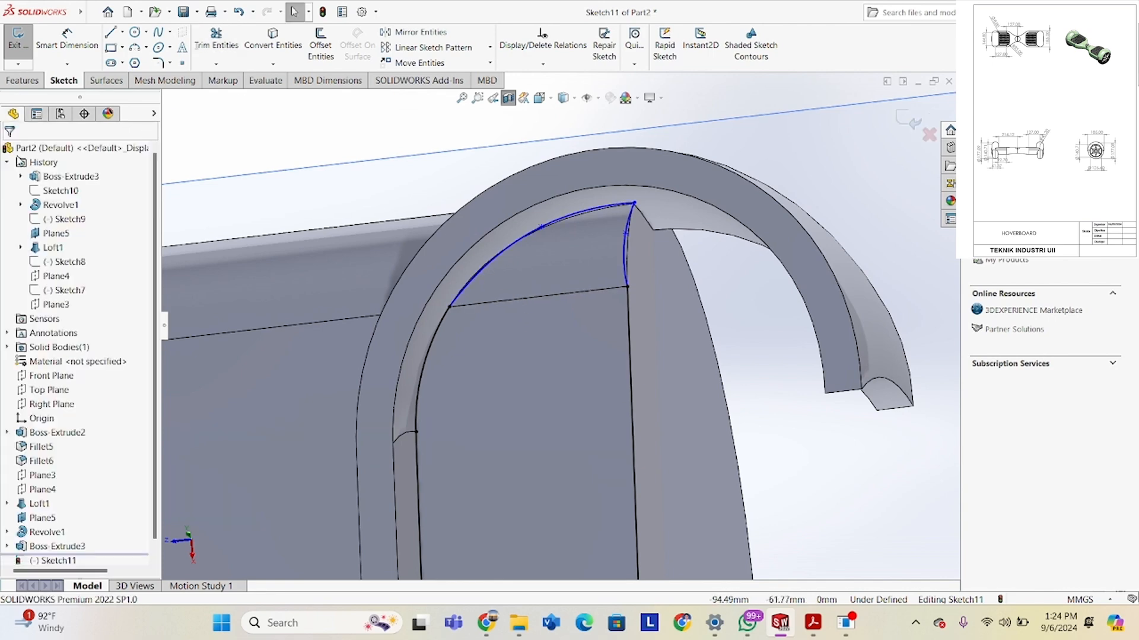
Draw a three-point spline along the cover's inner curve at the opposite corner, from the converted outline's corner to the block's end edge.
{"action": "left_click", "coordinate": [216, 39]}
{"action": "scroll", "coordinate": [574, 393], "scroll_direction": "up", "scroll_amount": 4}
{"action": "scroll", "coordinate": [574, 418], "scroll_direction": "up", "scroll_amount": 3}
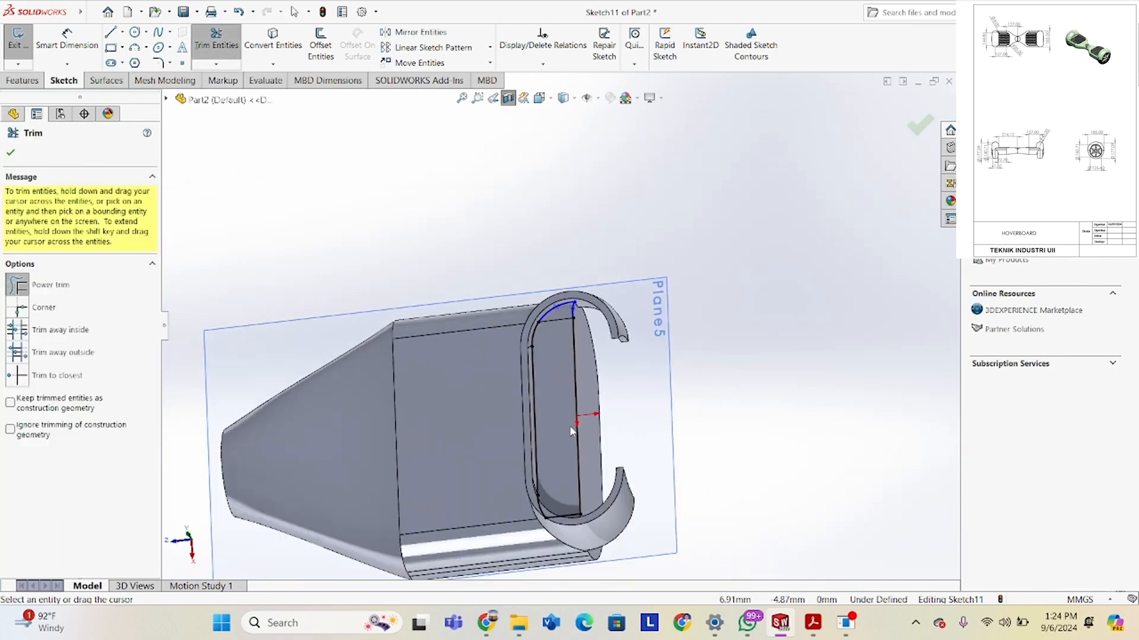
{"action": "scroll", "coordinate": [572, 431], "scroll_direction": "down", "scroll_amount": 3}
{"action": "middle_click_drag", "start_coordinate": [572, 414], "coordinate": [580, 485]}
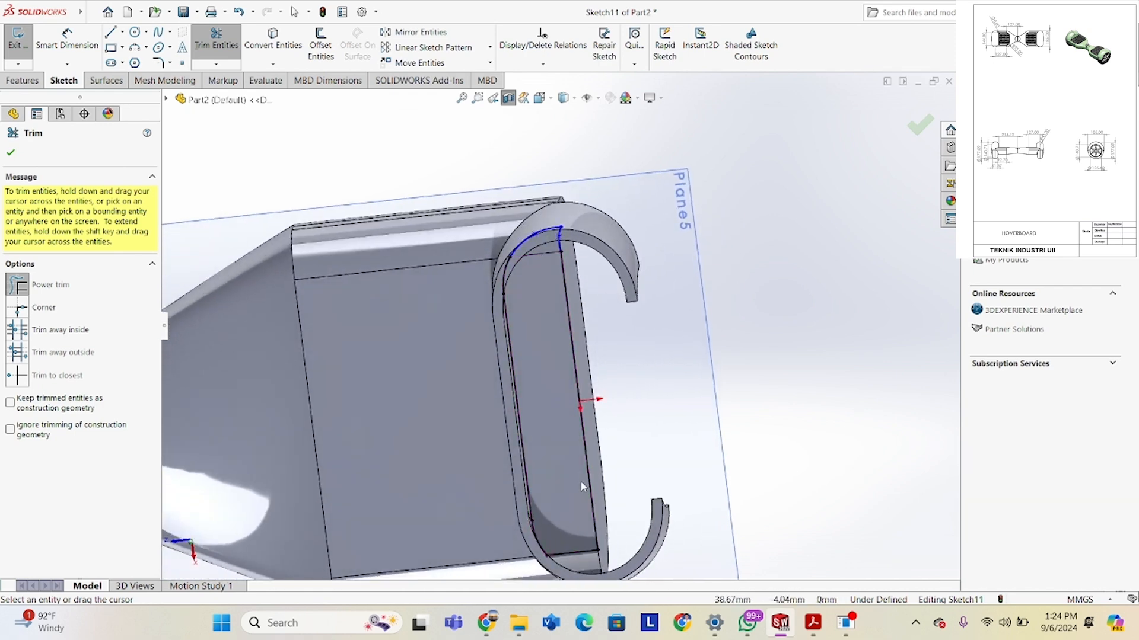
{"action": "key", "text": "space"}
{"action": "left_click", "coordinate": [485, 466]}
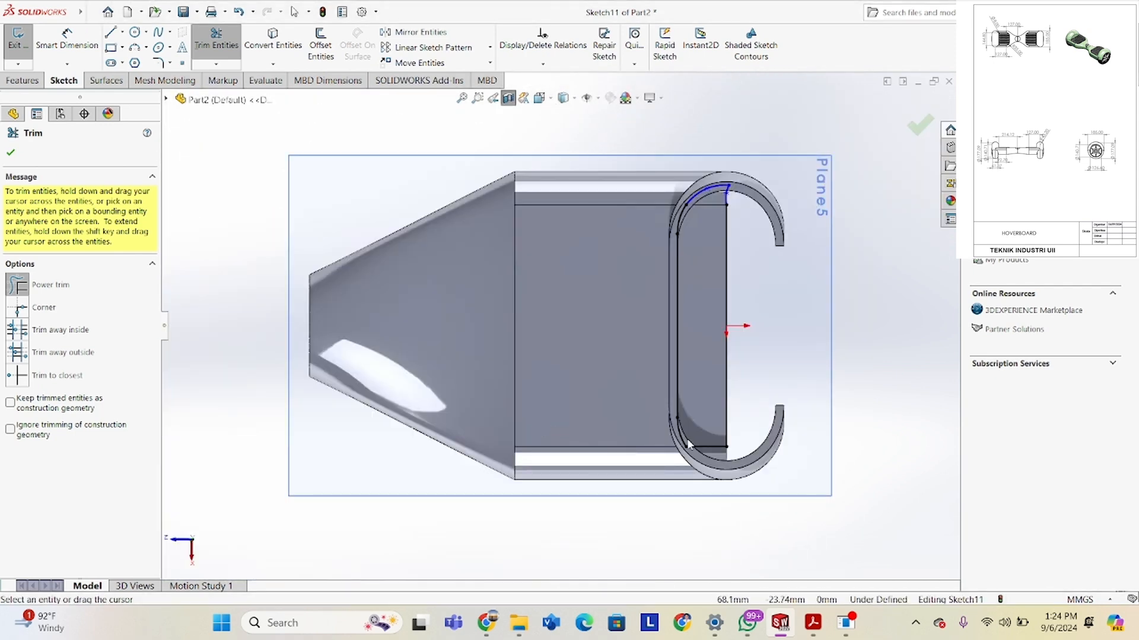
{"action": "scroll", "coordinate": [687, 445], "scroll_direction": "down", "scroll_amount": 5}
{"action": "middle_click_drag", "start_coordinate": [674, 434], "coordinate": [651, 486]}
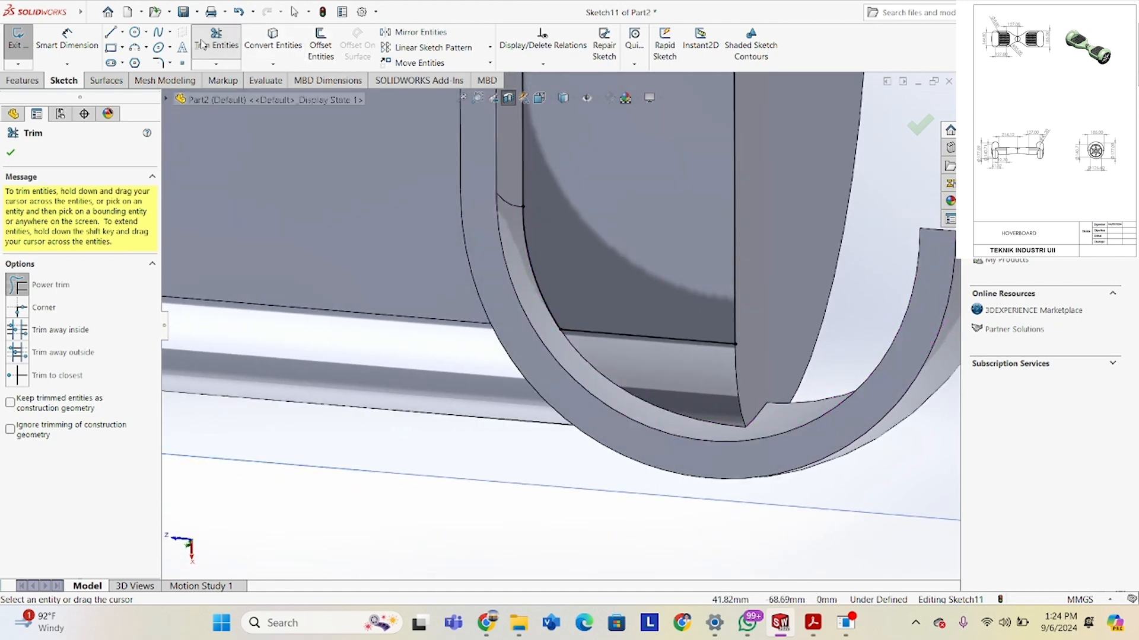
{"action": "key", "text": "Escape"}
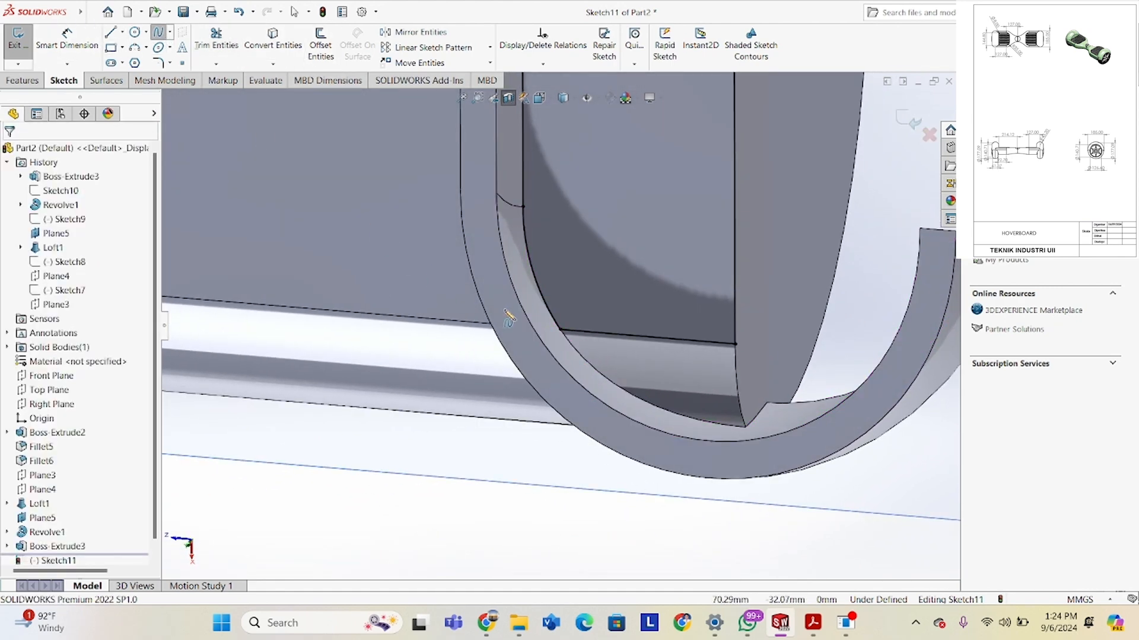
{"action": "left_click", "coordinate": [561, 330]}
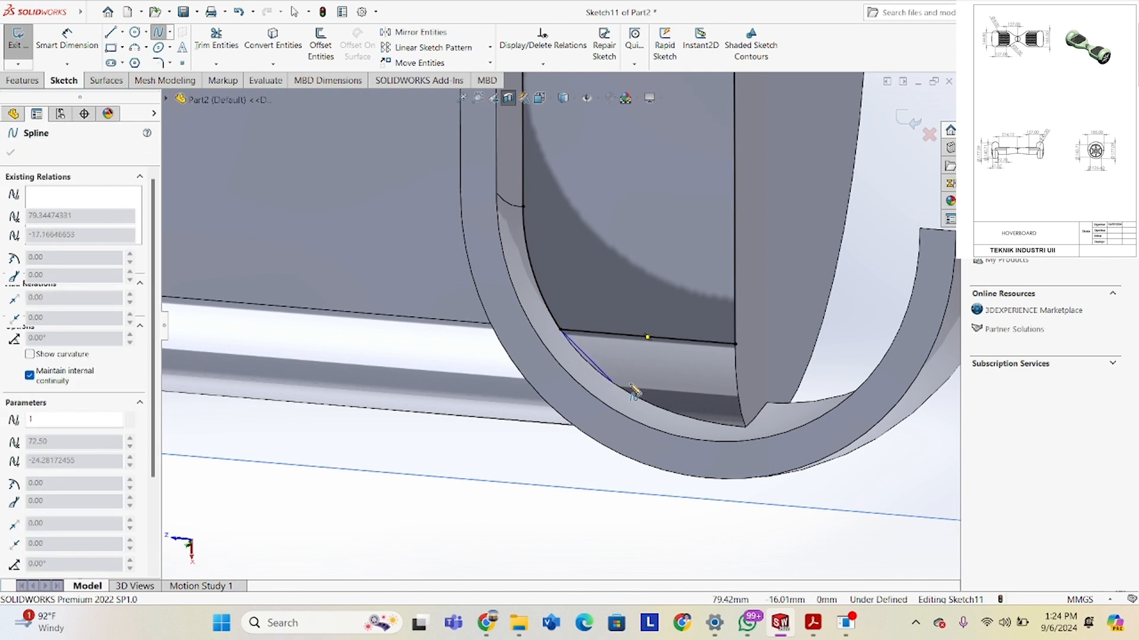
{"action": "left_click", "coordinate": [643, 400]}
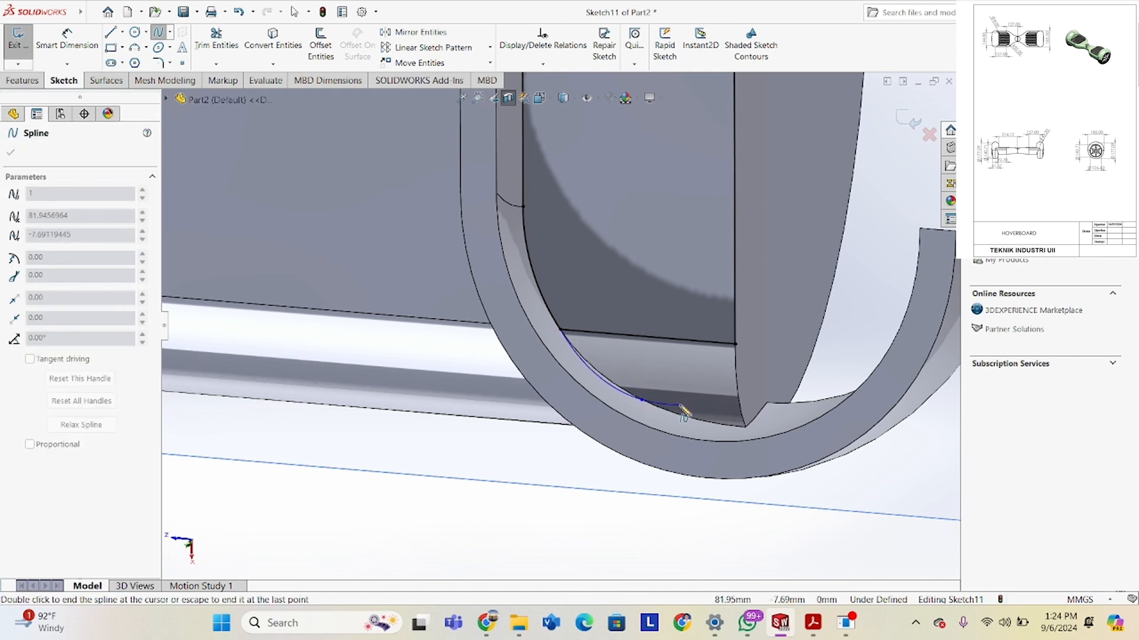
{"action": "double_click", "coordinate": [746, 428]}
{"action": "right_click", "coordinate": [758, 359]}
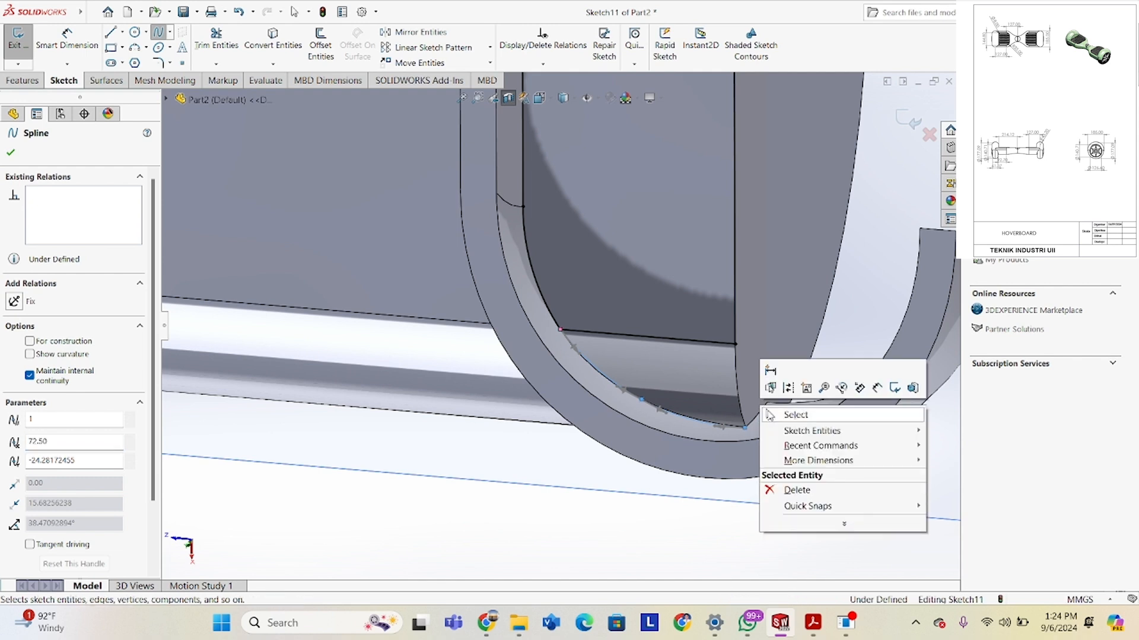
{"action": "left_click", "coordinate": [789, 412]}
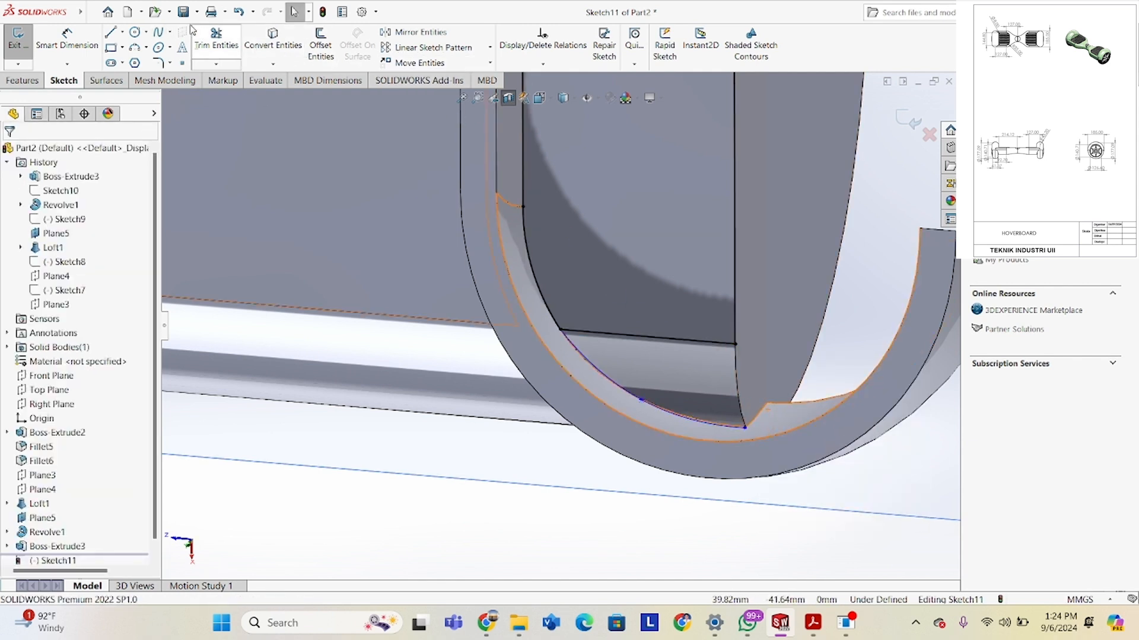
Draw a spline along the block's end edge at this corner, joining the converted outline's outer corner to the inner-curve spline's end.
{"action": "left_click", "coordinate": [736, 344]}
{"action": "left_click", "coordinate": [737, 388]}
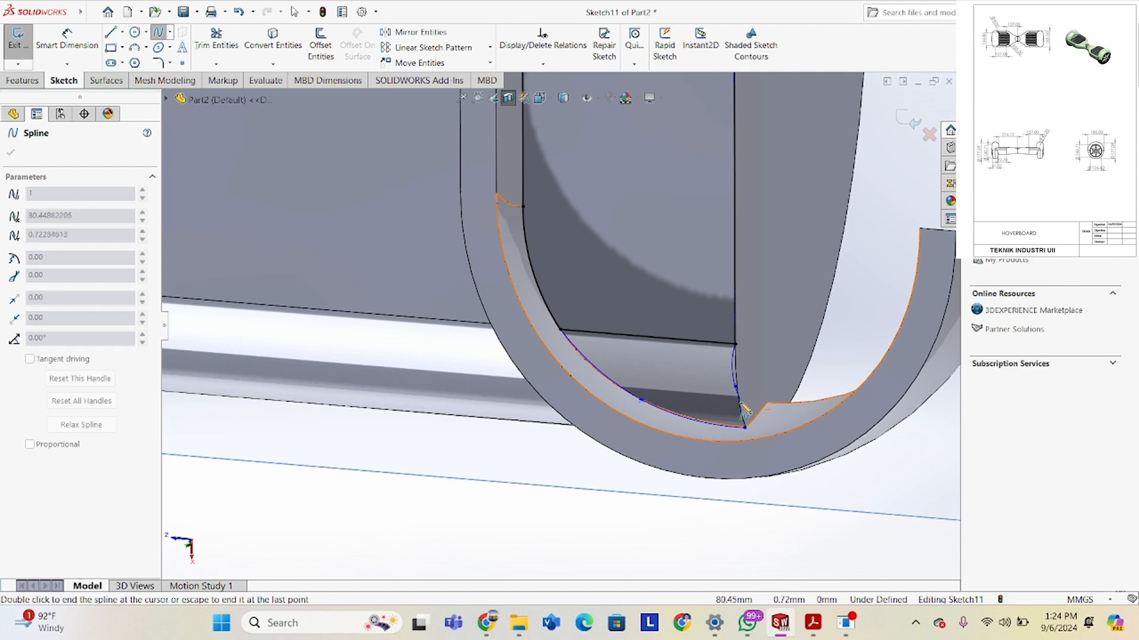
{"action": "right_click", "coordinate": [751, 396]}
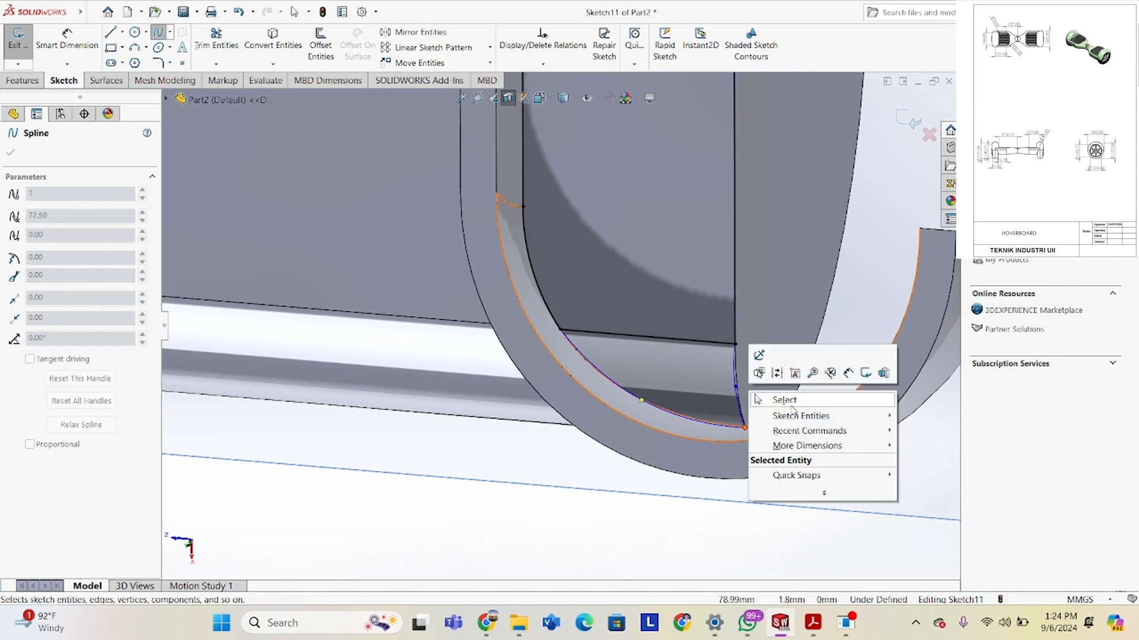
{"action": "left_click", "coordinate": [789, 408]}
Trim the converted line between the two new splines and the main profile so the area becomes one region.
{"action": "left_click", "coordinate": [197, 15]}
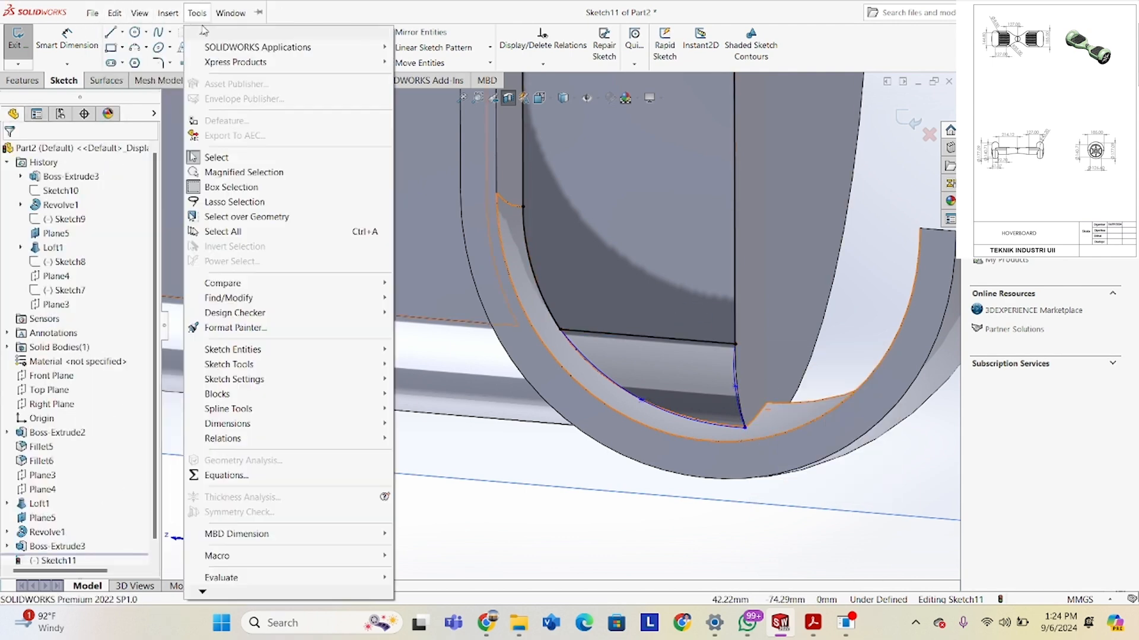
{"action": "mouse_move", "coordinate": [172, 16]}
{"action": "left_click", "coordinate": [146, 111]}
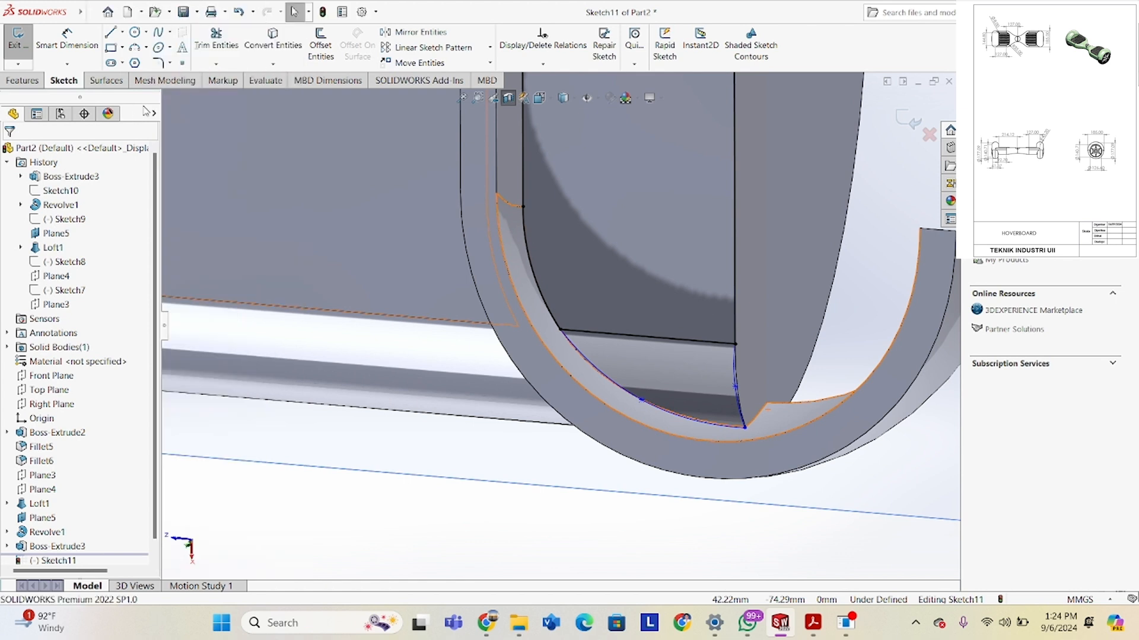
{"action": "left_click", "coordinate": [209, 59]}
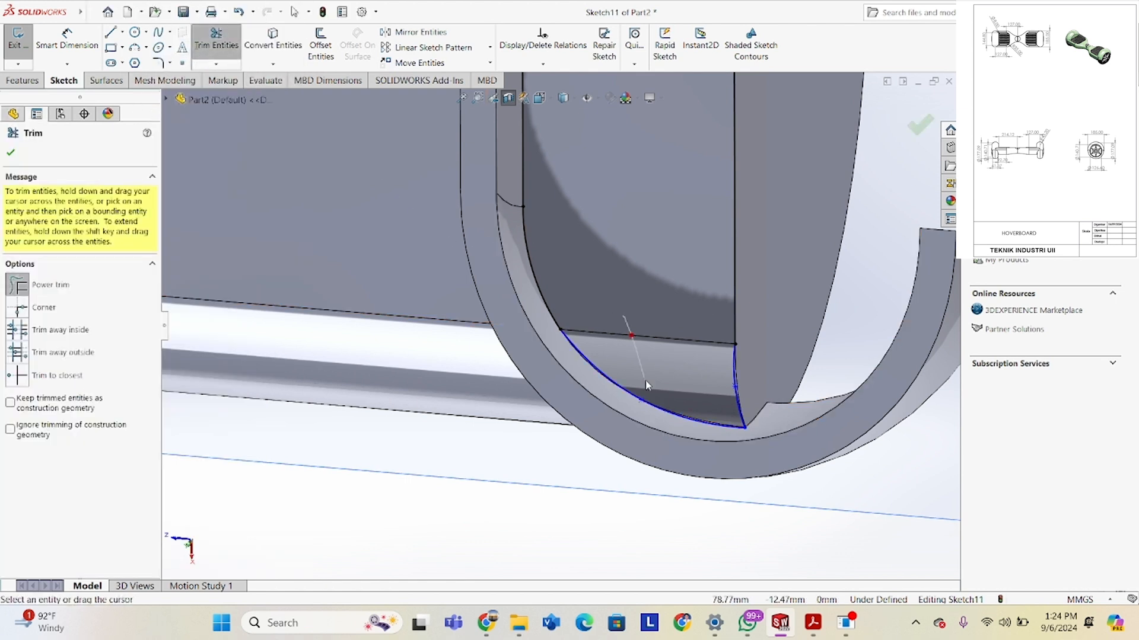
{"action": "left_click", "coordinate": [10, 153]}
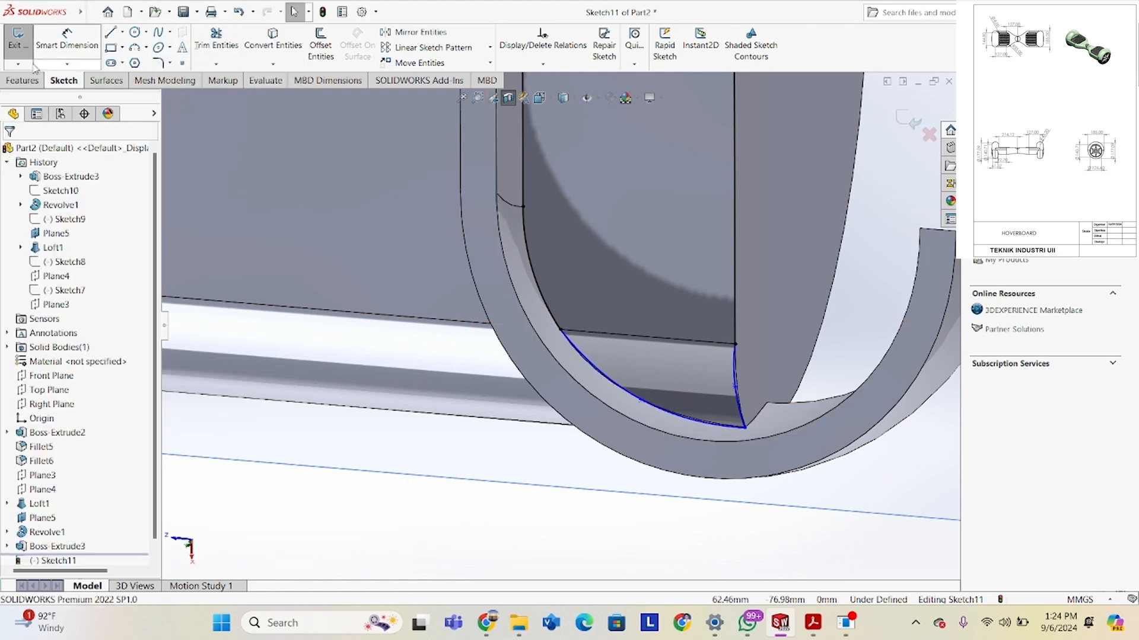
Cut-extrude the closed profile through the block with a blind depth of 127 mm, keeping all resulting bodies.
{"action": "left_click", "coordinate": [23, 80]}
{"action": "left_click", "coordinate": [209, 37]}
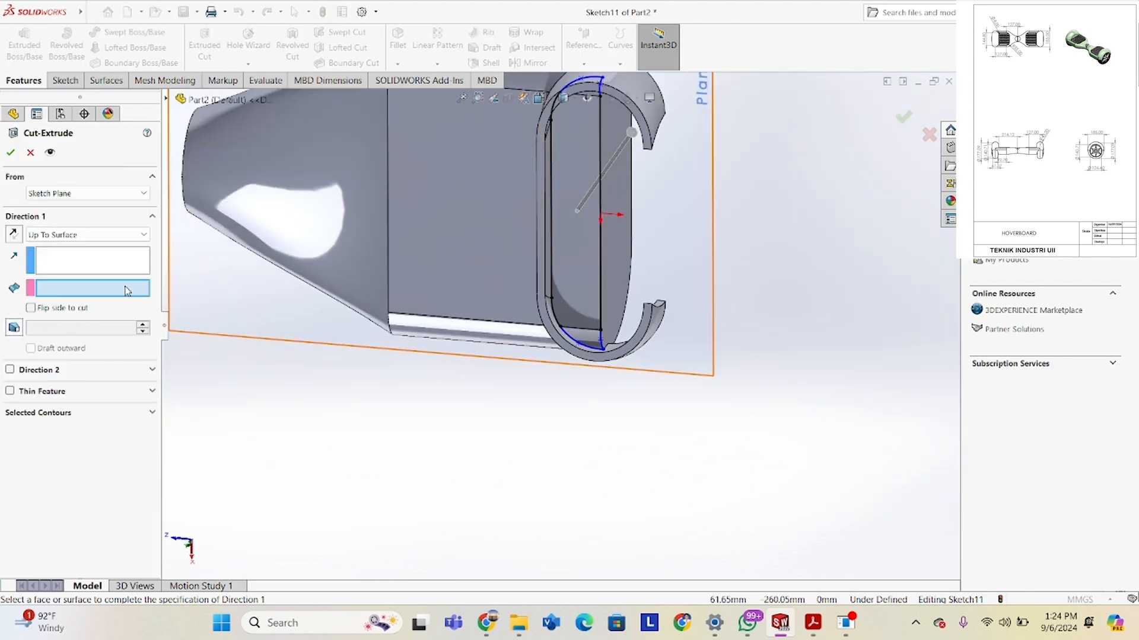
{"action": "left_click", "coordinate": [101, 237]}
{"action": "left_click", "coordinate": [53, 249]}
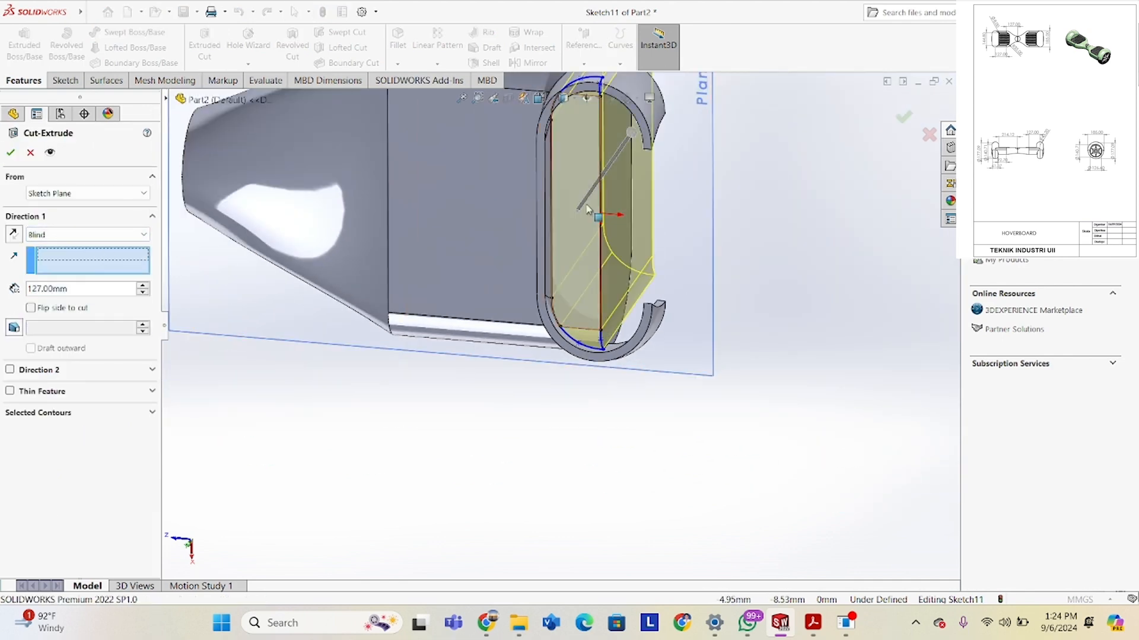
{"action": "middle_click_drag", "start_coordinate": [595, 191], "coordinate": [620, 190]}
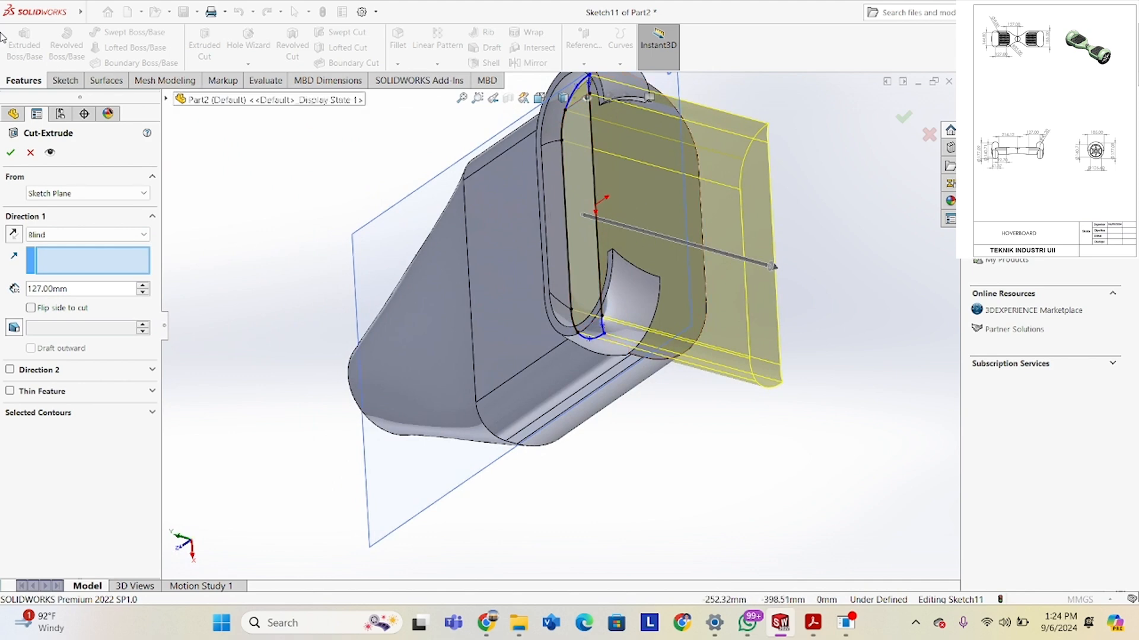
{"action": "left_click", "coordinate": [10, 153]}
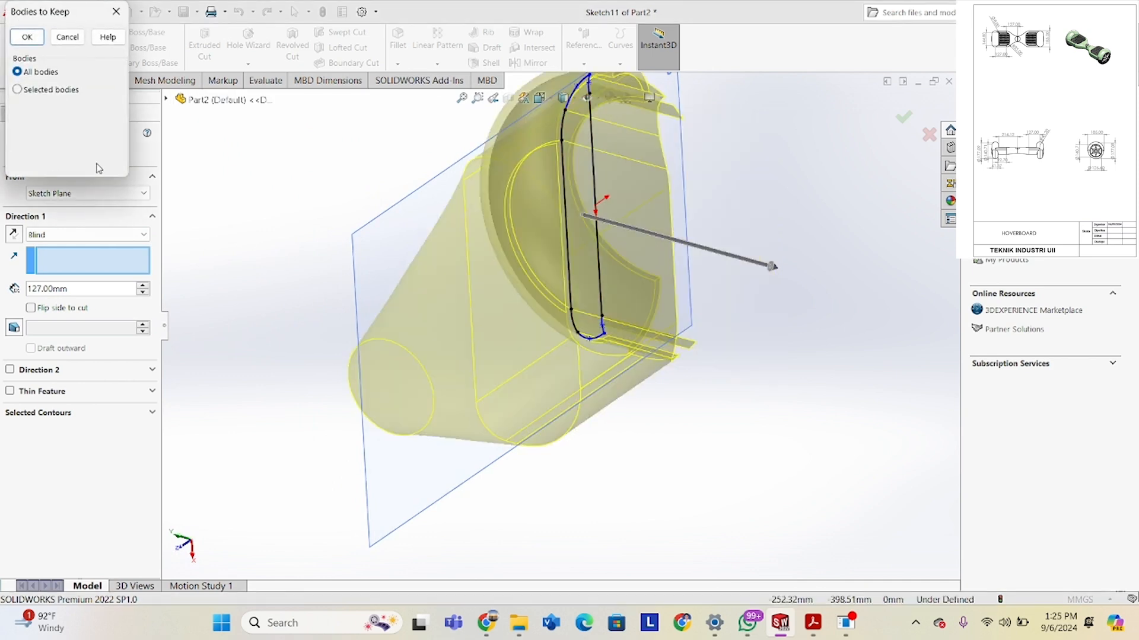
{"action": "left_click", "coordinate": [26, 38]}
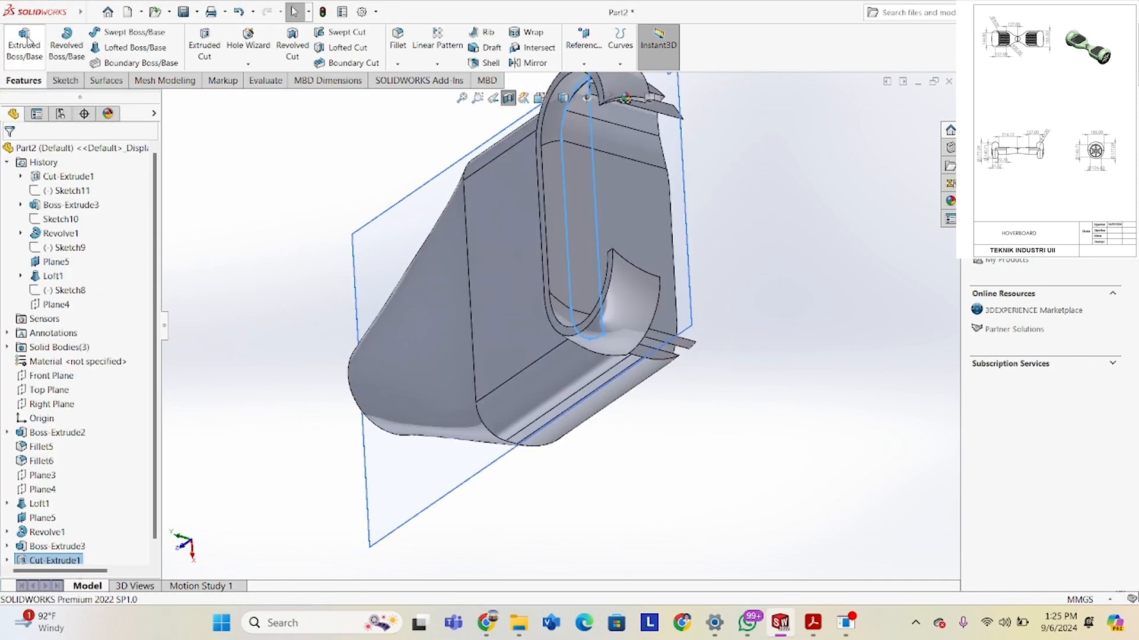
Turn off the section view and inspect the thin slivers left at the sides of the wheel cut.
{"action": "middle_click_drag", "start_coordinate": [540, 271], "coordinate": [396, 267]}
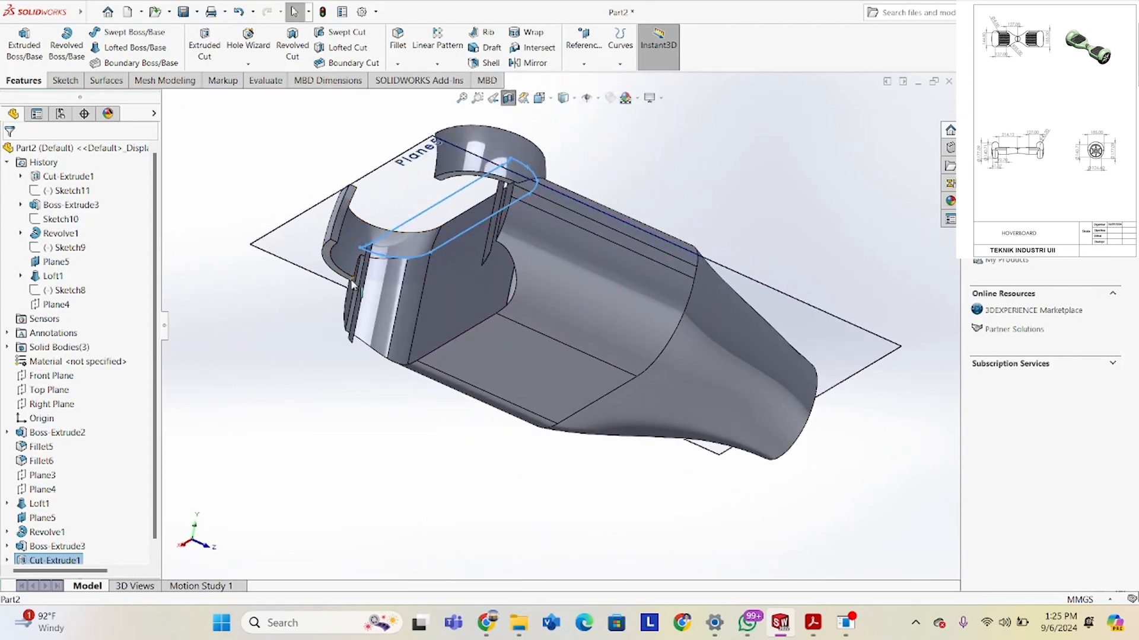
{"action": "scroll", "coordinate": [397, 297], "scroll_direction": "down", "scroll_amount": 3}
{"action": "left_click", "coordinate": [250, 141]}
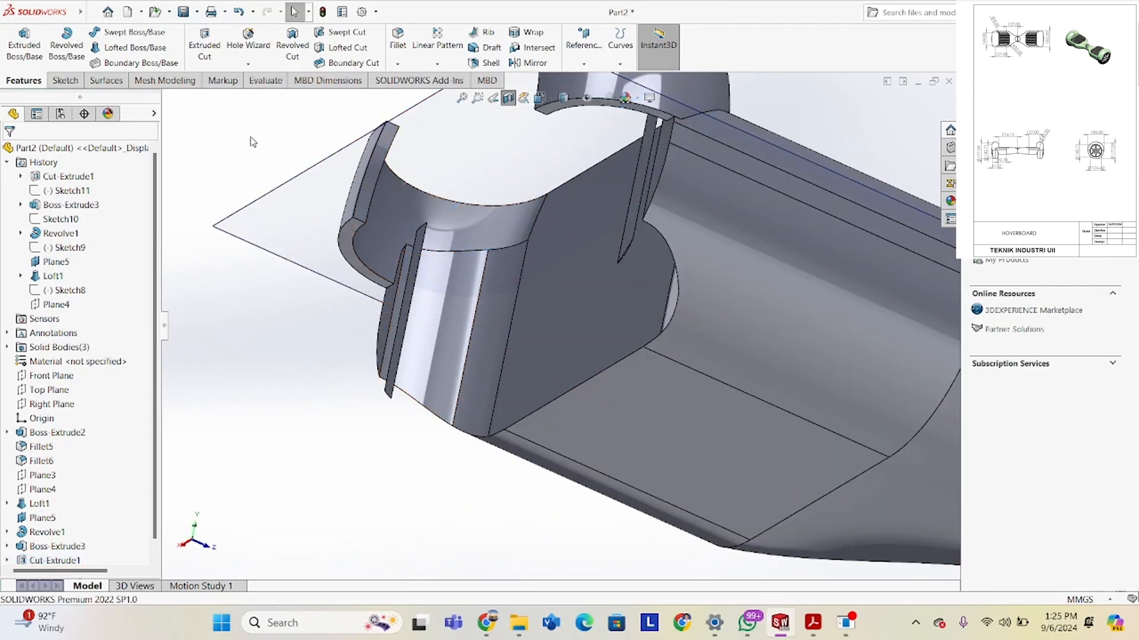
{"action": "left_click", "coordinate": [508, 99]}
{"action": "middle_click_drag", "start_coordinate": [458, 193], "coordinate": [403, 338]}
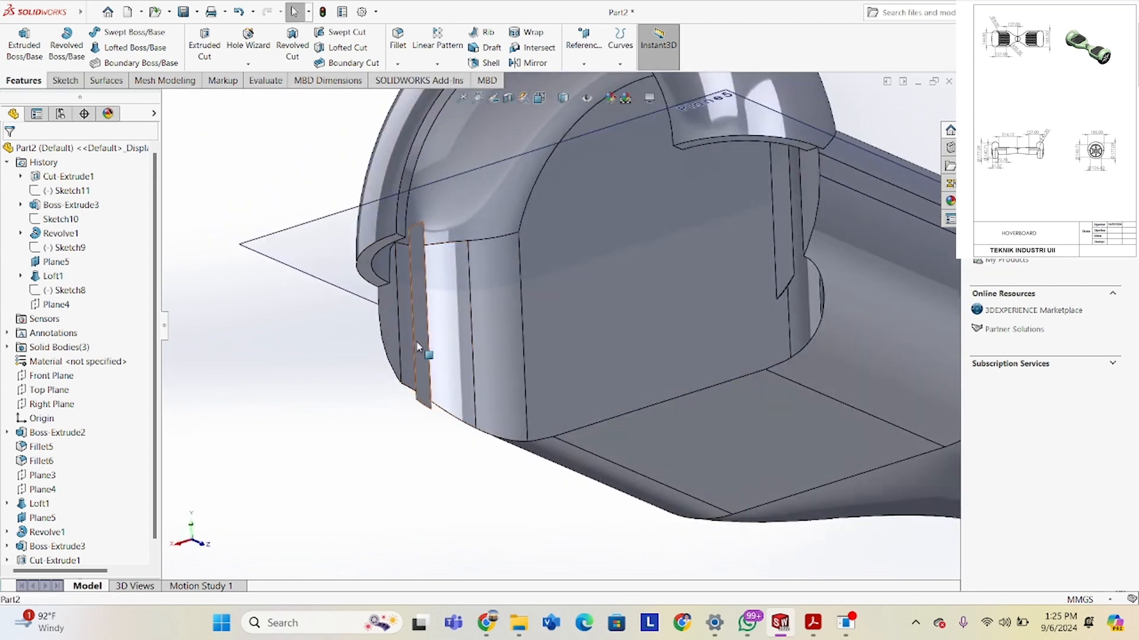
Start a sketch on the end face of one leftover sliver and convert the face's outline into sketch lines.
{"action": "left_click", "coordinate": [418, 347]}
{"action": "right_click", "coordinate": [422, 333]}
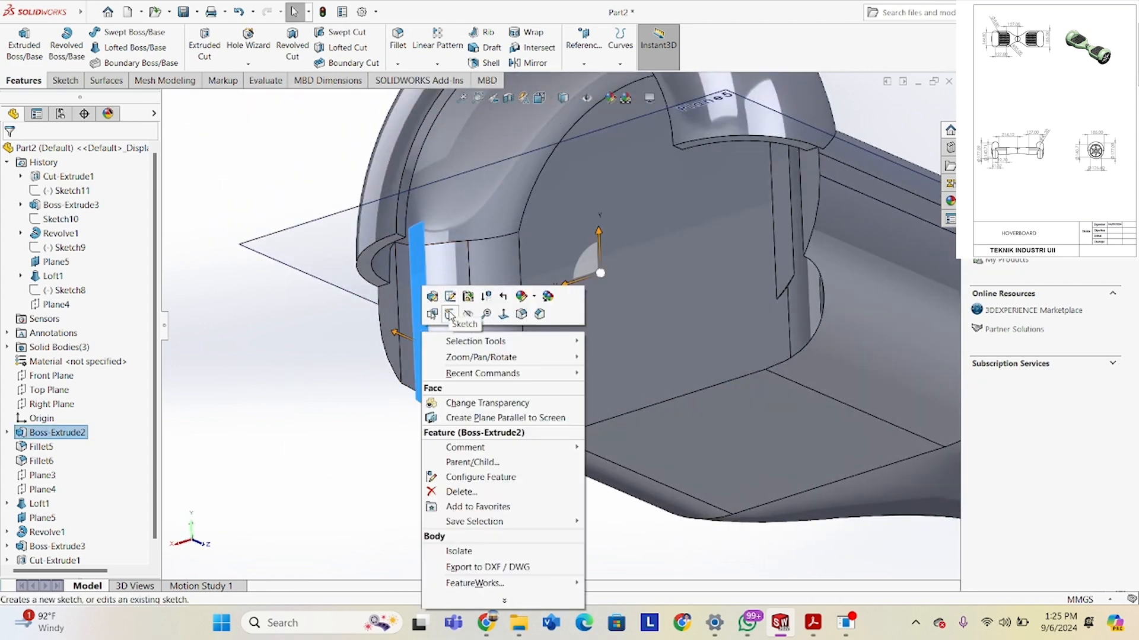
{"action": "left_click", "coordinate": [449, 314]}
{"action": "left_click", "coordinate": [322, 50]}
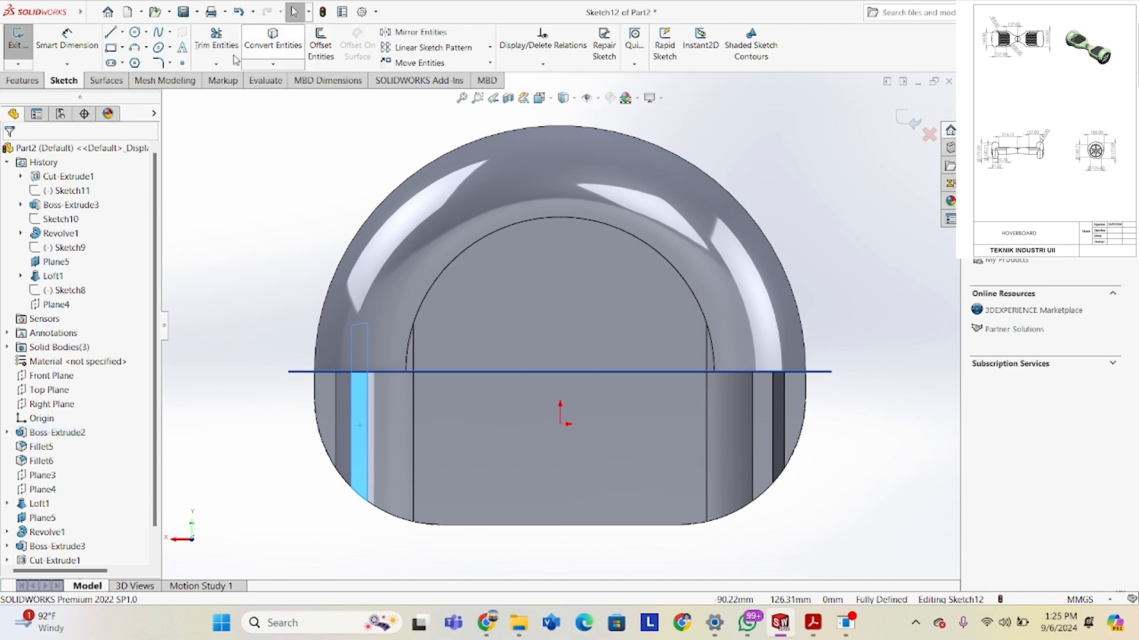
Remove the leftover sliver by cut-extruding its converted outline with a blind depth of 2 mm.
{"action": "left_click", "coordinate": [22, 80]}
{"action": "left_click", "coordinate": [30, 50]}
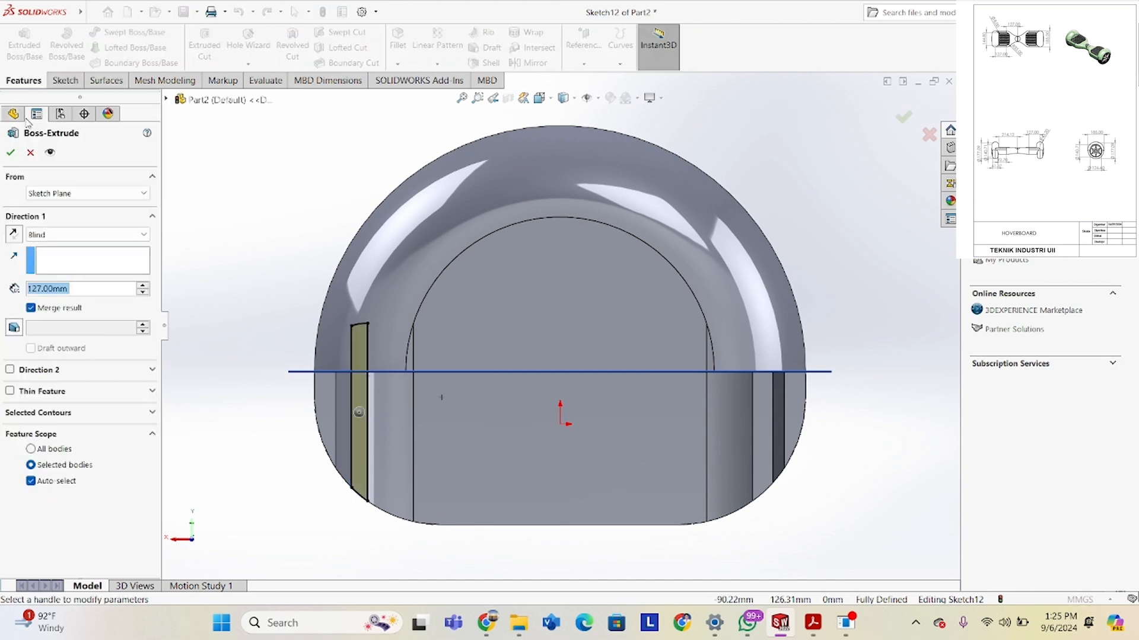
{"action": "left_click", "coordinate": [30, 153]}
{"action": "left_click", "coordinate": [204, 44]}
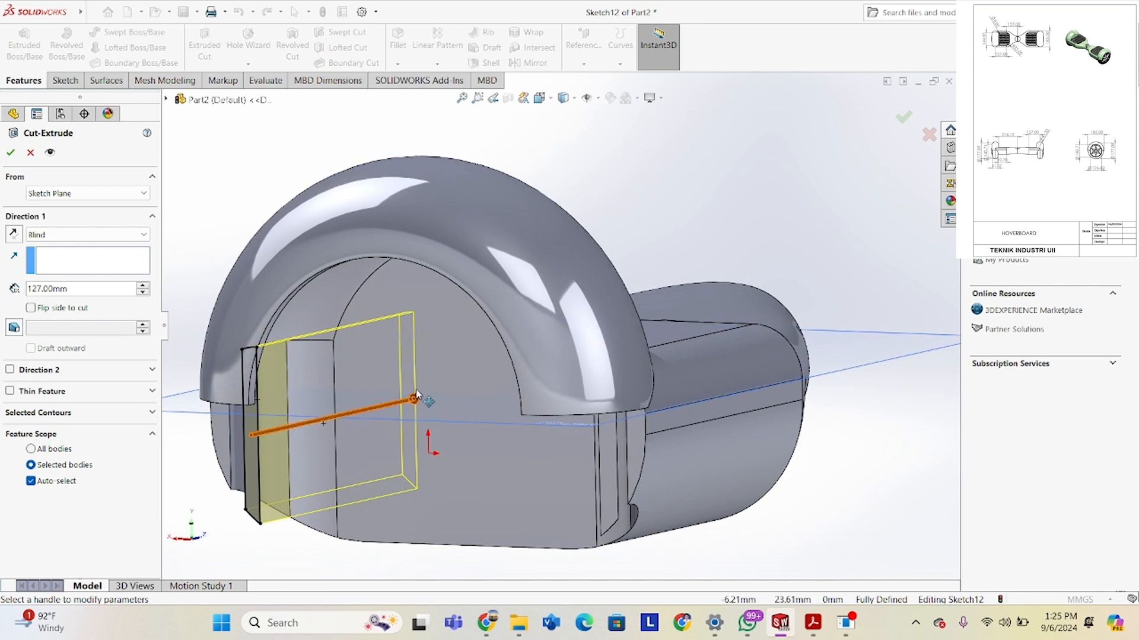
{"action": "left_click_drag", "start_coordinate": [414, 399], "coordinate": [247, 437]}
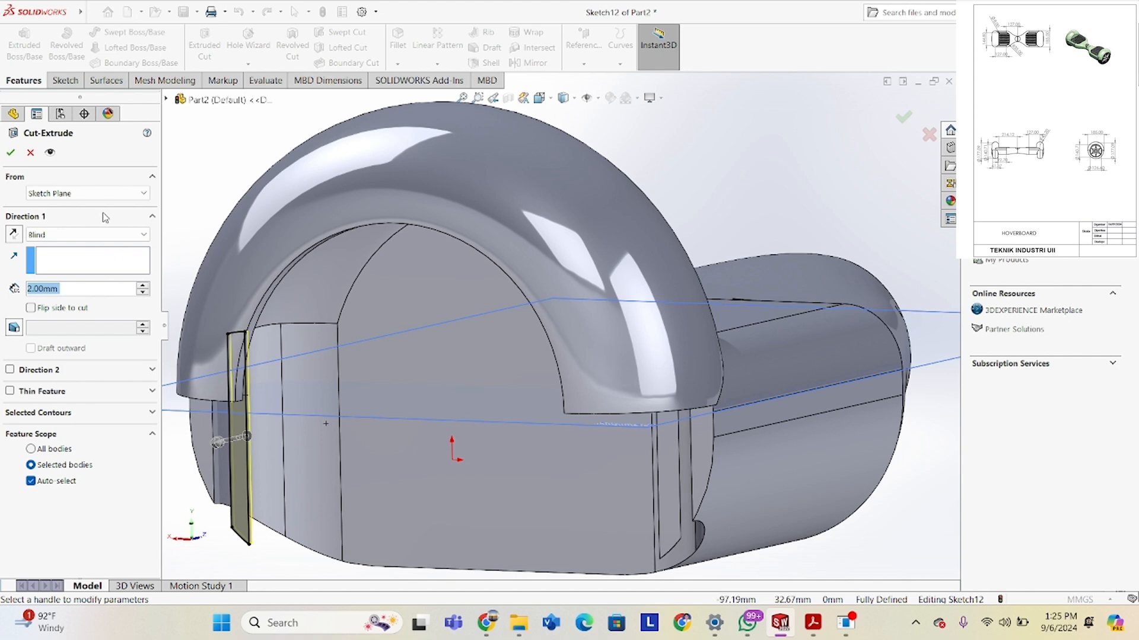
{"action": "left_click", "coordinate": [30, 152]}
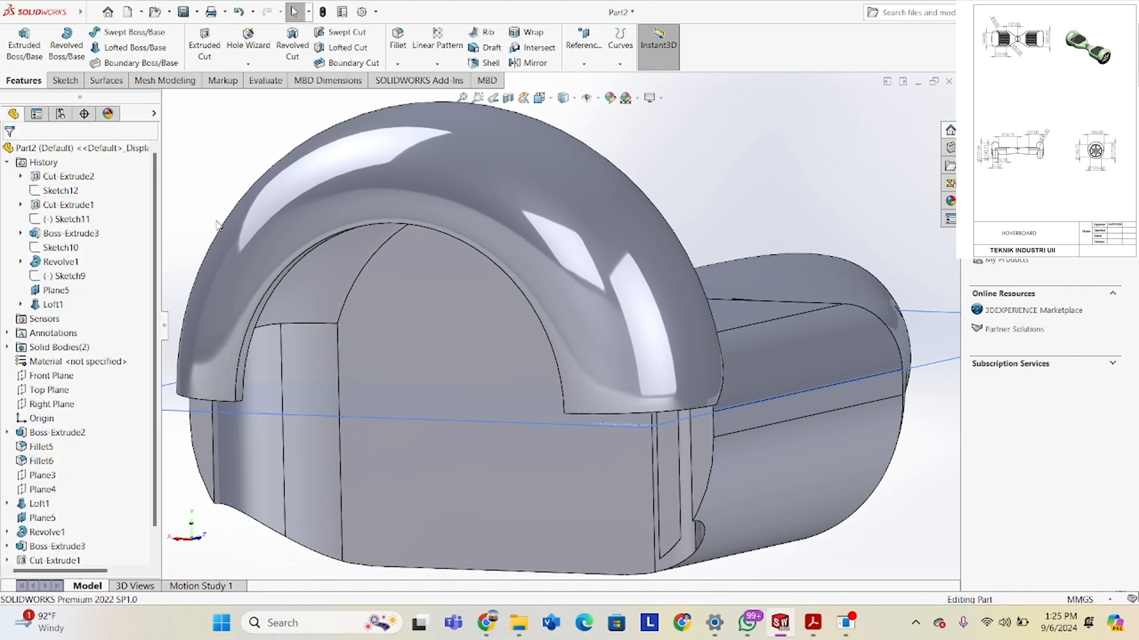
Start a sketch on the end face of the sliver on the opposite side and convert its outline.
{"action": "scroll", "coordinate": [305, 322], "scroll_direction": "up", "scroll_amount": 3}
{"action": "middle_click_drag", "start_coordinate": [305, 322], "coordinate": [349, 282]}
{"action": "middle_click_drag", "start_coordinate": [623, 318], "coordinate": [765, 409]}
{"action": "scroll", "coordinate": [768, 418], "scroll_direction": "down", "scroll_amount": 5}
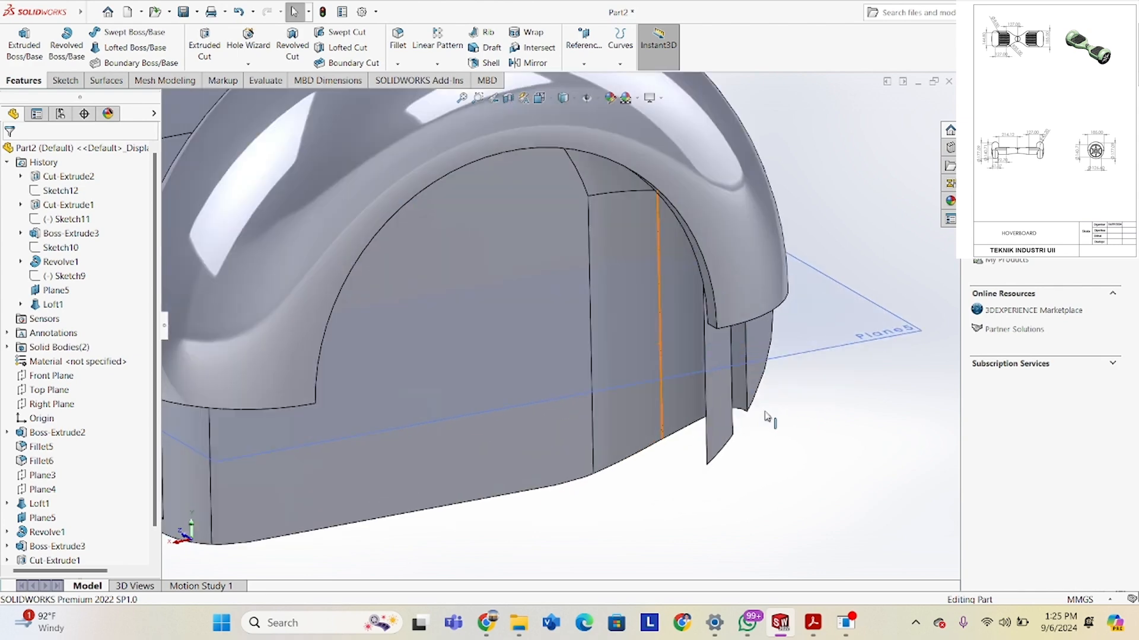
{"action": "right_click", "coordinate": [711, 413]}
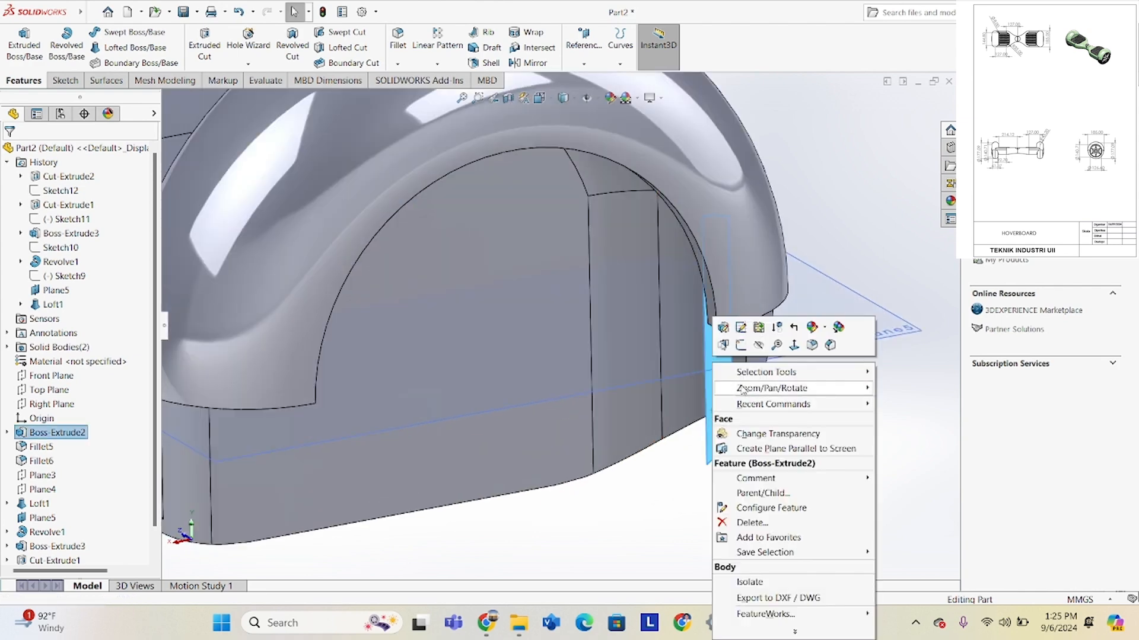
{"action": "left_click", "coordinate": [740, 340]}
{"action": "left_click", "coordinate": [270, 41]}
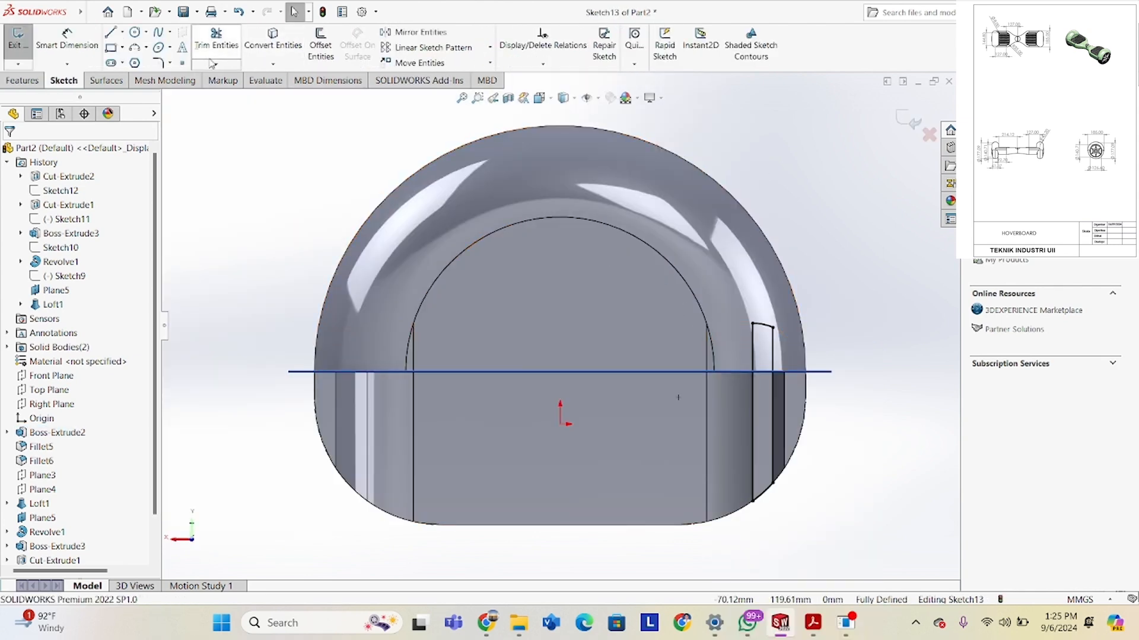
Cut-extrude the opposite sliver's outline to a blind depth of 2 mm to remove it.
{"action": "left_click", "coordinate": [23, 81]}
{"action": "left_click", "coordinate": [196, 50]}
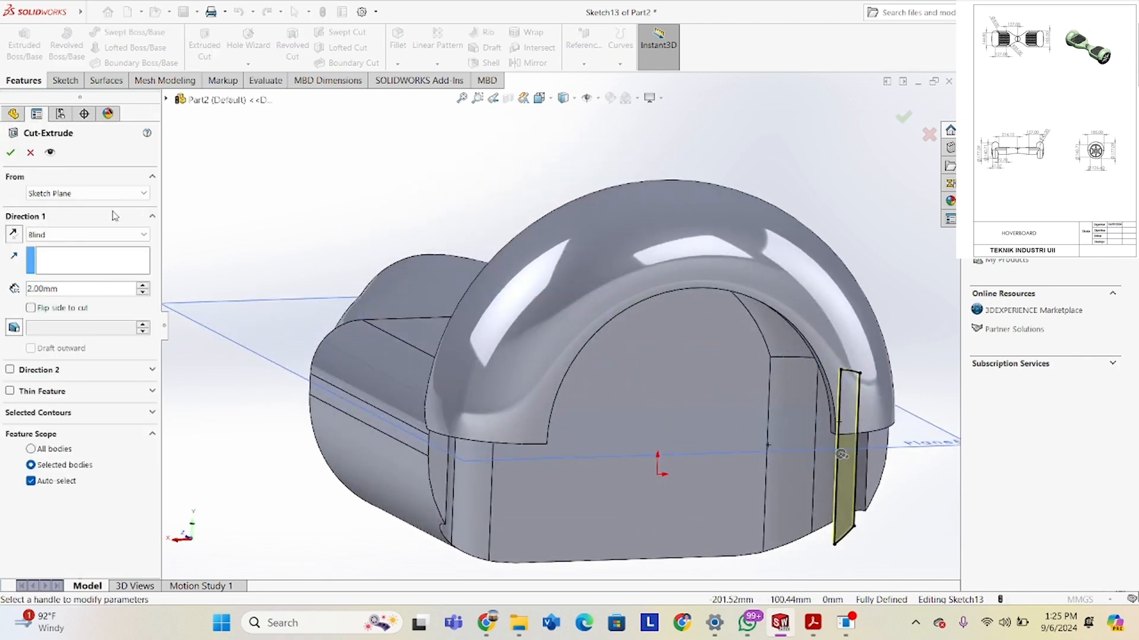
{"action": "left_click", "coordinate": [10, 153]}
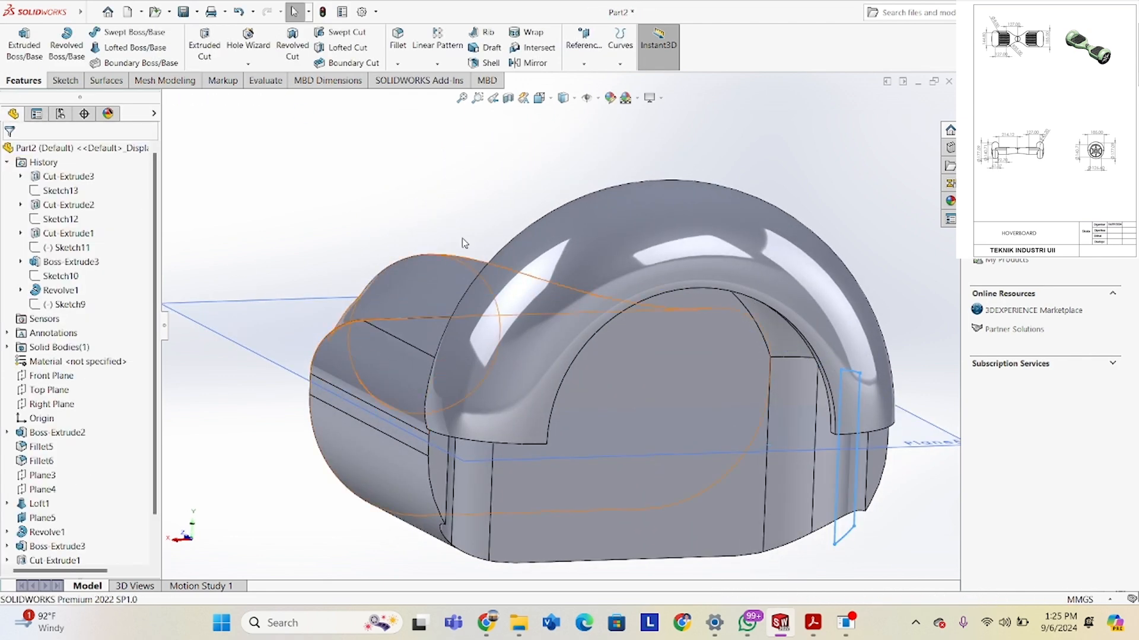
{"action": "middle_click_drag", "start_coordinate": [364, 197], "coordinate": [377, 356]}
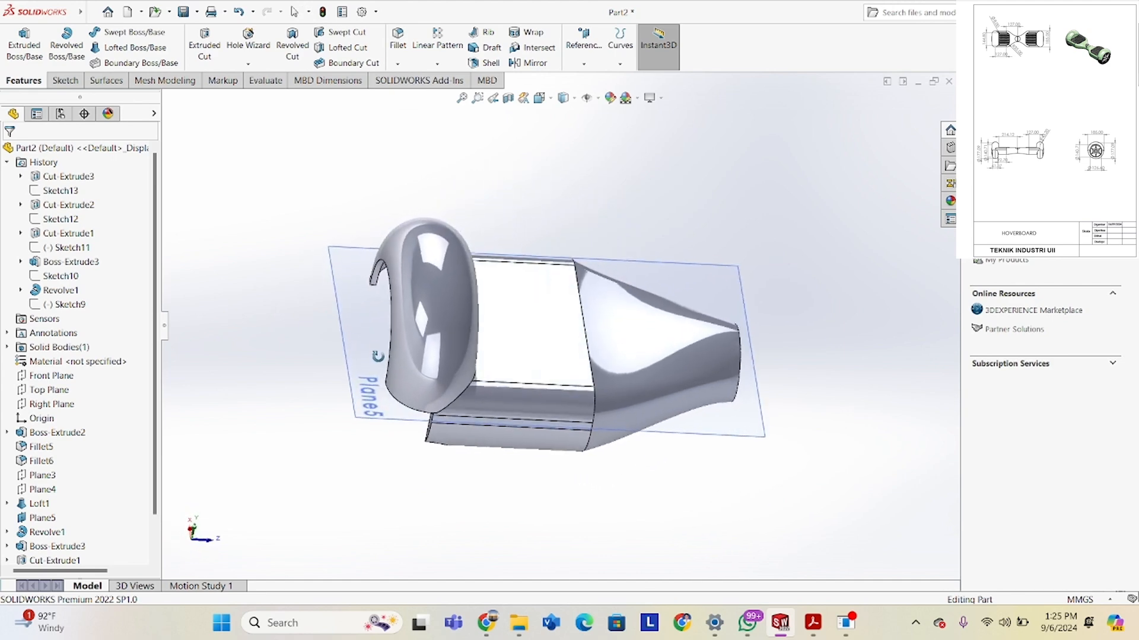
Hide Plane5 so that only the hoverboard body is shown.
{"action": "right_click", "coordinate": [671, 273]}
{"action": "left_click", "coordinate": [717, 265]}
{"action": "middle_click_drag", "start_coordinate": [658, 294], "coordinate": [471, 171]}
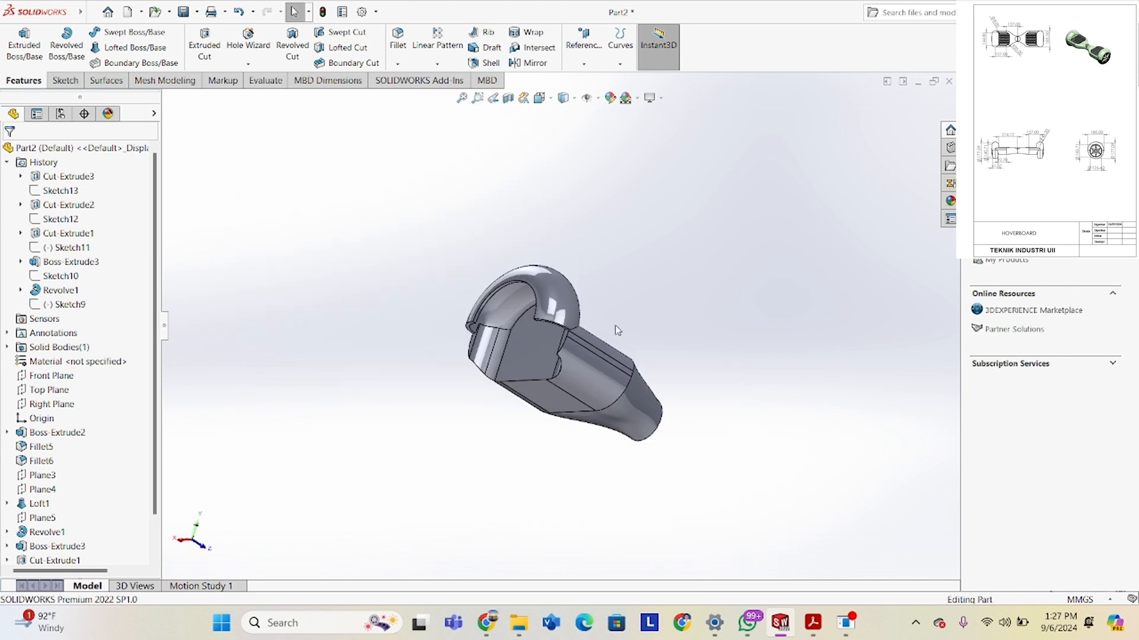
Start a sketch on the narrow flat strip along the side of the block beneath the cover.
{"action": "middle_click_drag", "start_coordinate": [614, 325], "coordinate": [563, 356]}
{"action": "scroll", "coordinate": [521, 375], "scroll_direction": "down", "scroll_amount": 3}
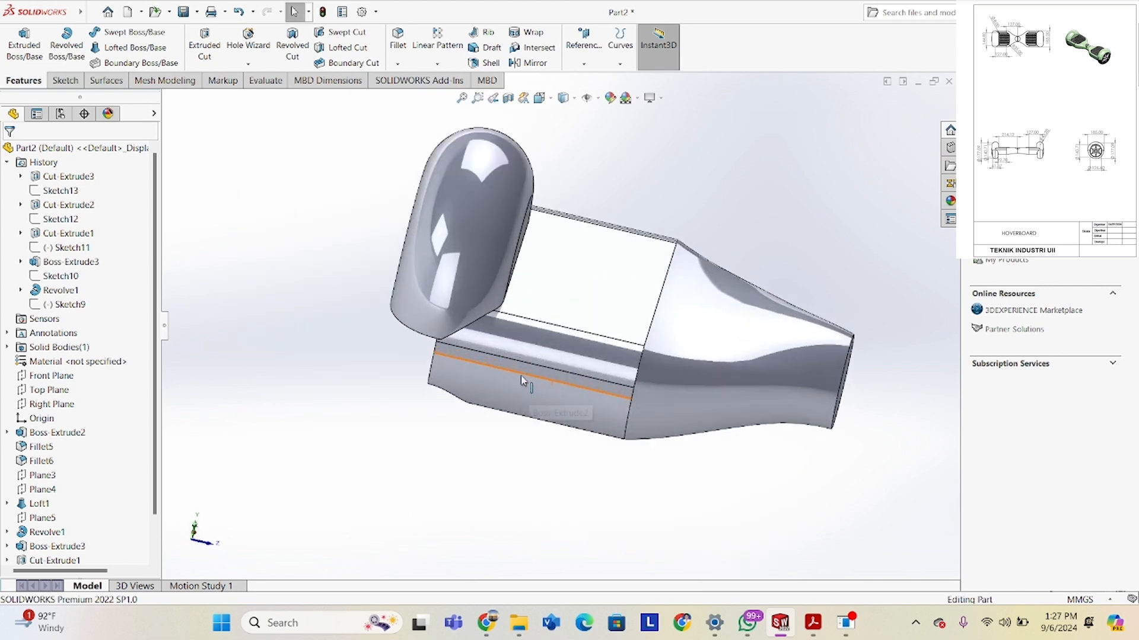
{"action": "right_click", "coordinate": [475, 358]}
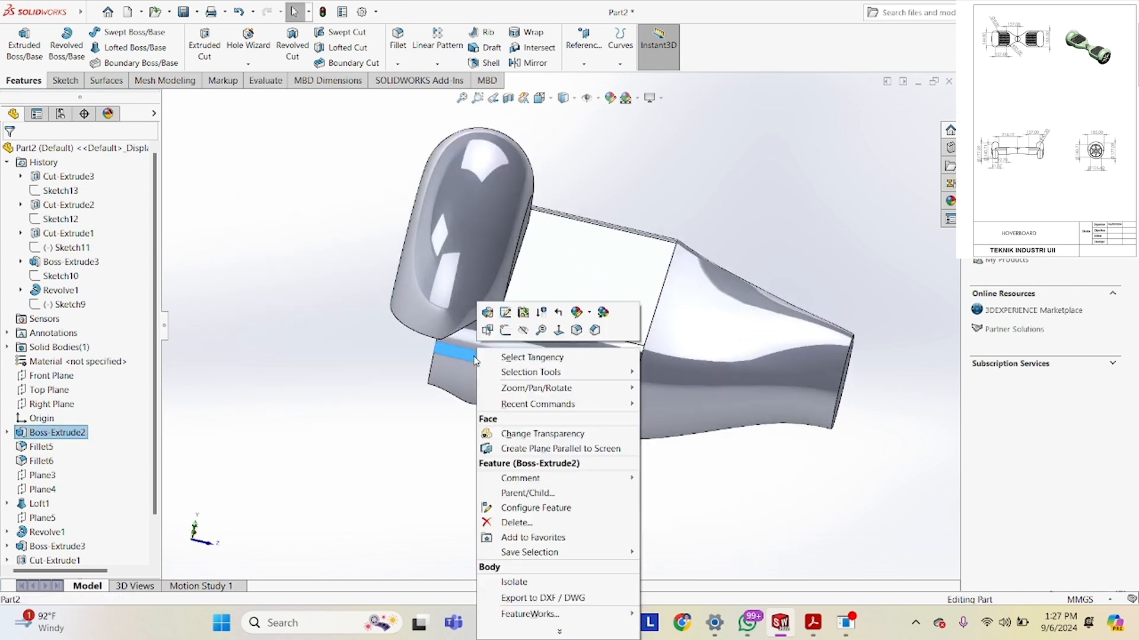
{"action": "left_click", "coordinate": [506, 330]}
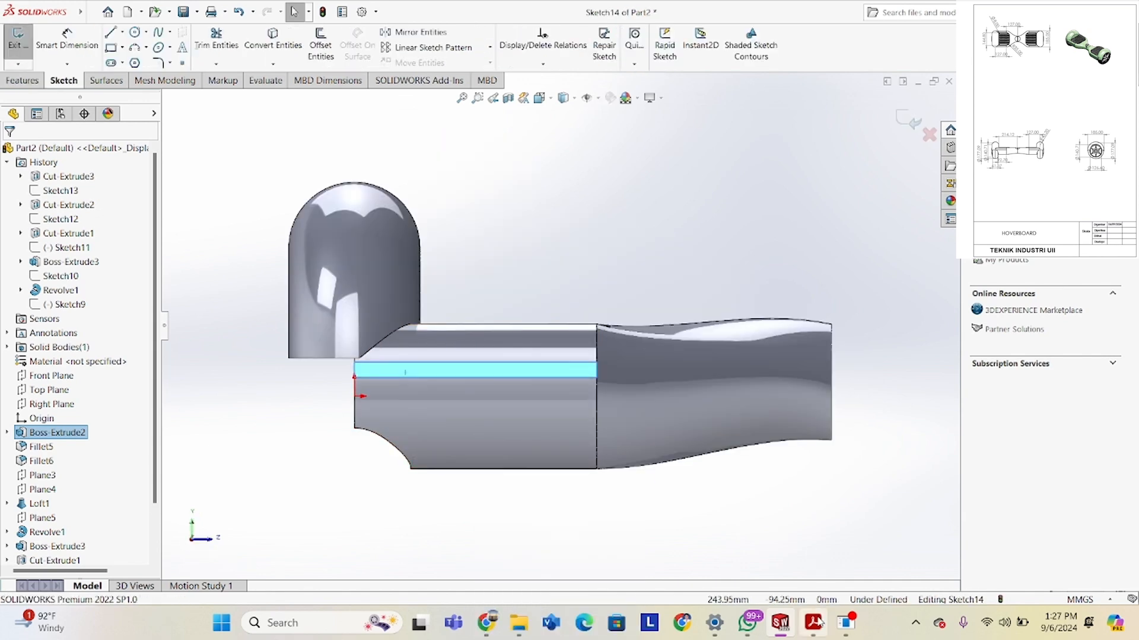
Switch to the hoverboard PDF in Acrobat, check the dimensioned front and side views, and return to the sketch in SOLIDWORKS.
{"action": "mouse_move", "coordinate": [819, 623]}
{"action": "left_click", "coordinate": [736, 424]}
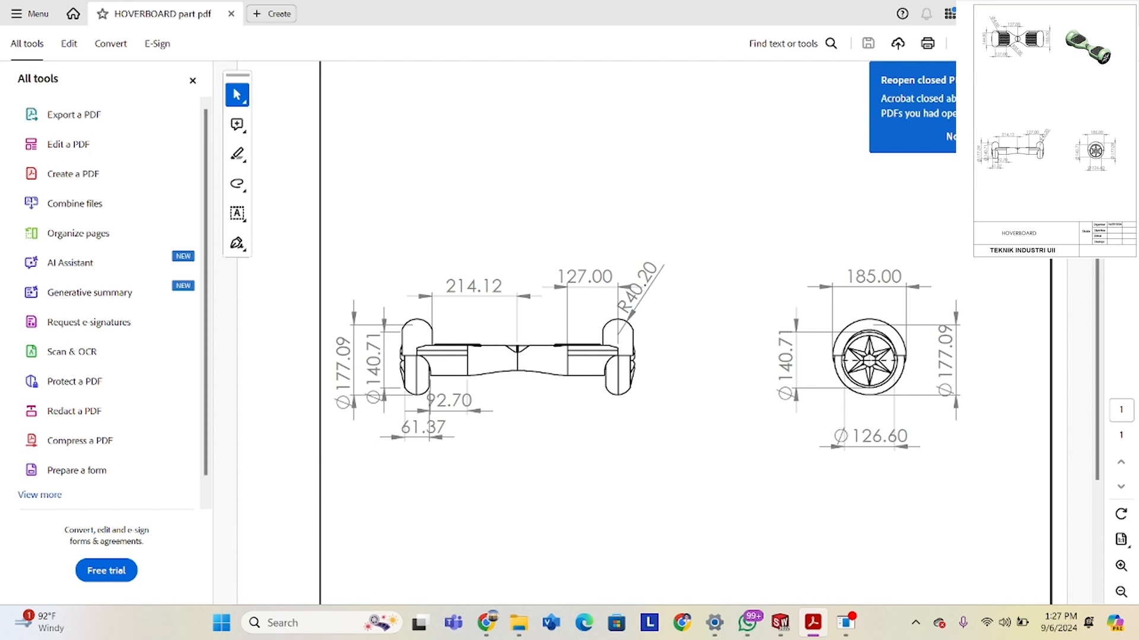
{"action": "left_click", "coordinate": [1054, 12]}
{"action": "left_click", "coordinate": [1053, 12]}
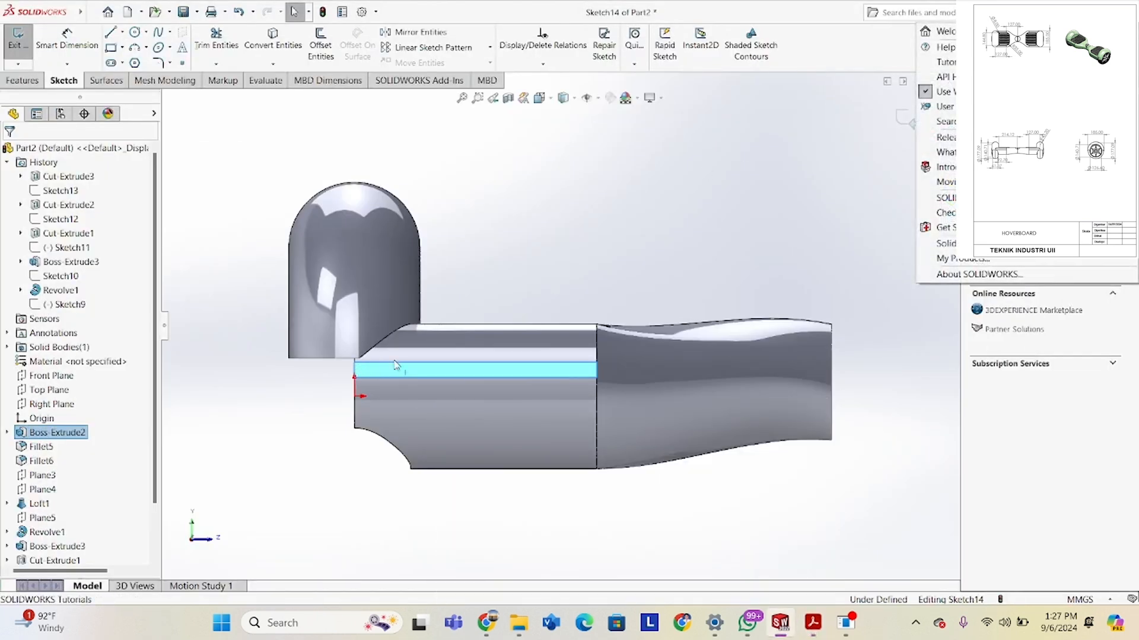
{"action": "left_click", "coordinate": [496, 282]}
Sketch a horizontal centerline along the flat lower edge of the wheel cover.
{"action": "scroll", "coordinate": [487, 285], "scroll_direction": "down", "scroll_amount": 4}
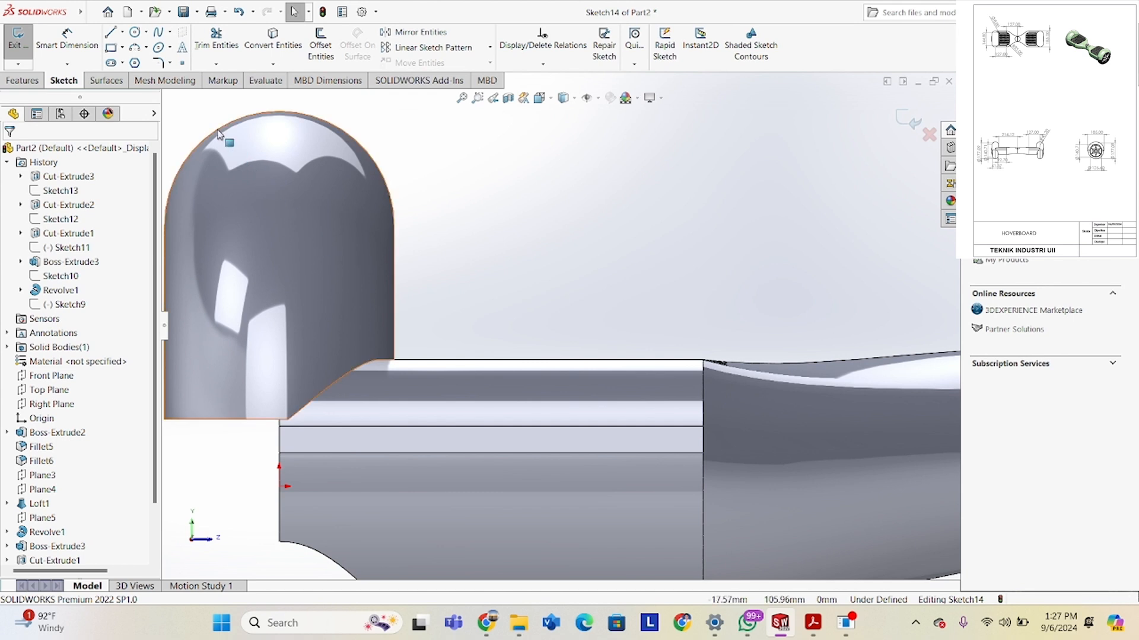
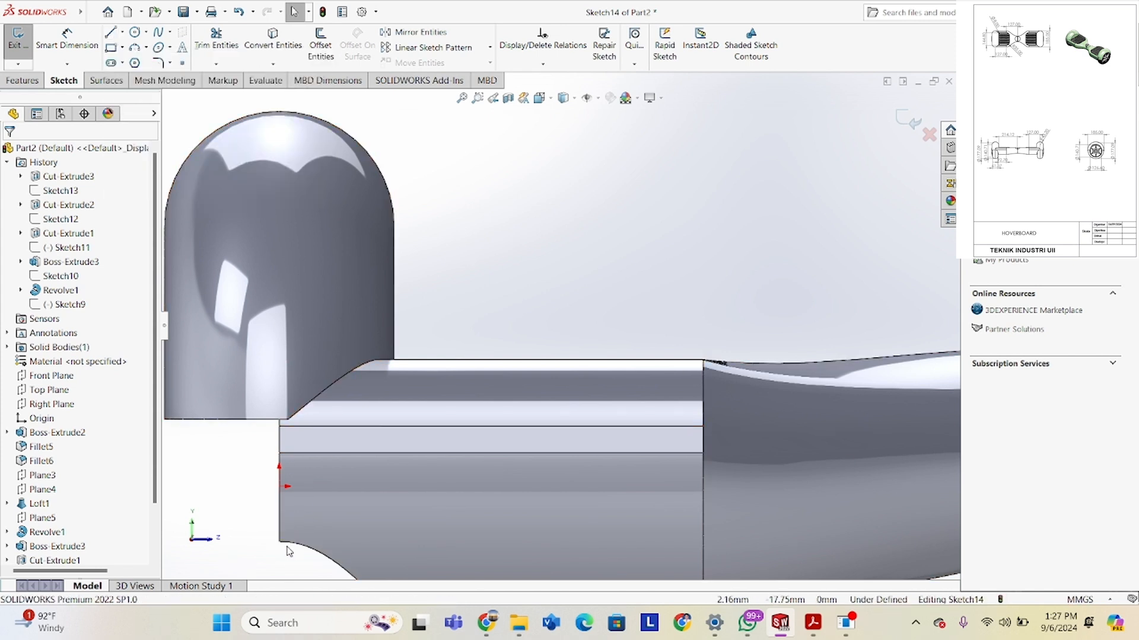
{"action": "key", "text": "f"}
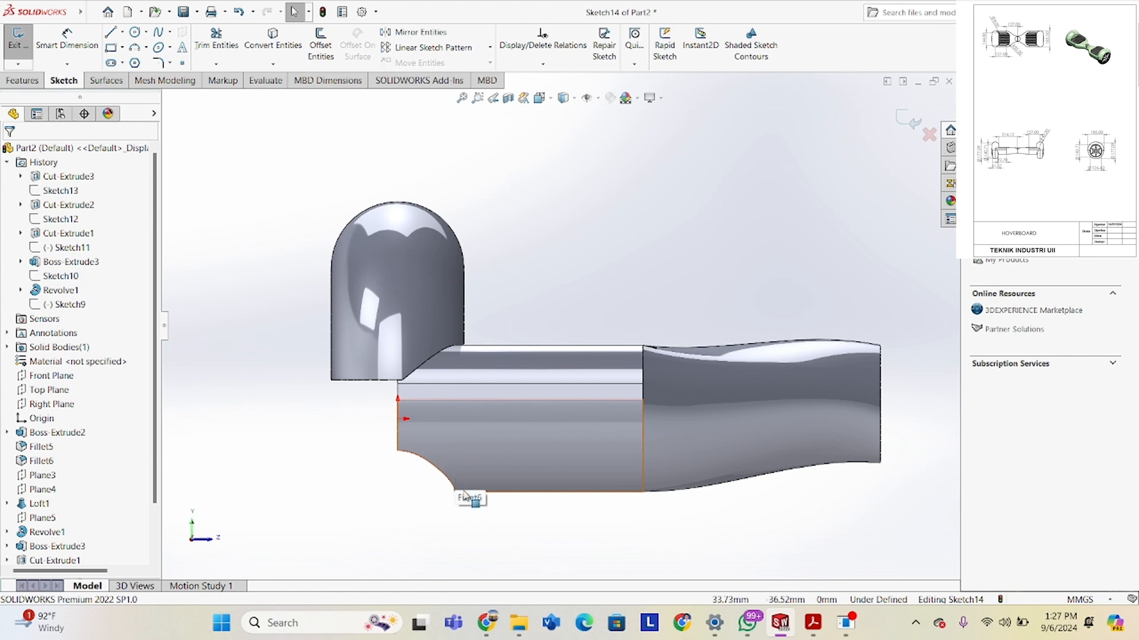
{"action": "left_click", "coordinate": [412, 382]}
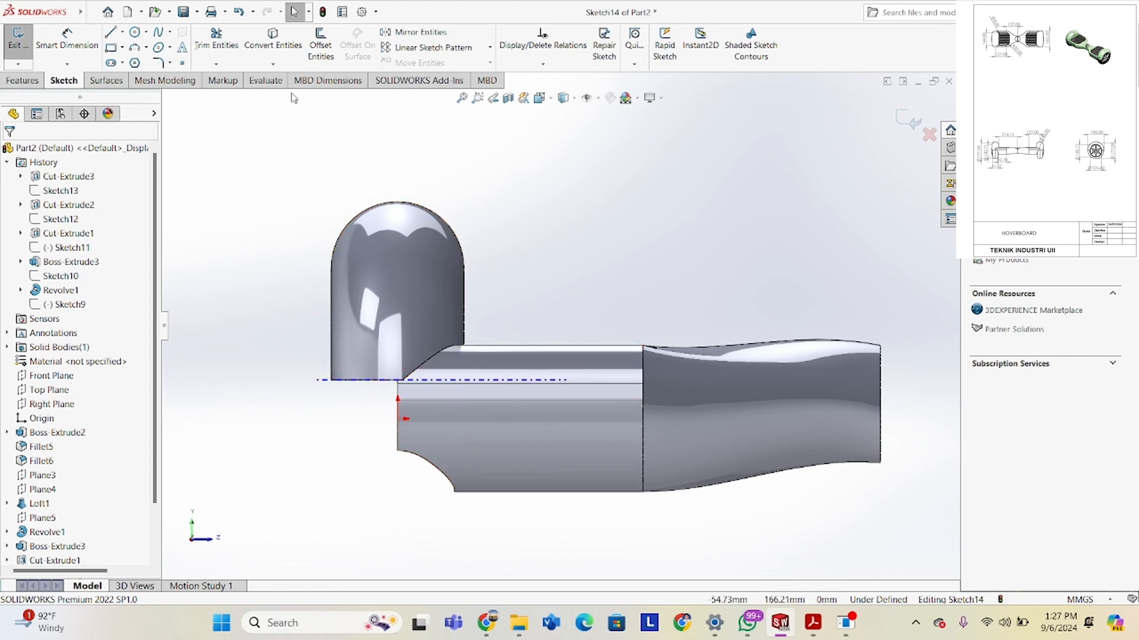
Sketch a vertical line from the centerline down the block's end edge and shorten it to finish just above the curved notch.
{"action": "left_click", "coordinate": [121, 32]}
{"action": "left_click", "coordinate": [129, 43]}
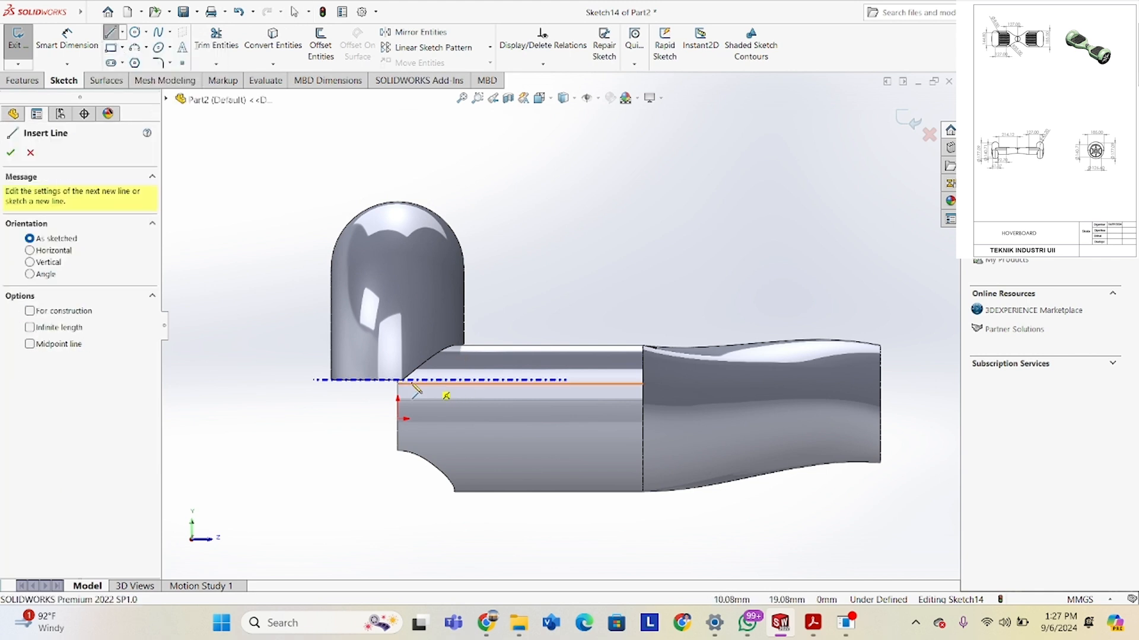
{"action": "scroll", "coordinate": [415, 389], "scroll_direction": "down", "scroll_amount": 4}
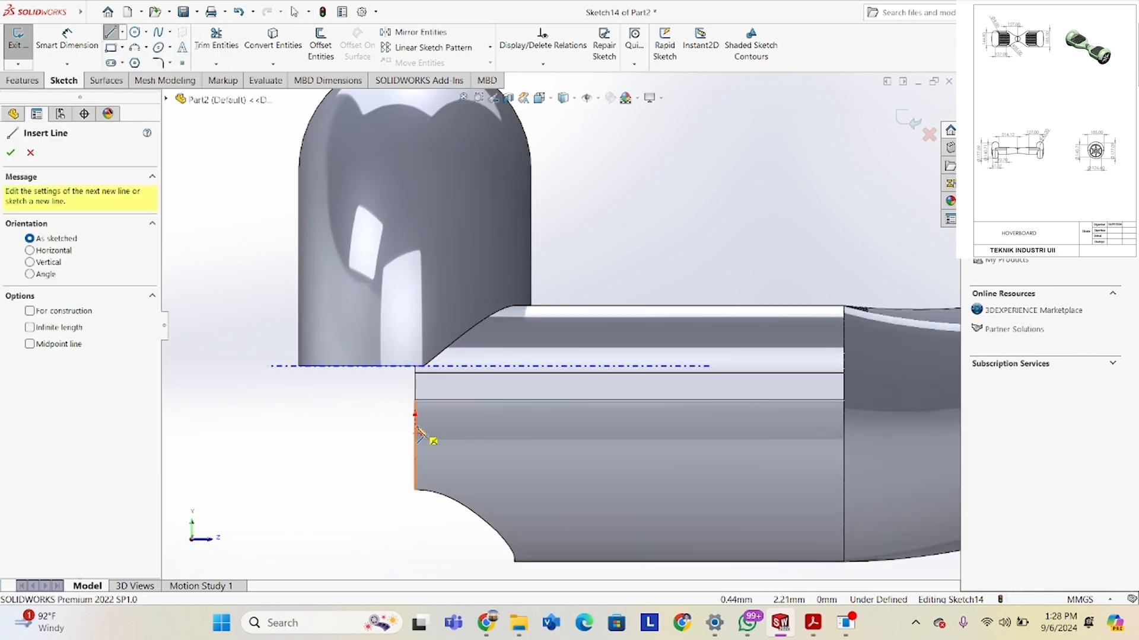
{"action": "left_click", "coordinate": [416, 367]}
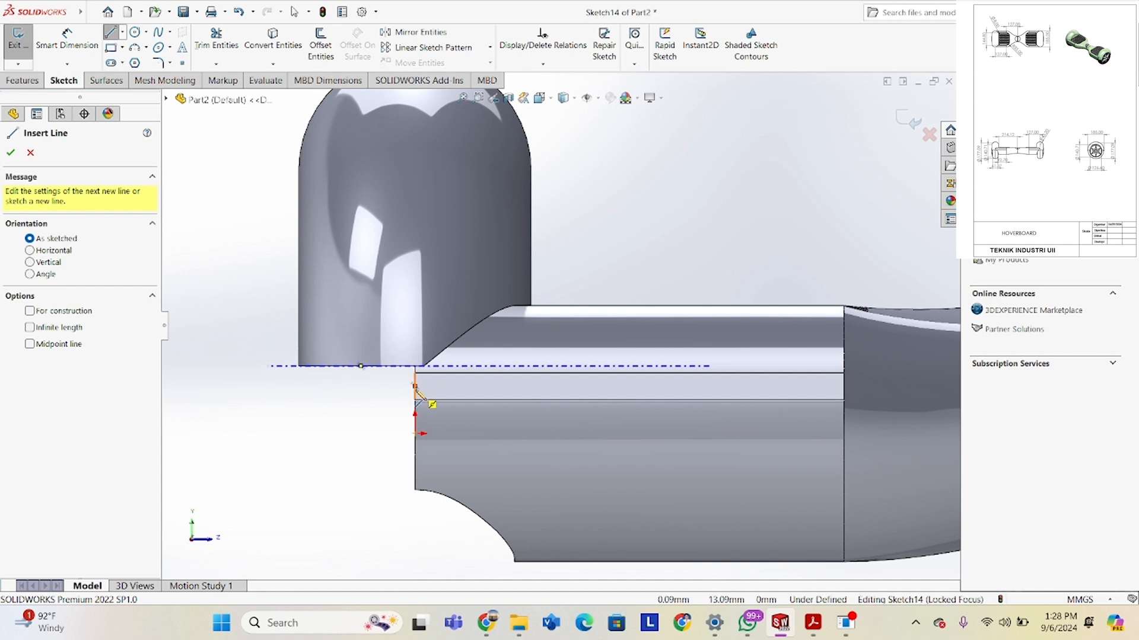
{"action": "left_click", "coordinate": [415, 367]}
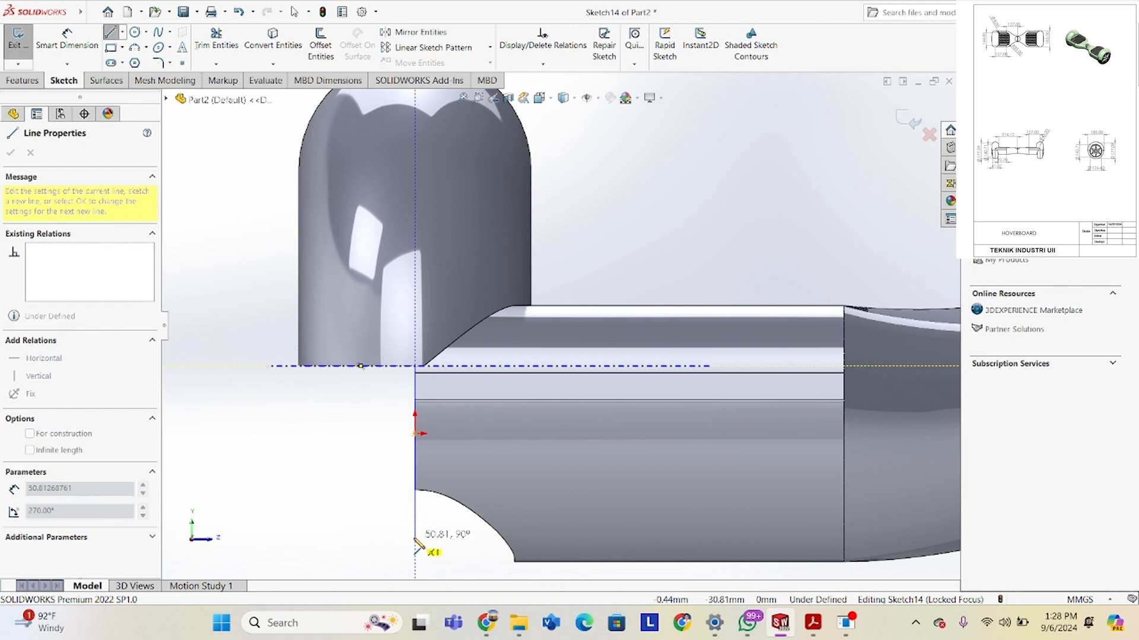
{"action": "left_click", "coordinate": [415, 506]}
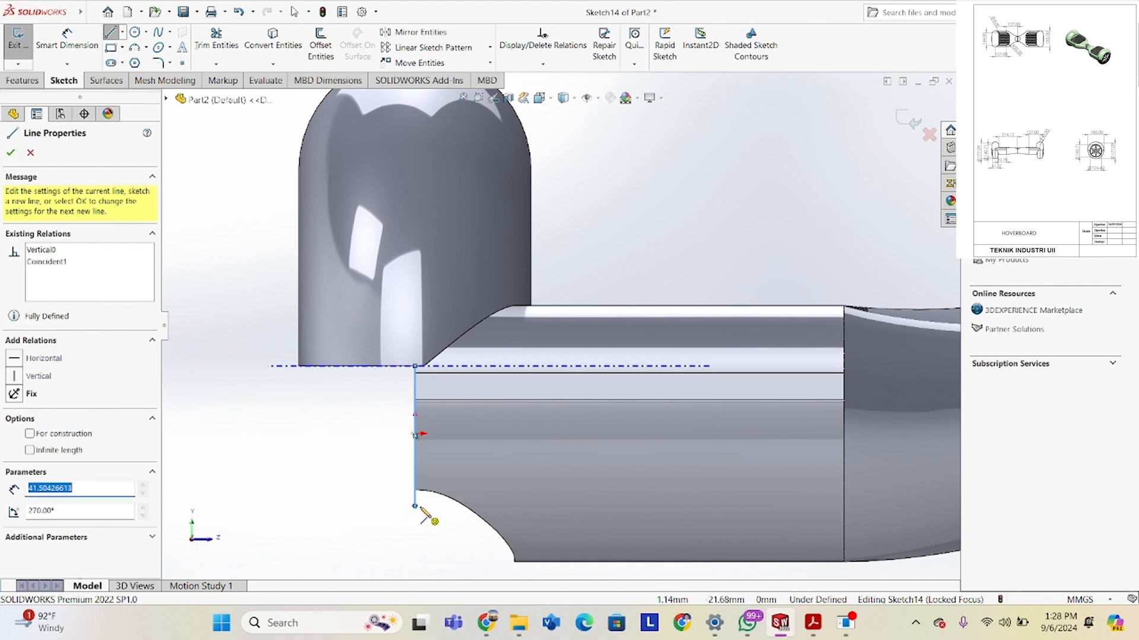
{"action": "right_click", "coordinate": [460, 518]}
{"action": "left_click", "coordinate": [477, 518]}
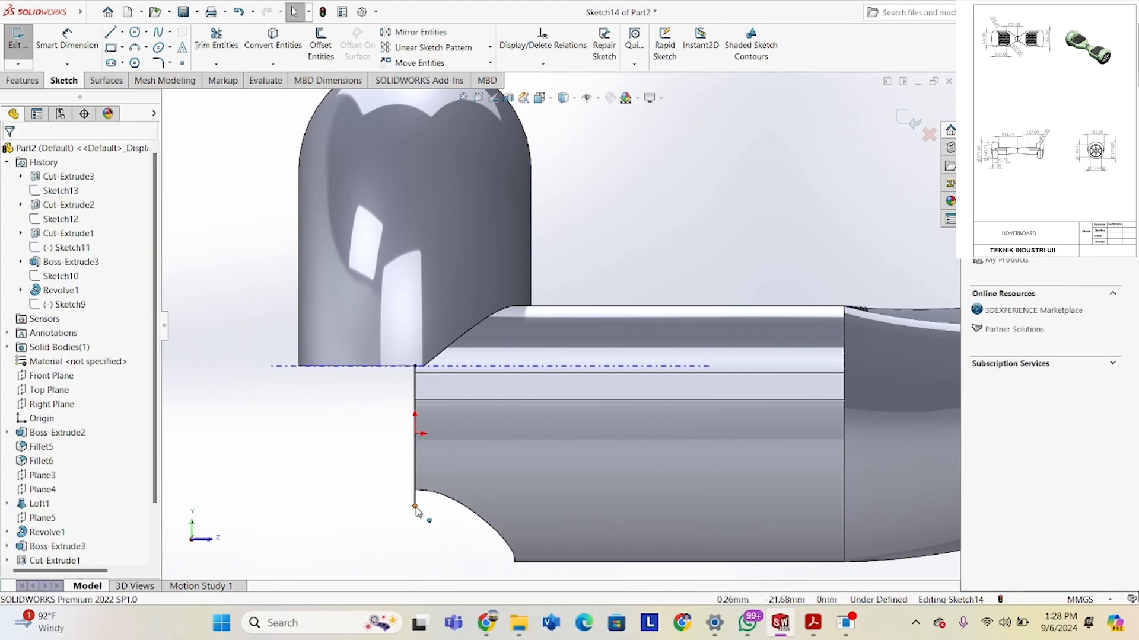
{"action": "left_click_drag", "start_coordinate": [416, 508], "coordinate": [415, 474]}
{"action": "left_click", "coordinate": [386, 494]}
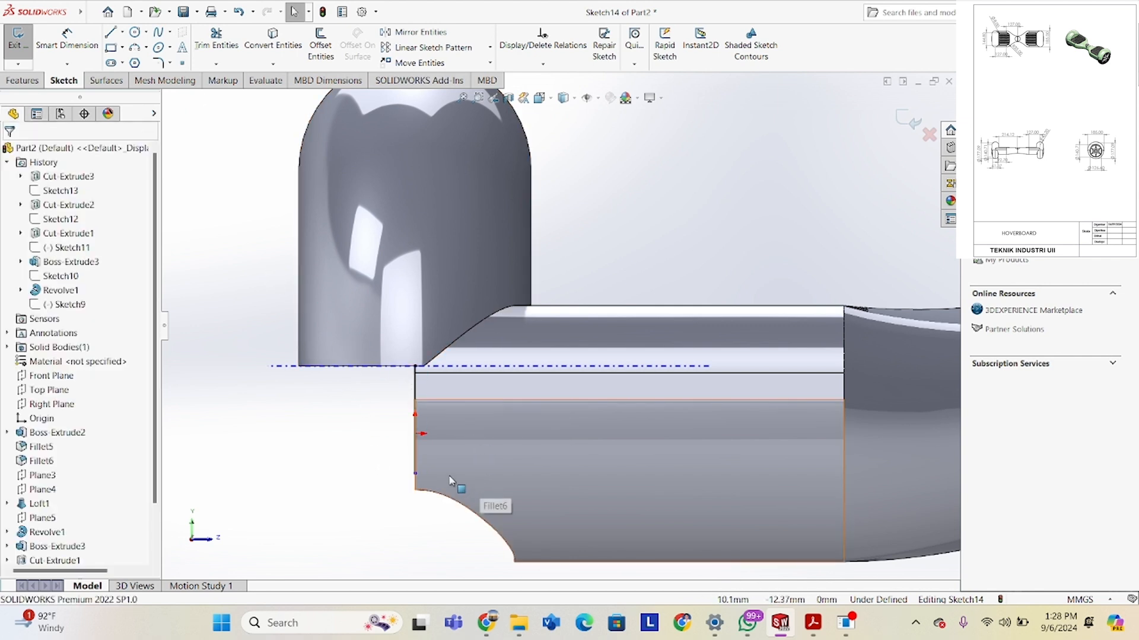
Draw a three-point spline from the vertical line's lower end, curving around the notch to the block's lower edge.
{"action": "left_click", "coordinate": [157, 33]}
{"action": "left_click", "coordinate": [415, 473]}
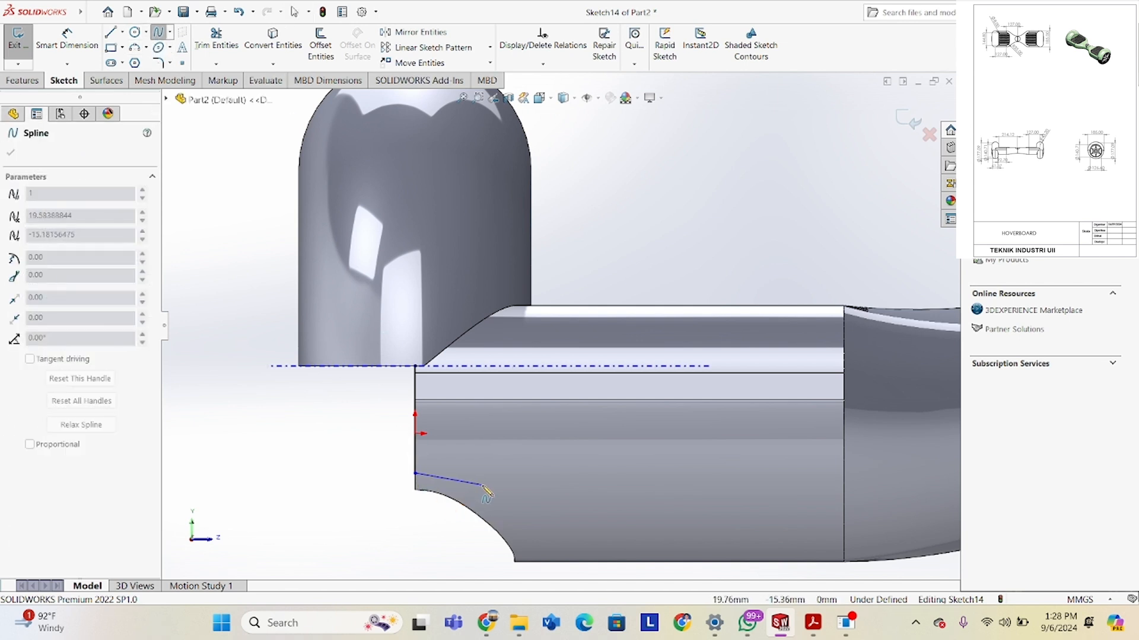
{"action": "left_click", "coordinate": [483, 485]}
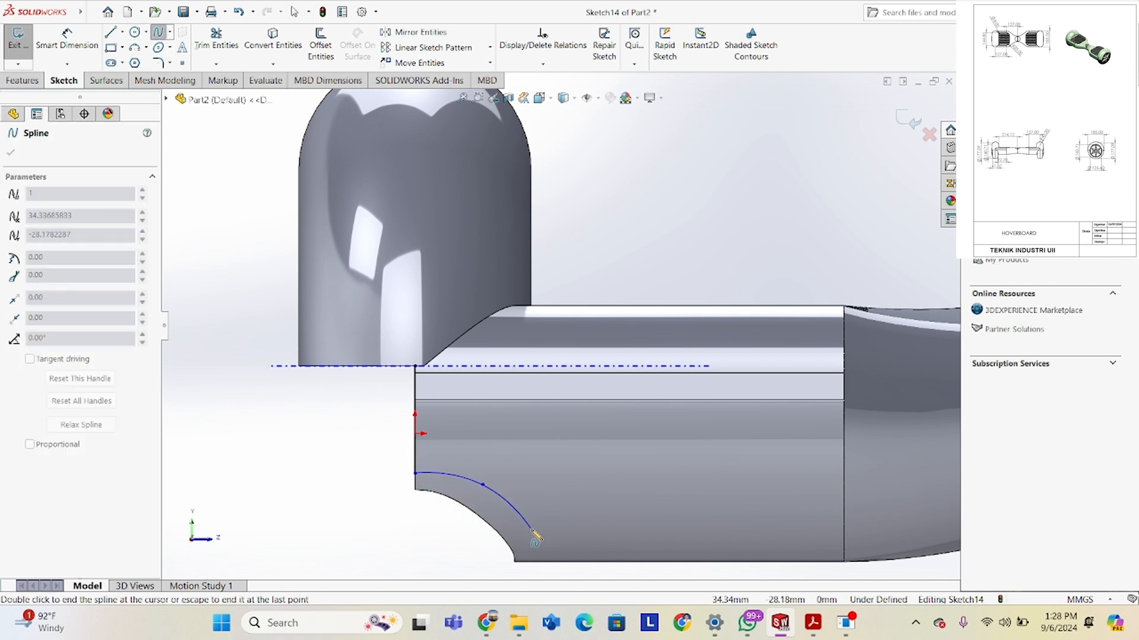
{"action": "double_click", "coordinate": [536, 563]}
{"action": "right_click", "coordinate": [549, 529]}
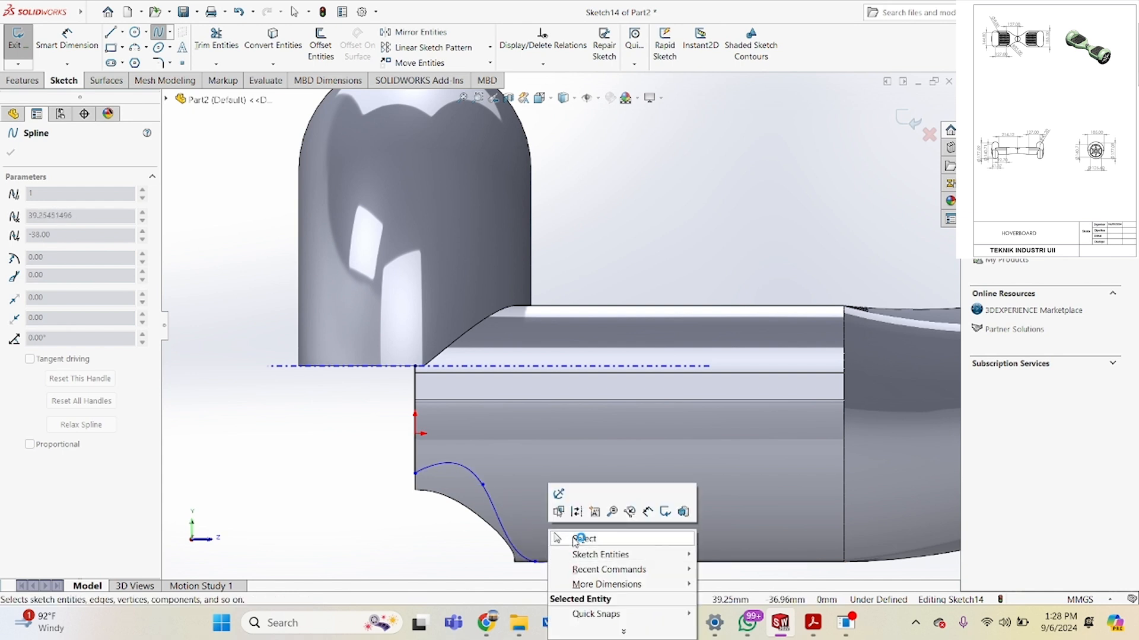
{"action": "left_click", "coordinate": [578, 538]}
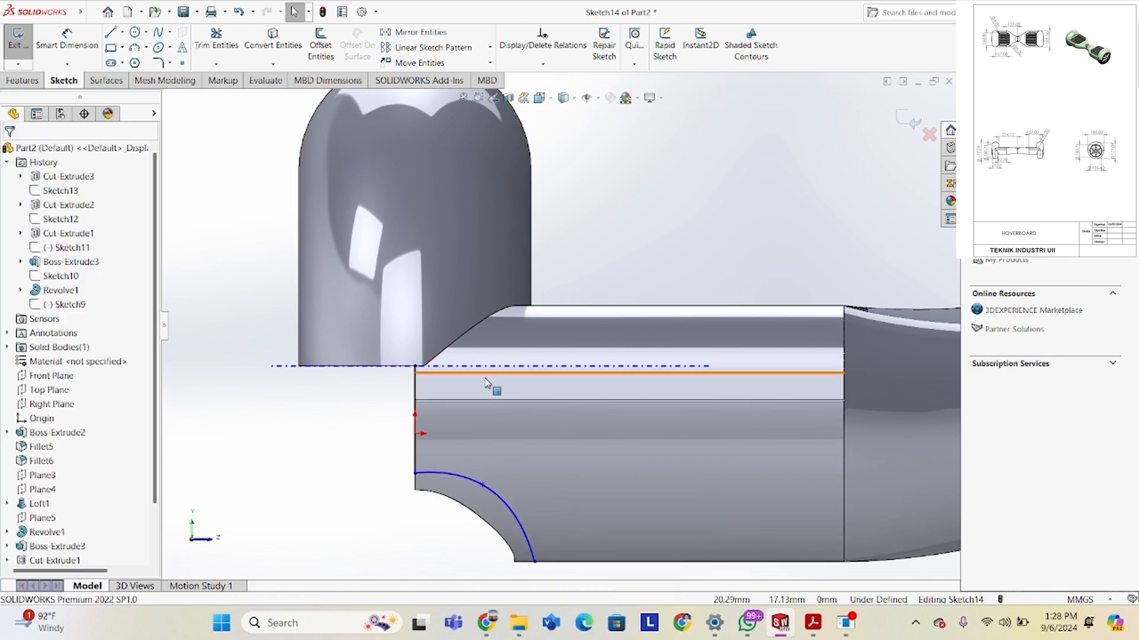
{"action": "left_click", "coordinate": [168, 14]}
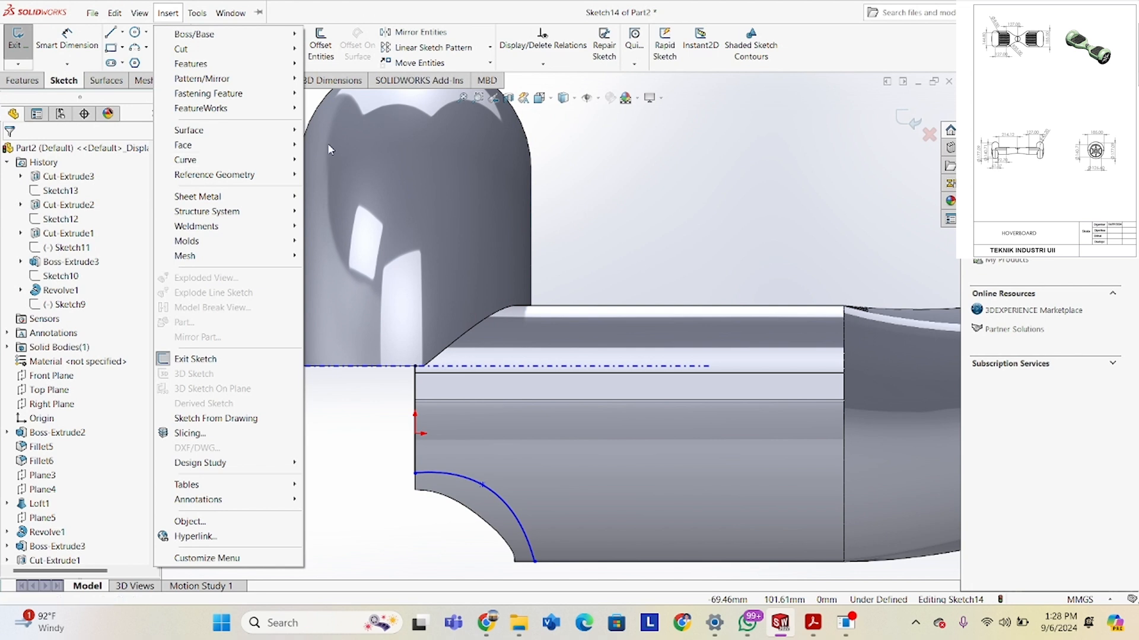
{"action": "left_click", "coordinate": [356, 132]}
{"action": "left_click", "coordinate": [295, 134]}
{"action": "left_click", "coordinate": [158, 31]}
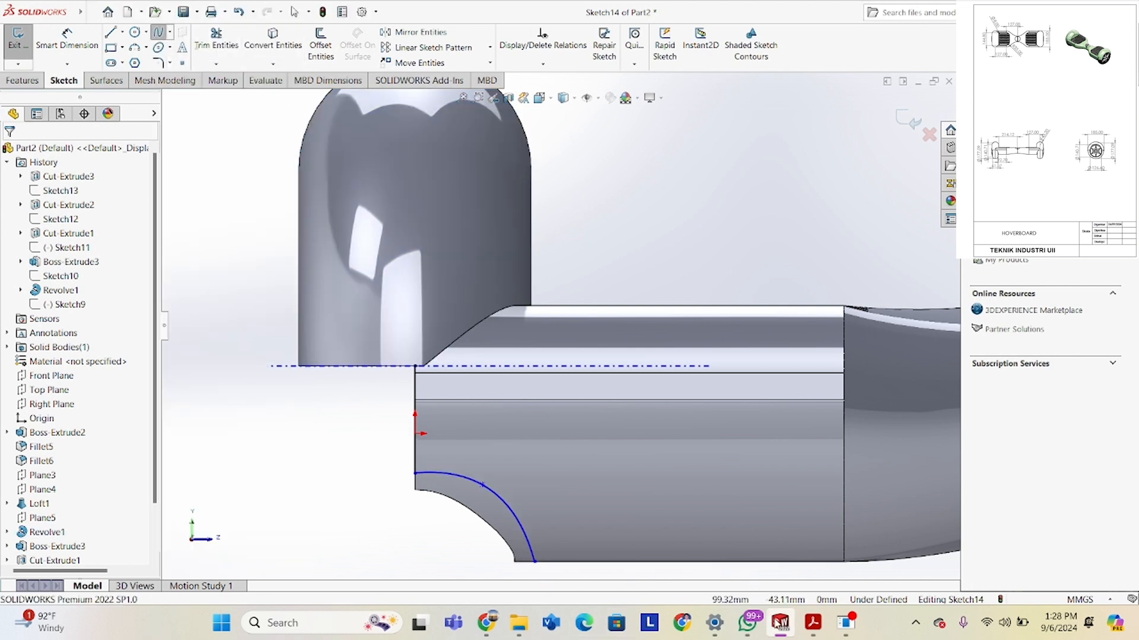
{"action": "left_click", "coordinate": [535, 561]}
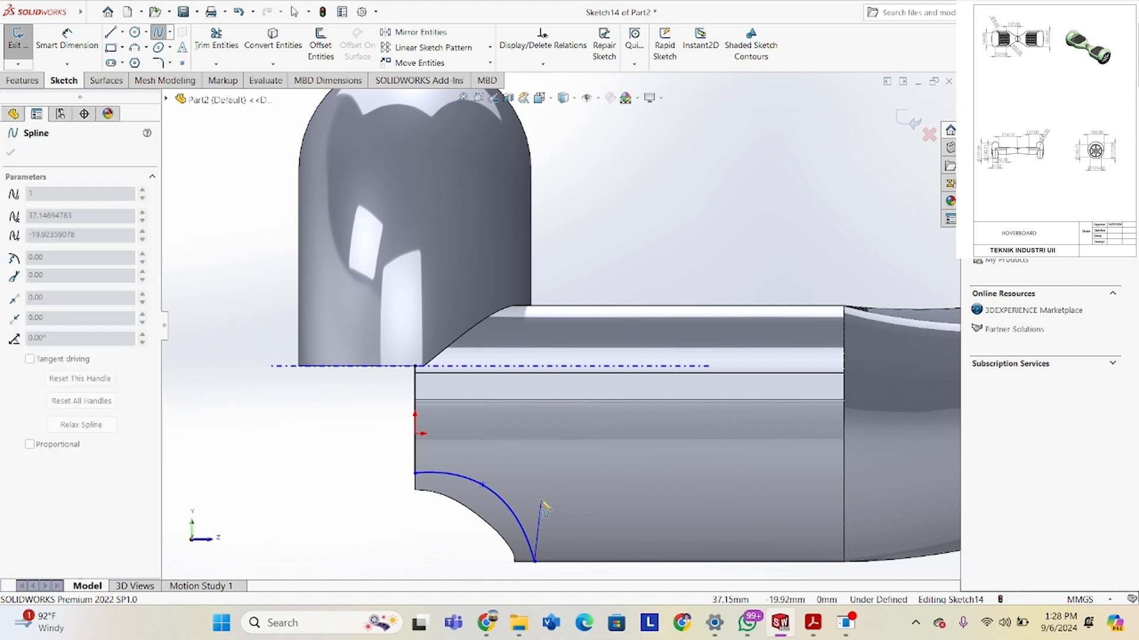
{"action": "double_click", "coordinate": [509, 435]}
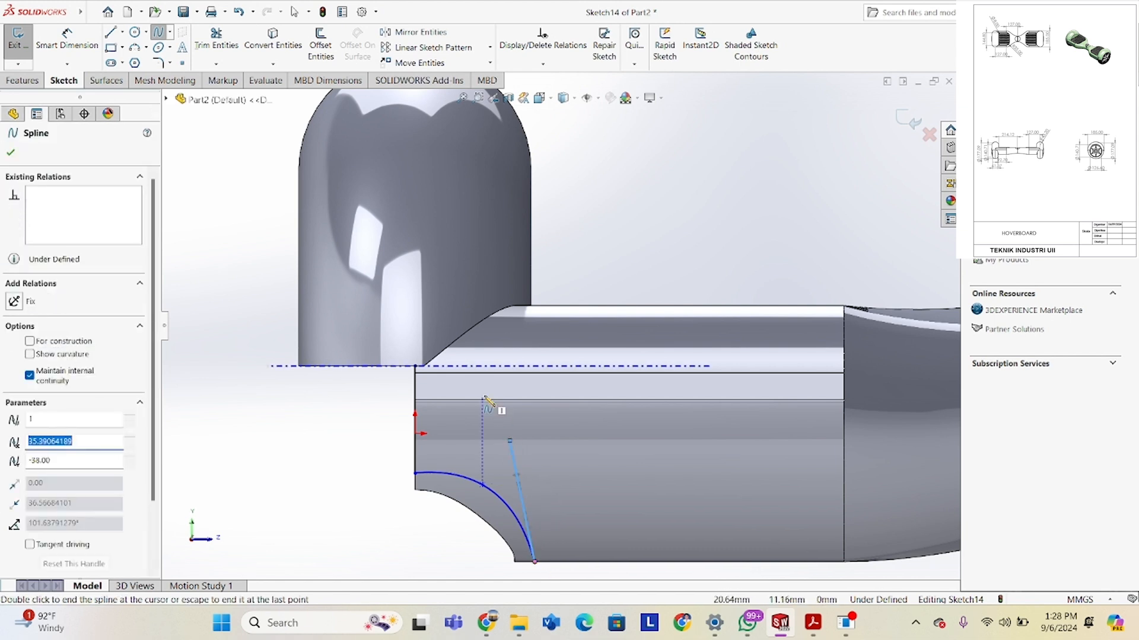
{"action": "key", "text": "ctrl+z"}
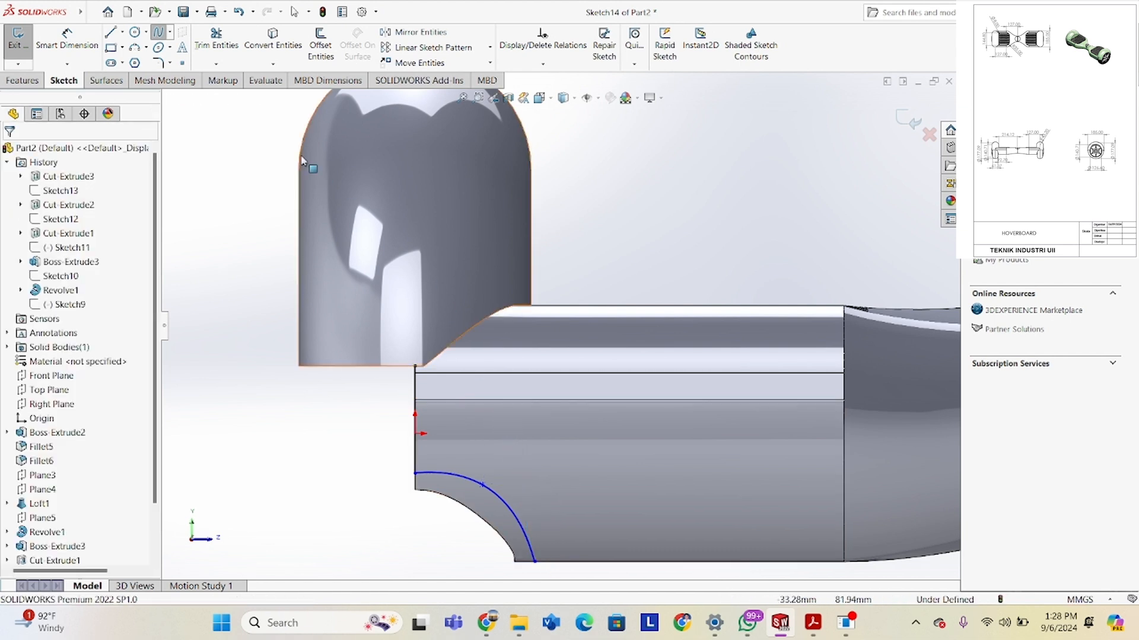
{"action": "left_click", "coordinate": [159, 33]}
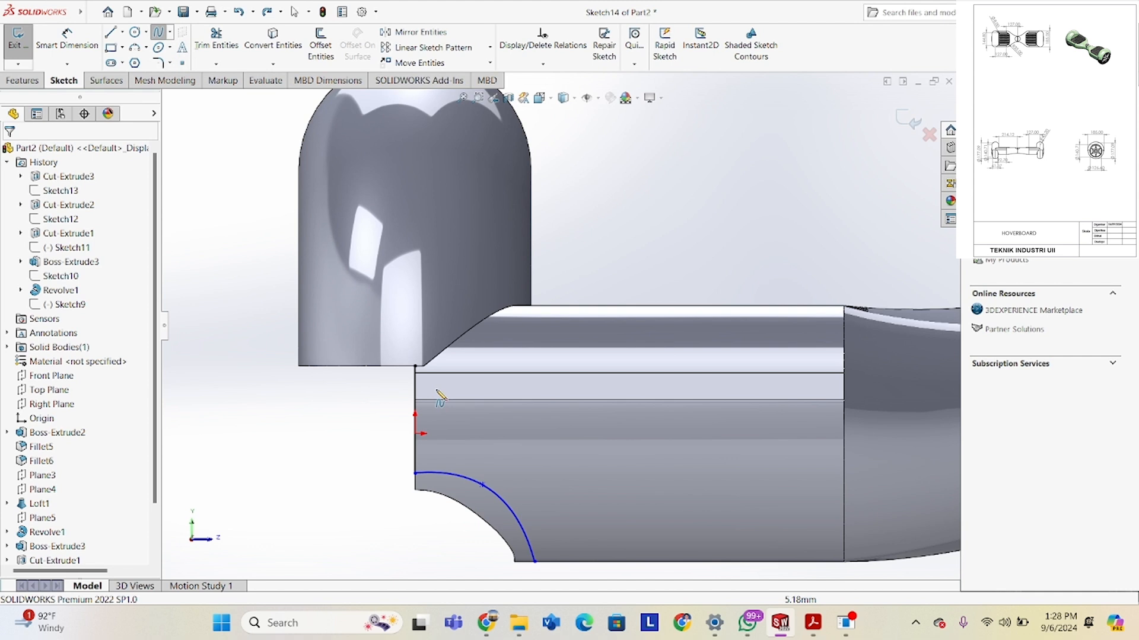
{"action": "left_click", "coordinate": [535, 562]}
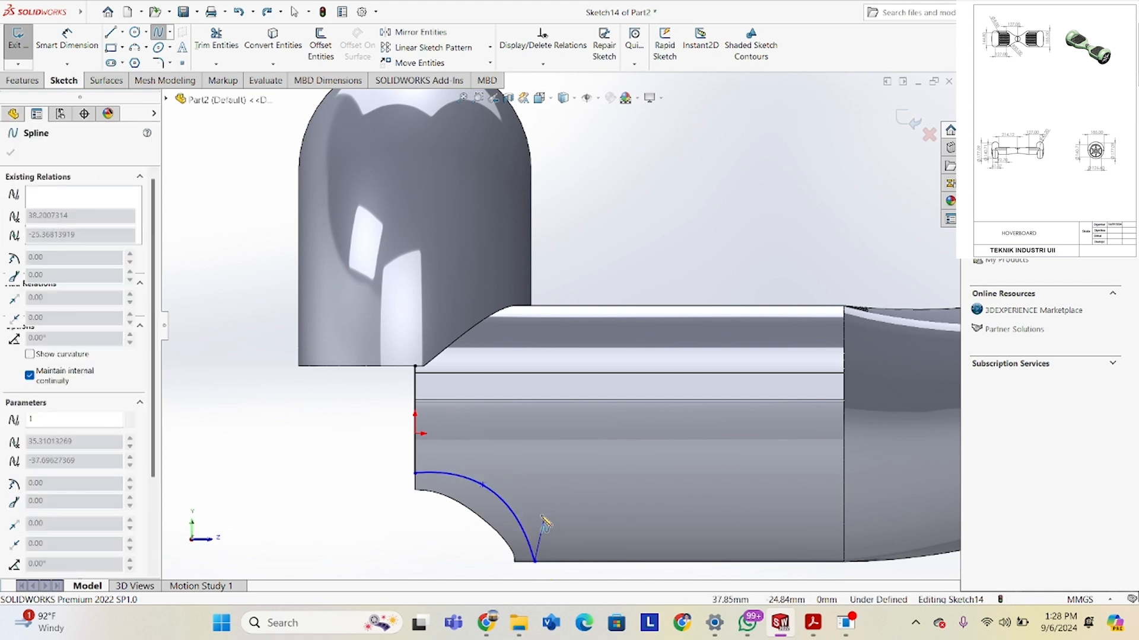
{"action": "left_click", "coordinate": [535, 483]}
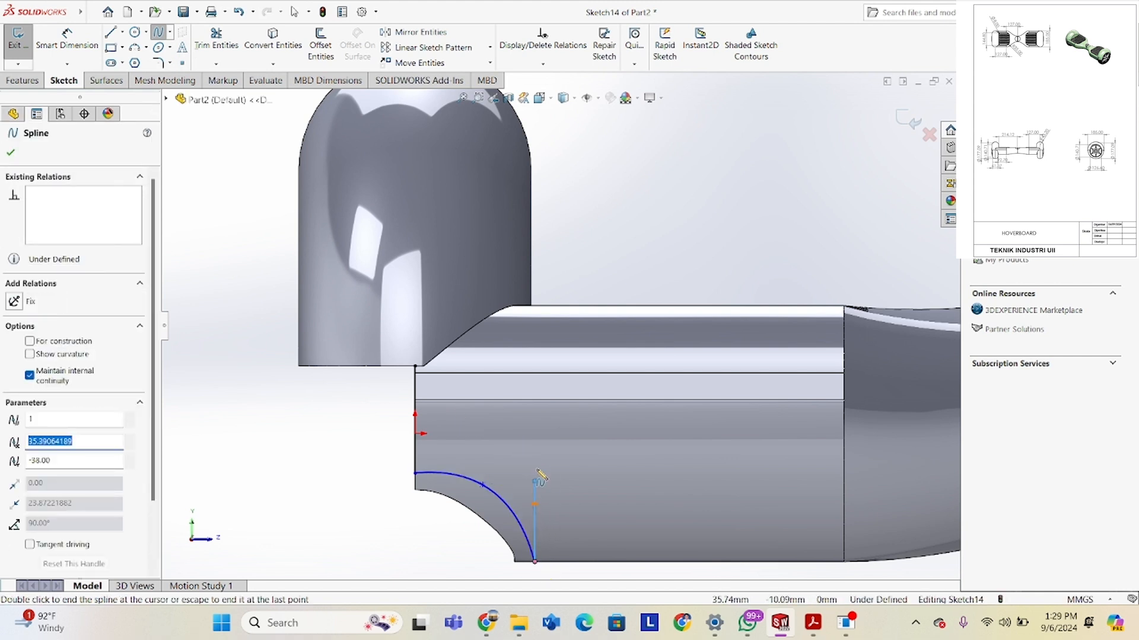
{"action": "key", "text": "Escape"}
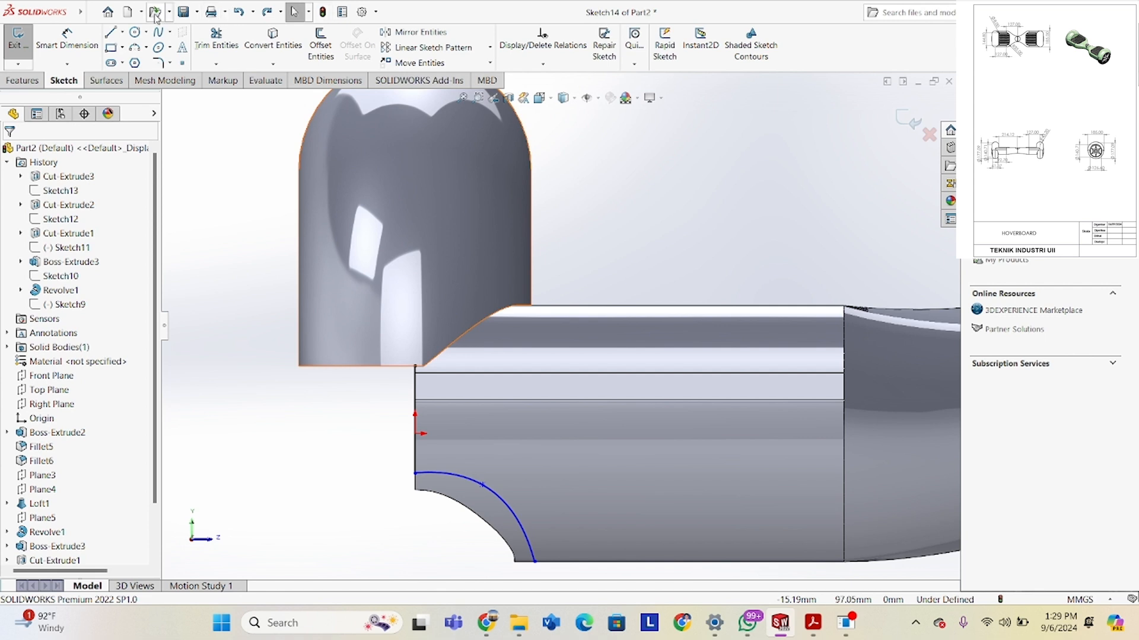
Draw a second, wider spline from the first spline's end on the block's lower edge, curving up to the vertical line's upper end.
{"action": "left_click", "coordinate": [159, 32]}
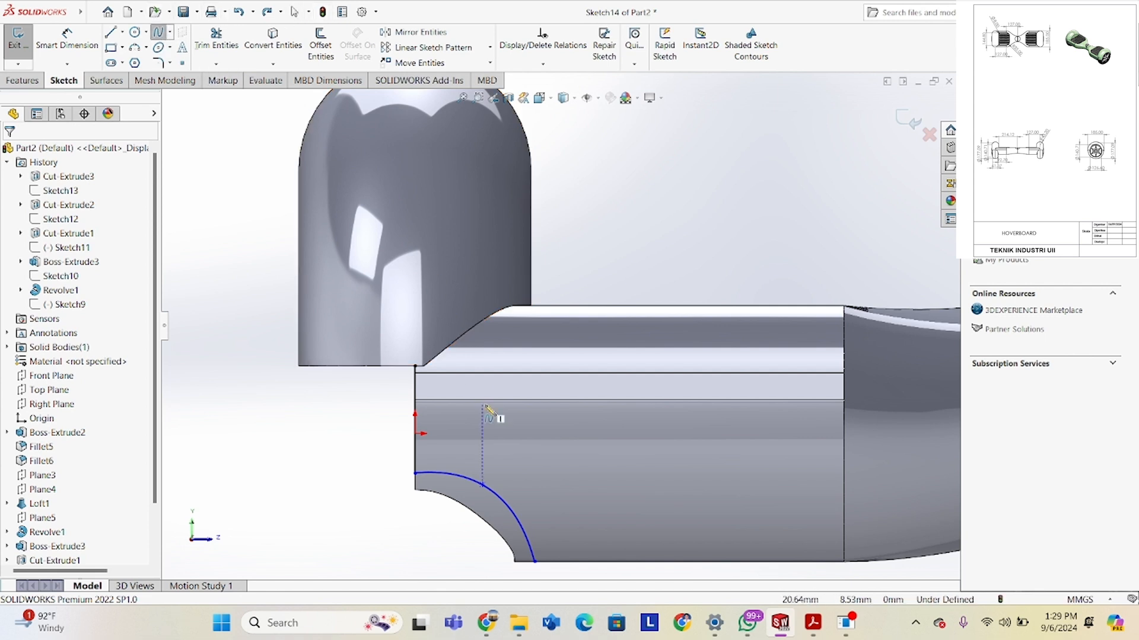
{"action": "left_click", "coordinate": [536, 561]}
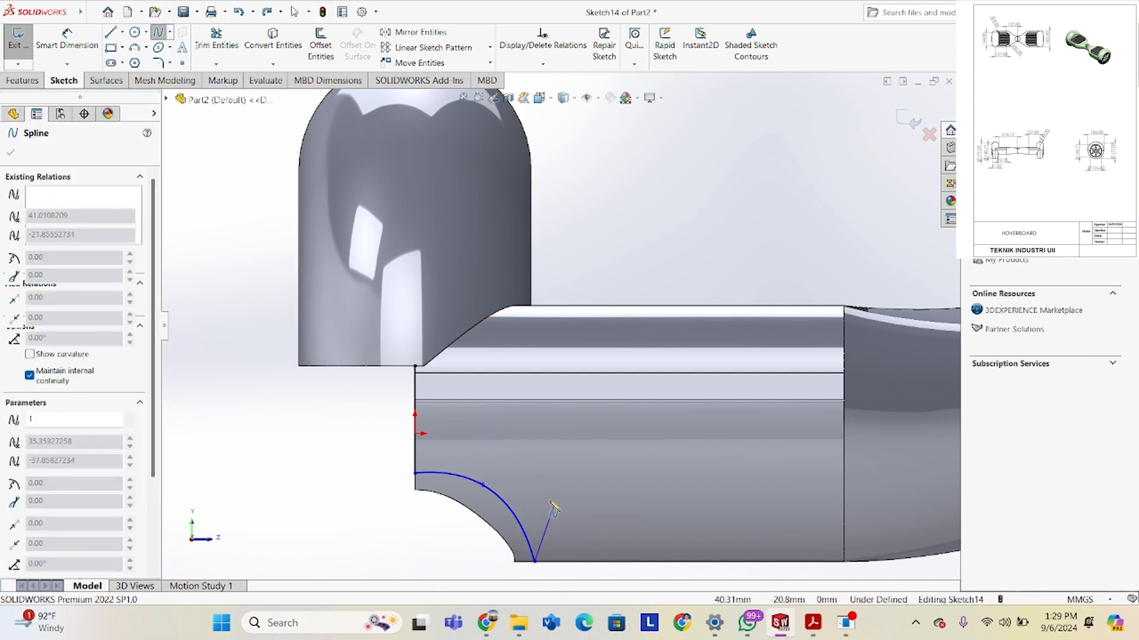
{"action": "left_click", "coordinate": [534, 466]}
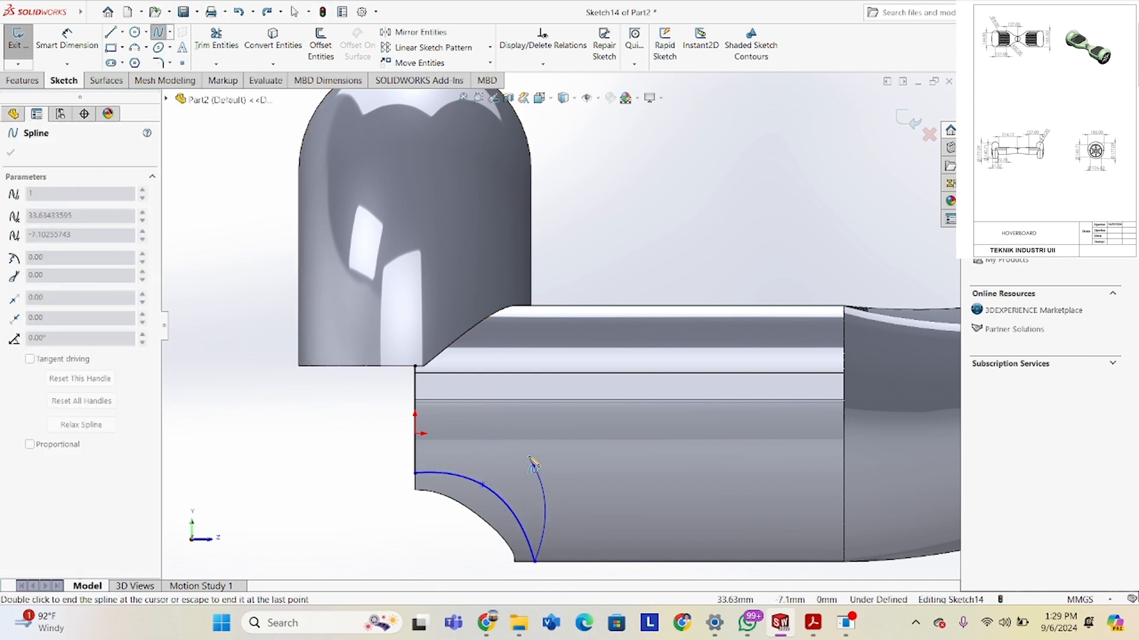
{"action": "double_click", "coordinate": [468, 383]}
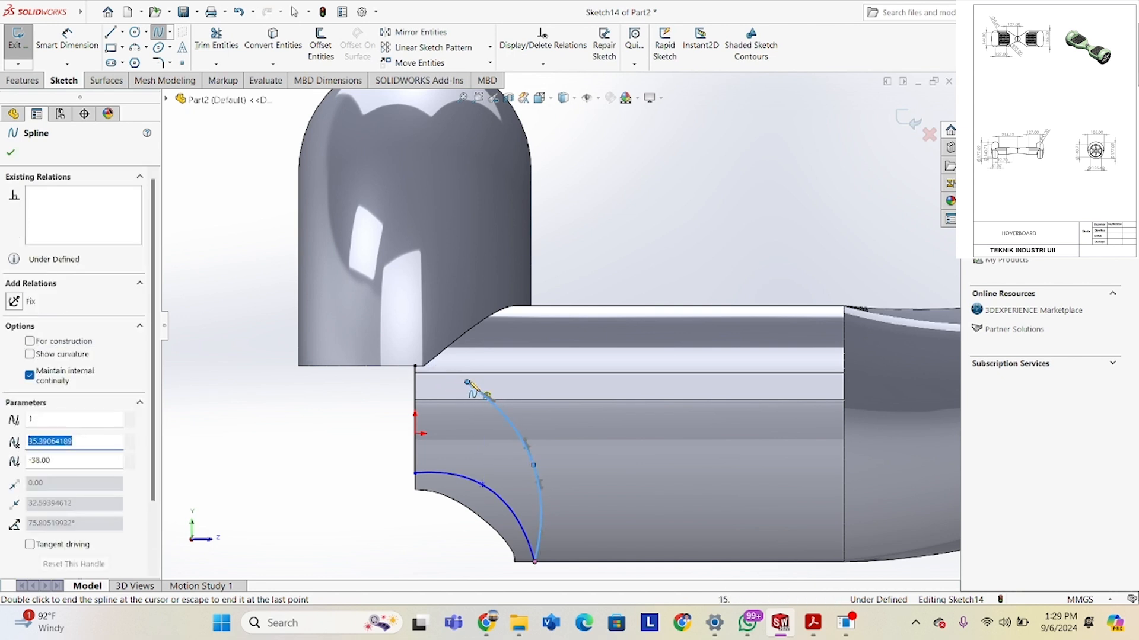
{"action": "left_click_drag", "start_coordinate": [466, 383], "coordinate": [418, 368]}
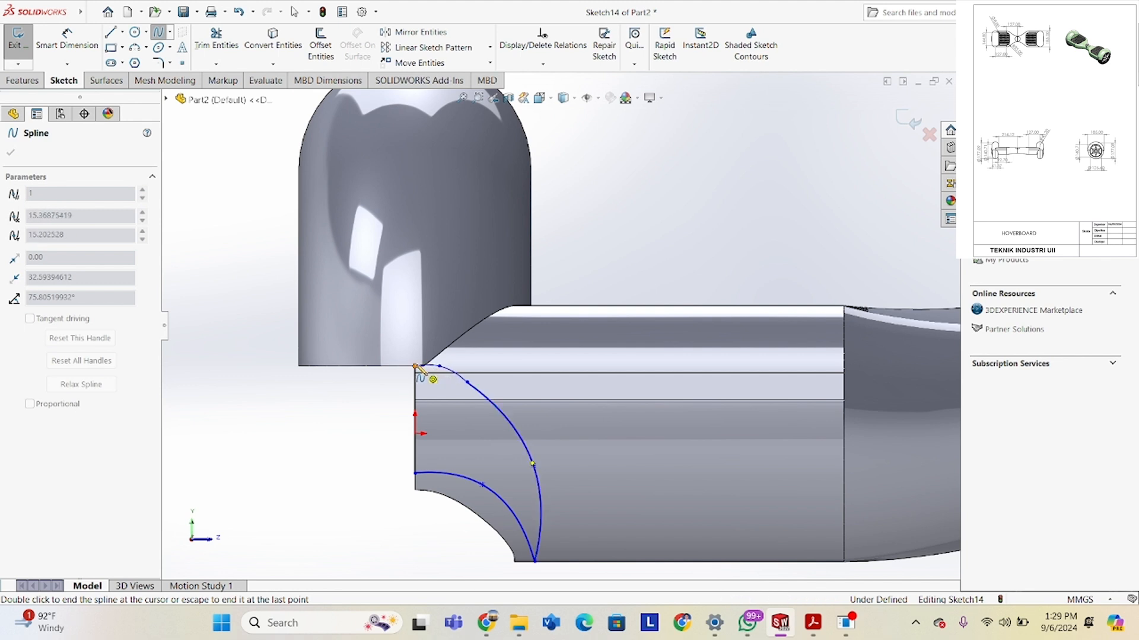
Finish the outer spline at the vertical line's upper end and move its upper intermediate point onto the block's horizontal edge below the cover.
{"action": "double_click", "coordinate": [415, 366]}
{"action": "right_click", "coordinate": [466, 349]}
{"action": "left_click", "coordinate": [488, 358]}
{"action": "scroll", "coordinate": [474, 376], "scroll_direction": "down", "scroll_amount": 3}
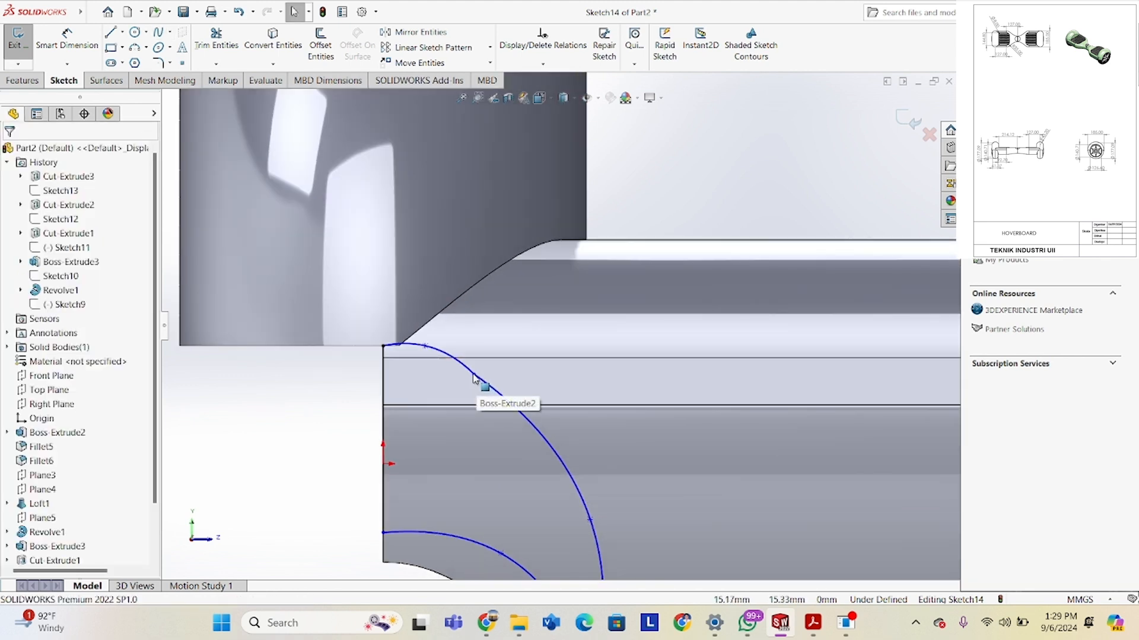
{"action": "left_click_drag", "start_coordinate": [475, 378], "coordinate": [475, 357]}
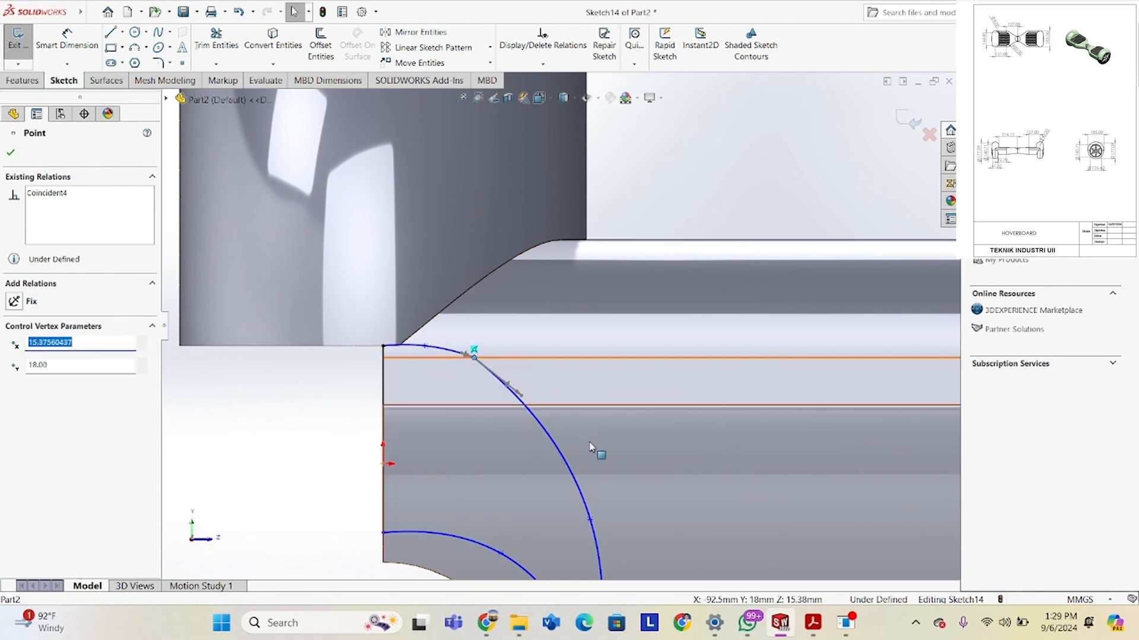
{"action": "key", "text": "Escape"}
{"action": "scroll", "coordinate": [358, 336], "scroll_direction": "up", "scroll_amount": 3}
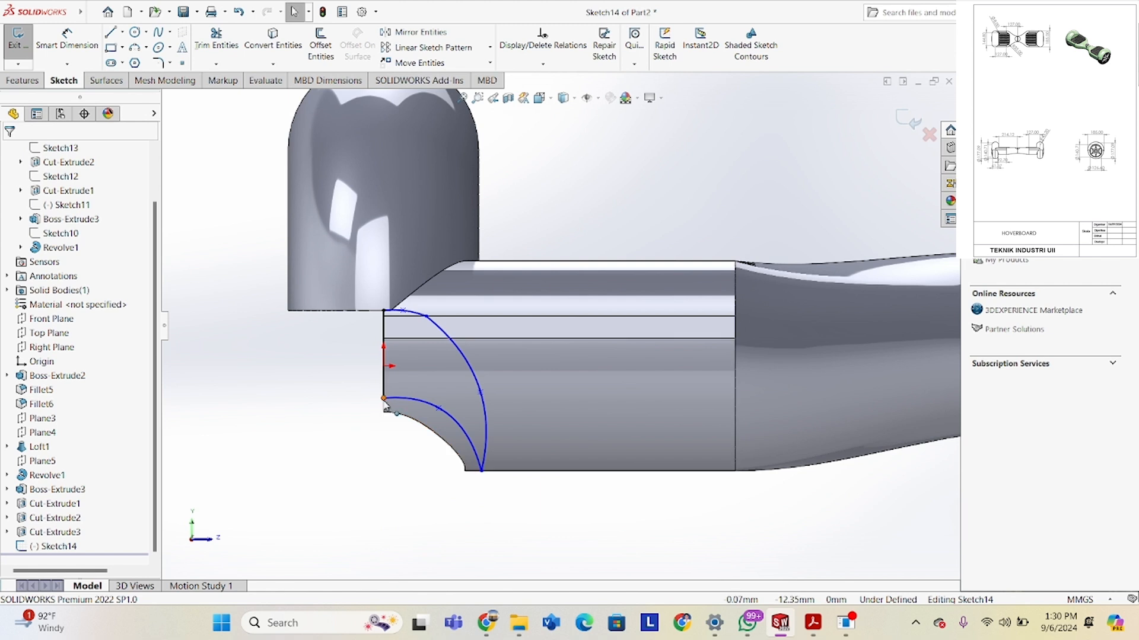
Extend the vertical line's lower end below the notch and reshape the inner spline to bulge beneath the block, enclosing the notch.
{"action": "left_click_drag", "start_coordinate": [384, 398], "coordinate": [383, 438]}
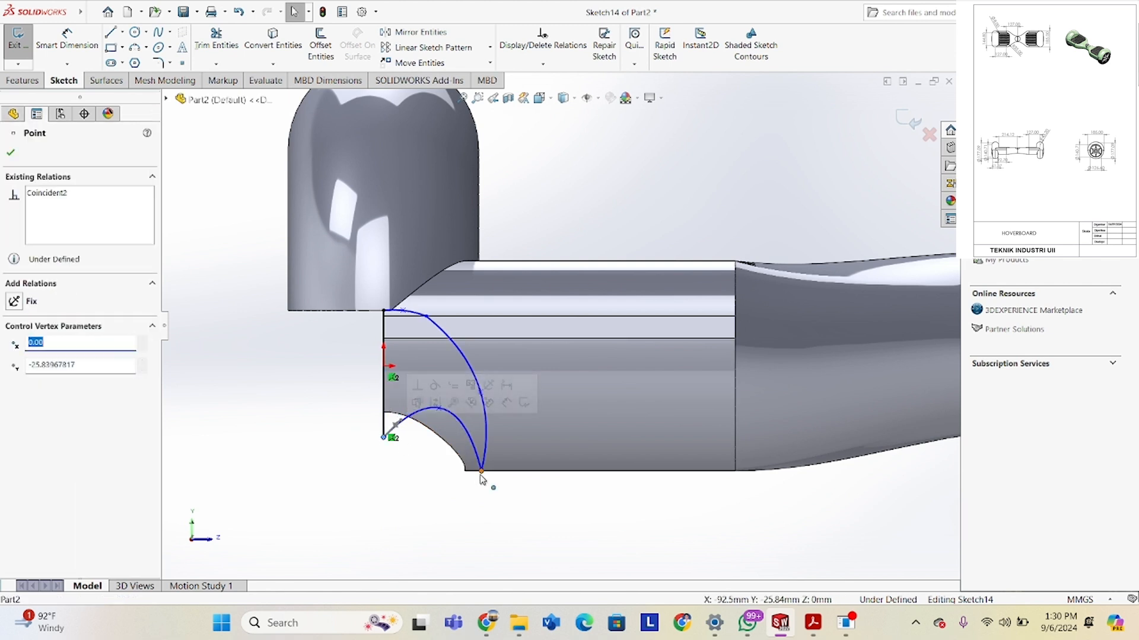
{"action": "left_click", "coordinate": [481, 472]}
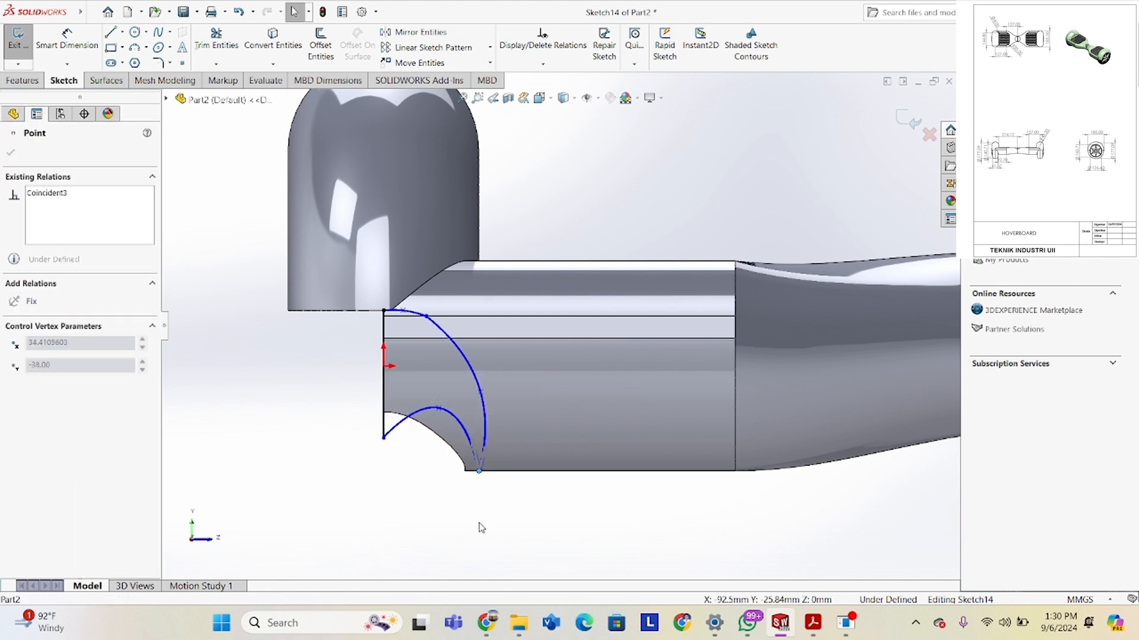
{"action": "left_click_drag", "start_coordinate": [479, 471], "coordinate": [438, 477]}
{"action": "left_click", "coordinate": [314, 470]}
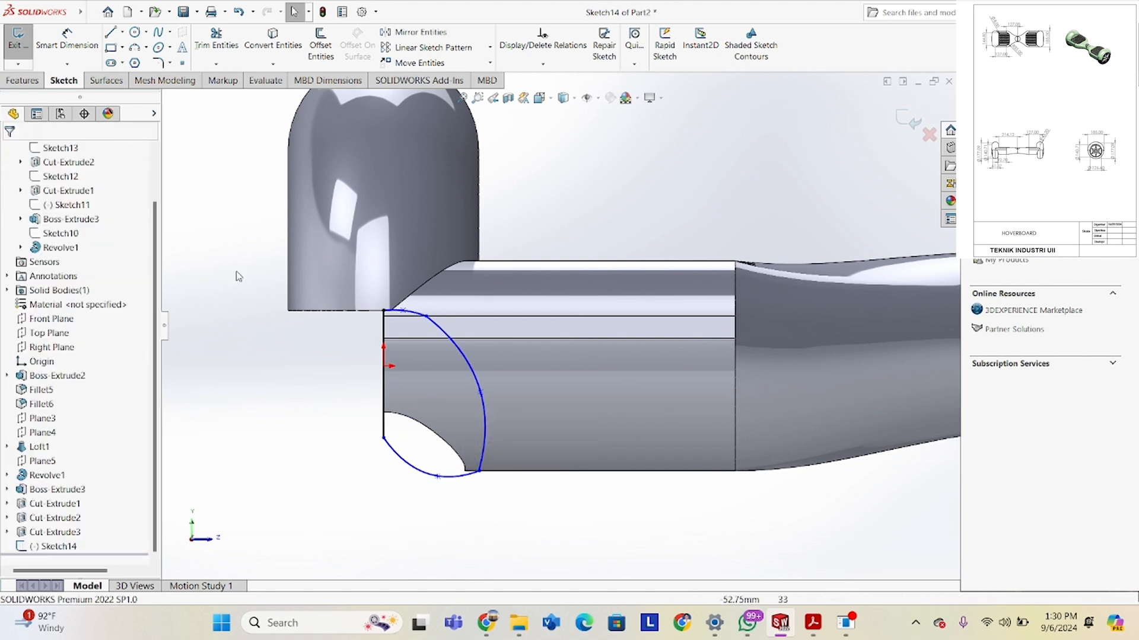
Cut-extrude the closed spline profile 209 mm across the block's width beneath the wheel cover.
{"action": "left_click", "coordinate": [33, 80]}
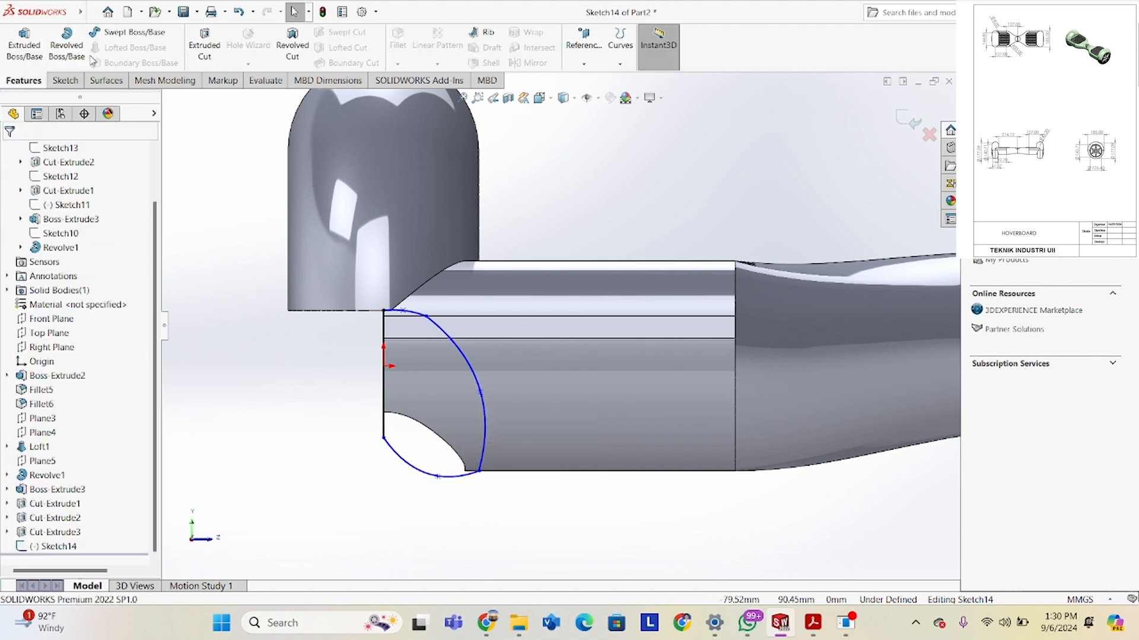
{"action": "left_click", "coordinate": [204, 45]}
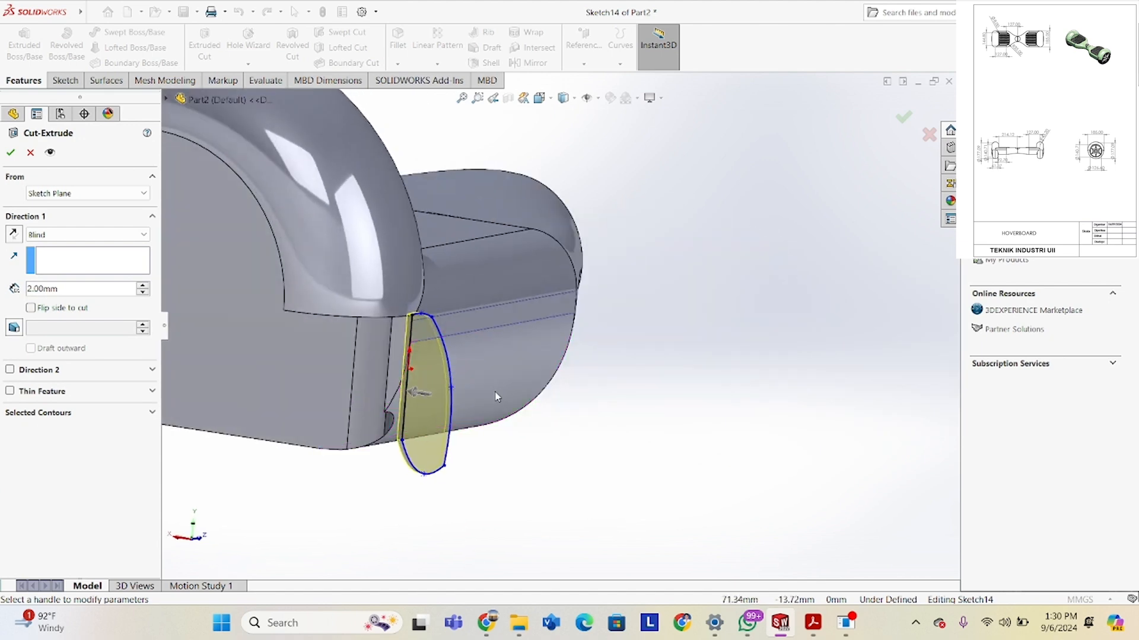
{"action": "left_click", "coordinate": [473, 364]}
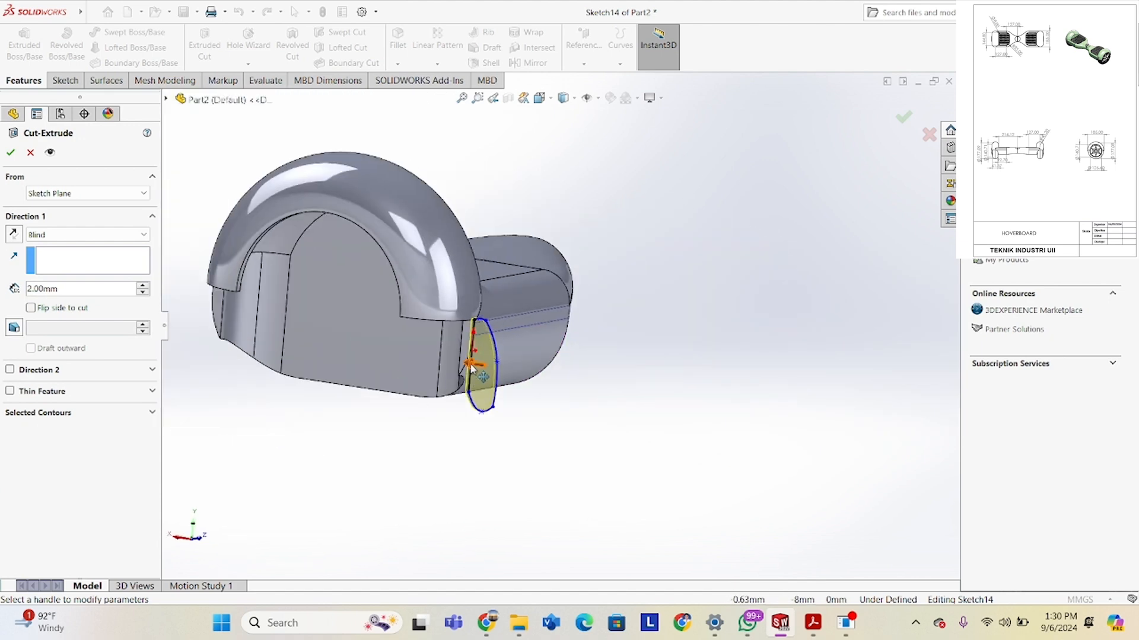
{"action": "left_click", "coordinate": [195, 355]}
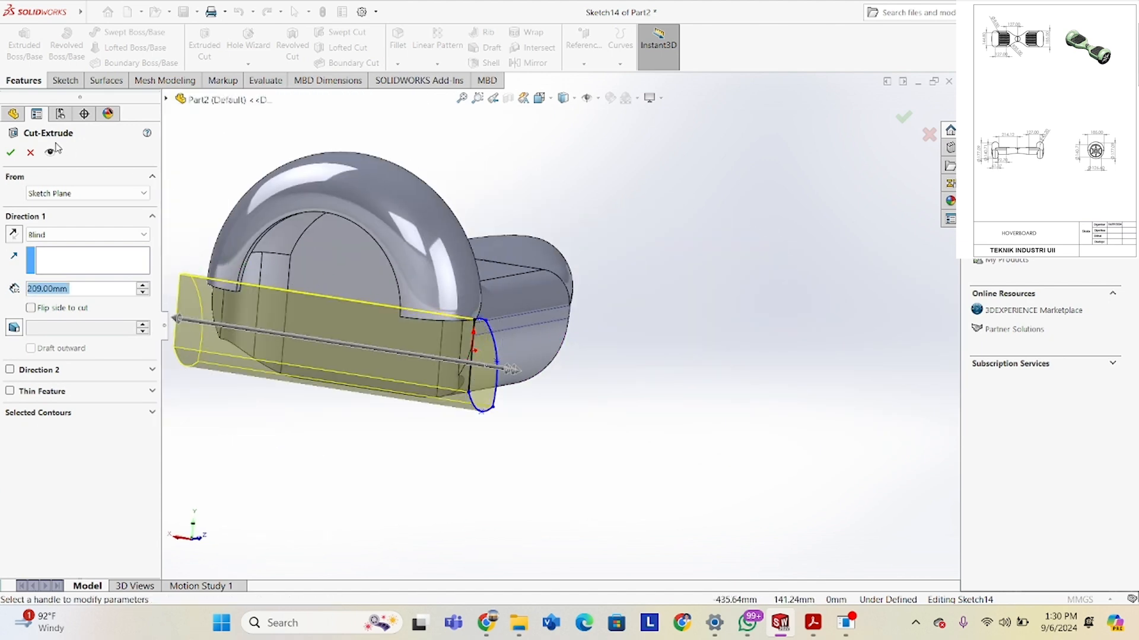
{"action": "left_click", "coordinate": [11, 153]}
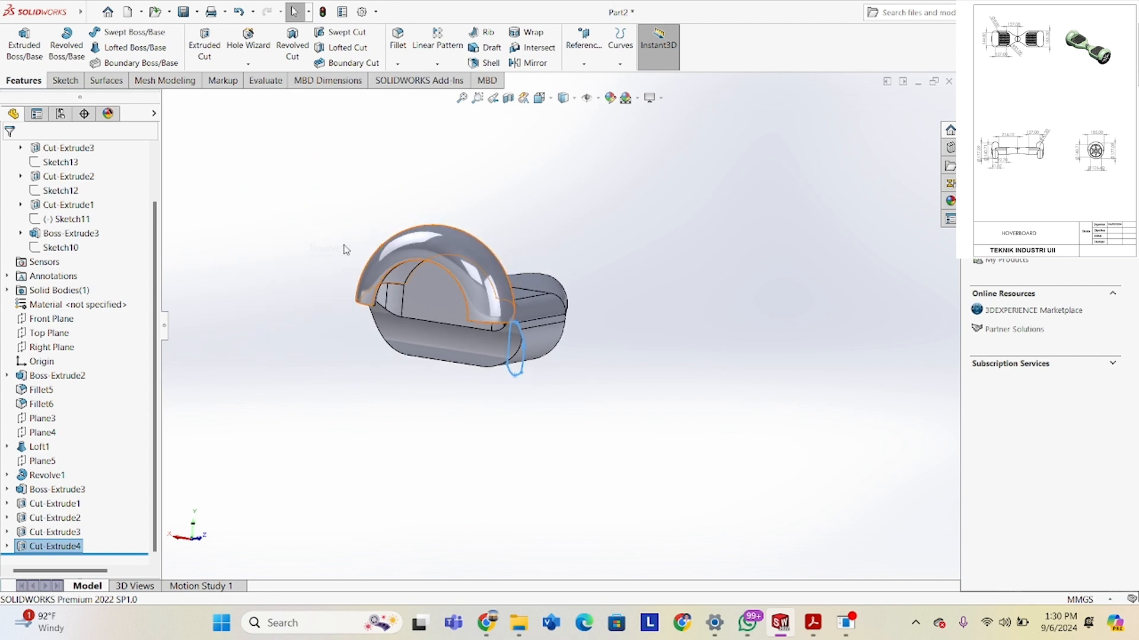
Examine the curved cut under the wheel cover from several angles and in the left view.
{"action": "mouse_move", "coordinate": [291, 203]}
{"action": "middle_mouse_down"}
{"action": "mouse_move", "coordinate": [384, 214]}
{"action": "mouse_move", "coordinate": [473, 196]}
{"action": "mouse_move", "coordinate": [516, 218]}
{"action": "mouse_move", "coordinate": [527, 183]}
{"action": "mouse_move", "coordinate": [602, 308]}
{"action": "mouse_move", "coordinate": [538, 325]}
{"action": "mouse_move", "coordinate": [500, 371]}
{"action": "middle_mouse_up"}
{"action": "scroll", "coordinate": [510, 287], "scroll_direction": "down", "scroll_amount": 5}
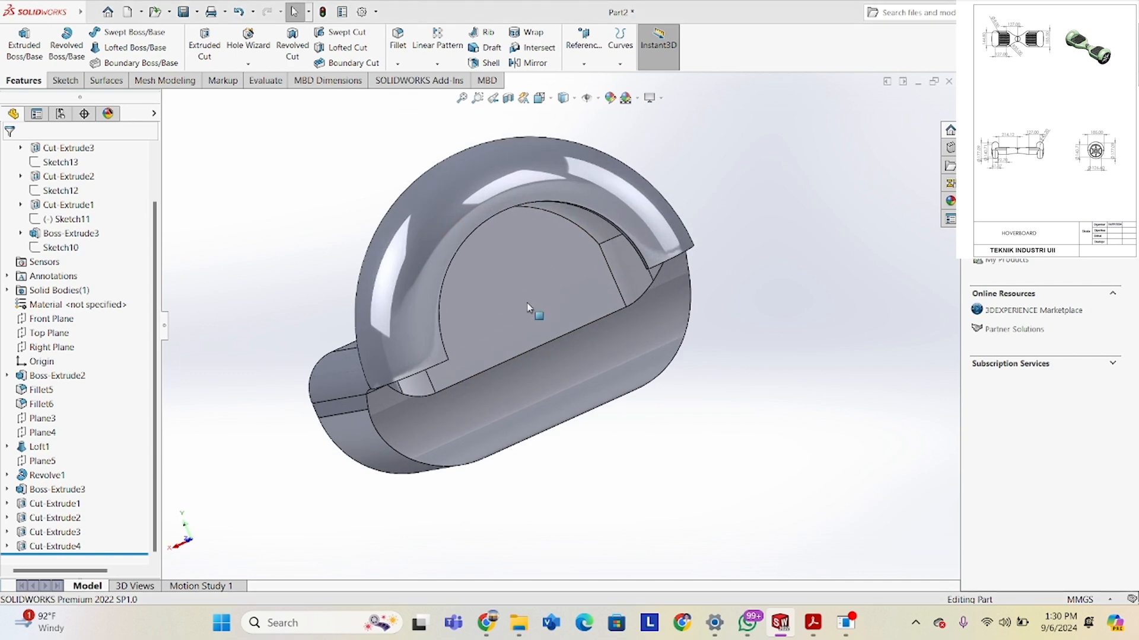
{"action": "middle_click_drag", "start_coordinate": [584, 355], "coordinate": [460, 434]}
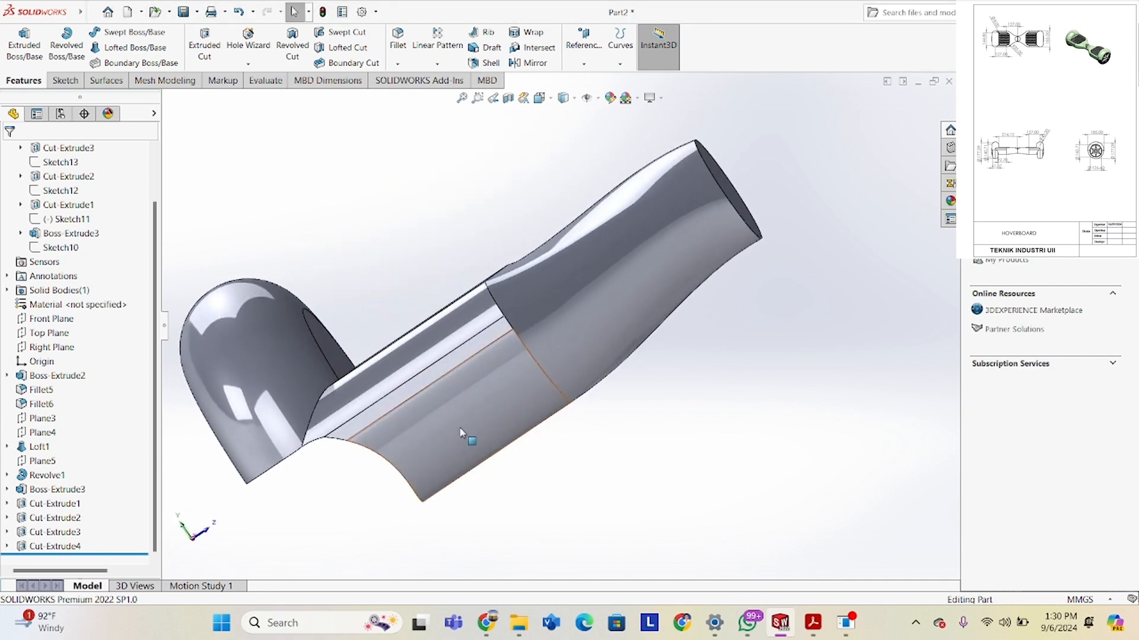
{"action": "key", "text": "space"}
{"action": "left_click", "coordinate": [468, 450]}
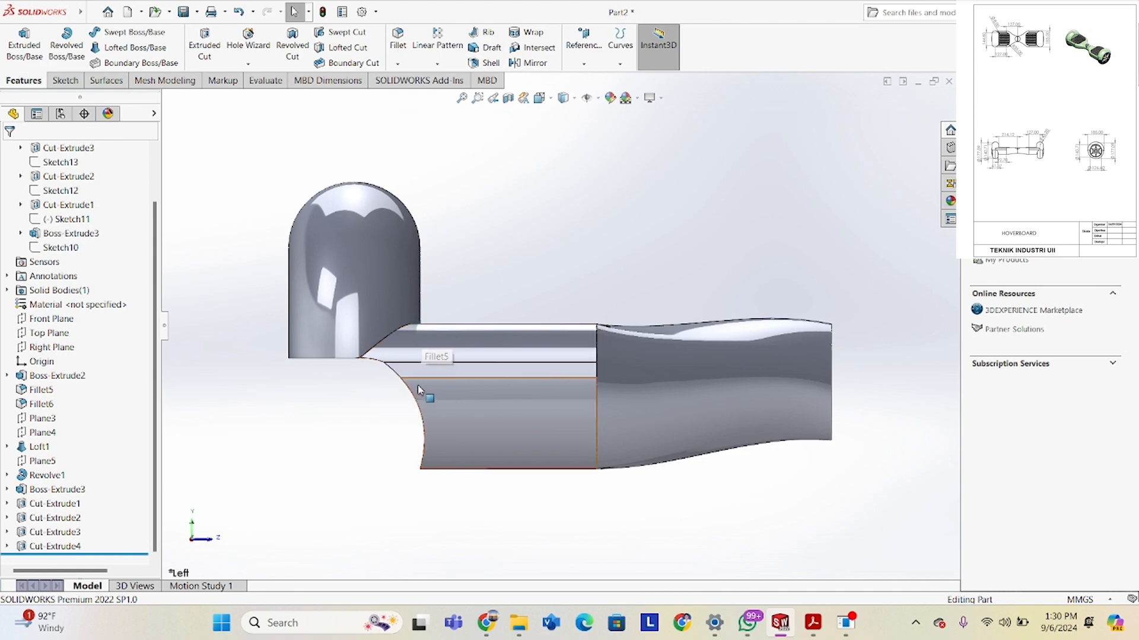
{"action": "middle_click_drag", "start_coordinate": [417, 386], "coordinate": [486, 438]}
{"action": "scroll", "coordinate": [560, 437], "scroll_direction": "up", "scroll_amount": 4}
{"action": "middle_click_drag", "start_coordinate": [561, 439], "coordinate": [538, 431]}
Start a sketch on the block's flat upper face and orient the model to the top view.
{"action": "right_click", "coordinate": [553, 314]}
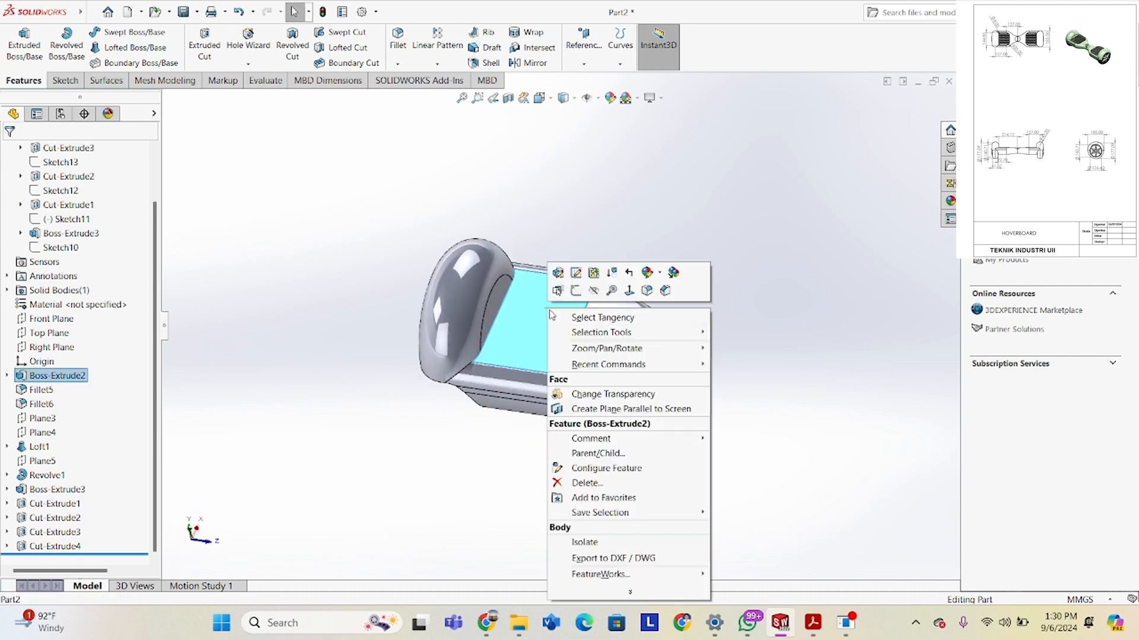
{"action": "left_click", "coordinate": [576, 292]}
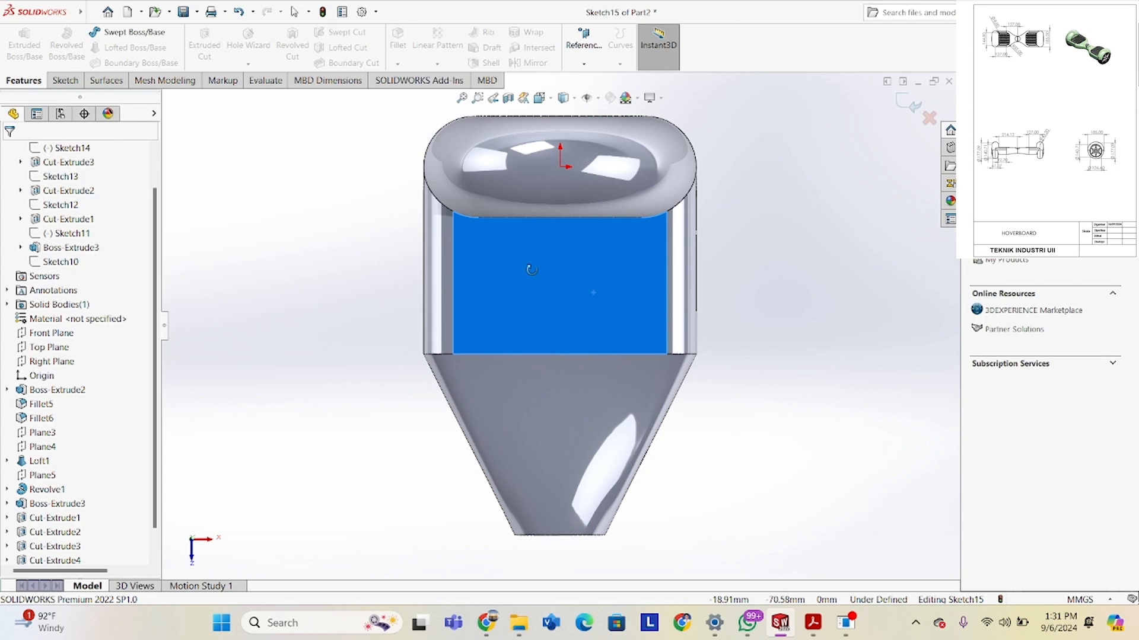
{"action": "mouse_move", "coordinate": [529, 270]}
{"action": "middle_mouse_down"}
{"action": "mouse_move", "coordinate": [732, 213]}
{"action": "mouse_move", "coordinate": [785, 314]}
{"action": "mouse_move", "coordinate": [788, 370]}
{"action": "middle_mouse_up"}
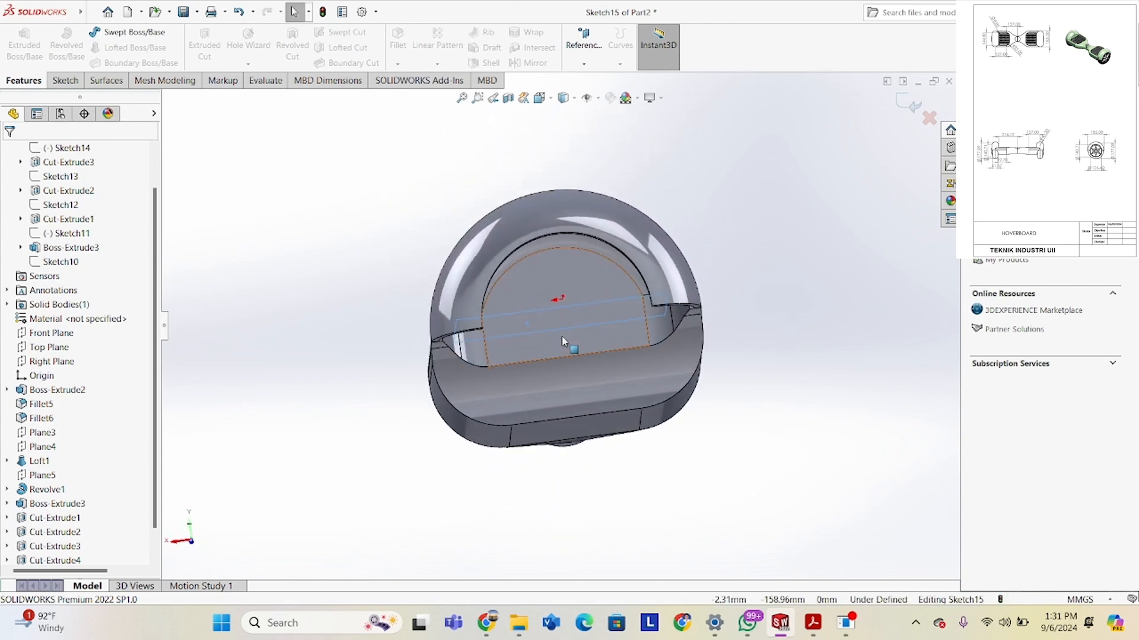
{"action": "mouse_move", "coordinate": [561, 336]}
{"action": "middle_mouse_down"}
{"action": "mouse_move", "coordinate": [438, 396]}
{"action": "mouse_move", "coordinate": [556, 366]}
{"action": "mouse_move", "coordinate": [442, 415]}
{"action": "mouse_move", "coordinate": [449, 432]}
{"action": "mouse_move", "coordinate": [436, 420]}
{"action": "middle_mouse_up"}
{"action": "scroll", "coordinate": [536, 497], "scroll_direction": "down", "scroll_amount": 1}
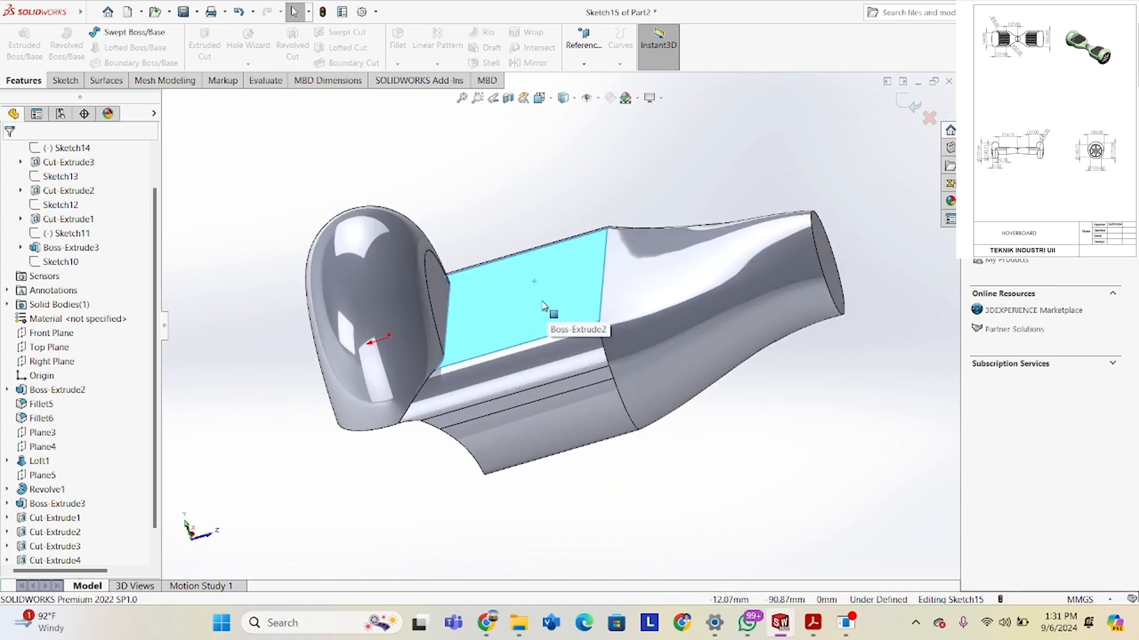
{"action": "left_click", "coordinate": [498, 220]}
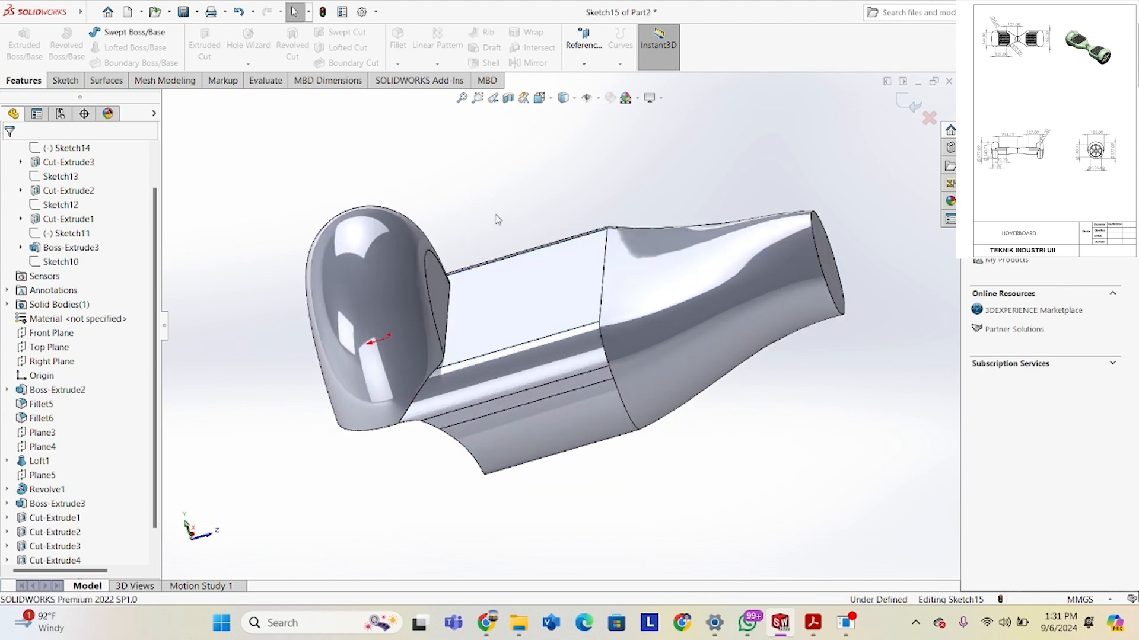
{"action": "key", "text": "space"}
{"action": "left_click", "coordinate": [507, 305]}
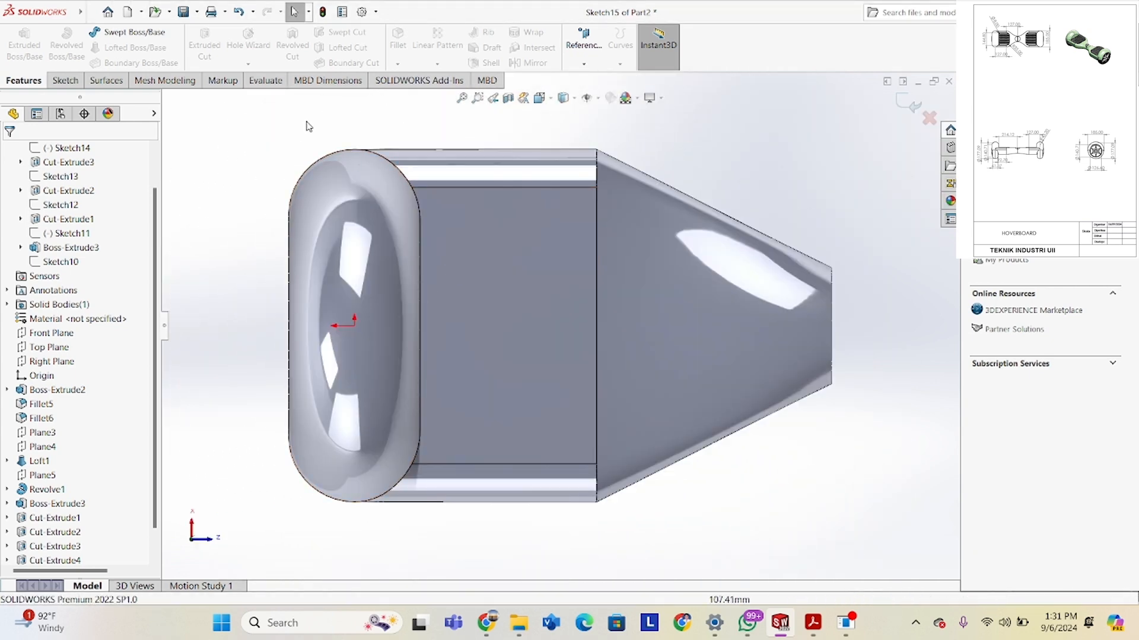
Sketch a corner rectangle about 116 by 128 mm from the block's flat upper face onto the tapered section.
{"action": "left_click", "coordinate": [65, 80]}
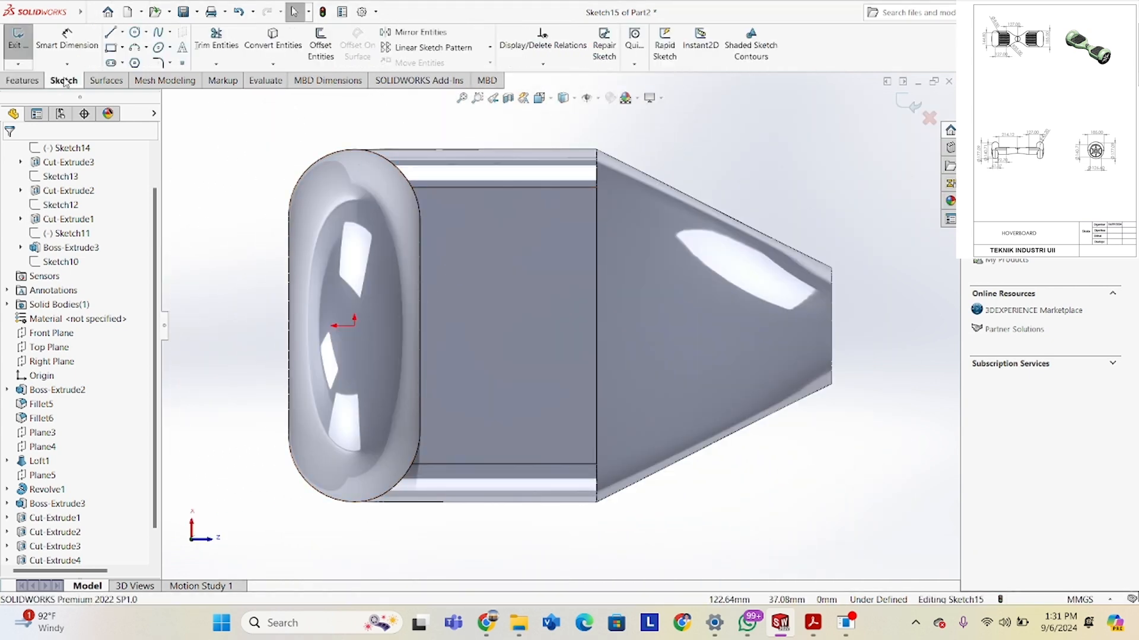
{"action": "left_click", "coordinate": [122, 47]}
{"action": "left_click", "coordinate": [129, 64]}
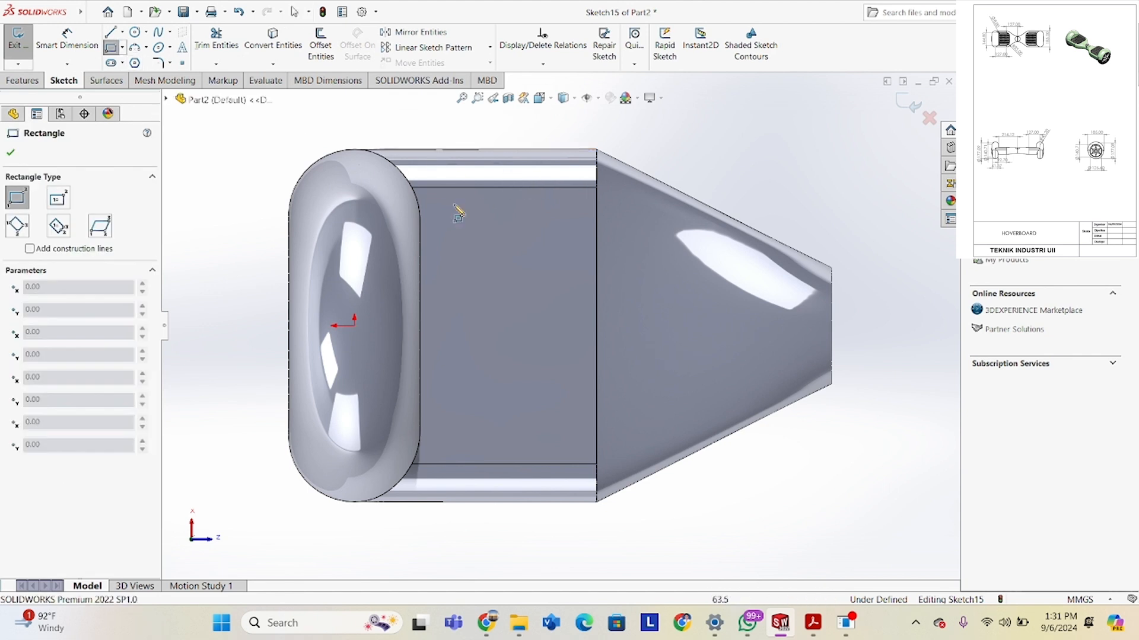
{"action": "left_click", "coordinate": [436, 203]}
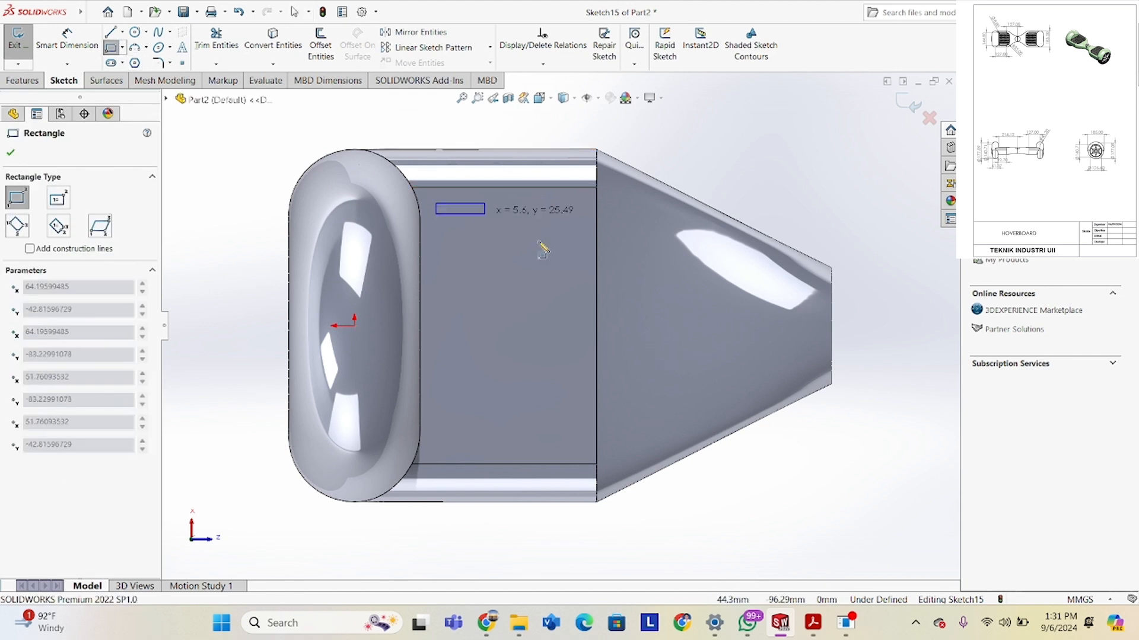
{"action": "left_click", "coordinate": [656, 446]}
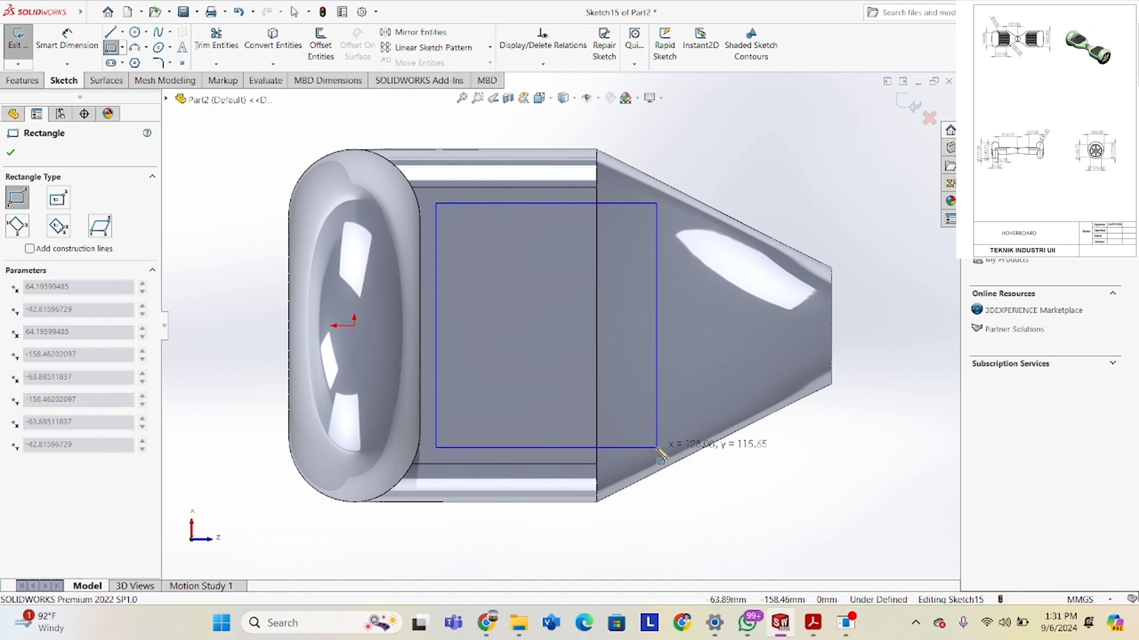
{"action": "right_click", "coordinate": [757, 436]}
{"action": "left_click", "coordinate": [771, 448]}
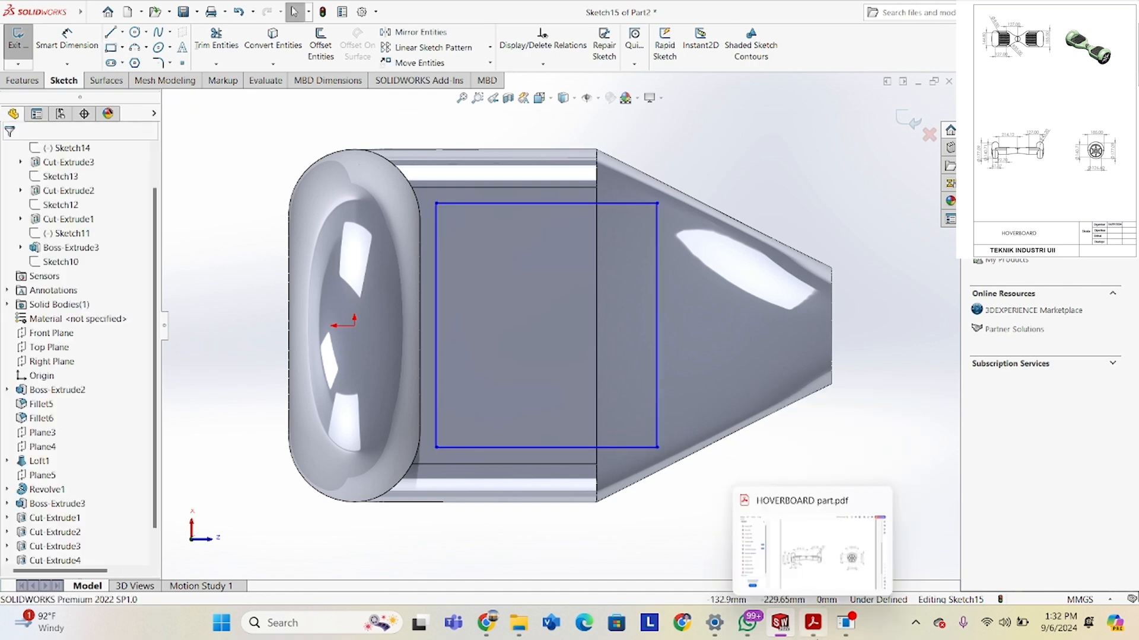
Check the footpad and body dimensions in the HOVERBOARD part.pdf drawing and return to the SOLIDWORKS sketch.
{"action": "left_click", "coordinate": [838, 532]}
{"action": "scroll", "coordinate": [673, 346], "scroll_direction": "up", "scroll_amount": 5}
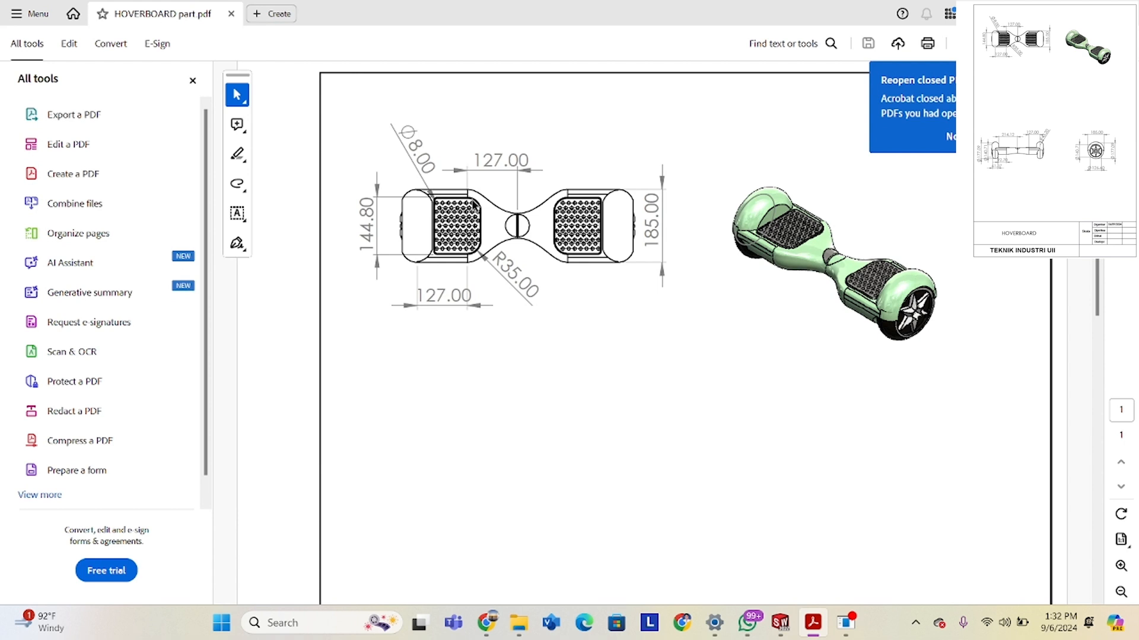
{"action": "scroll", "coordinate": [472, 201], "scroll_direction": "down", "scroll_amount": 4}
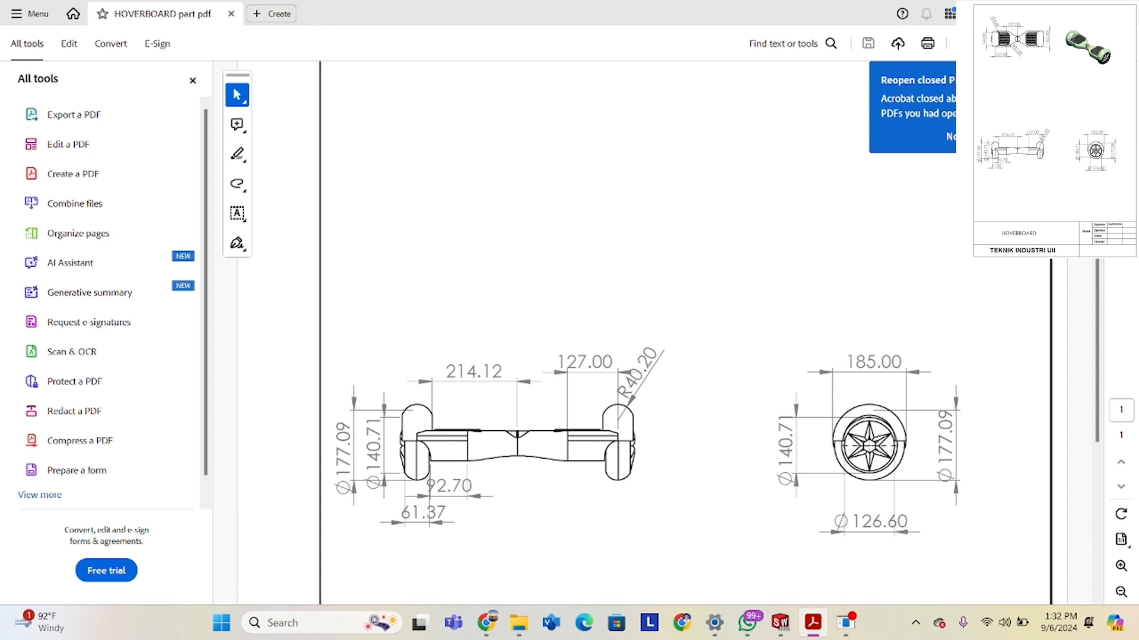
{"action": "left_click", "coordinate": [1053, 13]}
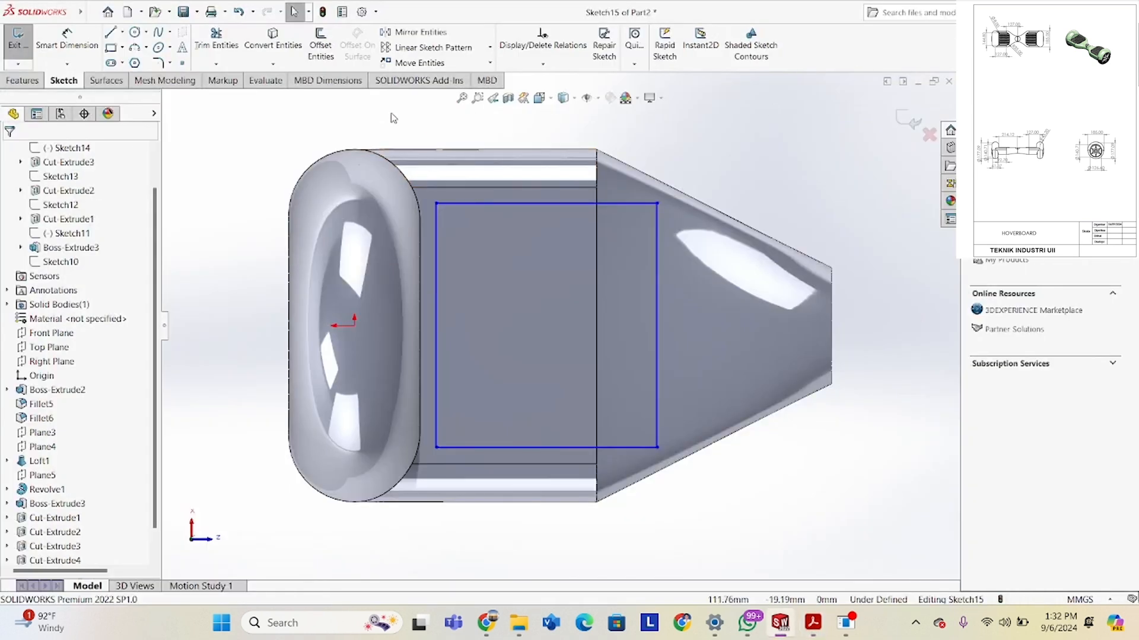
Dimension the rectangle's length along the board and set it to 100 mm.
{"action": "left_click", "coordinate": [67, 40]}
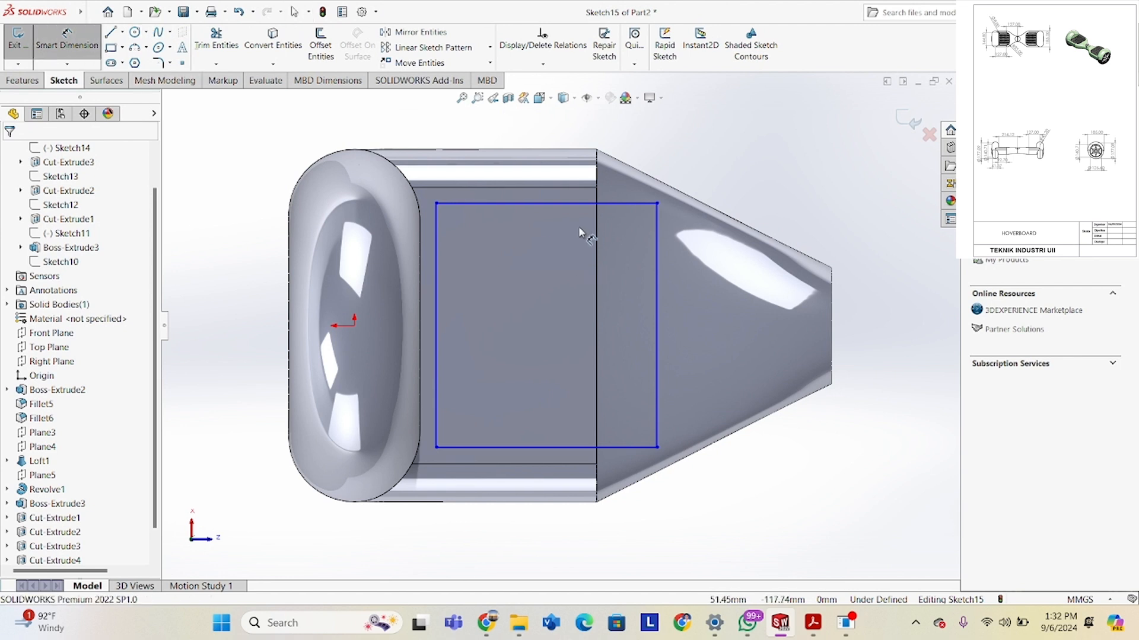
{"action": "left_click", "coordinate": [558, 204]}
{"action": "left_click", "coordinate": [550, 137]}
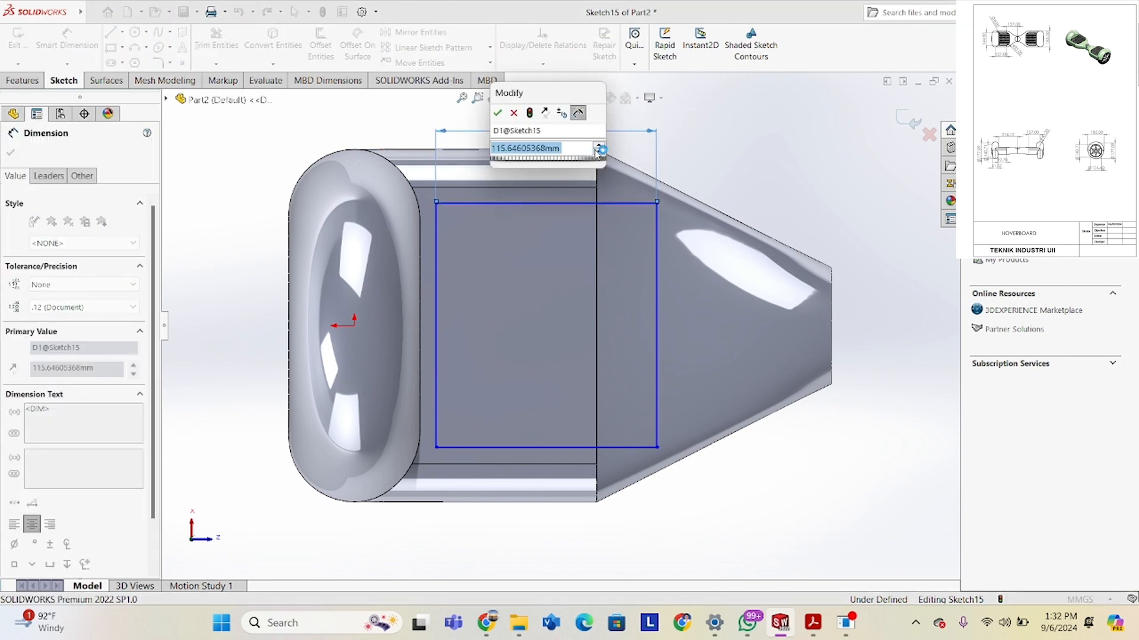
{"action": "type", "text": "100"}
{"action": "key", "text": "Return"}
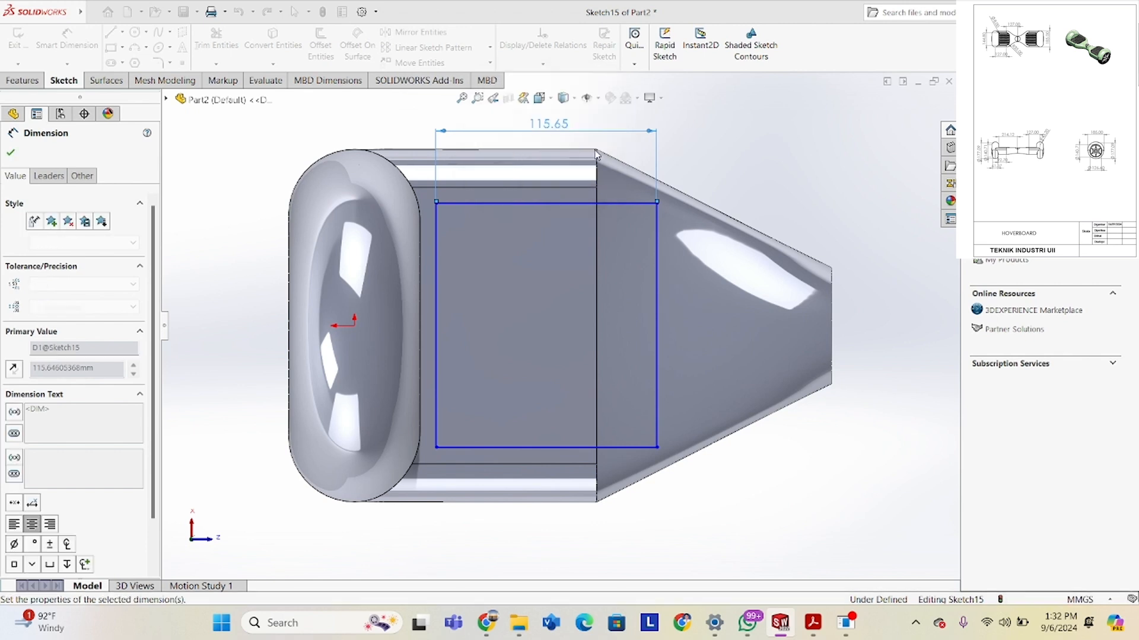
Change the rectangle's length dimension to 115 mm.
{"action": "double_click", "coordinate": [544, 126]}
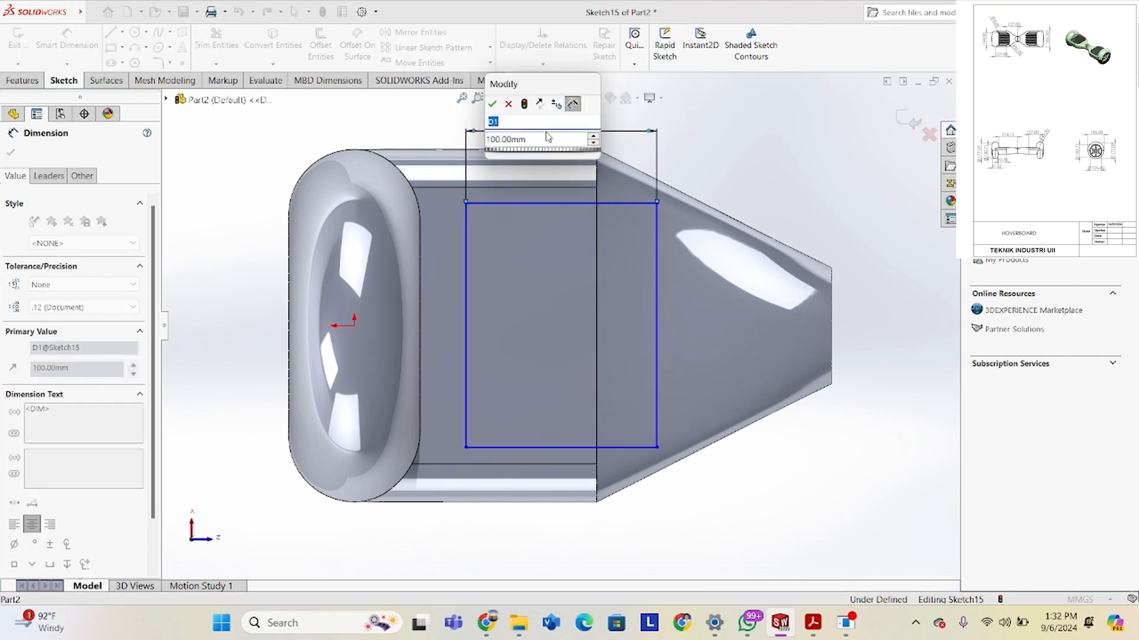
{"action": "double_click", "coordinate": [548, 139]}
{"action": "type", "text": "115"}
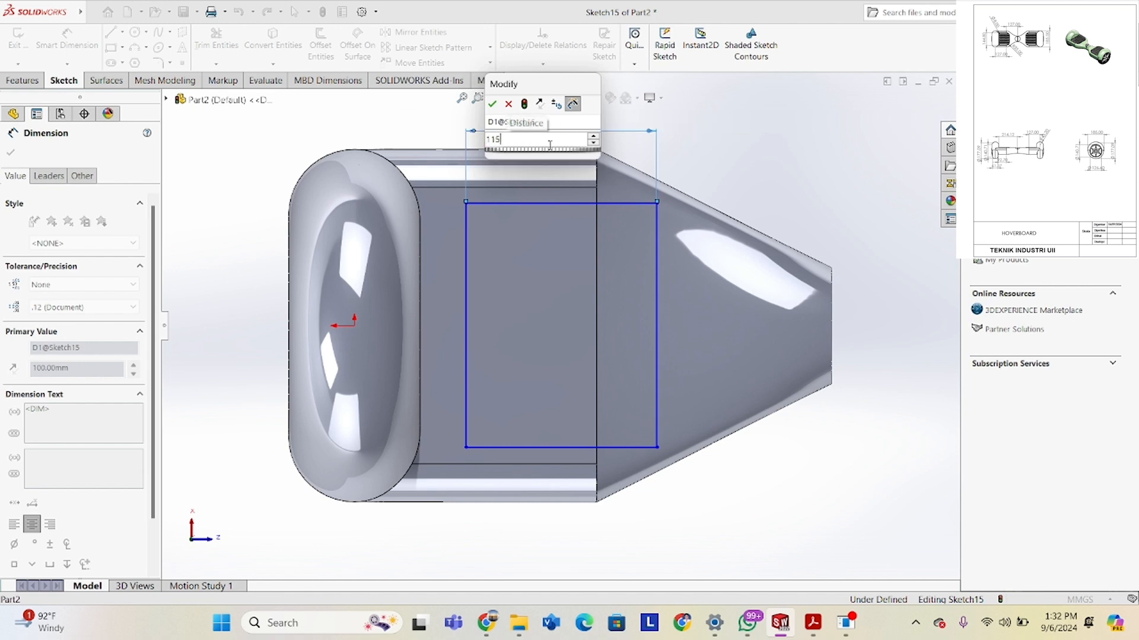
{"action": "key", "text": "Return"}
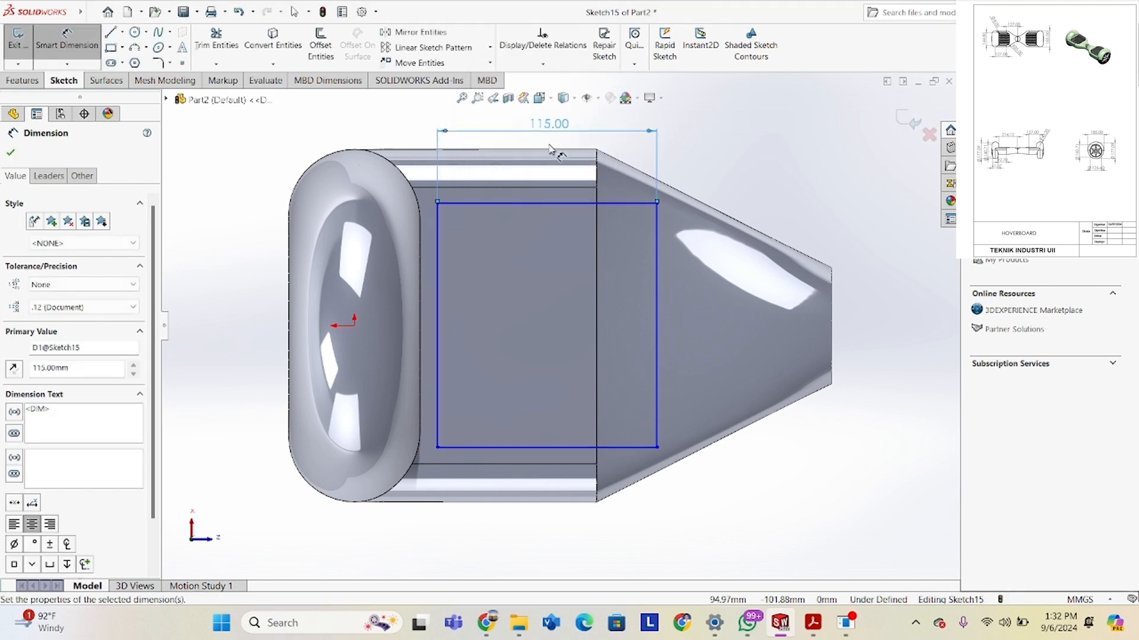
{"action": "left_click", "coordinate": [11, 153]}
Fillet the rectangle's two corners on the tapered section with a 28 mm radius.
{"action": "left_click", "coordinate": [157, 62]}
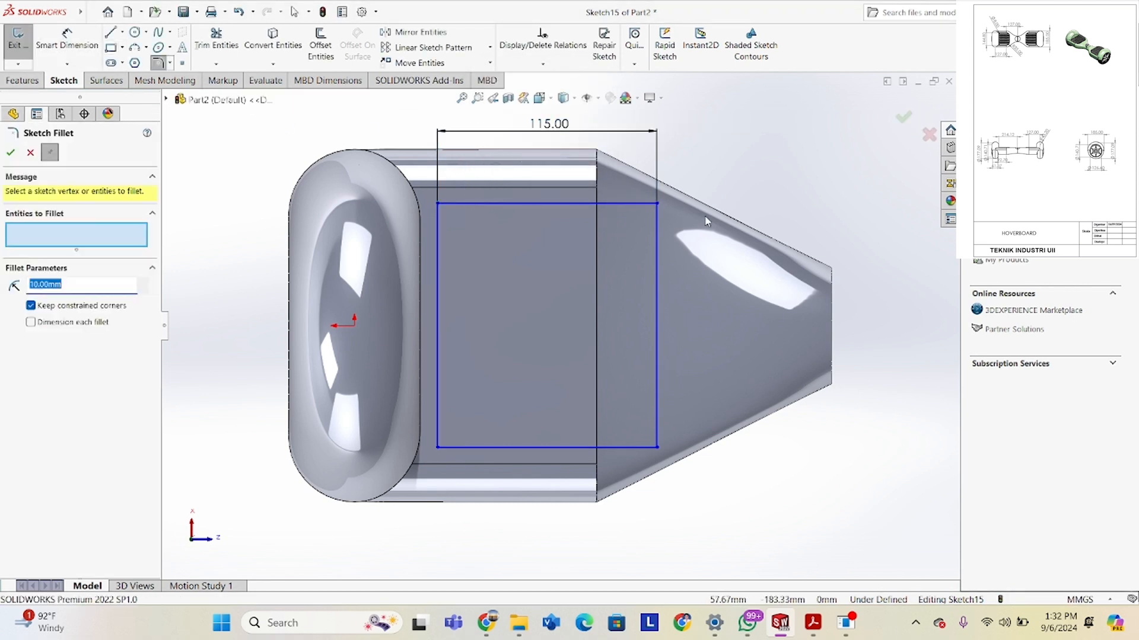
{"action": "left_click", "coordinate": [656, 205]}
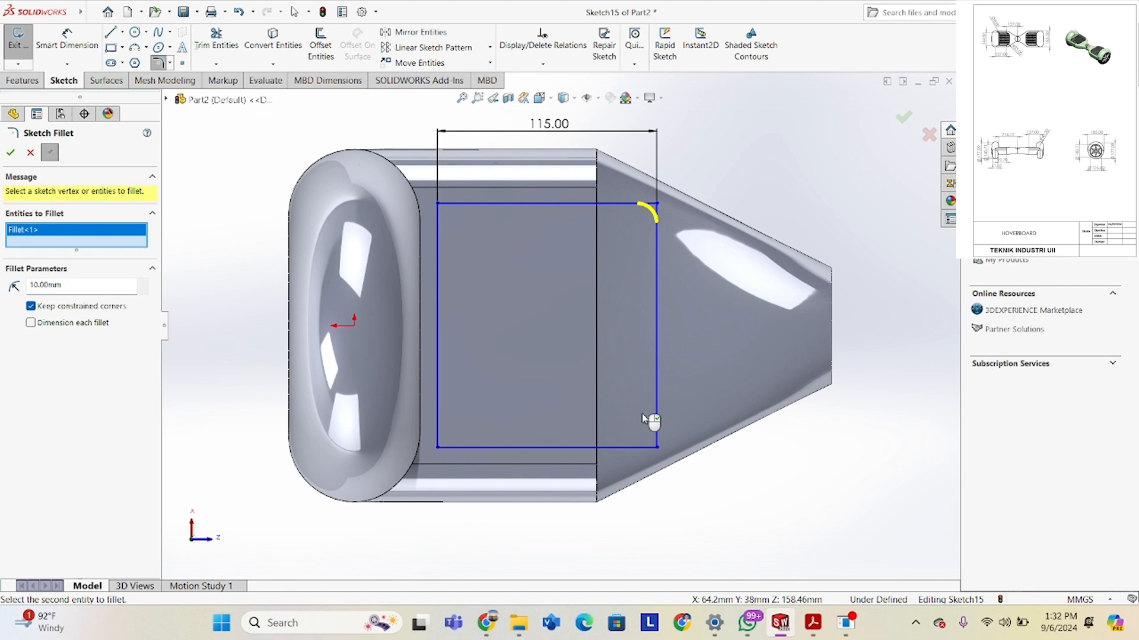
{"action": "left_click", "coordinate": [656, 449]}
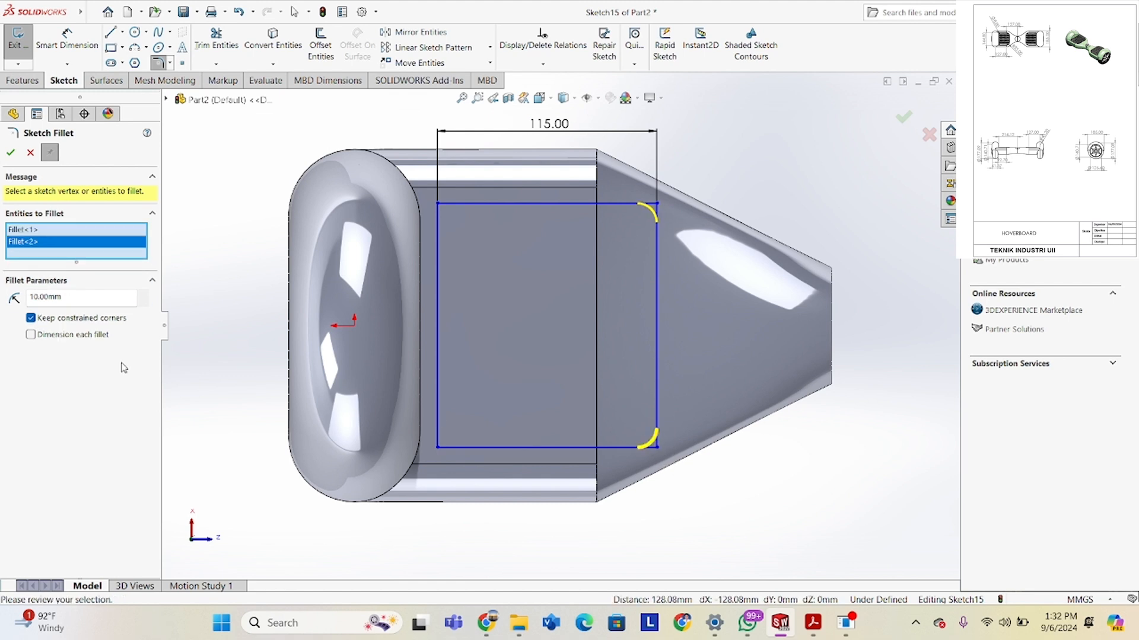
{"action": "double_click", "coordinate": [74, 297]}
{"action": "type", "text": "25"}
{"action": "key", "text": "Return"}
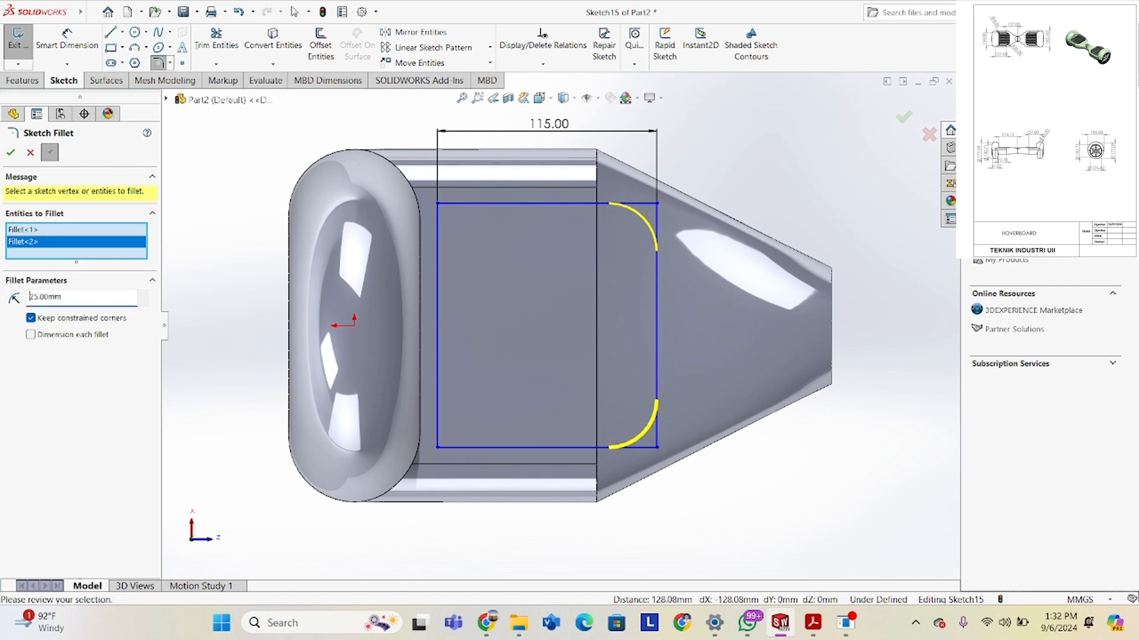
{"action": "double_click", "coordinate": [77, 296]}
{"action": "type", "text": "328"}
{"action": "key", "text": "Return"}
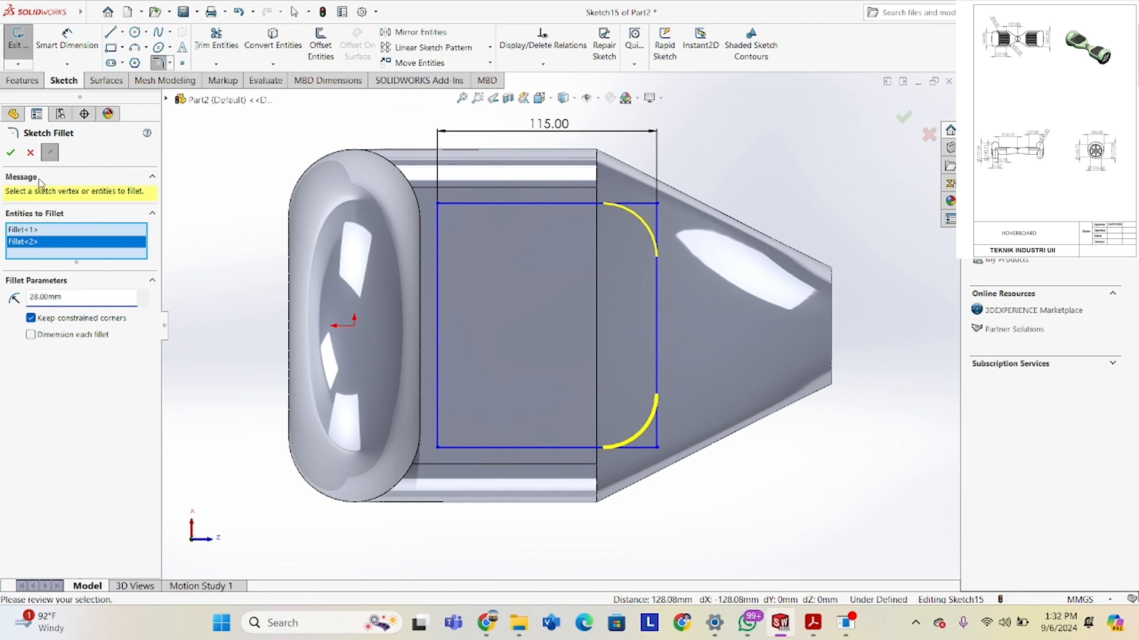
{"action": "left_click", "coordinate": [14, 154]}
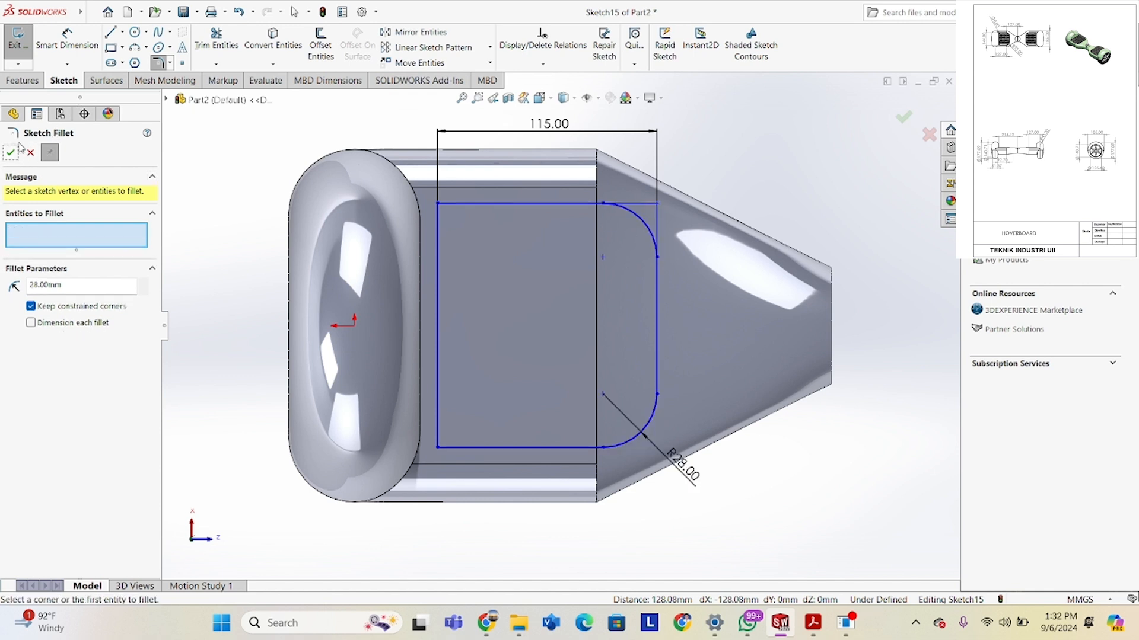
Fillet the rectangle's two wheel-side corners with a 10 mm radius and finish the Sketch Fillet command.
{"action": "left_click", "coordinate": [438, 204]}
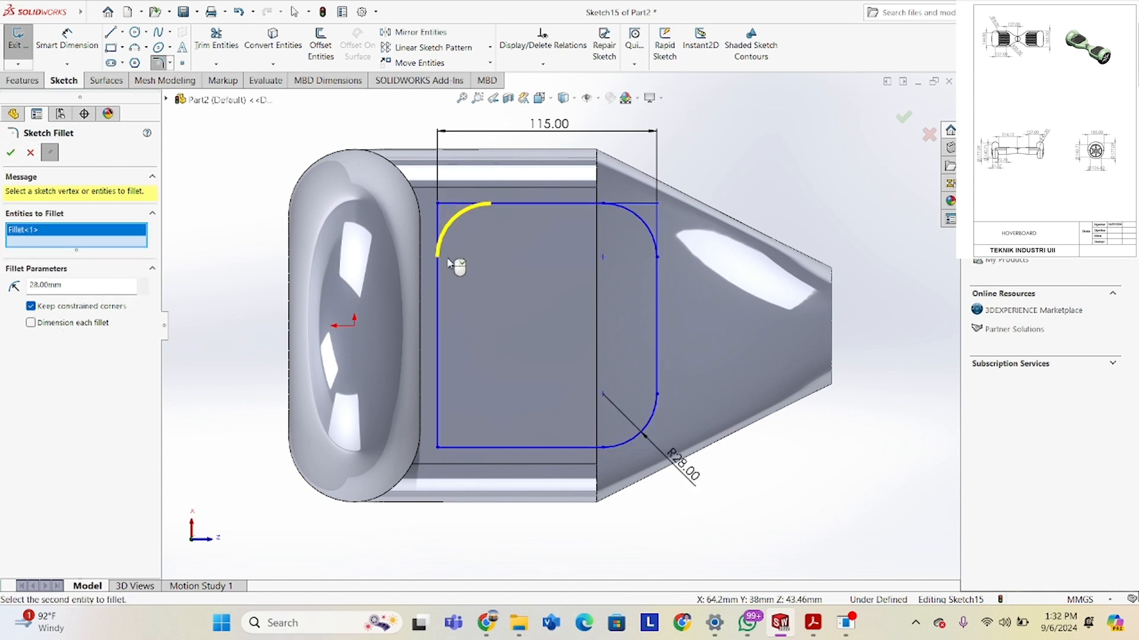
{"action": "left_click", "coordinate": [438, 448]}
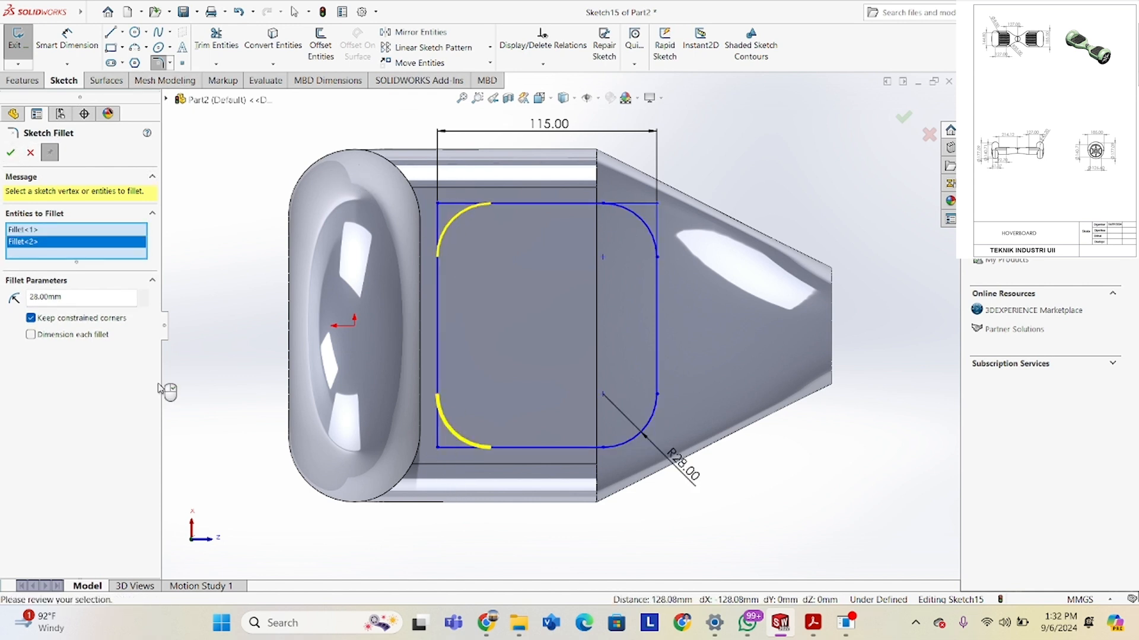
{"action": "double_click", "coordinate": [81, 298]}
{"action": "type", "text": "10"}
{"action": "key", "text": "Return"}
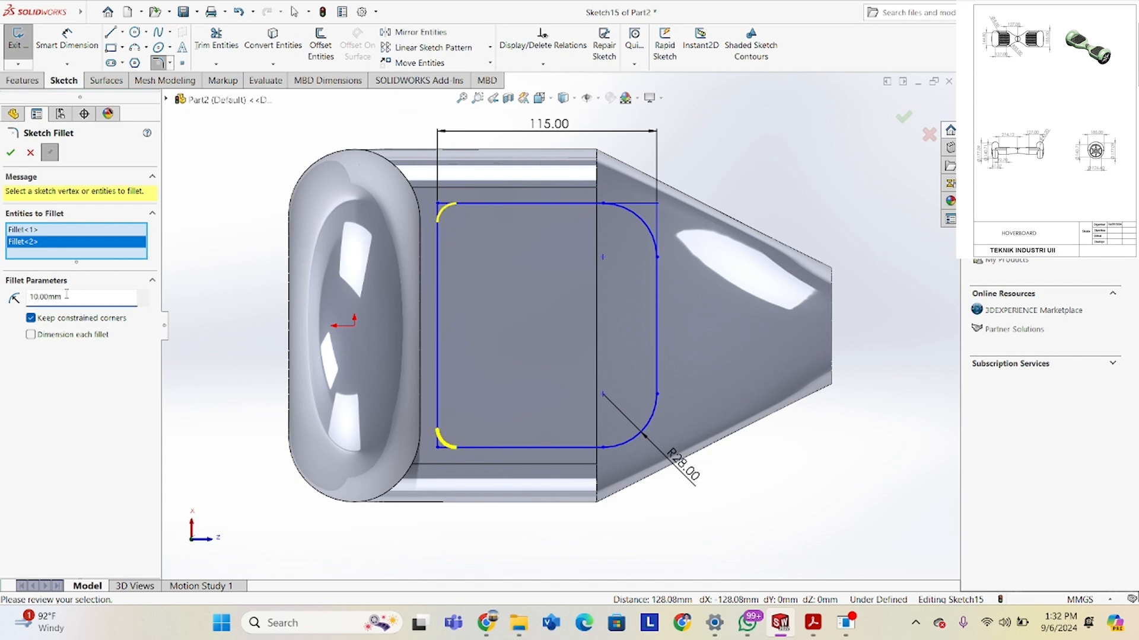
{"action": "left_click", "coordinate": [11, 152]}
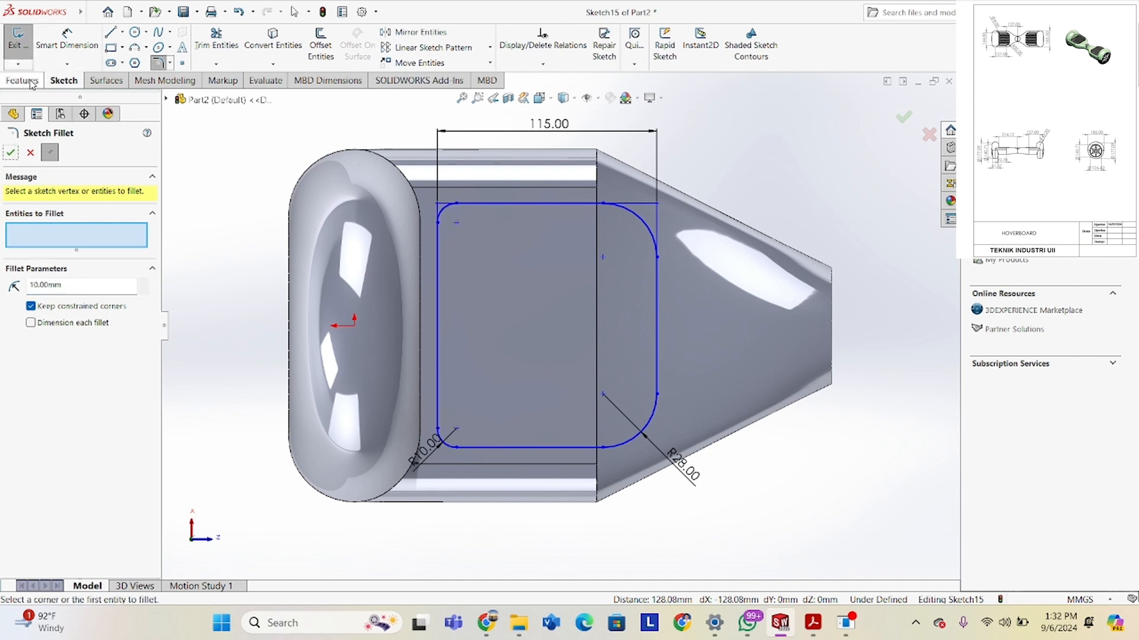
{"action": "left_click", "coordinate": [22, 80]}
{"action": "left_click", "coordinate": [11, 152]}
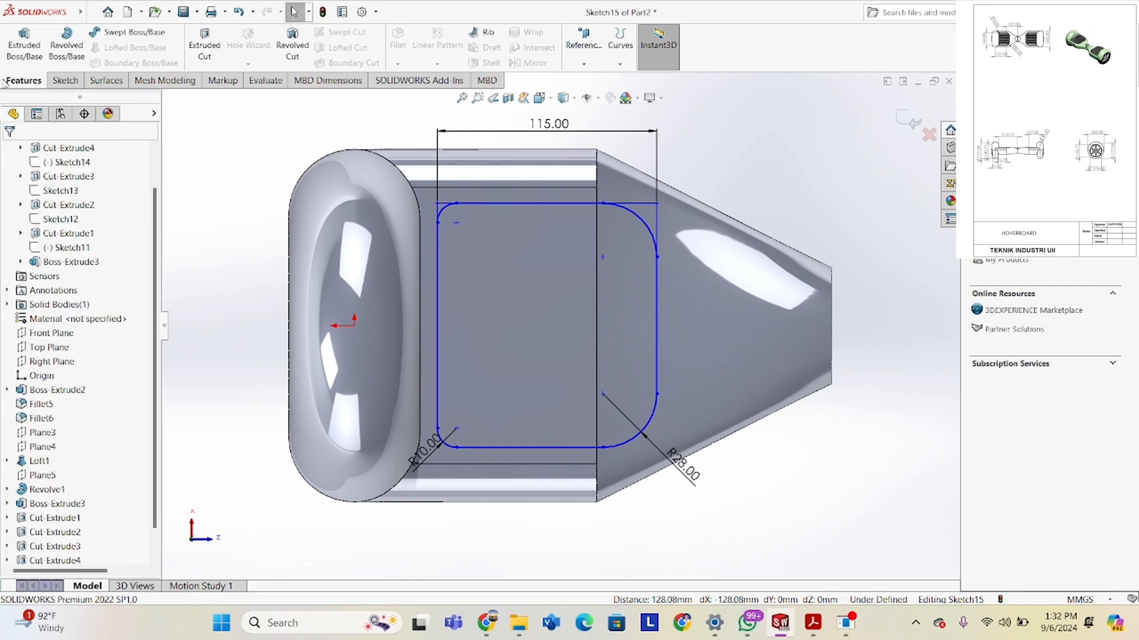
Extrude the rounded footpad profile 2 mm upward from the sketch plane as a blind boss merged with the body.
{"action": "left_click", "coordinate": [24, 44]}
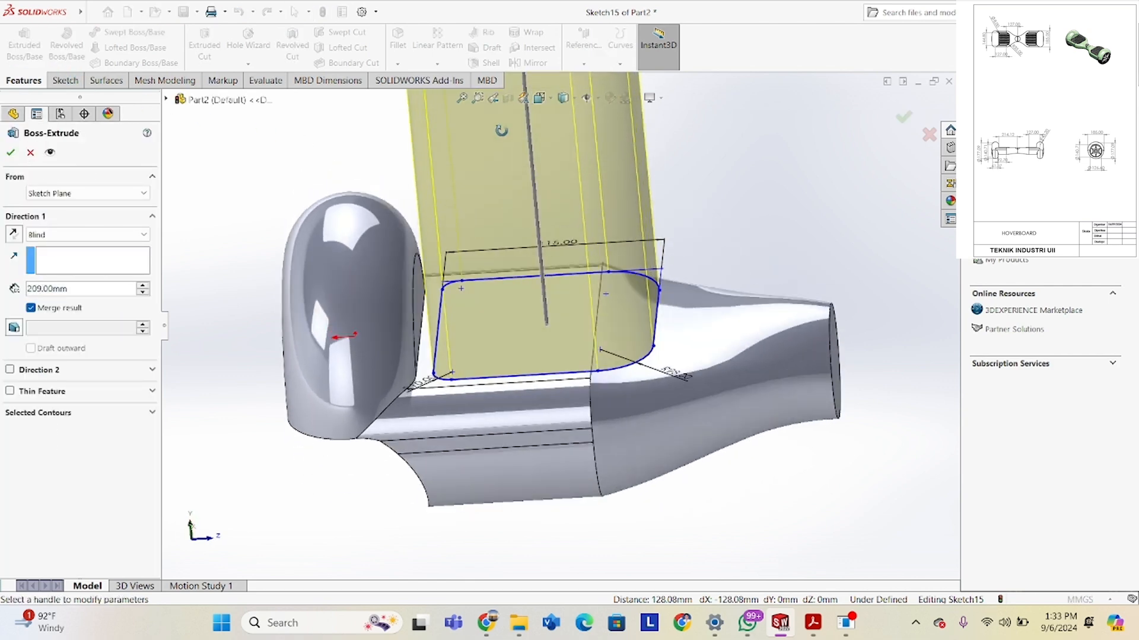
{"action": "double_click", "coordinate": [102, 288]}
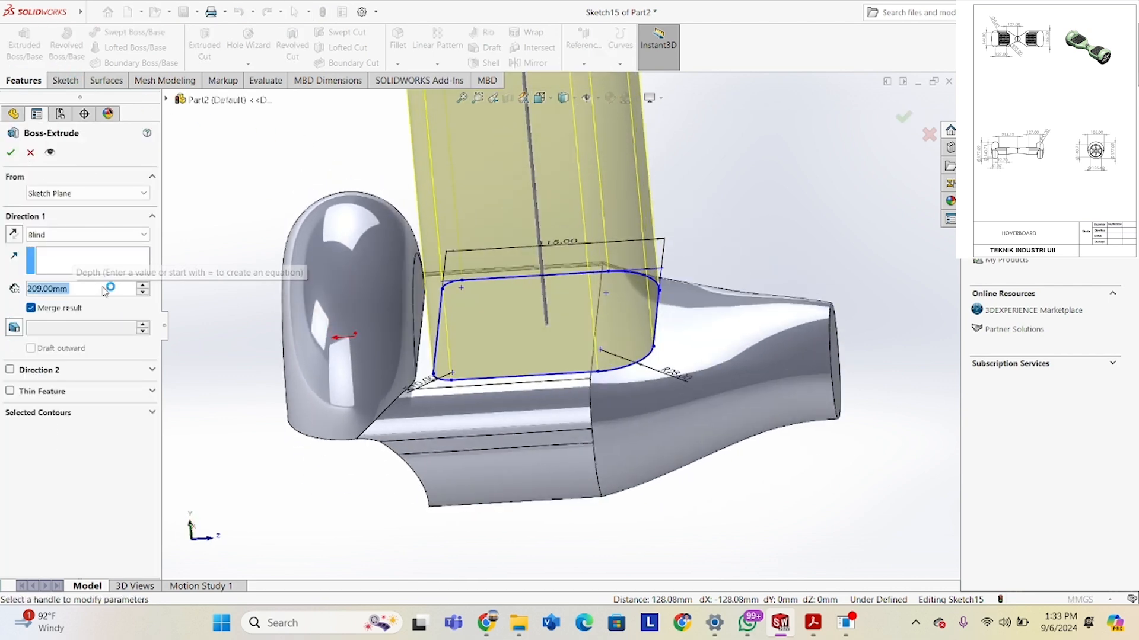
{"action": "type", "text": "10"}
{"action": "key", "text": "Return"}
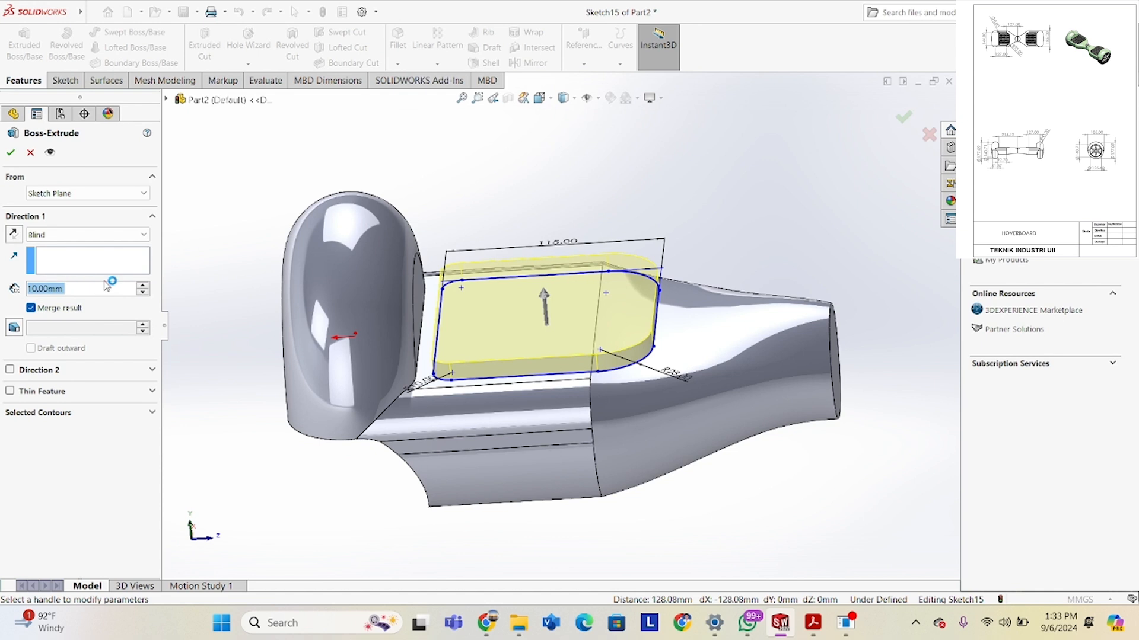
{"action": "type", "text": "2"}
{"action": "key", "text": "Return"}
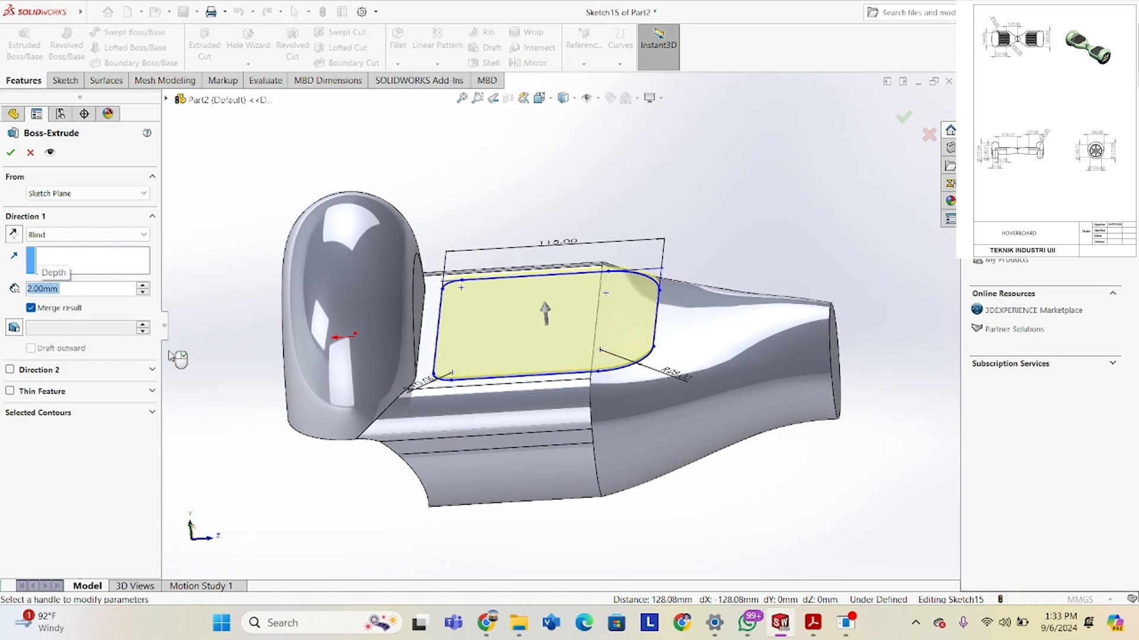
{"action": "left_click", "coordinate": [11, 152]}
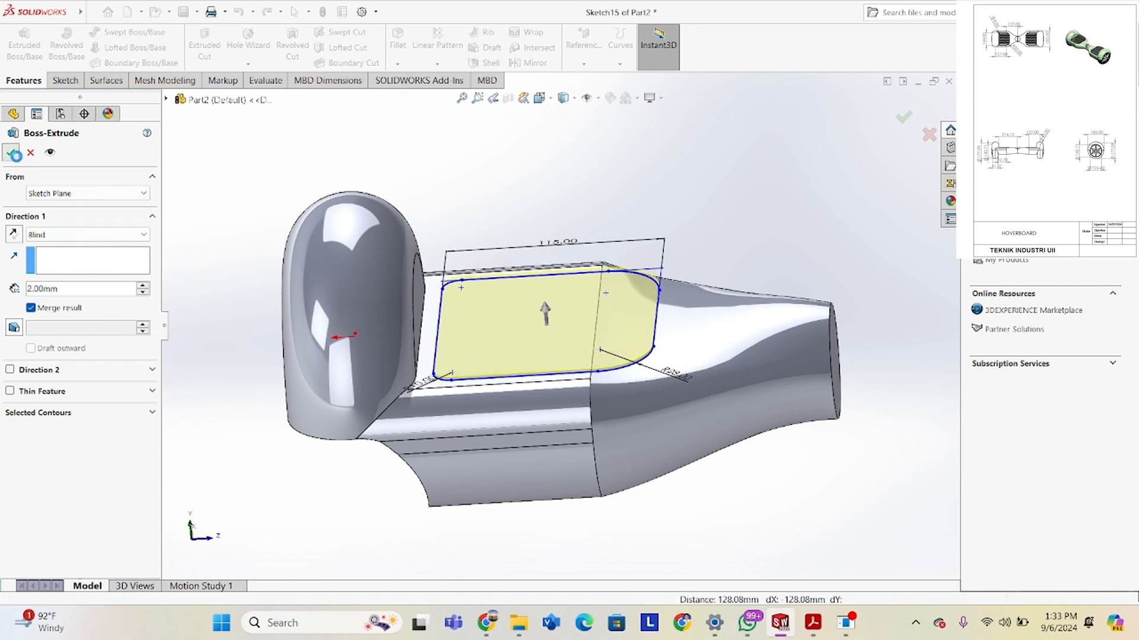
Start a sketch on the top face of the raised rounded pad.
{"action": "middle_click_drag", "start_coordinate": [568, 217], "coordinate": [572, 353]}
{"action": "right_click", "coordinate": [572, 354]}
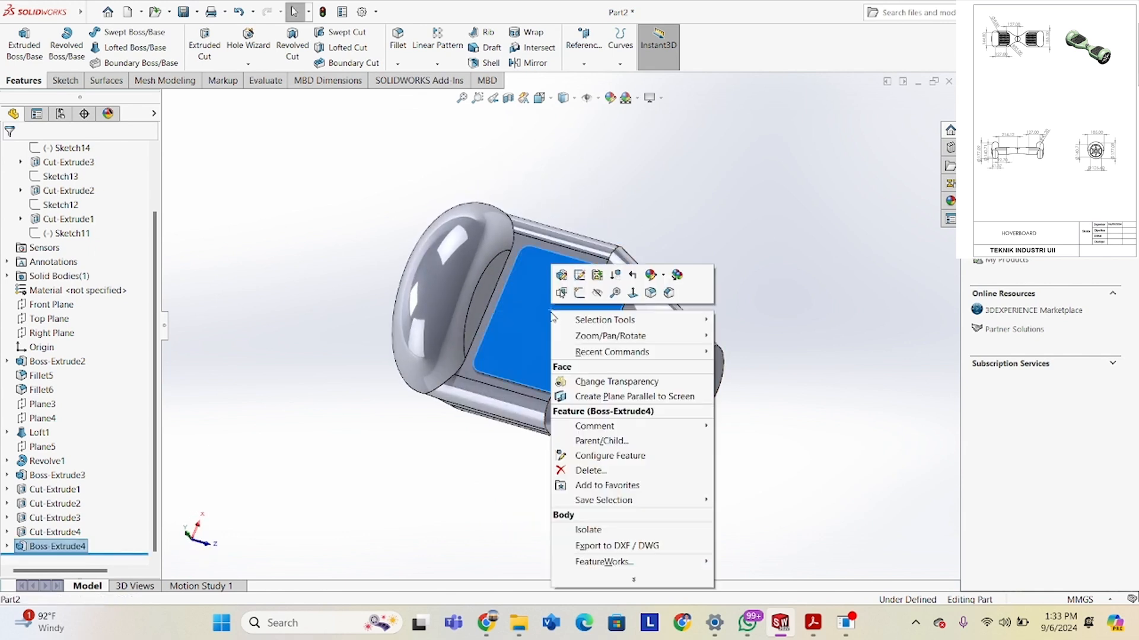
{"action": "left_click", "coordinate": [580, 293]}
{"action": "left_click", "coordinate": [385, 252]}
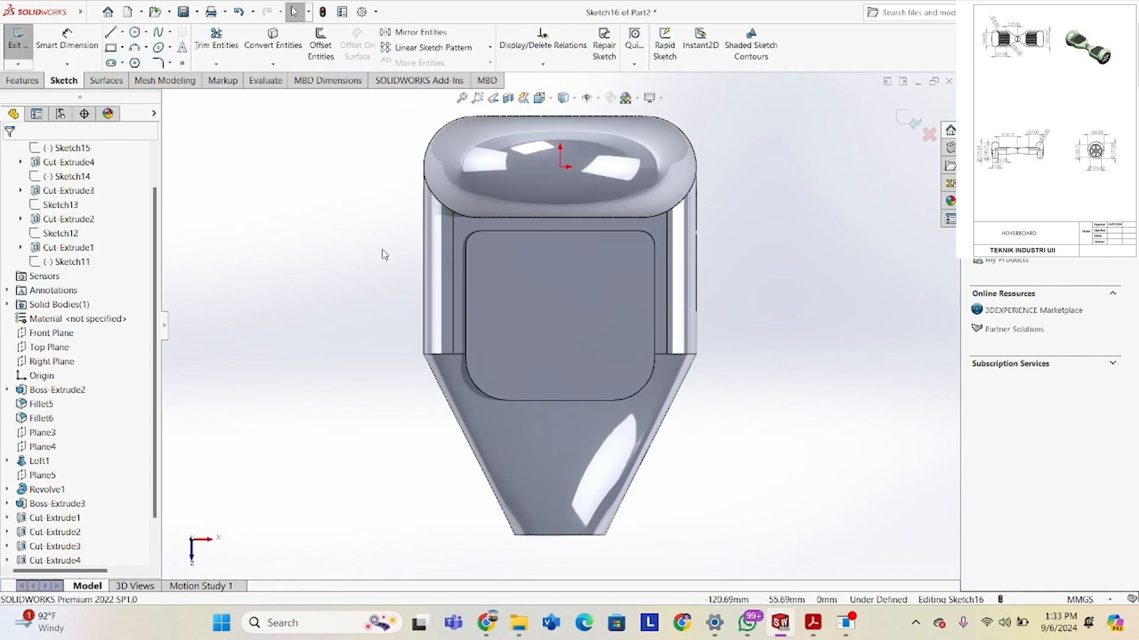
Sketch a circle about 6.9 mm in diameter near the pad's upper-left corner and shift it slightly inward.
{"action": "left_click", "coordinate": [146, 34]}
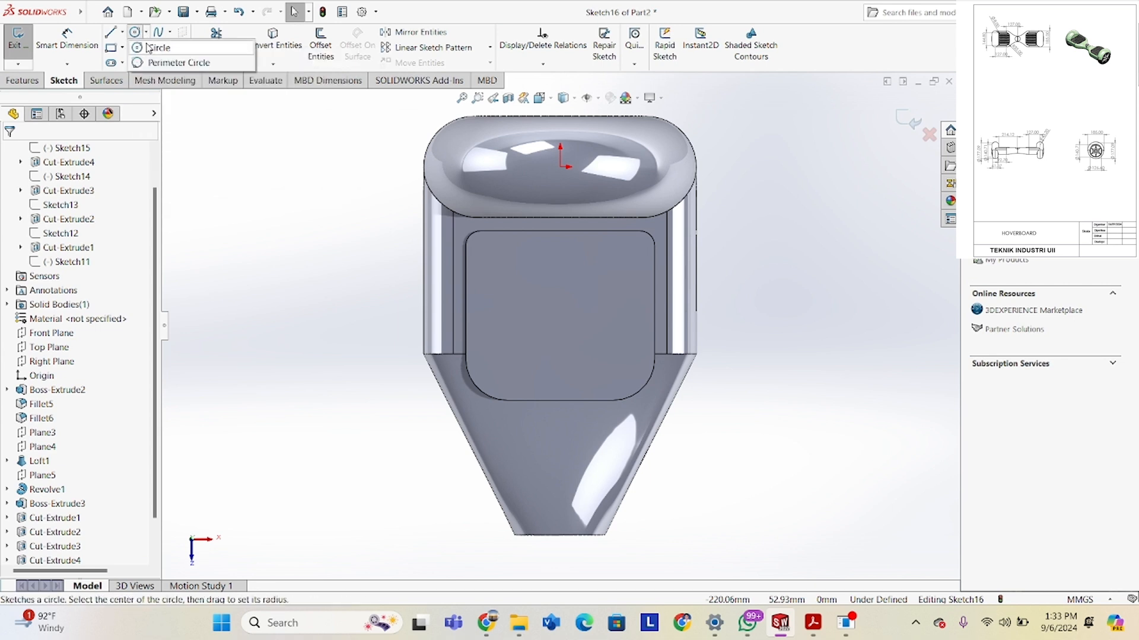
{"action": "left_click", "coordinate": [156, 47]}
{"action": "scroll", "coordinate": [474, 254], "scroll_direction": "down", "scroll_amount": 3}
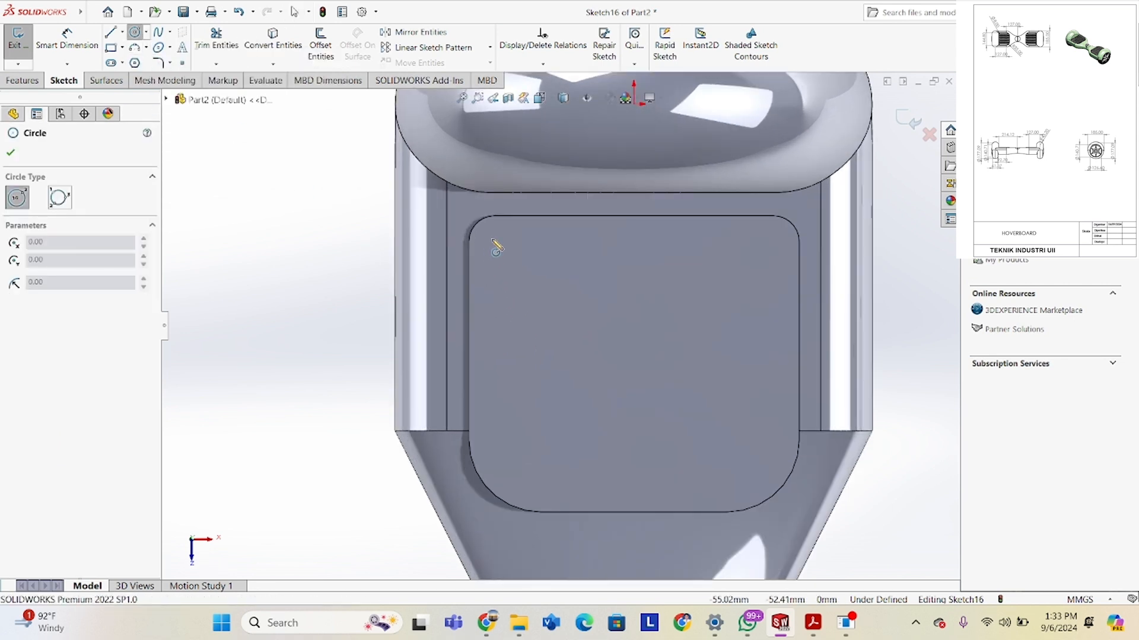
{"action": "left_click_drag", "start_coordinate": [492, 239], "coordinate": [500, 239]}
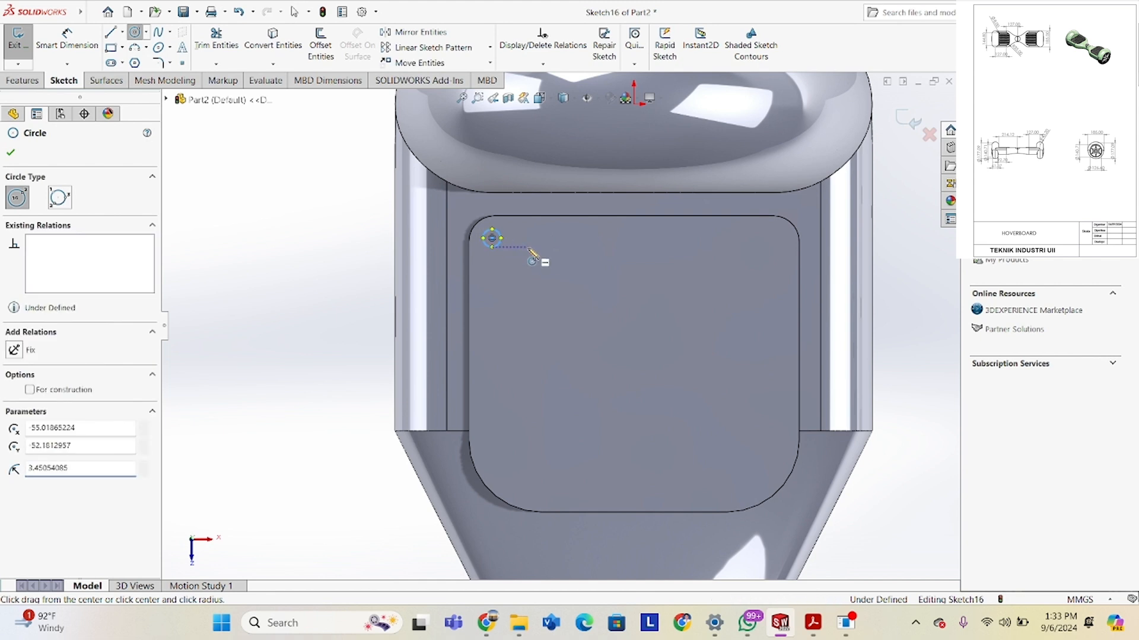
{"action": "right_click", "coordinate": [532, 255]}
{"action": "left_click", "coordinate": [551, 257]}
{"action": "left_click_drag", "start_coordinate": [492, 239], "coordinate": [498, 245]}
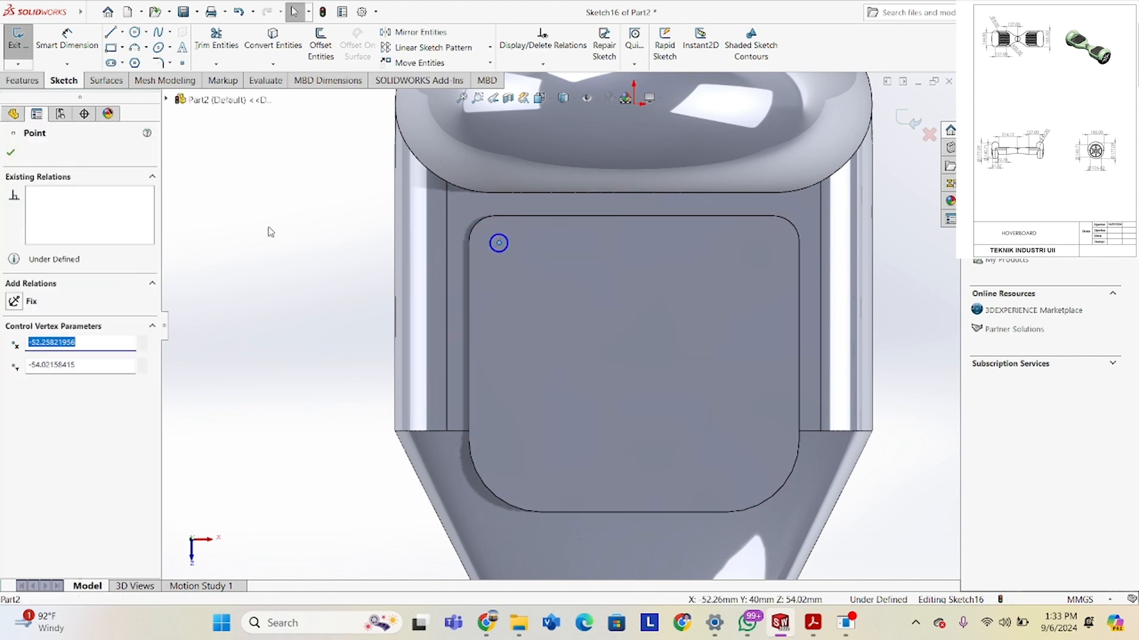
{"action": "left_click", "coordinate": [236, 194]}
Dimension the circle's diameter as 8 mm, consulting the top view in the HOVERBOARD part PDF in Acrobat.
{"action": "left_click", "coordinate": [67, 39]}
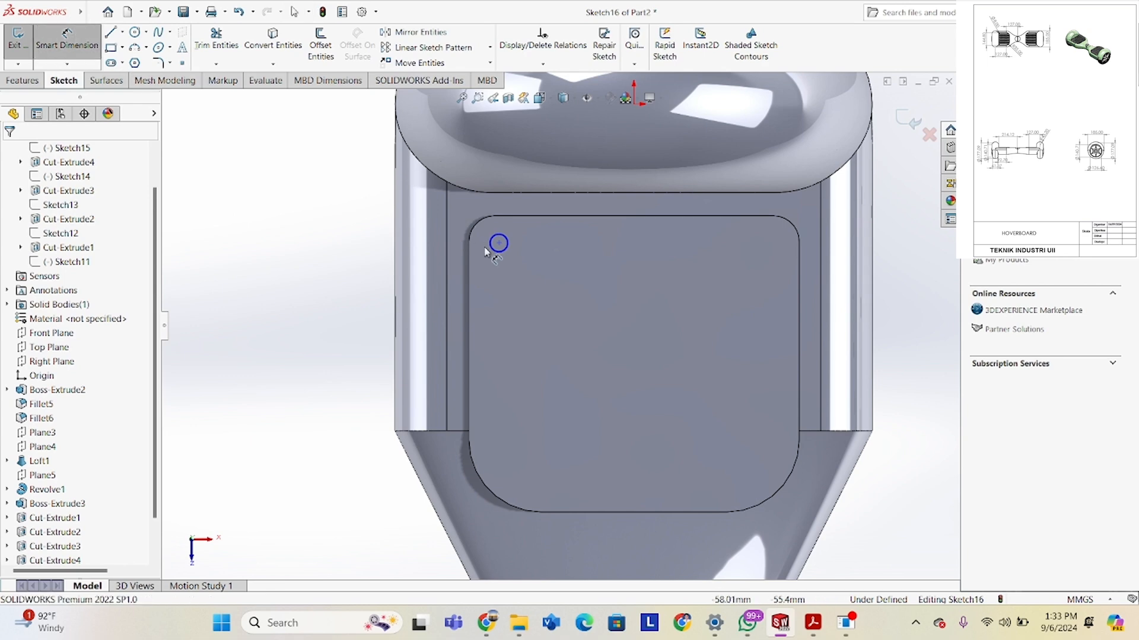
{"action": "left_click", "coordinate": [496, 251]}
{"action": "left_click", "coordinate": [371, 235]}
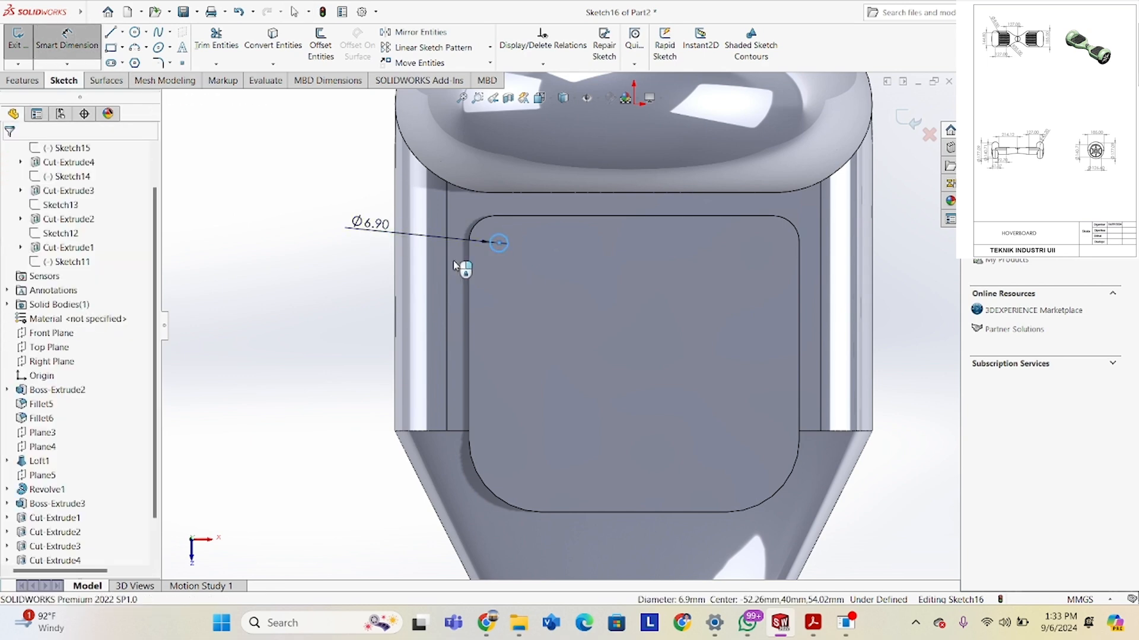
{"action": "mouse_move", "coordinate": [800, 636]}
{"action": "left_click", "coordinate": [806, 560]}
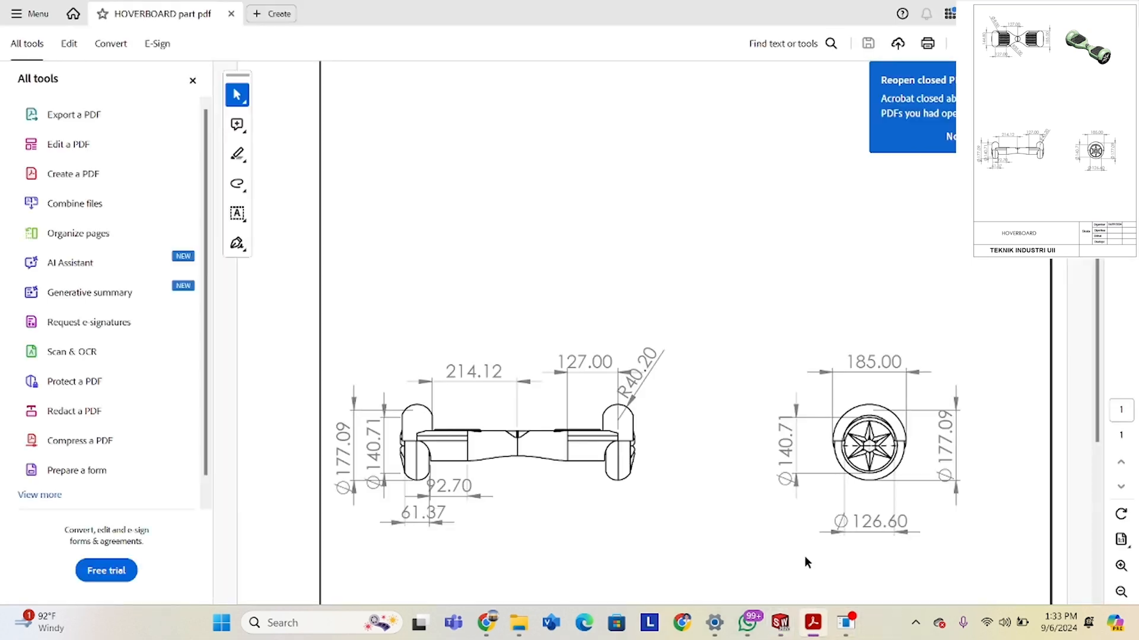
{"action": "scroll", "coordinate": [732, 508], "scroll_direction": "down", "scroll_amount": 5}
{"action": "scroll", "coordinate": [732, 504], "scroll_direction": "up", "scroll_amount": 5}
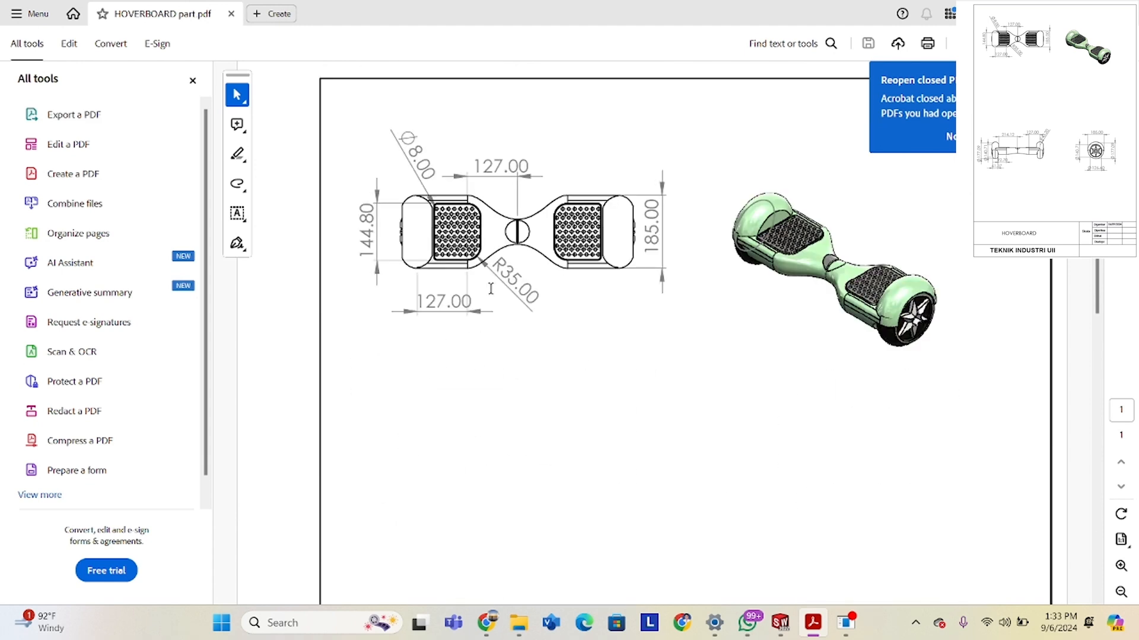
{"action": "left_click", "coordinate": [1053, 13]}
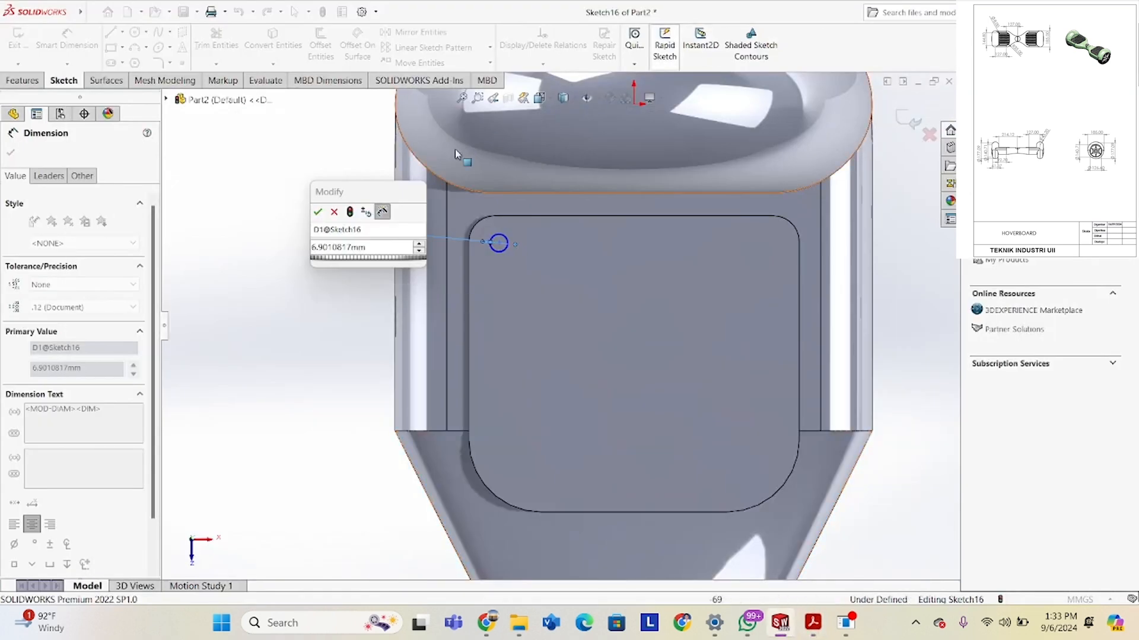
{"action": "left_click", "coordinate": [373, 254]}
{"action": "type", "text": "78"}
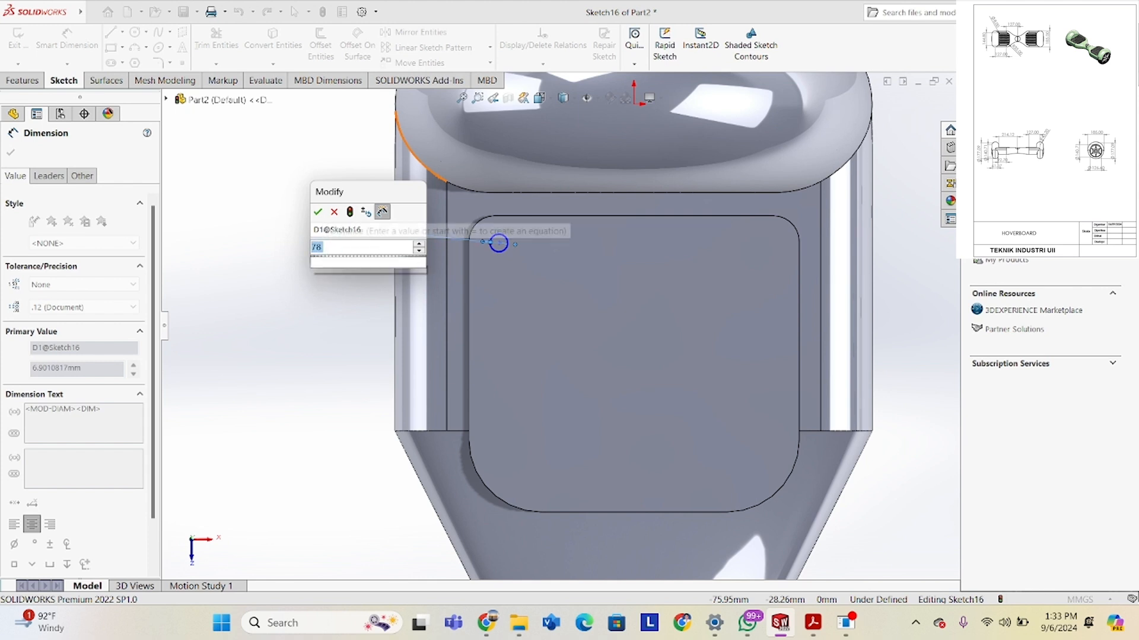
{"action": "key", "text": "Return"}
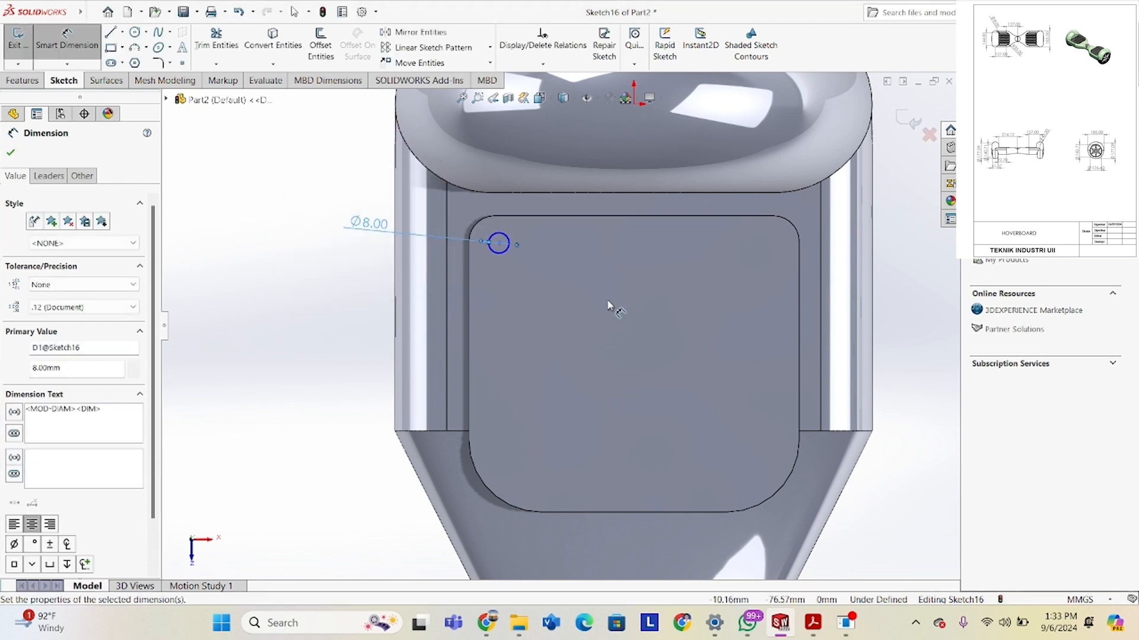
{"action": "left_click", "coordinate": [11, 152]}
Extrude the 8 mm circle into a boss 2 mm high on the pad.
{"action": "left_click", "coordinate": [24, 80]}
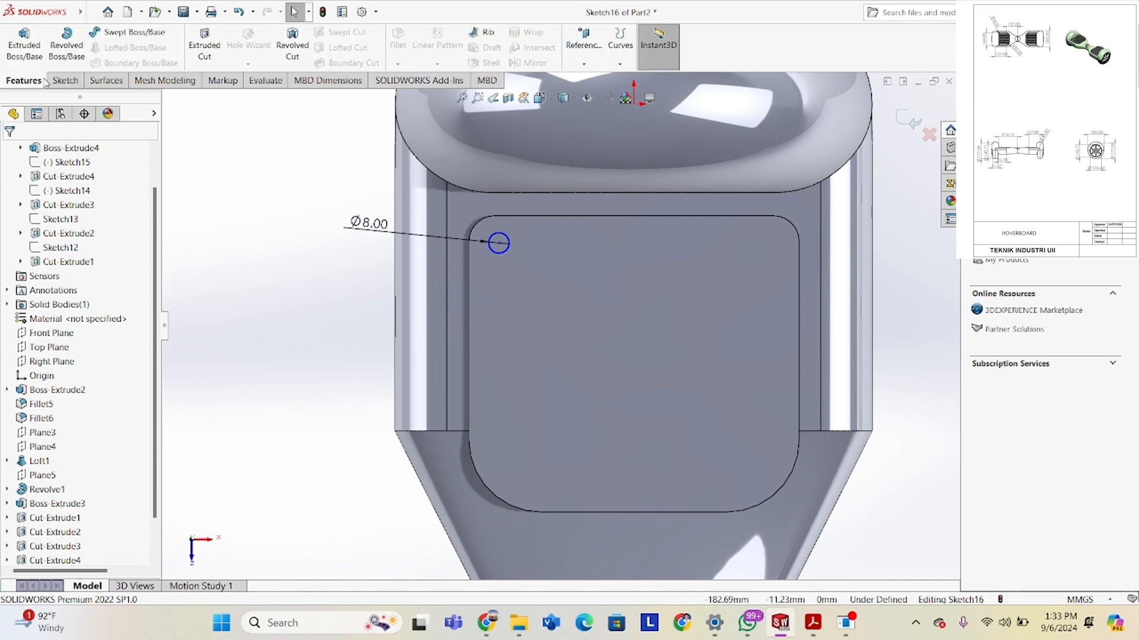
{"action": "left_click", "coordinate": [24, 45]}
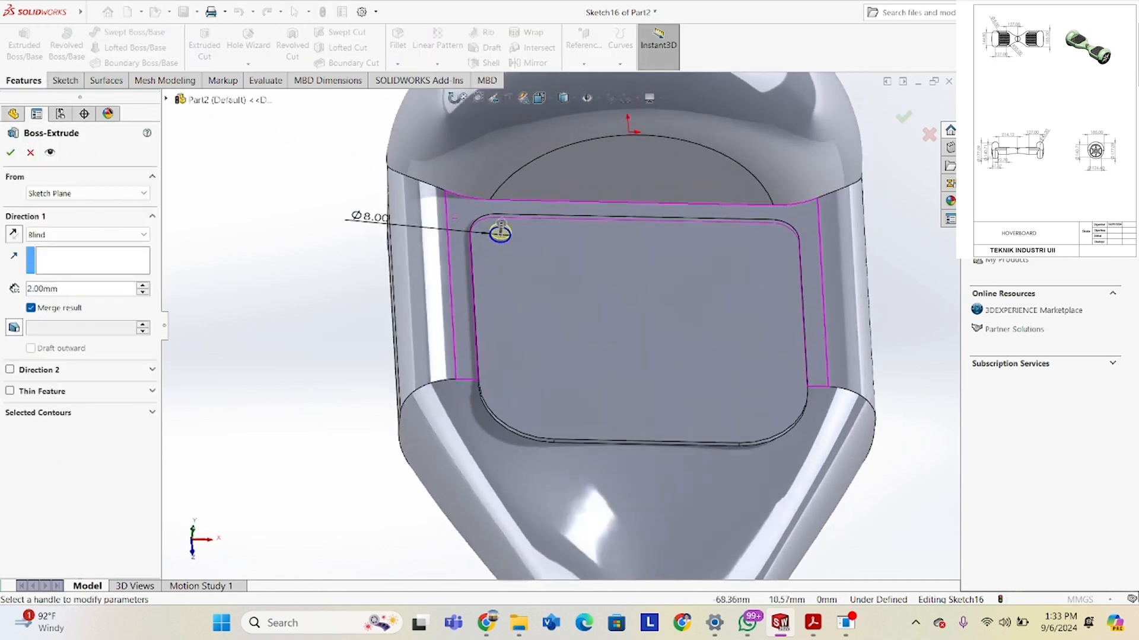
{"action": "left_click", "coordinate": [31, 152]}
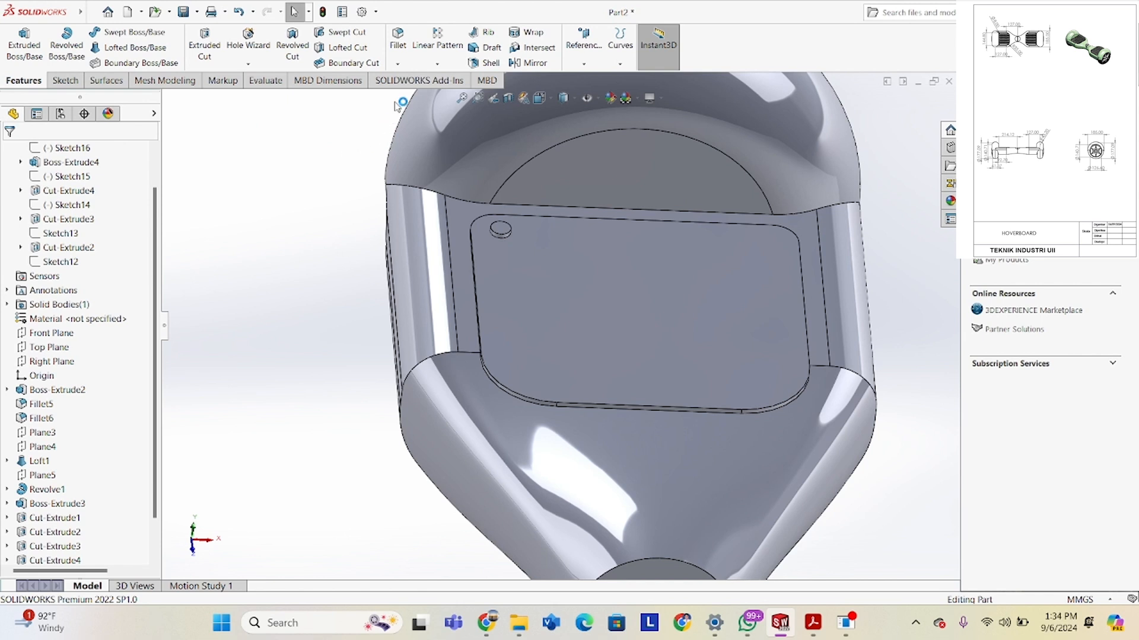
Set up a linear pattern of the small round boss along the pad's left straight edge and its upper edge.
{"action": "left_click", "coordinate": [434, 64]}
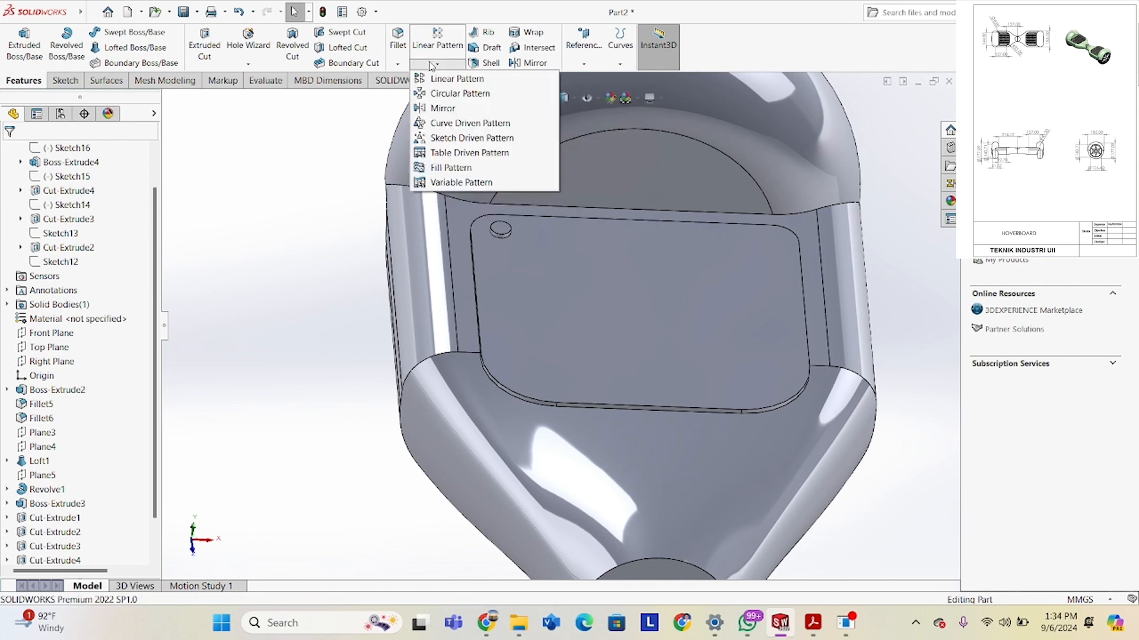
{"action": "left_click", "coordinate": [439, 78]}
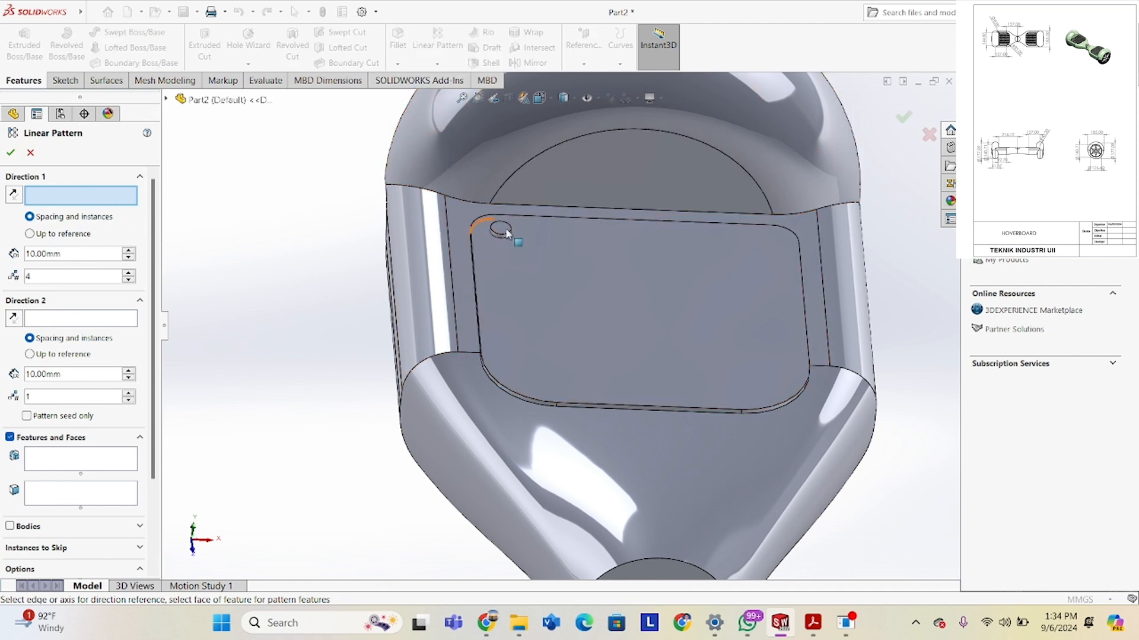
{"action": "left_click", "coordinate": [474, 261]}
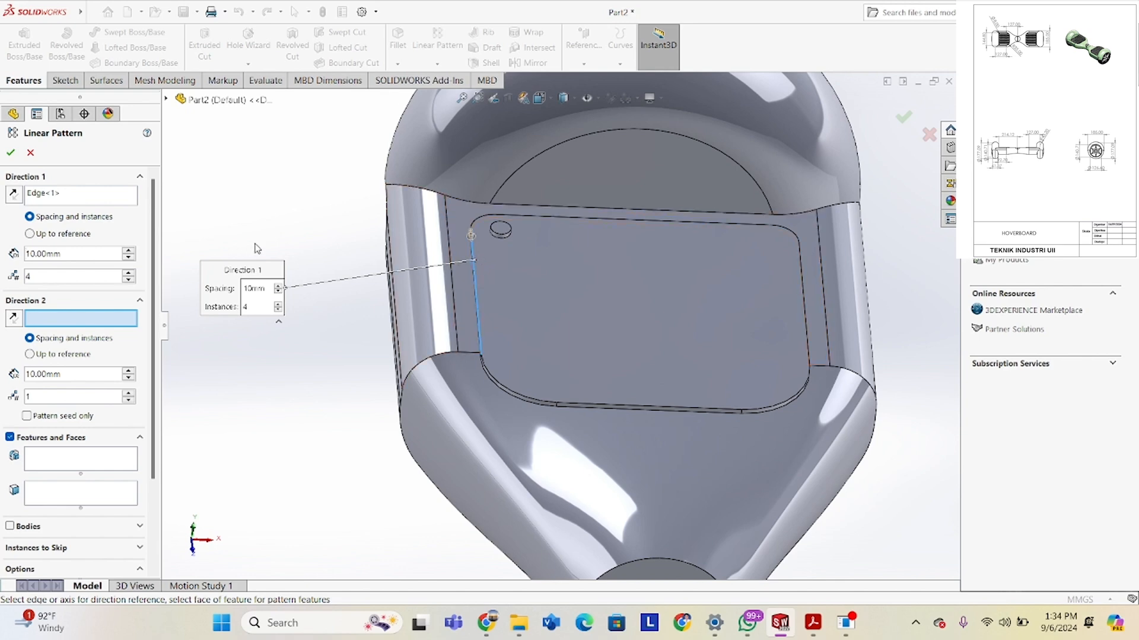
{"action": "middle_click_drag", "start_coordinate": [500, 236], "coordinate": [535, 313]}
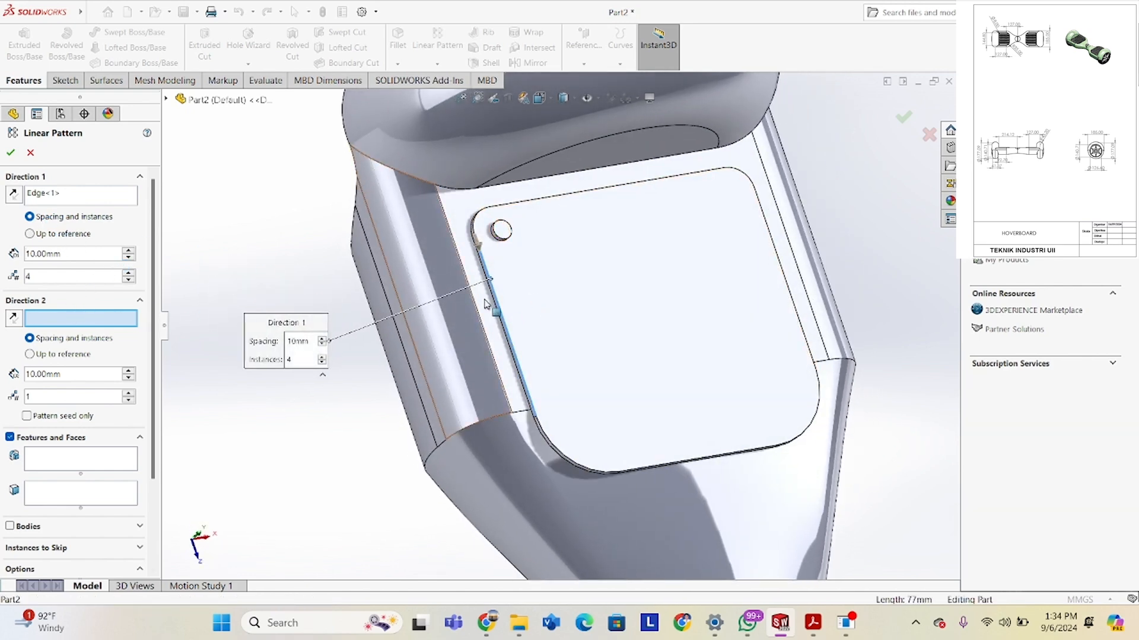
{"action": "left_click", "coordinate": [541, 205]}
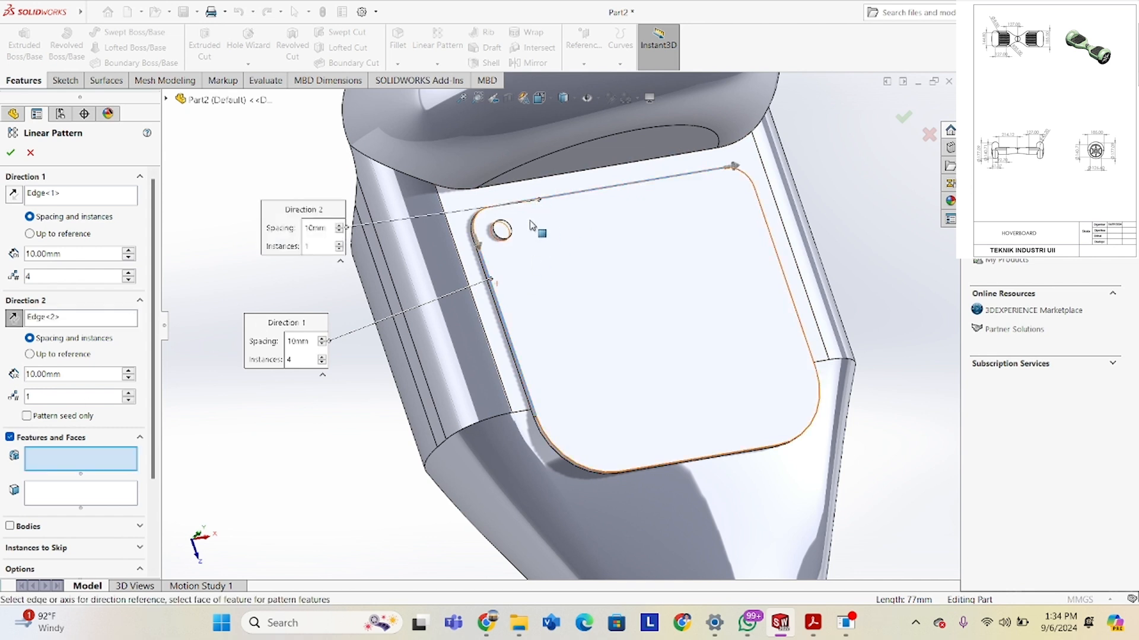
{"action": "left_click", "coordinate": [502, 233]}
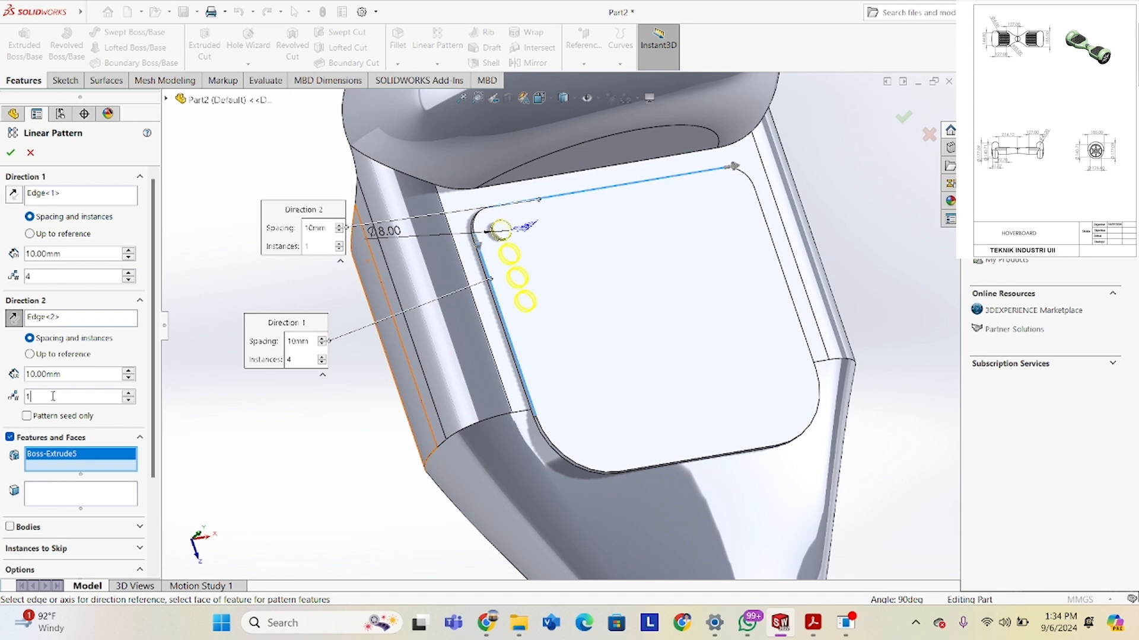
Try 5 instances in the pattern's second direction, then set the number to 8.
{"action": "type", "text": "5"}
{"action": "key", "text": "Return"}
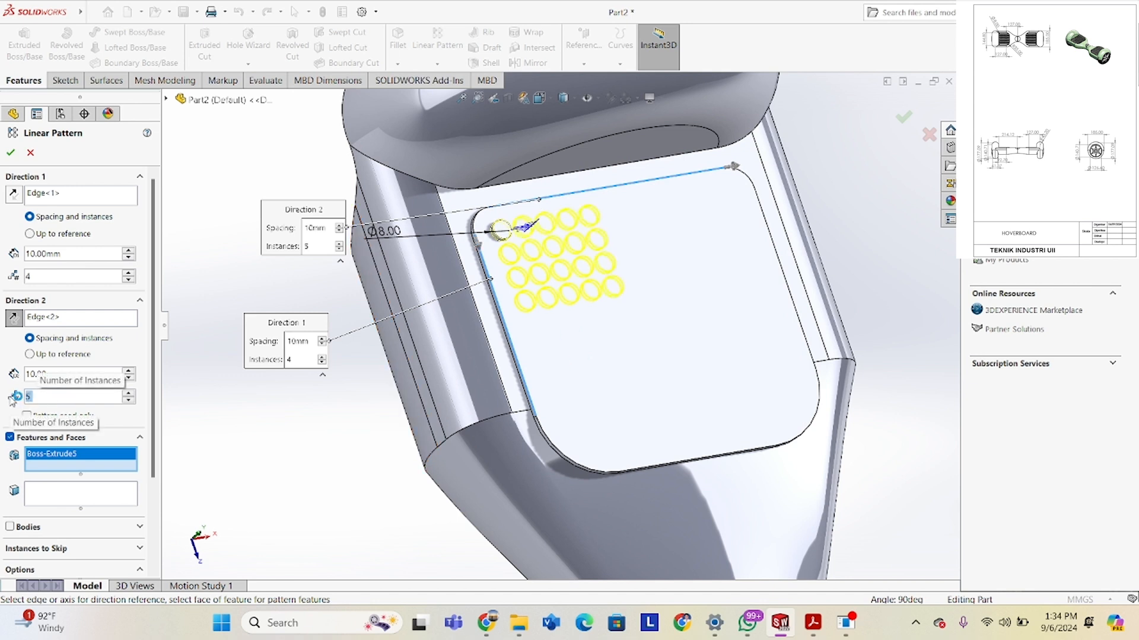
{"action": "type", "text": "8"}
{"action": "key", "text": "Return"}
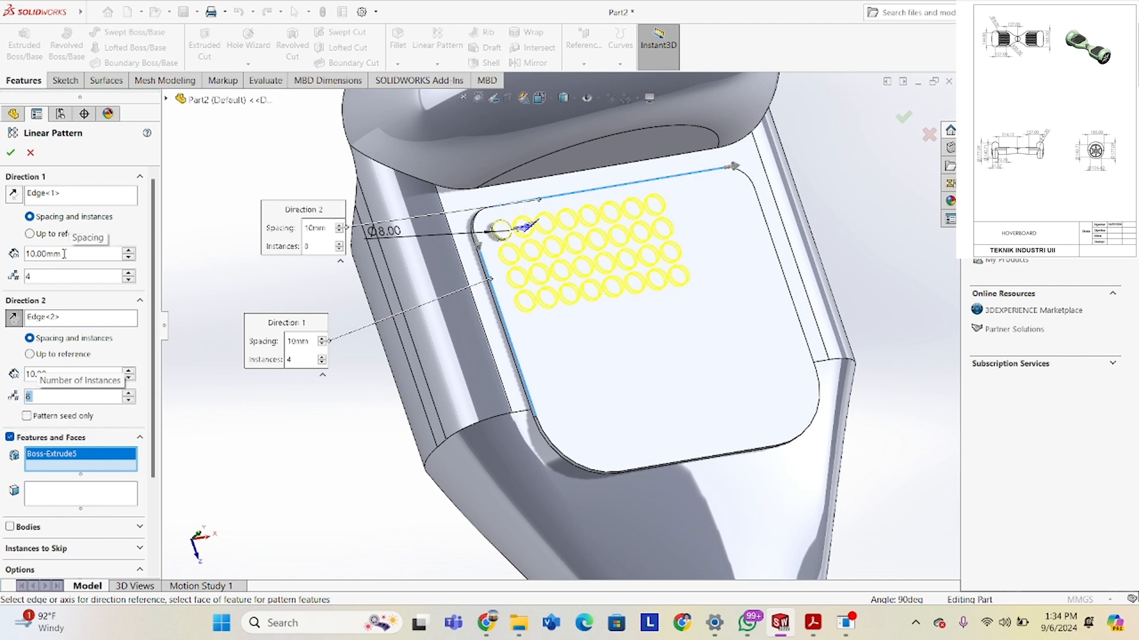
Try 10 and then 8 instances in the pattern's first direction.
{"action": "left_click", "coordinate": [59, 282]}
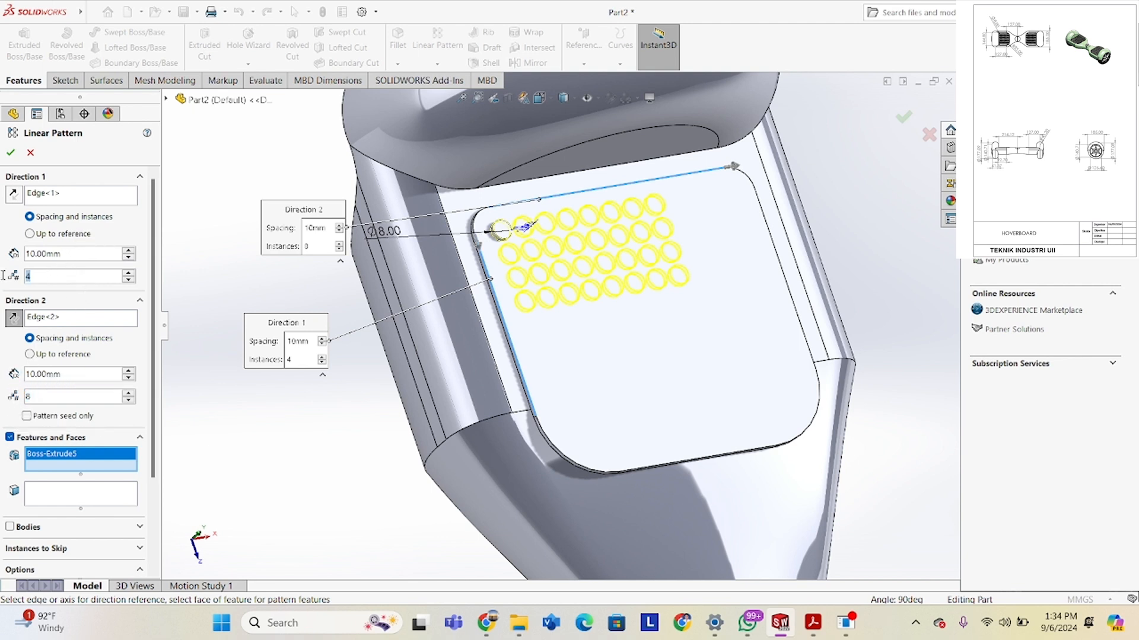
{"action": "type", "text": "10"}
{"action": "key", "text": "Return"}
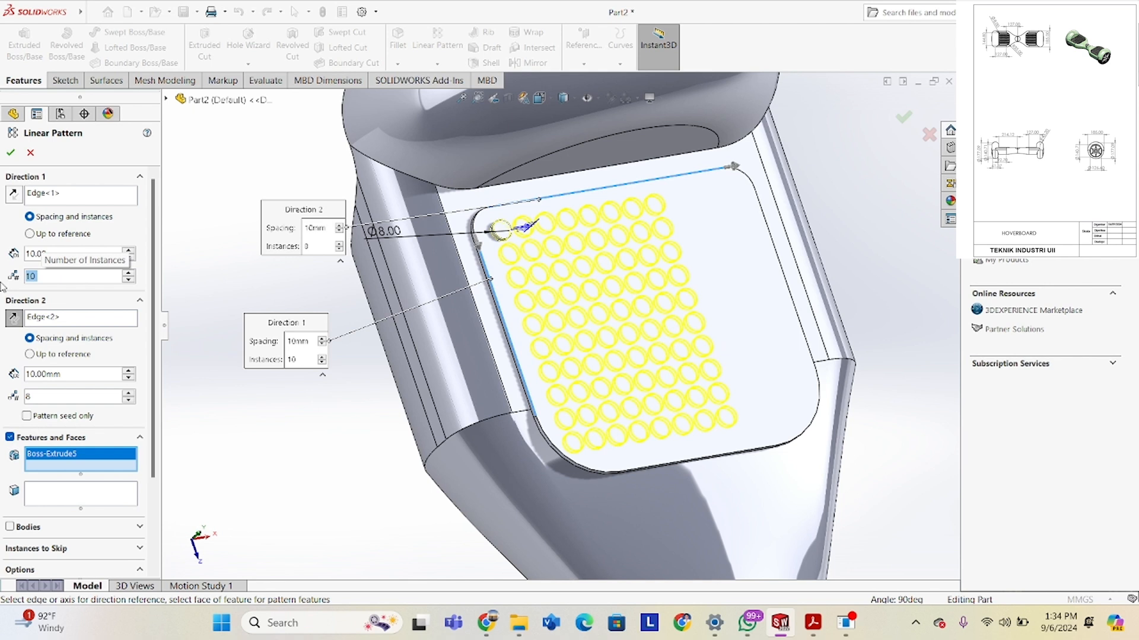
{"action": "left_click", "coordinate": [47, 252]}
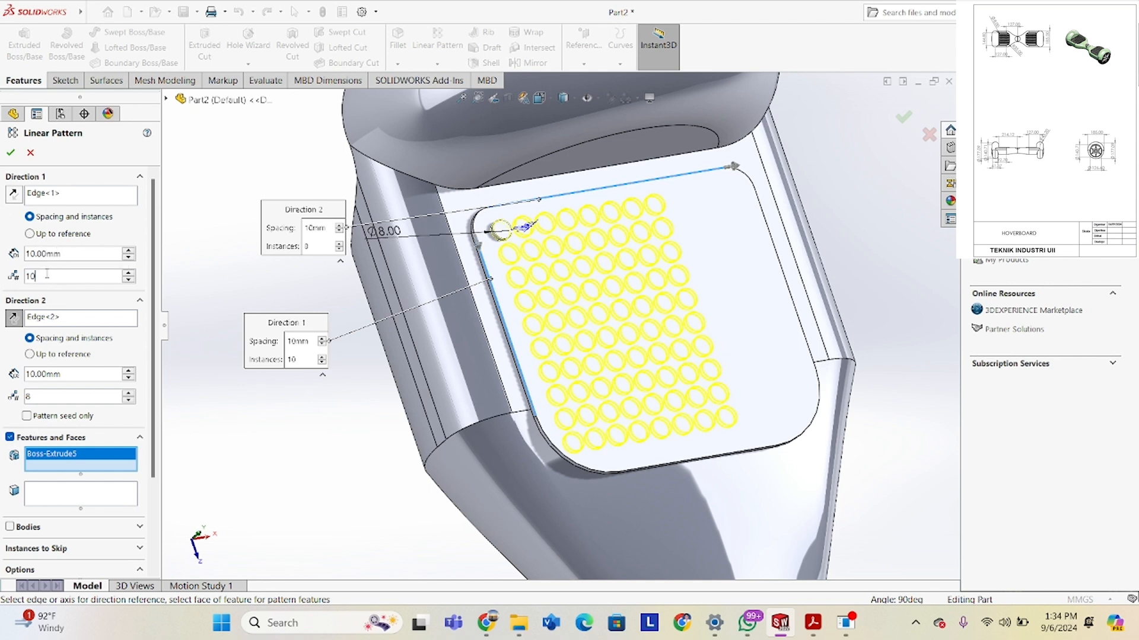
{"action": "key", "text": "Return"}
{"action": "type", "text": "8"}
{"action": "key", "text": "Return"}
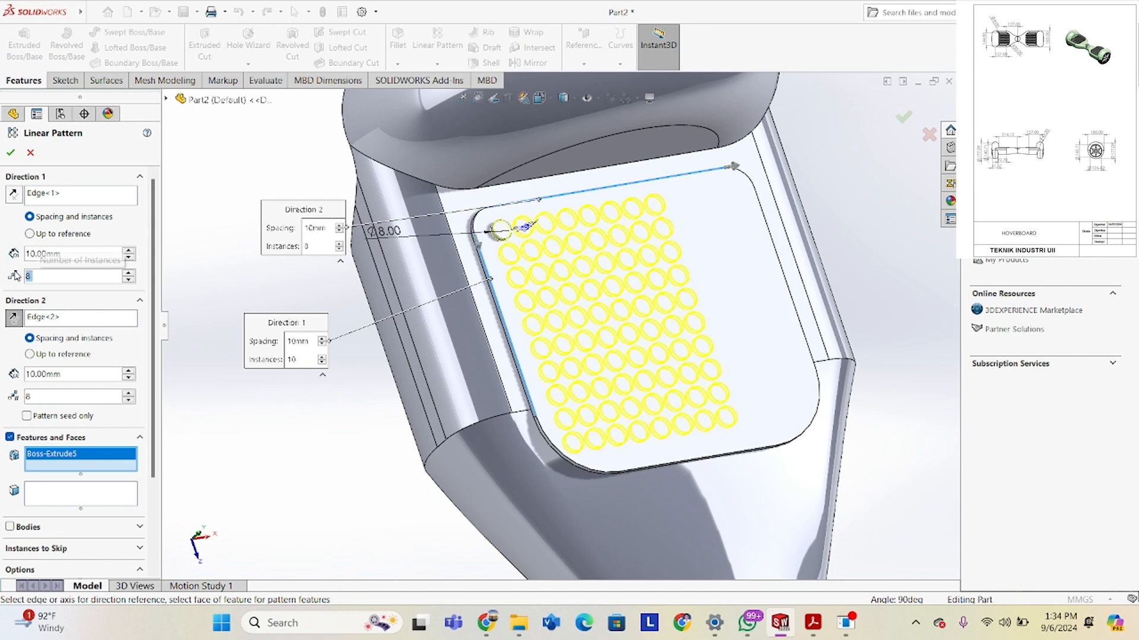
Set the pattern's first direction to 15 mm spacing and 7 instances.
{"action": "left_click", "coordinate": [47, 253]}
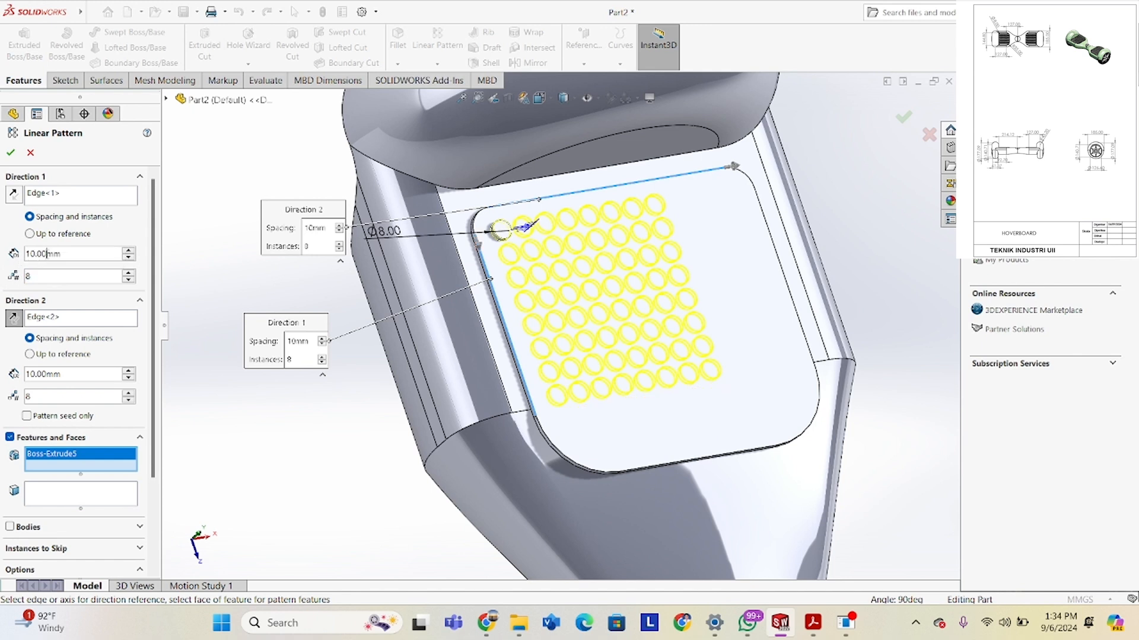
{"action": "double_click", "coordinate": [48, 255]}
{"action": "type", "text": "15"}
{"action": "key", "text": "Return"}
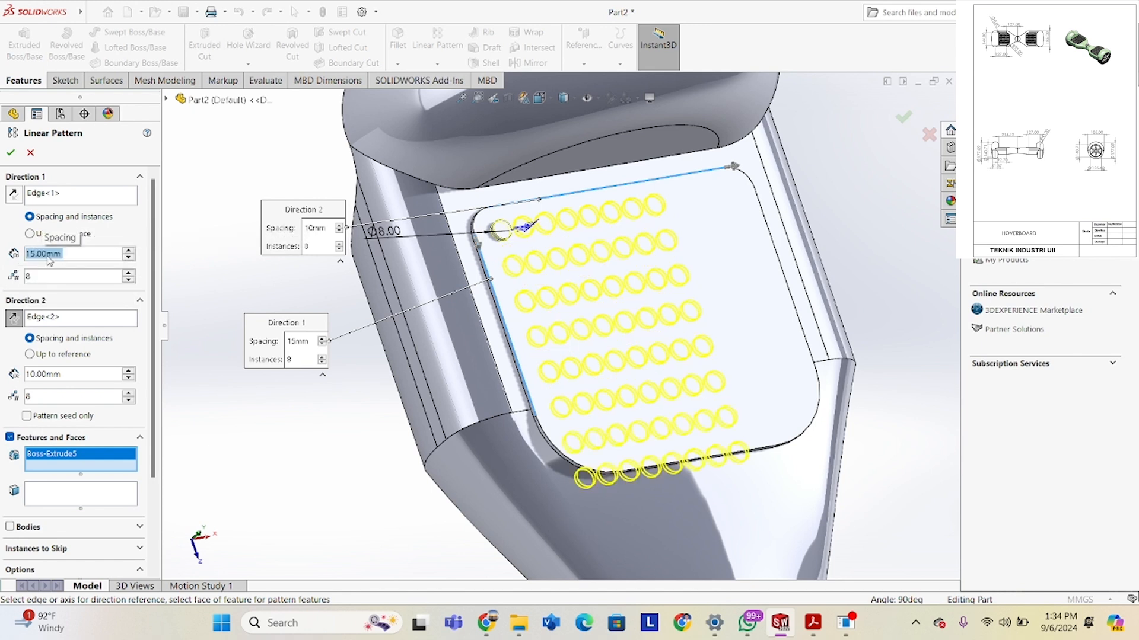
{"action": "left_click", "coordinate": [38, 277]}
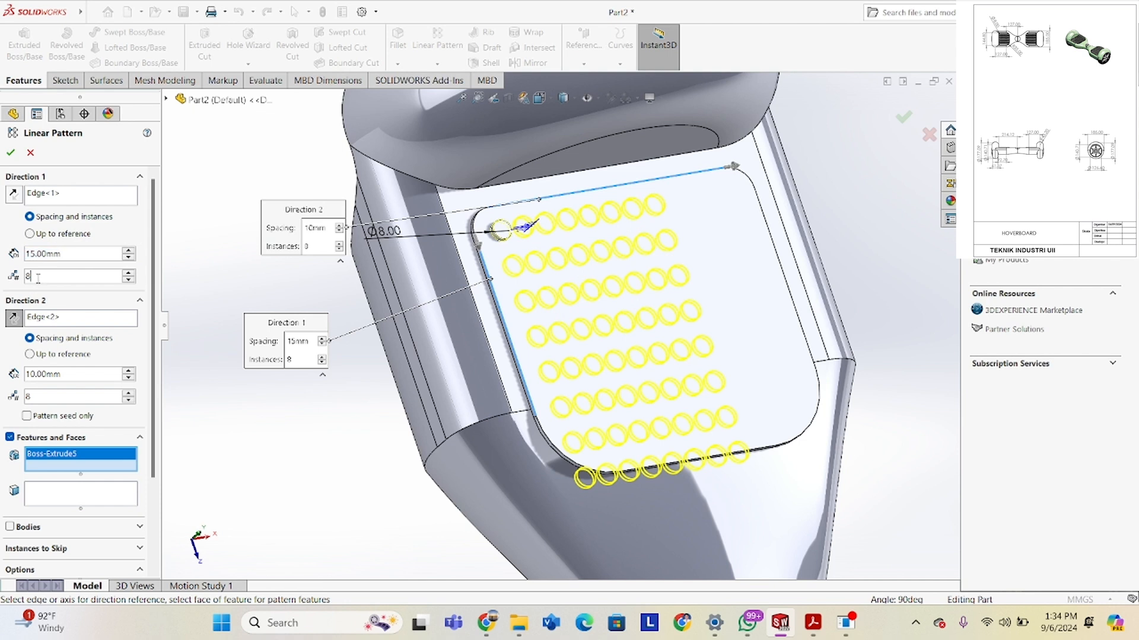
{"action": "type", "text": "6"}
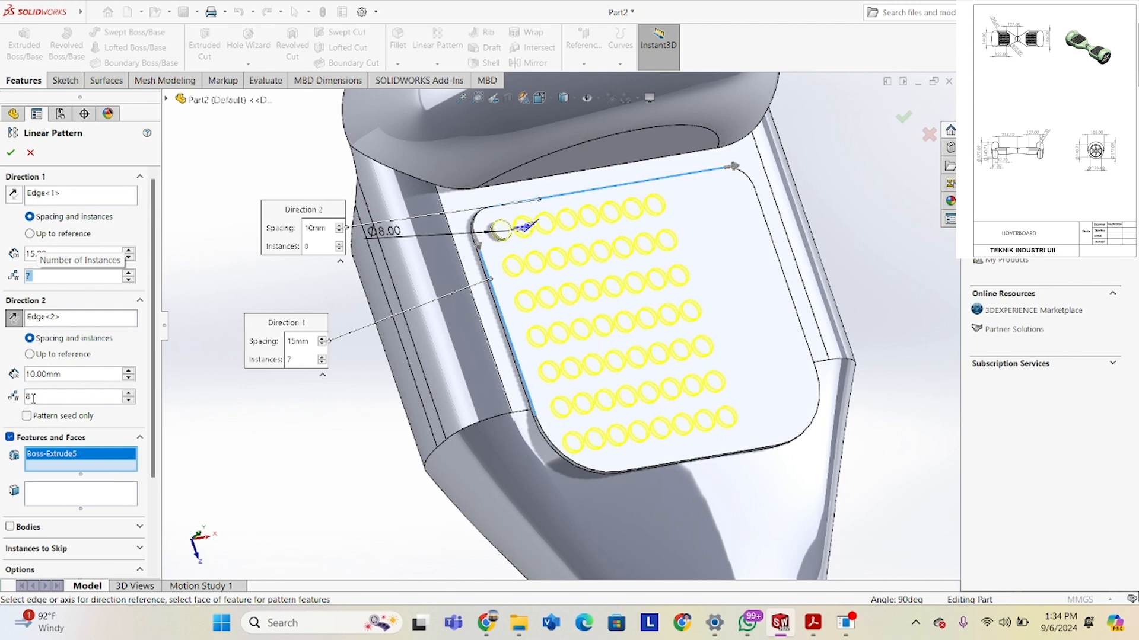
Try 15 mm and then 12 mm spacing in the pattern's second direction, and raise its number of instances to 10.
{"action": "double_click", "coordinate": [62, 377]}
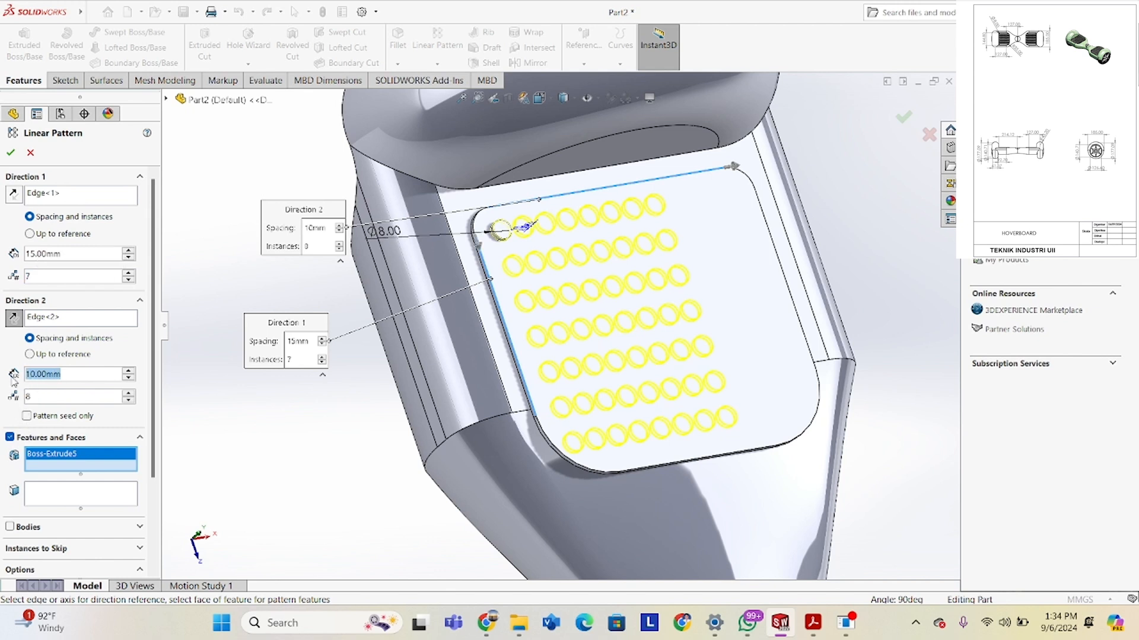
{"action": "type", "text": "15"}
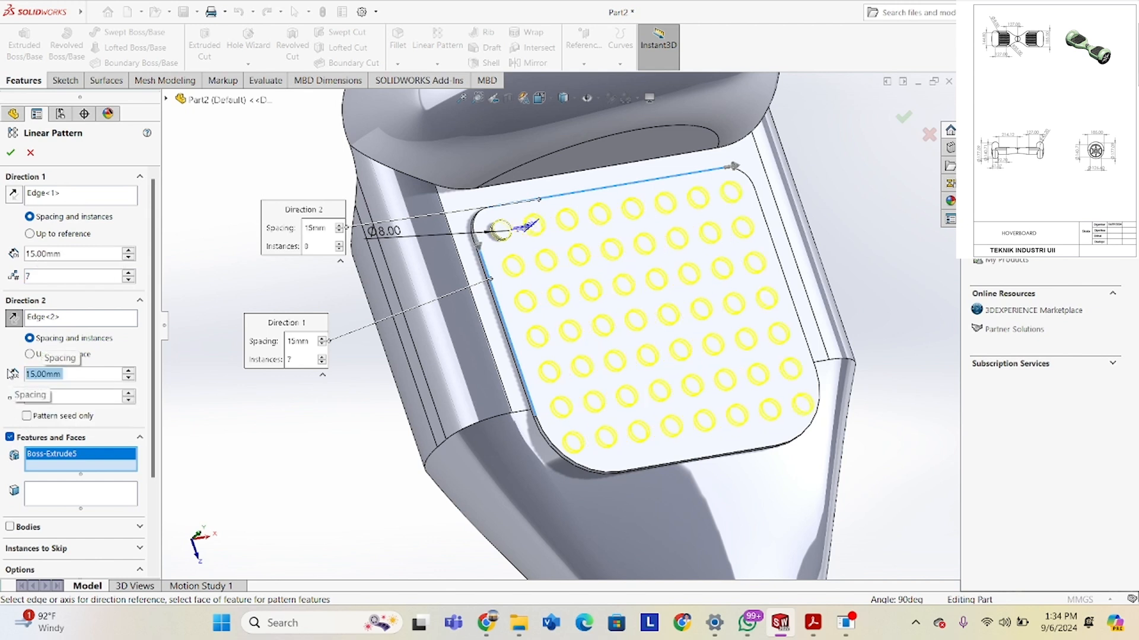
{"action": "type", "text": "12"}
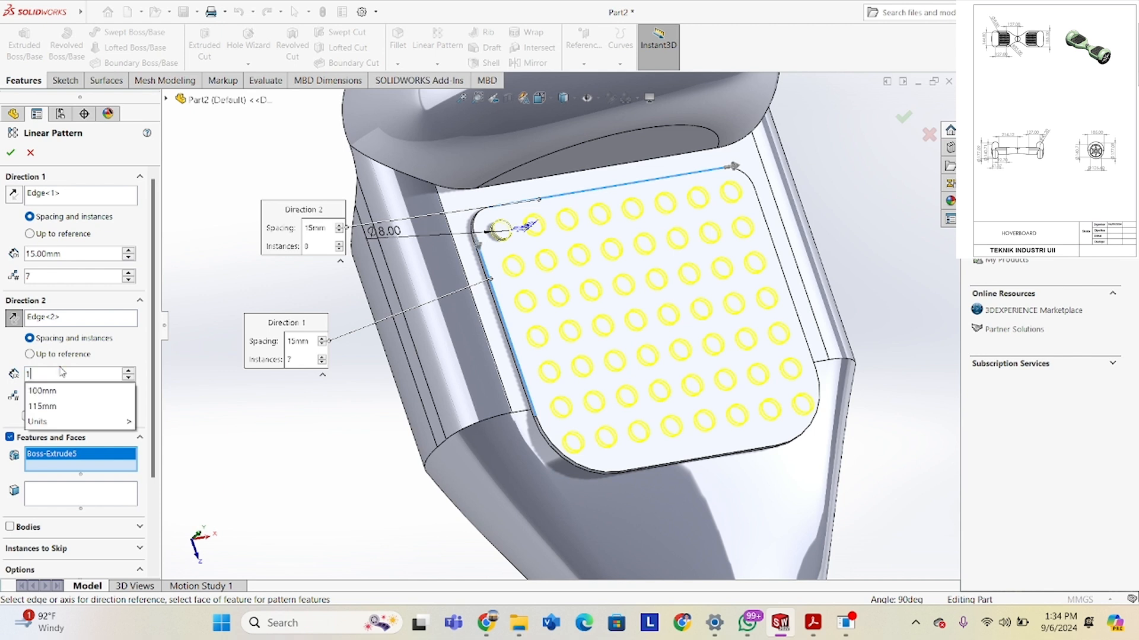
{"action": "key", "text": "Return"}
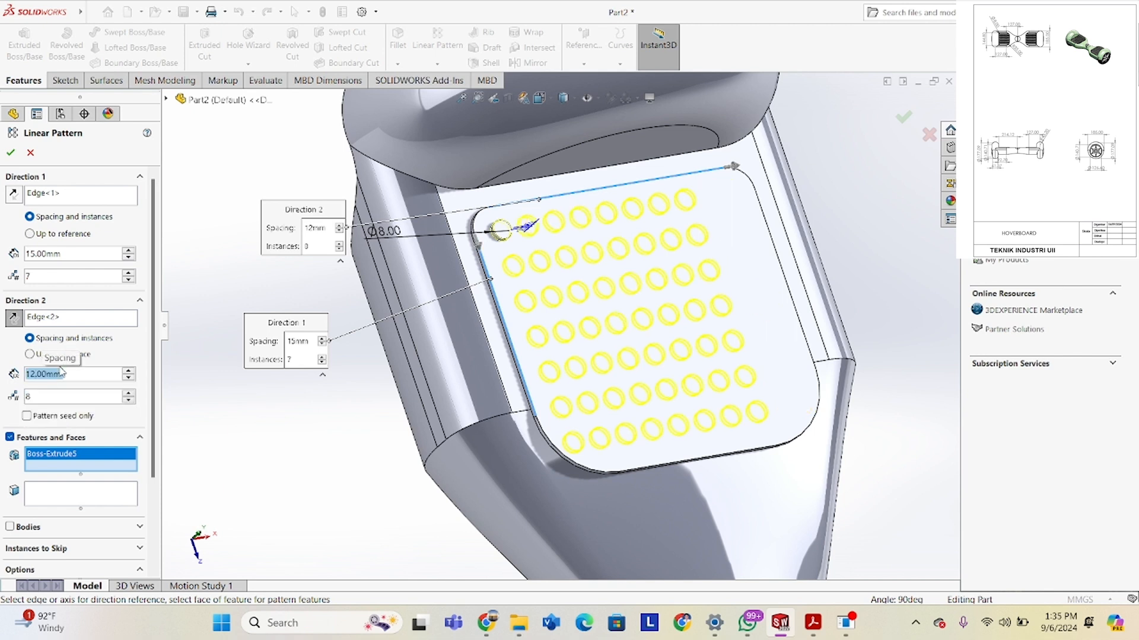
{"action": "left_click", "coordinate": [86, 396]}
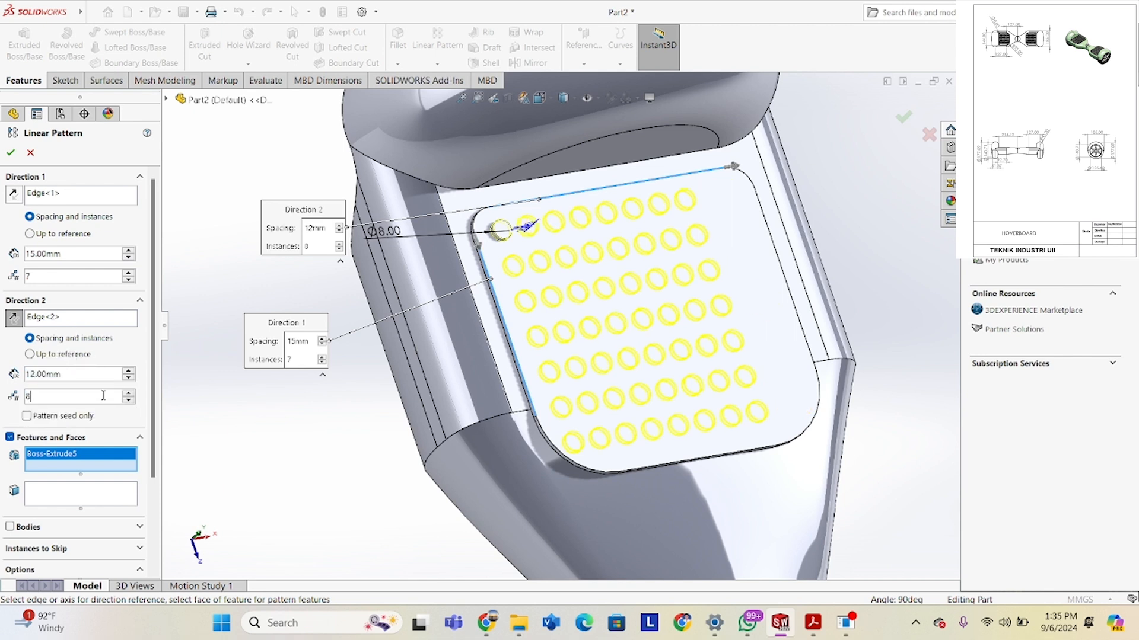
{"action": "left_click", "coordinate": [133, 393]}
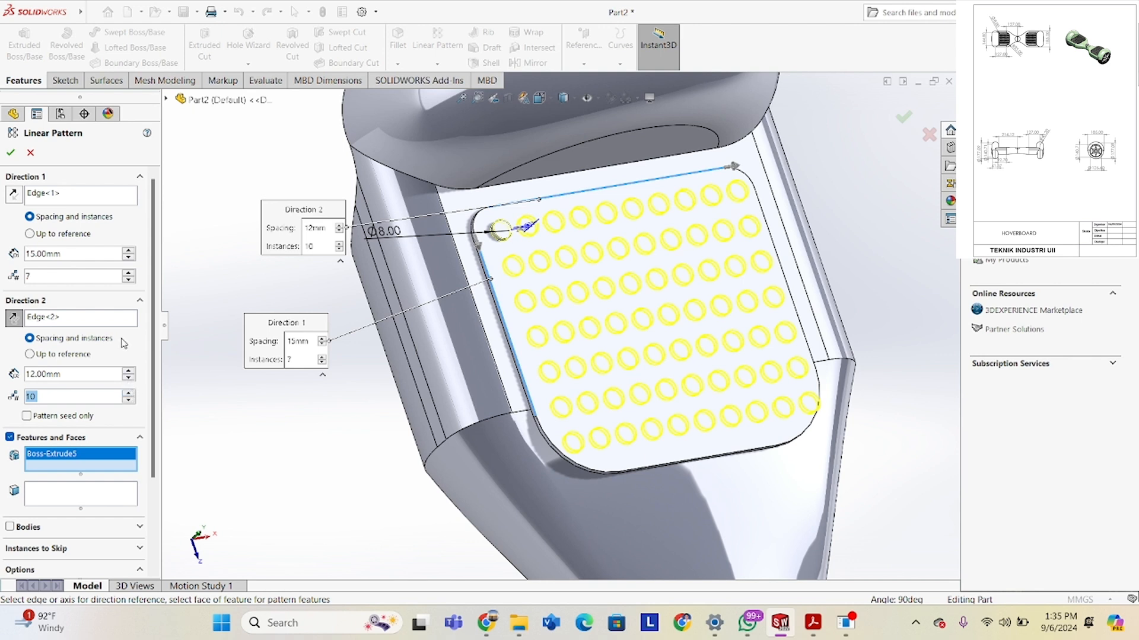
Set the pattern's second direction to 11 mm spacing and 11 instances.
{"action": "left_click_drag", "start_coordinate": [80, 374], "coordinate": [25, 396]}
{"action": "type", "text": "11"}
{"action": "key", "text": "Return"}
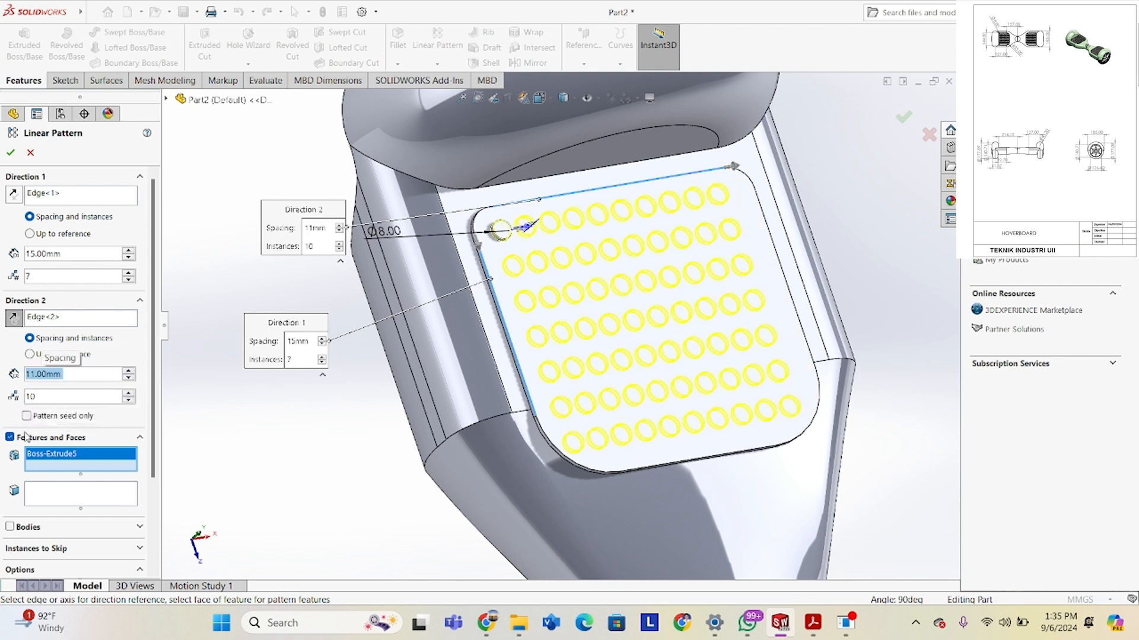
{"action": "left_click", "coordinate": [54, 397]}
{"action": "key", "text": "BackSpace"}
{"action": "type", "text": "1"}
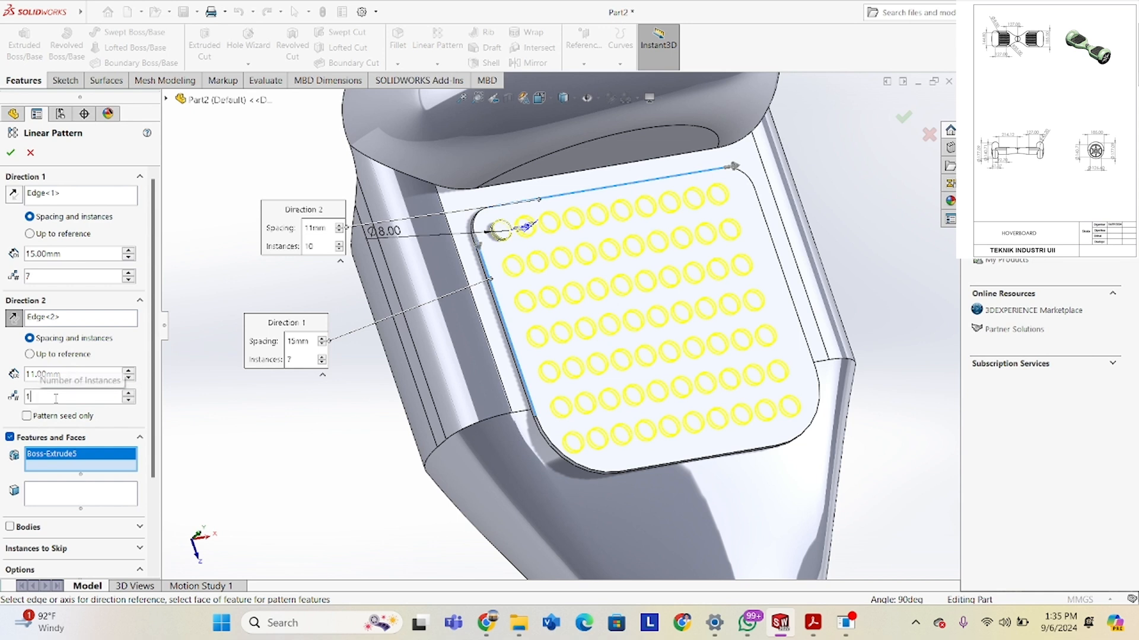
{"action": "key", "text": "Return"}
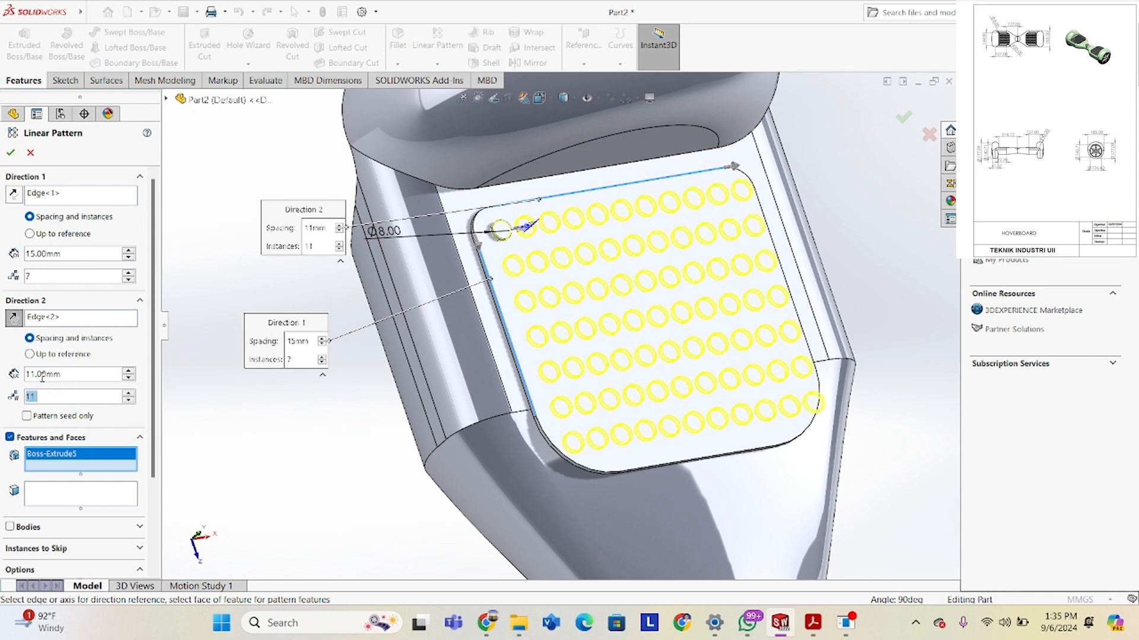
Try 10 mm spacing in the second direction, then set it to 10.5 mm and complete the boss pattern.
{"action": "double_click", "coordinate": [68, 377]}
{"action": "type", "text": "10"}
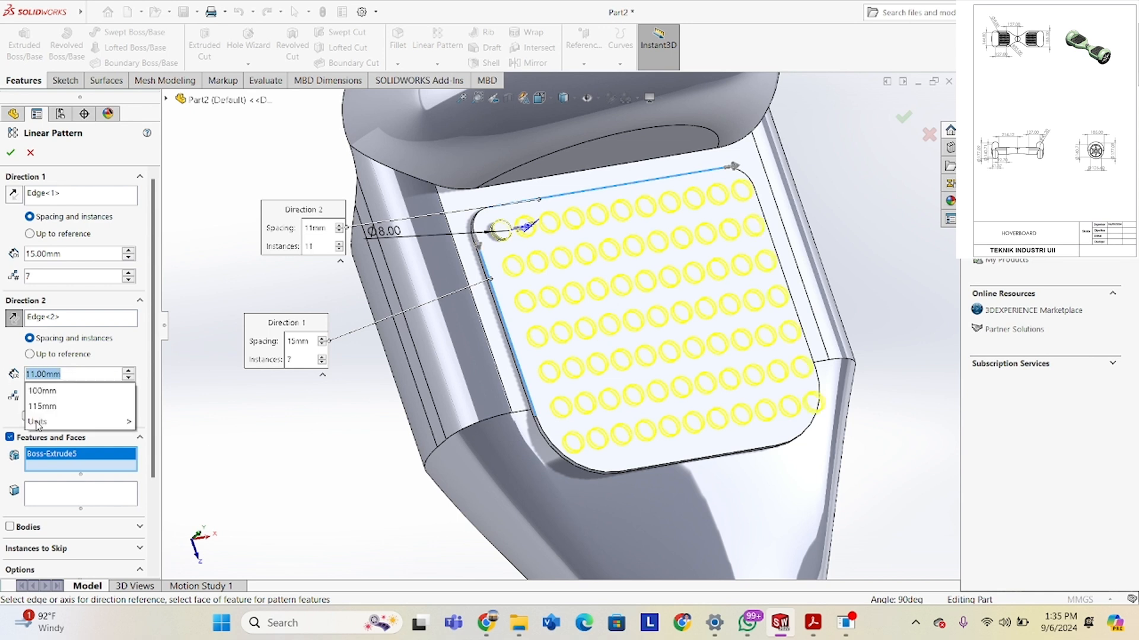
{"action": "key", "text": "Return"}
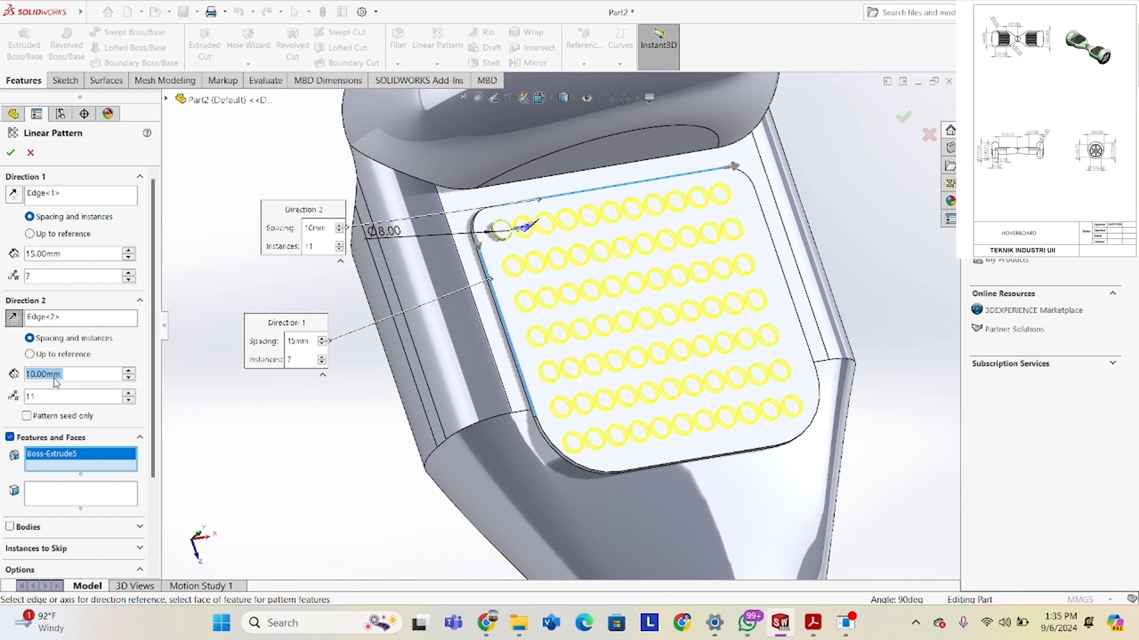
{"action": "type", "text": "10.5"}
{"action": "key", "text": "Return"}
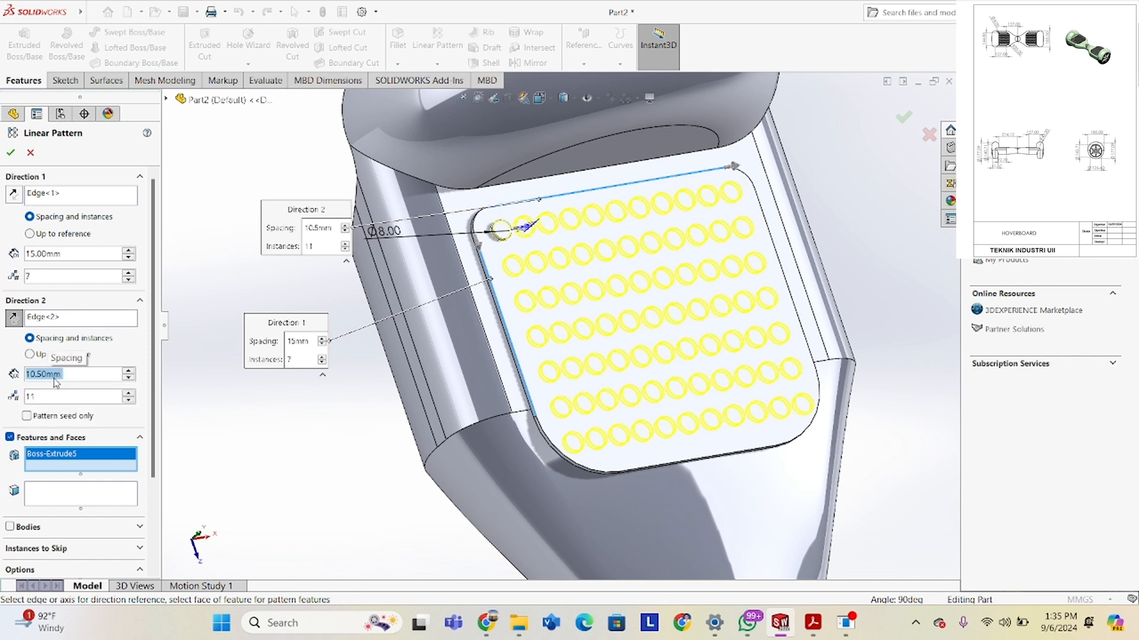
{"action": "left_click", "coordinate": [10, 154]}
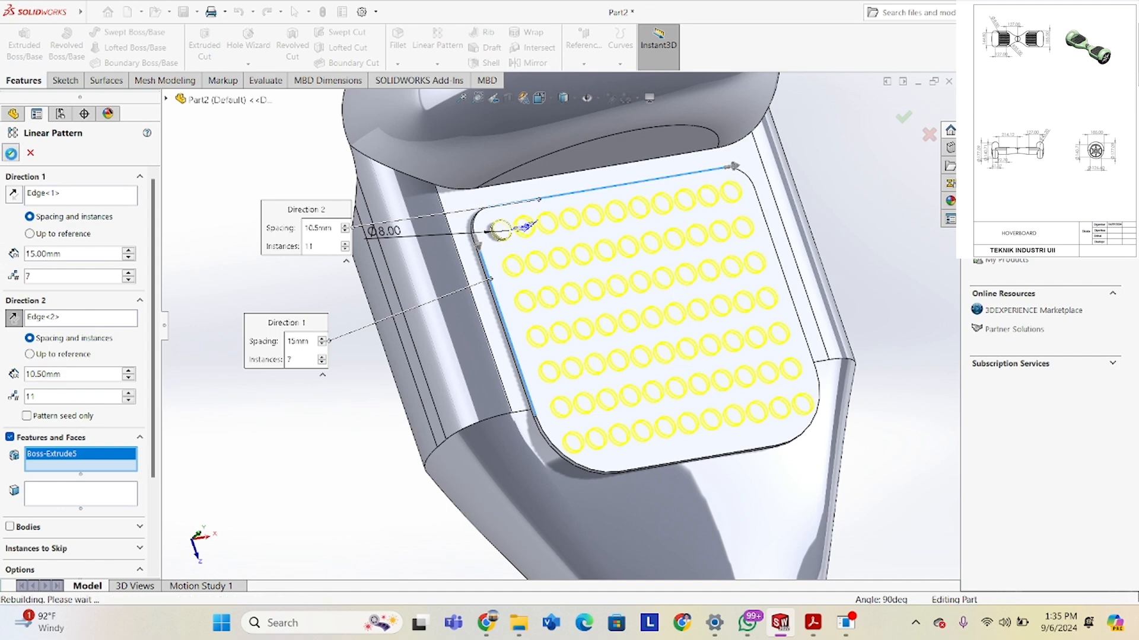
Chamfer the foot pad's top outer edge by 1 mm at 45 degrees with tangent propagation.
{"action": "scroll", "coordinate": [604, 343], "scroll_direction": "up", "scroll_amount": 3}
{"action": "scroll", "coordinate": [604, 342], "scroll_direction": "up", "scroll_amount": 2}
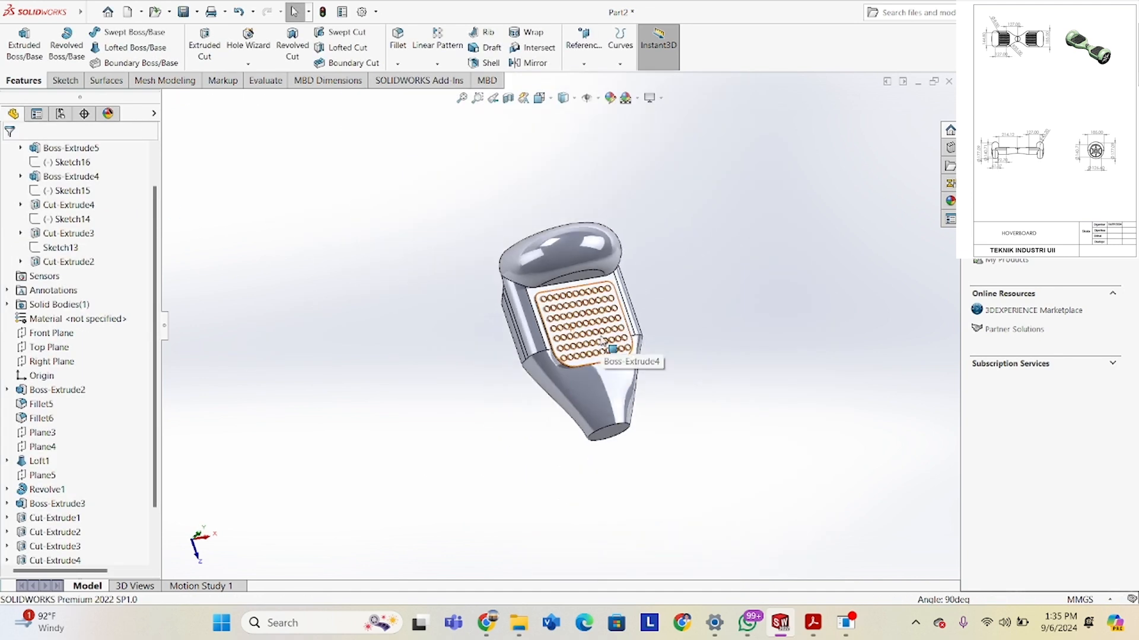
{"action": "scroll", "coordinate": [625, 359], "scroll_direction": "down", "scroll_amount": 2}
{"action": "middle_click_drag", "start_coordinate": [617, 344], "coordinate": [600, 210]}
{"action": "middle_click_drag", "start_coordinate": [663, 202], "coordinate": [731, 234]}
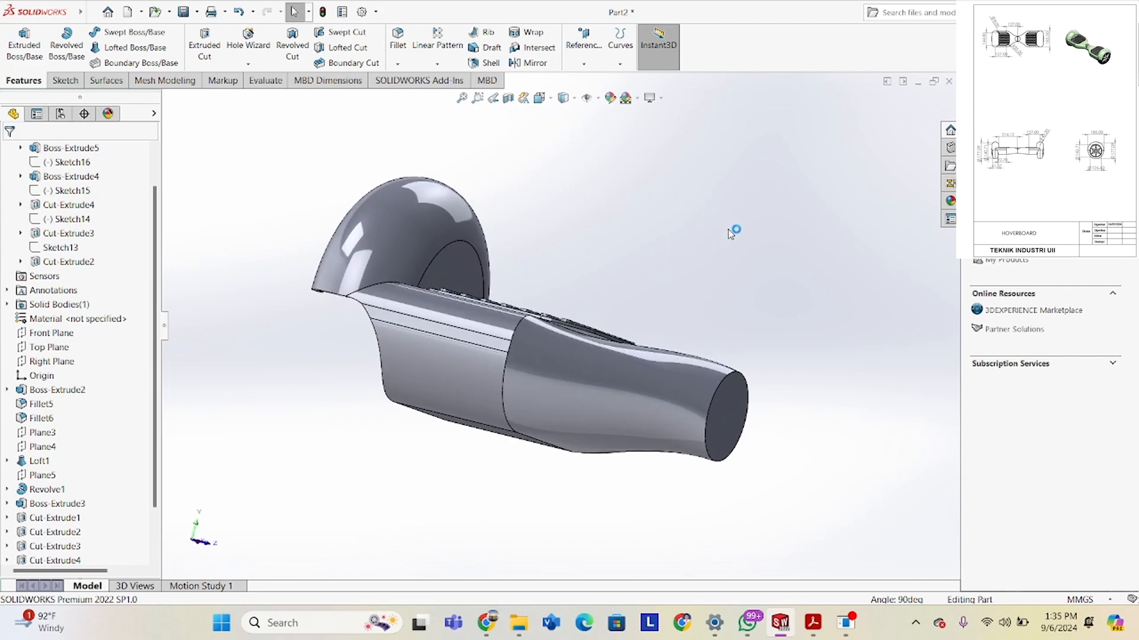
{"action": "middle_click_drag", "start_coordinate": [574, 289], "coordinate": [582, 325]}
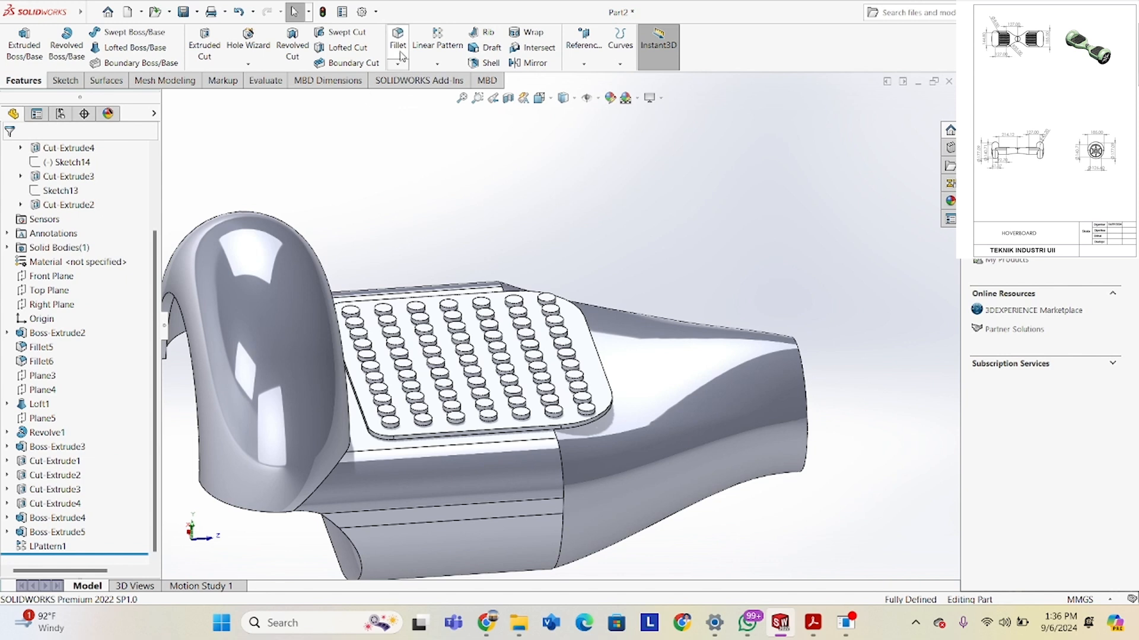
{"action": "left_click", "coordinate": [397, 64]}
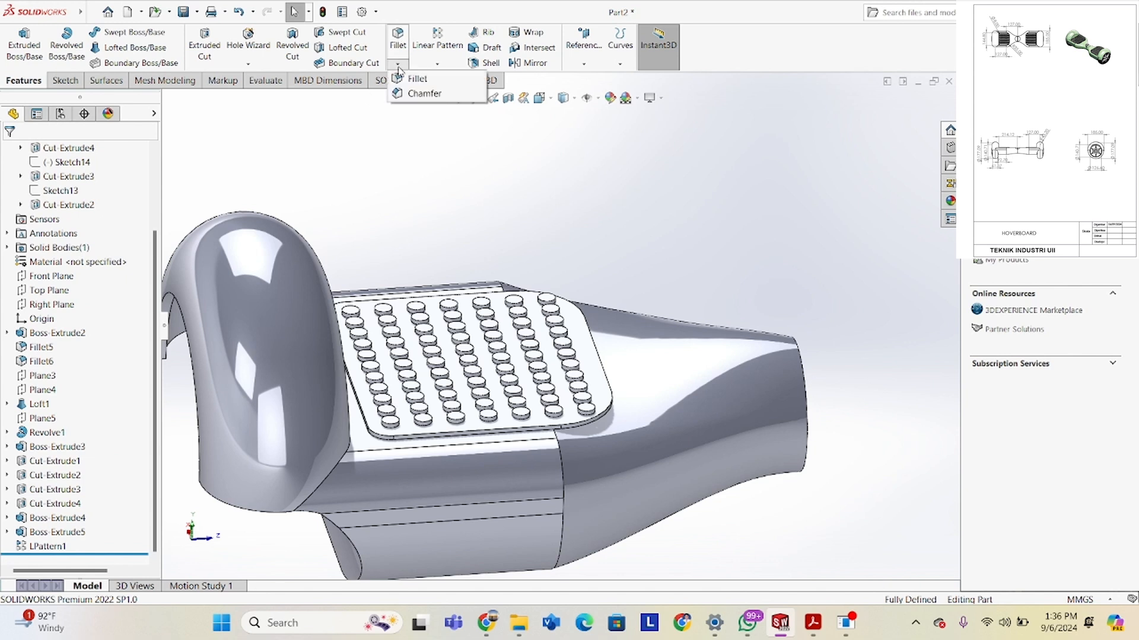
{"action": "left_click", "coordinate": [417, 93]}
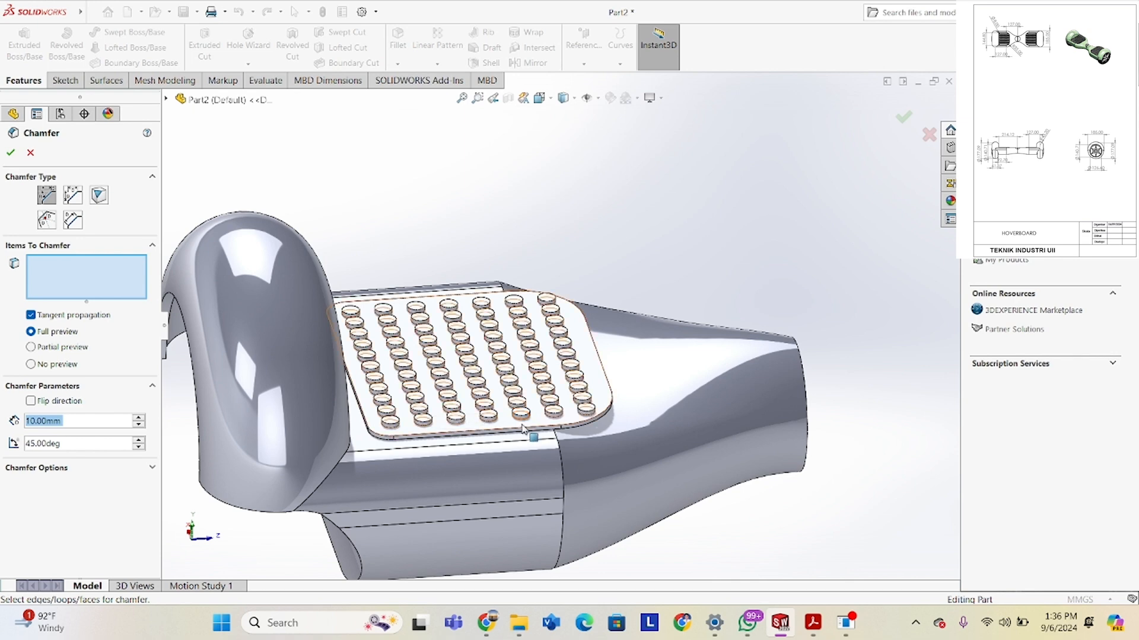
{"action": "scroll", "coordinate": [413, 434], "scroll_direction": "down", "scroll_amount": 3}
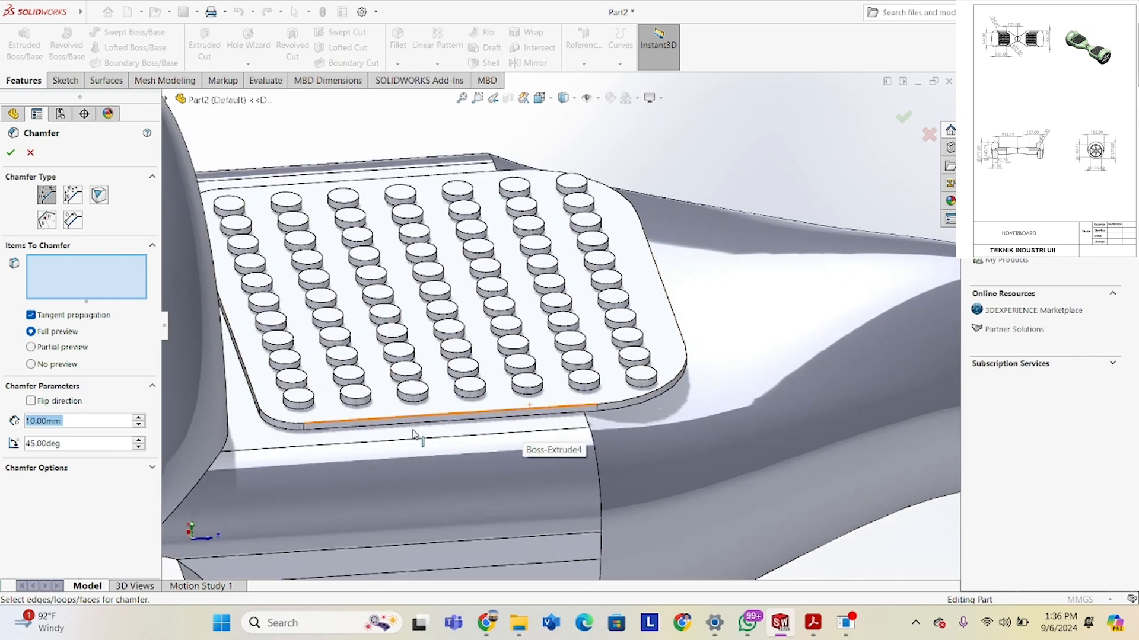
{"action": "left_click", "coordinate": [319, 426]}
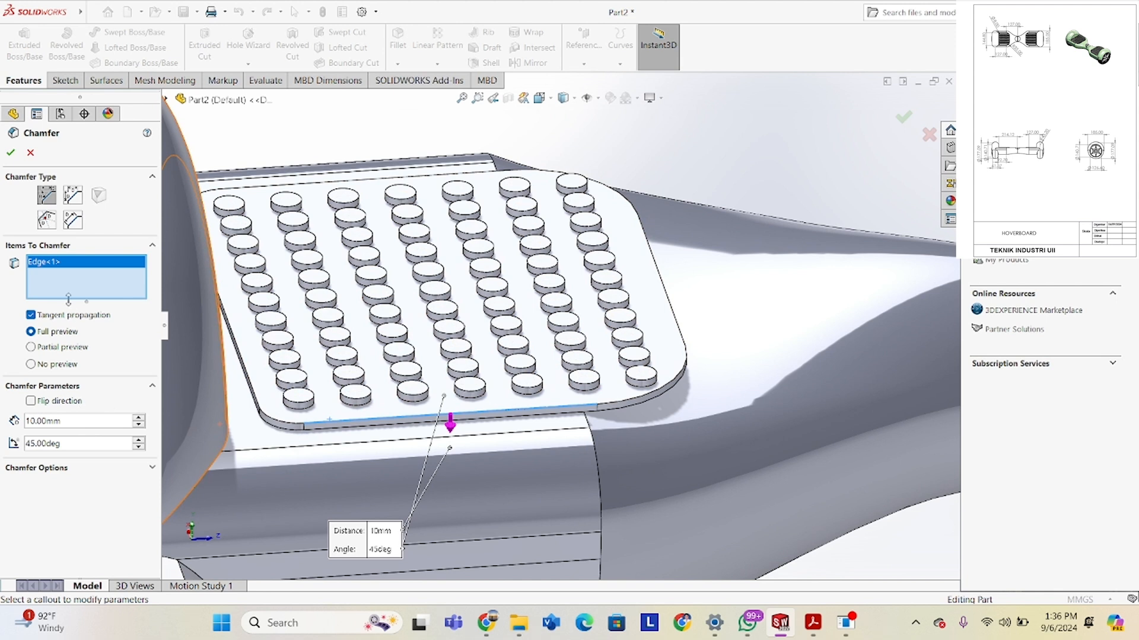
{"action": "left_click_drag", "start_coordinate": [29, 421], "coordinate": [113, 440]}
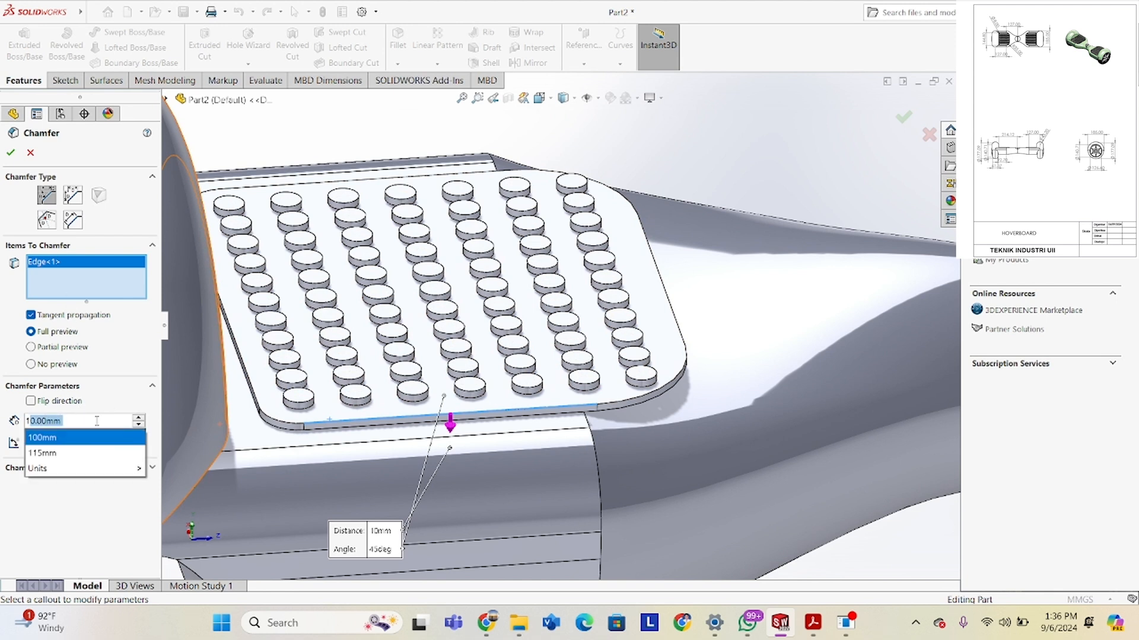
{"action": "type", "text": "1"}
{"action": "key", "text": "Return"}
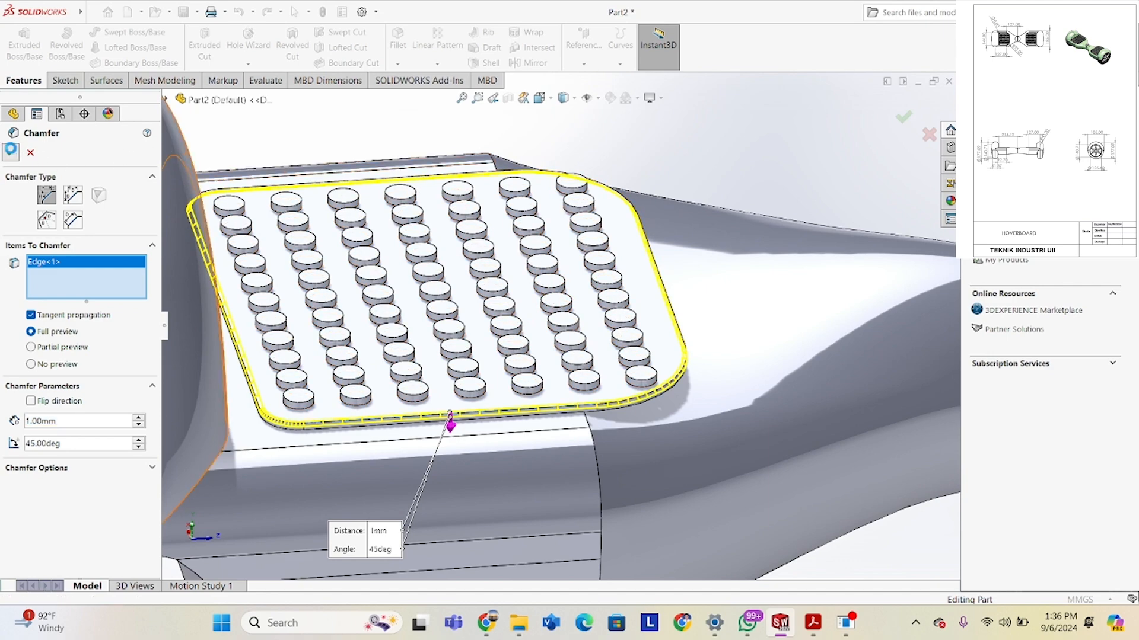
{"action": "left_click", "coordinate": [10, 152]}
{"action": "middle_click_drag", "start_coordinate": [368, 330], "coordinate": [336, 354]}
{"action": "scroll", "coordinate": [380, 363], "scroll_direction": "up", "scroll_amount": 5}
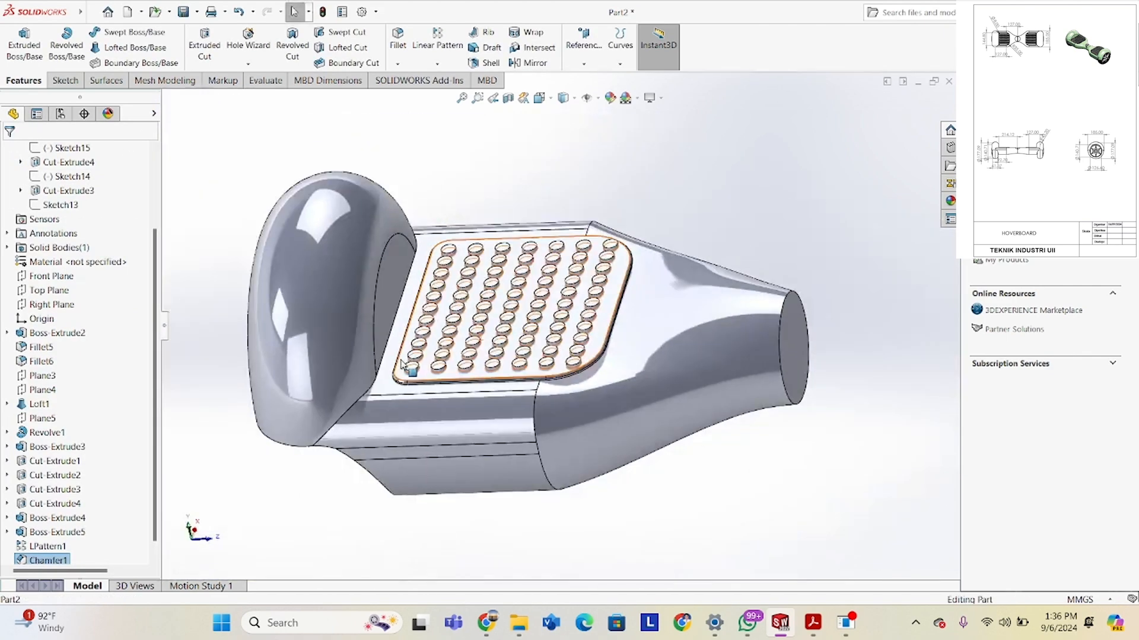
{"action": "middle_click_drag", "start_coordinate": [442, 379], "coordinate": [518, 328]}
{"action": "scroll", "coordinate": [547, 371], "scroll_direction": "up", "scroll_amount": 5}
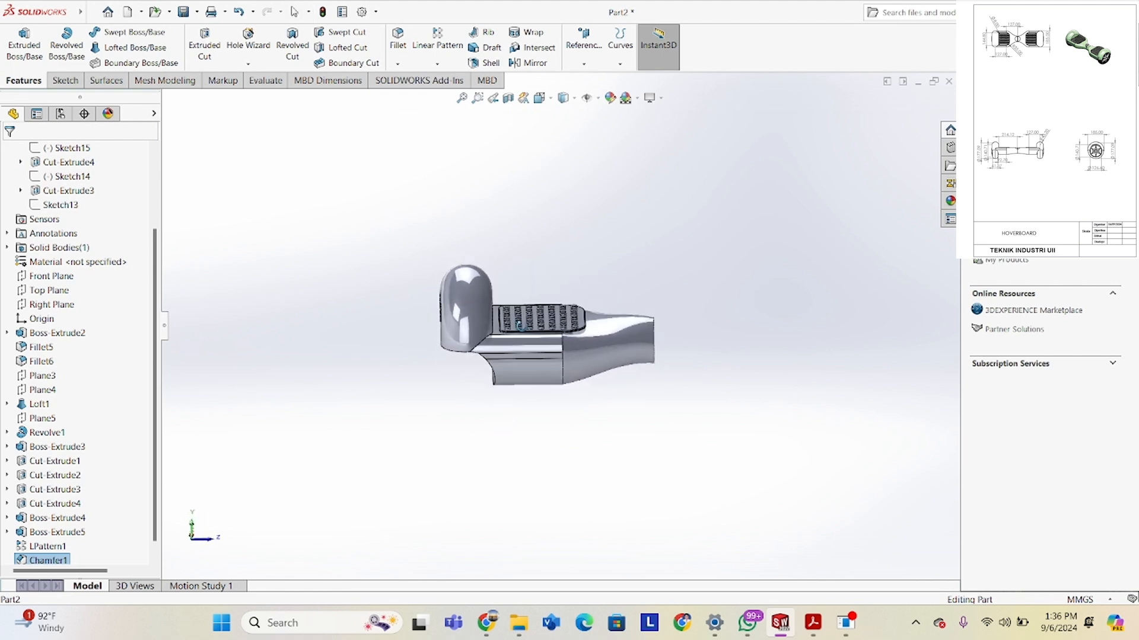
{"action": "scroll", "coordinate": [56, 378], "scroll_direction": "down", "scroll_amount": 1}
{"action": "scroll", "coordinate": [56, 378], "scroll_direction": "up", "scroll_amount": 2}
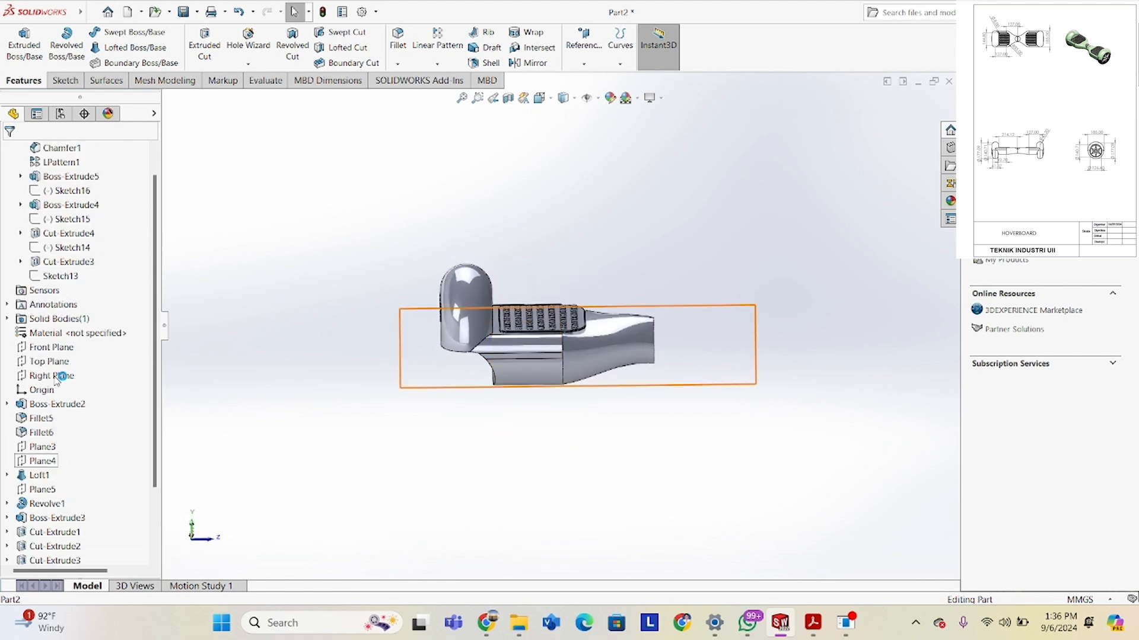
{"action": "scroll", "coordinate": [56, 379], "scroll_direction": "down", "scroll_amount": 2}
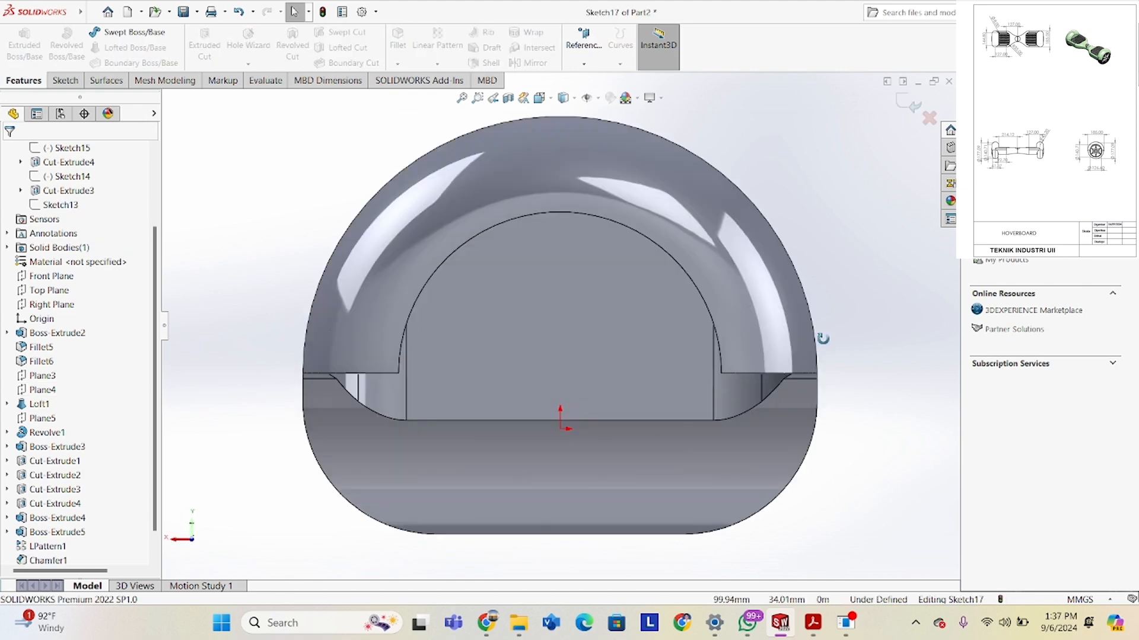
{"action": "middle_click_drag", "start_coordinate": [822, 339], "coordinate": [762, 360]}
{"action": "scroll", "coordinate": [558, 452], "scroll_direction": "up", "scroll_amount": 4}
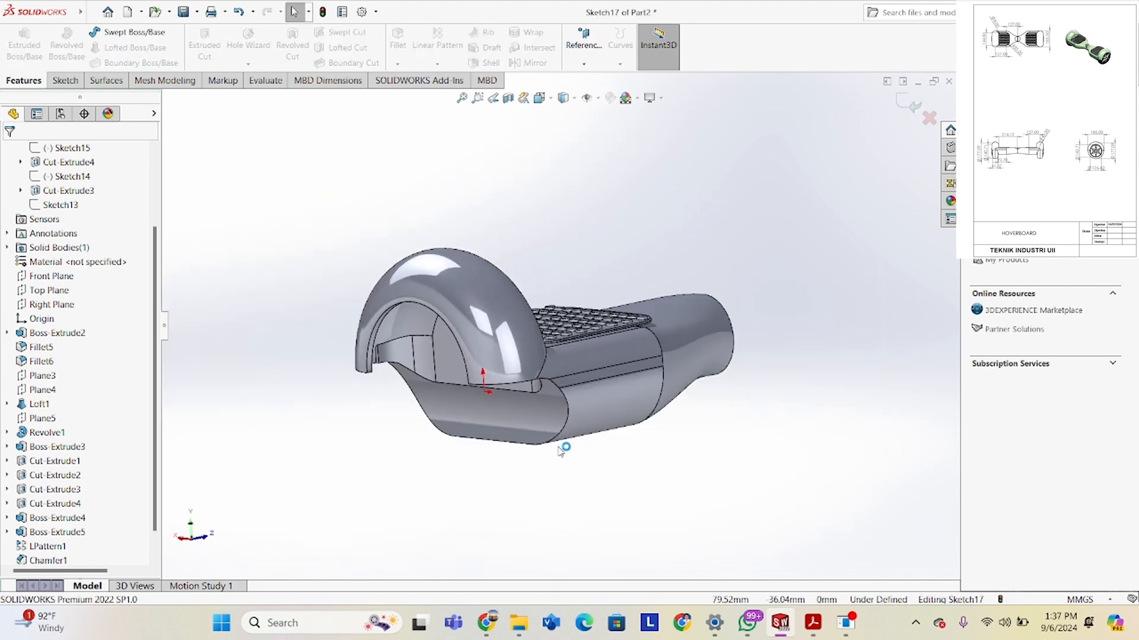
{"action": "middle_click_drag", "start_coordinate": [559, 451], "coordinate": [521, 457]}
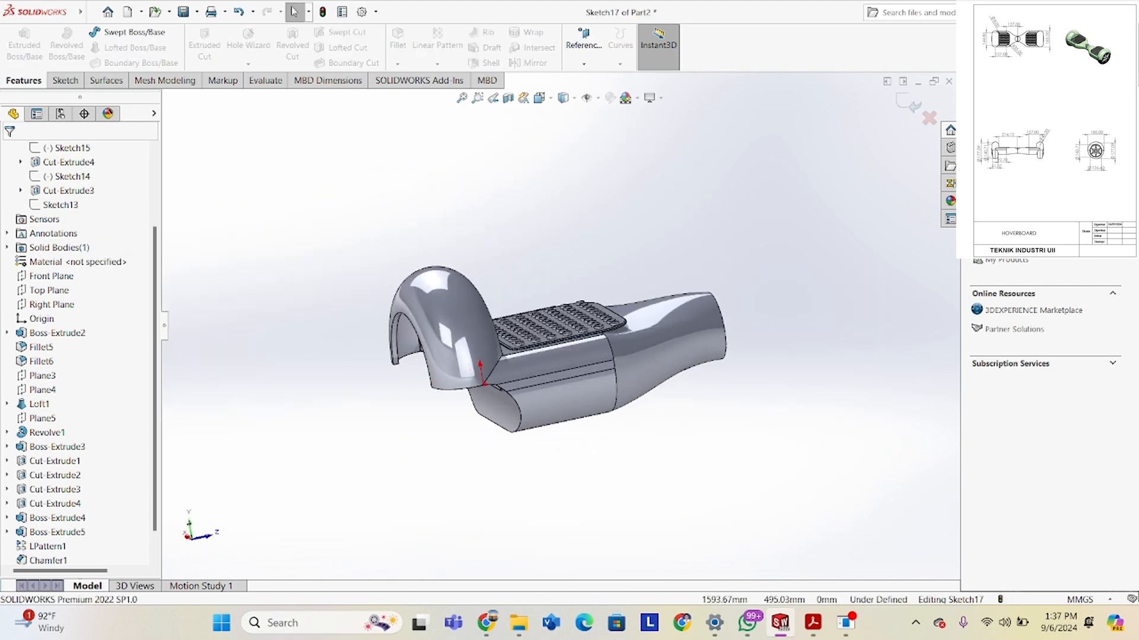
{"action": "left_click", "coordinate": [909, 105]}
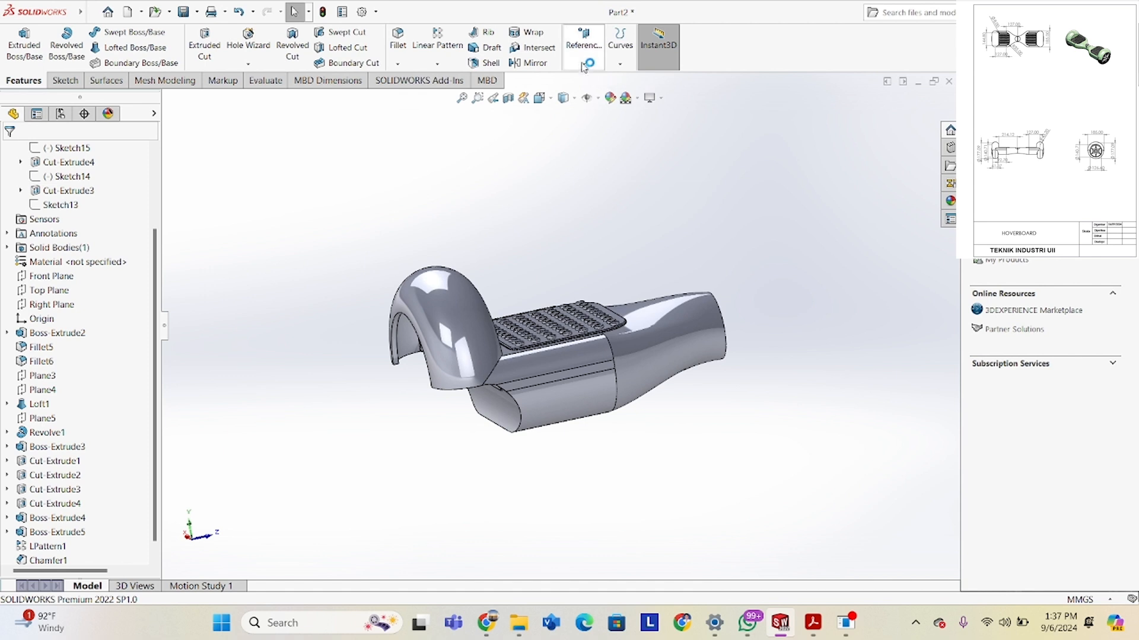
Create a reference plane coincident with the Right Plane.
{"action": "left_click", "coordinate": [583, 63]}
{"action": "left_click", "coordinate": [593, 79]}
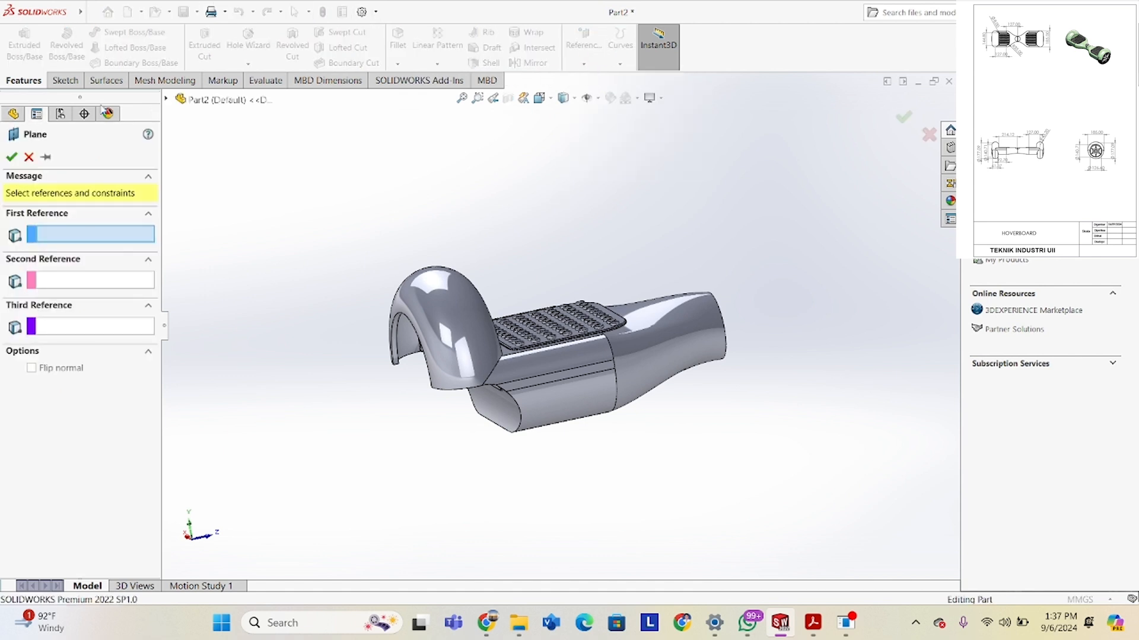
{"action": "left_click", "coordinate": [167, 99]}
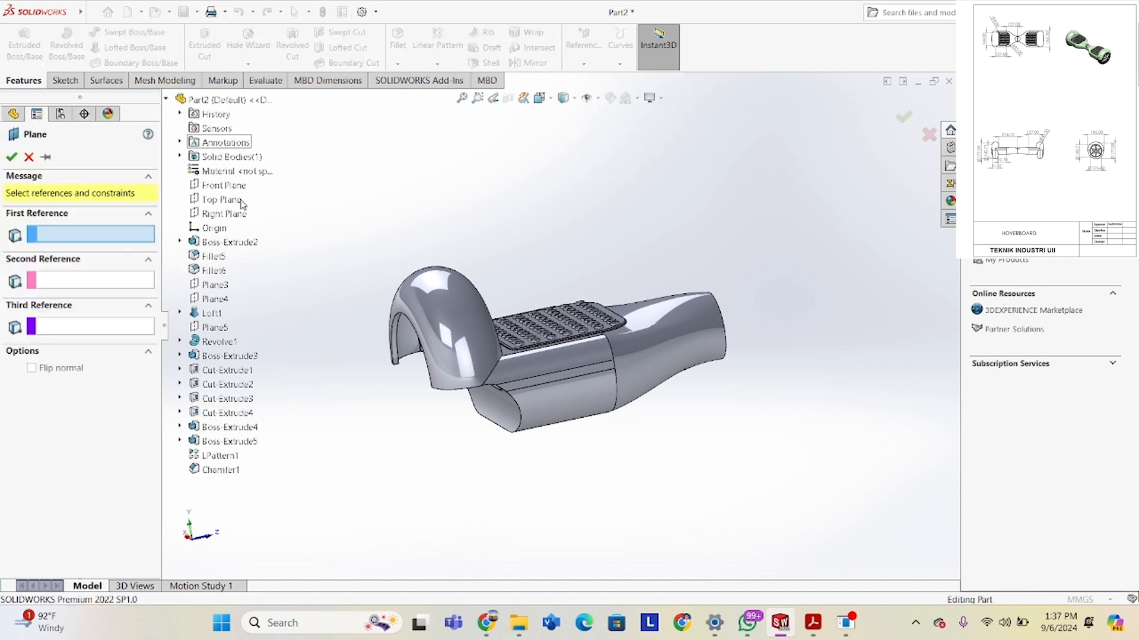
{"action": "left_click", "coordinate": [248, 215]}
{"action": "middle_click_drag", "start_coordinate": [458, 294], "coordinate": [485, 452]}
{"action": "left_click", "coordinate": [18, 298]}
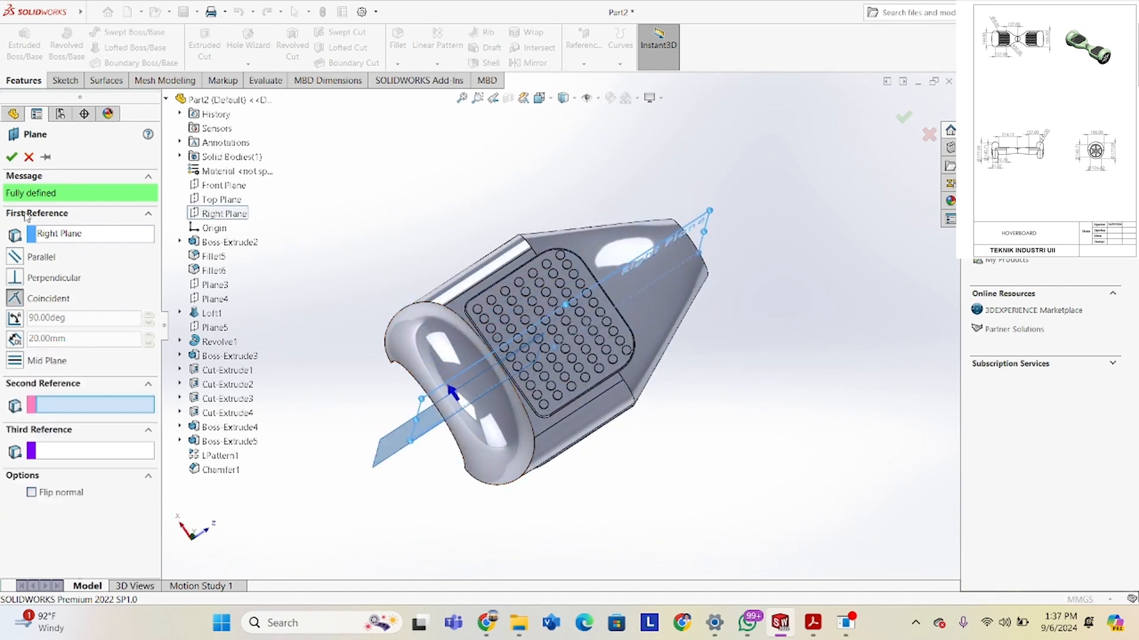
{"action": "left_click", "coordinate": [10, 157]}
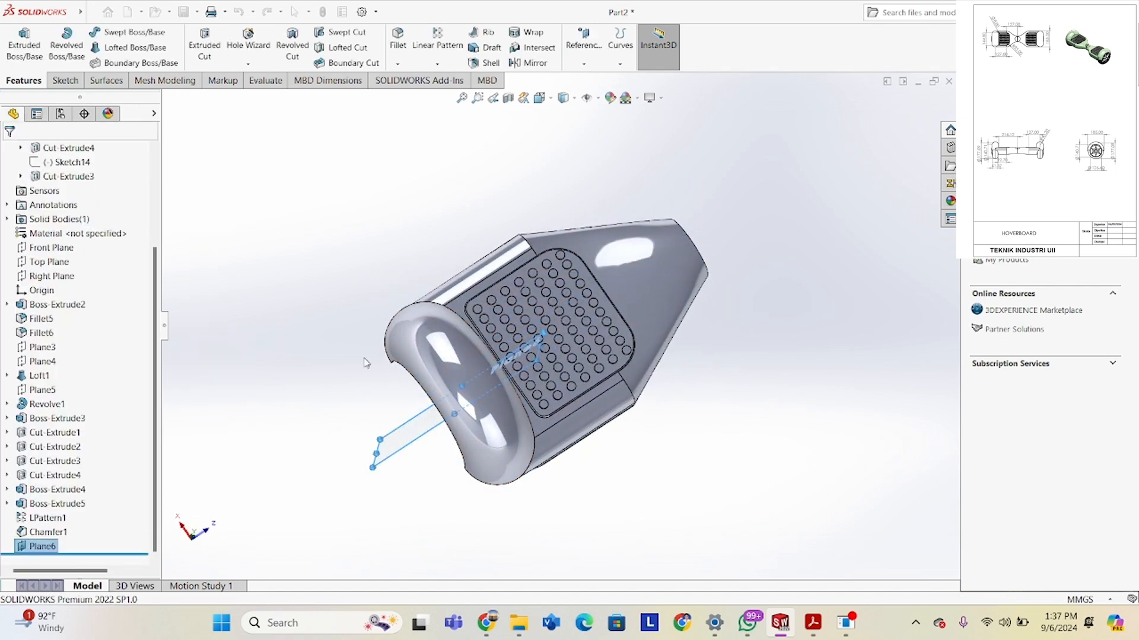
Start a sketch on the new reference plane and stretch the plane's upper edge past the top of the wheel fender.
{"action": "right_click", "coordinate": [417, 414]}
{"action": "left_click", "coordinate": [446, 403]}
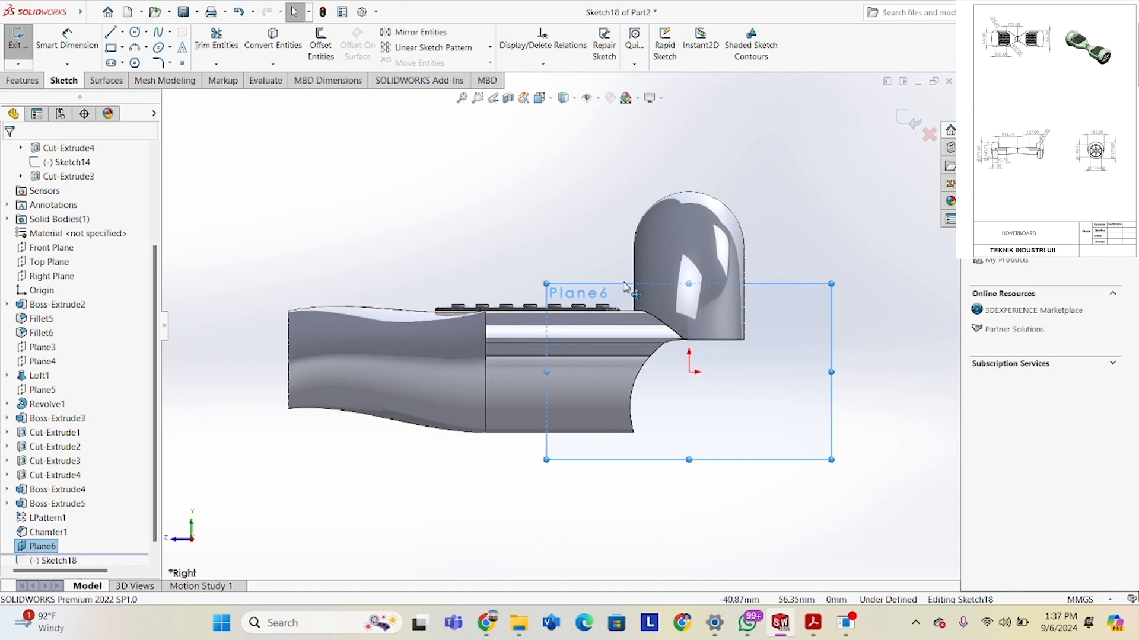
{"action": "left_click_drag", "start_coordinate": [690, 284], "coordinate": [688, 101]}
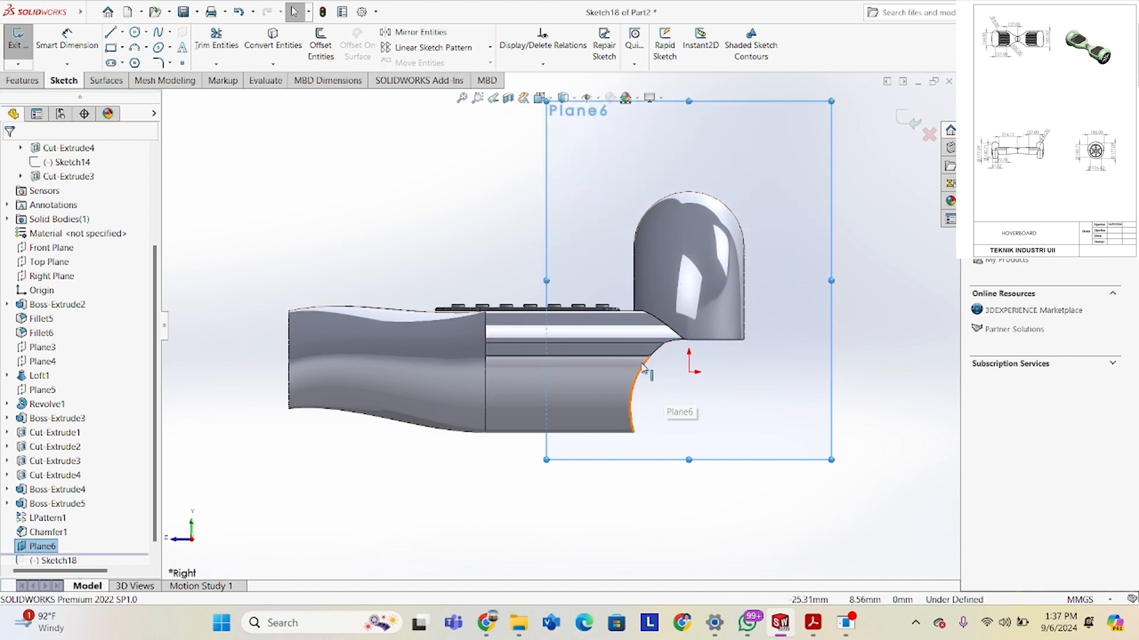
{"action": "left_click", "coordinate": [121, 32]}
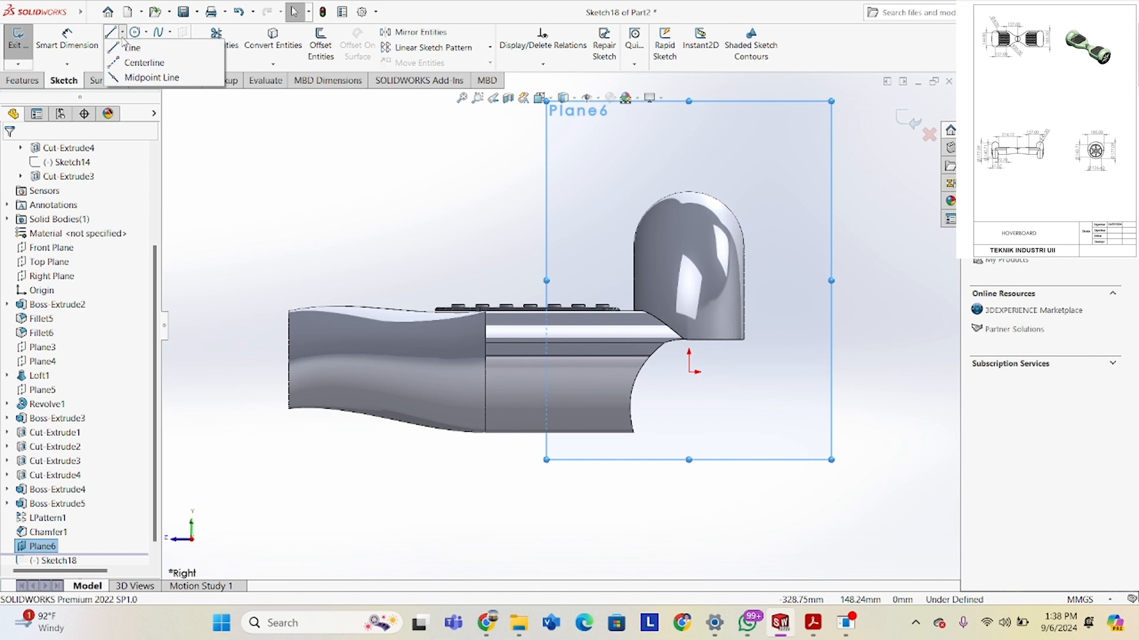
{"action": "left_click", "coordinate": [145, 62]}
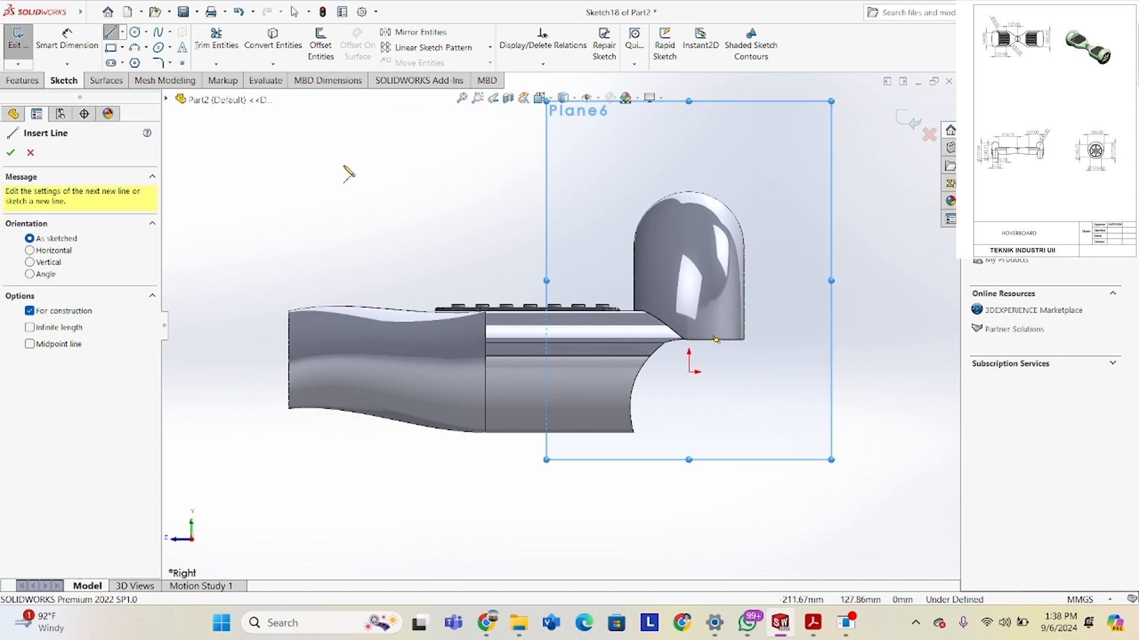
{"action": "left_click", "coordinate": [10, 153]}
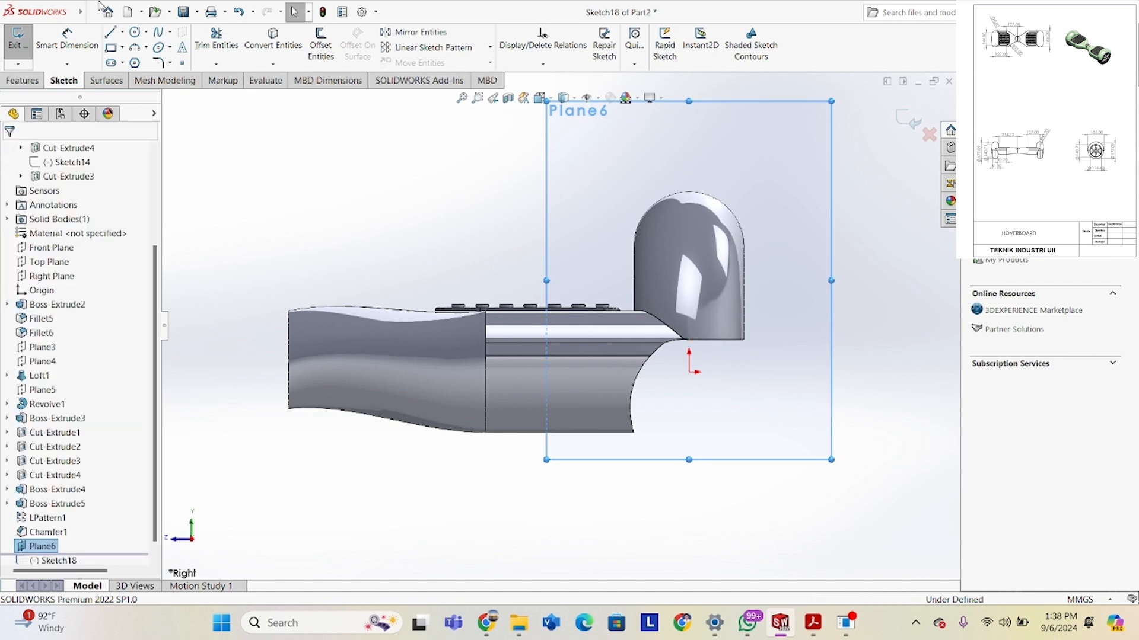
Sketch a corner rectangle about 52 by 58 mm inside the fender profile, with its base on the fender's bottom edge.
{"action": "left_click", "coordinate": [122, 48]}
{"action": "left_click", "coordinate": [143, 60]}
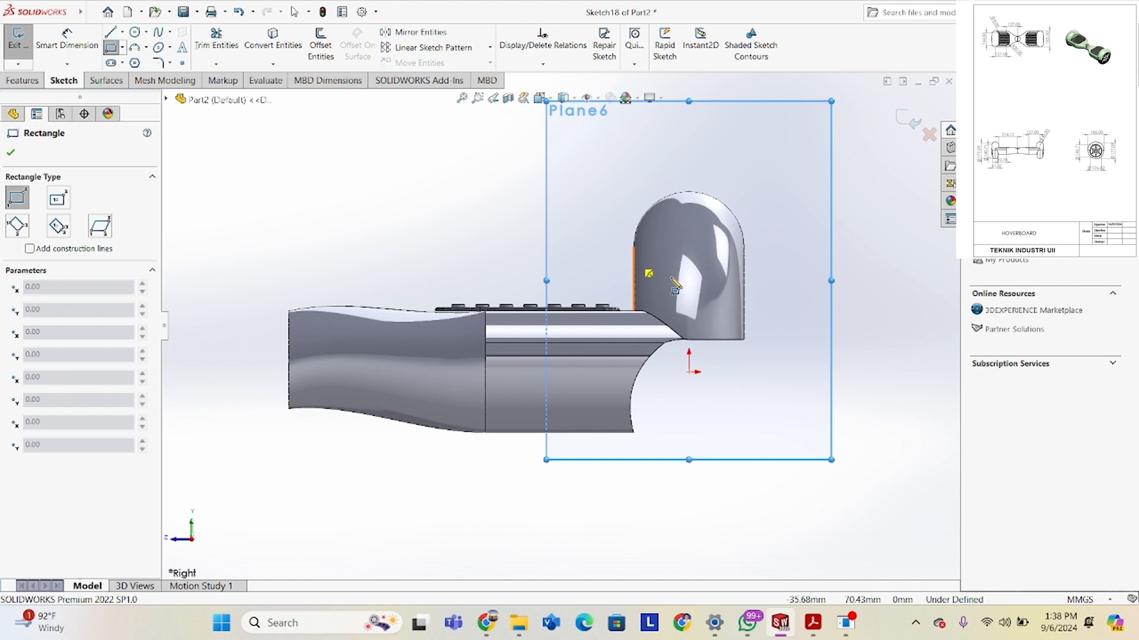
{"action": "left_click", "coordinate": [731, 339]}
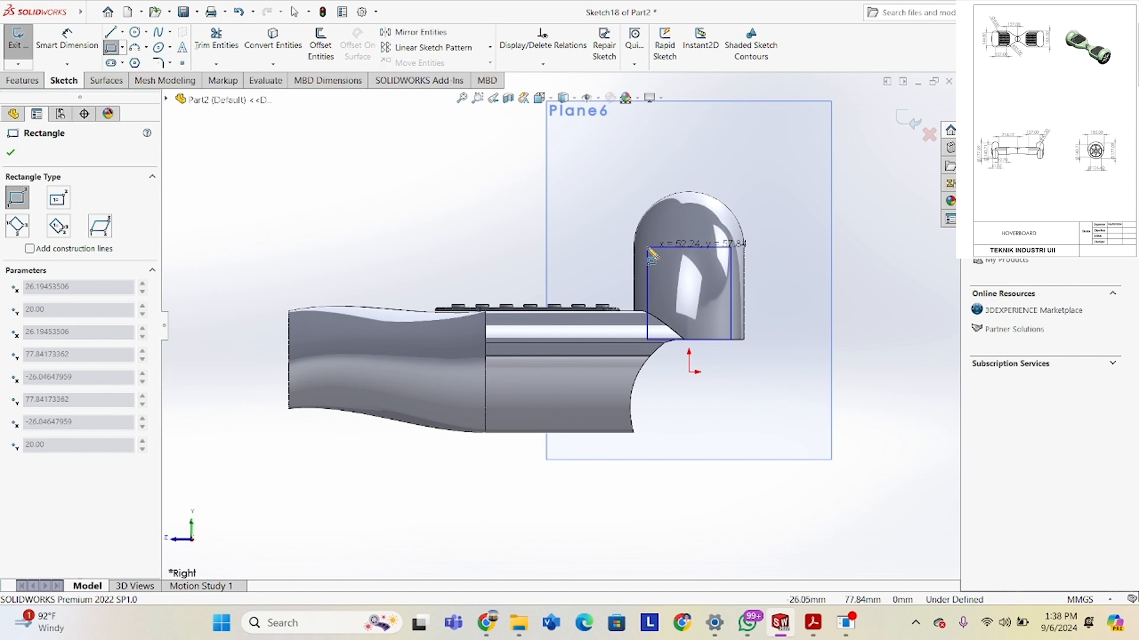
{"action": "left_click", "coordinate": [647, 248]}
{"action": "right_click", "coordinate": [749, 224]}
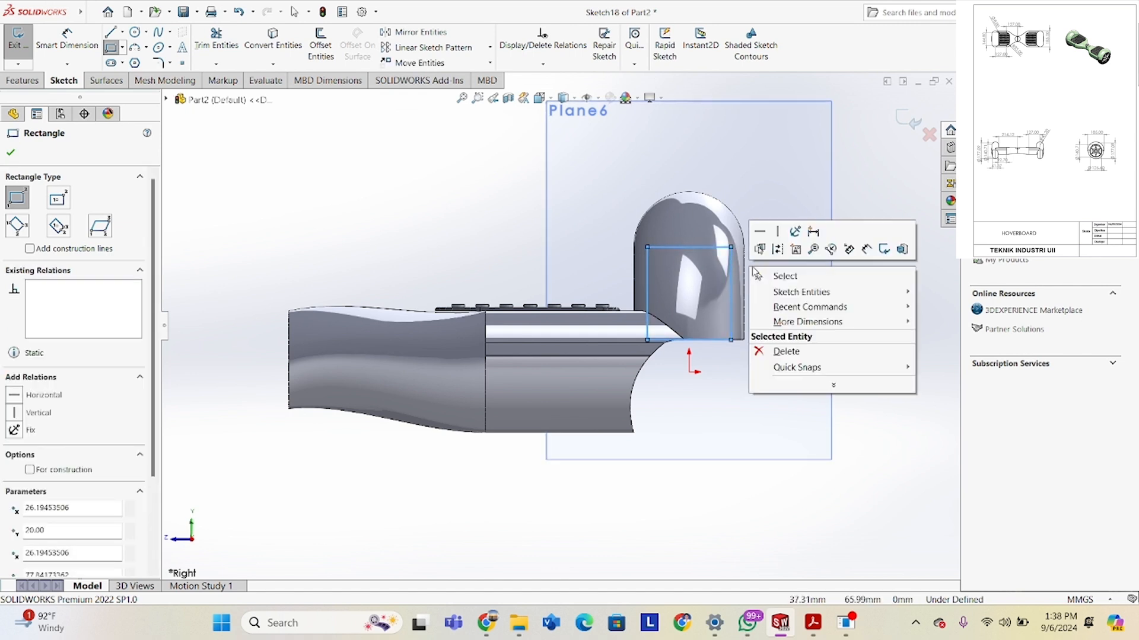
{"action": "left_click", "coordinate": [769, 274]}
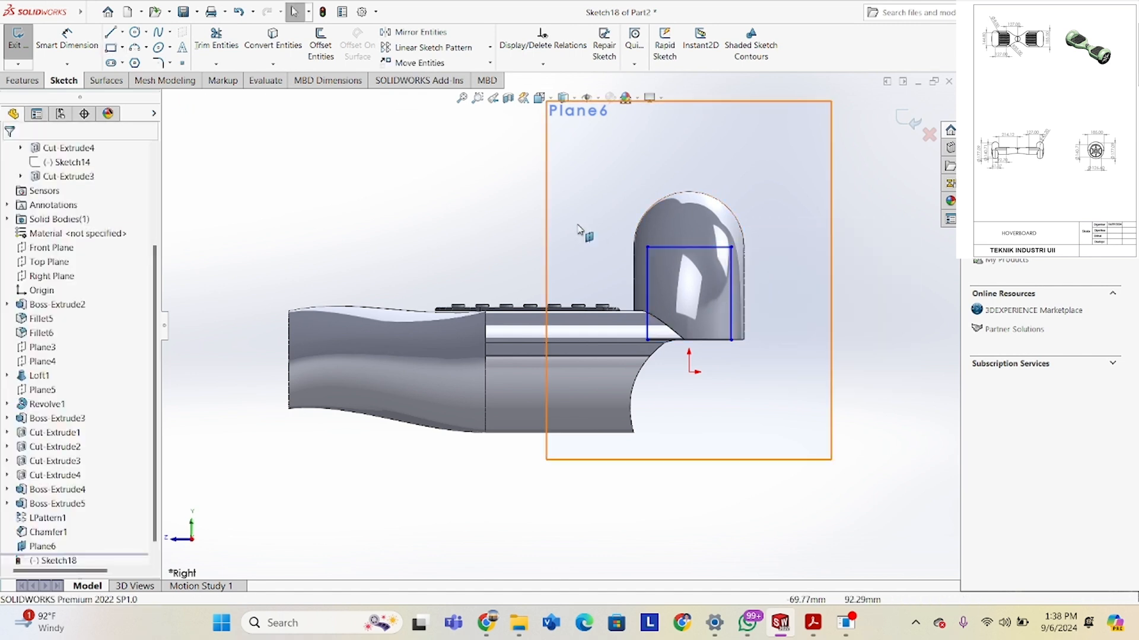
{"action": "left_click", "coordinate": [157, 32]}
{"action": "scroll", "coordinate": [664, 237], "scroll_direction": "down", "scroll_amount": 4}
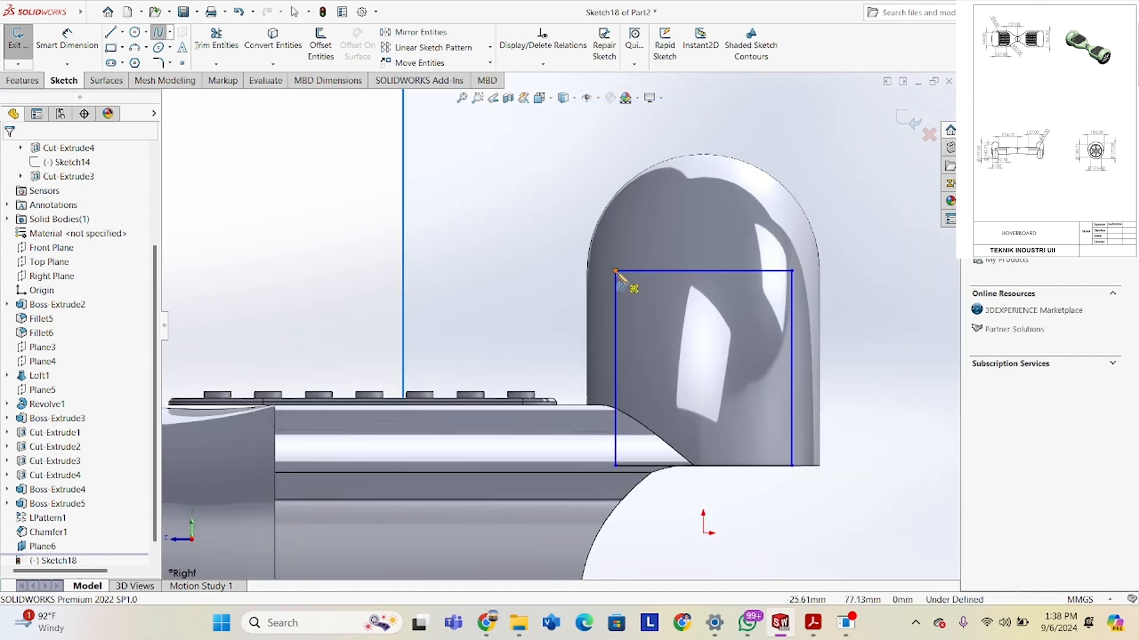
{"action": "right_click", "coordinate": [622, 229]}
{"action": "left_click", "coordinate": [639, 236]}
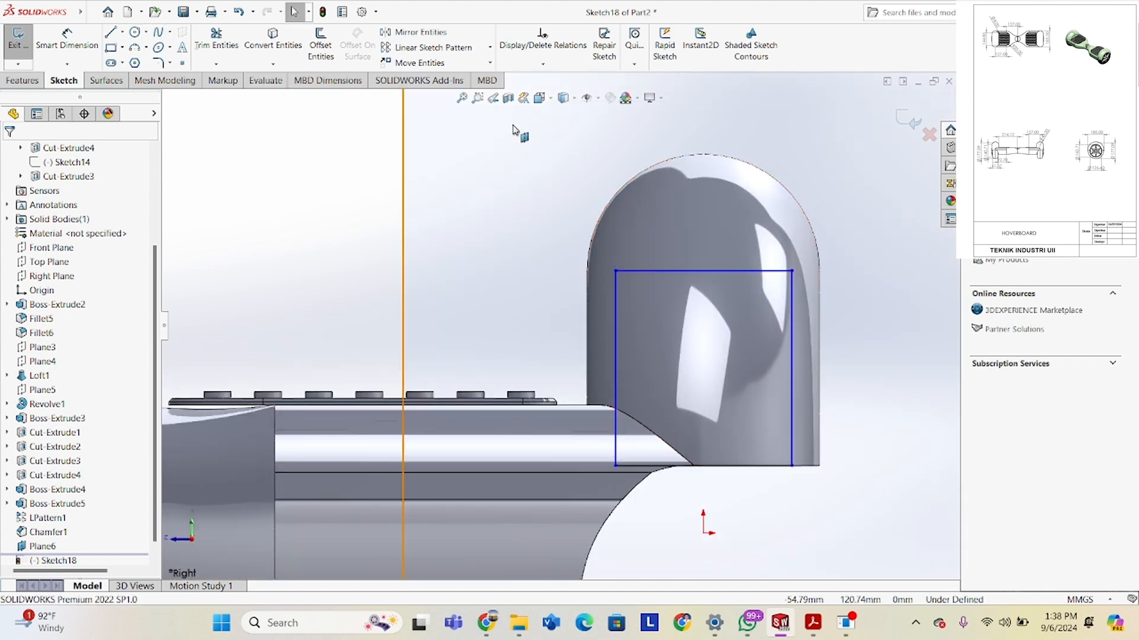
Dimension the rectangle's vertical side as 60 mm.
{"action": "left_click", "coordinate": [67, 40]}
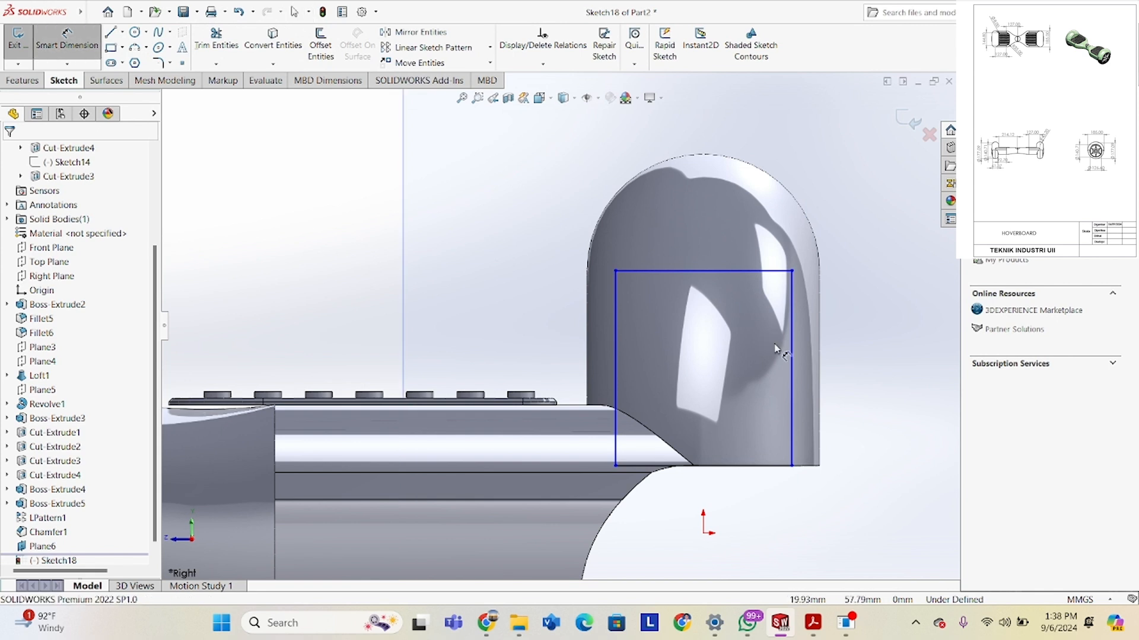
{"action": "left_click", "coordinate": [793, 356]}
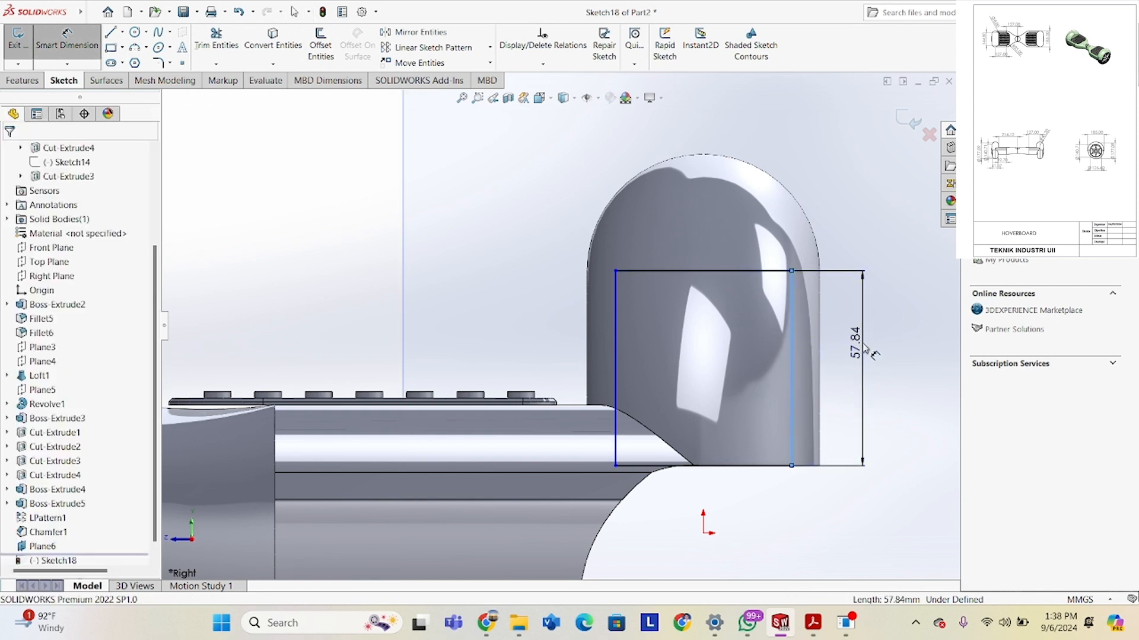
{"action": "left_click", "coordinate": [863, 356]}
{"action": "type", "text": "60"}
{"action": "key", "text": "Return"}
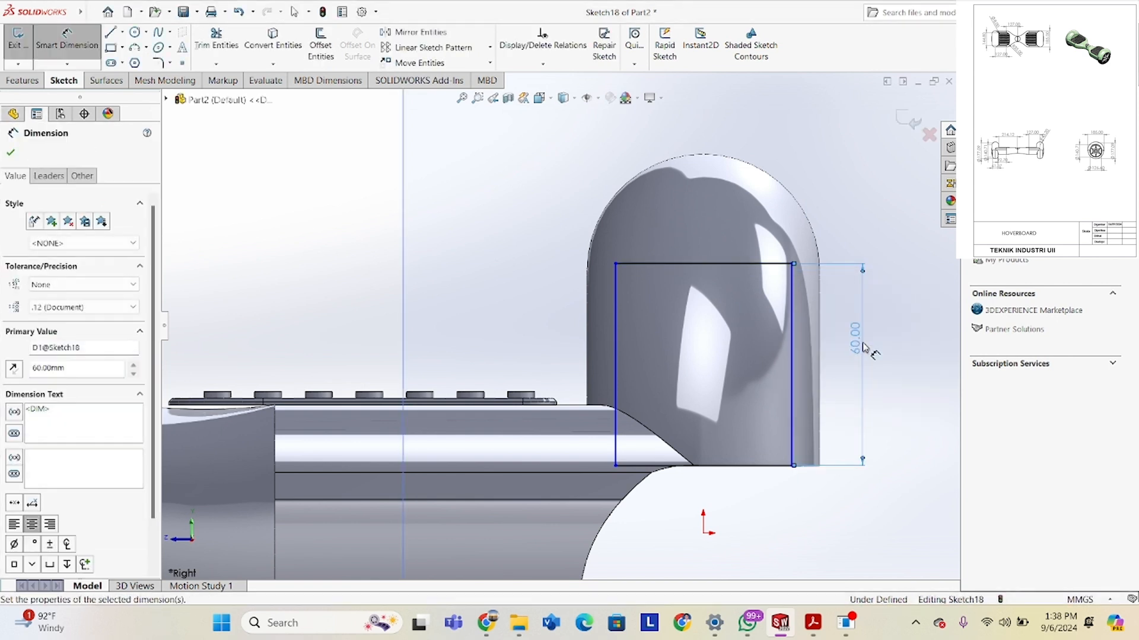
Consult the wheel views in the HOVERBOARD part PDF, and draw a vertical centerline about 29 mm long above the origin, crossing the rectangle's top edge.
{"action": "mouse_move", "coordinate": [812, 623]}
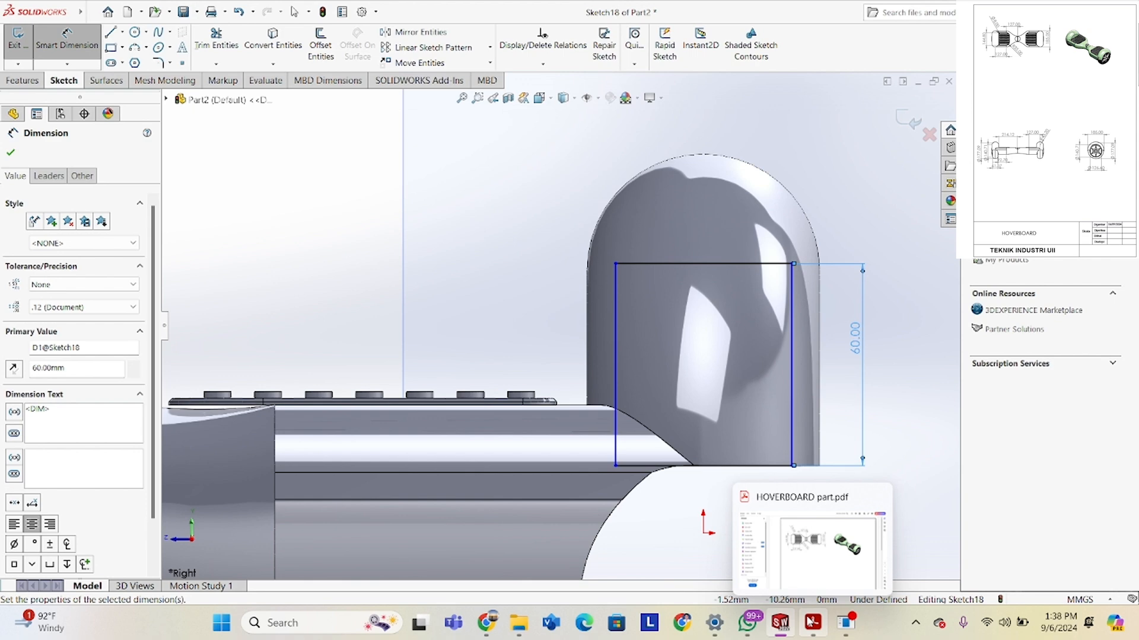
{"action": "left_click", "coordinate": [800, 570]}
{"action": "scroll", "coordinate": [757, 498], "scroll_direction": "down", "scroll_amount": 5}
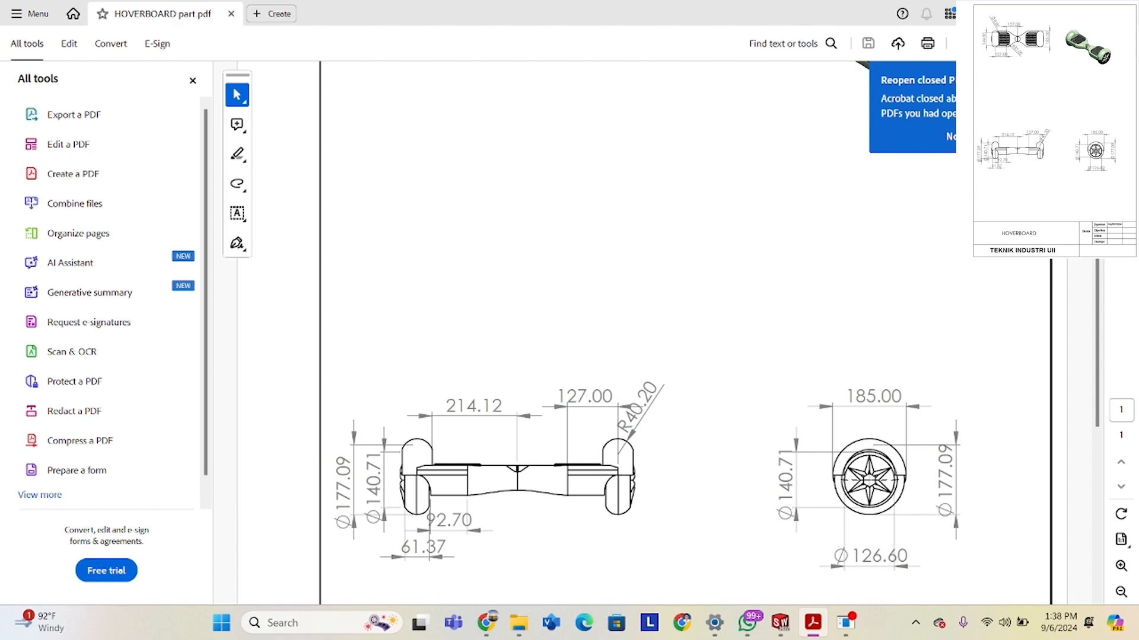
{"action": "left_click", "coordinate": [1052, 13]}
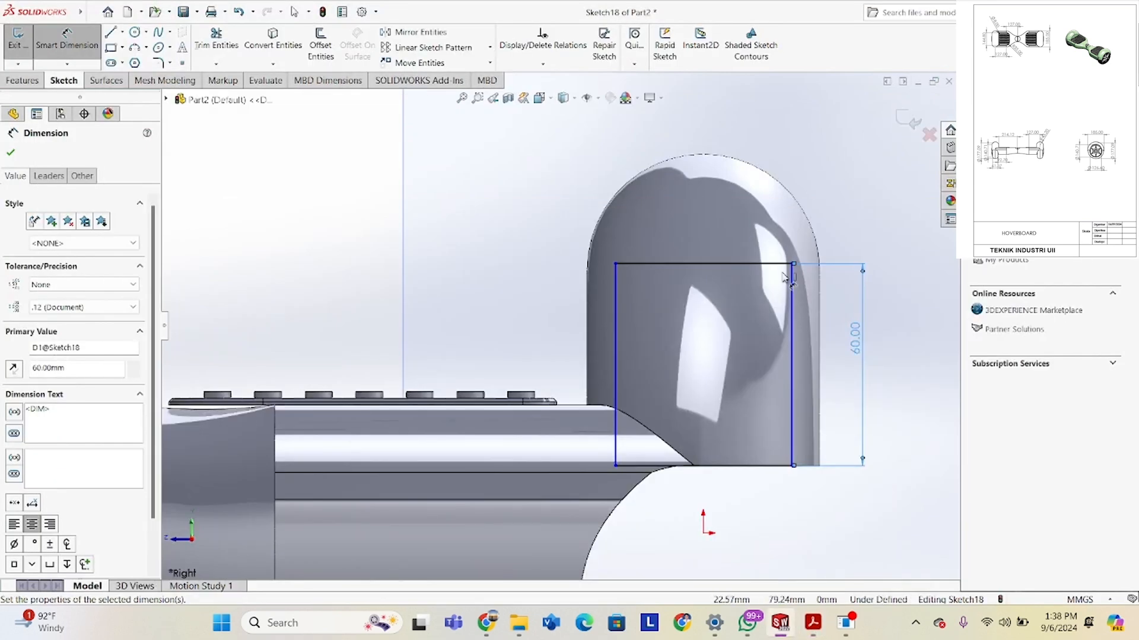
{"action": "left_click", "coordinate": [123, 33]}
{"action": "left_click", "coordinate": [135, 64]}
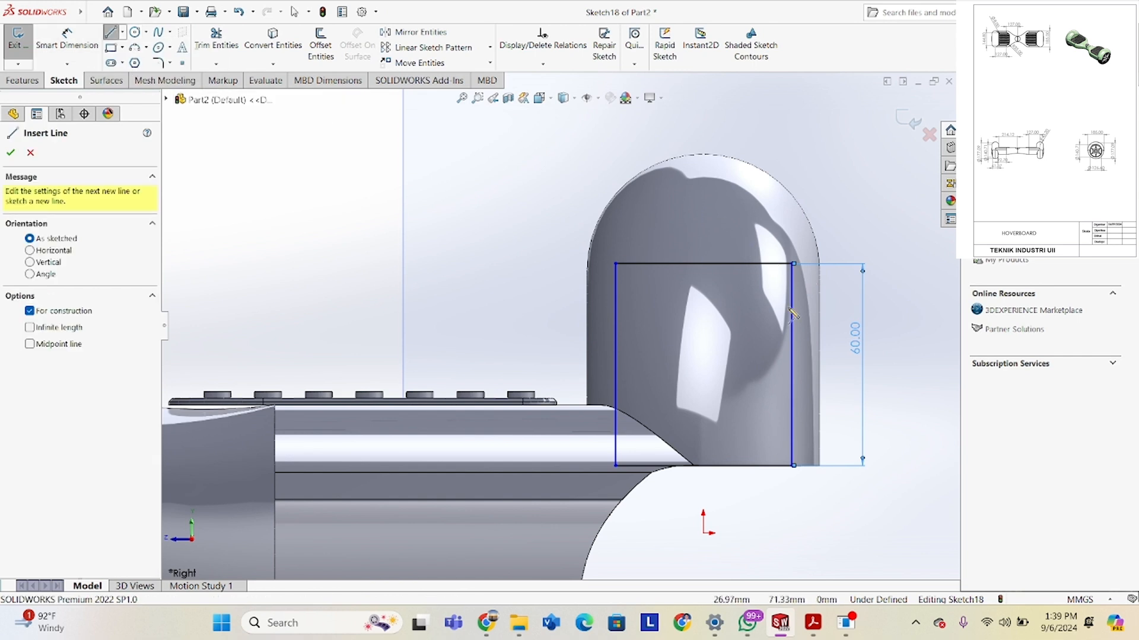
{"action": "left_click", "coordinate": [704, 282]}
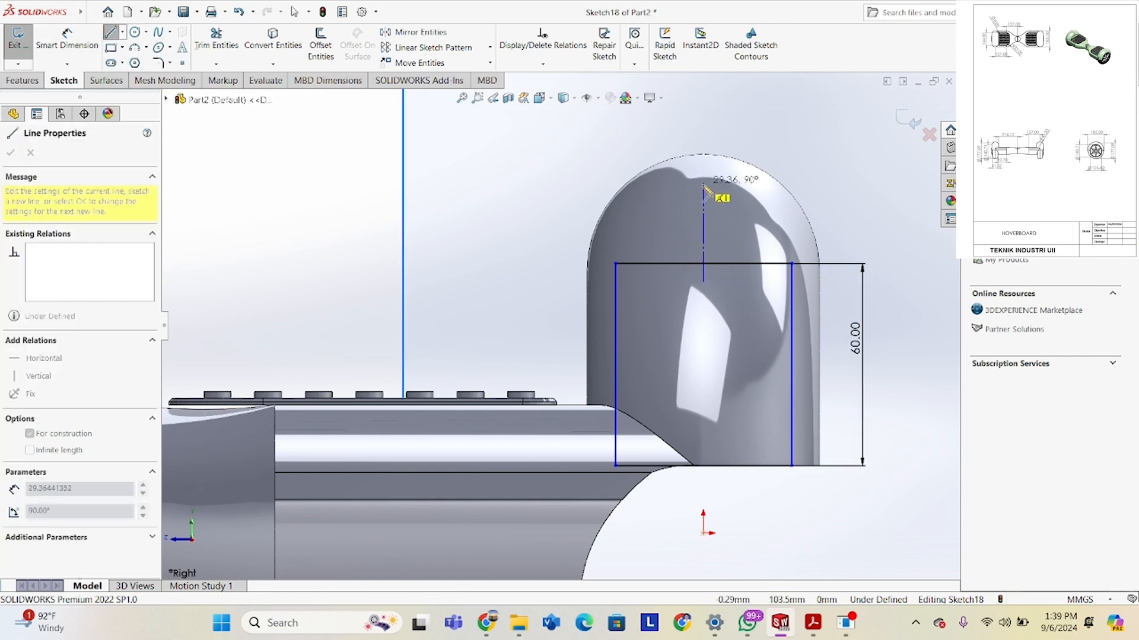
{"action": "left_click", "coordinate": [703, 190]}
{"action": "right_click", "coordinate": [882, 159]}
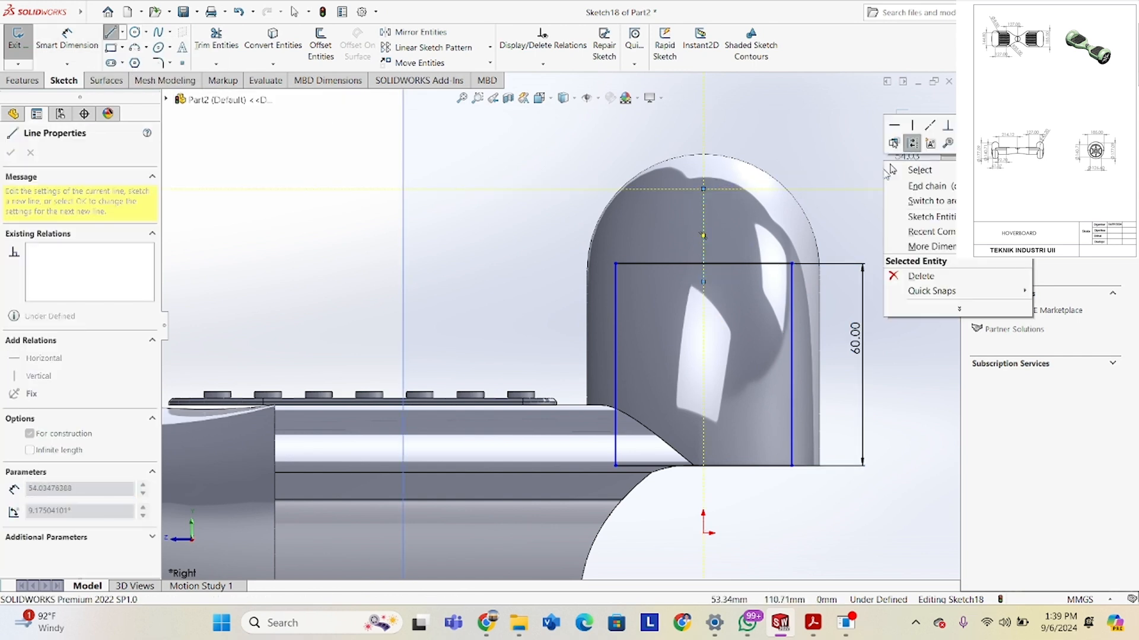
{"action": "left_click", "coordinate": [893, 172]}
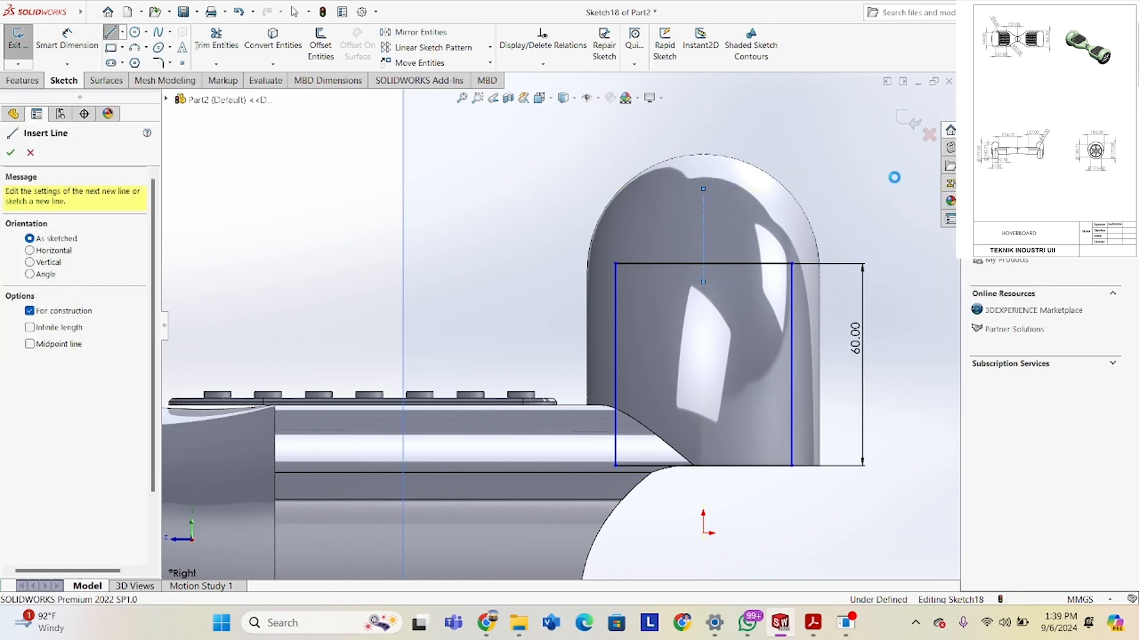
Draw a five-point spline arching between the rectangle's two upper corners, with its middle point on the centerline's top endpoint.
{"action": "left_click", "coordinate": [159, 32]}
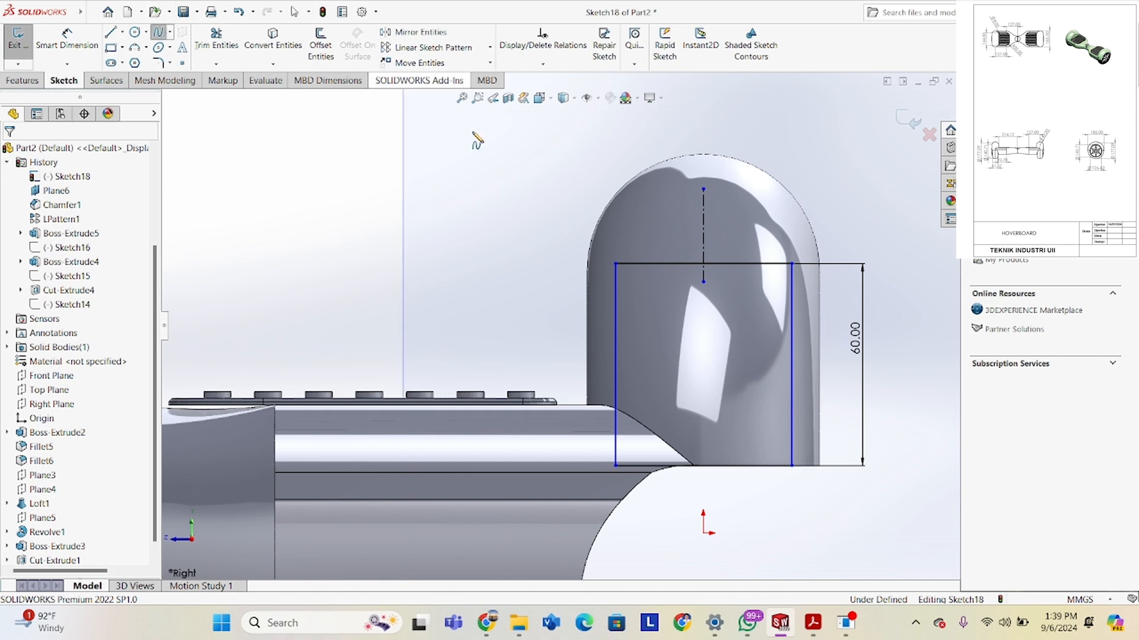
{"action": "left_click", "coordinate": [615, 264]}
{"action": "left_click", "coordinate": [653, 225]}
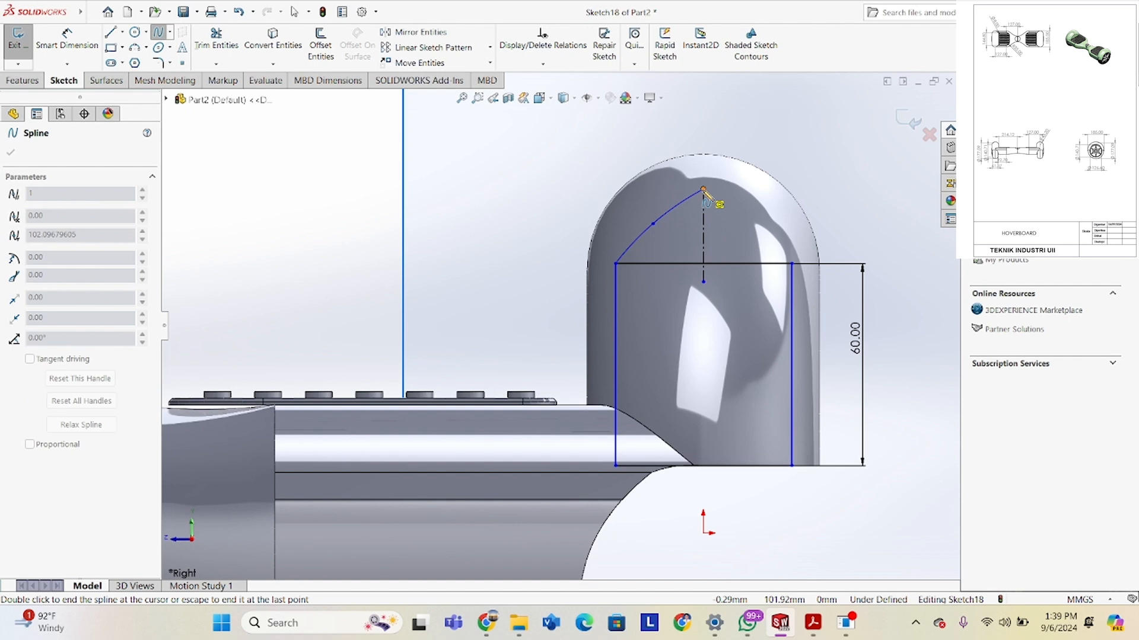
{"action": "left_click", "coordinate": [703, 190]}
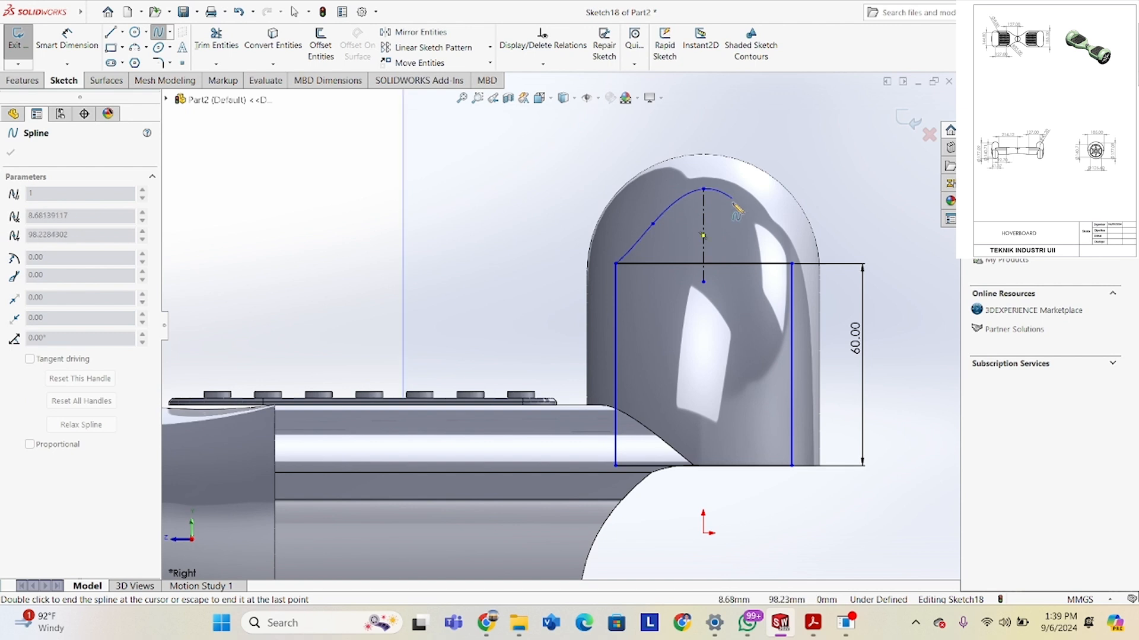
{"action": "left_click", "coordinate": [761, 225]}
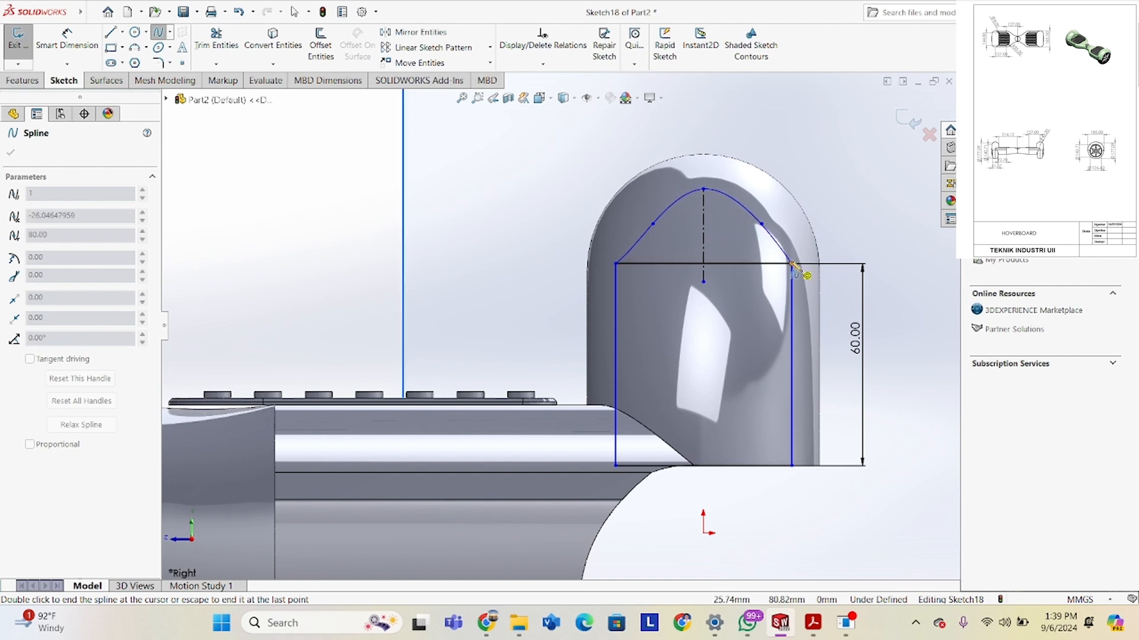
{"action": "right_click", "coordinate": [798, 247]}
{"action": "left_click", "coordinate": [807, 255]}
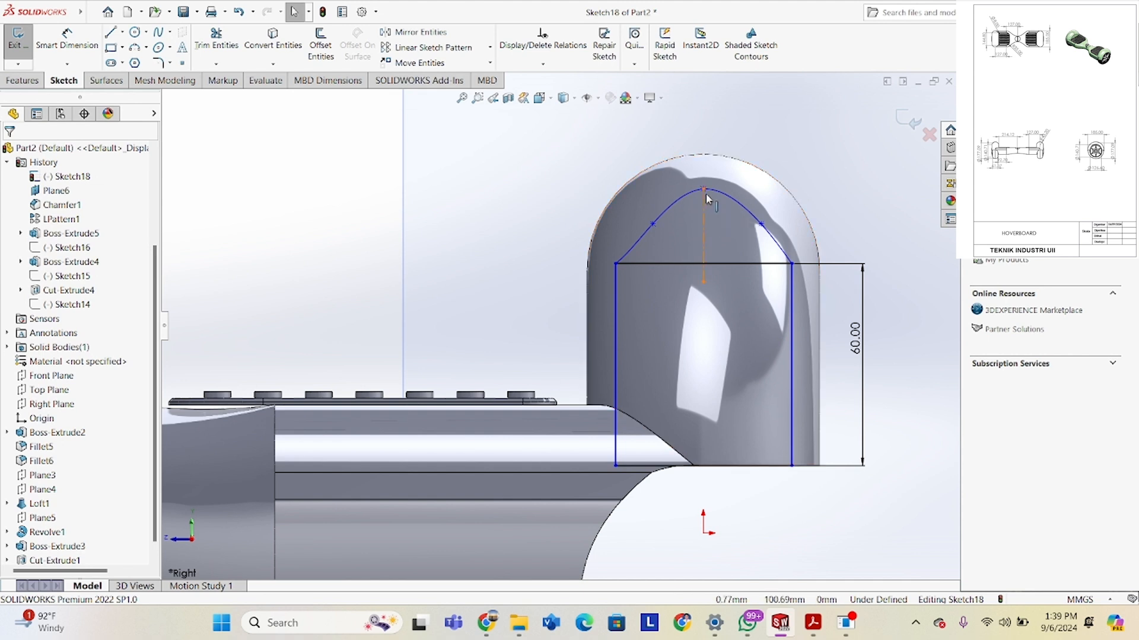
Flatten the spline arch by lowering its peak to about 96 mm above the origin and adjusting the spline point on its right shoulder.
{"action": "mouse_move", "coordinate": [703, 195]}
{"action": "left_mouse_down"}
{"action": "mouse_move", "coordinate": [706, 232]}
{"action": "mouse_move", "coordinate": [703, 208]}
{"action": "left_mouse_up"}
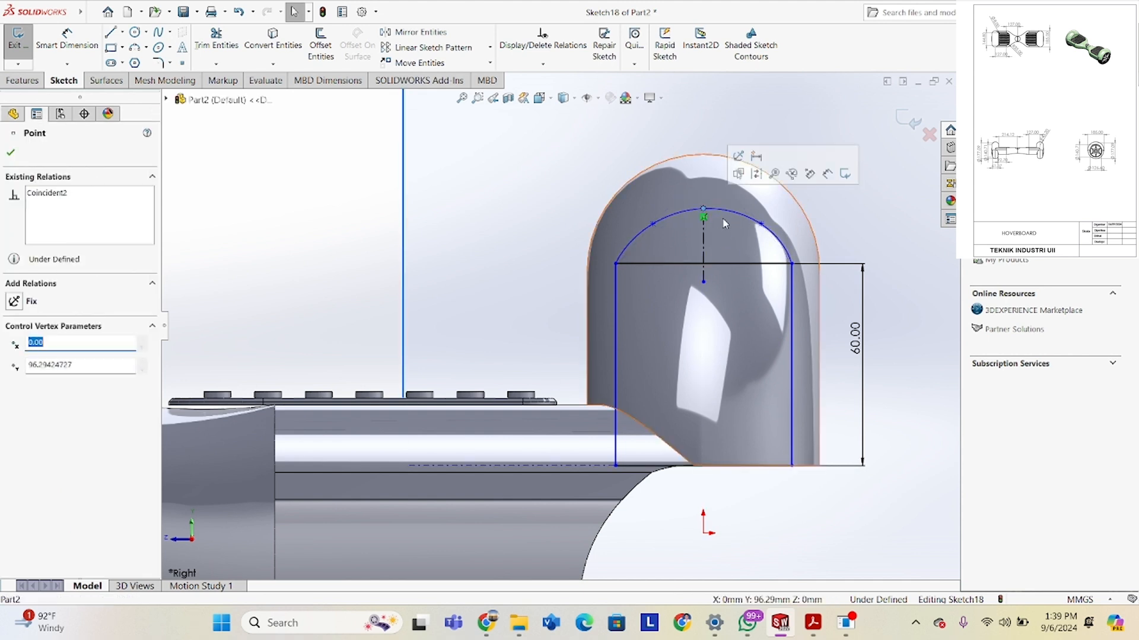
{"action": "left_click", "coordinate": [761, 224]}
{"action": "left_click_drag", "start_coordinate": [765, 233], "coordinate": [760, 225]}
{"action": "left_click", "coordinate": [754, 142]}
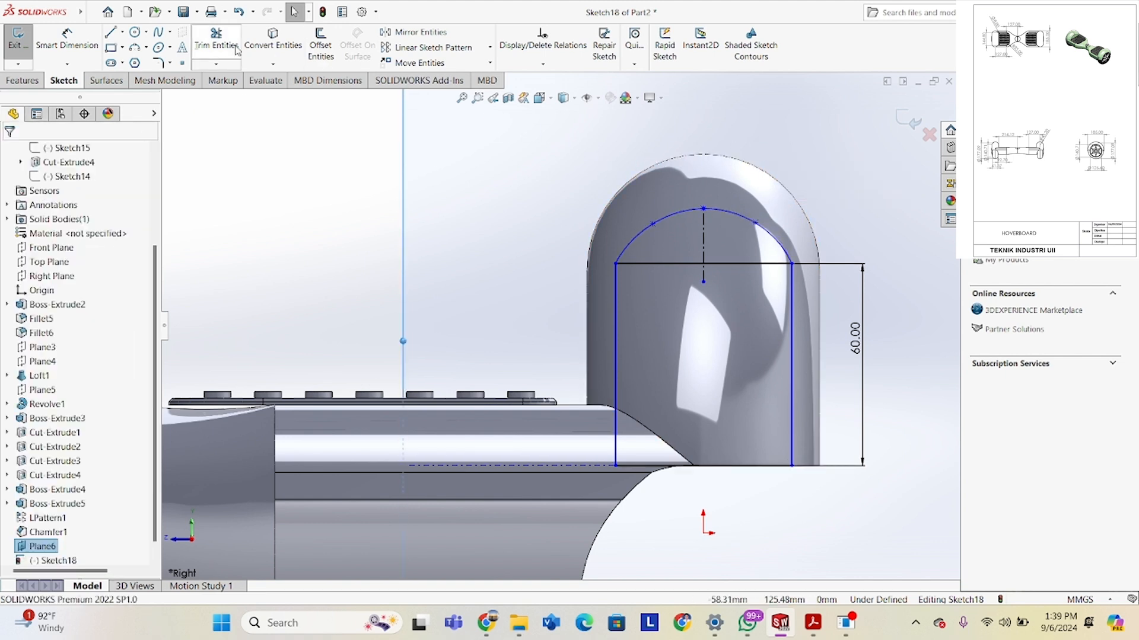
Trim away the rectangle's top edge and the centerline under the spline with Power trim.
{"action": "left_click", "coordinate": [217, 45]}
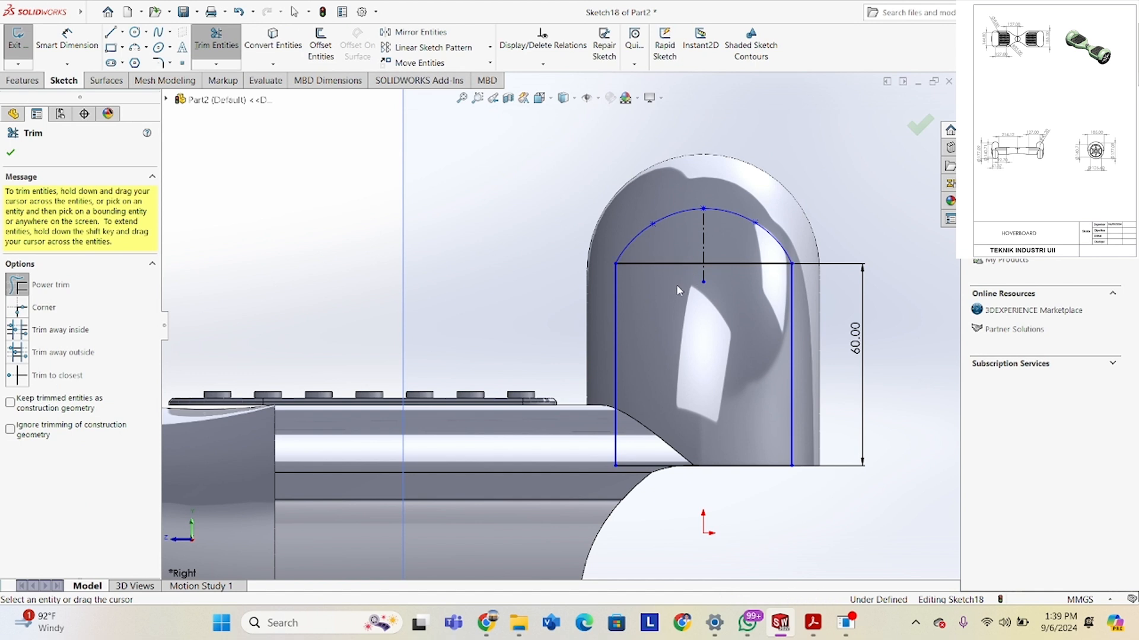
{"action": "mouse_move", "coordinate": [676, 285]}
{"action": "left_mouse_down"}
{"action": "mouse_move", "coordinate": [675, 255]}
{"action": "mouse_move", "coordinate": [724, 263]}
{"action": "mouse_move", "coordinate": [711, 270]}
{"action": "left_mouse_up"}
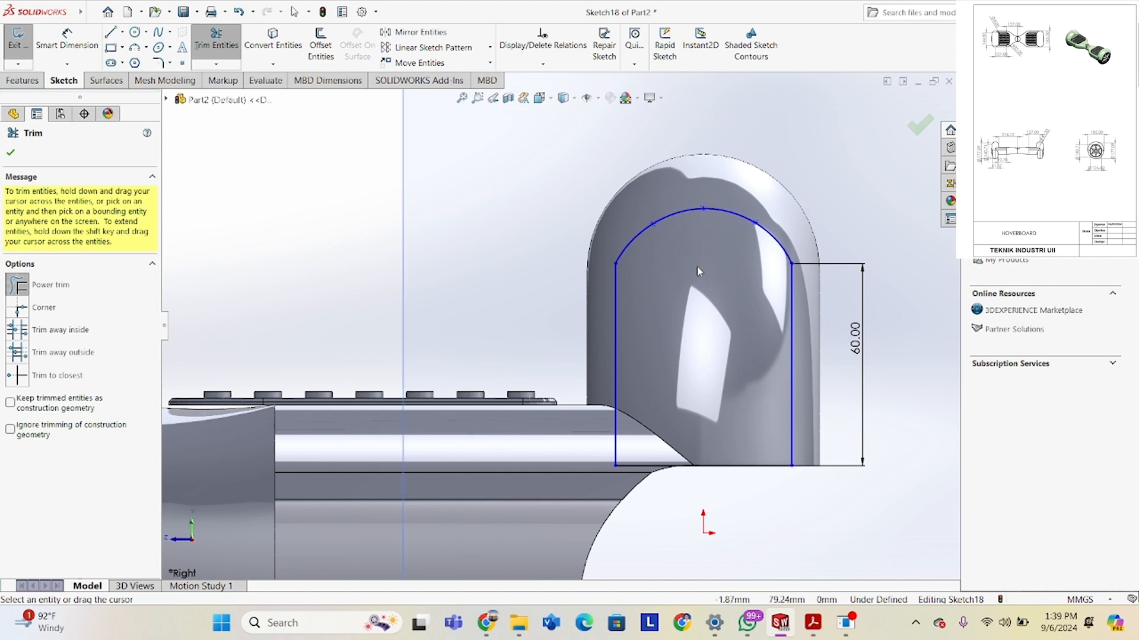
{"action": "left_click", "coordinate": [10, 155]}
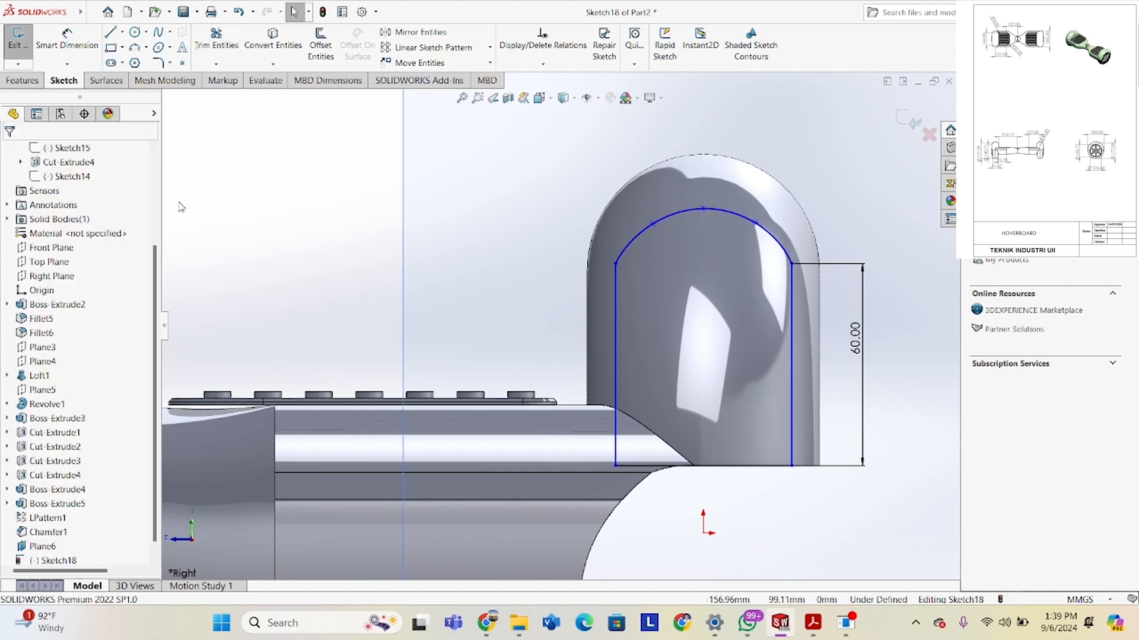
Revolve the wheel profile 360 degrees about its straight bottom line, with Merge result on.
{"action": "left_click", "coordinate": [403, 291]}
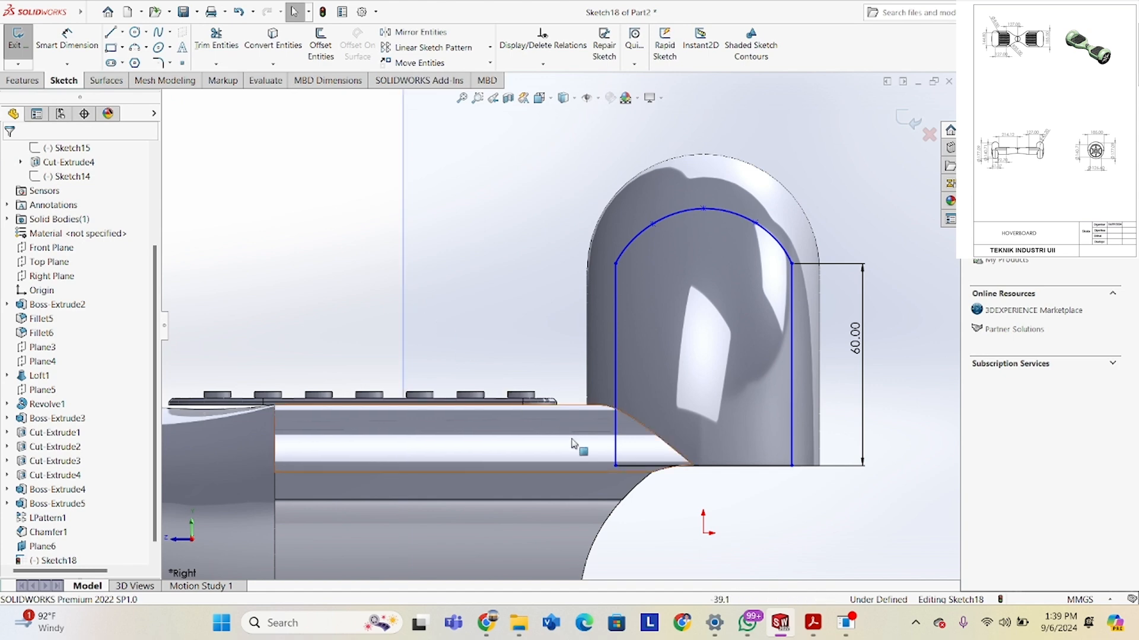
{"action": "left_click", "coordinate": [22, 80]}
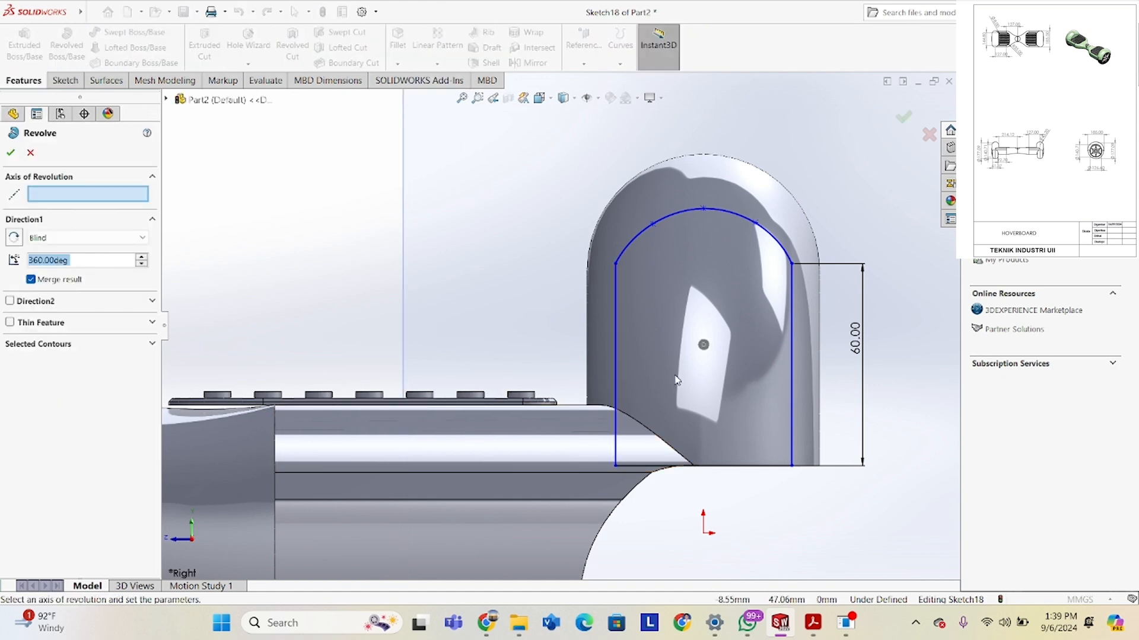
{"action": "middle_click_drag", "start_coordinate": [676, 382], "coordinate": [609, 416]}
{"action": "scroll", "coordinate": [699, 388], "scroll_direction": "up", "scroll_amount": 2}
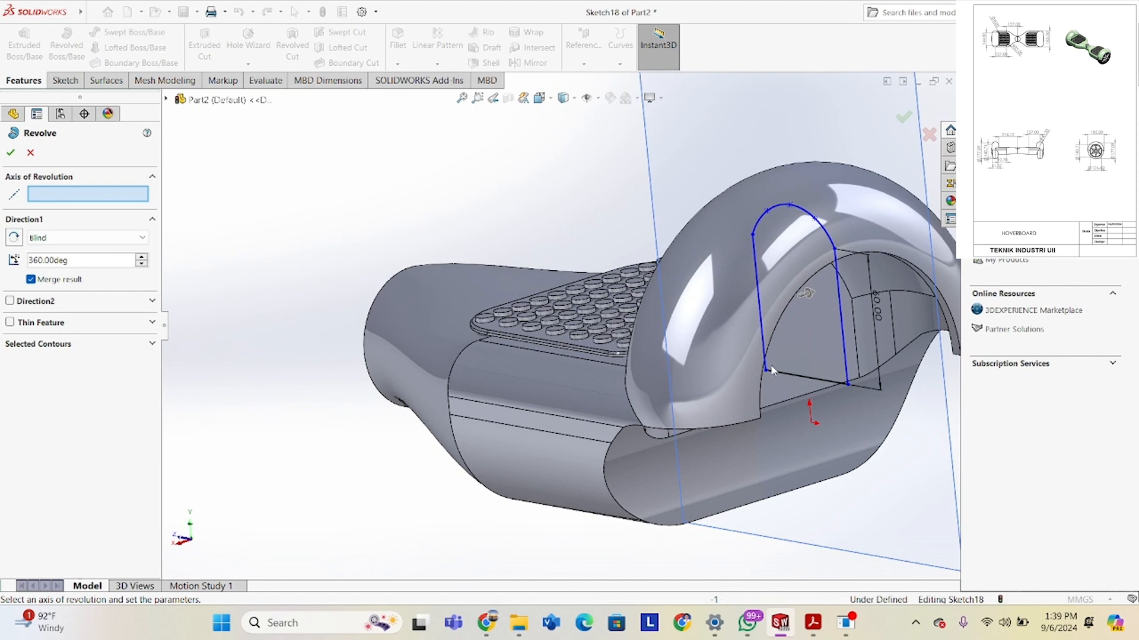
{"action": "left_click", "coordinate": [828, 386]}
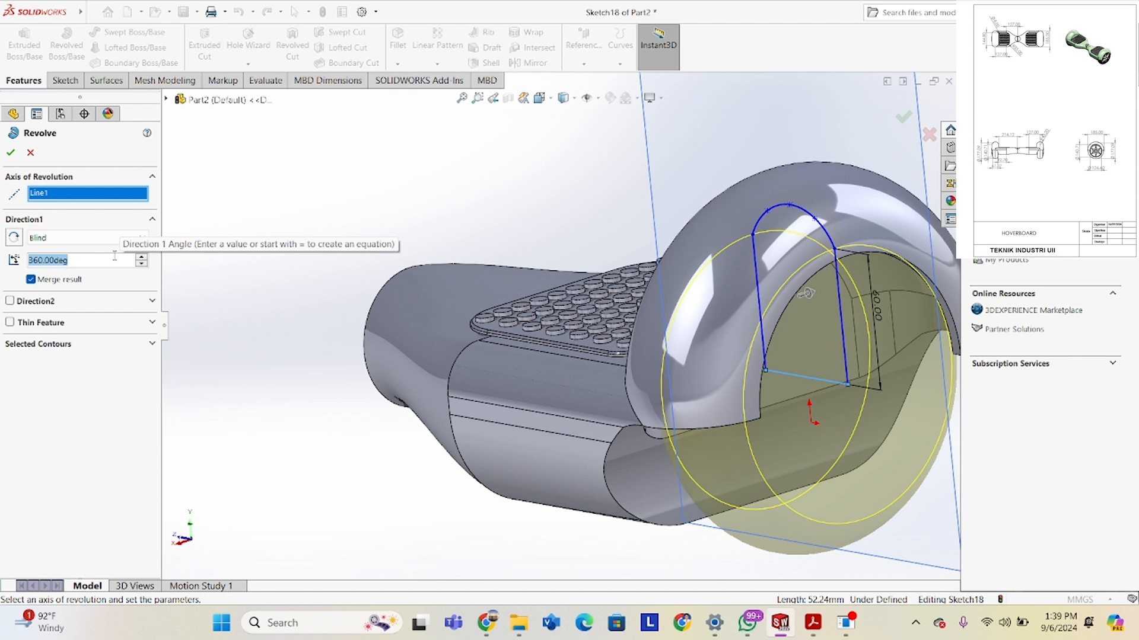
{"action": "type", "text": "180"}
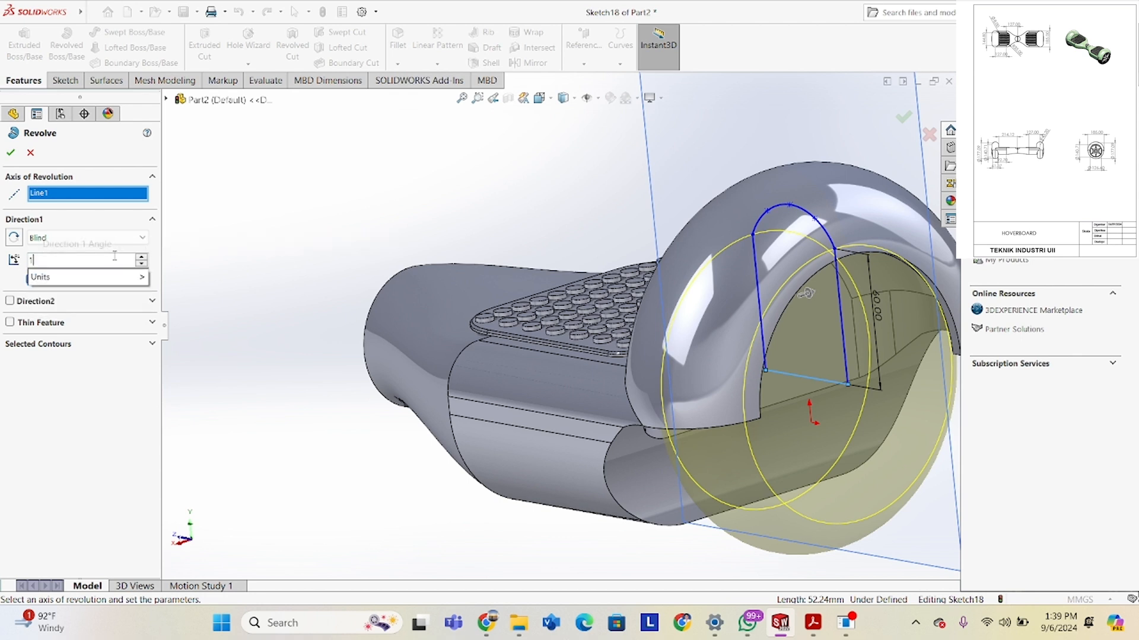
{"action": "key", "text": "BackSpace"}
{"action": "key", "text": "BackSpace"}
{"action": "key", "text": "BackSpace"}
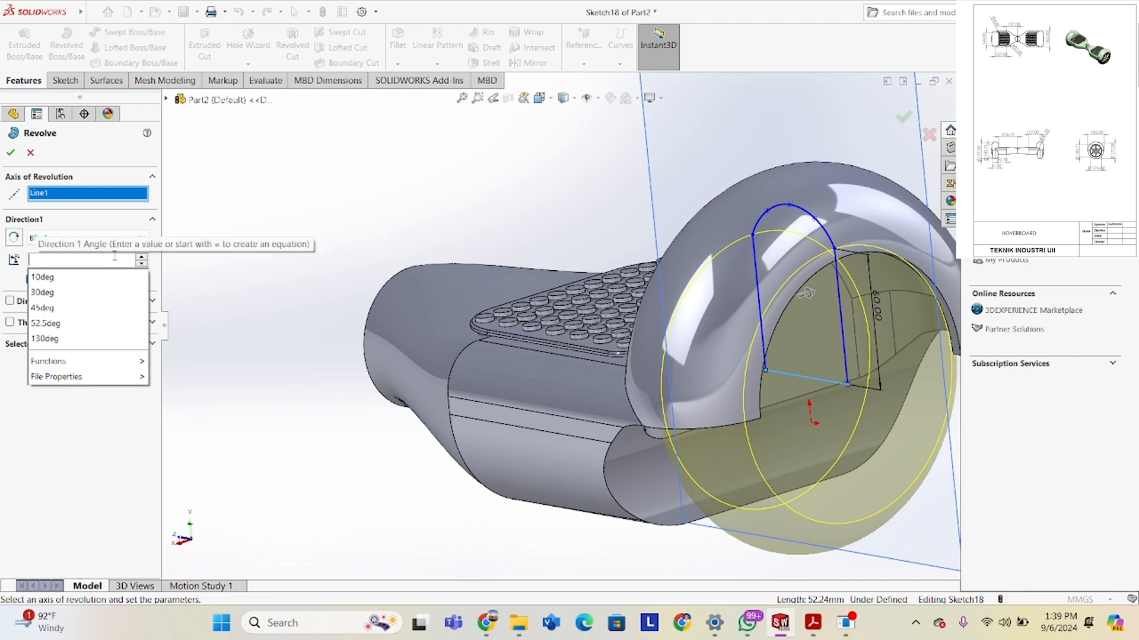
{"action": "type", "text": "360"}
{"action": "key", "text": "Return"}
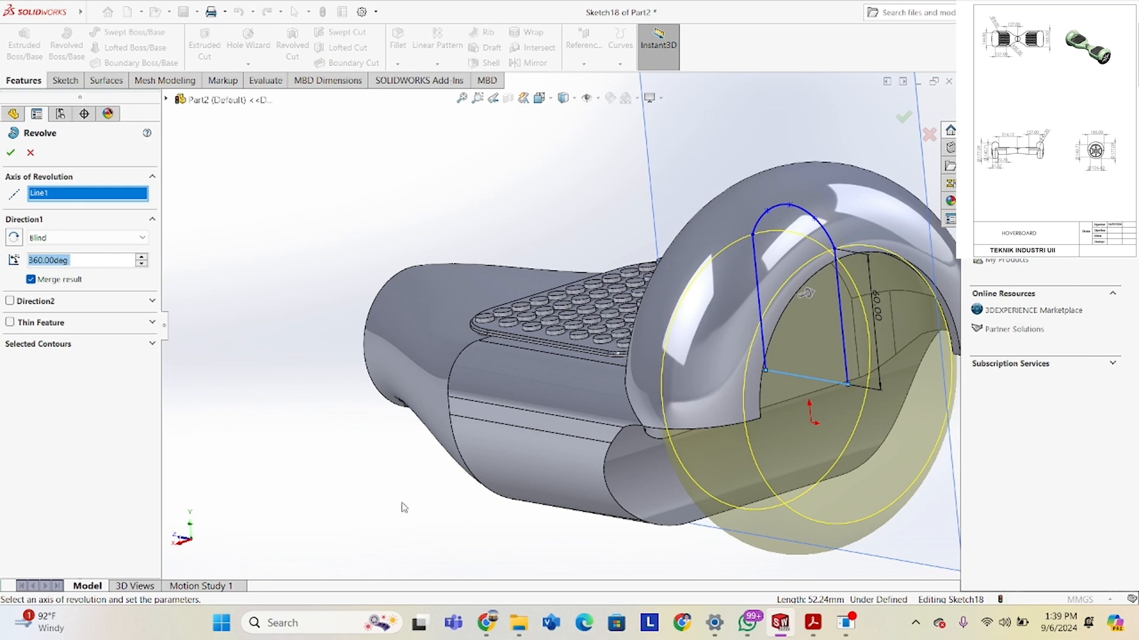
{"action": "middle_click_drag", "start_coordinate": [496, 417], "coordinate": [574, 376]}
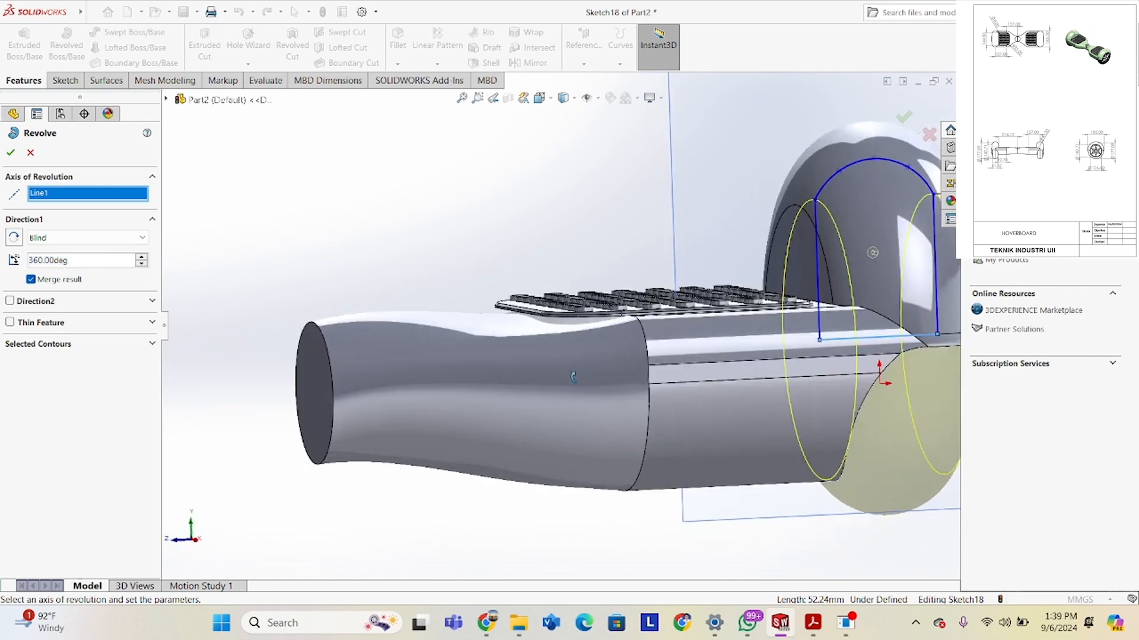
{"action": "left_click", "coordinate": [8, 153]}
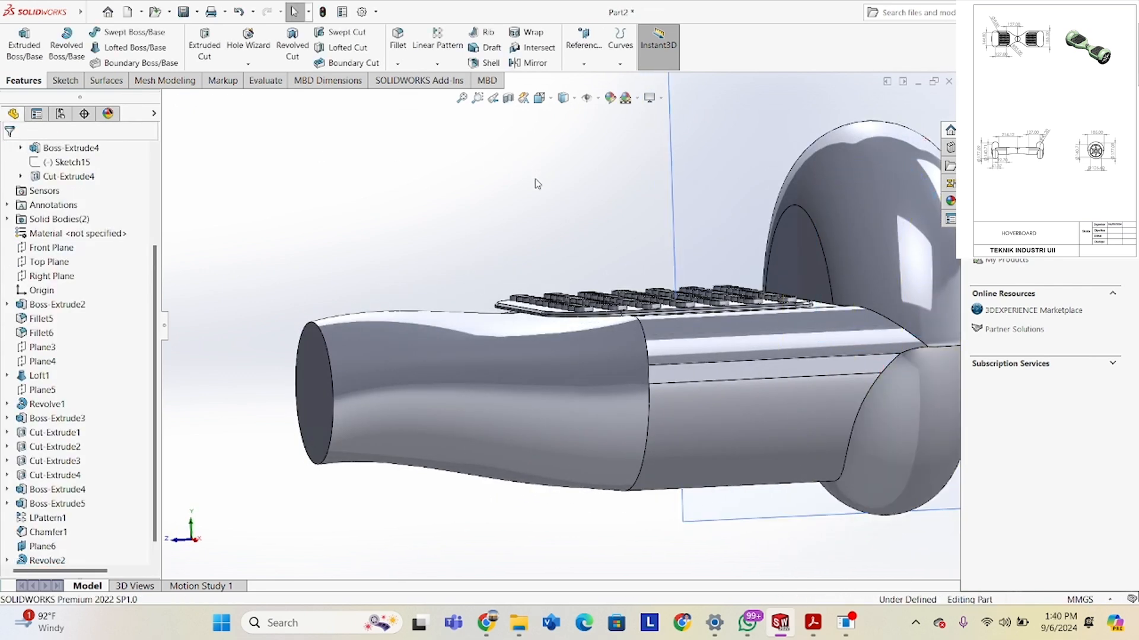
Hide Plane6, the reference plane passing through the wheel.
{"action": "middle_click_drag", "start_coordinate": [560, 223], "coordinate": [472, 261]}
{"action": "scroll", "coordinate": [748, 240], "scroll_direction": "up", "scroll_amount": 4}
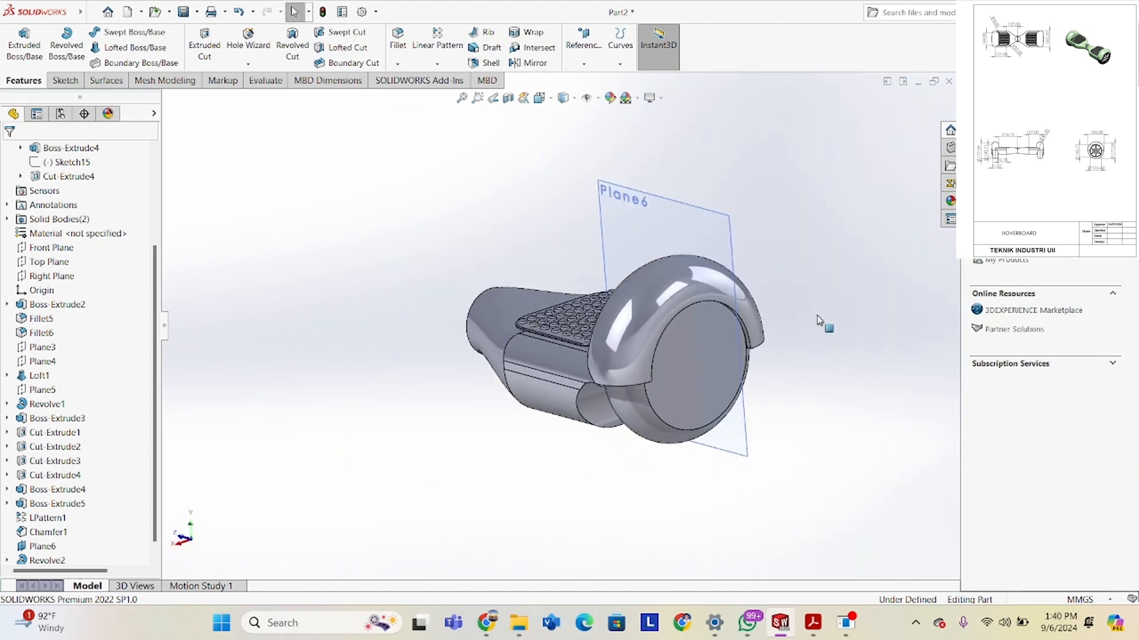
{"action": "middle_click_drag", "start_coordinate": [763, 361], "coordinate": [784, 257]}
{"action": "right_click", "coordinate": [782, 255]}
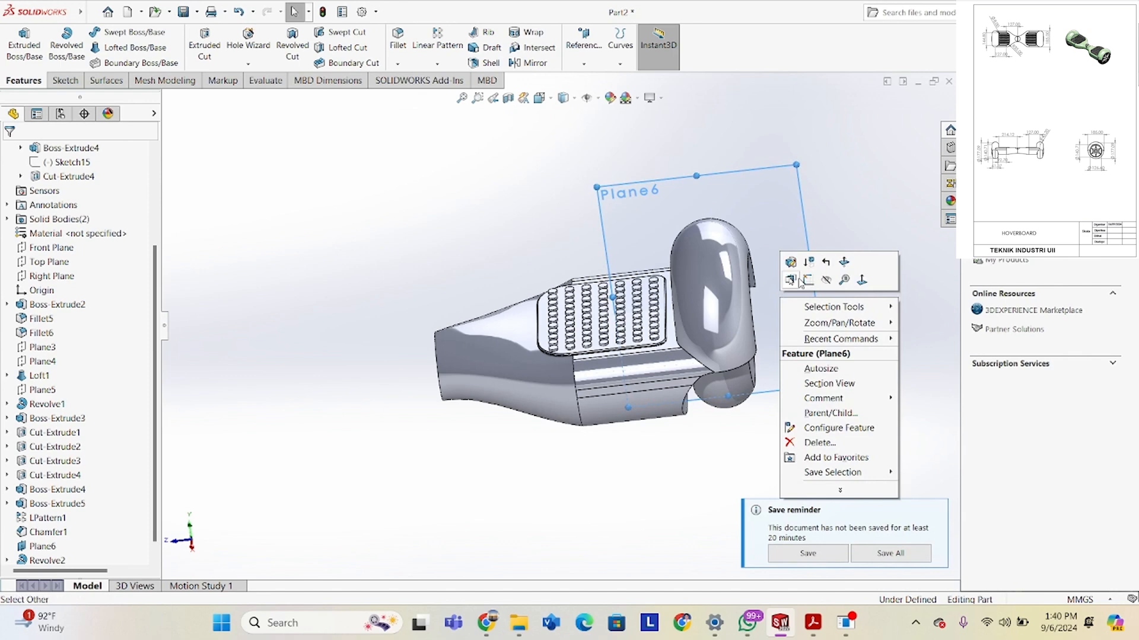
{"action": "left_click", "coordinate": [827, 281]}
Start a sketch on the wheel's flat outer face and offset its circular edge 5 mm inward.
{"action": "scroll", "coordinate": [778, 334], "scroll_direction": "down", "scroll_amount": 8}
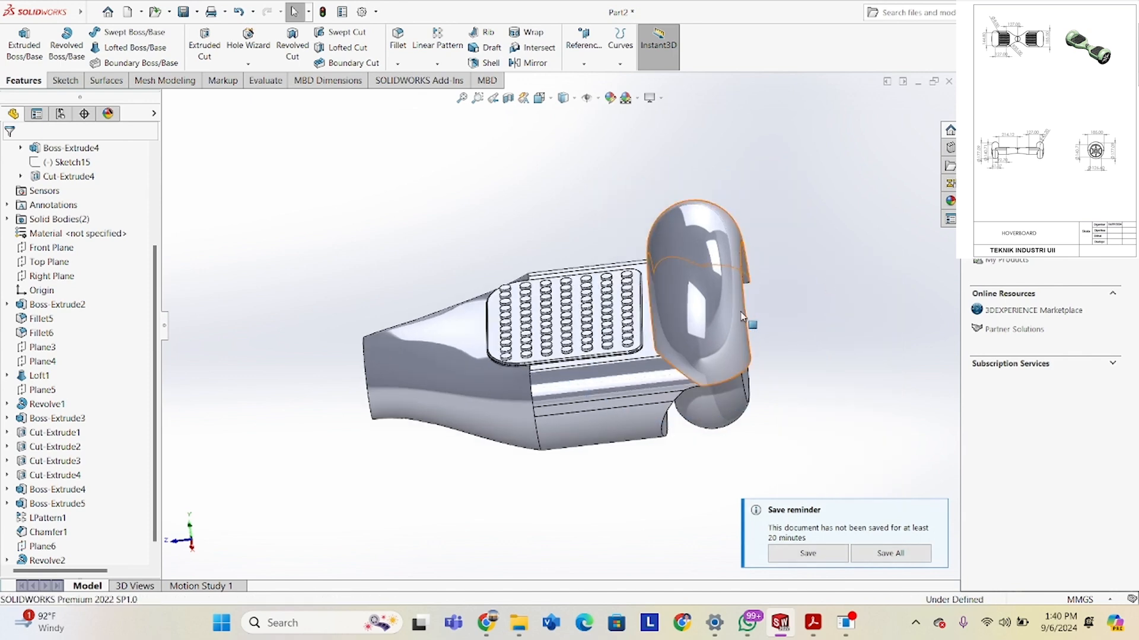
{"action": "scroll", "coordinate": [639, 339], "scroll_direction": "up", "scroll_amount": 6}
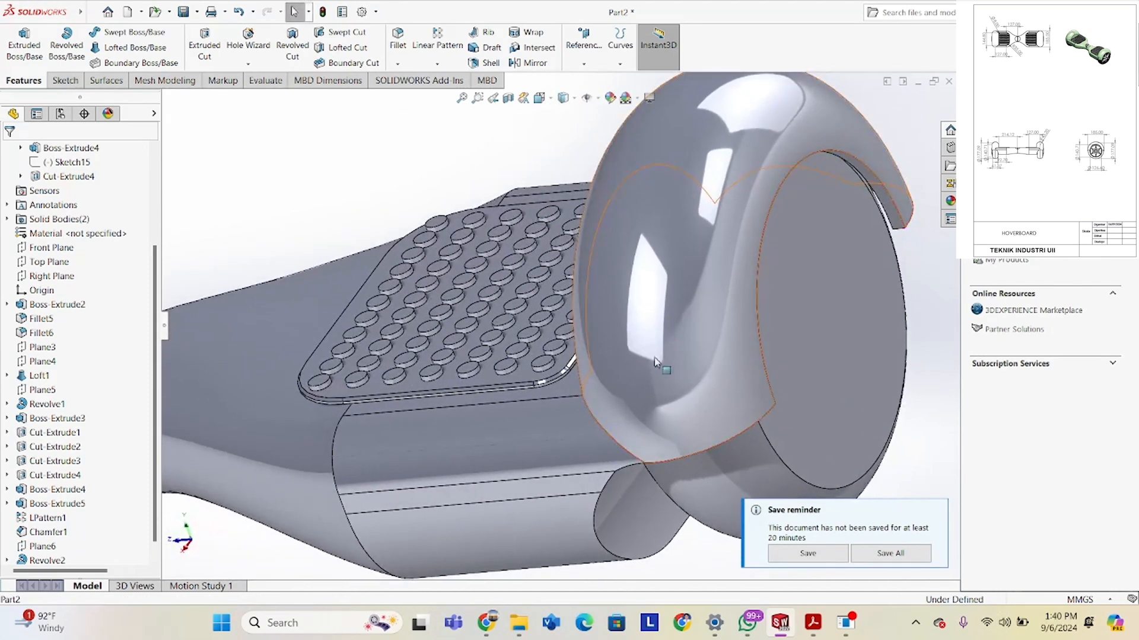
{"action": "right_click", "coordinate": [705, 336]}
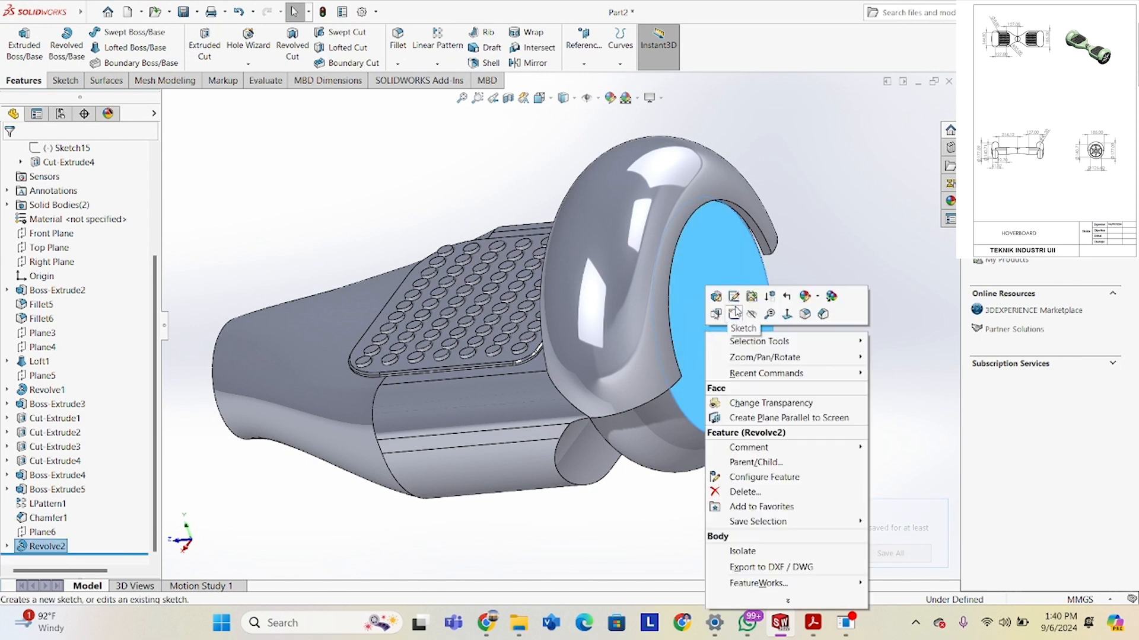
{"action": "left_click", "coordinate": [736, 314]}
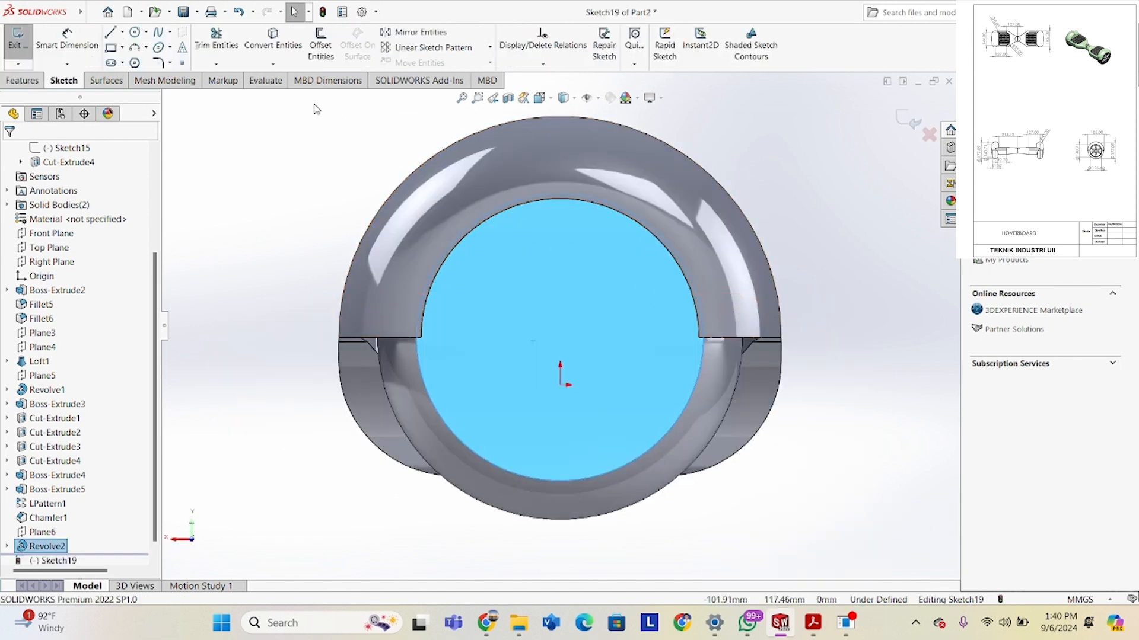
{"action": "left_click", "coordinate": [321, 44]}
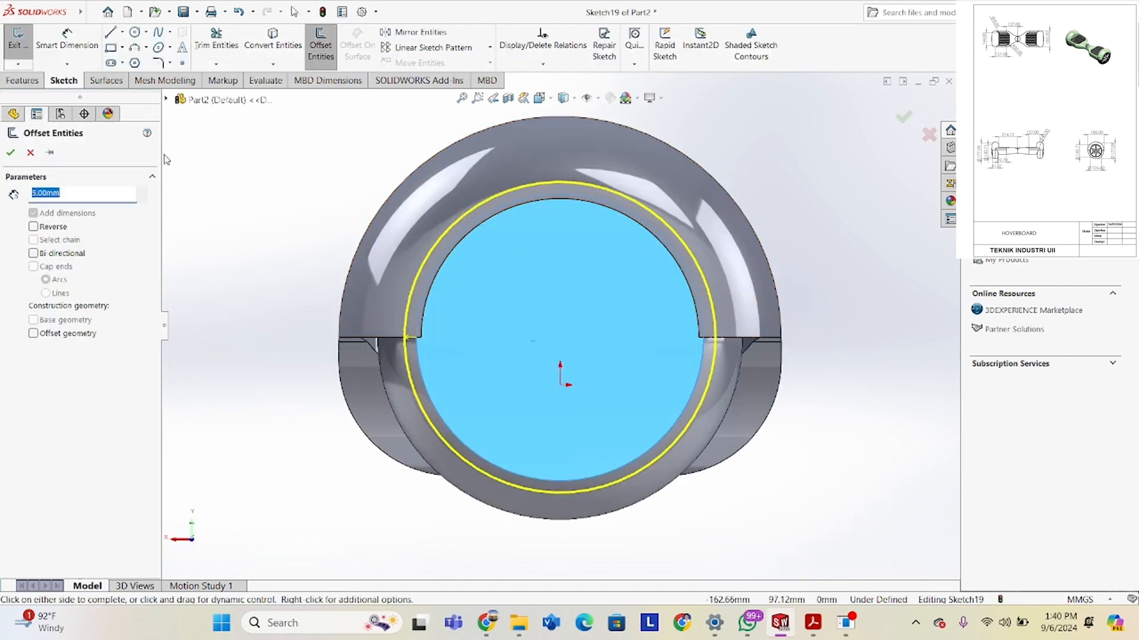
{"action": "left_click", "coordinate": [34, 226]}
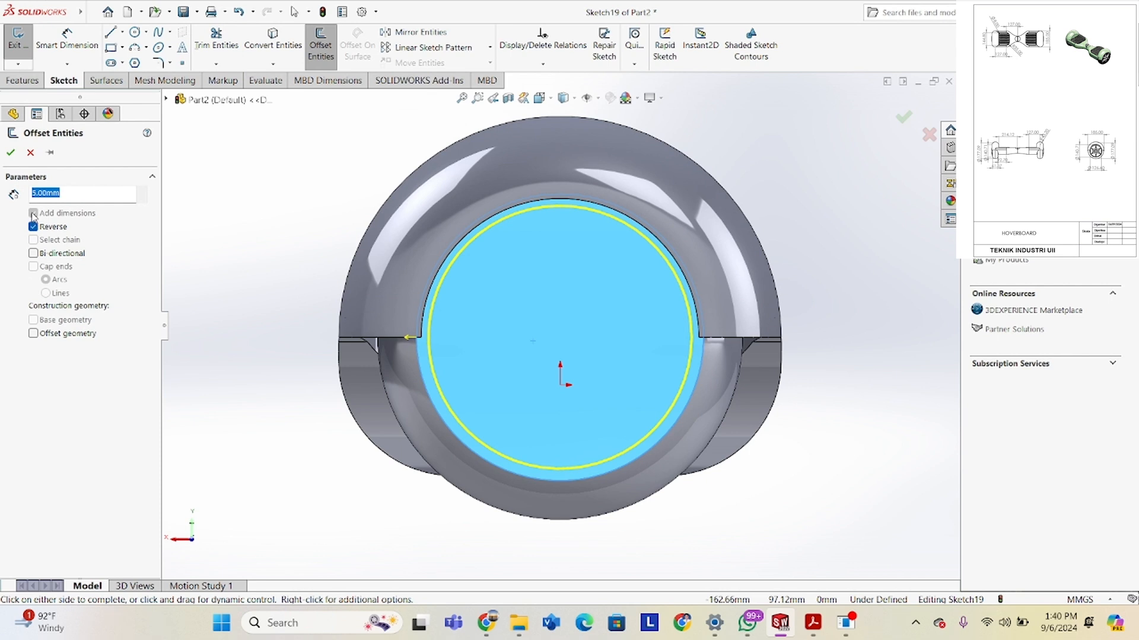
{"action": "left_click", "coordinate": [11, 153]}
Cut the offset circle 4 mm deep into the wheel's outer face with a blind Extruded Cut.
{"action": "left_click", "coordinate": [27, 80]}
{"action": "left_click", "coordinate": [204, 44]}
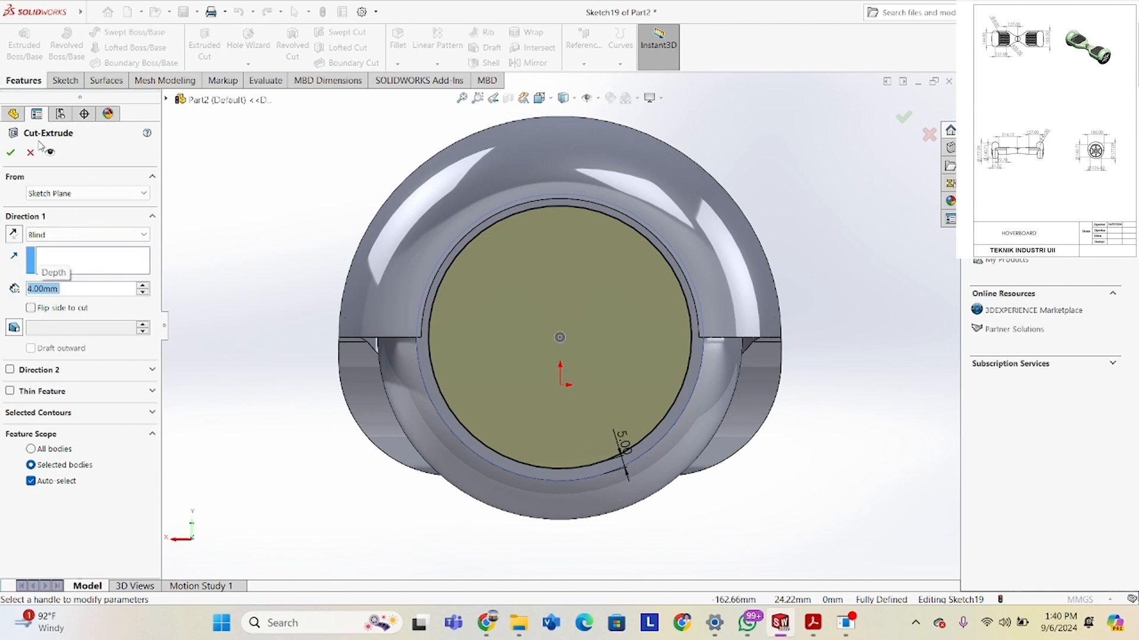
{"action": "left_click", "coordinate": [10, 152]}
Start a sketch on the wheel's recessed face and draw a vertical centerline across its full diameter.
{"action": "middle_click_drag", "start_coordinate": [293, 220], "coordinate": [468, 418]}
{"action": "right_click", "coordinate": [467, 414]}
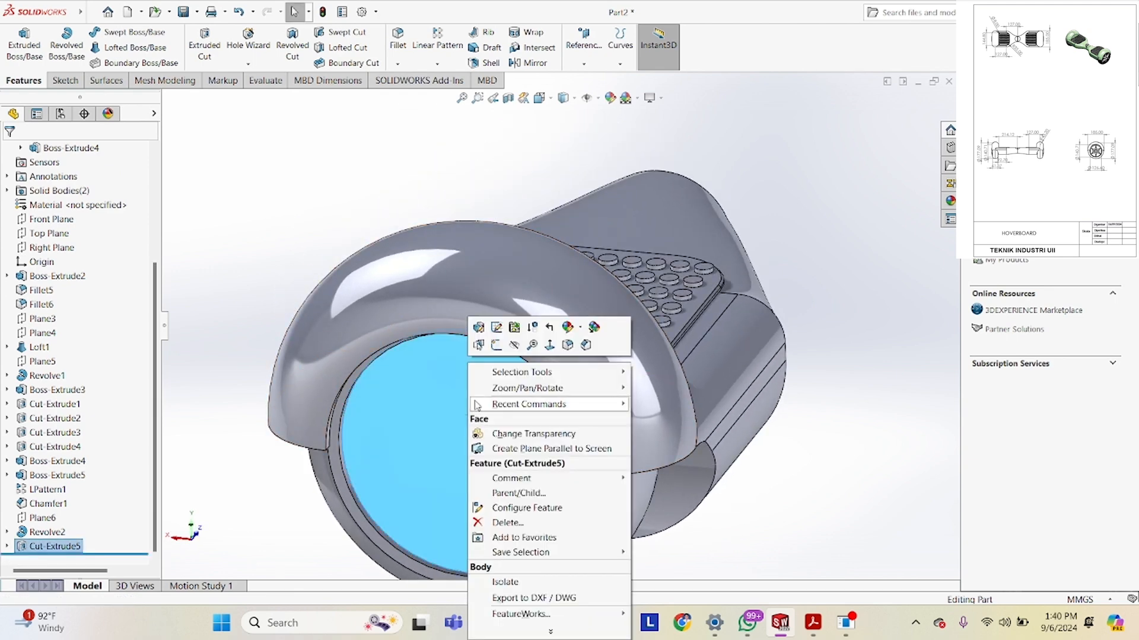
{"action": "left_click", "coordinate": [501, 346]}
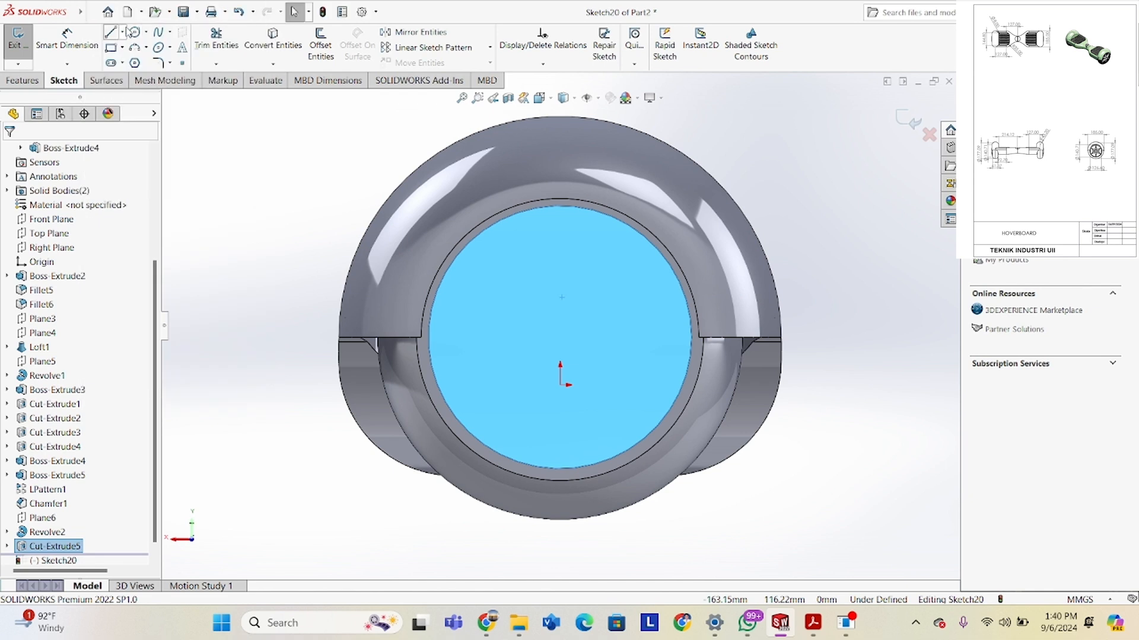
{"action": "left_click", "coordinate": [124, 32]}
{"action": "left_click", "coordinate": [140, 59]}
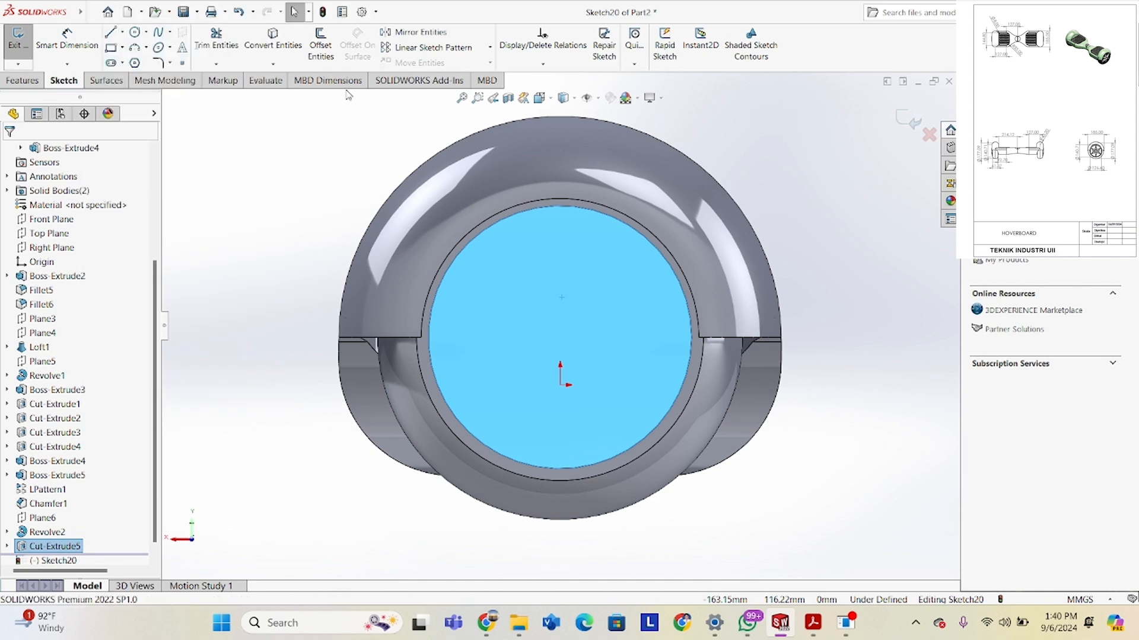
{"action": "left_click", "coordinate": [561, 207]}
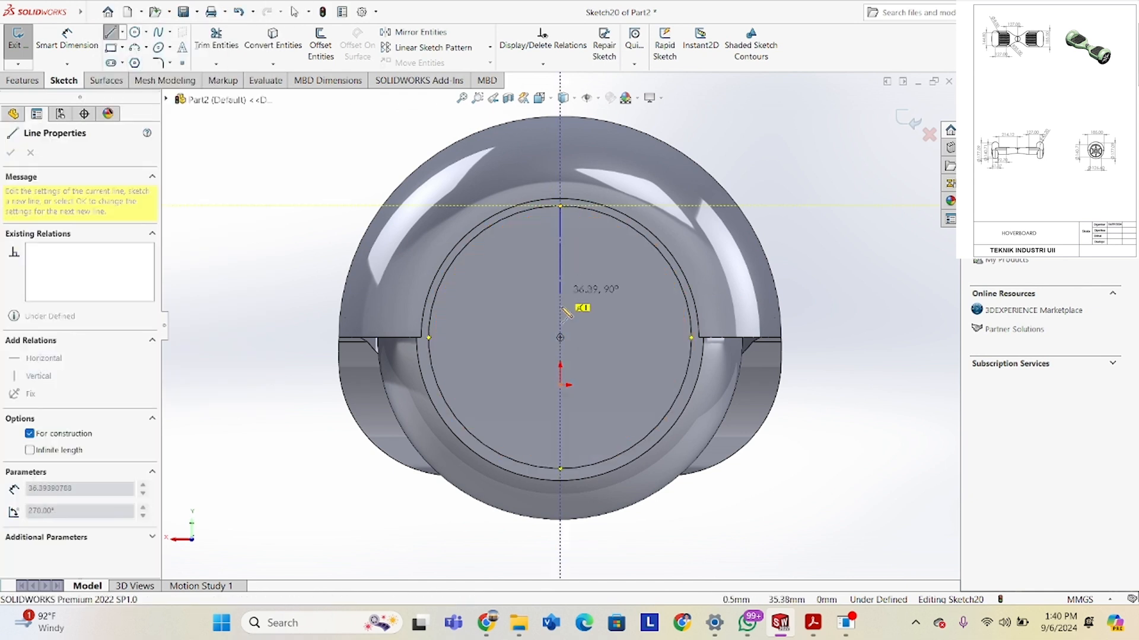
{"action": "left_click", "coordinate": [561, 469]}
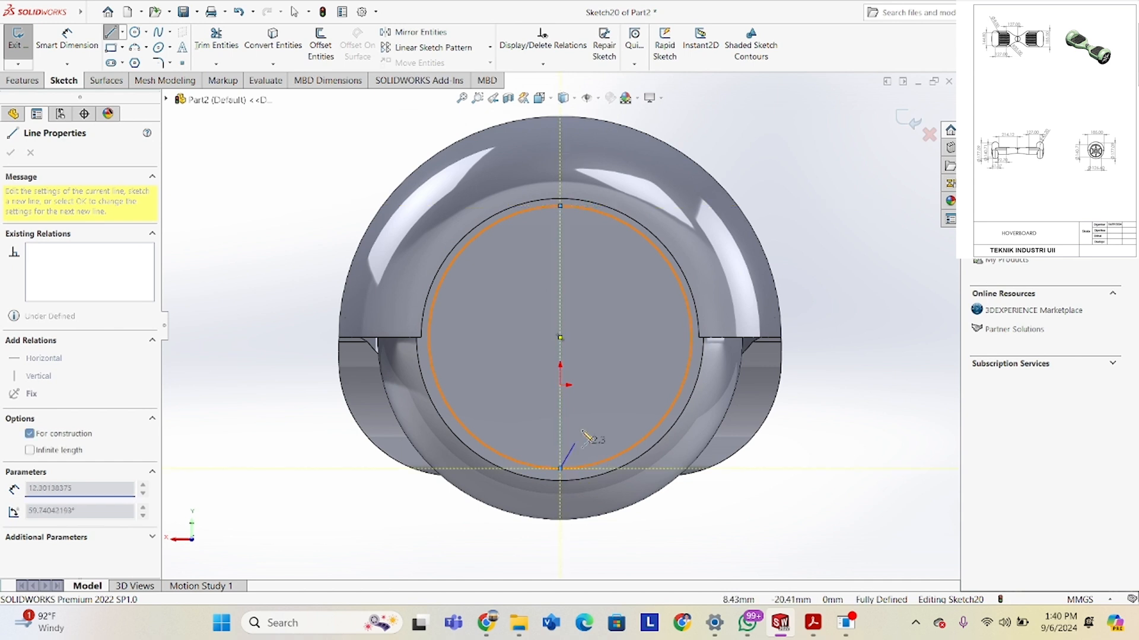
{"action": "right_click", "coordinate": [591, 426]}
{"action": "left_click", "coordinate": [600, 429]}
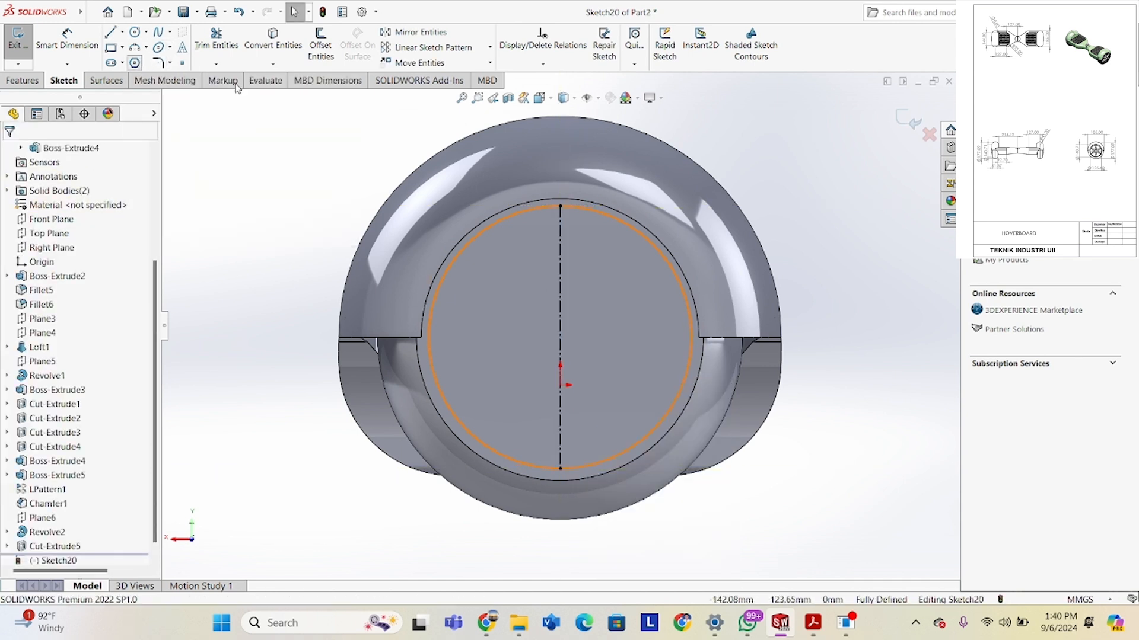
Draw a hexagon at the wheel's center with an inscribed circle of about 27 mm and one vertex on the centerline.
{"action": "left_click", "coordinate": [136, 63]}
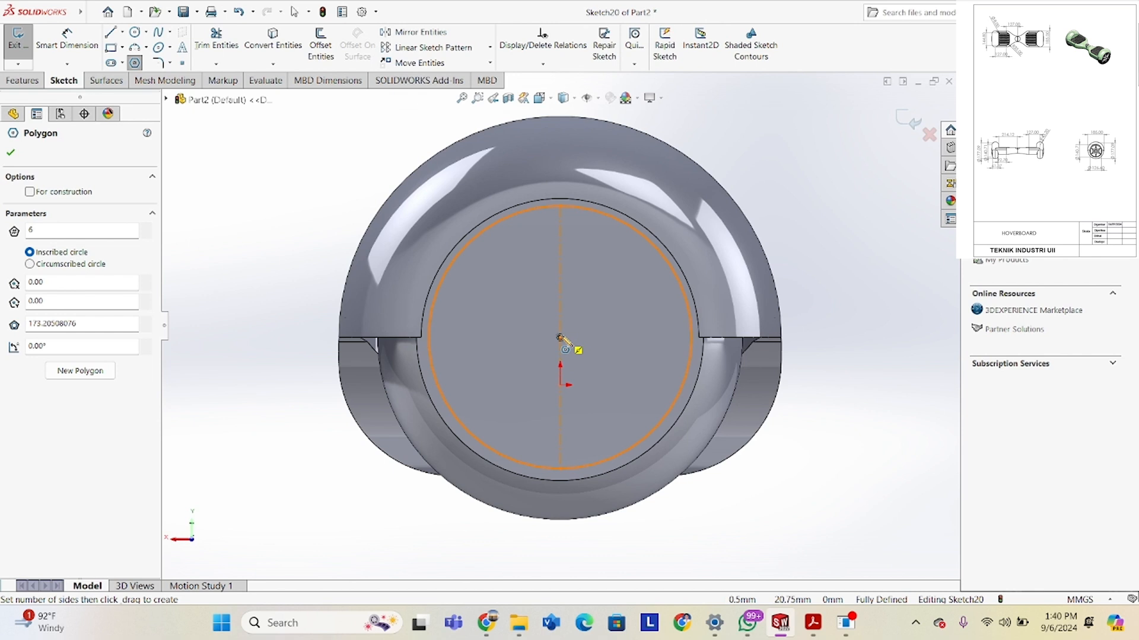
{"action": "left_click", "coordinate": [560, 338]}
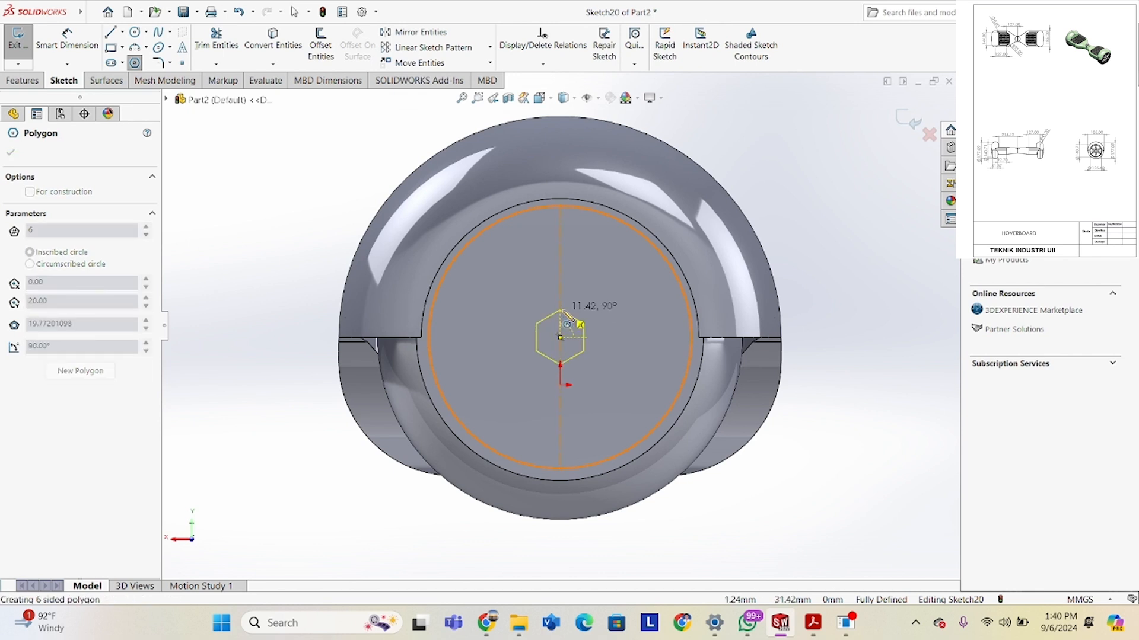
{"action": "left_click", "coordinate": [561, 303]}
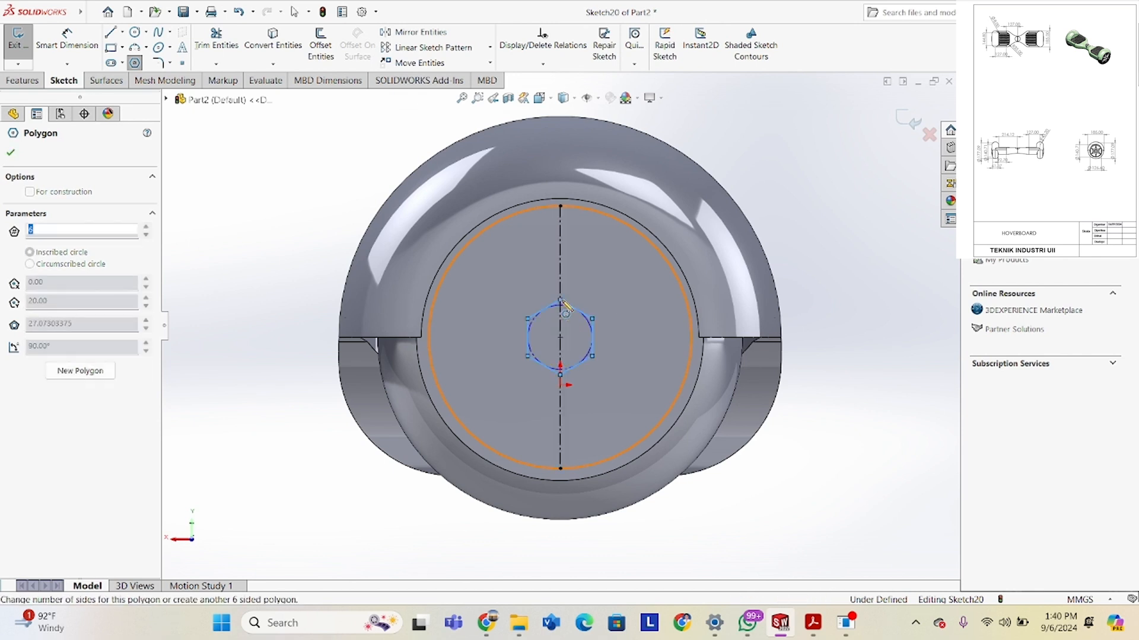
{"action": "right_click", "coordinate": [608, 297]}
{"action": "left_click", "coordinate": [611, 299]}
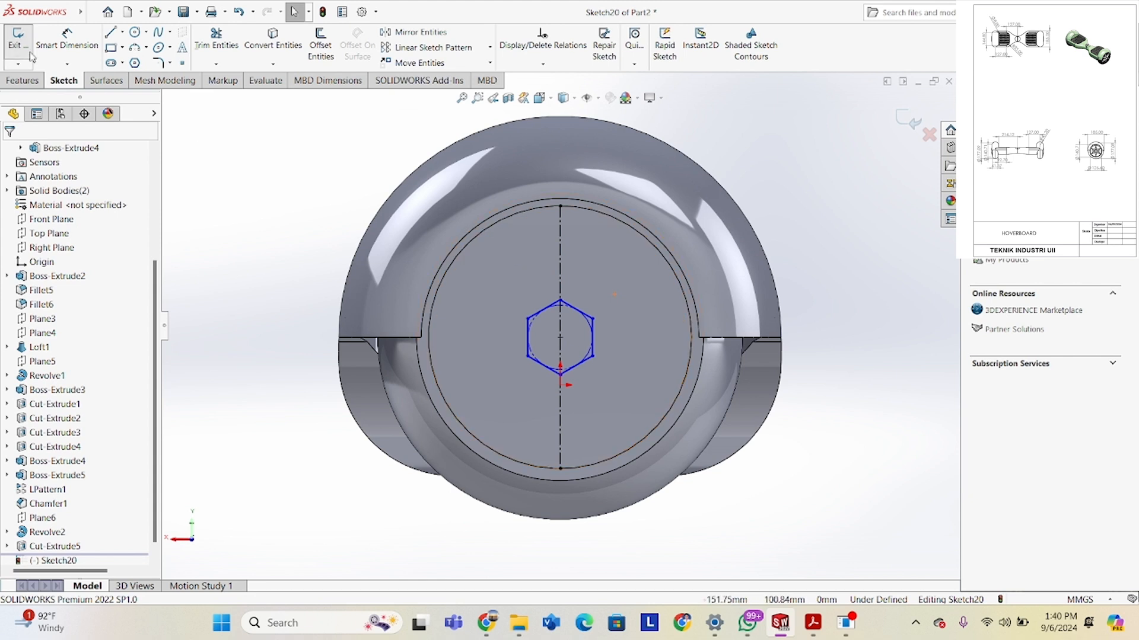
Draw a second, concentric hexagon reaching the centerline's top endpoint, with an inscribed circle of about 95 mm.
{"action": "left_click", "coordinate": [136, 63]}
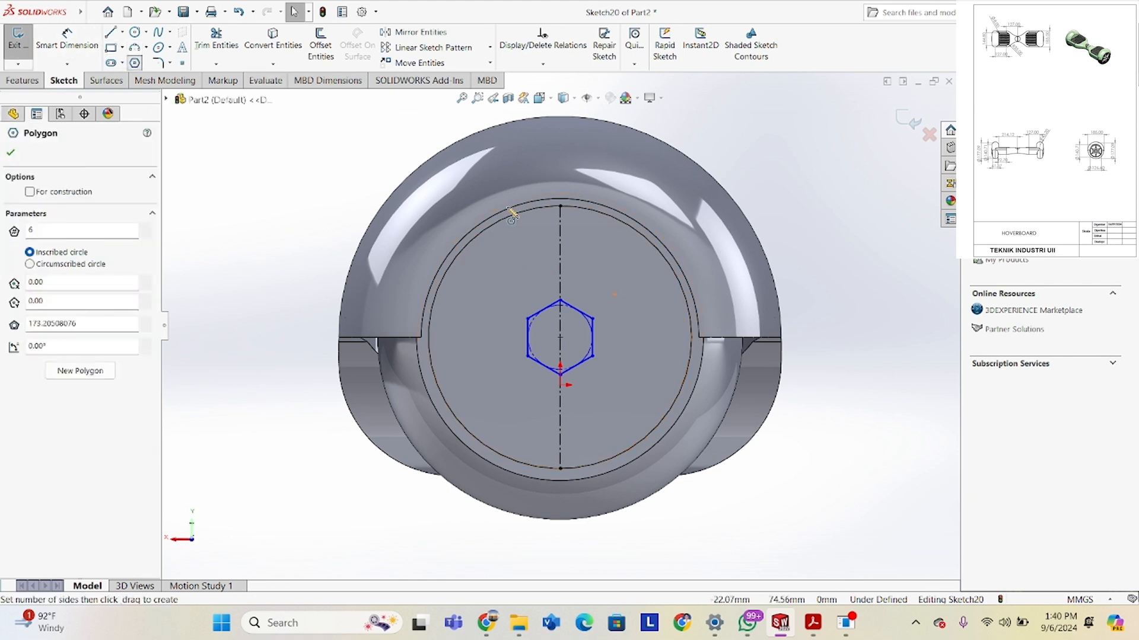
{"action": "left_click", "coordinate": [559, 338]}
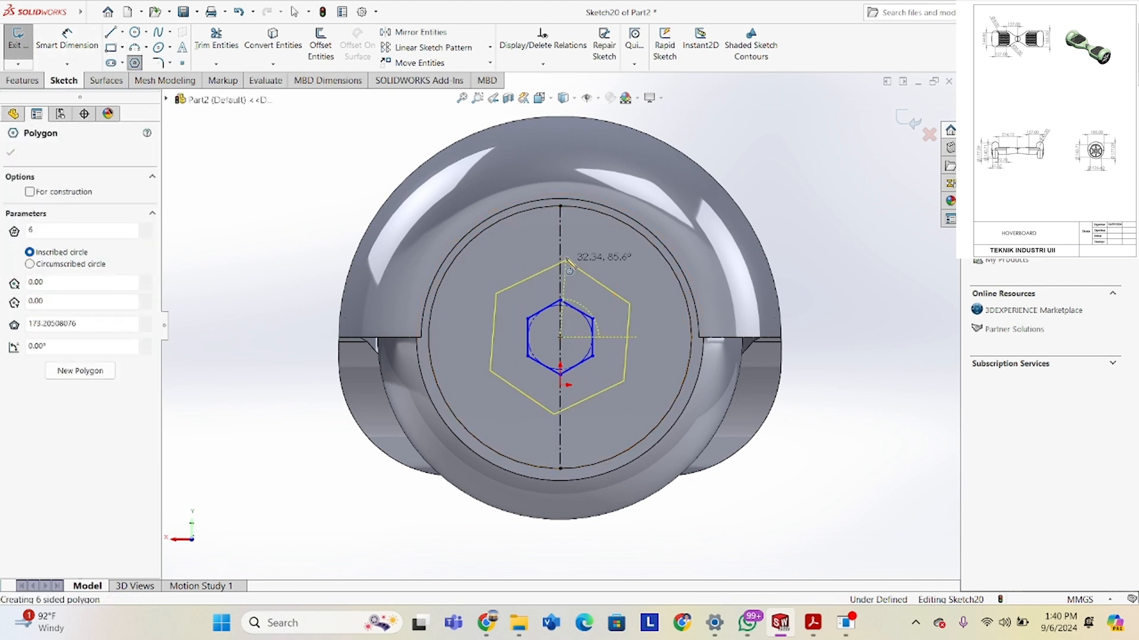
{"action": "left_click", "coordinate": [563, 209]}
{"action": "right_click", "coordinate": [599, 202]}
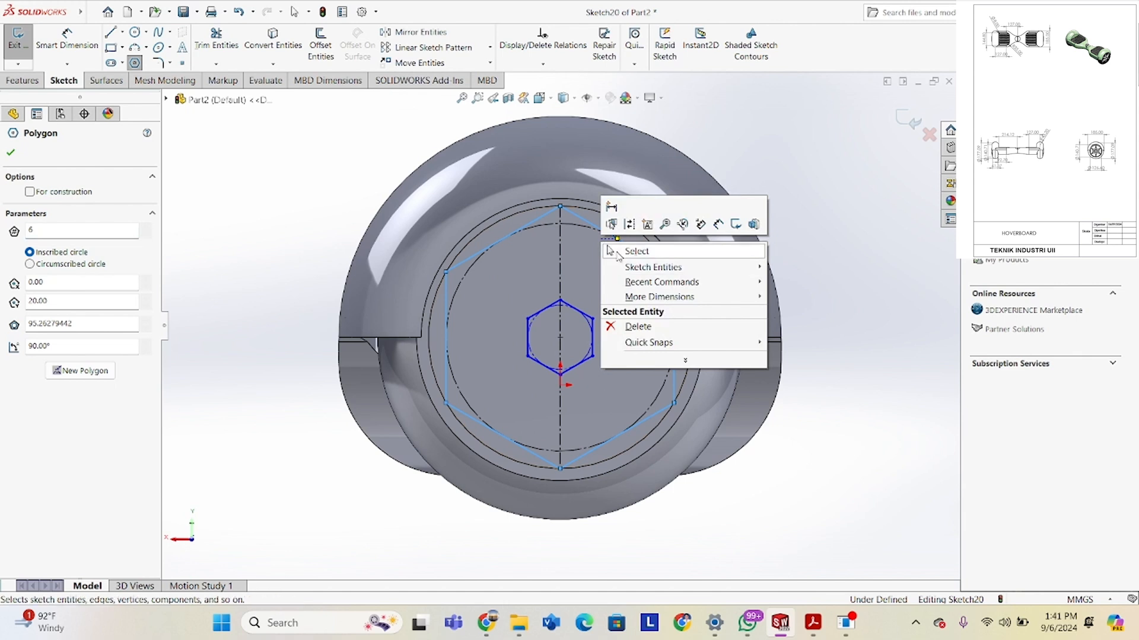
{"action": "left_click", "coordinate": [618, 250]}
{"action": "mouse_move", "coordinate": [80, 11]}
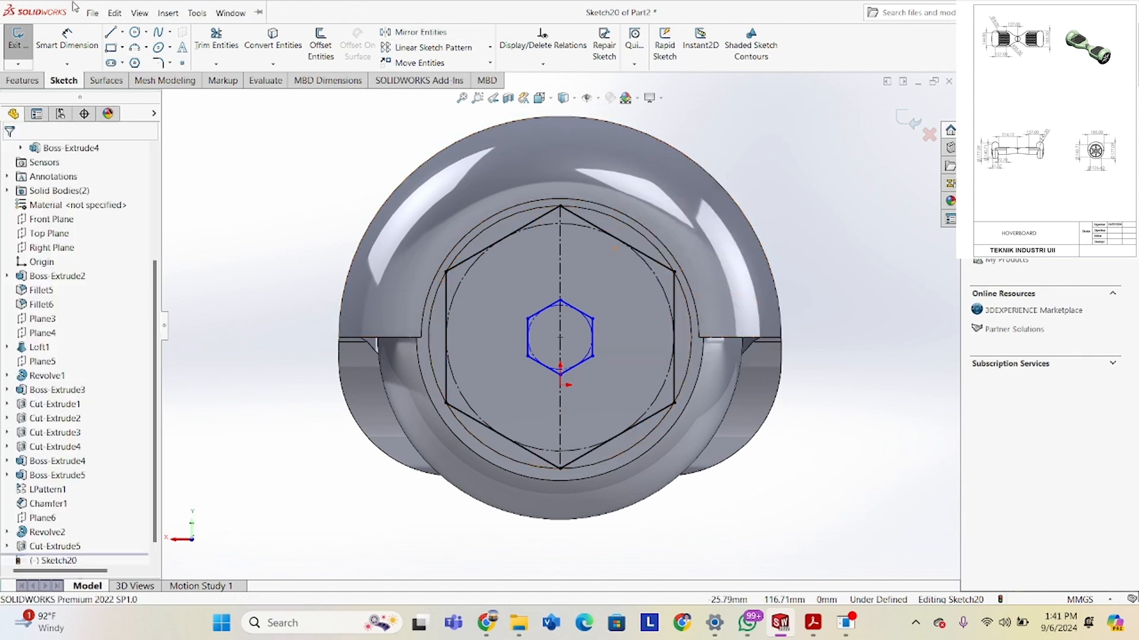
{"action": "left_click", "coordinate": [139, 12]}
{"action": "left_click", "coordinate": [197, 172]}
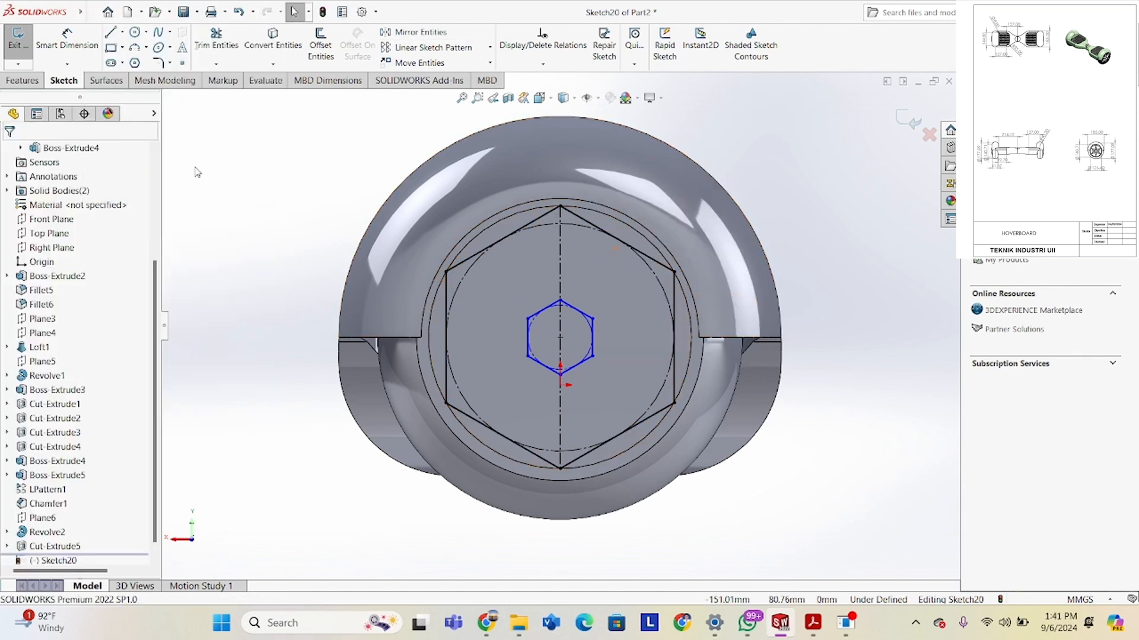
Sketch the left half of a six-pointed star with zigzag lines joining the large hexagon's vertices to inner corners just outside the small hexagon.
{"action": "left_click", "coordinate": [117, 36]}
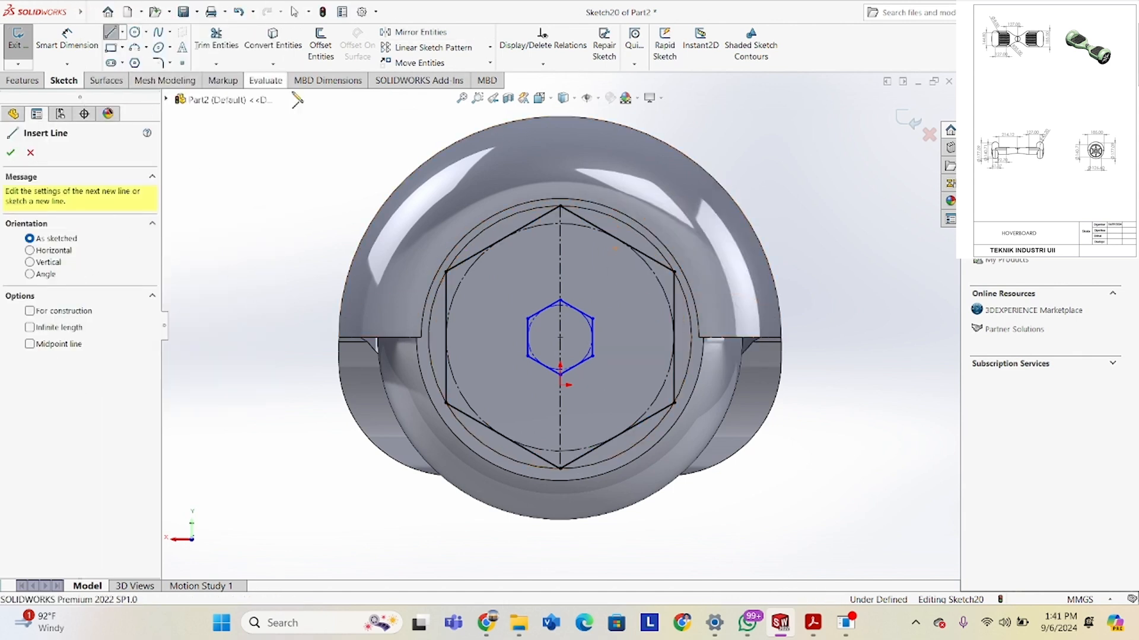
{"action": "left_click", "coordinate": [559, 207]}
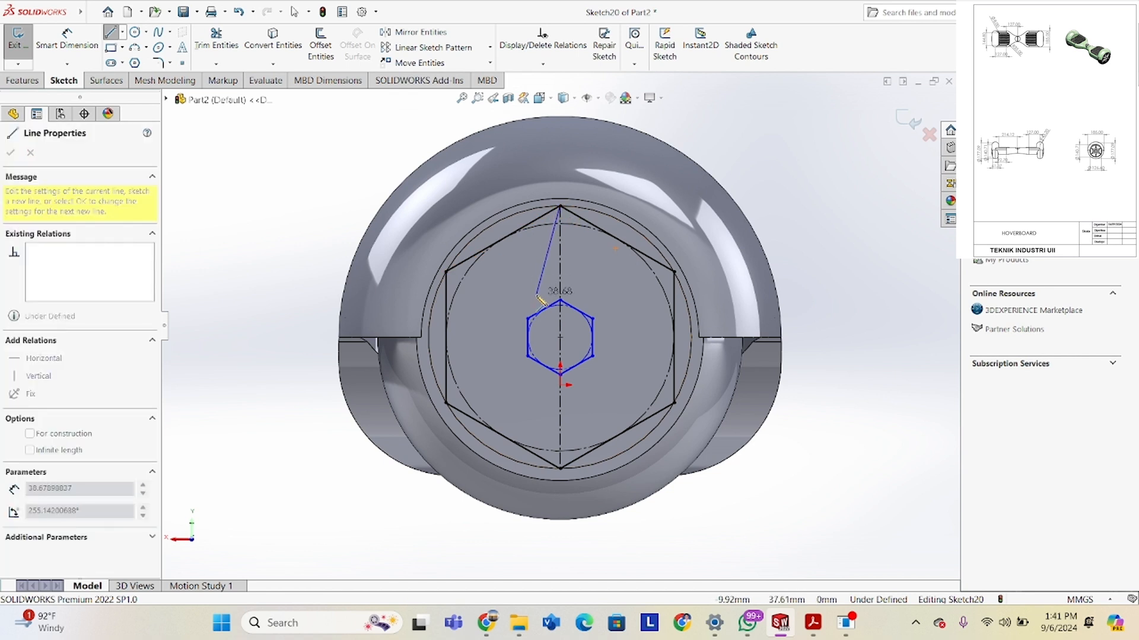
{"action": "left_click", "coordinate": [538, 293]}
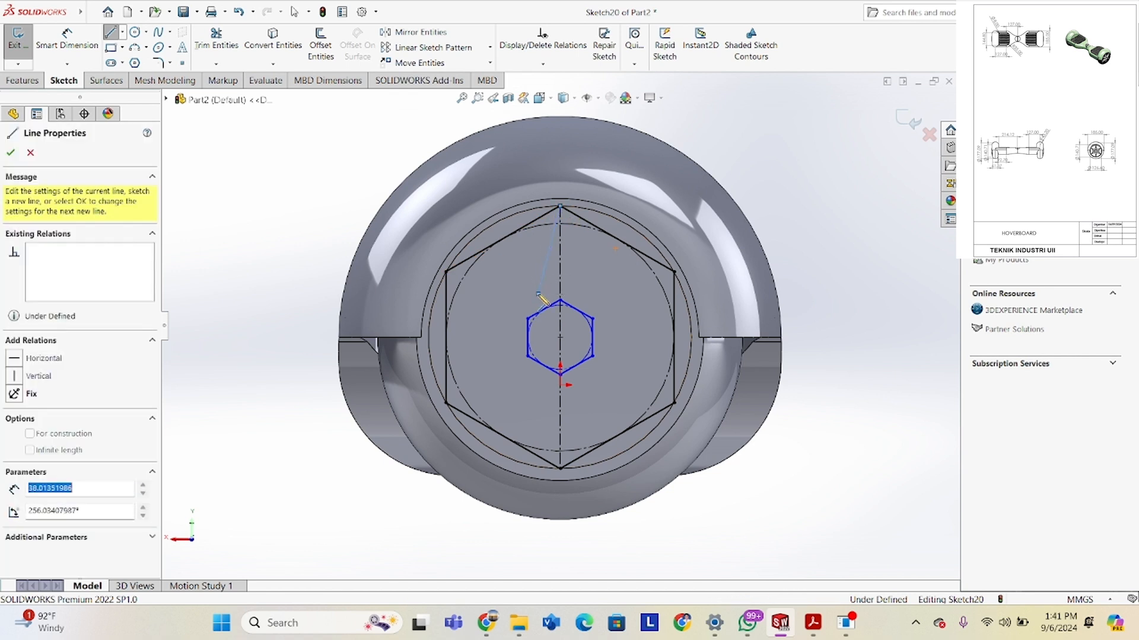
{"action": "left_click", "coordinate": [446, 272]}
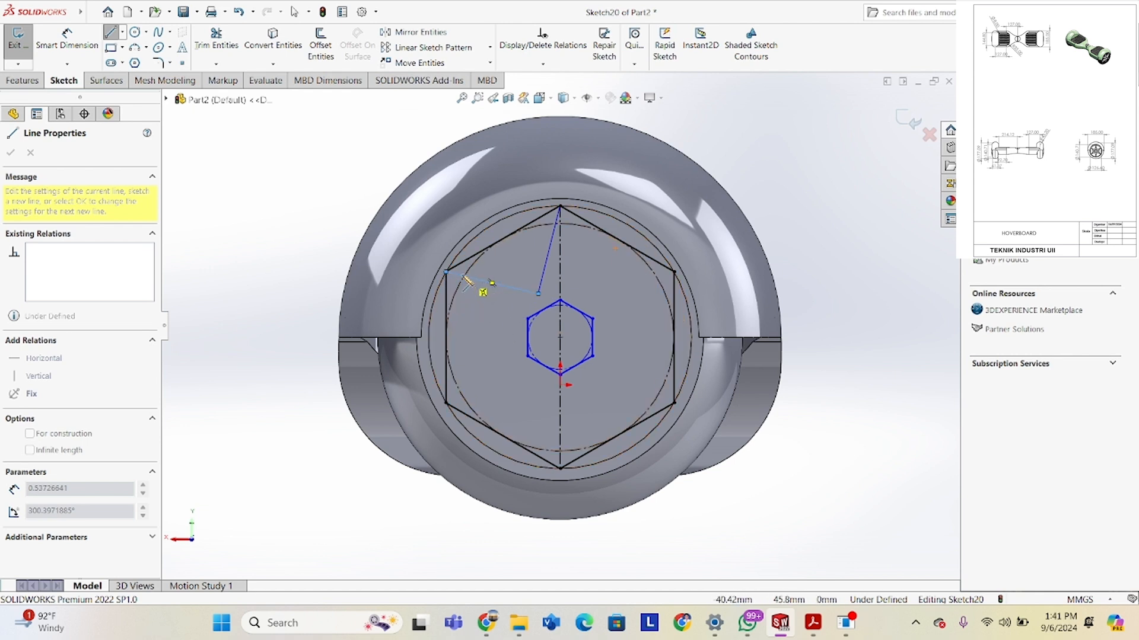
{"action": "left_click", "coordinate": [447, 273]}
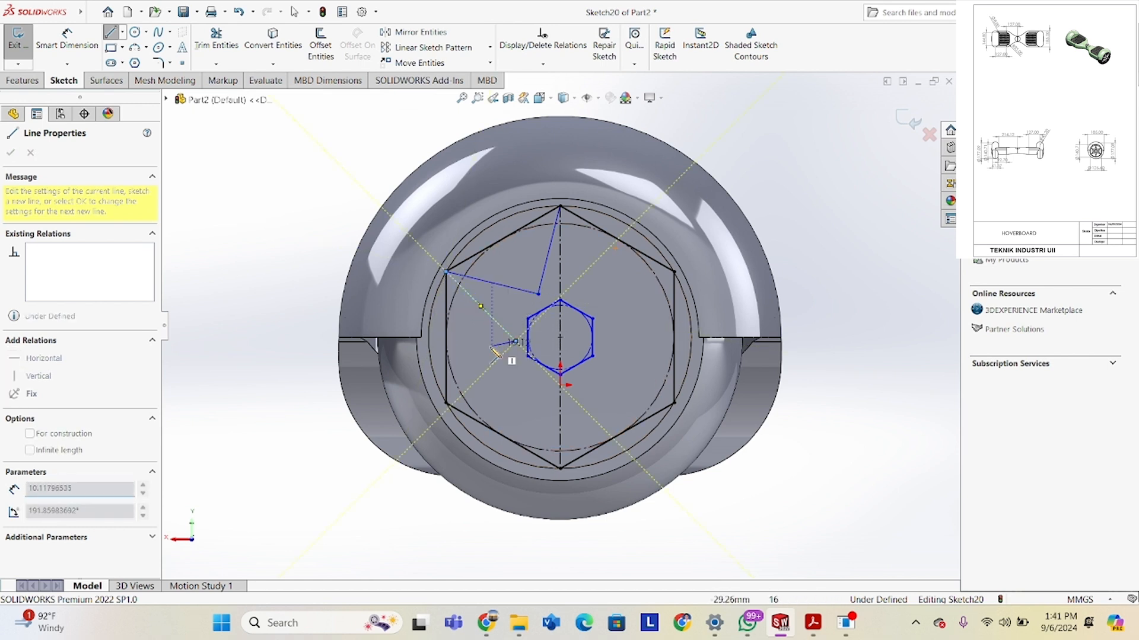
{"action": "left_click", "coordinate": [516, 341]}
{"action": "left_click", "coordinate": [446, 404]}
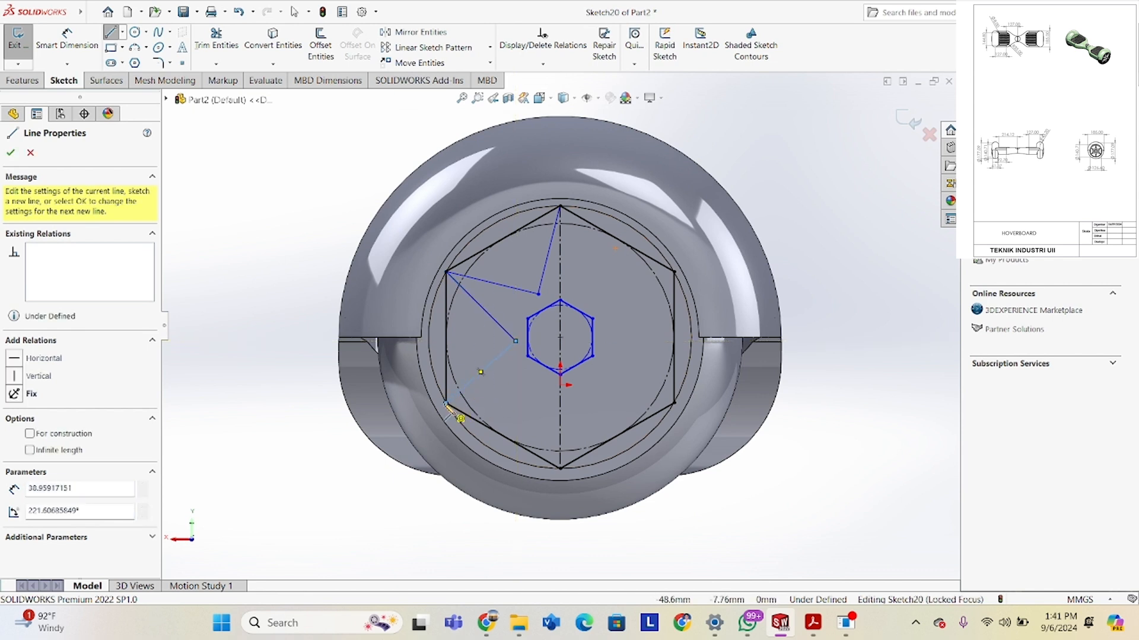
{"action": "left_click", "coordinate": [447, 404]}
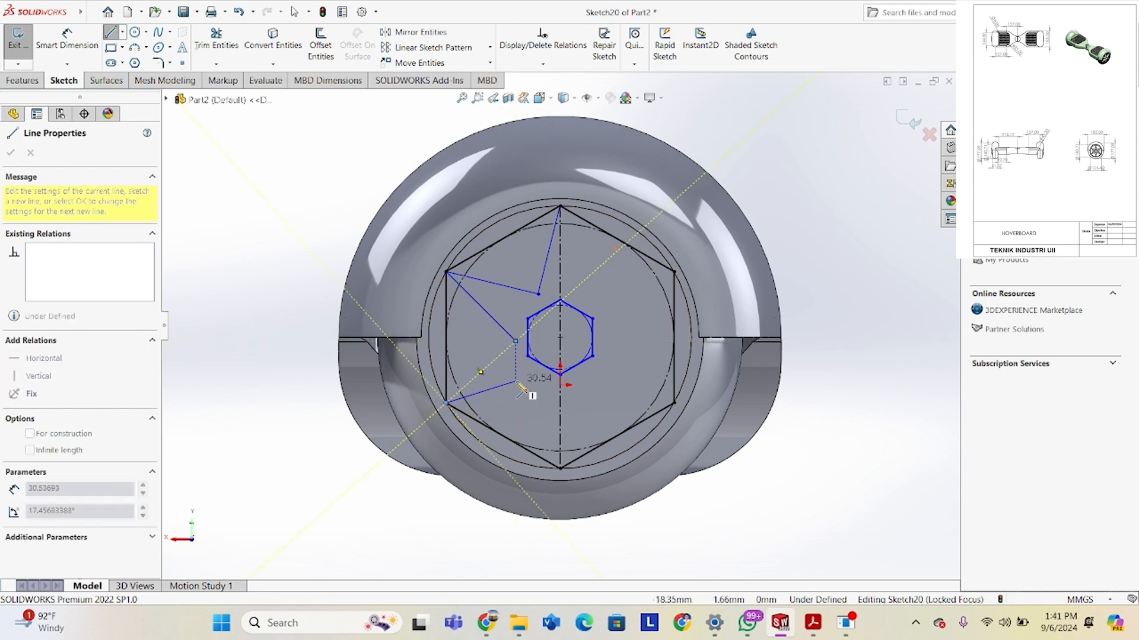
{"action": "left_click", "coordinate": [539, 387]}
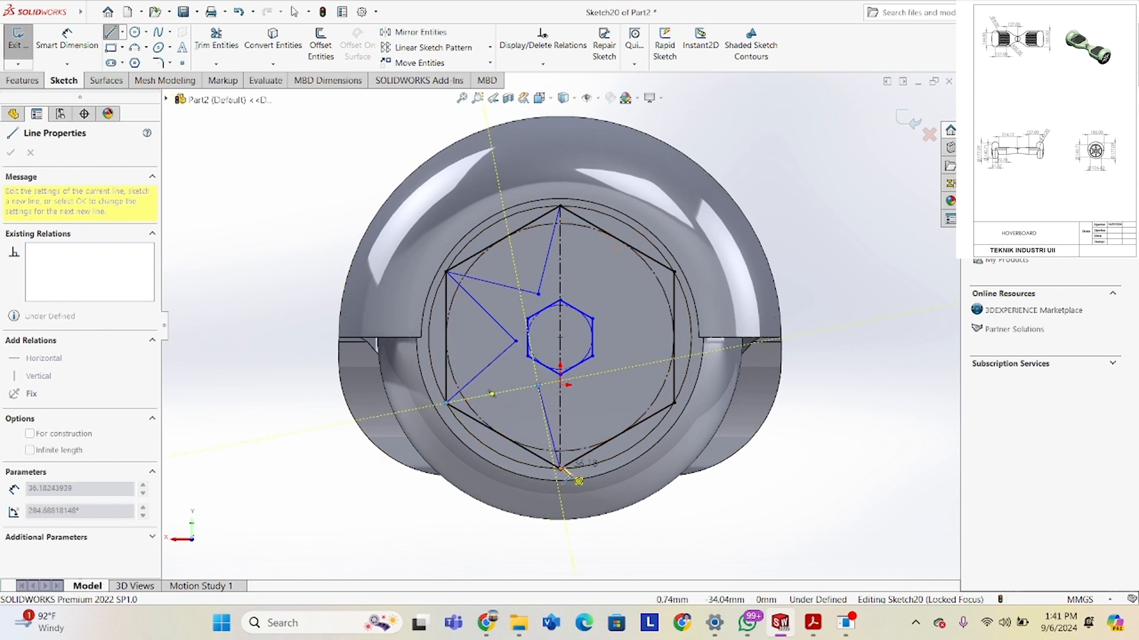
{"action": "left_click", "coordinate": [562, 470]}
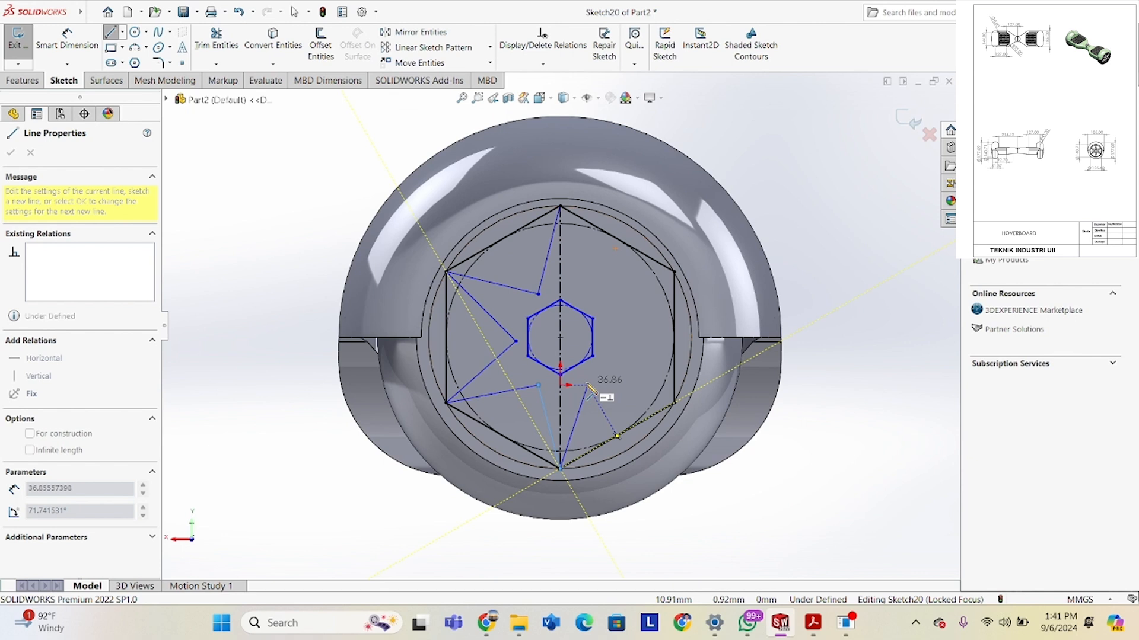
Continue the zigzag lines through the large hexagon's right-hand vertices and close the star outline at its upper vertex.
{"action": "left_click", "coordinate": [588, 386]}
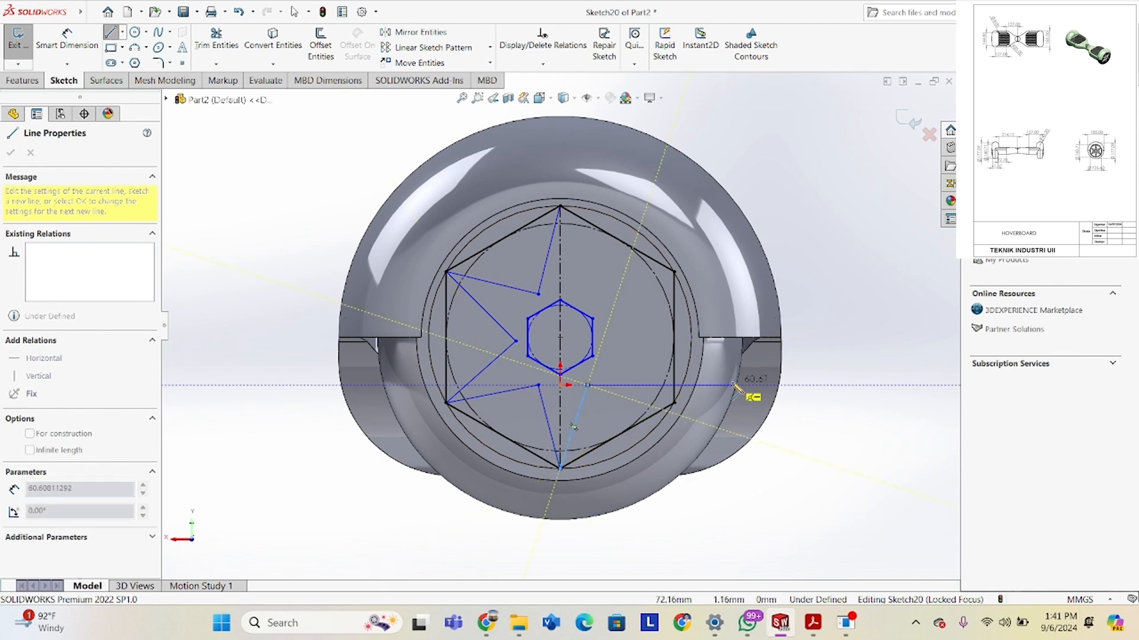
{"action": "left_click", "coordinate": [675, 403]}
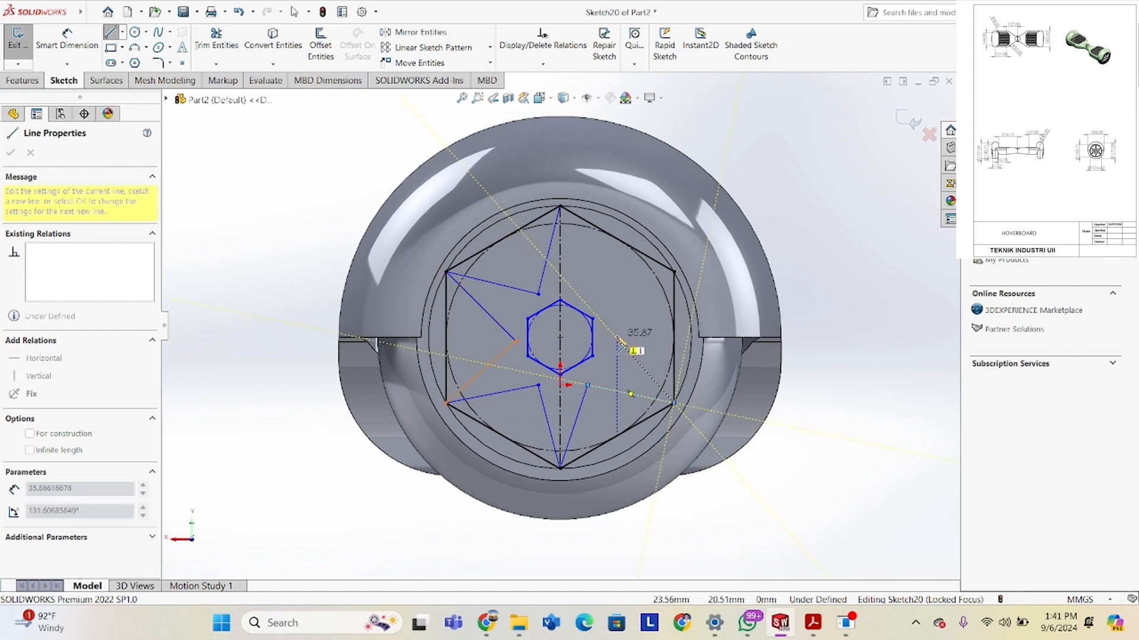
{"action": "left_click", "coordinate": [617, 339]}
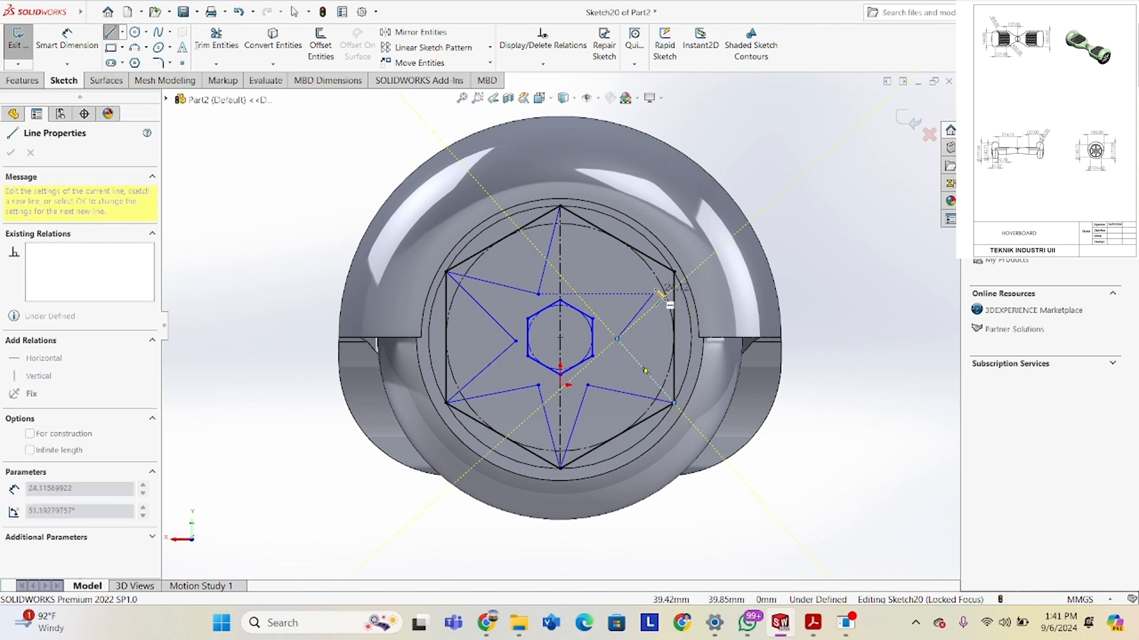
{"action": "double_click", "coordinate": [675, 272]}
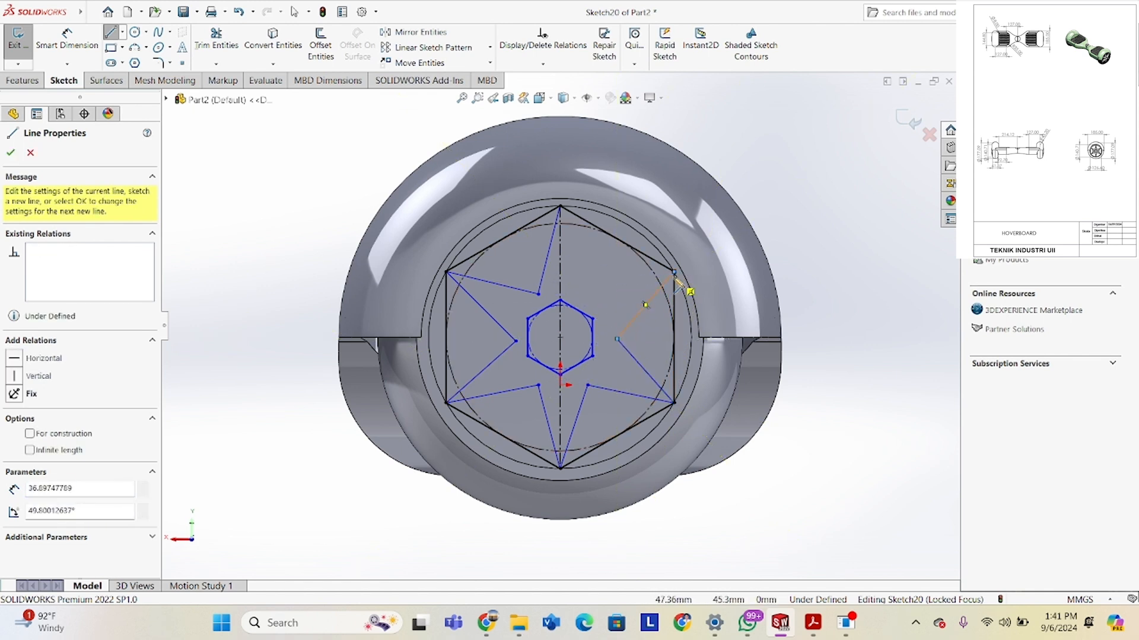
{"action": "left_click", "coordinate": [675, 273]}
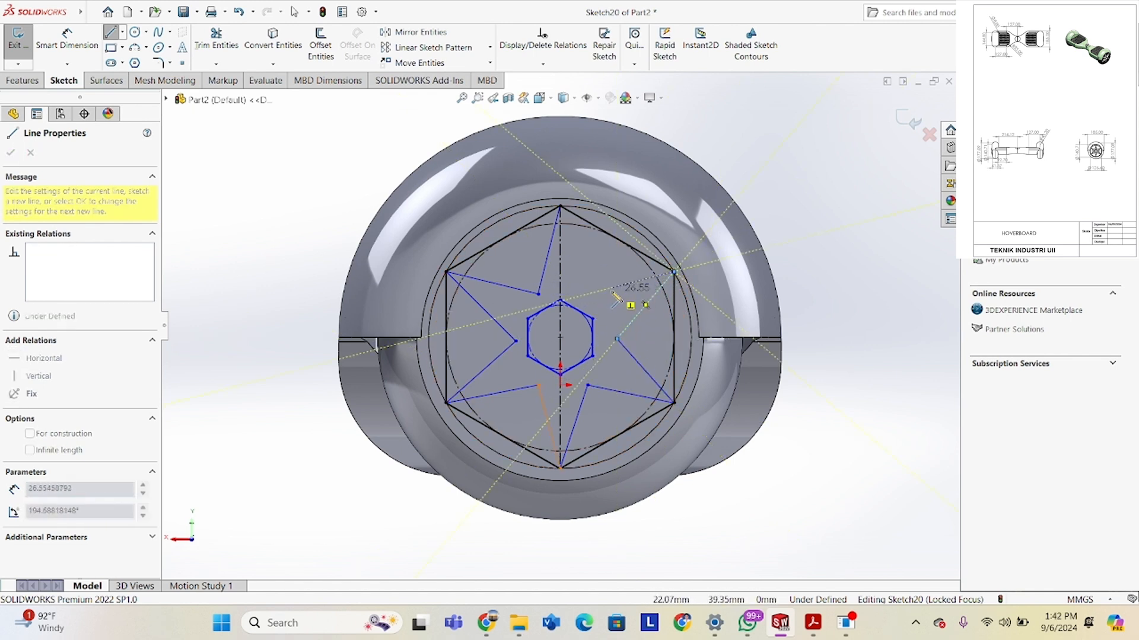
{"action": "left_click", "coordinate": [591, 293]}
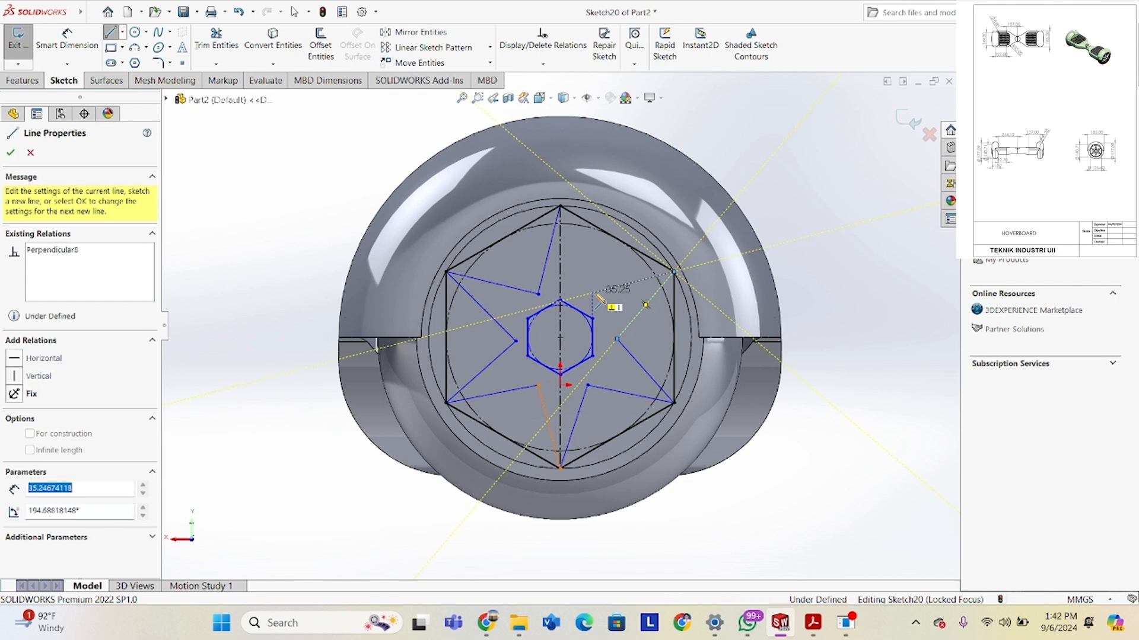
{"action": "left_click", "coordinate": [560, 207]}
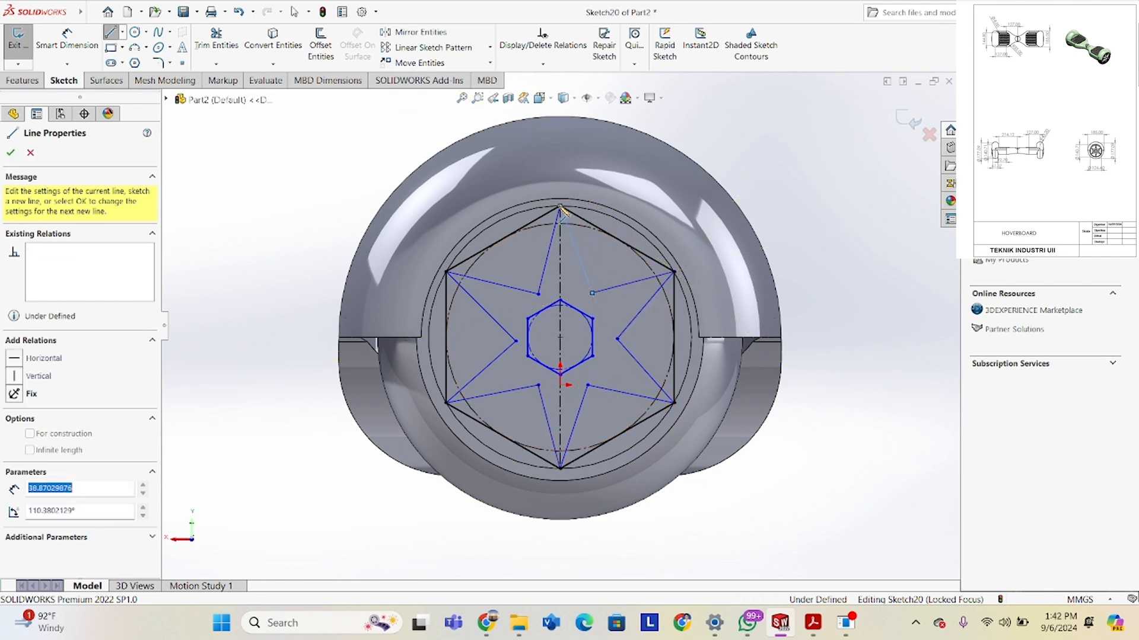
{"action": "right_click", "coordinate": [590, 240]}
{"action": "left_click", "coordinate": [599, 235]}
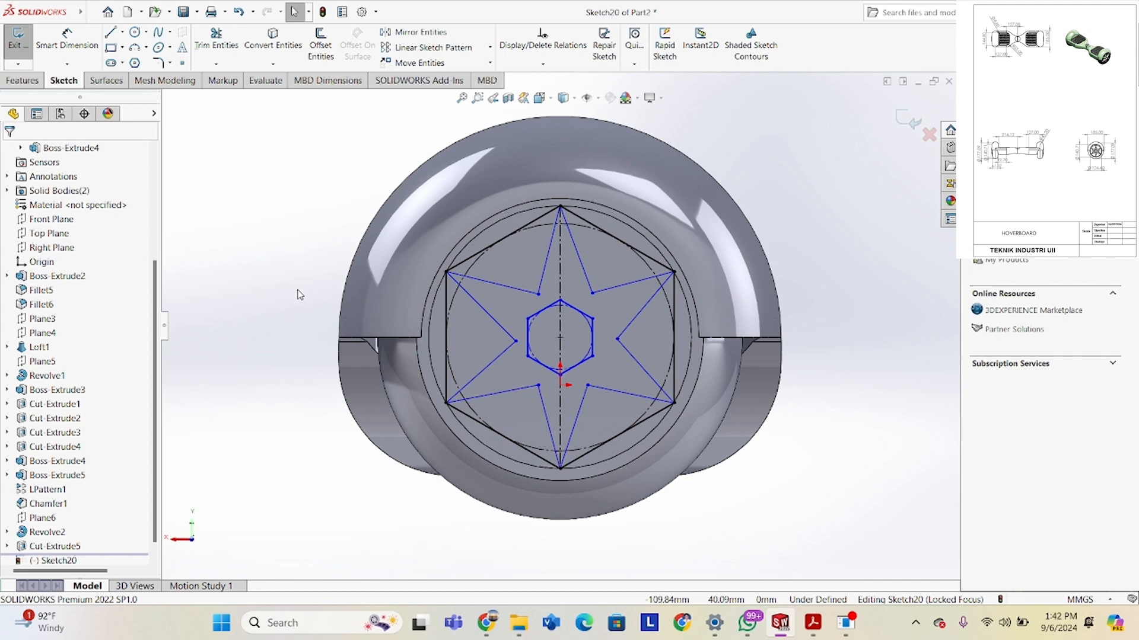
Start an Extruded Boss/Base from the sketch using the star-shaped region around the small hexagon, leaving the hexagon open.
{"action": "left_click", "coordinate": [22, 80]}
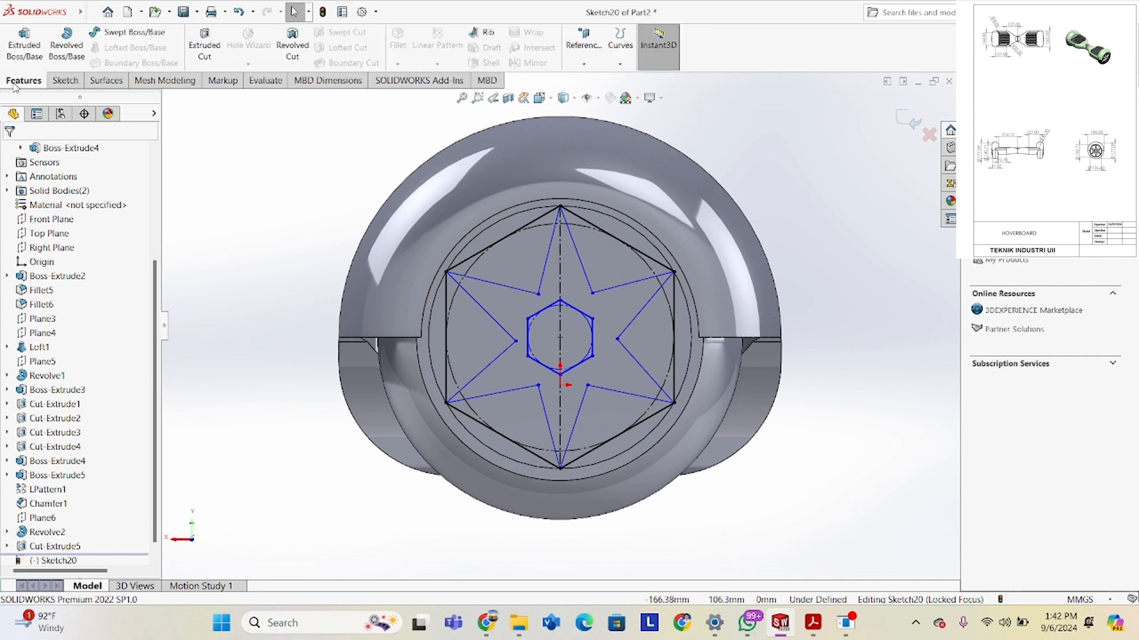
{"action": "left_click", "coordinate": [24, 44]}
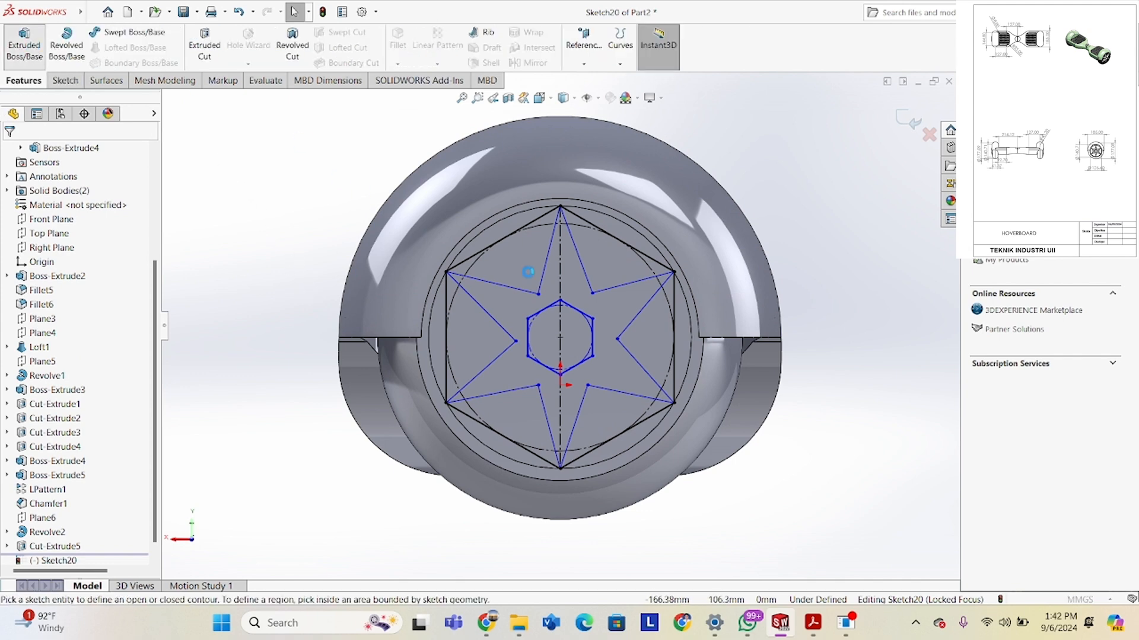
{"action": "left_click", "coordinate": [574, 303]}
{"action": "middle_click_drag", "start_coordinate": [575, 304], "coordinate": [577, 403]}
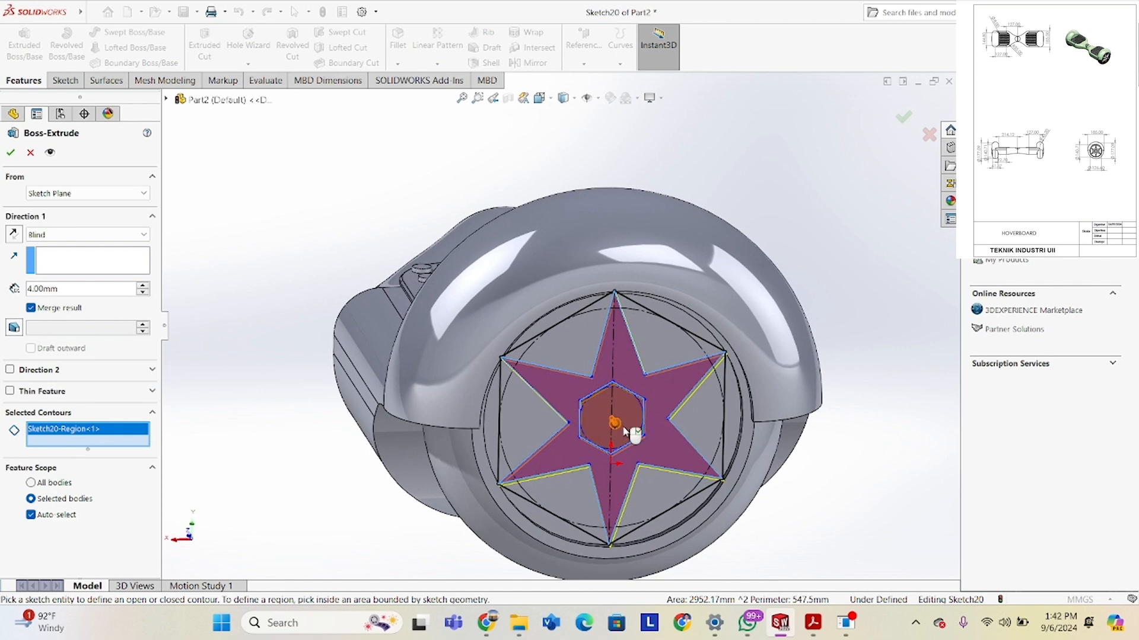
Set the star's blind extrusion depth to 8 mm and create it as a separate body without merging the result.
{"action": "left_click", "coordinate": [143, 286]}
{"action": "left_click", "coordinate": [143, 286]}
{"action": "middle_click_drag", "start_coordinate": [227, 356], "coordinate": [233, 217]}
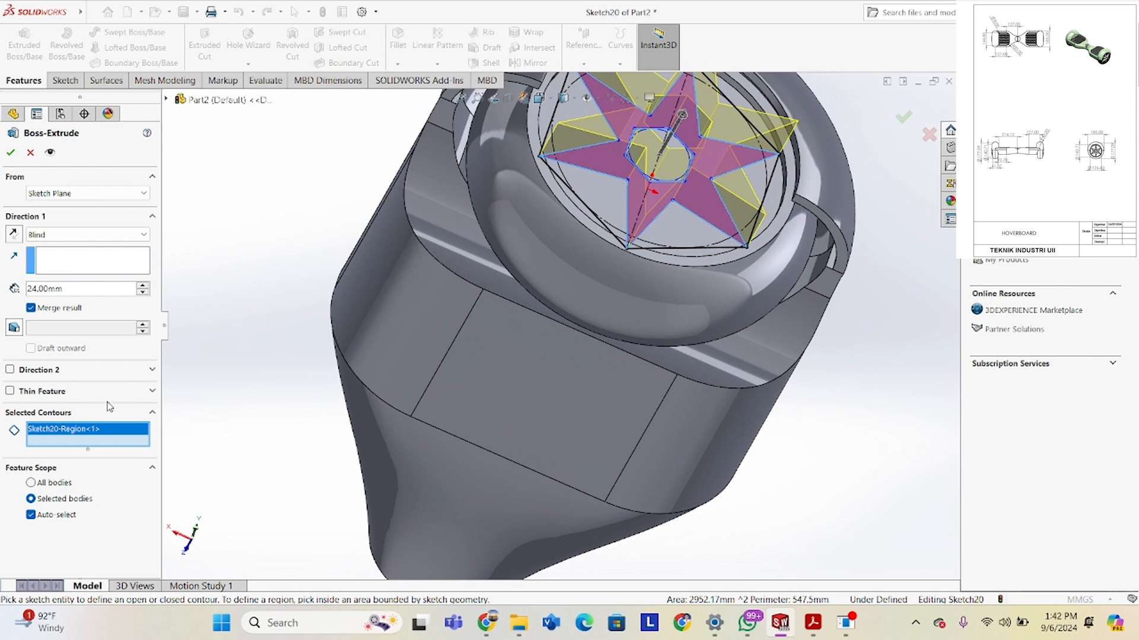
{"action": "left_click_drag", "start_coordinate": [28, 289], "coordinate": [48, 289]}
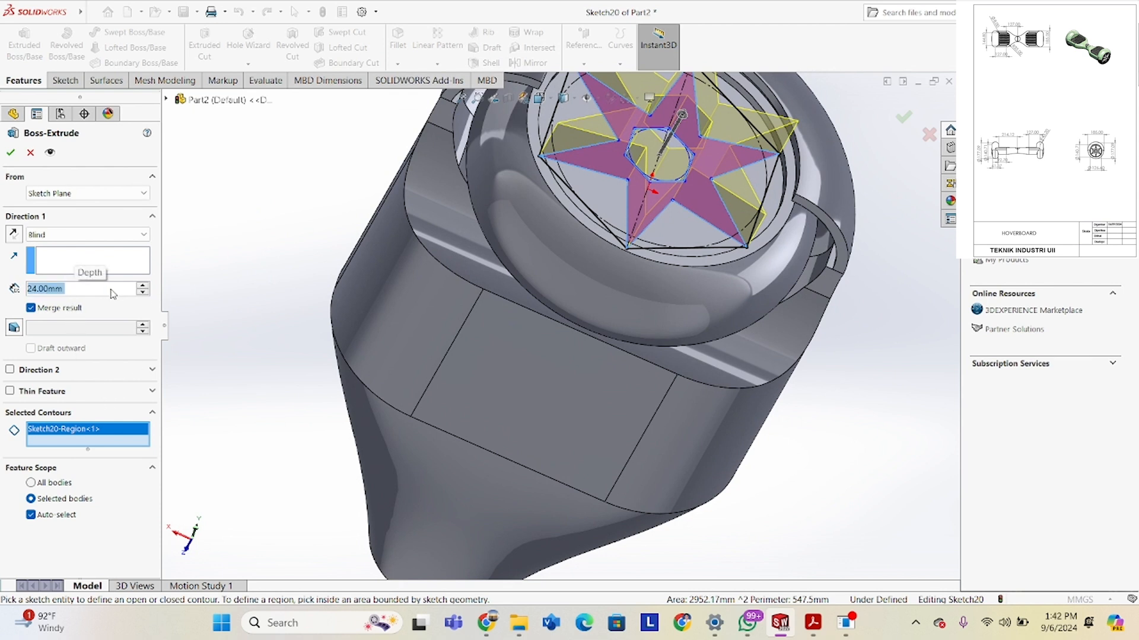
{"action": "type", "text": "8"}
{"action": "key", "text": "Return"}
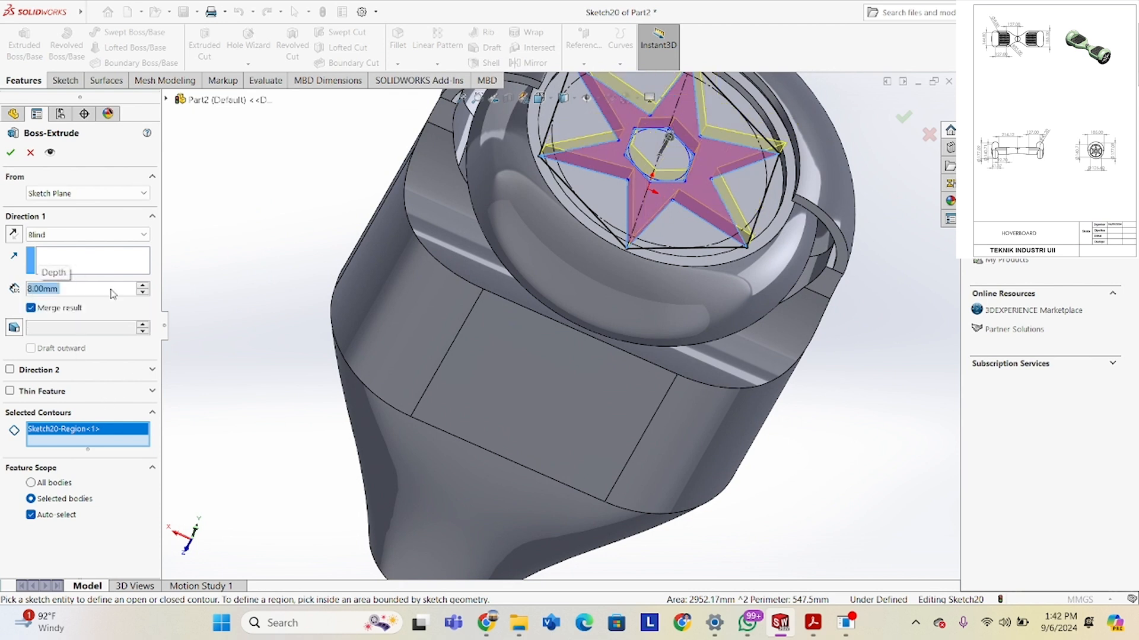
{"action": "left_click", "coordinate": [11, 153]}
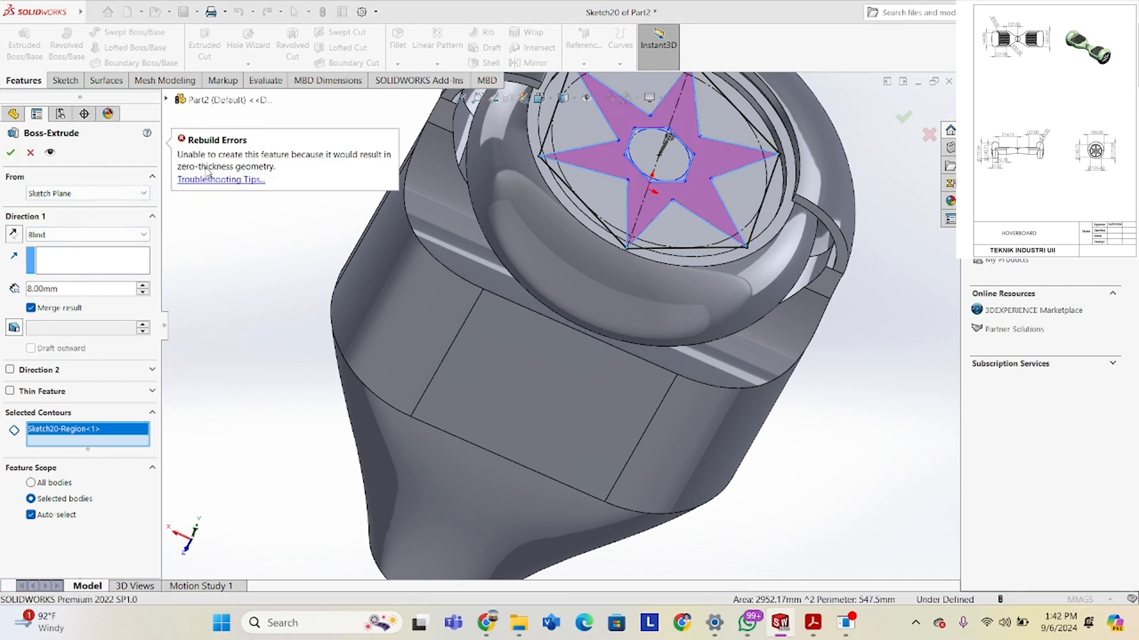
{"action": "left_click", "coordinate": [49, 310]}
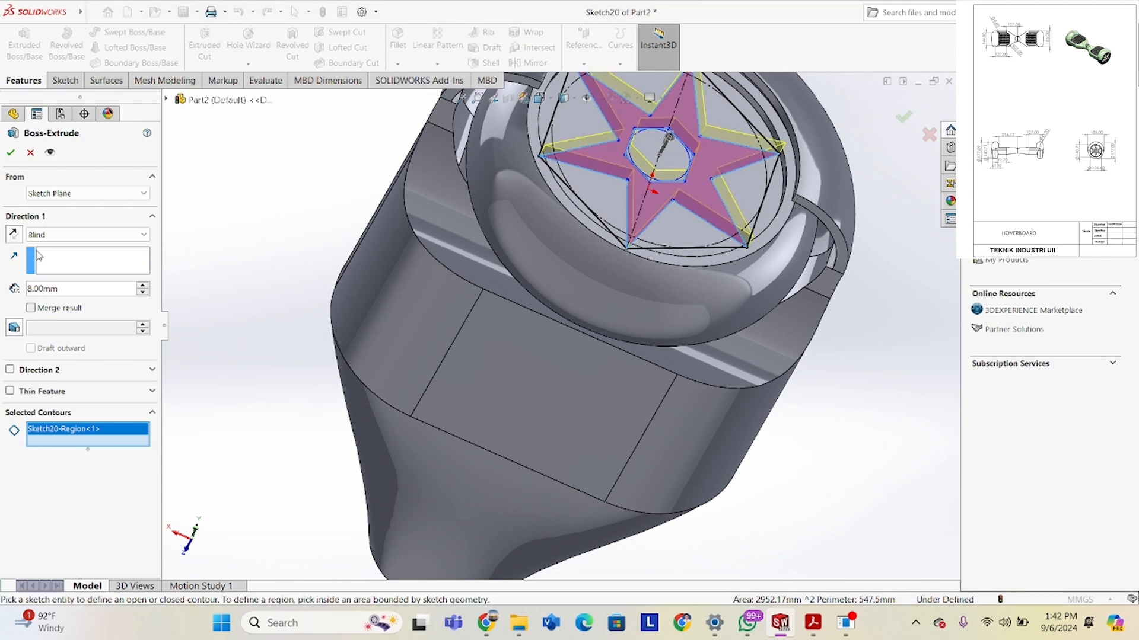
{"action": "left_click", "coordinate": [11, 153]}
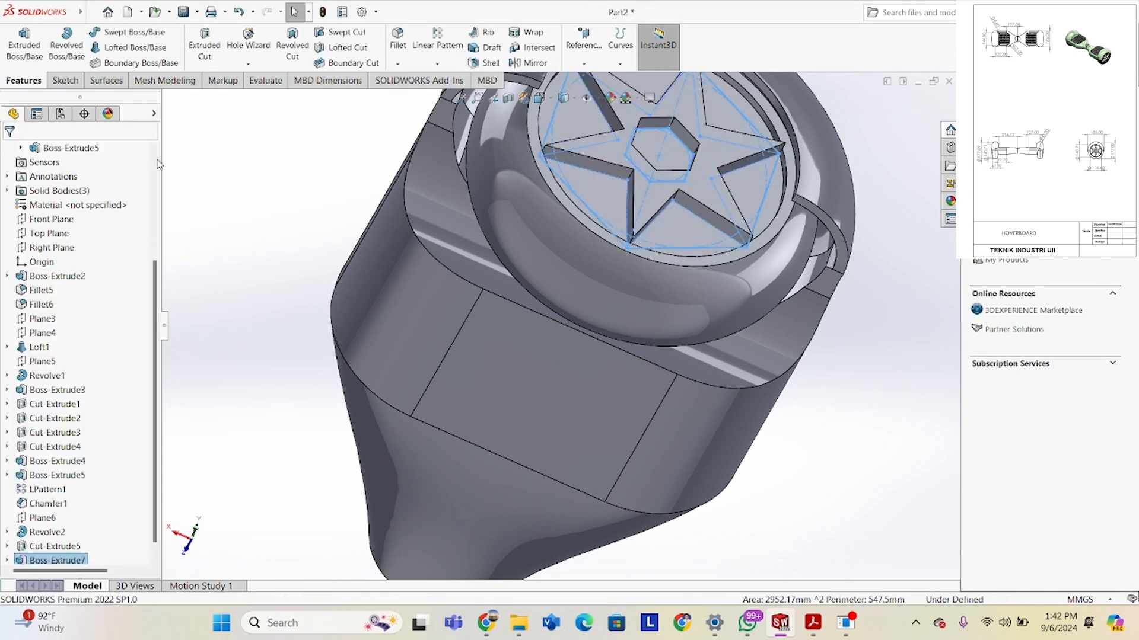
Start a Chamfer on the raised star, trying its whole front face as the selection and clearing it again.
{"action": "key", "text": "f"}
{"action": "middle_click_drag", "start_coordinate": [408, 175], "coordinate": [408, 218]}
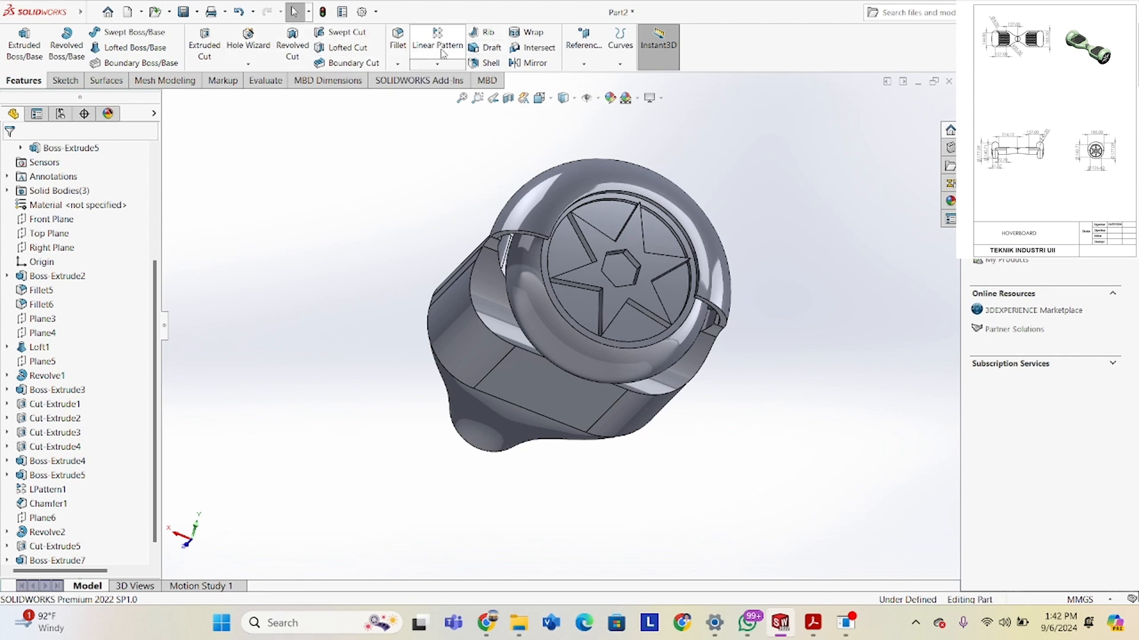
{"action": "left_click", "coordinate": [397, 64]}
{"action": "left_click", "coordinate": [418, 94]}
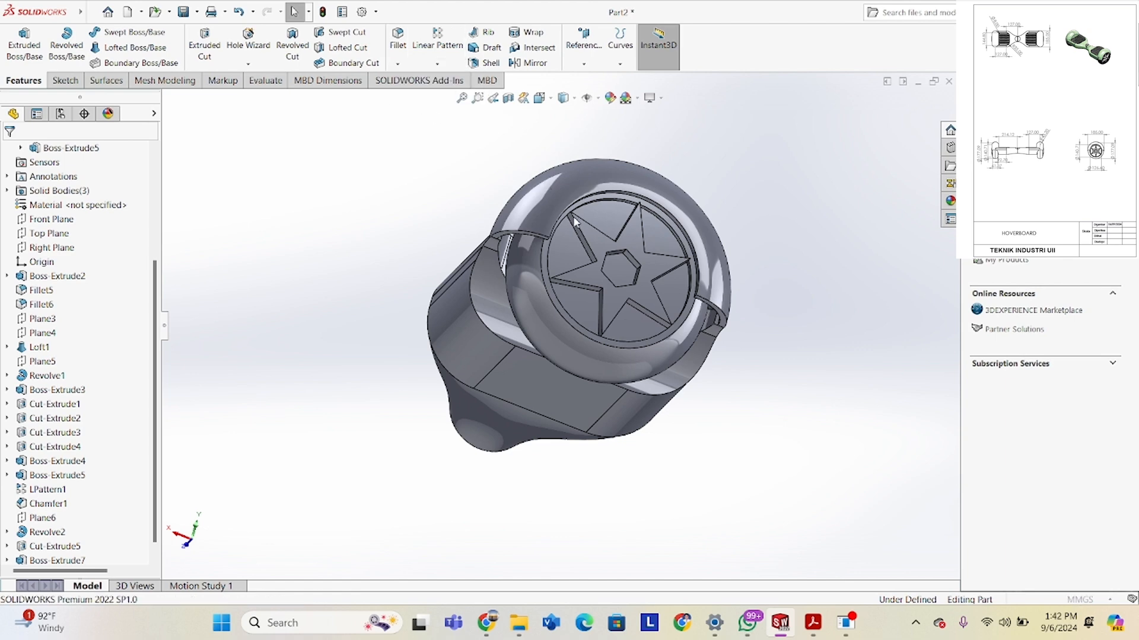
{"action": "scroll", "coordinate": [602, 258], "scroll_direction": "down", "scroll_amount": 3}
{"action": "left_click", "coordinate": [602, 258]}
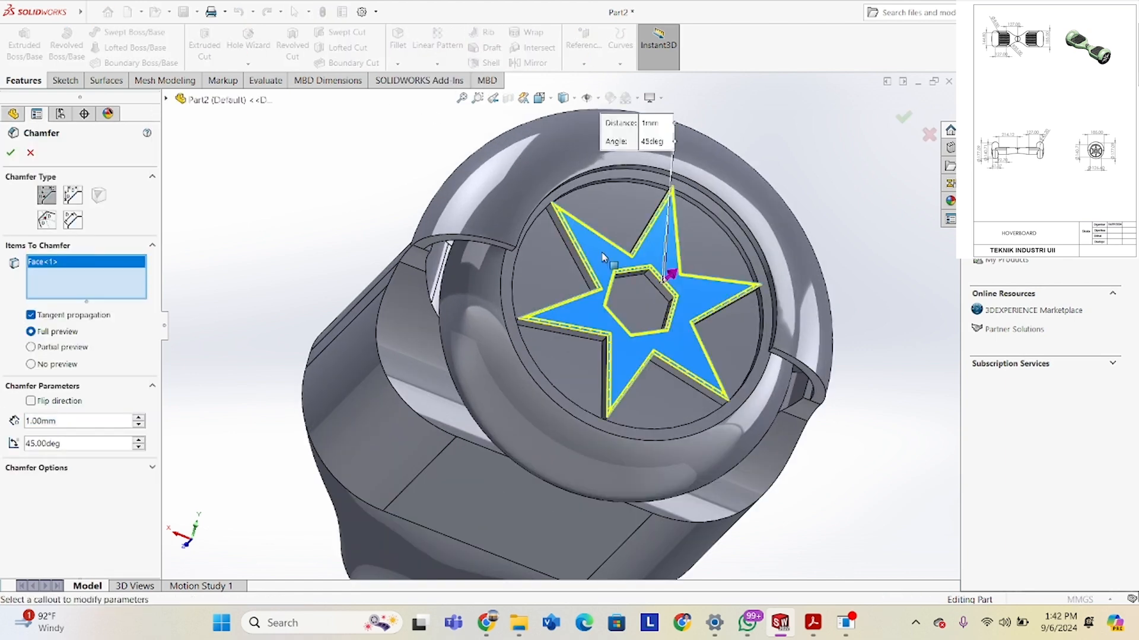
{"action": "right_click", "coordinate": [104, 274]}
{"action": "left_click", "coordinate": [137, 281]}
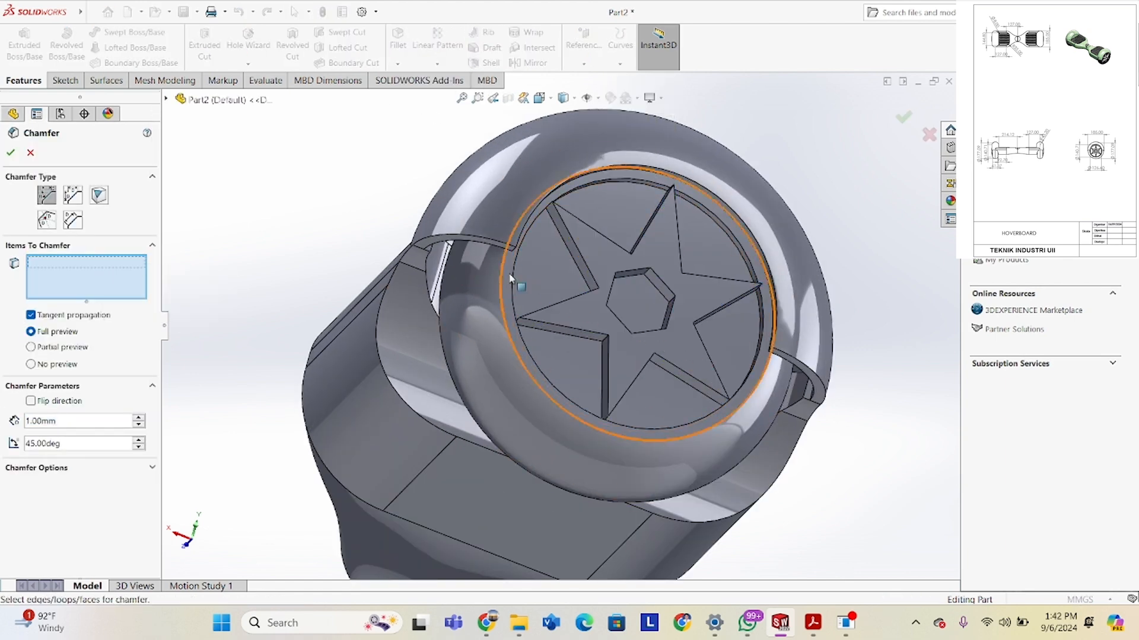
Select all twelve outer edges of the raised star's front face as the items to chamfer.
{"action": "left_click", "coordinate": [573, 249]}
{"action": "left_click", "coordinate": [591, 230]}
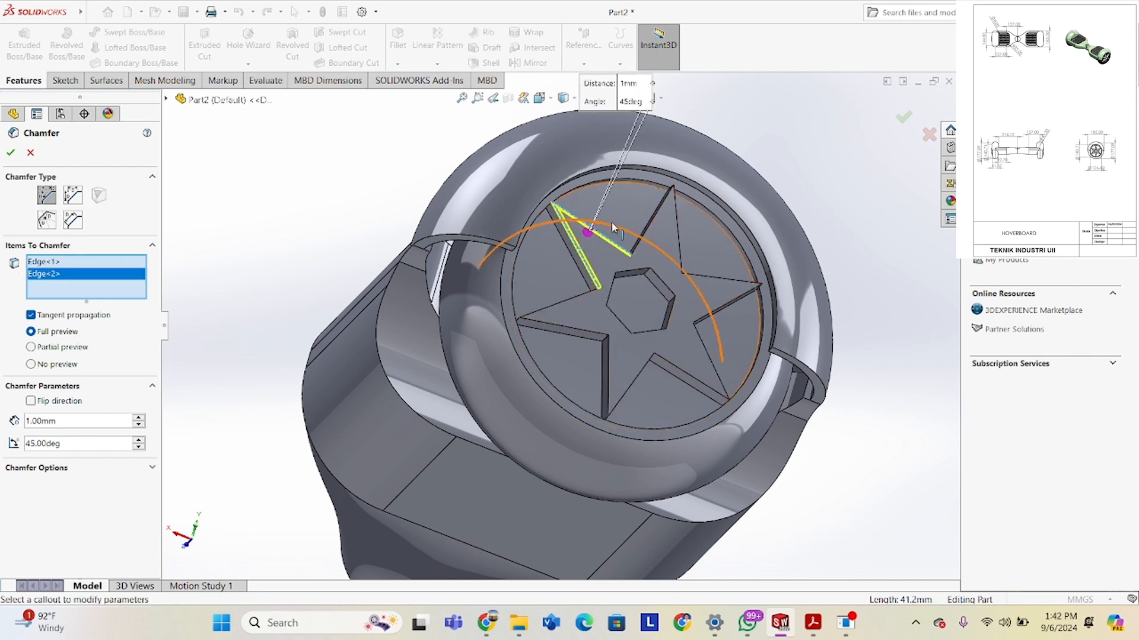
{"action": "left_click", "coordinate": [649, 223]}
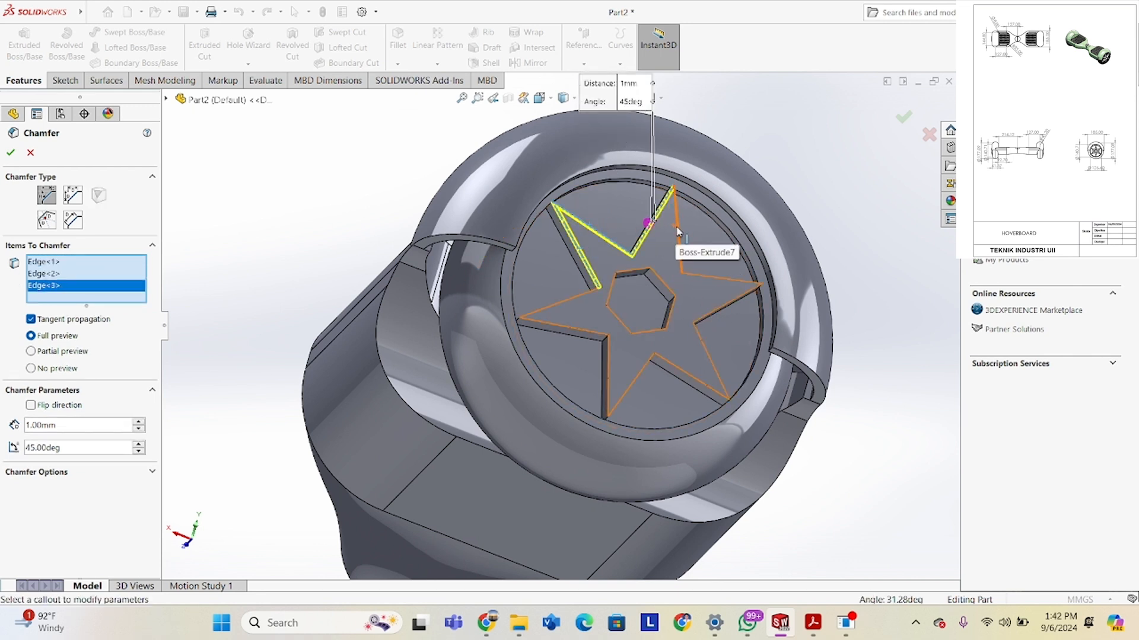
{"action": "left_click", "coordinate": [675, 230]}
{"action": "left_click", "coordinate": [702, 281]}
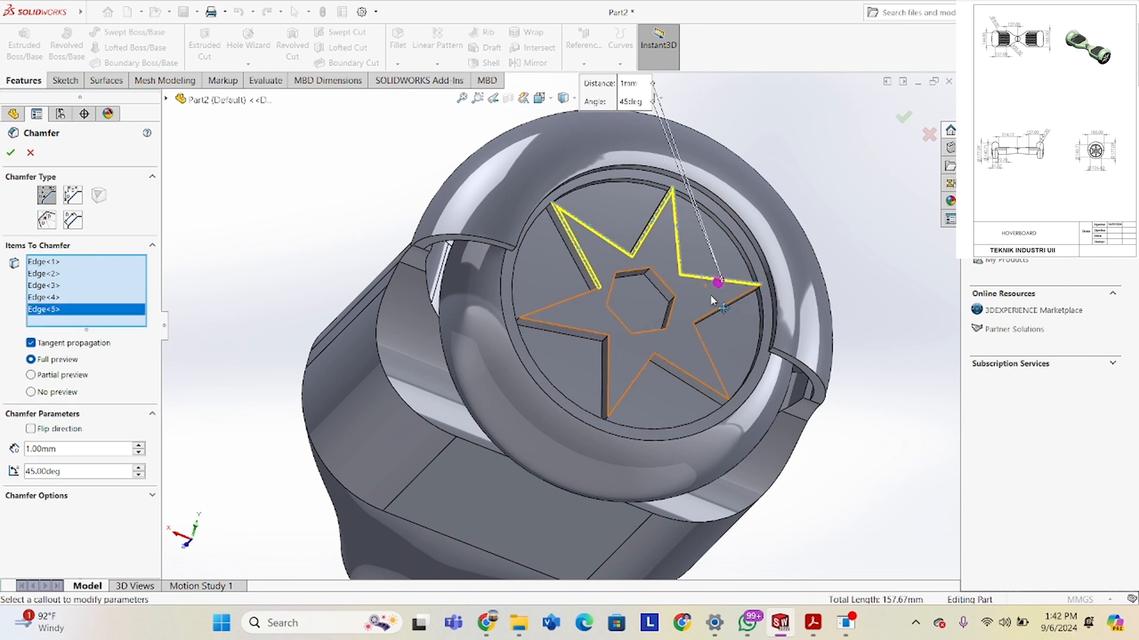
{"action": "left_click", "coordinate": [713, 311]}
{"action": "left_click", "coordinate": [699, 336]}
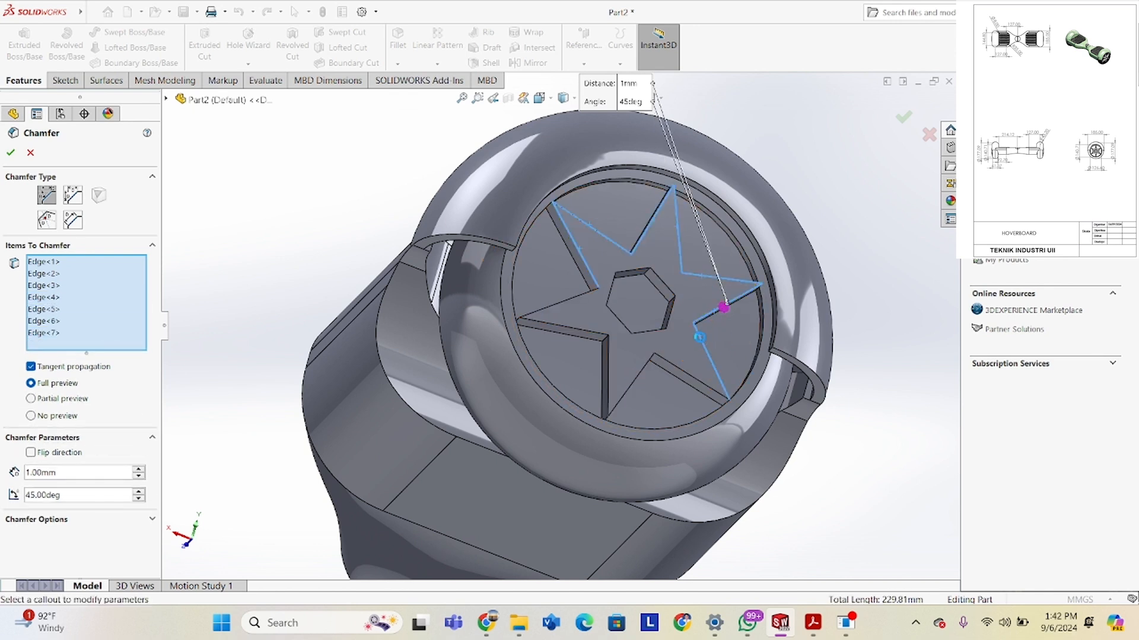
{"action": "left_click", "coordinate": [674, 369]}
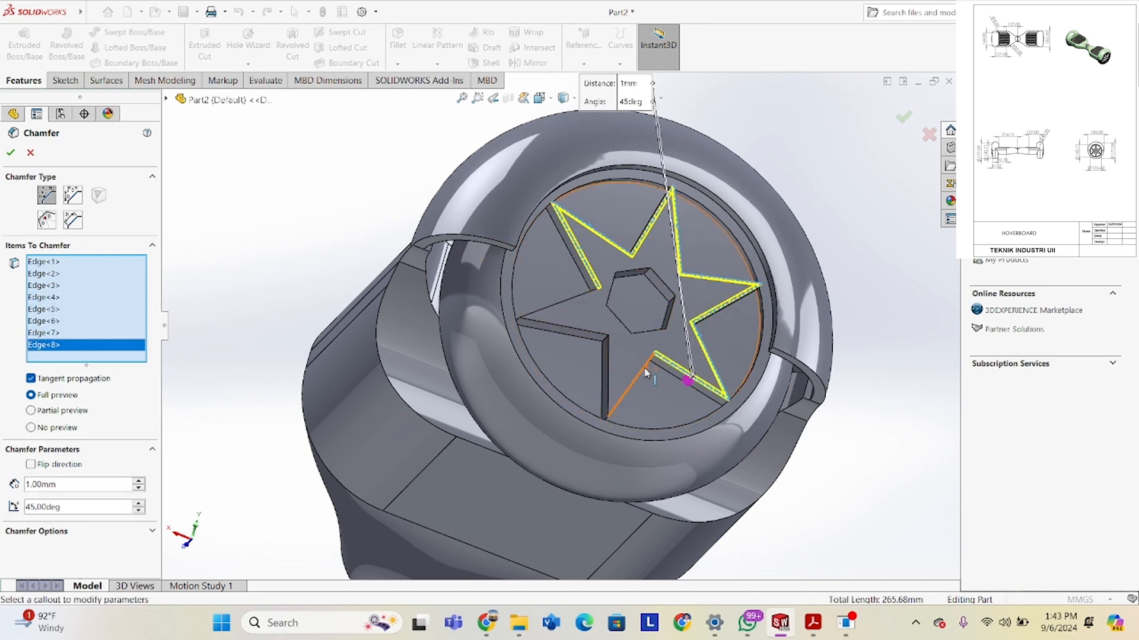
{"action": "left_click", "coordinate": [645, 372]}
{"action": "left_click", "coordinate": [606, 371]}
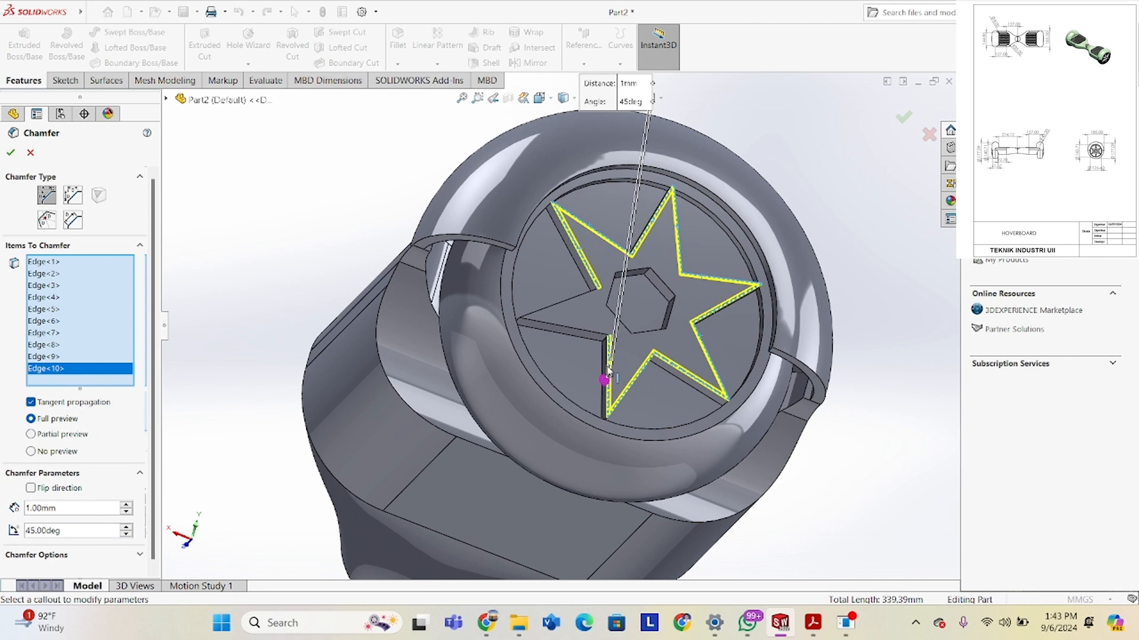
{"action": "left_click", "coordinate": [578, 334]}
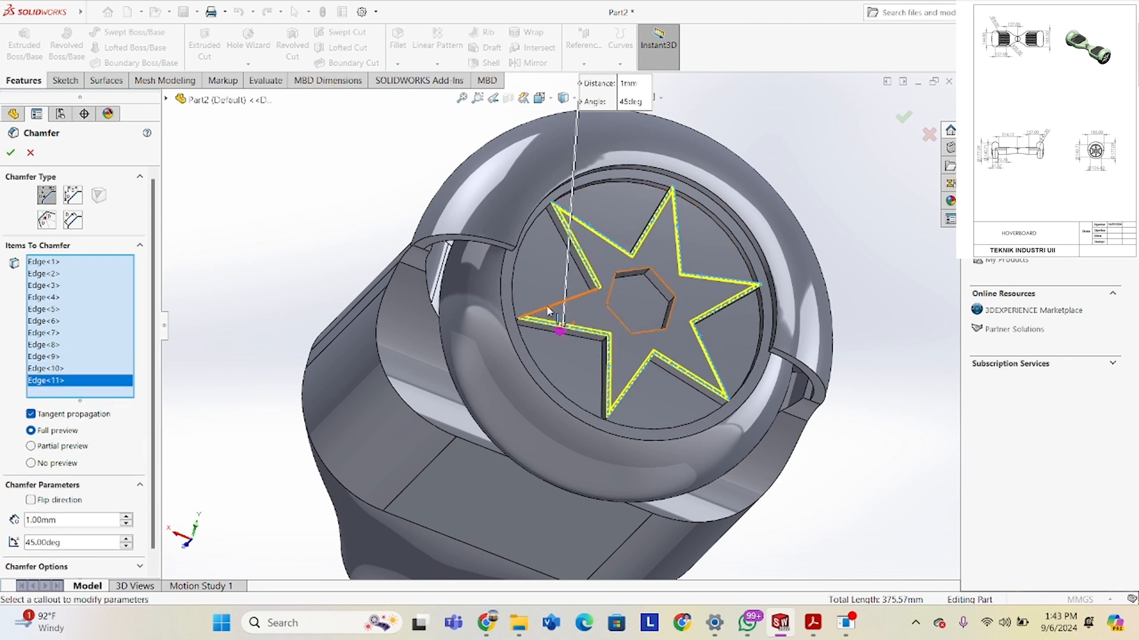
{"action": "left_click", "coordinate": [546, 305]}
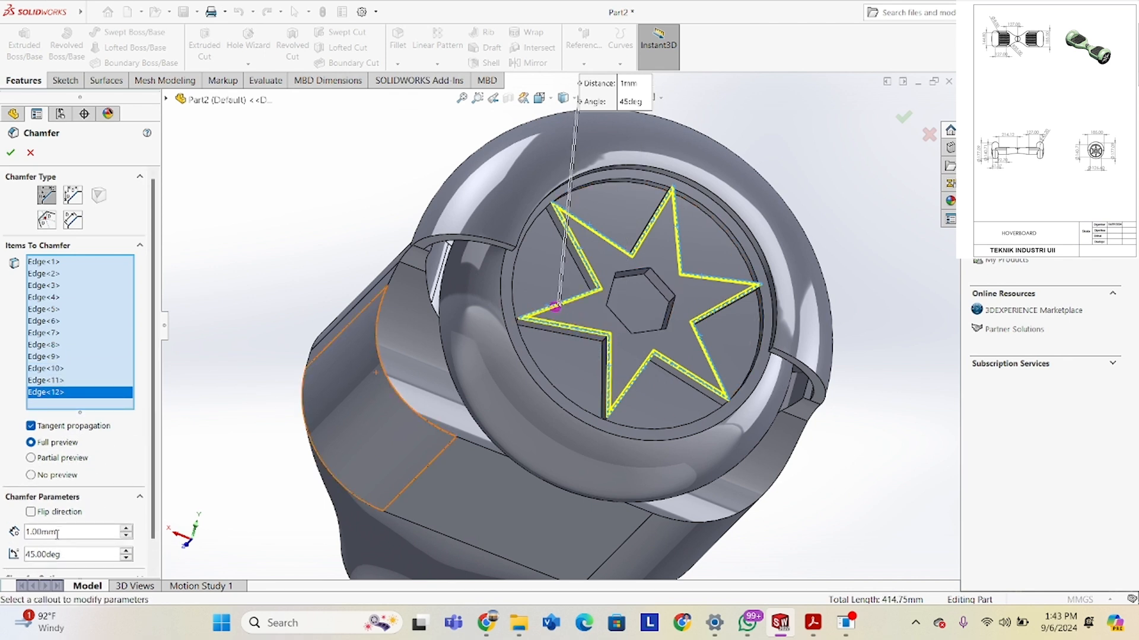
Try a 5 mm distance for the star's edge chamfer, set it to 8 mm and create the chamfer.
{"action": "type", "text": "5"}
{"action": "key", "text": "Return"}
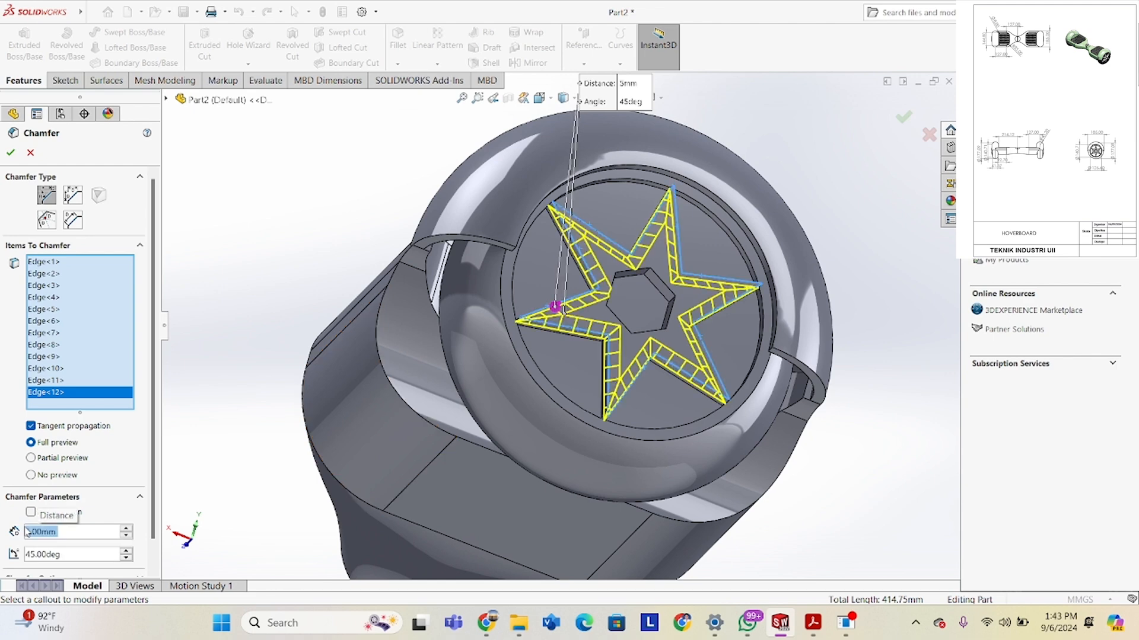
{"action": "type", "text": "8"}
{"action": "key", "text": "Return"}
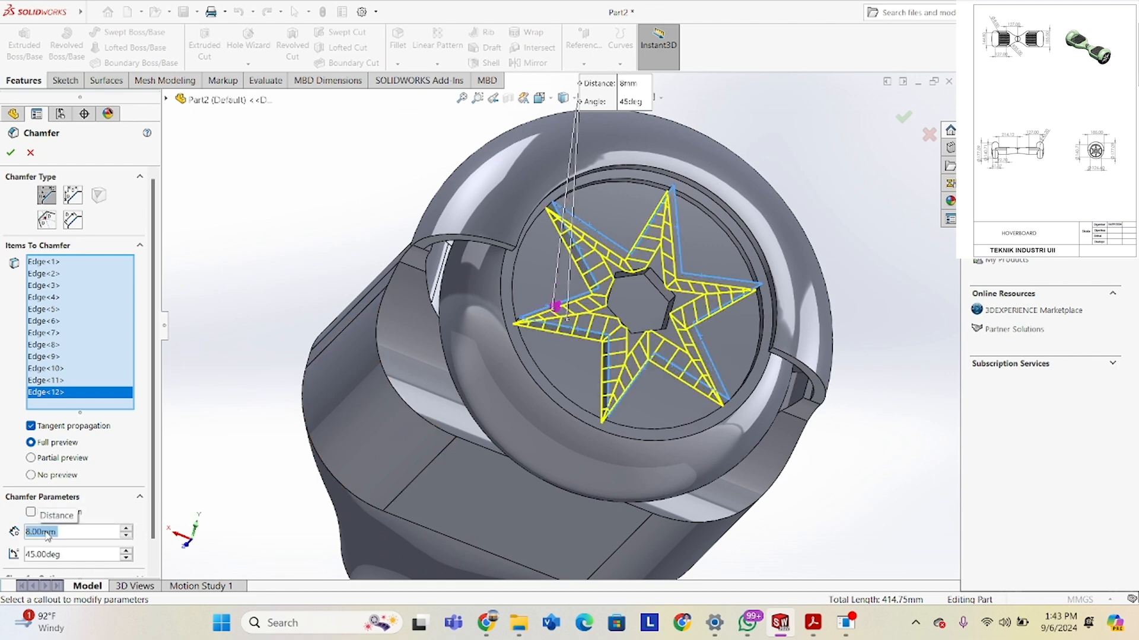
{"action": "left_click", "coordinate": [11, 153]}
Start a Mirror, clear the preselected star chamfer and use the flat face at the body's narrow end as mirror face.
{"action": "scroll", "coordinate": [356, 196], "scroll_direction": "up", "scroll_amount": 5}
{"action": "middle_click_drag", "start_coordinate": [373, 203], "coordinate": [326, 449]}
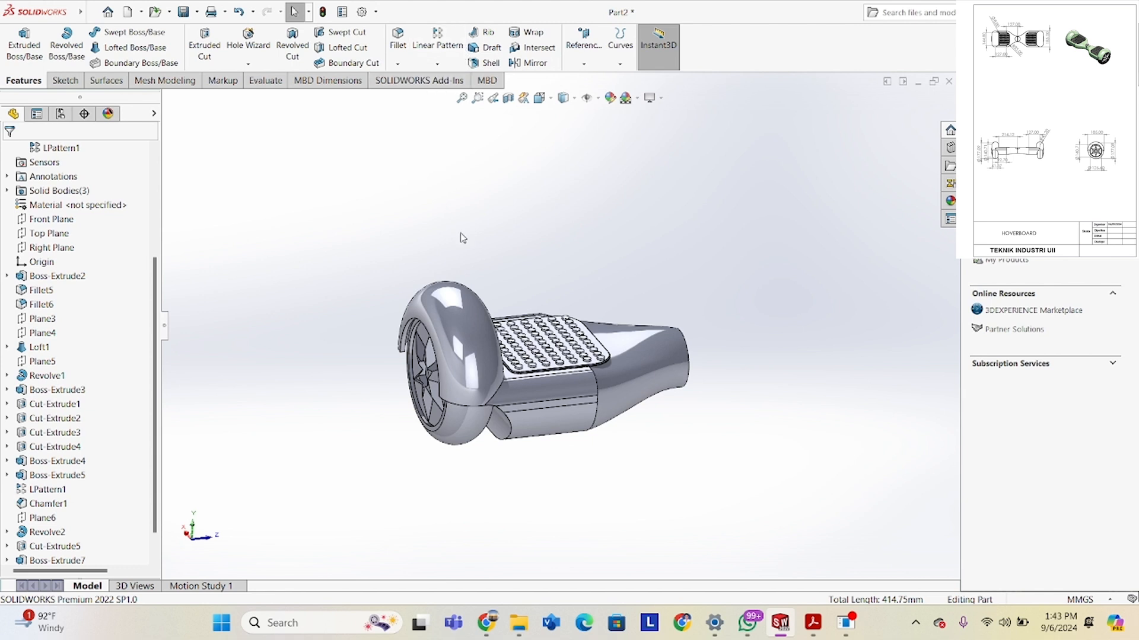
{"action": "left_click", "coordinate": [529, 63]}
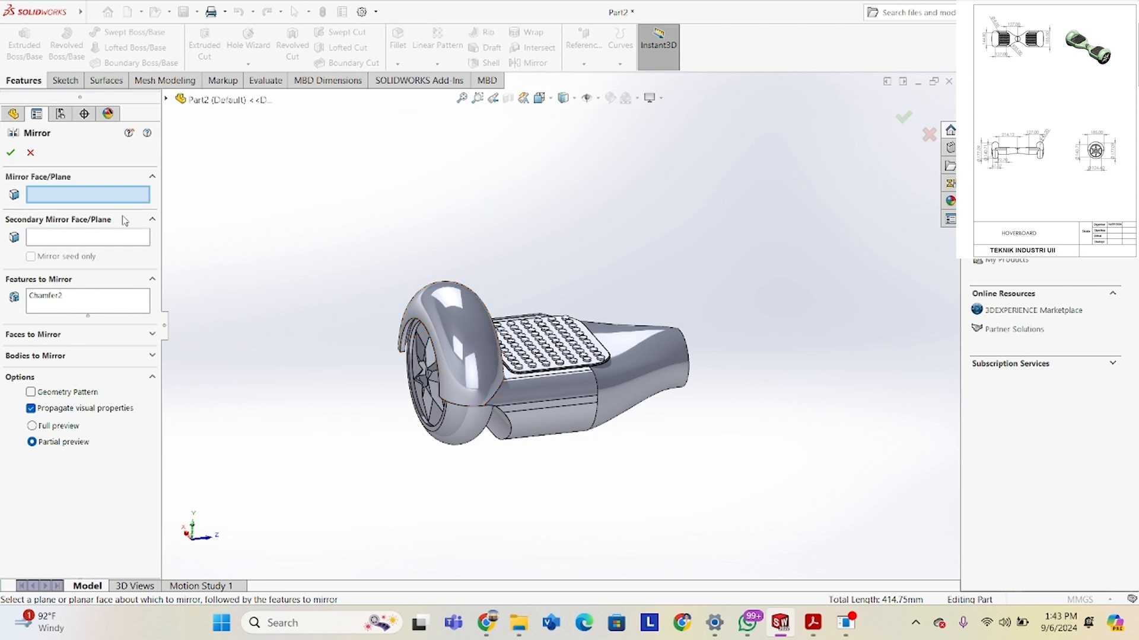
{"action": "right_click", "coordinate": [94, 297]}
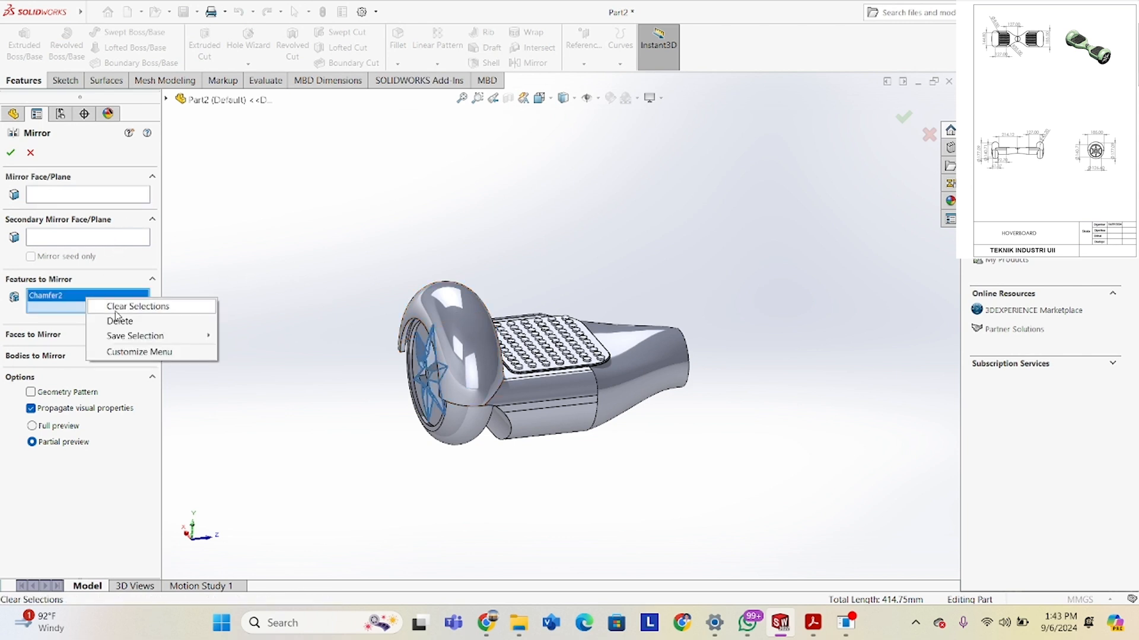
{"action": "left_click", "coordinate": [118, 312]}
{"action": "left_click", "coordinate": [67, 193]}
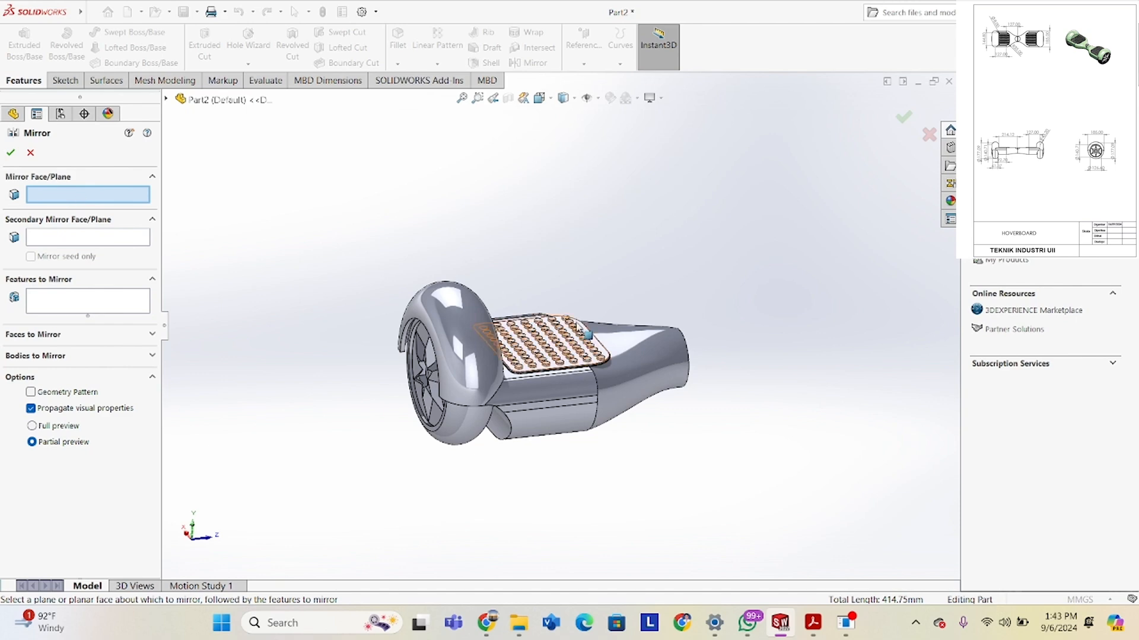
{"action": "middle_click_drag", "start_coordinate": [504, 356], "coordinate": [659, 314]}
{"action": "left_click", "coordinate": [558, 387]}
Mirror the main body, the wheel and the star as solid bodies without merging to complete the hoverboard's other half.
{"action": "left_click", "coordinate": [63, 356]}
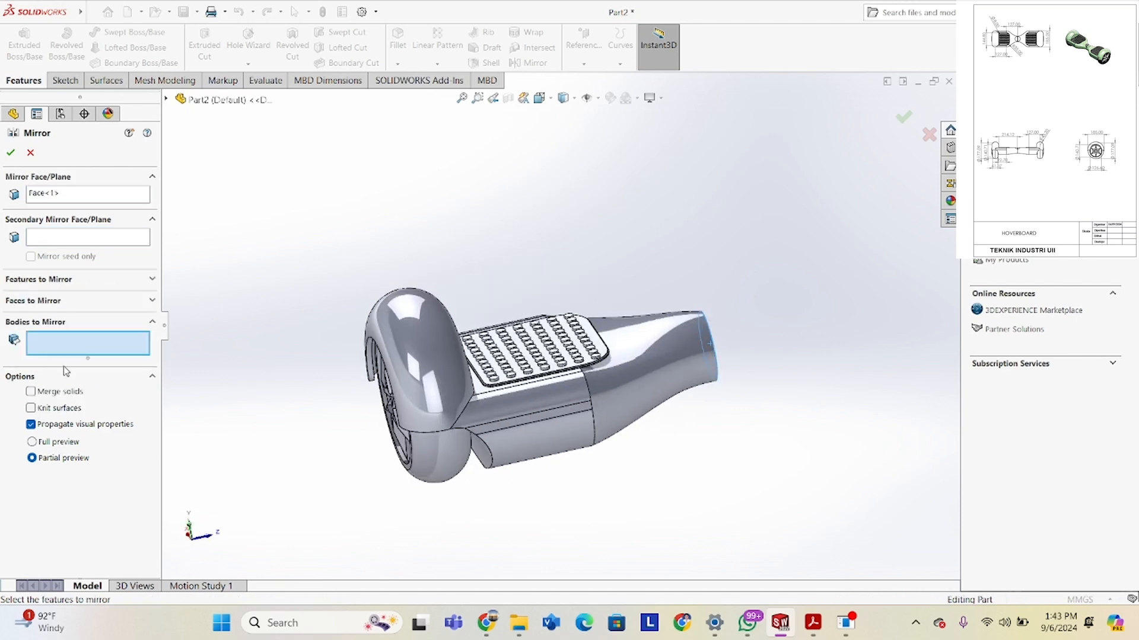
{"action": "left_click", "coordinate": [574, 404]}
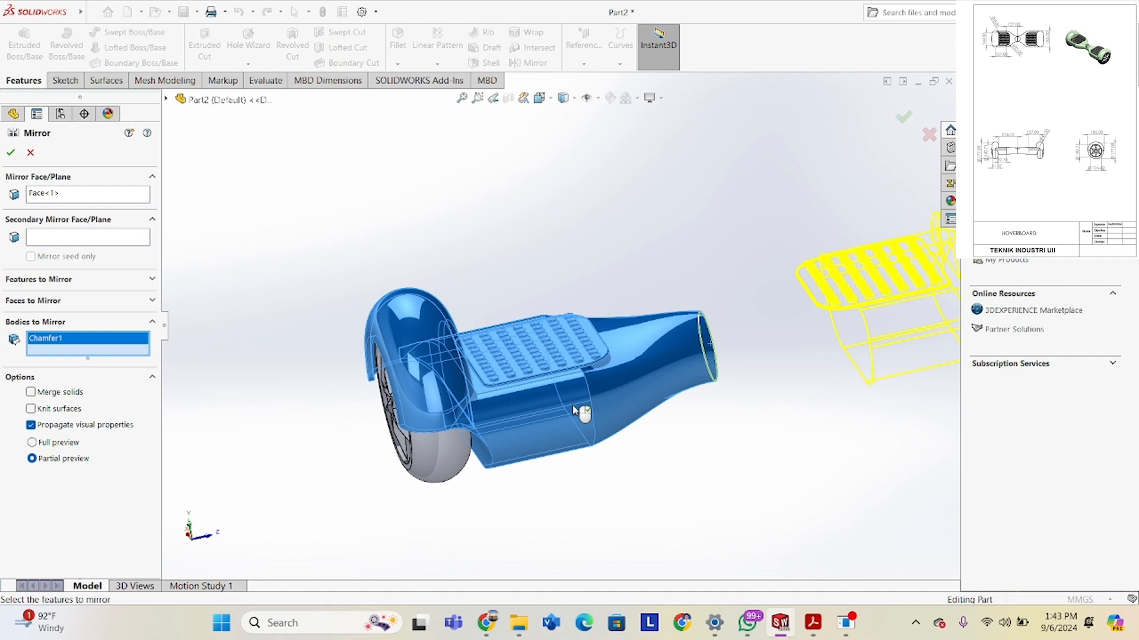
{"action": "left_click", "coordinate": [451, 452]}
{"action": "middle_click_drag", "start_coordinate": [421, 459], "coordinate": [484, 436]}
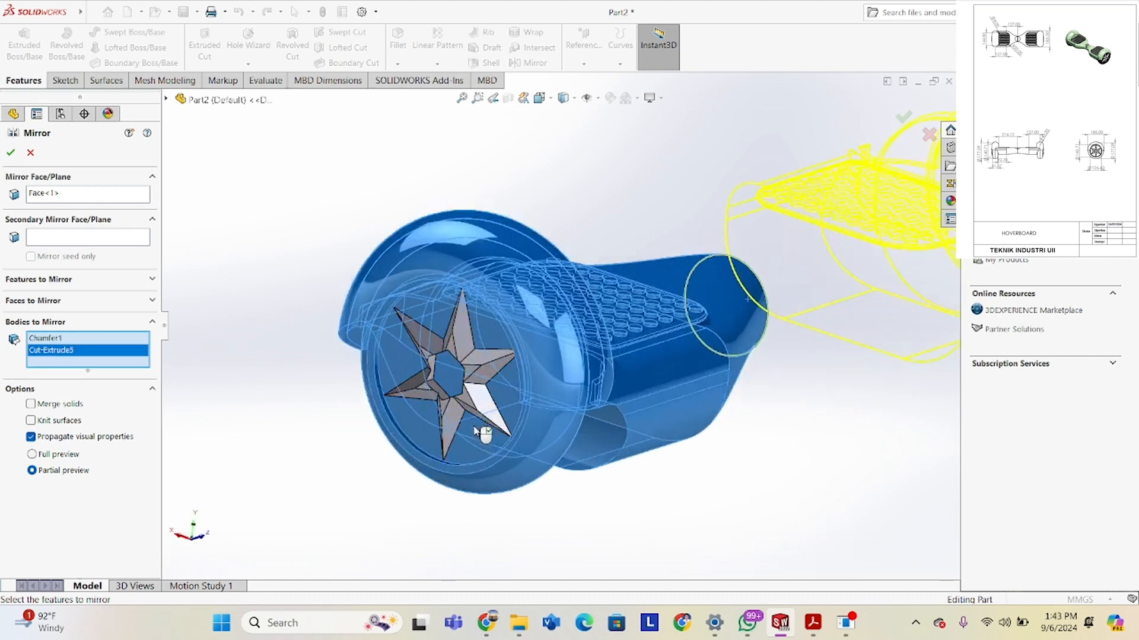
{"action": "left_click", "coordinate": [488, 403]}
{"action": "scroll", "coordinate": [488, 403], "scroll_direction": "up", "scroll_amount": 5}
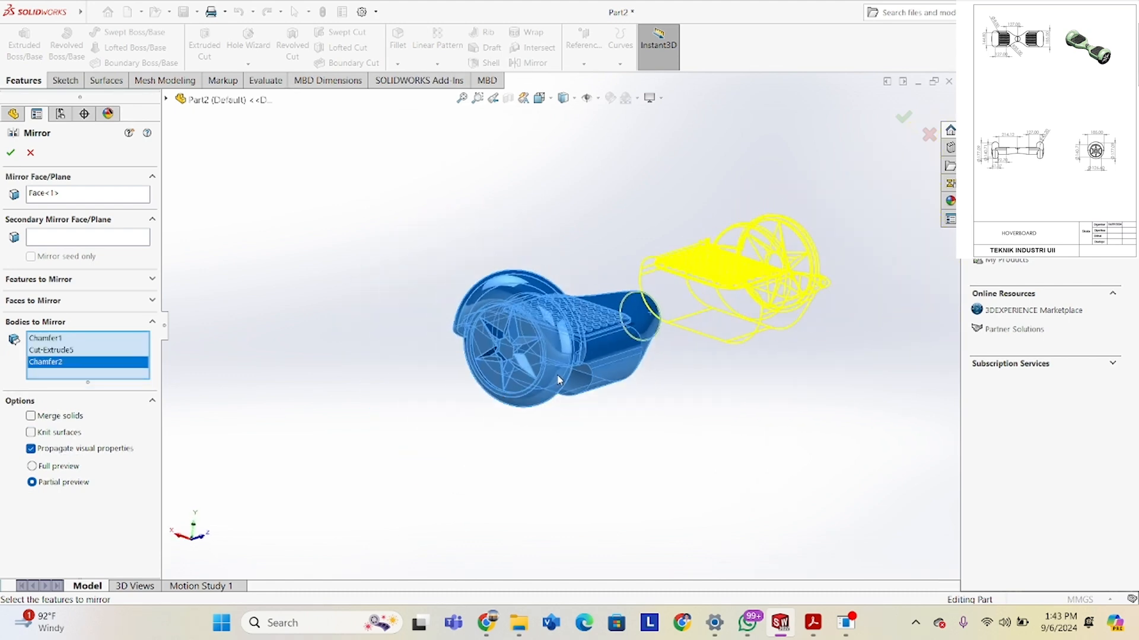
{"action": "middle_click_drag", "start_coordinate": [558, 380], "coordinate": [529, 399]}
{"action": "left_click", "coordinate": [12, 153]}
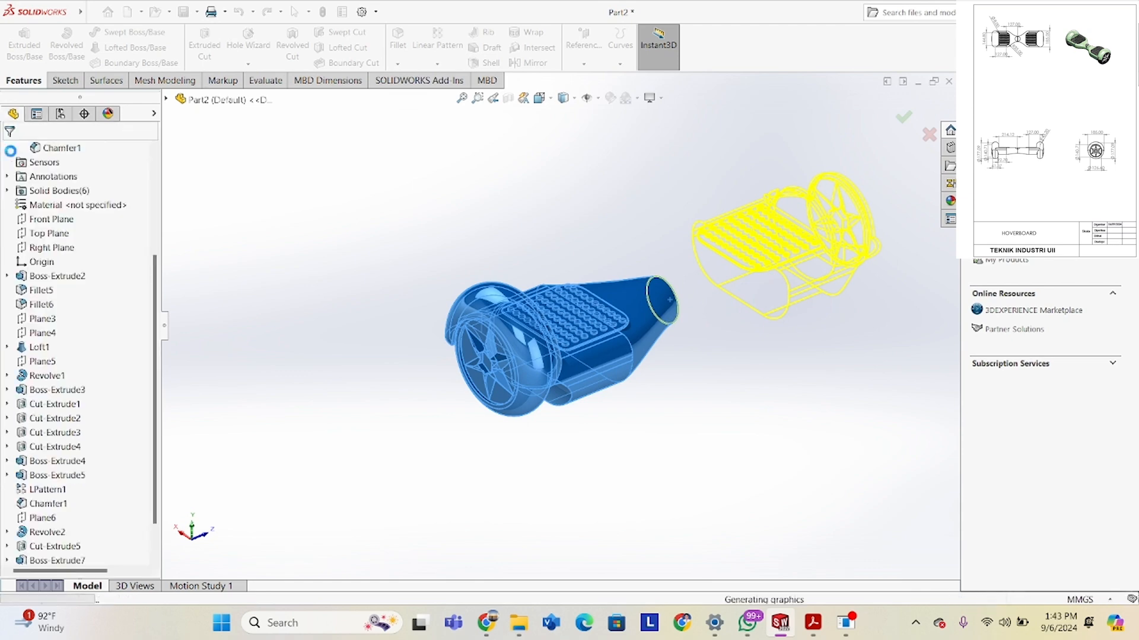
Start adding an appearance to the hoverboard and clear the whole part from the selected geometry.
{"action": "scroll", "coordinate": [559, 238], "scroll_direction": "up", "scroll_amount": 2}
{"action": "middle_click_drag", "start_coordinate": [557, 229], "coordinate": [686, 371]}
{"action": "middle_click_drag", "start_coordinate": [632, 333], "coordinate": [430, 303]}
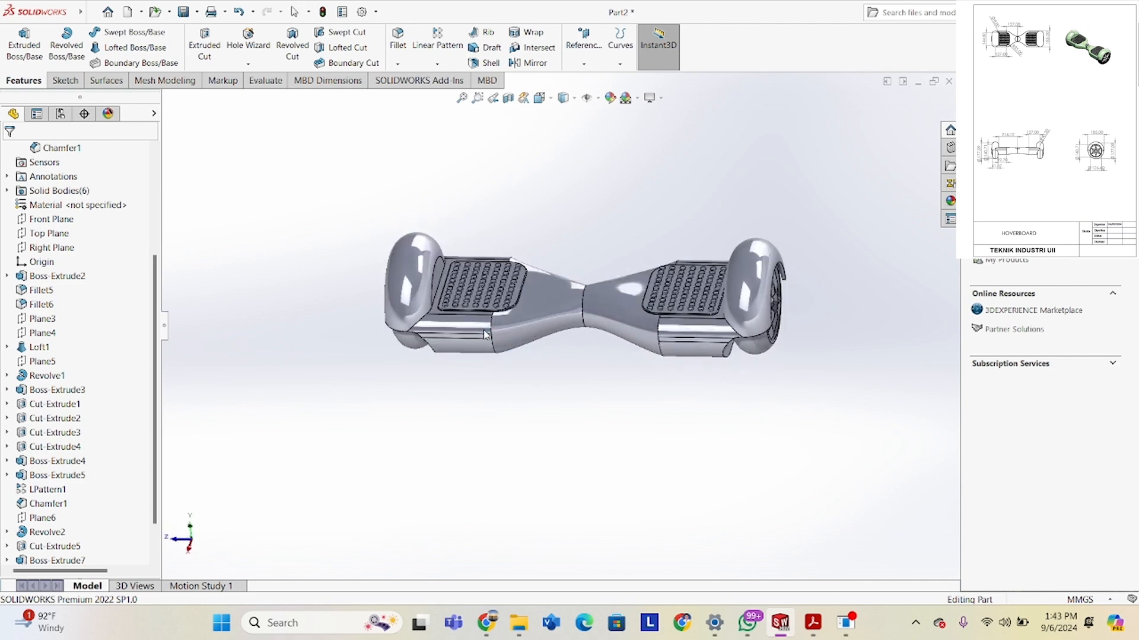
{"action": "left_click", "coordinate": [108, 114]}
{"action": "right_click", "coordinate": [40, 320]}
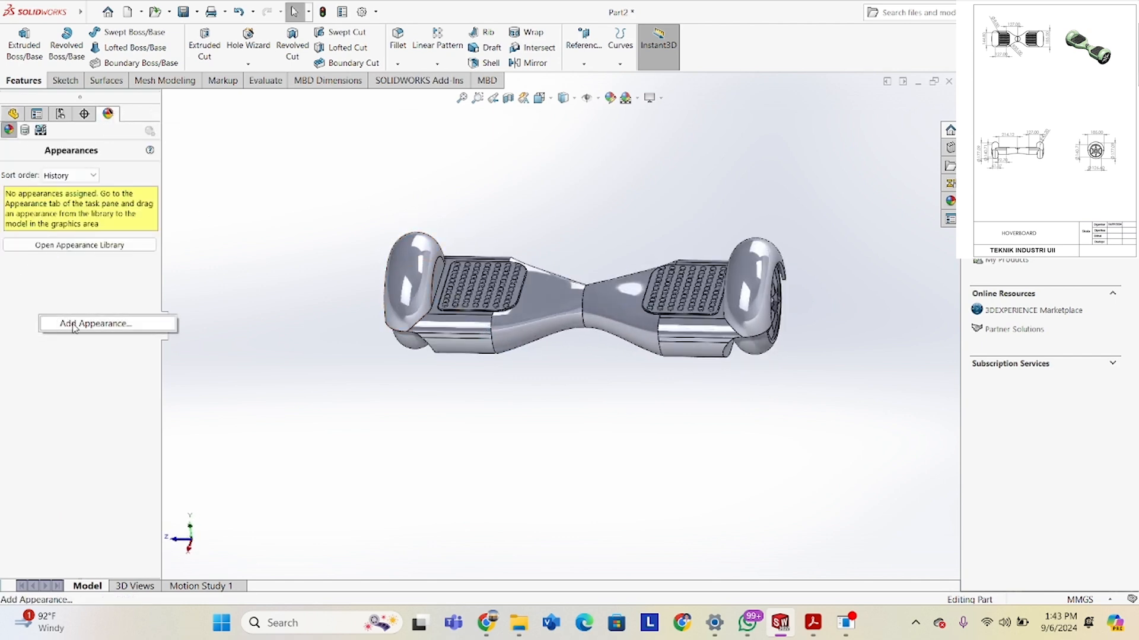
{"action": "left_click", "coordinate": [74, 328]}
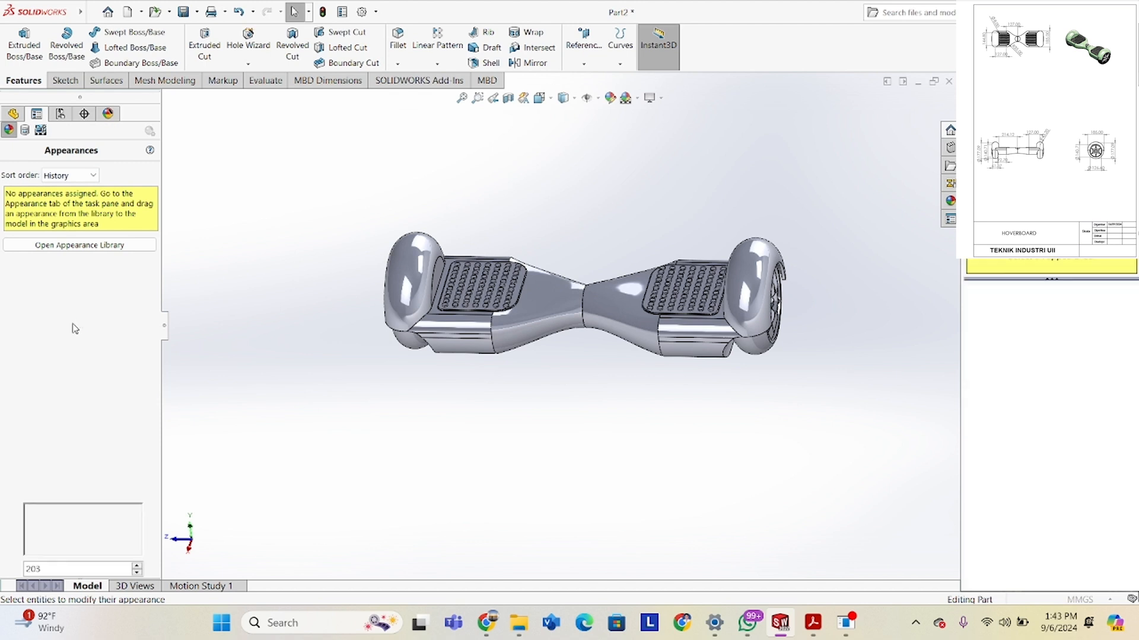
{"action": "right_click", "coordinate": [77, 246]}
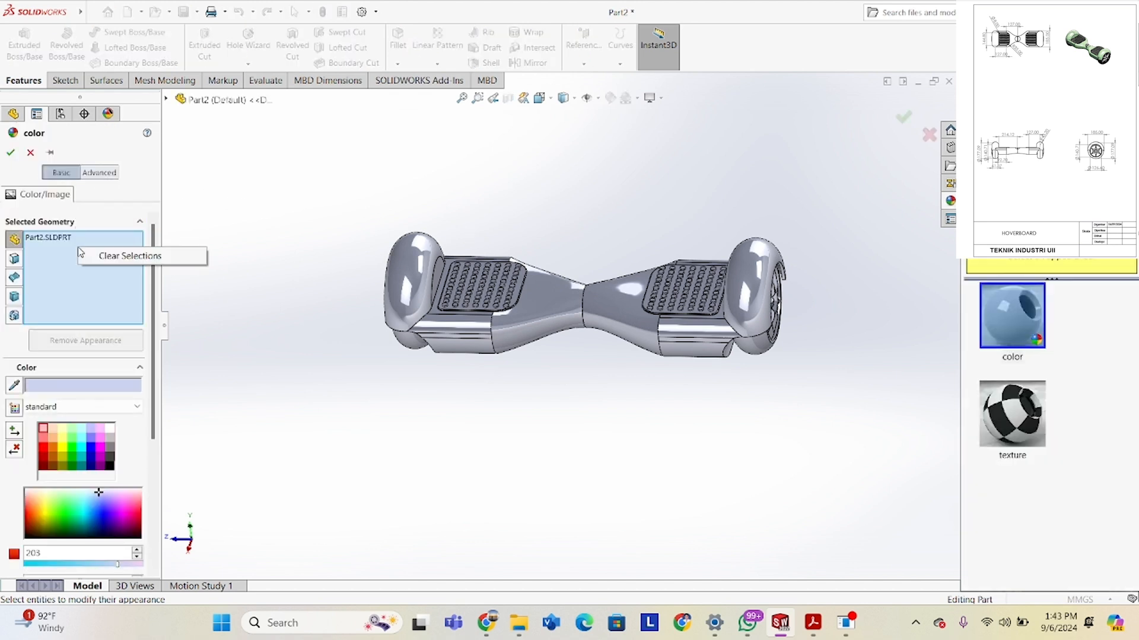
{"action": "left_click", "coordinate": [104, 256]}
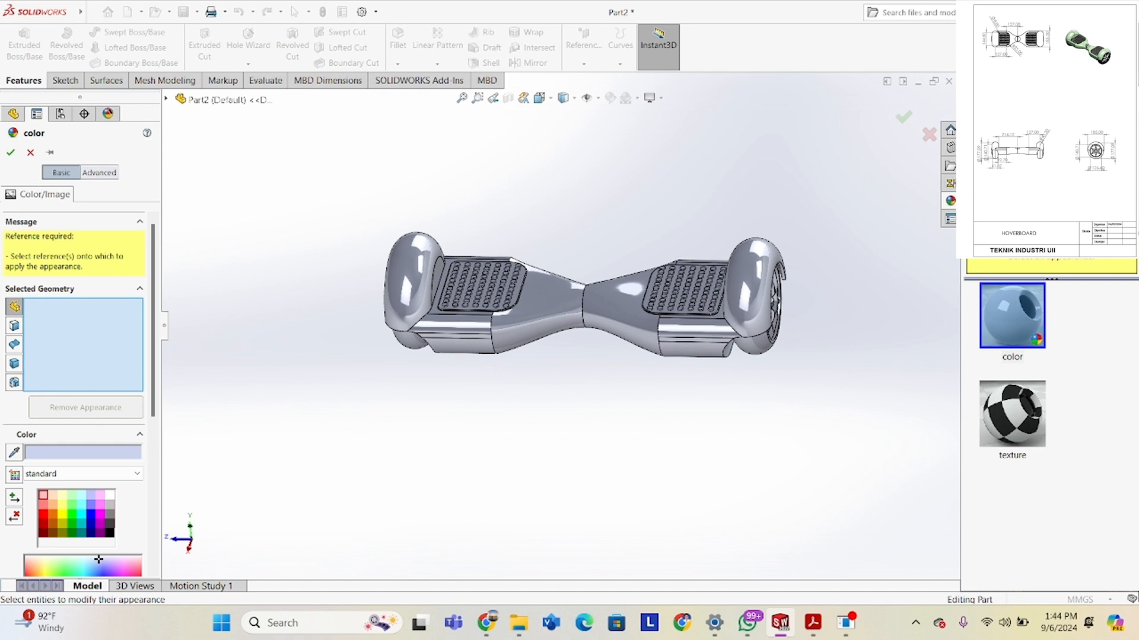
Choose the polished aluminum appearance, set its color to standard blue and limit the geometry selection to features.
{"action": "left_click", "coordinate": [1013, 171]}
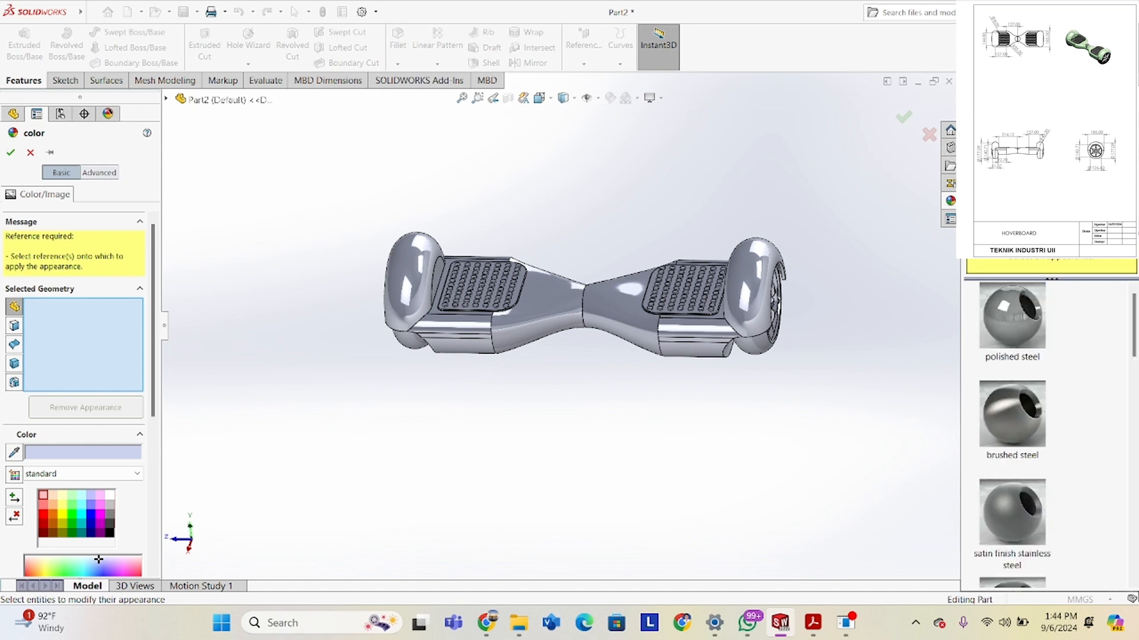
{"action": "left_click", "coordinate": [1015, 185]}
{"action": "left_click", "coordinate": [1016, 342]}
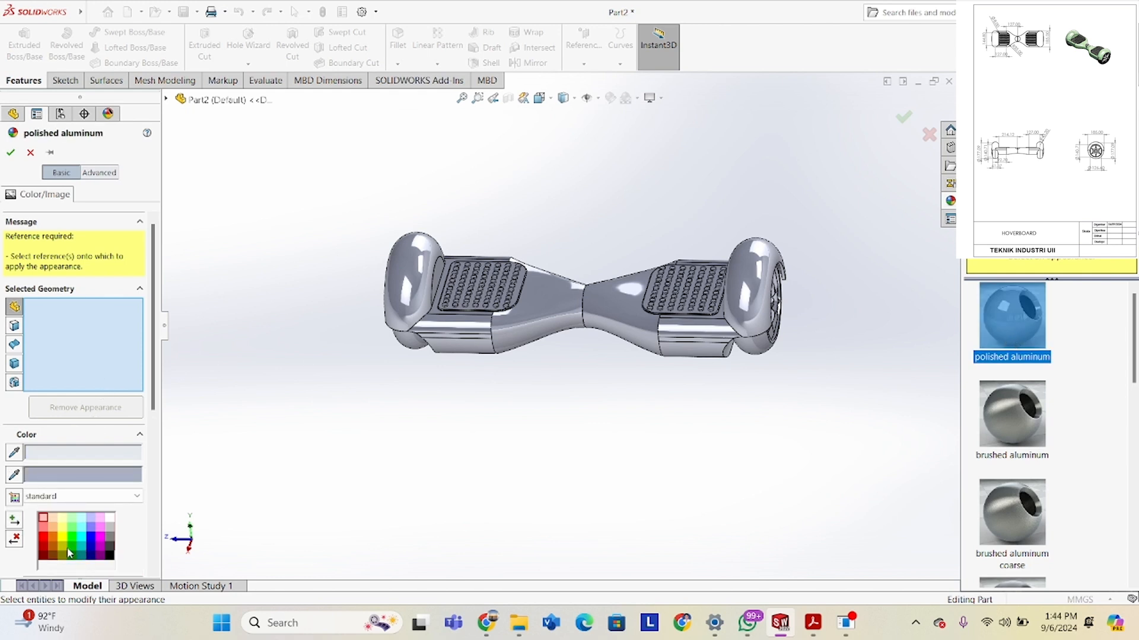
{"action": "left_click", "coordinate": [93, 536]}
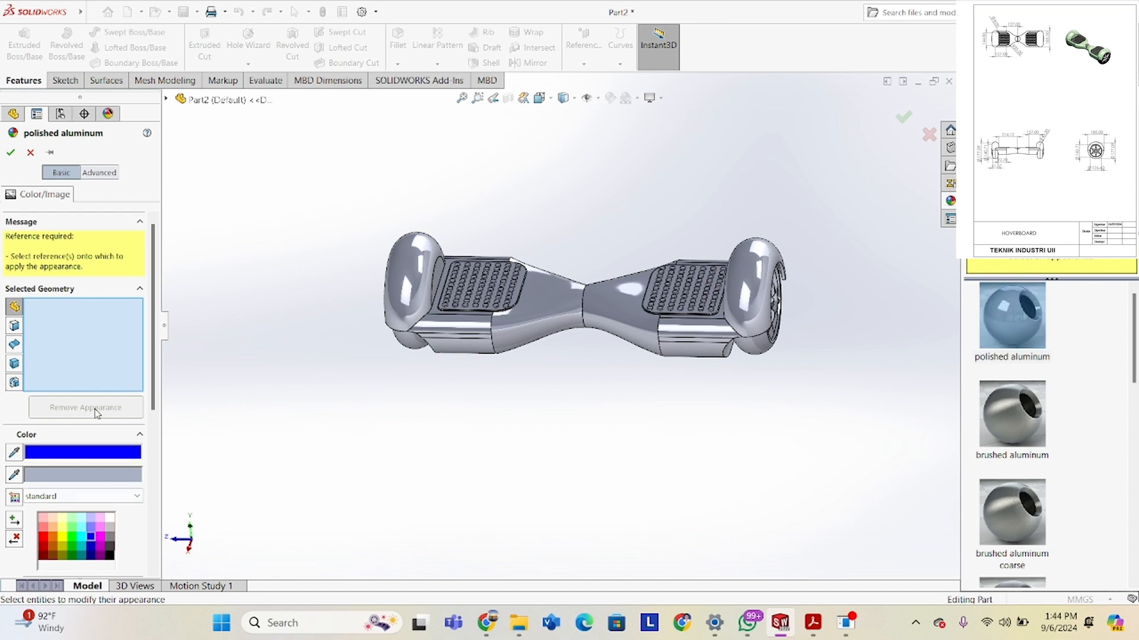
{"action": "left_click", "coordinate": [13, 383]}
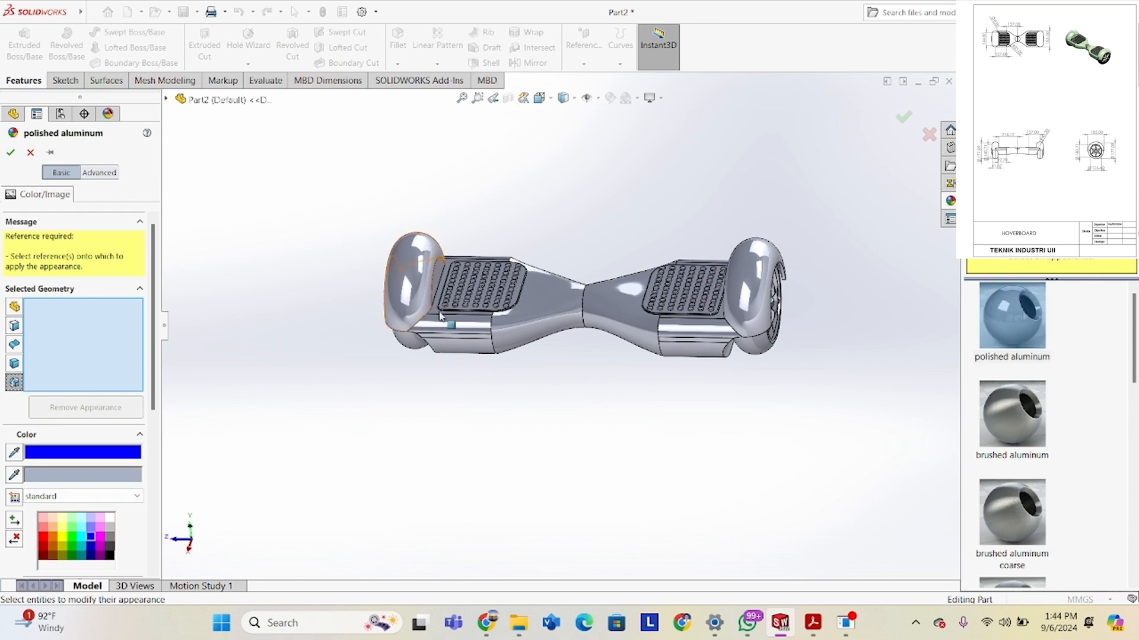
Try the blue appearance on the mirror, loft, base extrusion and two fillet features, and clear the selection.
{"action": "left_click", "coordinate": [560, 309]}
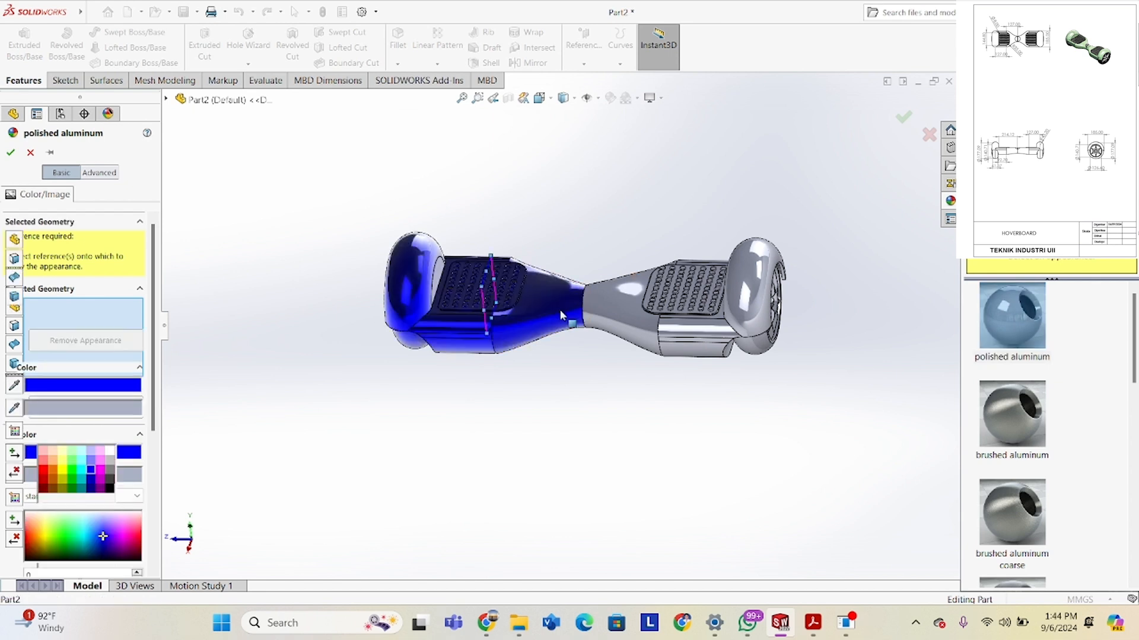
{"action": "left_click", "coordinate": [617, 309]}
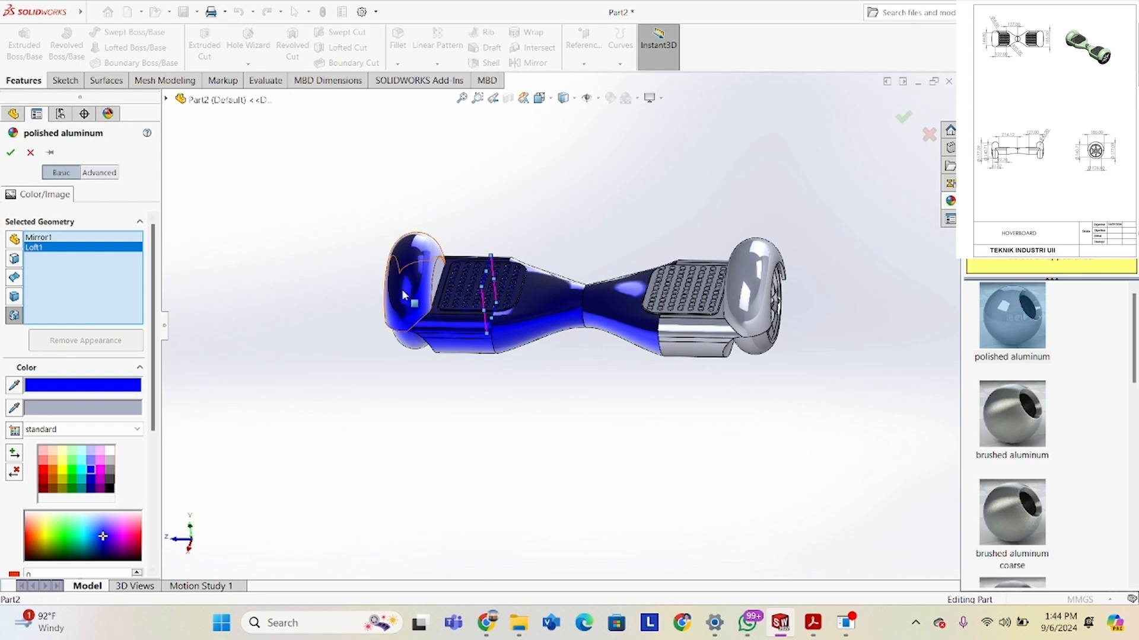
{"action": "left_click", "coordinate": [705, 339]}
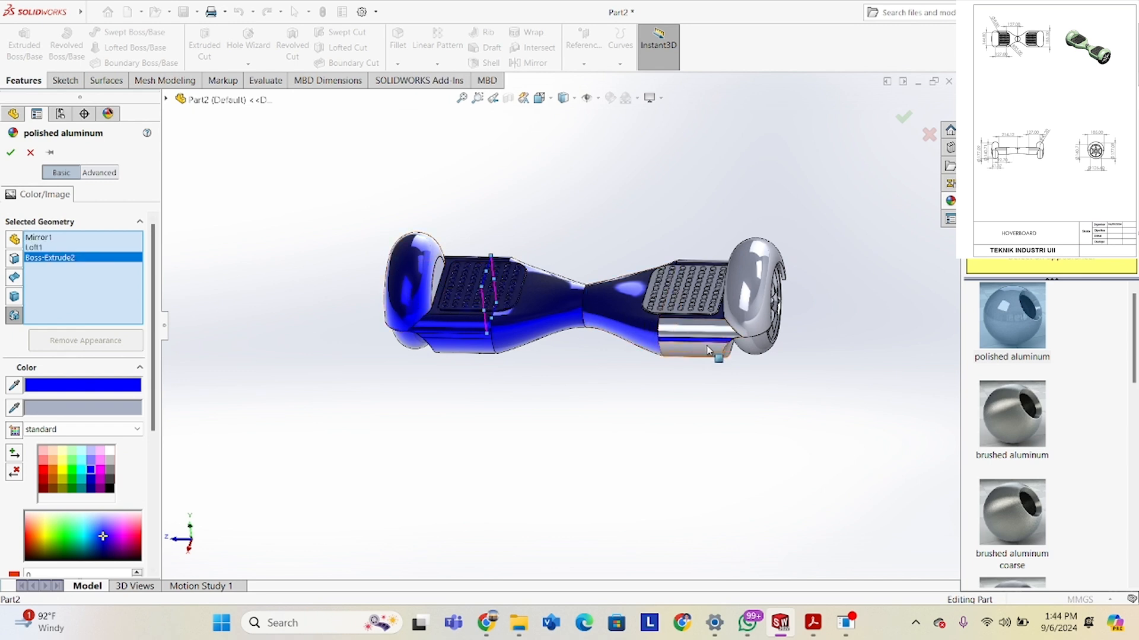
{"action": "left_click", "coordinate": [706, 341]}
{"action": "left_click", "coordinate": [704, 334]}
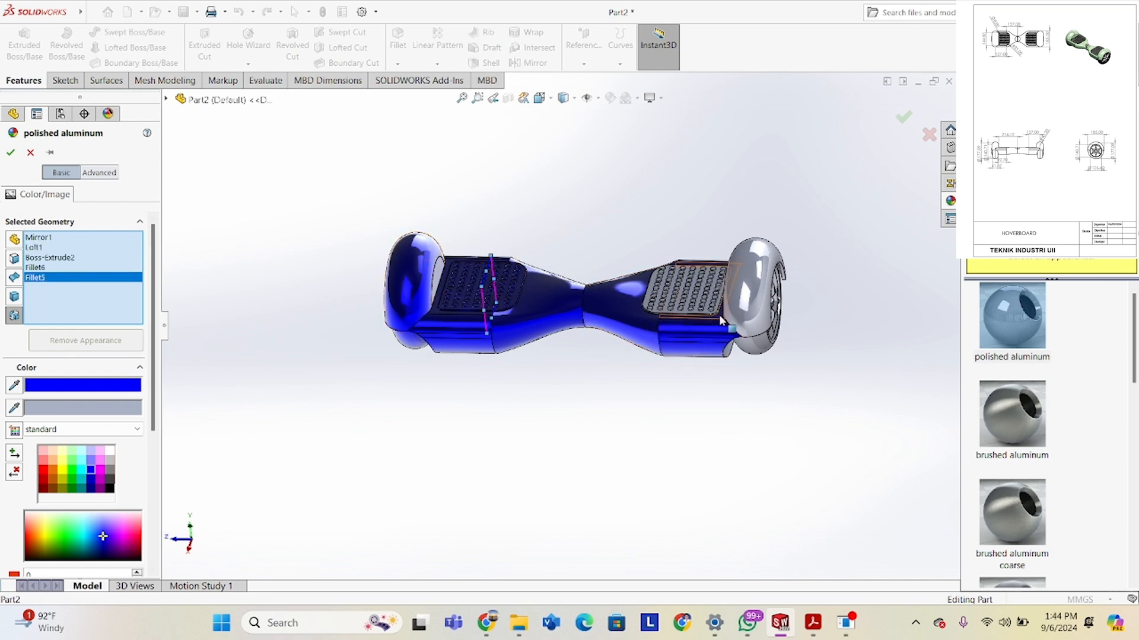
{"action": "middle_click_drag", "start_coordinate": [517, 297], "coordinate": [579, 218]}
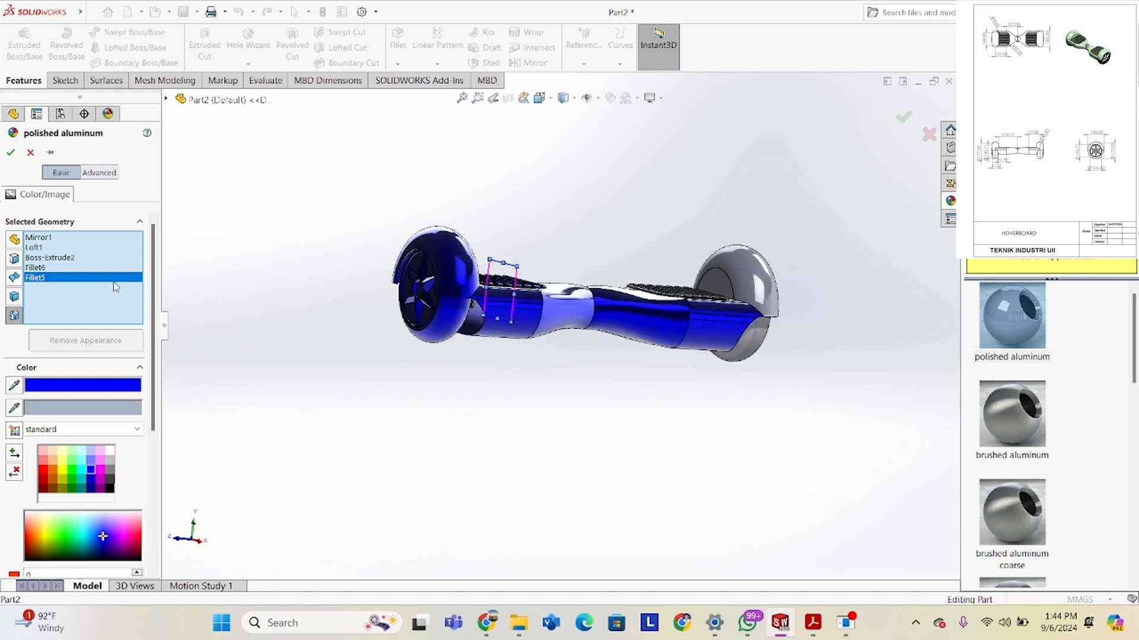
{"action": "right_click", "coordinate": [89, 277]}
{"action": "left_click", "coordinate": [138, 279]}
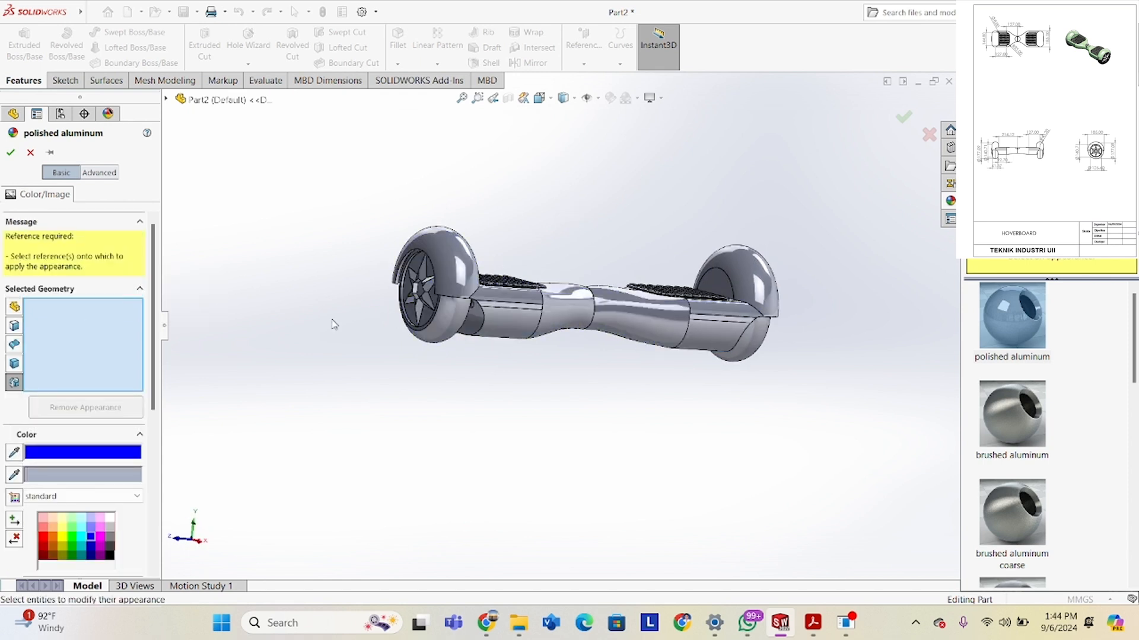
Apply the blue polished aluminum appearance to the central loft feature.
{"action": "left_click", "coordinate": [625, 329]}
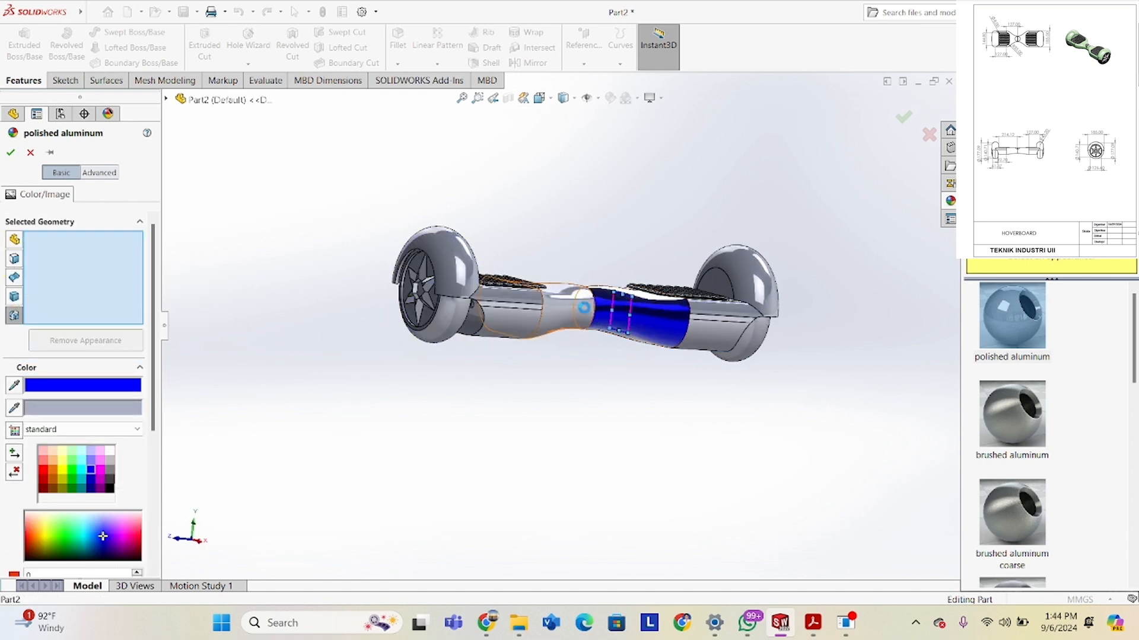
{"action": "left_click", "coordinate": [585, 313]}
{"action": "left_click", "coordinate": [443, 309]}
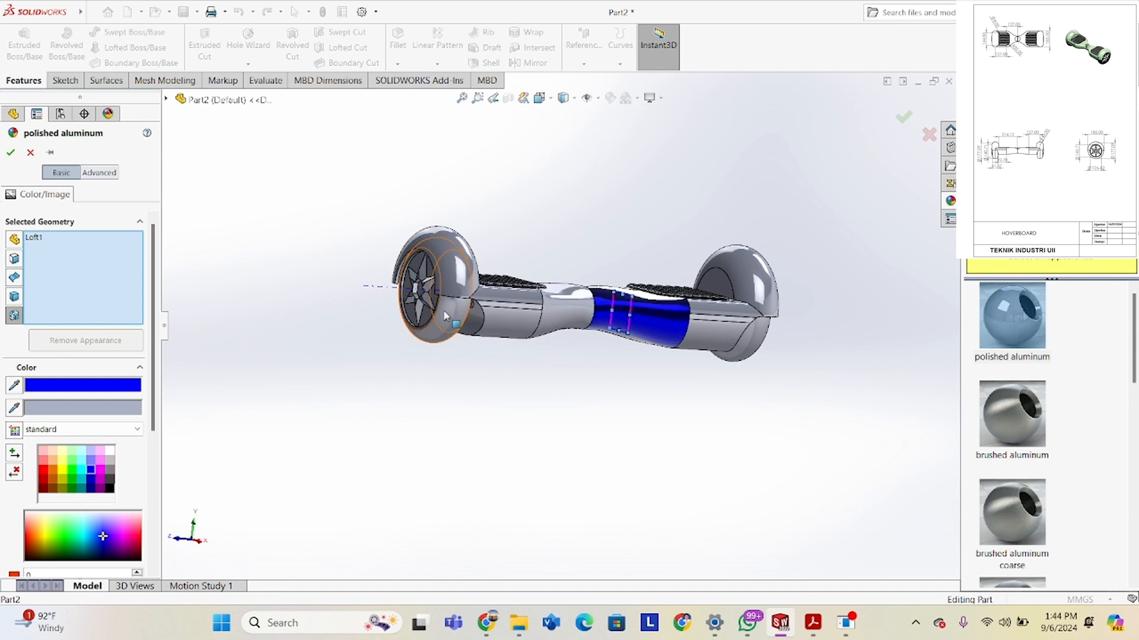
Limit the geometry selection to bodies, add both halves' main bodies to the blue polished aluminum appearance and accept it.
{"action": "left_click", "coordinate": [14, 296]}
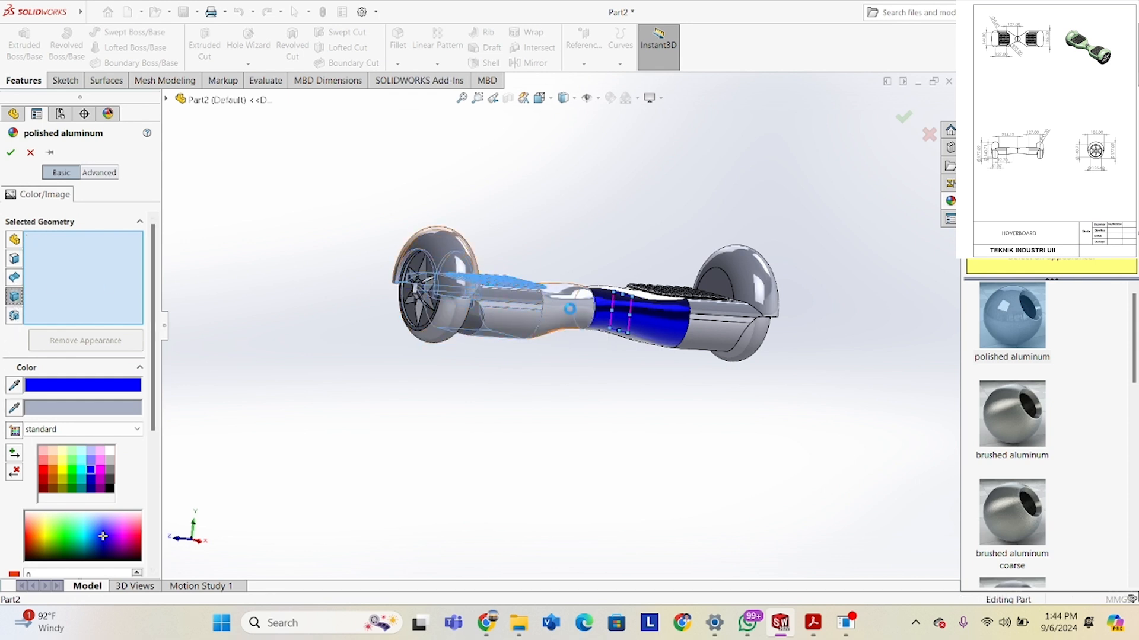
{"action": "left_click", "coordinate": [526, 311]}
{"action": "scroll", "coordinate": [526, 311], "scroll_direction": "down", "scroll_amount": 3}
{"action": "left_click", "coordinate": [839, 333]}
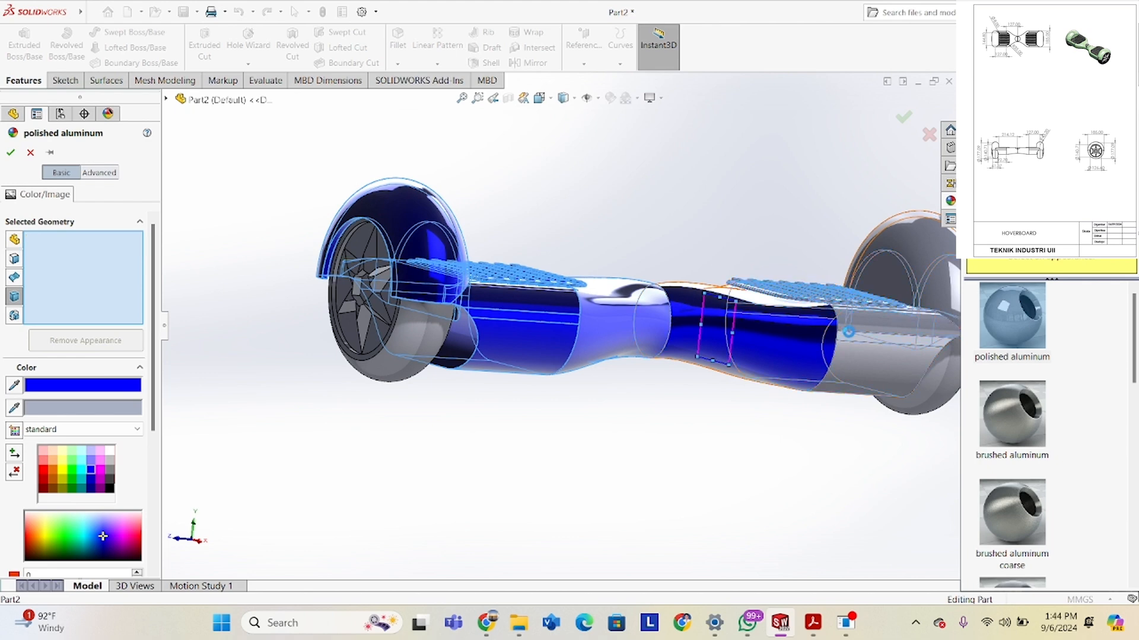
{"action": "middle_click_drag", "start_coordinate": [840, 334], "coordinate": [814, 423]}
{"action": "scroll", "coordinate": [793, 405], "scroll_direction": "up", "scroll_amount": 2}
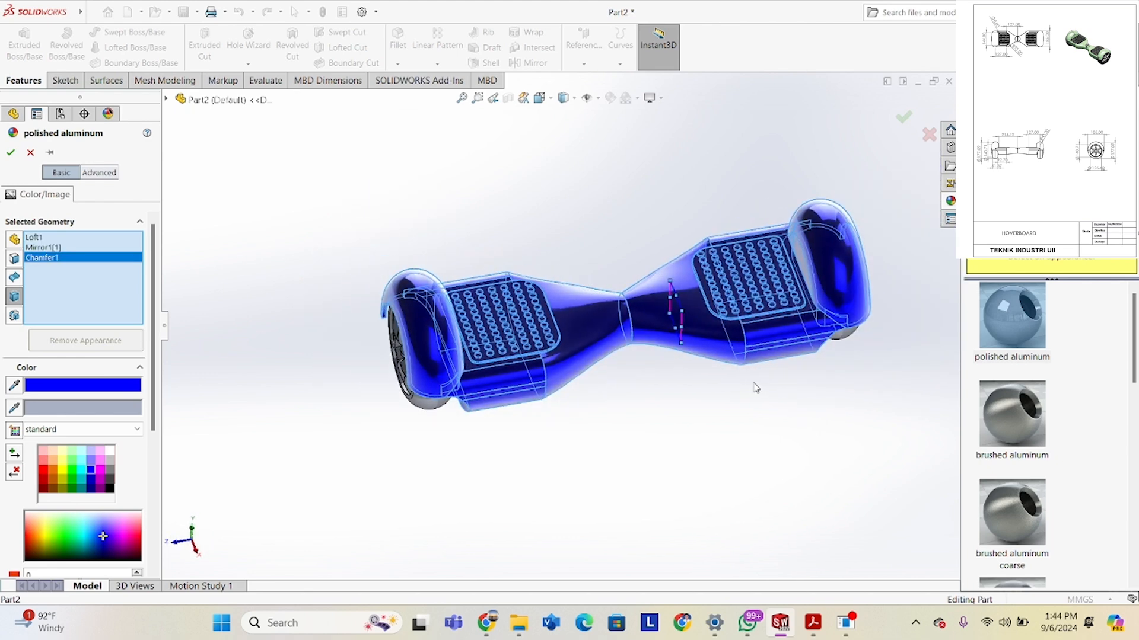
{"action": "middle_click_drag", "start_coordinate": [755, 385], "coordinate": [724, 355]}
{"action": "left_click", "coordinate": [10, 155]}
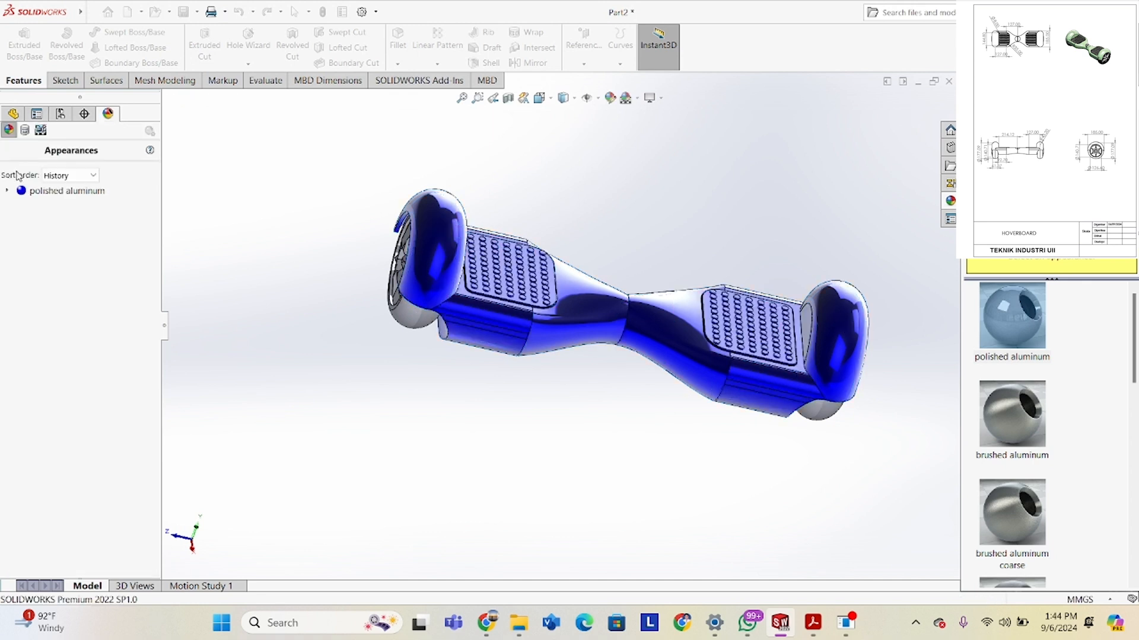
Start a new color appearance and clear the whole part from the selected geometry.
{"action": "double_click", "coordinate": [90, 296]}
{"action": "left_click", "coordinate": [17, 315]}
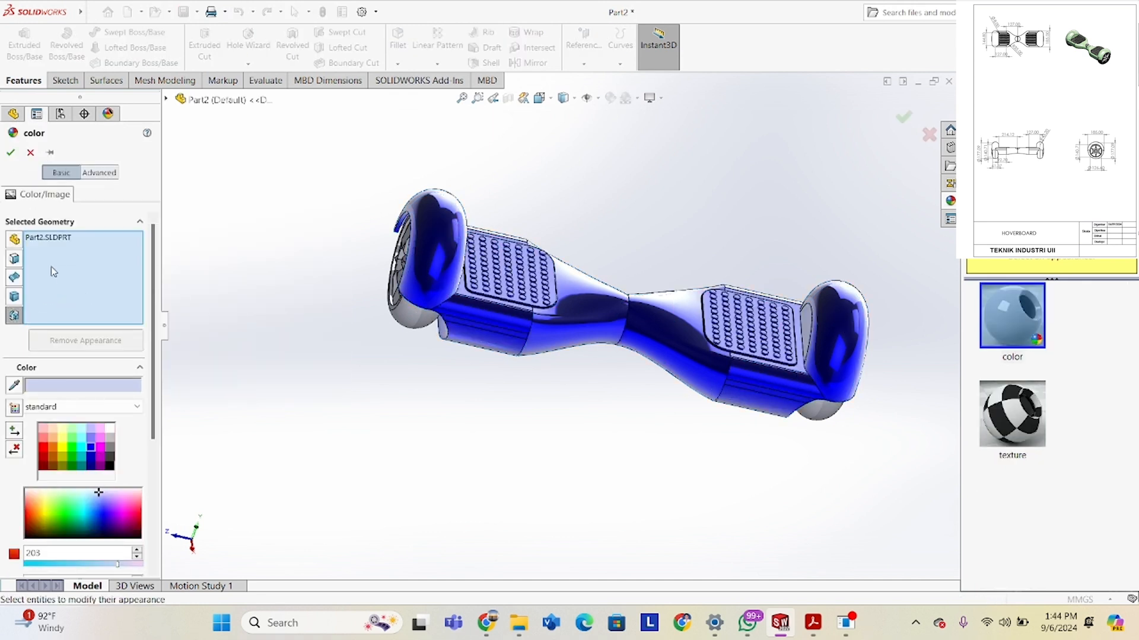
{"action": "right_click", "coordinate": [86, 270]}
{"action": "left_click", "coordinate": [116, 278]}
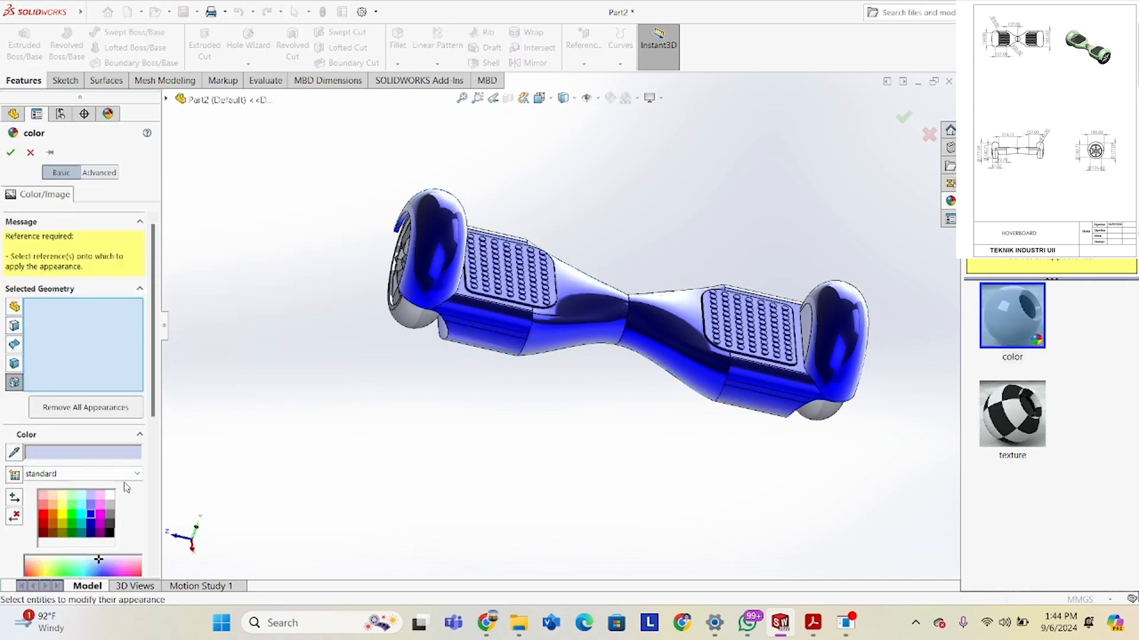
Try a standard gray color on the mirror feature and clear the selection.
{"action": "left_click", "coordinate": [111, 523]}
{"action": "left_click", "coordinate": [511, 283]}
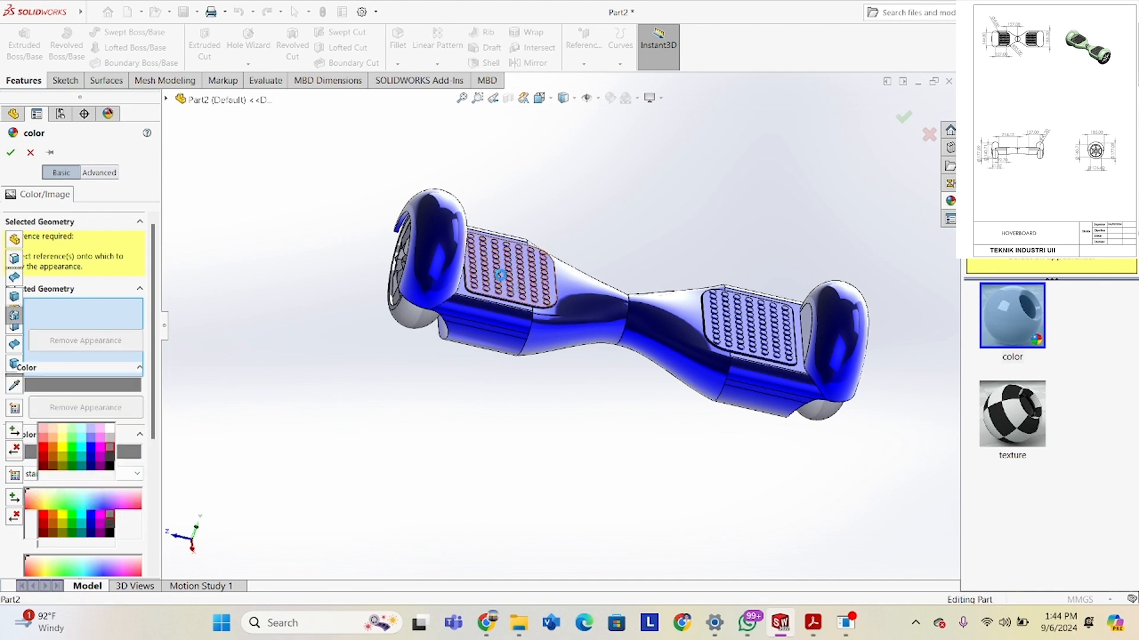
{"action": "right_click", "coordinate": [113, 258]}
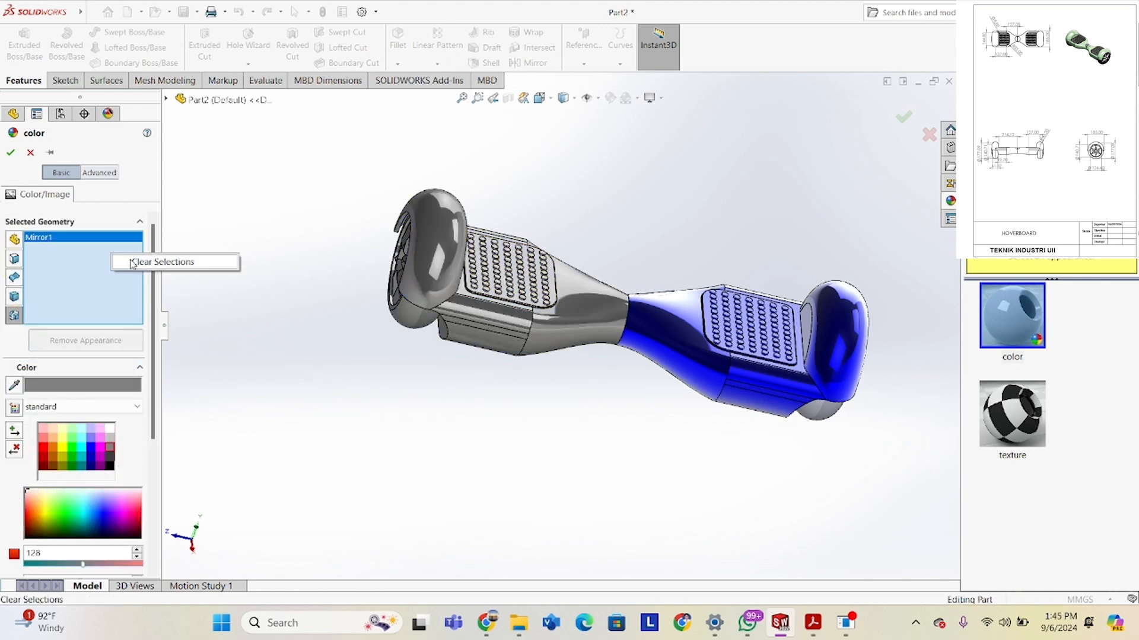
{"action": "left_click", "coordinate": [145, 263]}
Limit the geometry selection to faces, choose a lighter standard gray and apply it to the mirrored foot pad's flat face.
{"action": "left_click", "coordinate": [14, 327]}
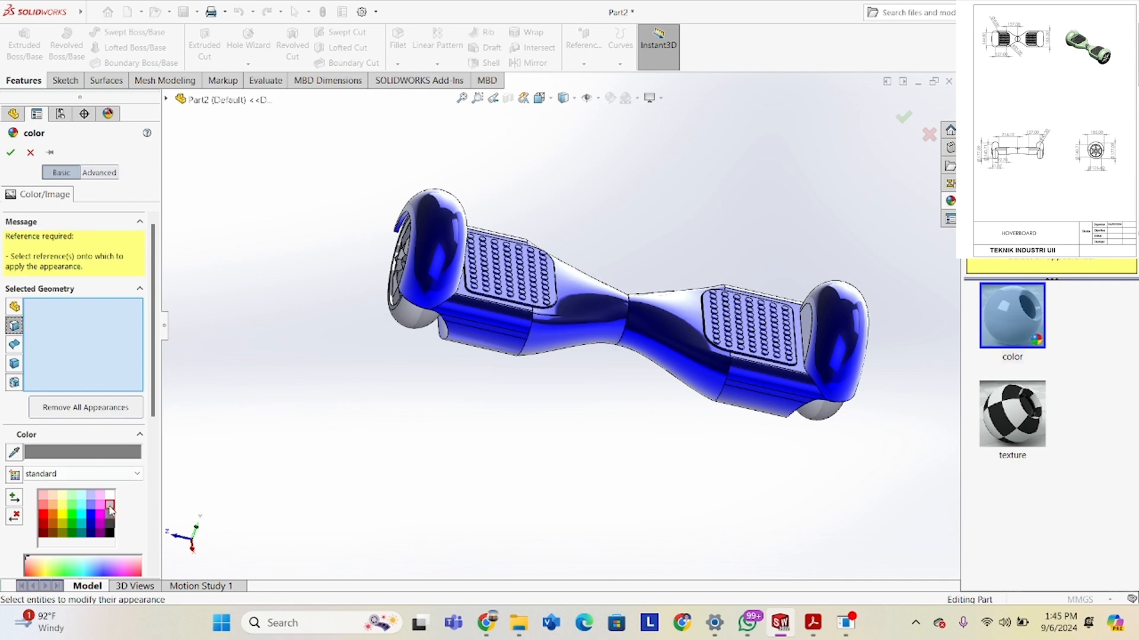
{"action": "left_click", "coordinate": [511, 285]}
{"action": "scroll", "coordinate": [511, 285], "scroll_direction": "down", "scroll_amount": 1}
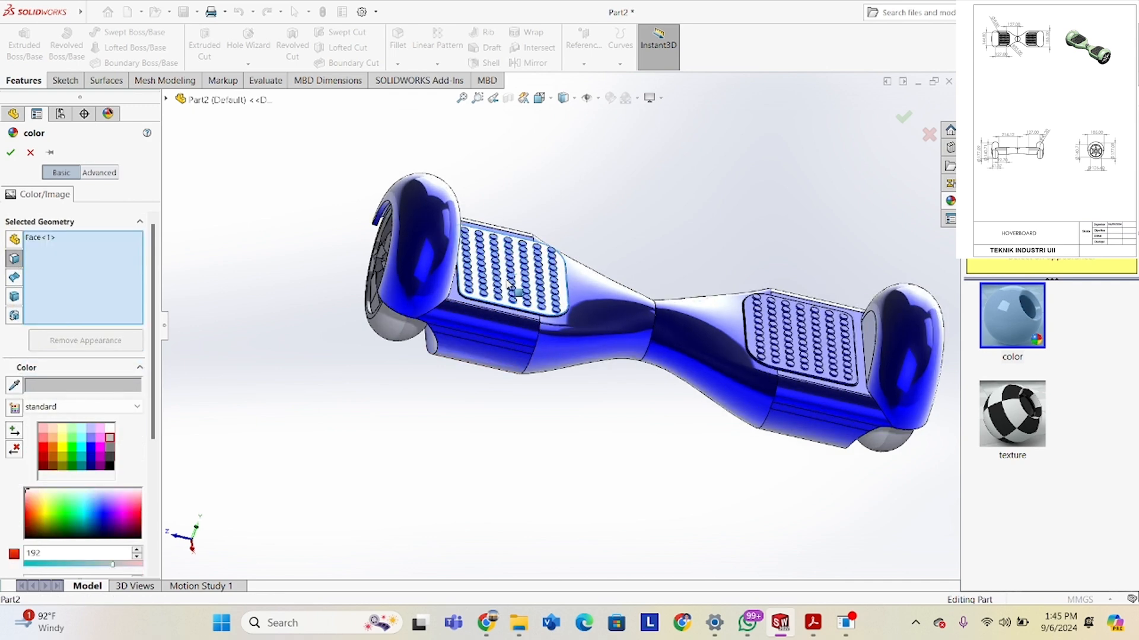
{"action": "scroll", "coordinate": [511, 285], "scroll_direction": "down", "scroll_amount": 4}
{"action": "middle_click_drag", "start_coordinate": [511, 285], "coordinate": [459, 332]}
Add the circular faces in the foot pad column nearest the wheel to the light gray selection.
{"action": "left_click", "coordinate": [458, 325]}
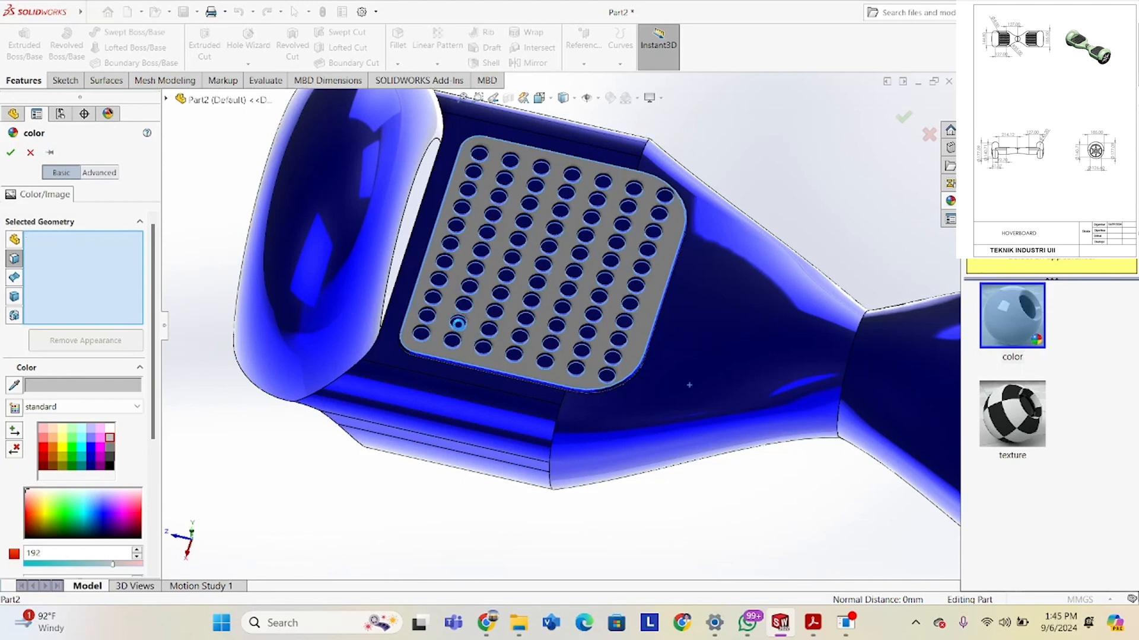
{"action": "left_click", "coordinate": [427, 316]}
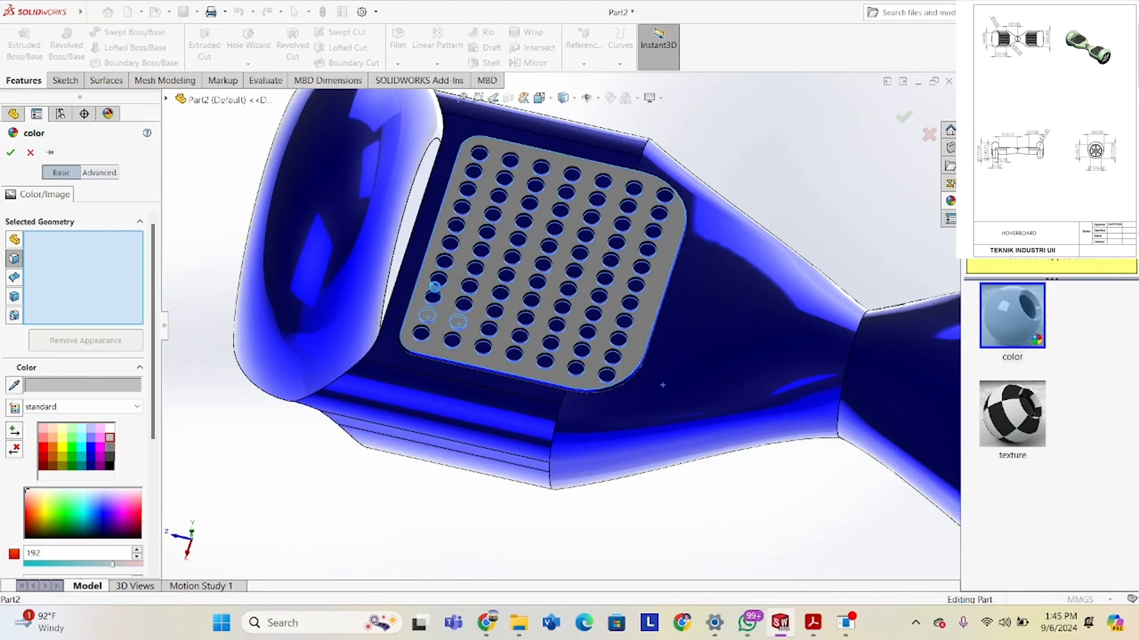
{"action": "left_click", "coordinate": [433, 296]}
{"action": "left_click", "coordinate": [438, 279]}
{"action": "left_click", "coordinate": [444, 261]}
{"action": "left_click", "coordinate": [451, 243]}
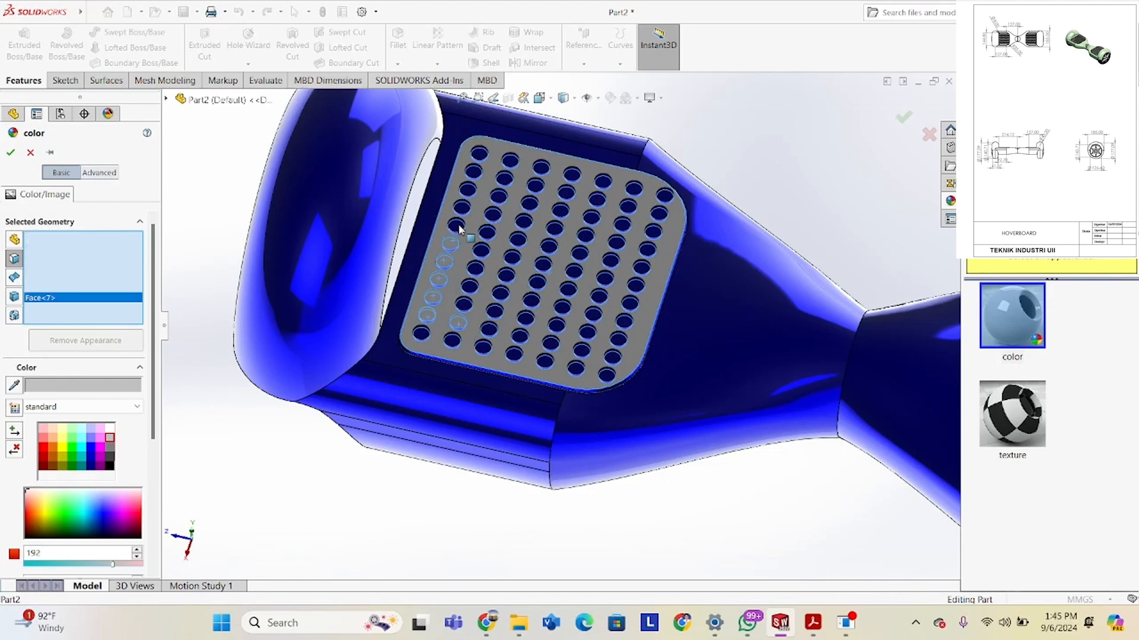
{"action": "left_click", "coordinate": [455, 226]}
{"action": "left_click", "coordinate": [462, 207]}
{"action": "left_click", "coordinate": [467, 190]}
{"action": "left_click", "coordinate": [473, 172]}
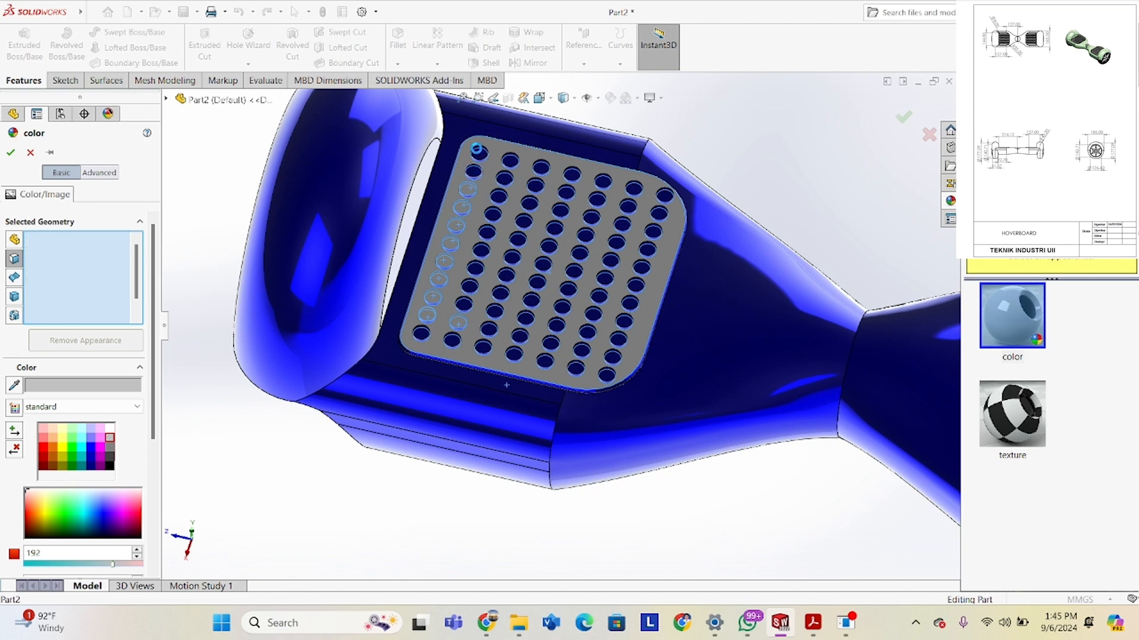
{"action": "left_click", "coordinate": [479, 155]}
Add groups of circular faces from the foot pad's middle columns to the gray selection, keeping the pad's flat face included.
{"action": "left_click", "coordinate": [502, 159]}
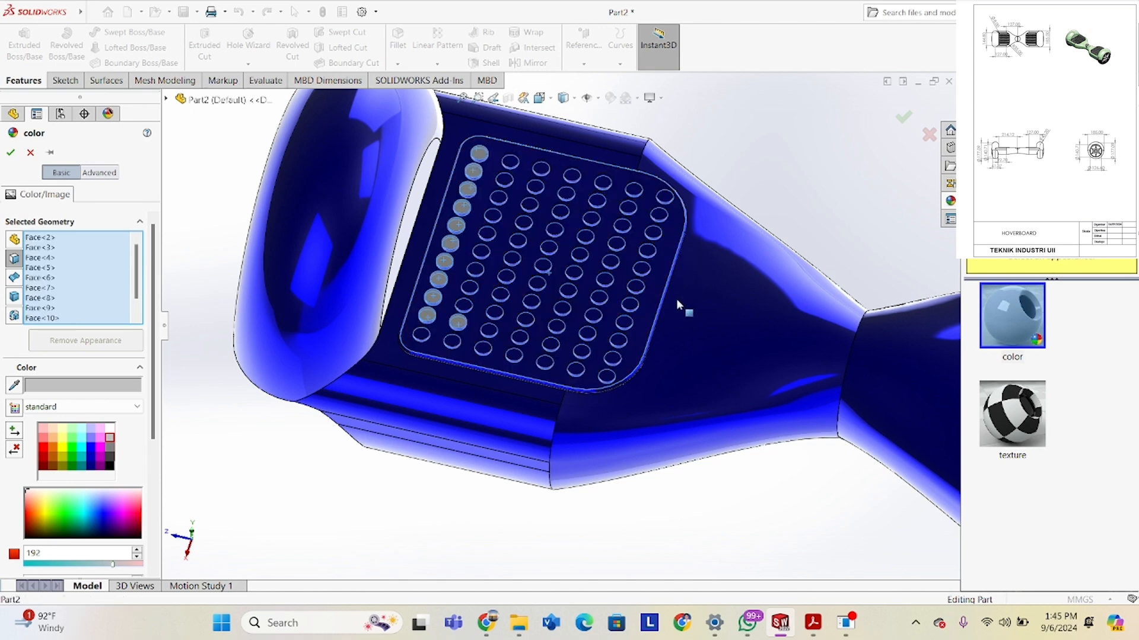
{"action": "left_click_drag", "start_coordinate": [537, 179], "coordinate": [634, 363]}
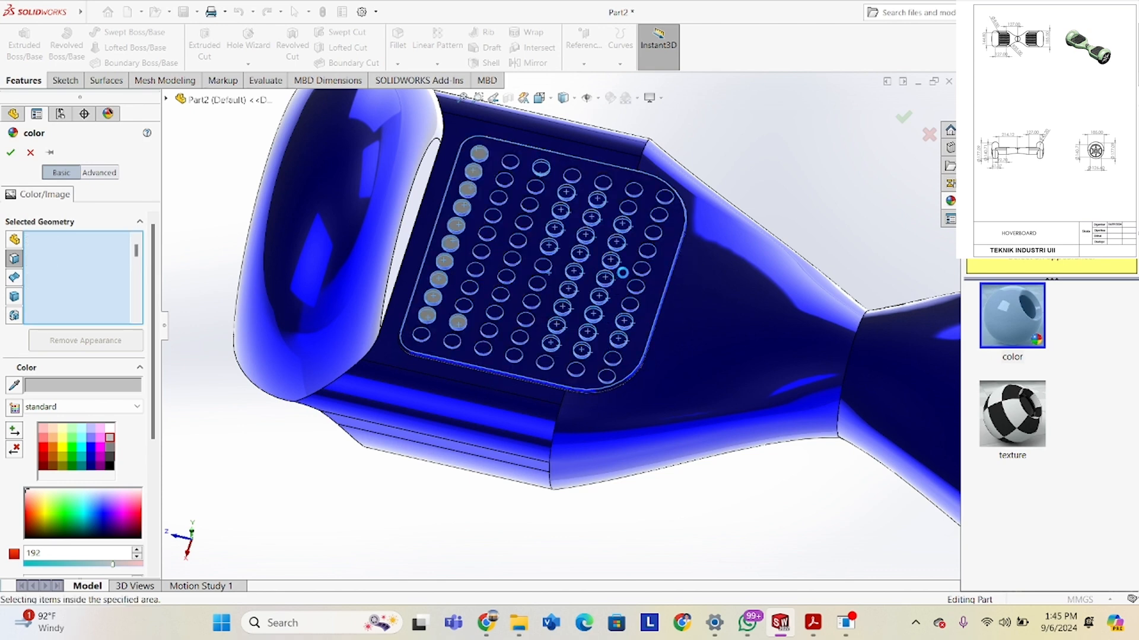
{"action": "middle_click_drag", "start_coordinate": [576, 292], "coordinate": [478, 381]}
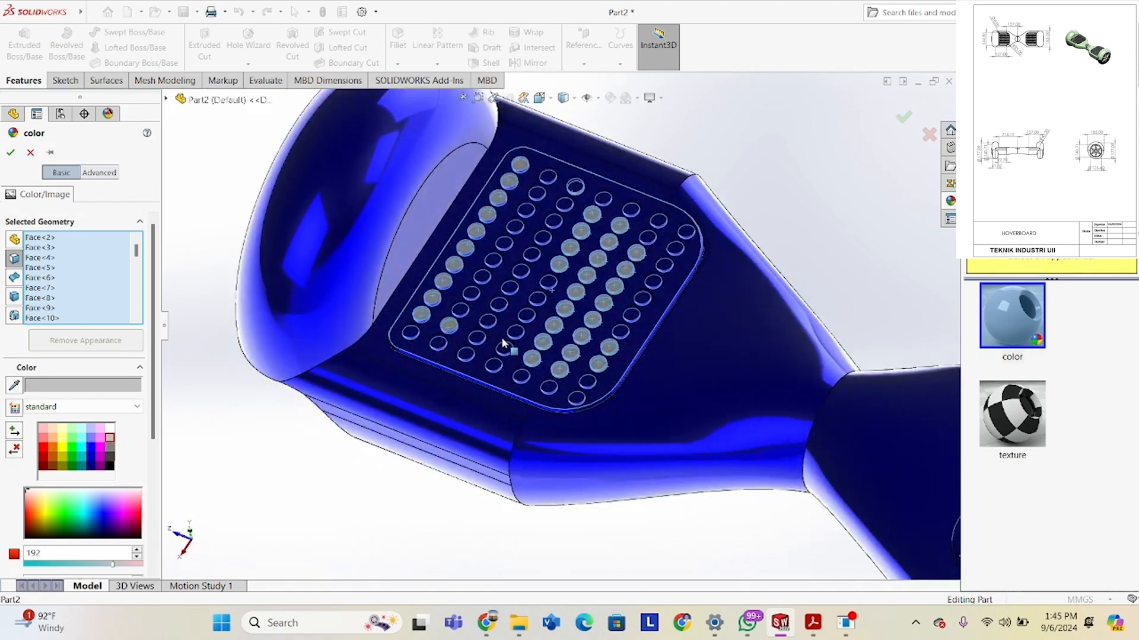
{"action": "left_click", "coordinate": [550, 287]}
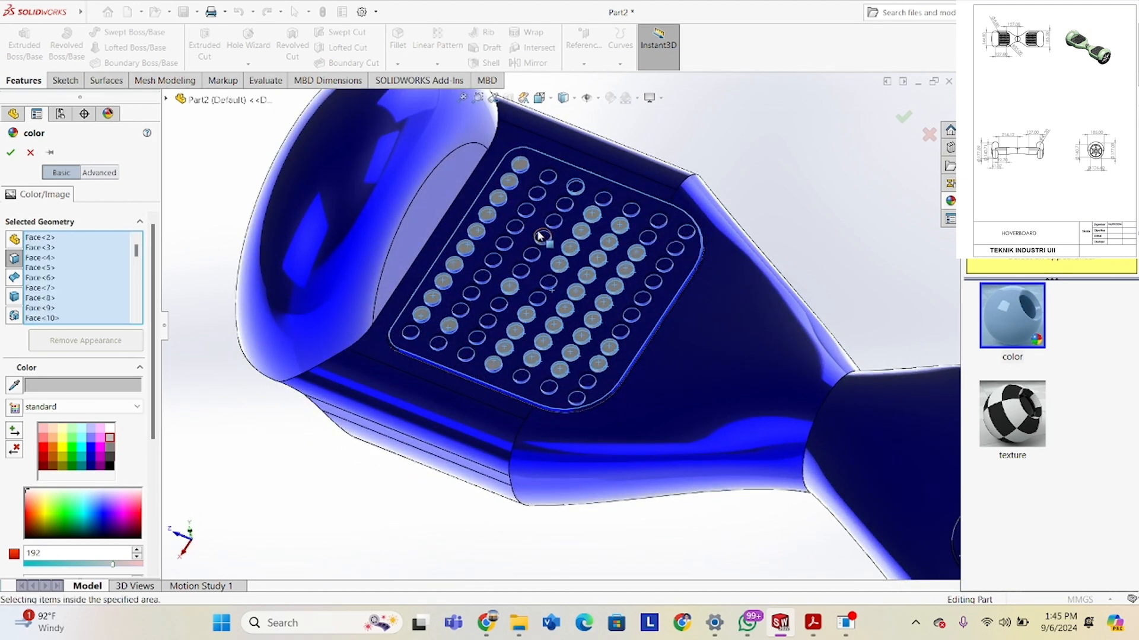
{"action": "middle_click_drag", "start_coordinate": [500, 209], "coordinate": [515, 212]}
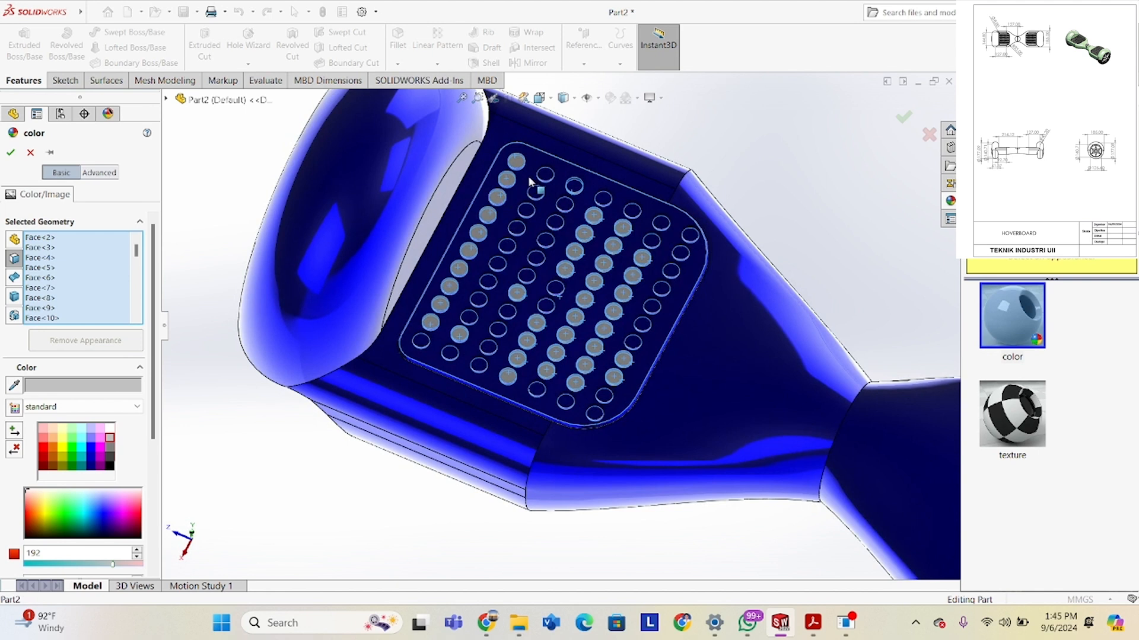
{"action": "left_click", "coordinate": [600, 425]}
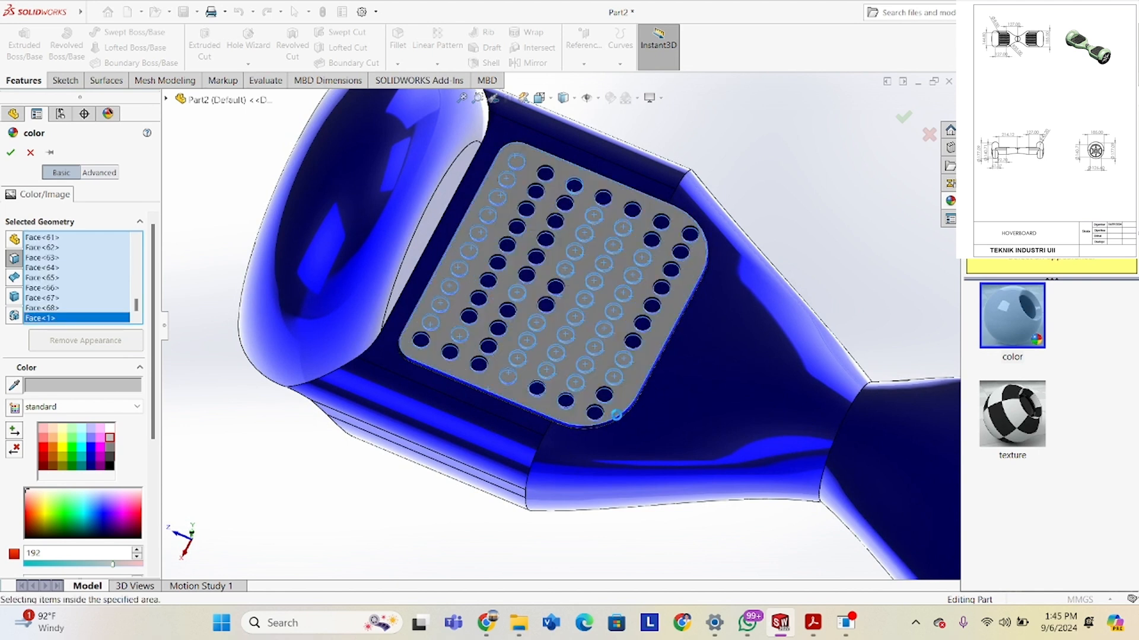
Add the circular faces along the foot pad's edge nearest the hoverboard's center and its adjoining end row to the gray selection.
{"action": "left_click", "coordinate": [633, 342]}
{"action": "left_click", "coordinate": [642, 323]}
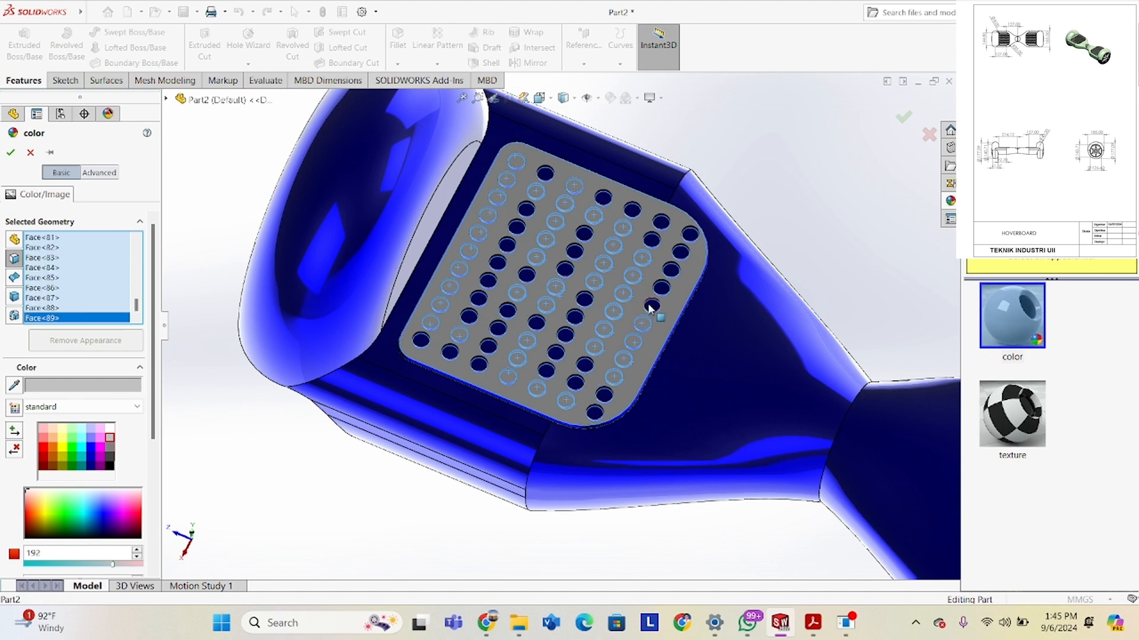
{"action": "left_click", "coordinate": [652, 306]}
{"action": "left_click", "coordinate": [661, 288]}
{"action": "left_click", "coordinate": [671, 270]}
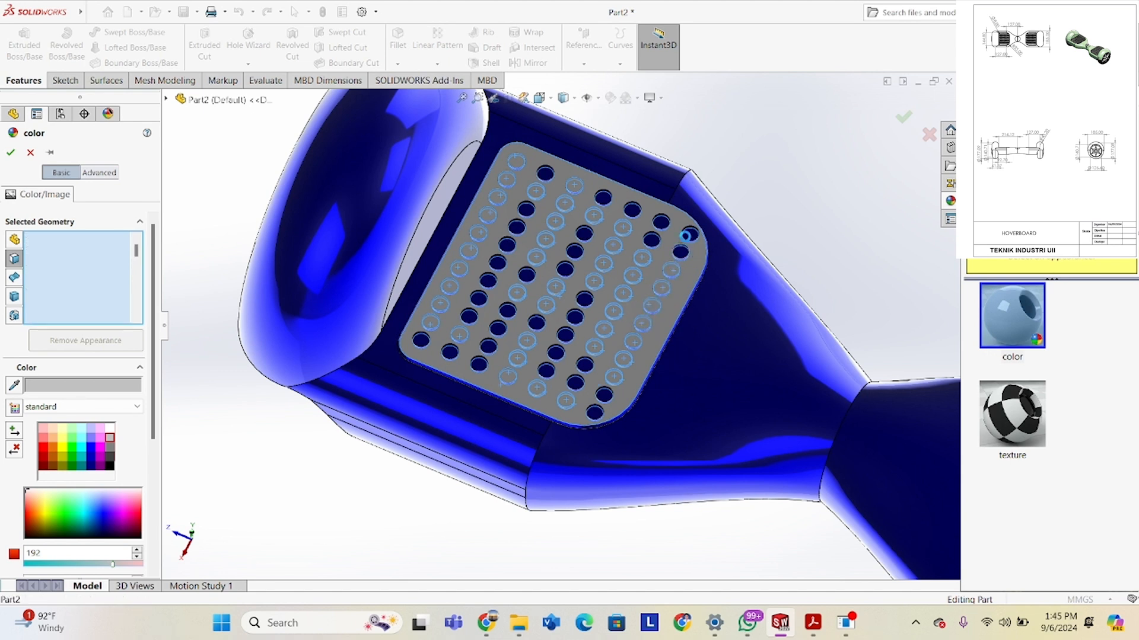
{"action": "left_click", "coordinate": [680, 252]}
{"action": "left_click", "coordinate": [690, 234]}
{"action": "left_click", "coordinate": [660, 222]}
{"action": "left_click", "coordinate": [633, 210]}
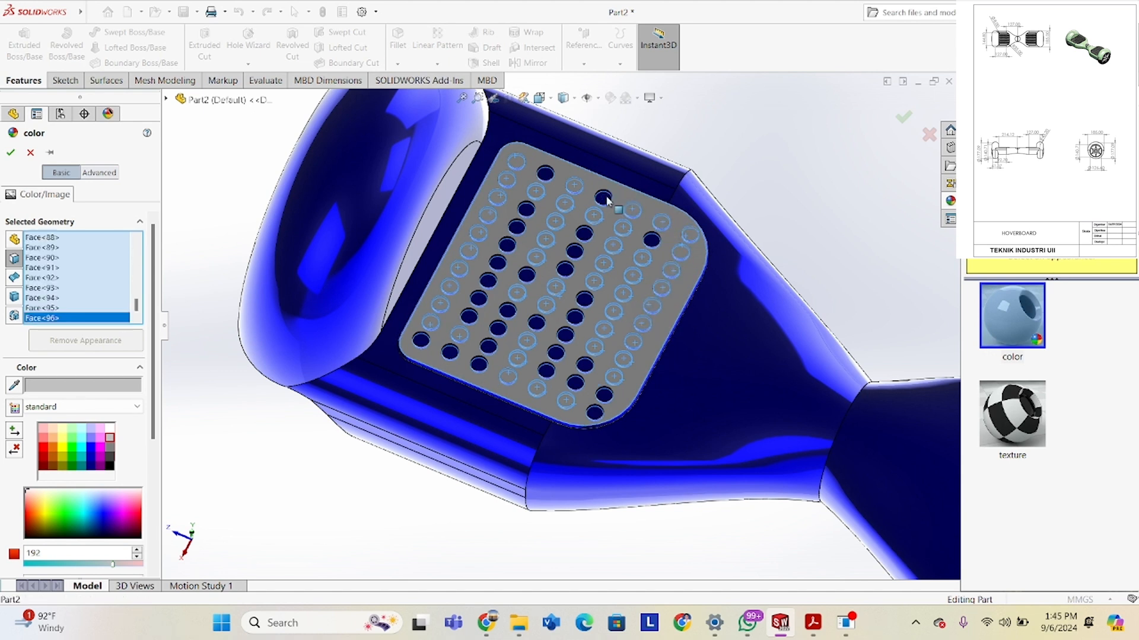
{"action": "left_click", "coordinate": [604, 197]}
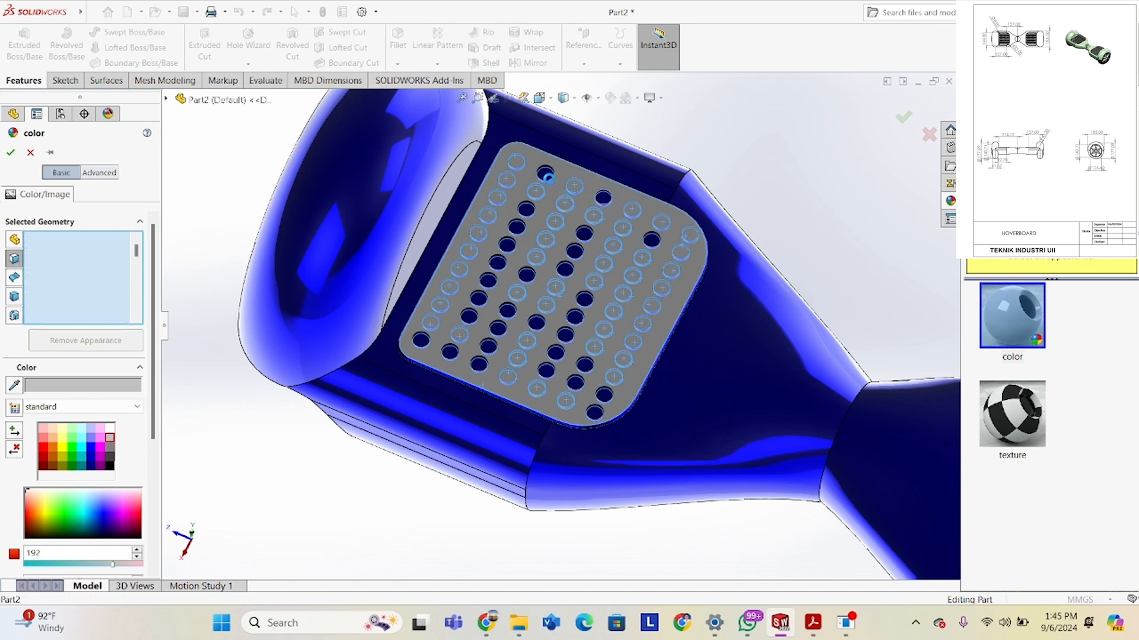
Add the missing circular faces in the foot pad columns closest to the wheel and at their corner to the gray selection.
{"action": "left_click", "coordinate": [507, 245]}
{"action": "left_click", "coordinate": [497, 264]}
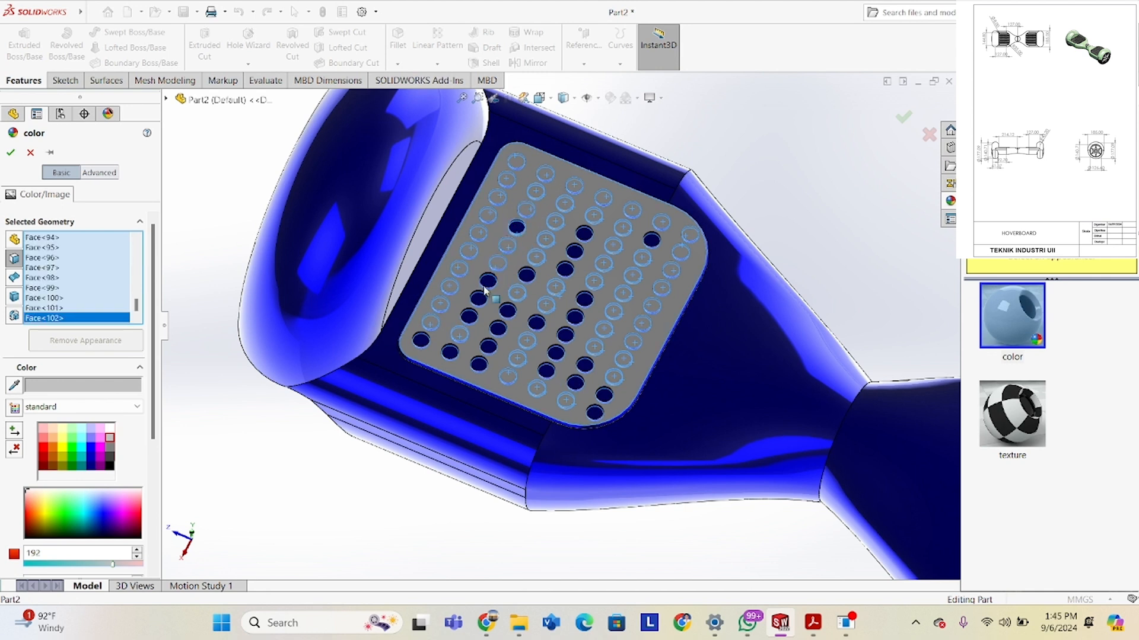
{"action": "left_click", "coordinate": [488, 280]}
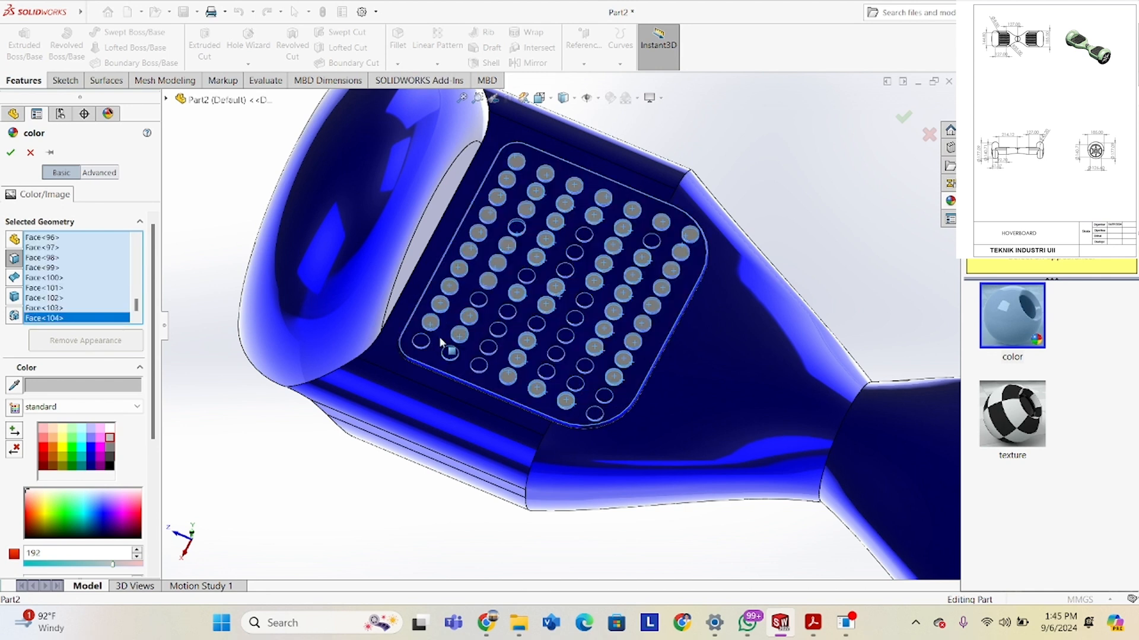
{"action": "left_click", "coordinate": [421, 340]}
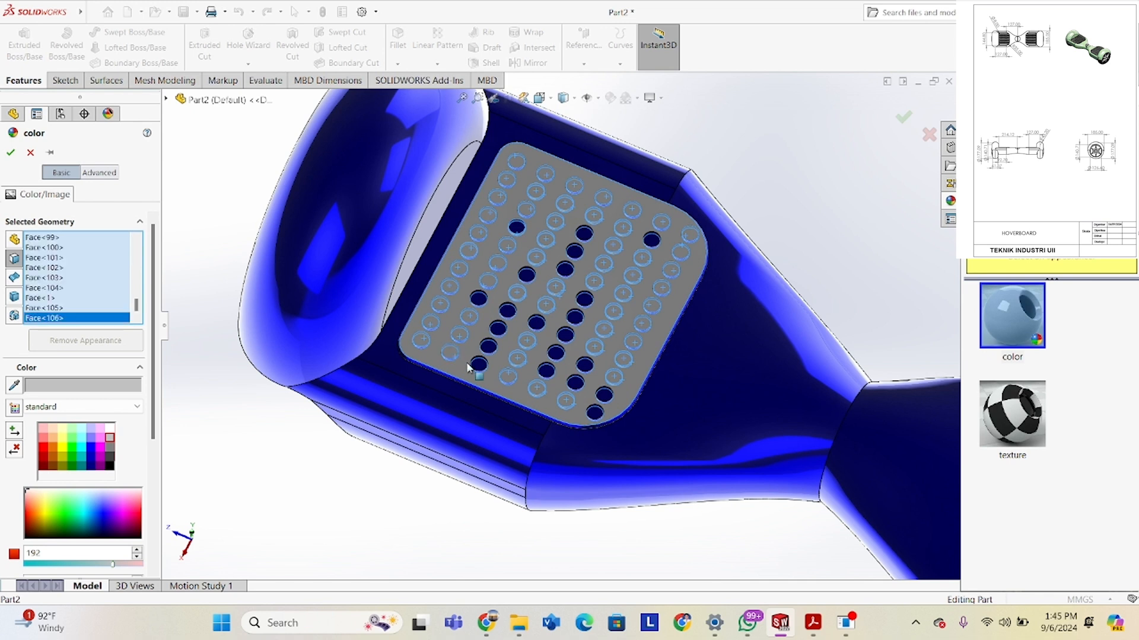
{"action": "left_click", "coordinate": [498, 325]}
{"action": "left_click", "coordinate": [507, 311]}
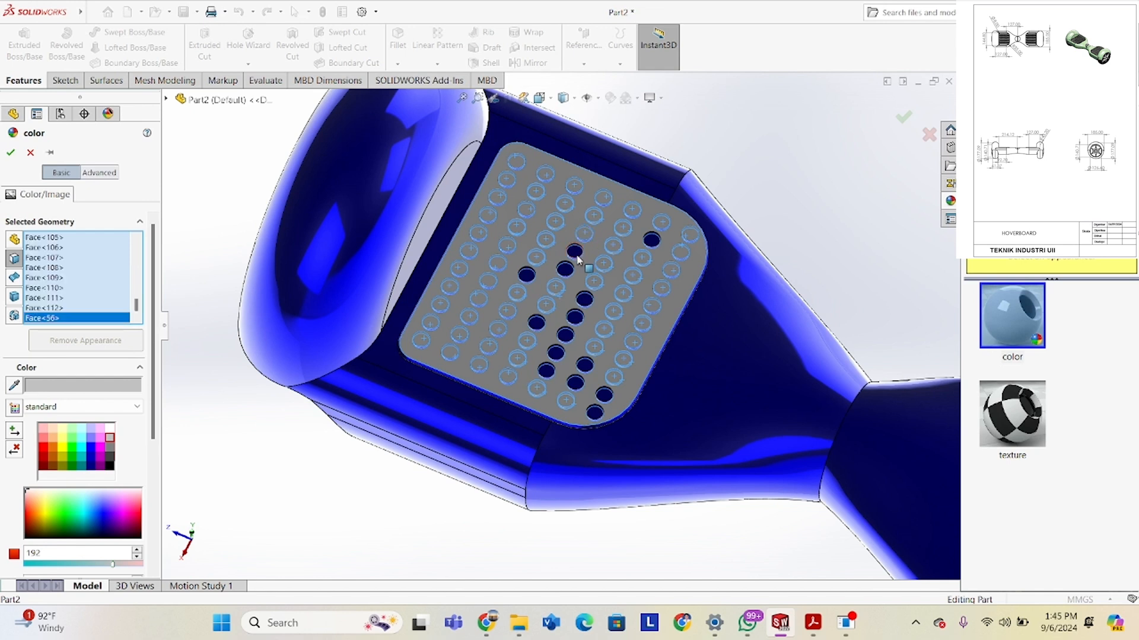
Add the missing circular faces in the foot pad's interior columns to the gray selection.
{"action": "left_click", "coordinate": [574, 252]}
{"action": "left_click", "coordinate": [565, 270]}
{"action": "left_click", "coordinate": [525, 275]}
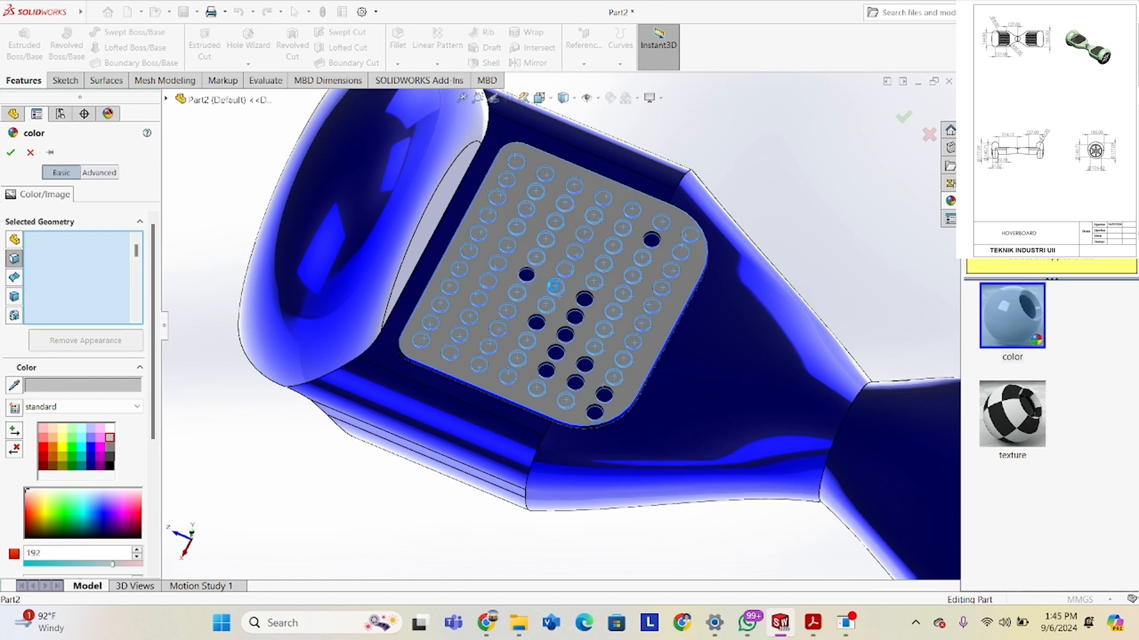
{"action": "left_click", "coordinate": [584, 298]}
{"action": "left_click", "coordinate": [574, 317]}
{"action": "left_click", "coordinate": [565, 335]}
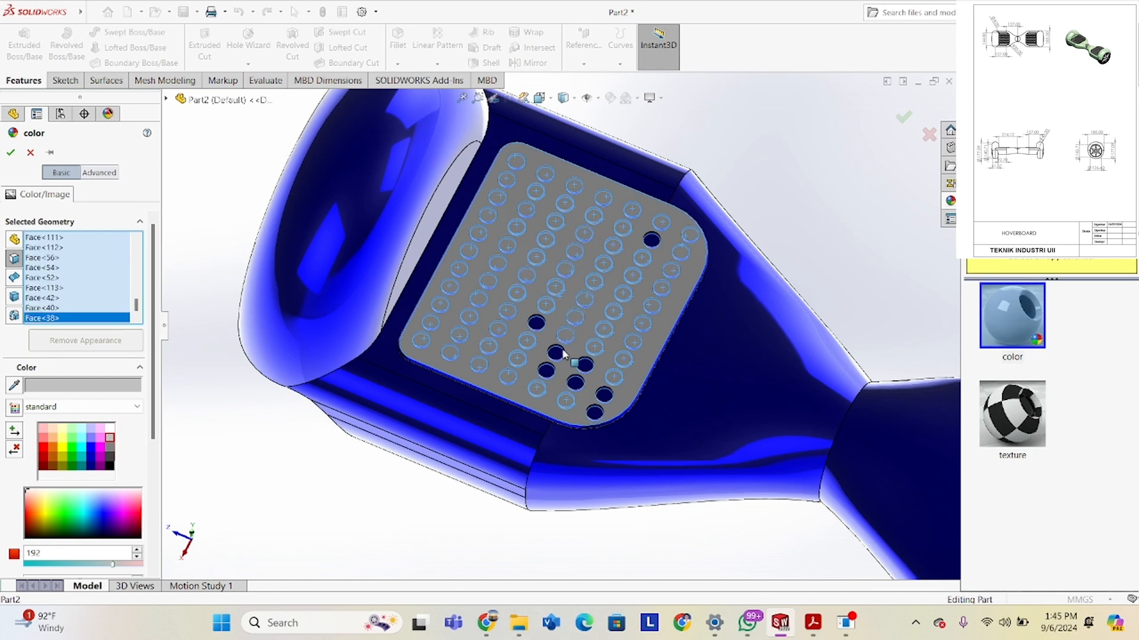
{"action": "left_click", "coordinate": [556, 353]}
{"action": "left_click", "coordinate": [547, 371]}
{"action": "left_click", "coordinate": [536, 323]}
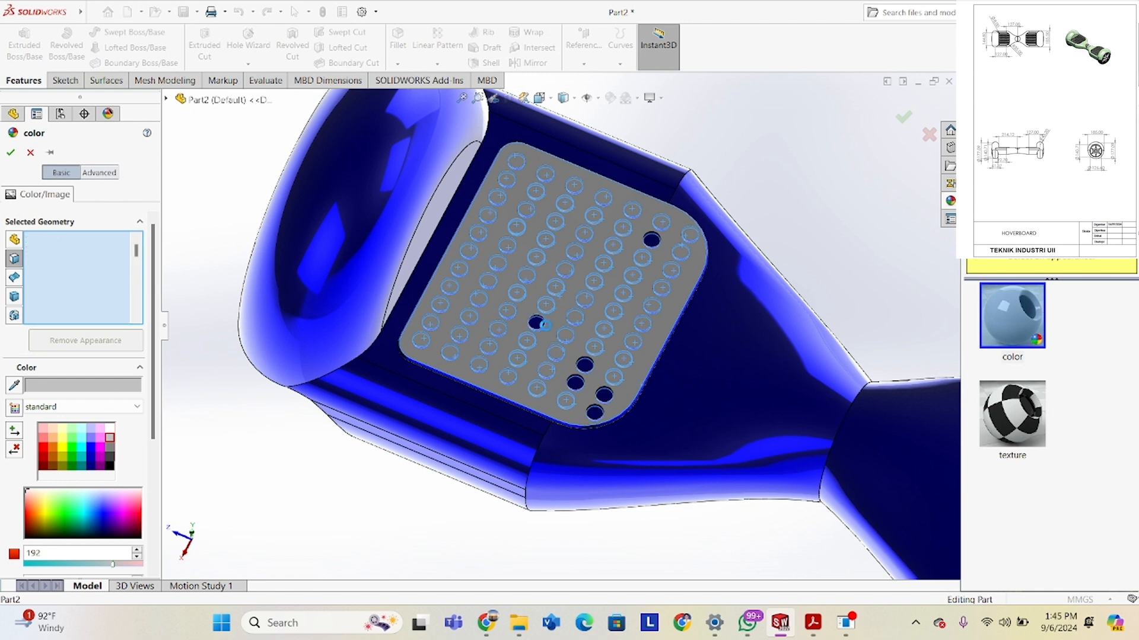
Add the last unselected circular faces of the foot pad to complete its light gray coloring.
{"action": "left_click", "coordinate": [584, 365]}
{"action": "left_click", "coordinate": [577, 385]}
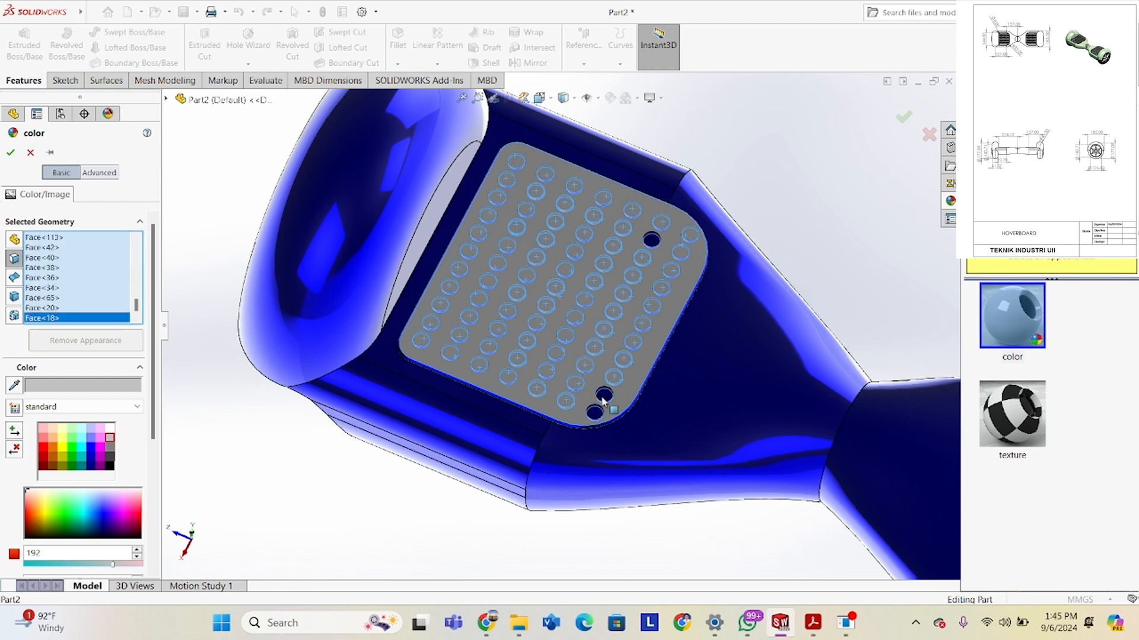
{"action": "left_click", "coordinate": [603, 395]}
{"action": "left_click", "coordinate": [594, 412]}
{"action": "left_click", "coordinate": [656, 246]}
{"action": "scroll", "coordinate": [658, 324], "scroll_direction": "up", "scroll_amount": 5}
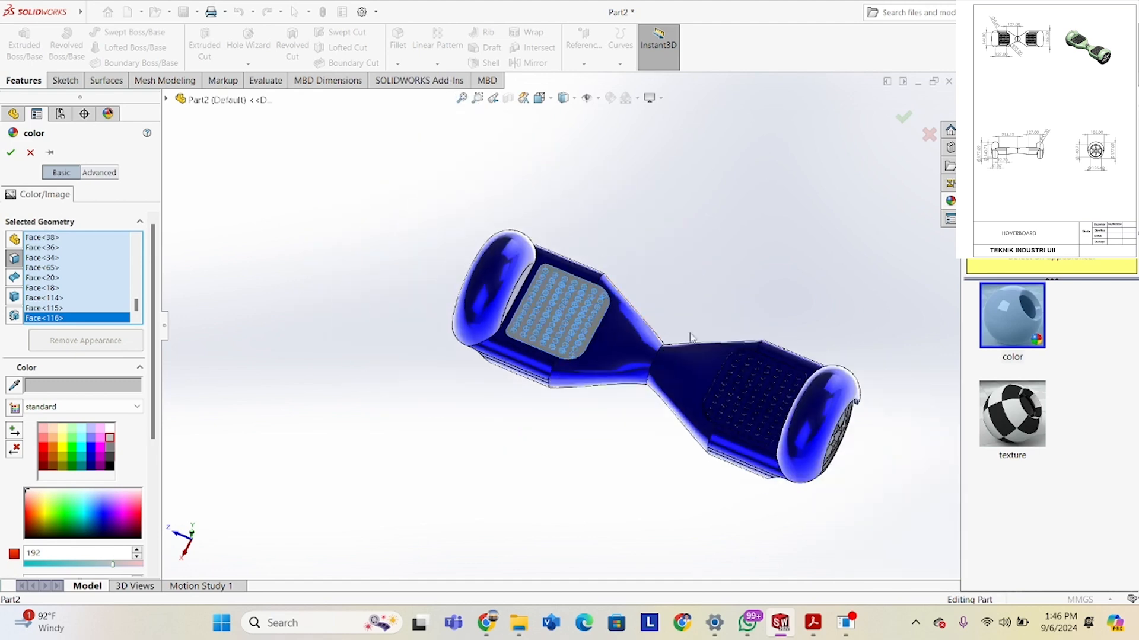
Add one circular face on the second foot pad to the light gray selection and apply the color.
{"action": "scroll", "coordinate": [748, 369], "scroll_direction": "down", "scroll_amount": 4}
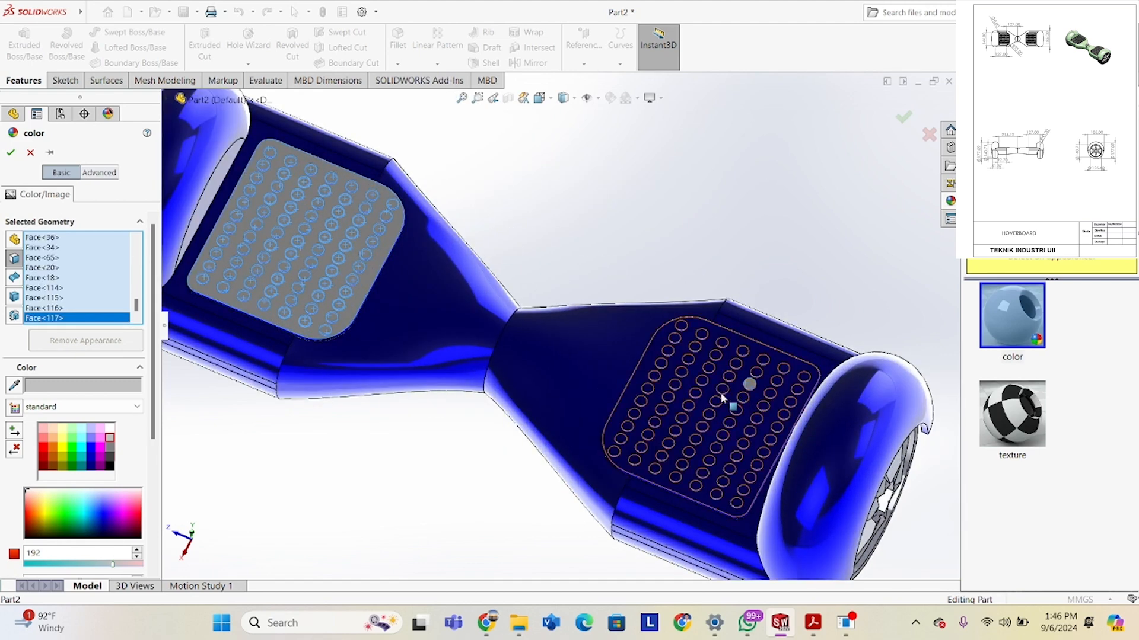
{"action": "left_click", "coordinate": [749, 385]}
{"action": "left_click", "coordinate": [11, 152]}
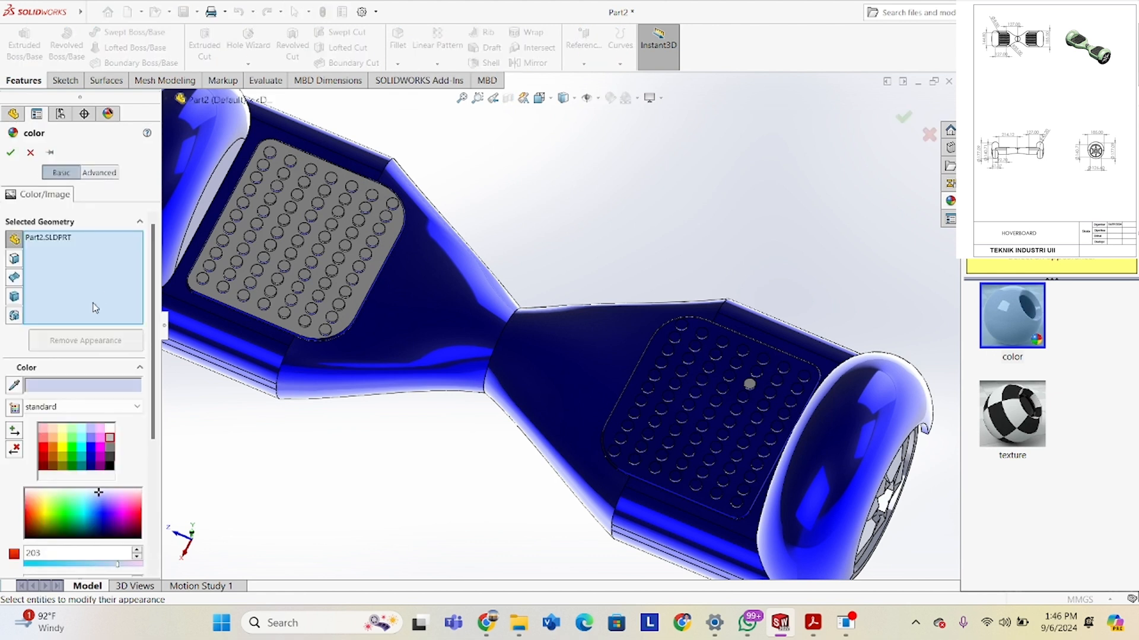
Apply the default pale blue-gray color to the second foot pad's base extrude, its linear pattern of circles and the seed circle's extrude.
{"action": "right_click", "coordinate": [92, 303]}
{"action": "left_click", "coordinate": [114, 311]}
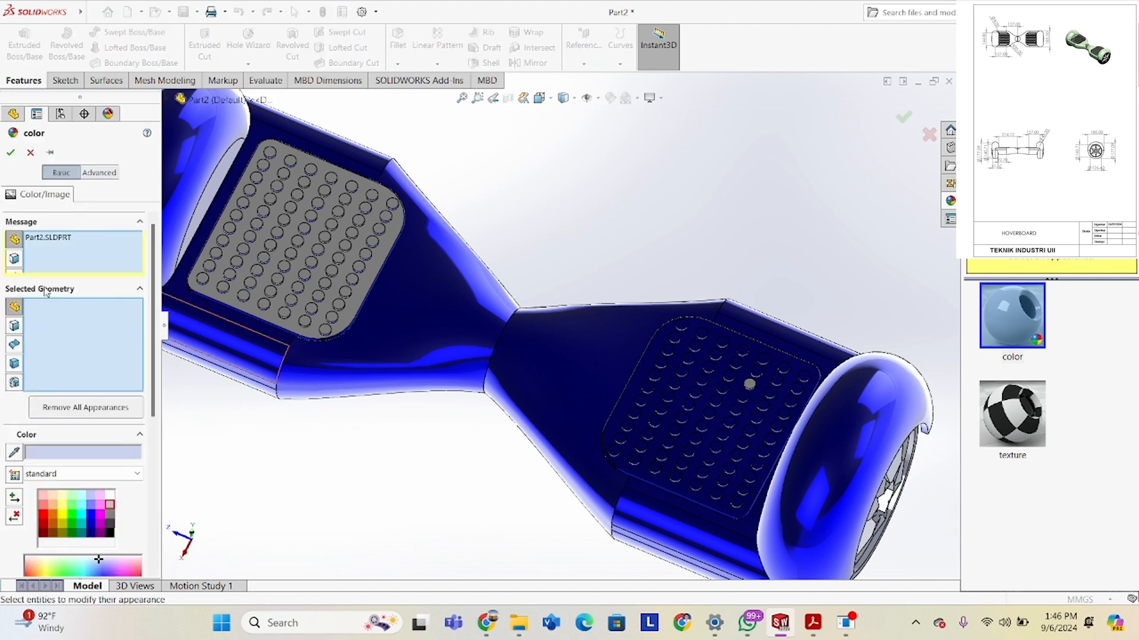
{"action": "left_click", "coordinate": [15, 384]}
{"action": "left_click", "coordinate": [648, 400]}
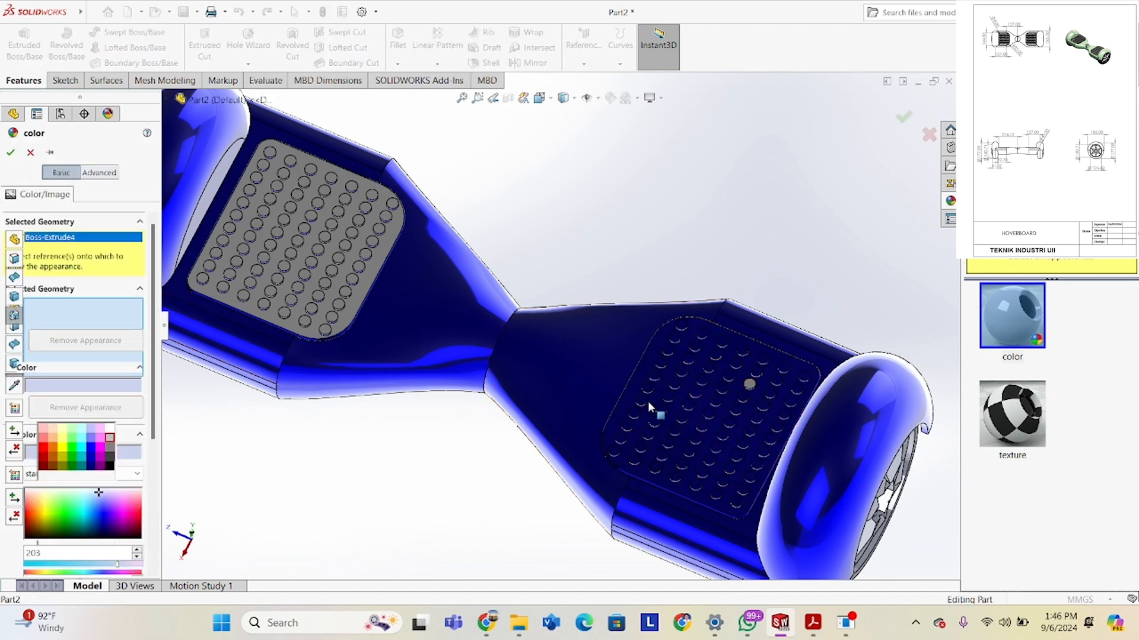
{"action": "left_click", "coordinate": [663, 408]}
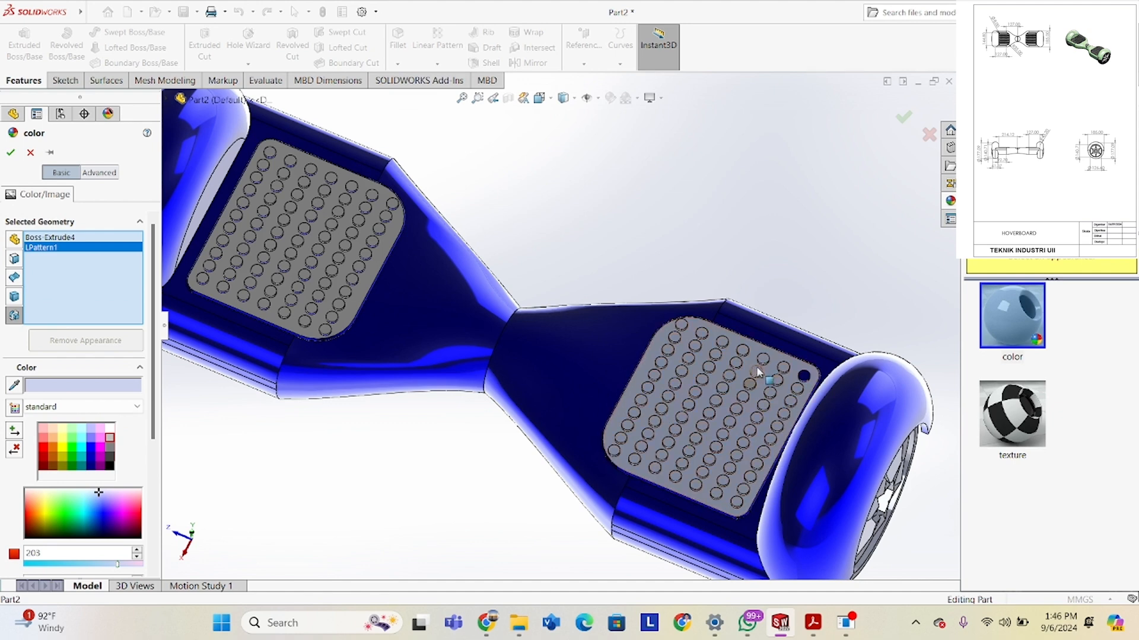
{"action": "left_click", "coordinate": [804, 377]}
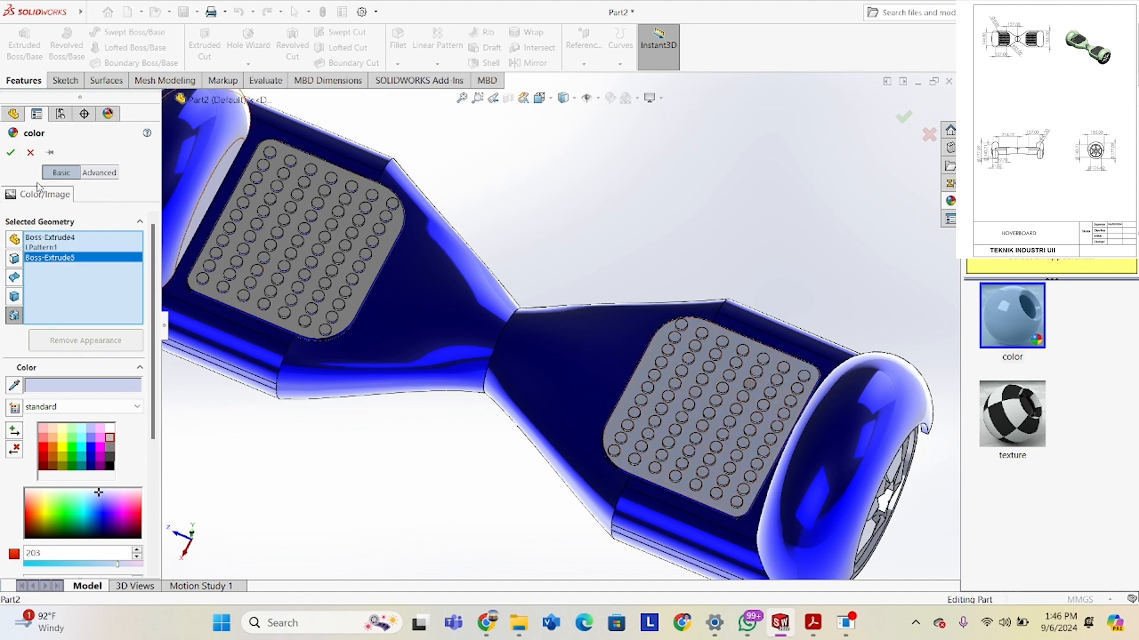
{"action": "left_click", "coordinate": [11, 153]}
Start a new black color appearance, replacing the part selection with the wheel's tyre revolve feature and the cut feature around its star spokes.
{"action": "scroll", "coordinate": [350, 220], "scroll_direction": "up", "scroll_amount": 5}
{"action": "middle_click_drag", "start_coordinate": [420, 242], "coordinate": [405, 126]}
{"action": "right_click", "coordinate": [45, 272]}
{"action": "left_click", "coordinate": [56, 283]}
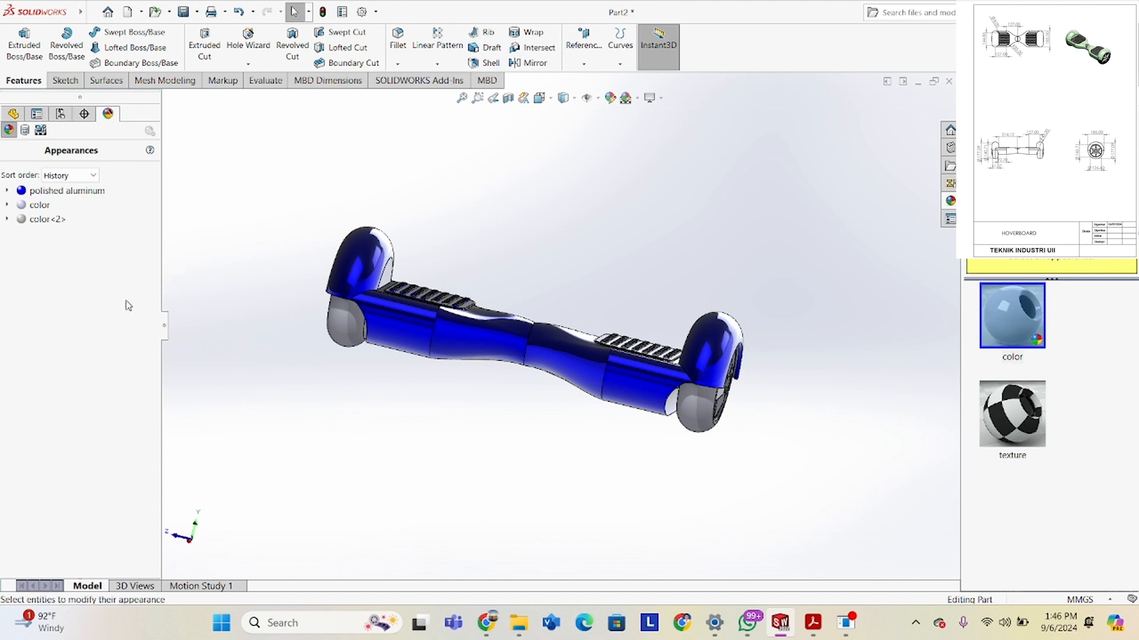
{"action": "right_click", "coordinate": [86, 291]}
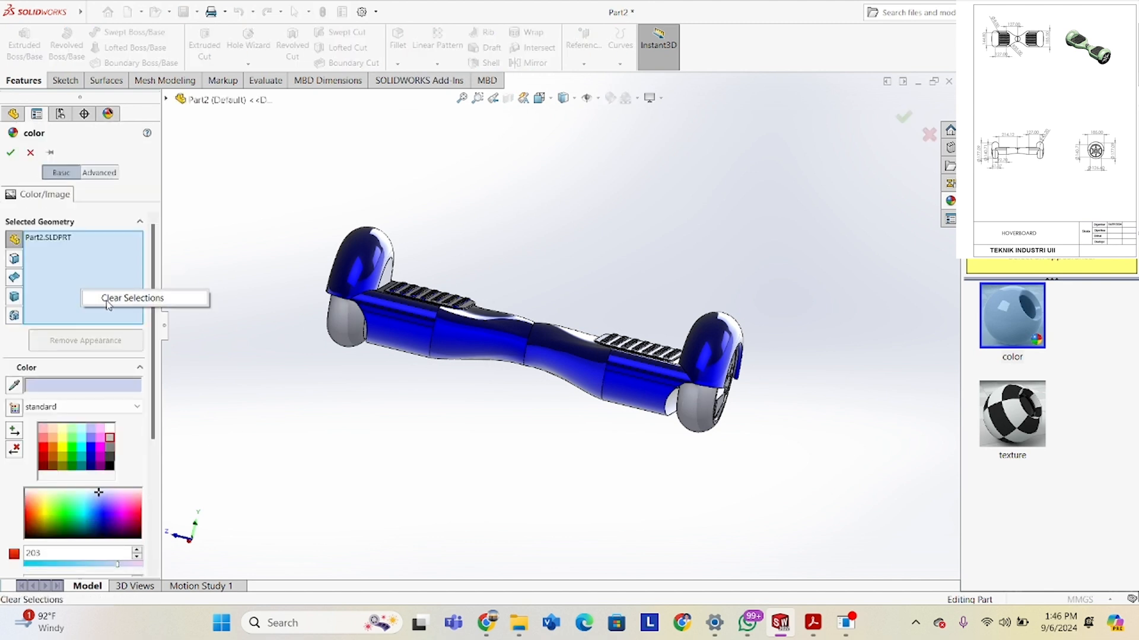
{"action": "left_click", "coordinate": [119, 298]}
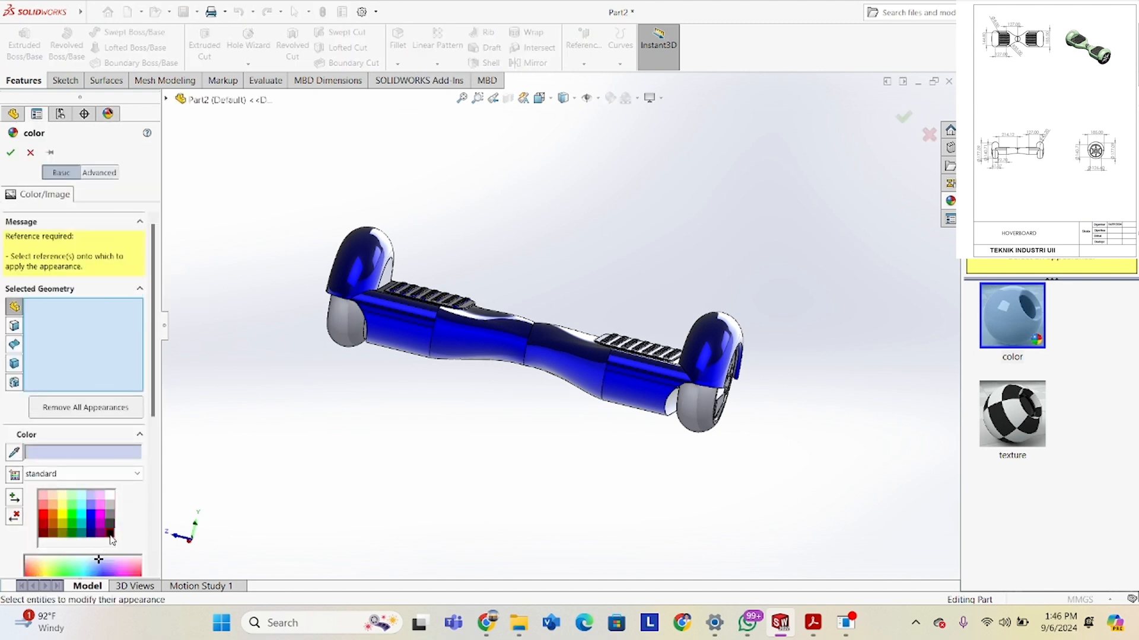
{"action": "left_click", "coordinate": [111, 534]}
{"action": "left_click", "coordinate": [14, 383]}
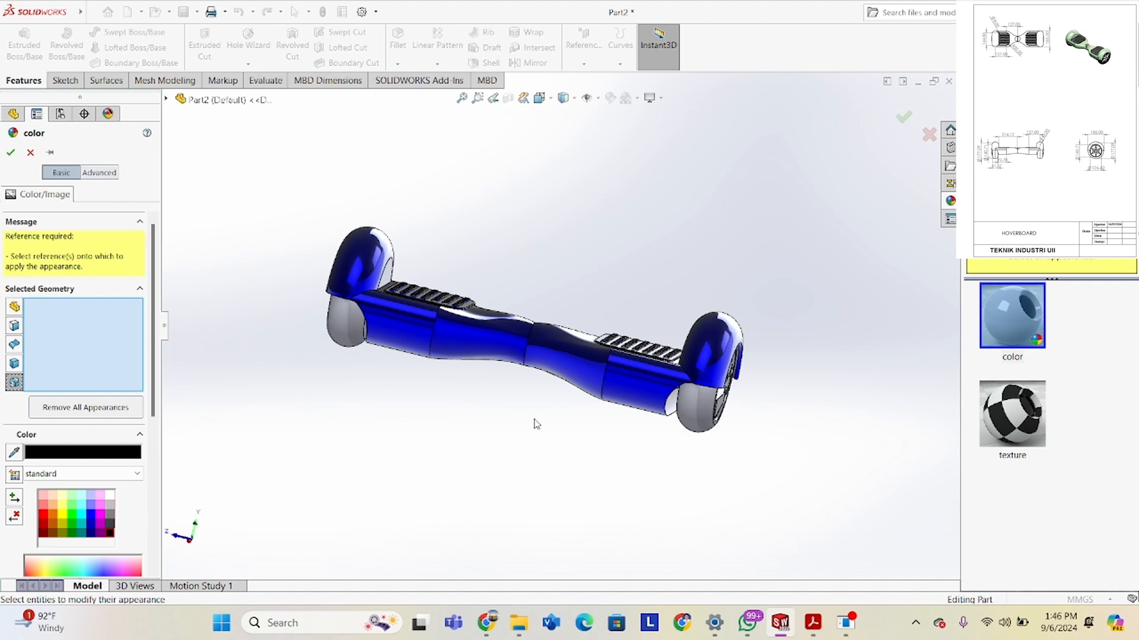
{"action": "left_click", "coordinate": [704, 404]}
{"action": "middle_click_drag", "start_coordinate": [690, 406], "coordinate": [641, 396]}
{"action": "scroll", "coordinate": [625, 392], "scroll_direction": "down", "scroll_amount": 5}
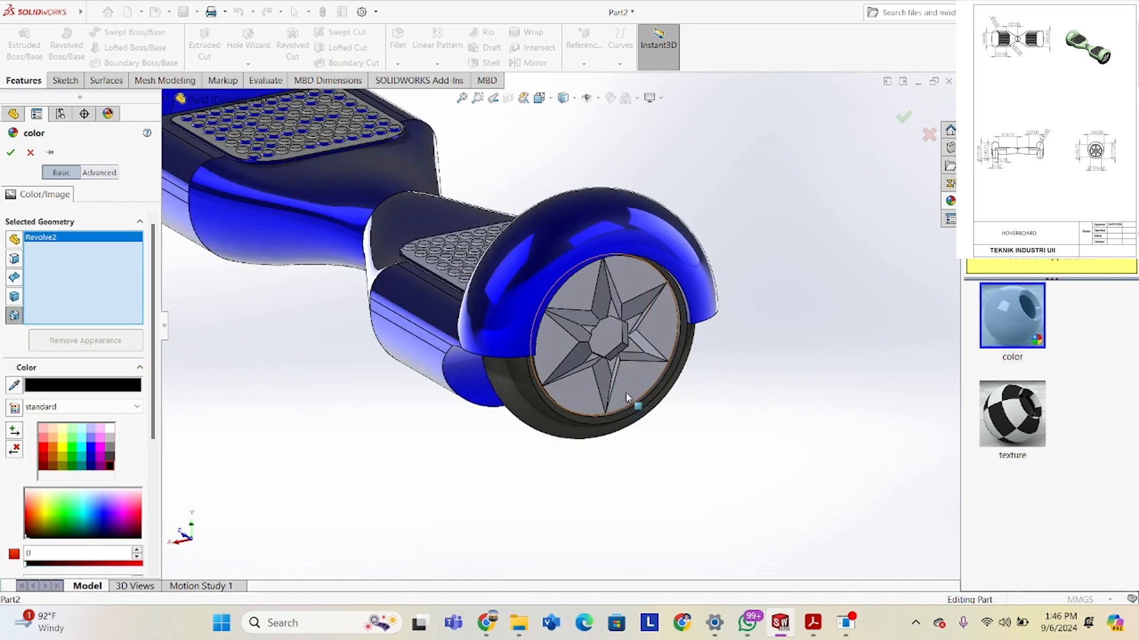
{"action": "left_click", "coordinate": [629, 384]}
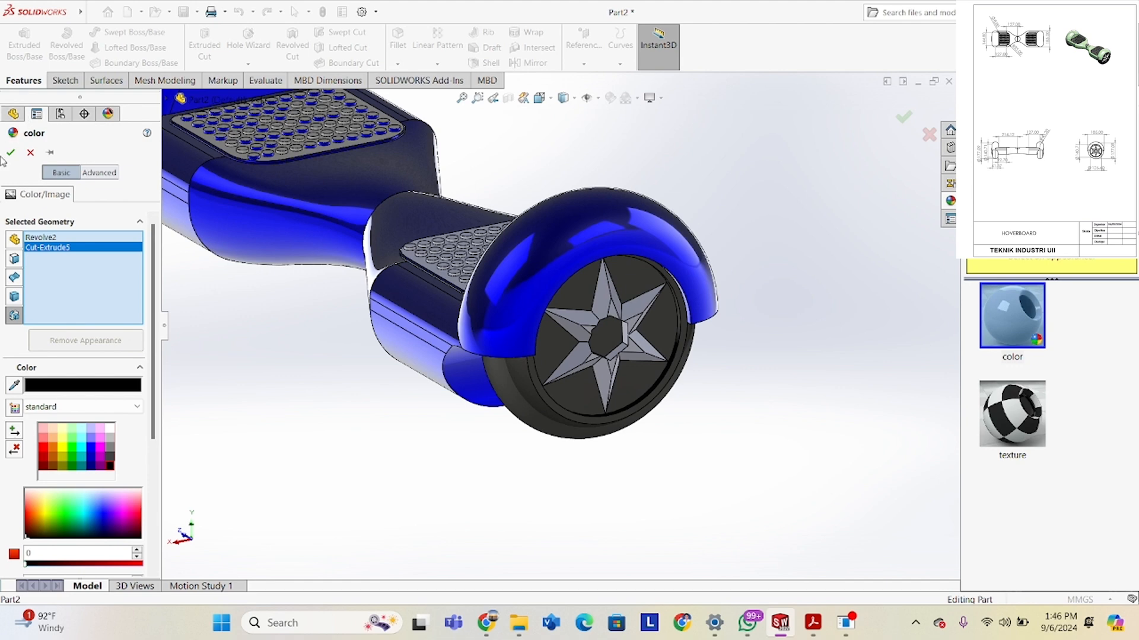
Try adding the opposite wheel's mirrored feature to the black selection, then remove that feature and apply the color.
{"action": "scroll", "coordinate": [286, 130], "scroll_direction": "up", "scroll_amount": 5}
{"action": "middle_click_drag", "start_coordinate": [287, 130], "coordinate": [382, 197]}
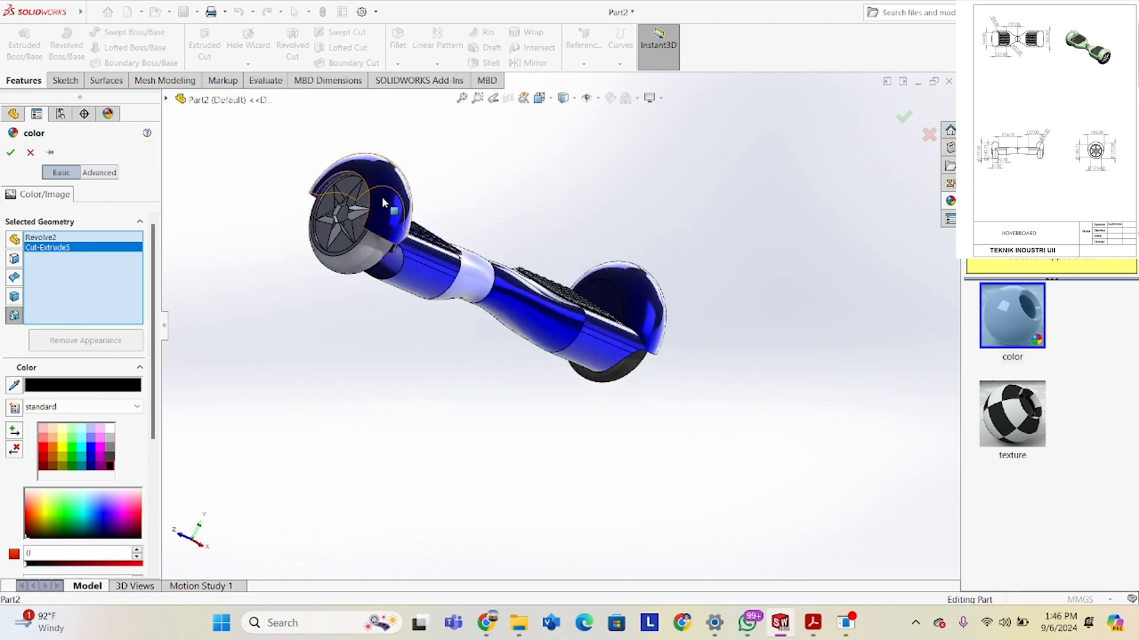
{"action": "left_click", "coordinate": [357, 256]}
{"action": "right_click", "coordinate": [64, 305]}
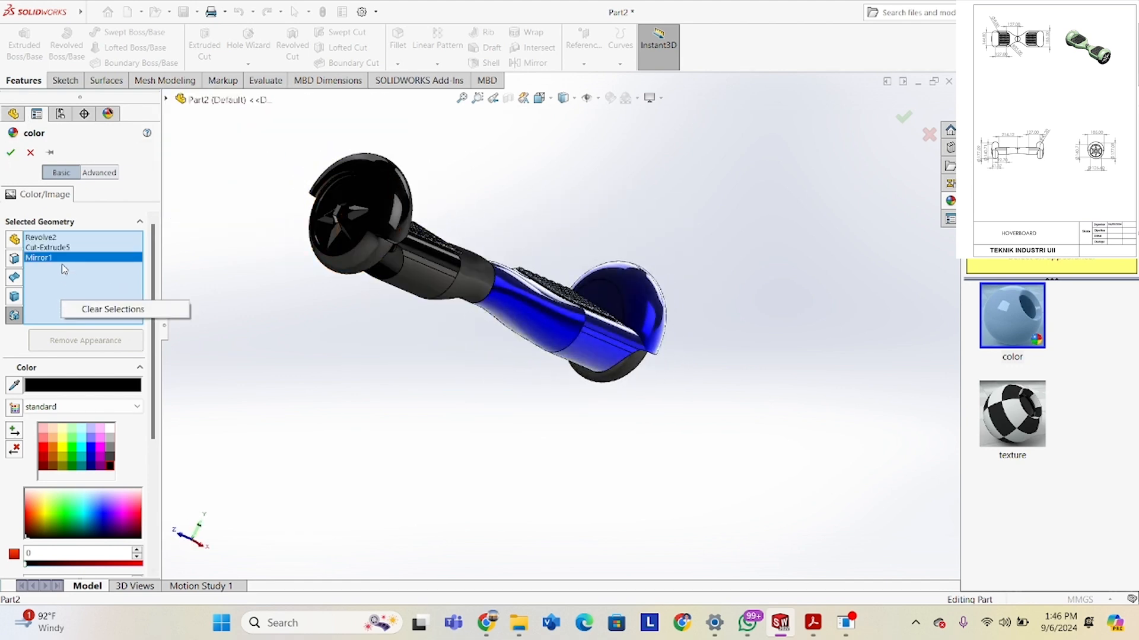
{"action": "left_click", "coordinate": [62, 264]}
{"action": "right_click", "coordinate": [64, 264]}
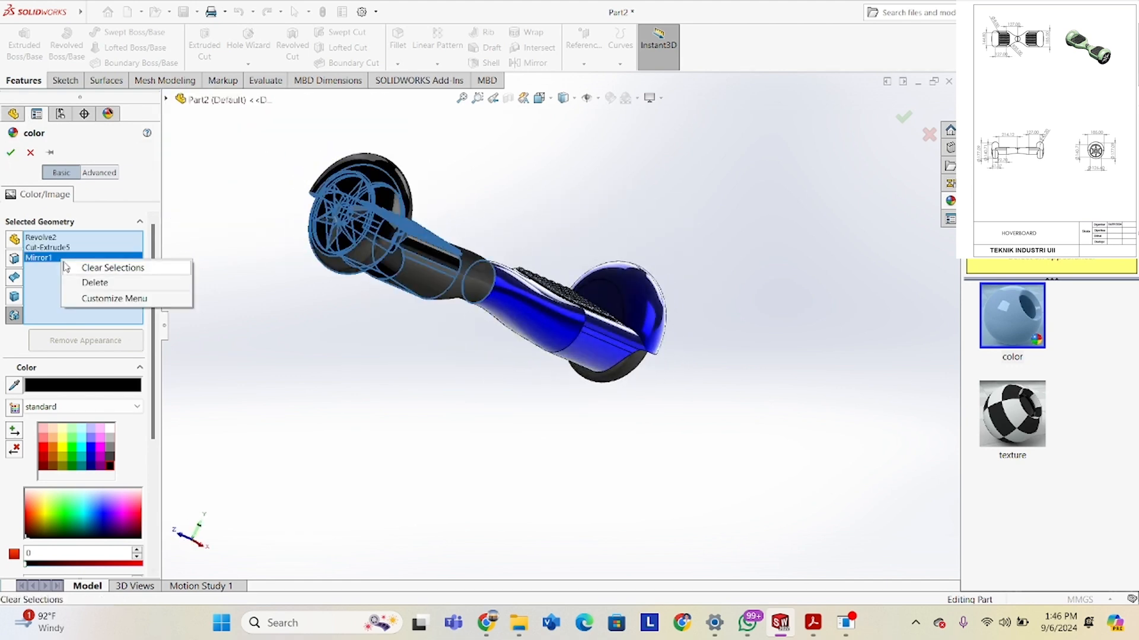
{"action": "left_click", "coordinate": [94, 282]}
{"action": "left_click", "coordinate": [11, 154]}
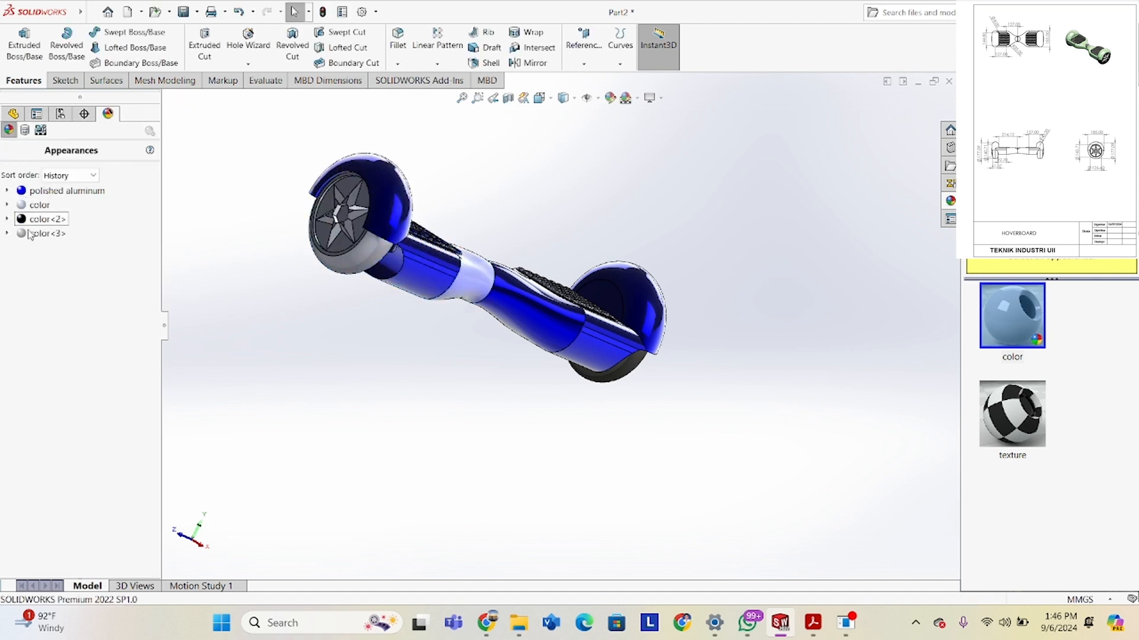
Start another color appearance using face selection and clear the part and the opposite wheel's tyre face from its selection.
{"action": "right_click", "coordinate": [27, 272]}
{"action": "left_click", "coordinate": [74, 280]}
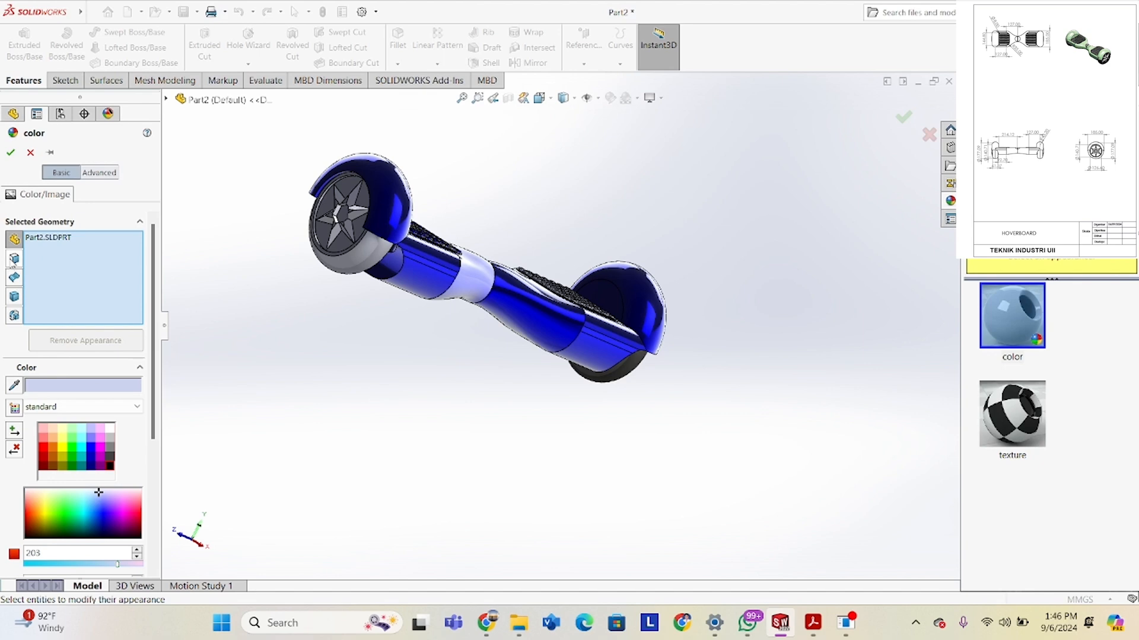
{"action": "left_click", "coordinate": [14, 260]}
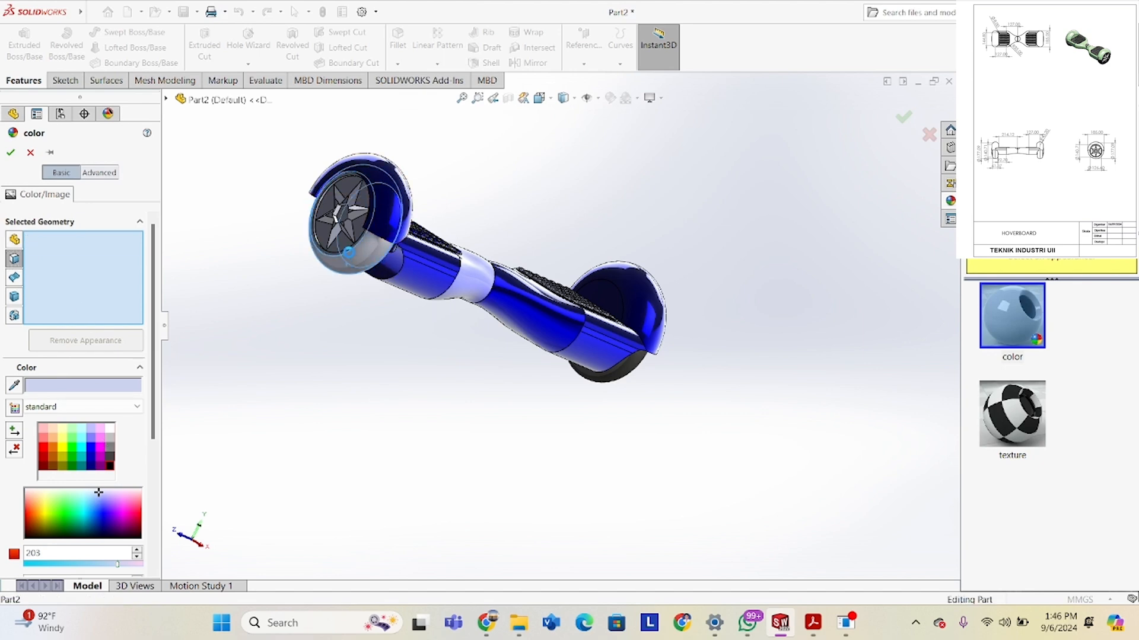
{"action": "left_click", "coordinate": [364, 261]}
{"action": "scroll", "coordinate": [365, 260], "scroll_direction": "down", "scroll_amount": 5}
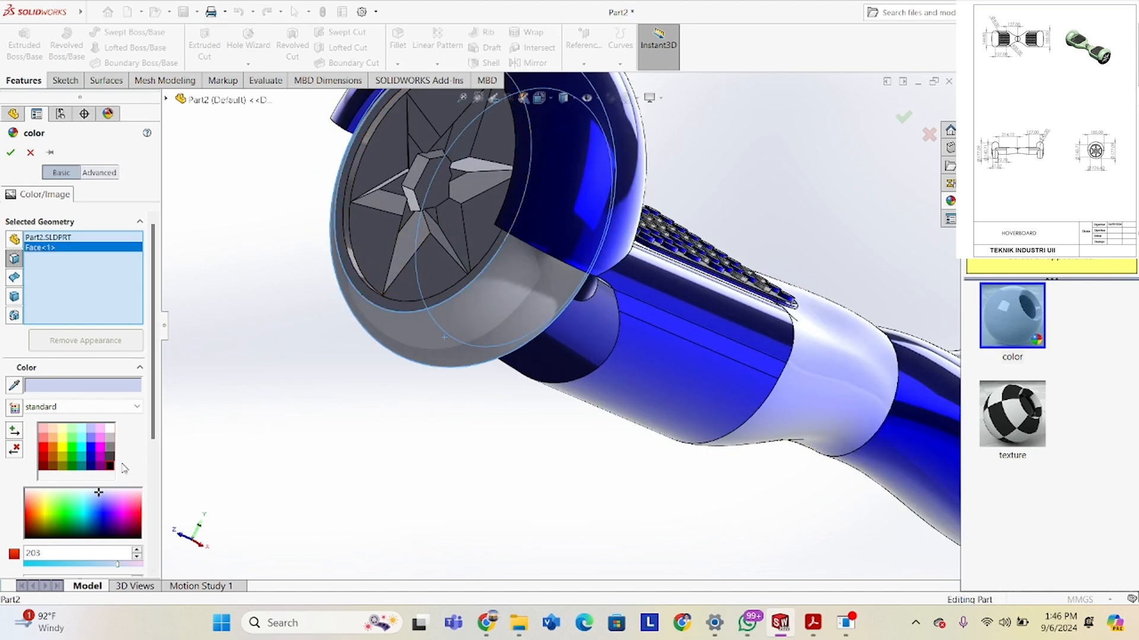
{"action": "left_click", "coordinate": [503, 286]}
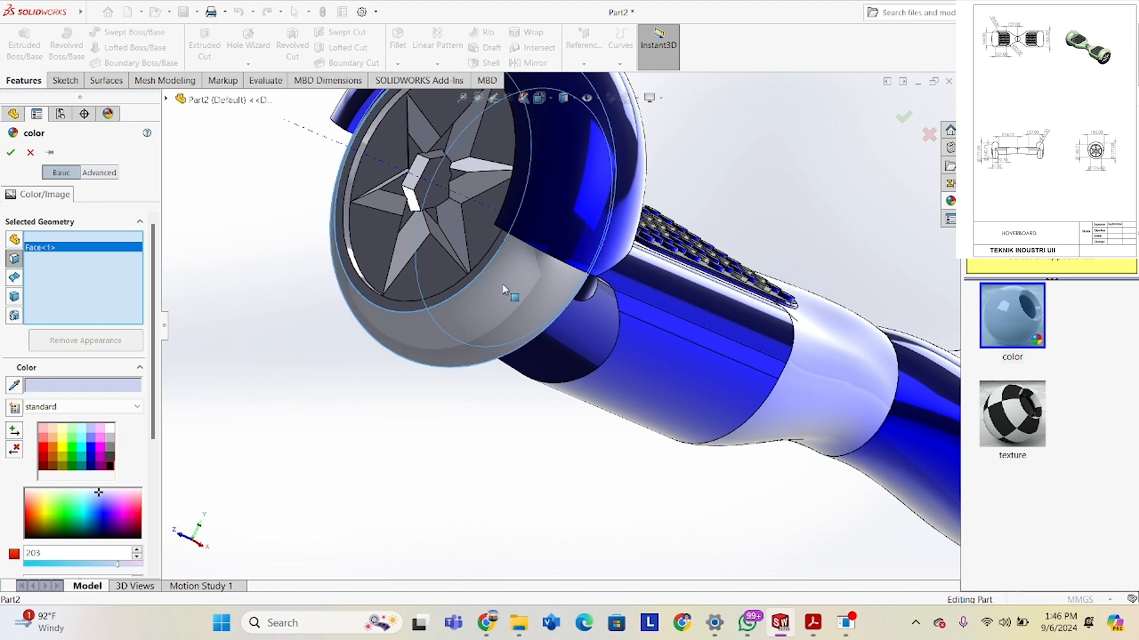
{"action": "middle_click_drag", "start_coordinate": [498, 276], "coordinate": [386, 249]}
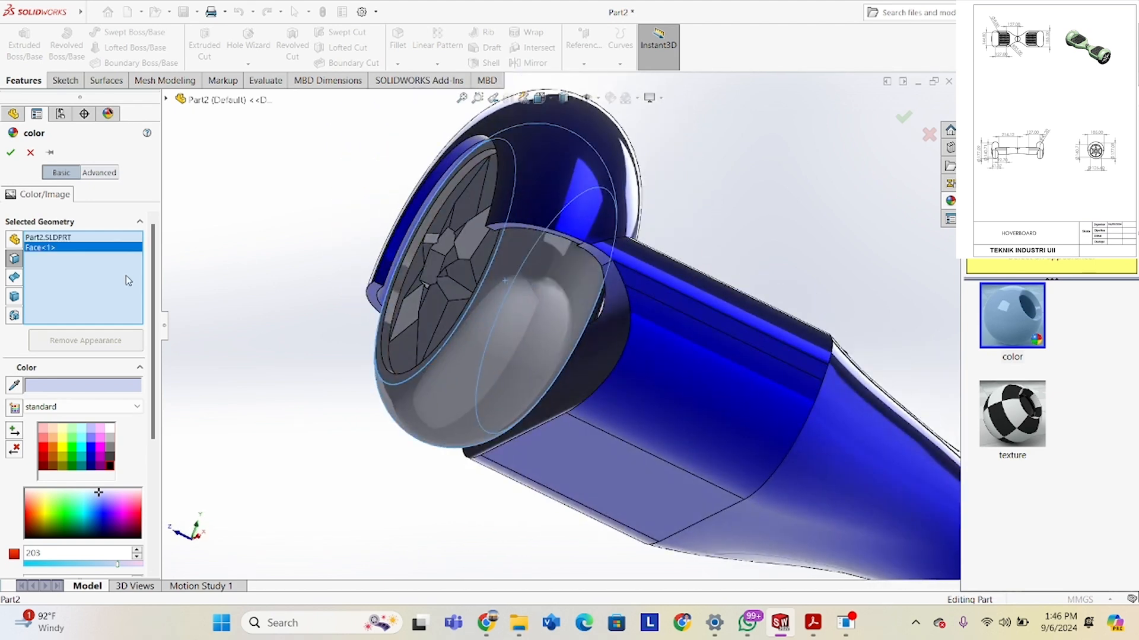
{"action": "right_click", "coordinate": [123, 276]}
{"action": "left_click", "coordinate": [149, 287]}
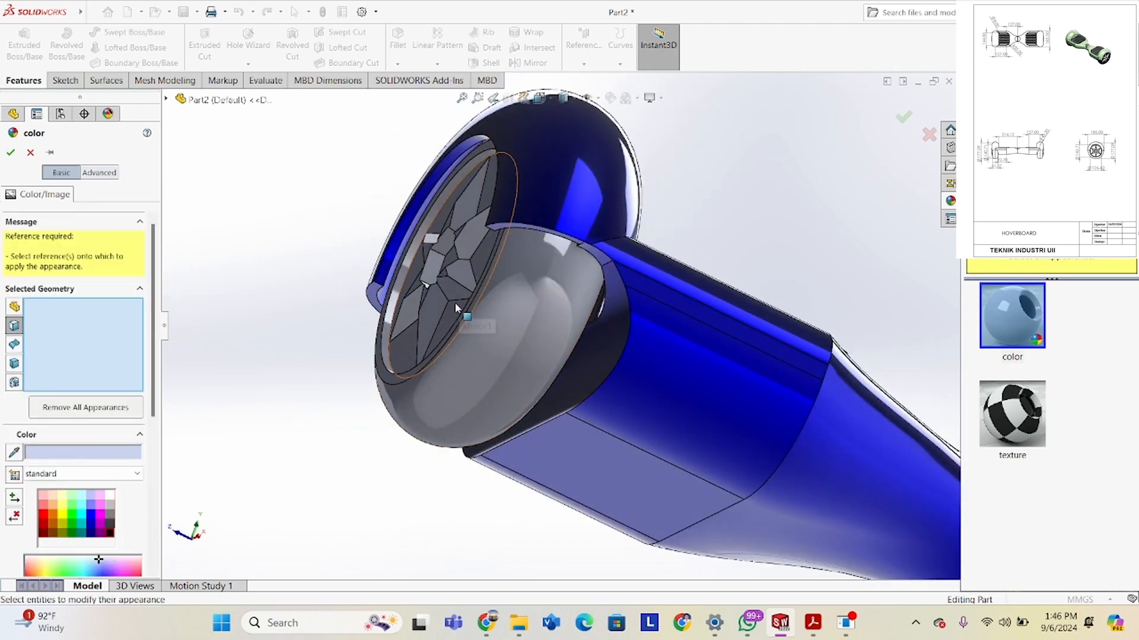
Try selecting individual faces and the whole body of the opposite wheel for the color appearance.
{"action": "left_click", "coordinate": [454, 323]}
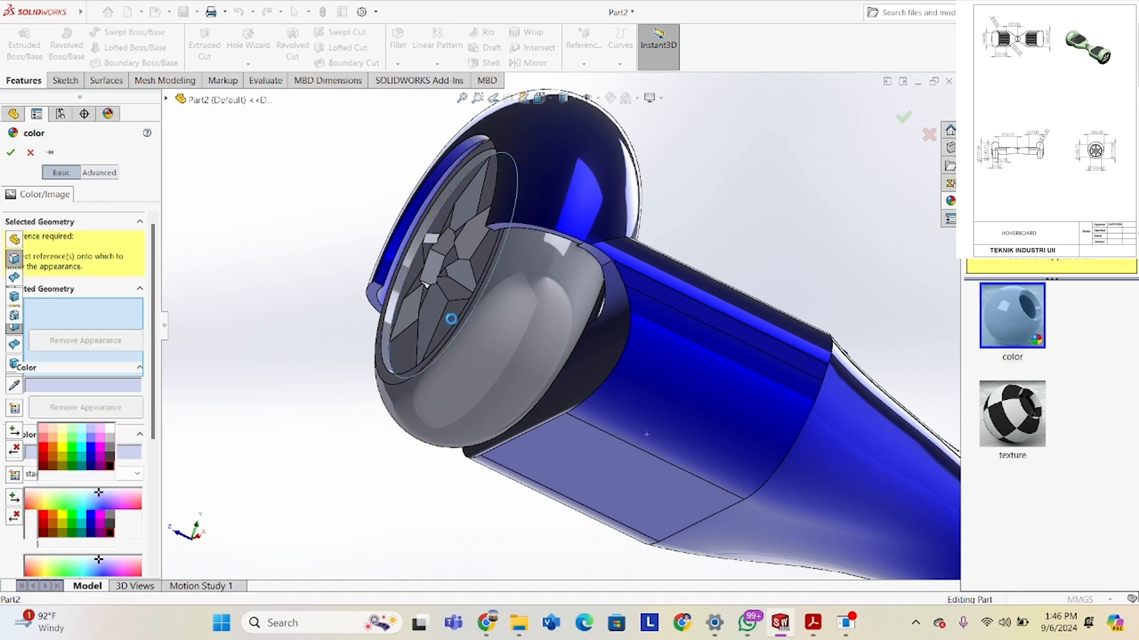
{"action": "middle_click_drag", "start_coordinate": [533, 314], "coordinate": [616, 325]}
{"action": "left_click", "coordinate": [385, 331]}
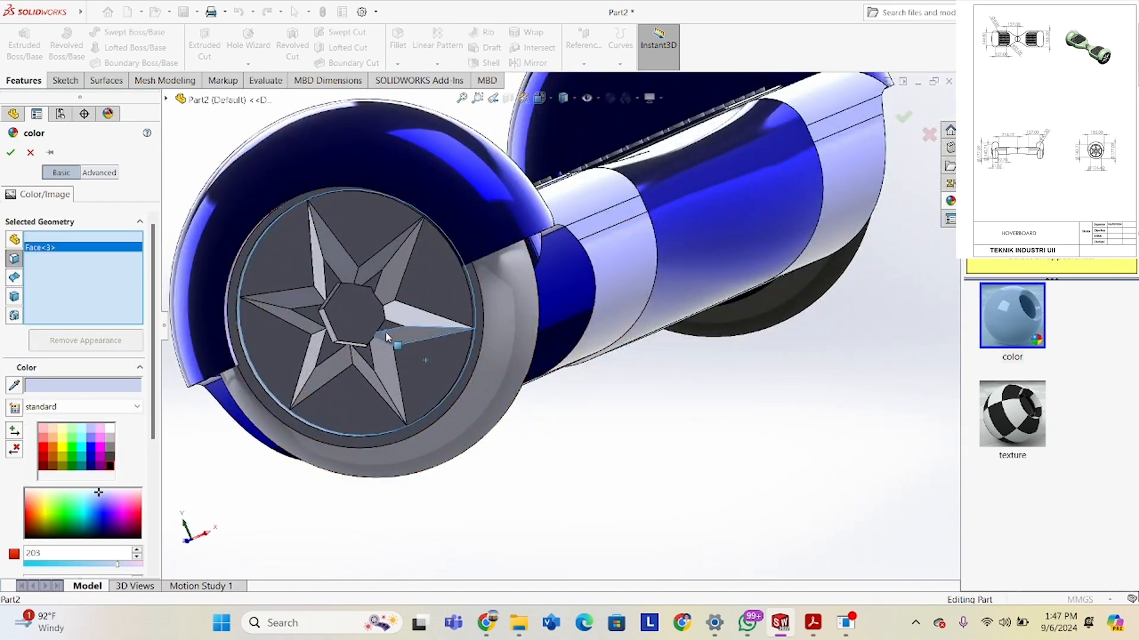
{"action": "left_click", "coordinate": [14, 296]}
{"action": "left_click", "coordinate": [418, 305]}
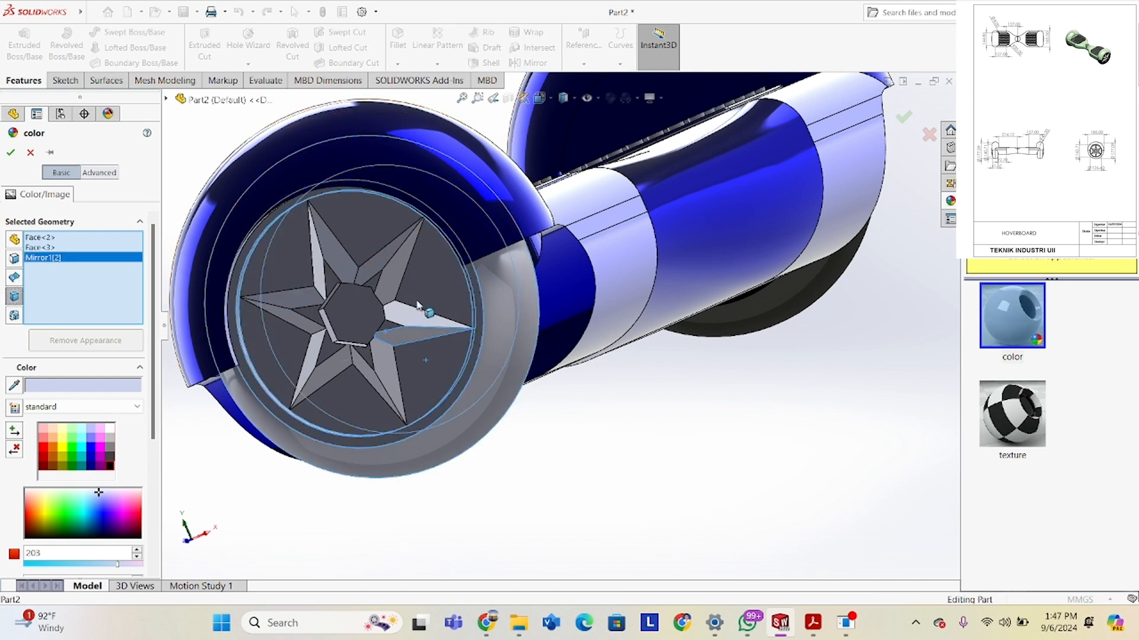
{"action": "left_click", "coordinate": [498, 317]}
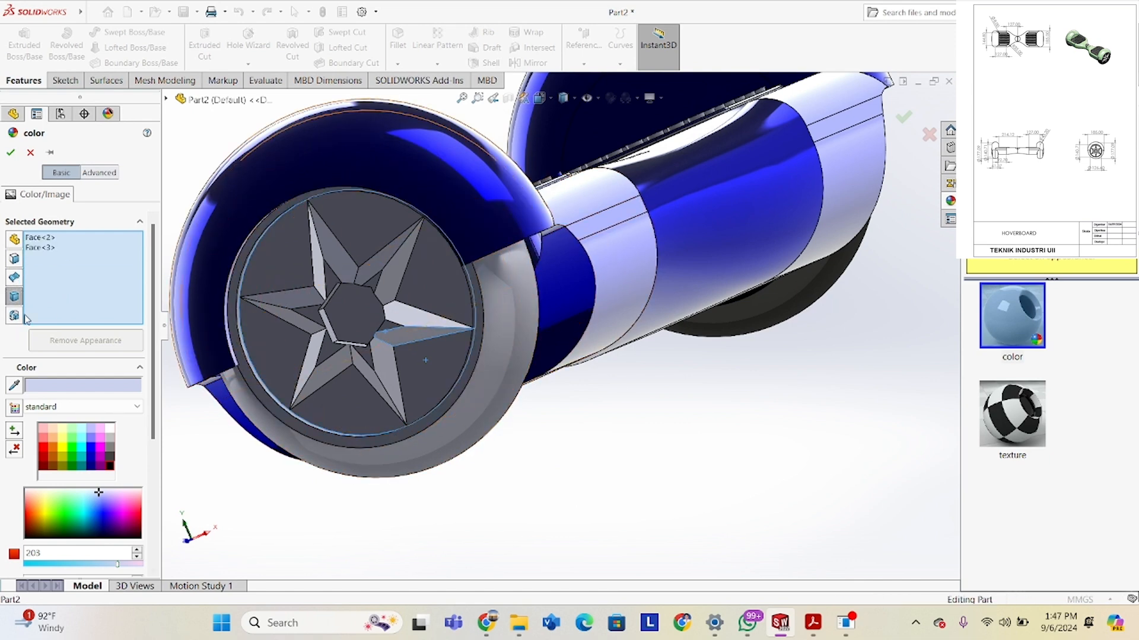
Set the appearance color to dark gray and clear the selected wheel faces and mirrored feature.
{"action": "left_click", "coordinate": [14, 315]}
{"action": "left_click", "coordinate": [416, 339]}
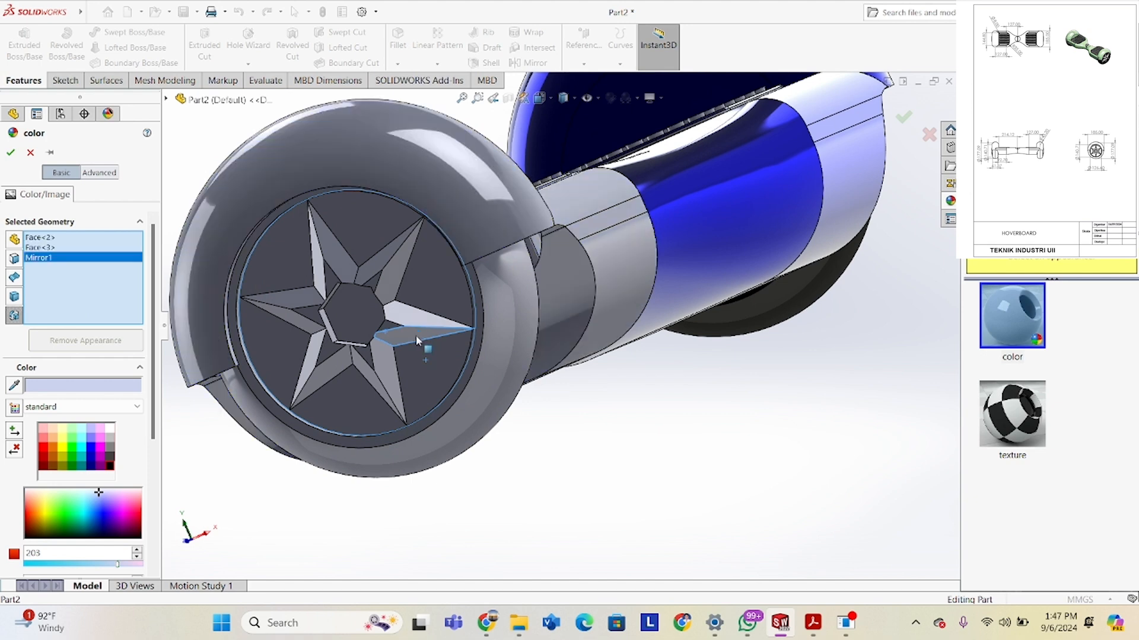
{"action": "left_click", "coordinate": [111, 458]}
{"action": "right_click", "coordinate": [103, 304]}
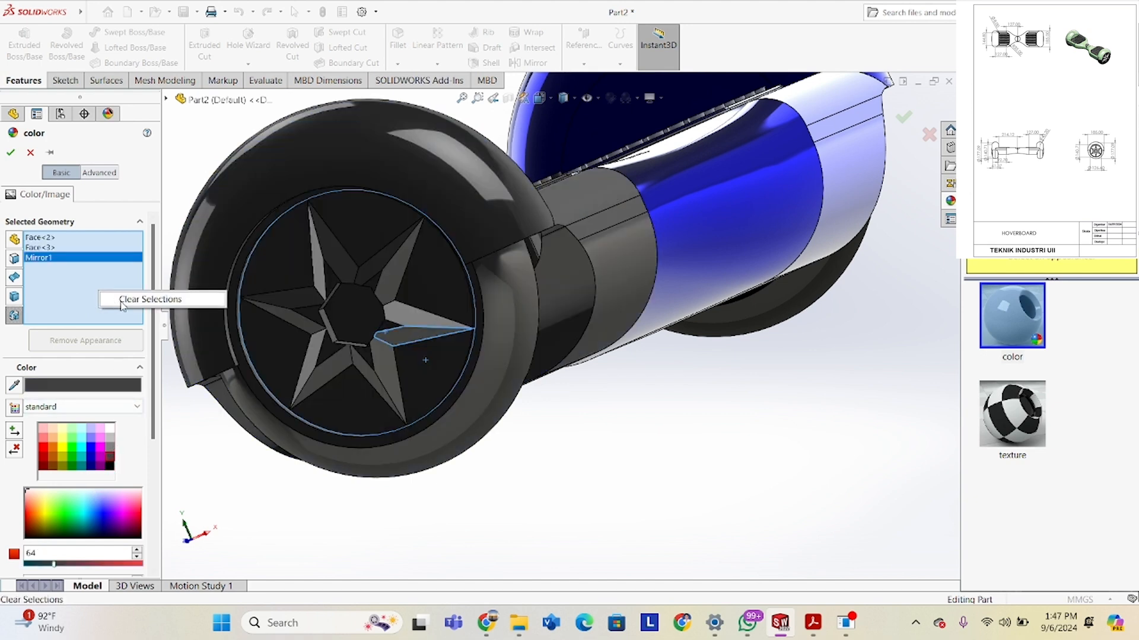
{"action": "left_click", "coordinate": [149, 300]}
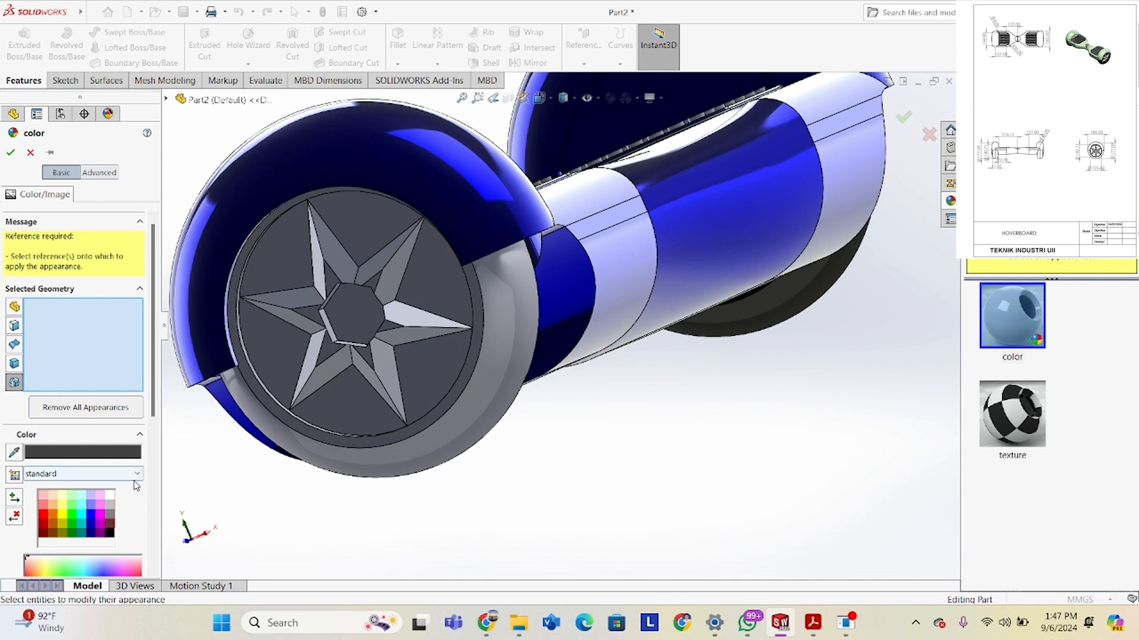
Try the dark gray color on the opposite wheel's mirrored feature and clear that selection.
{"action": "left_click", "coordinate": [449, 367]}
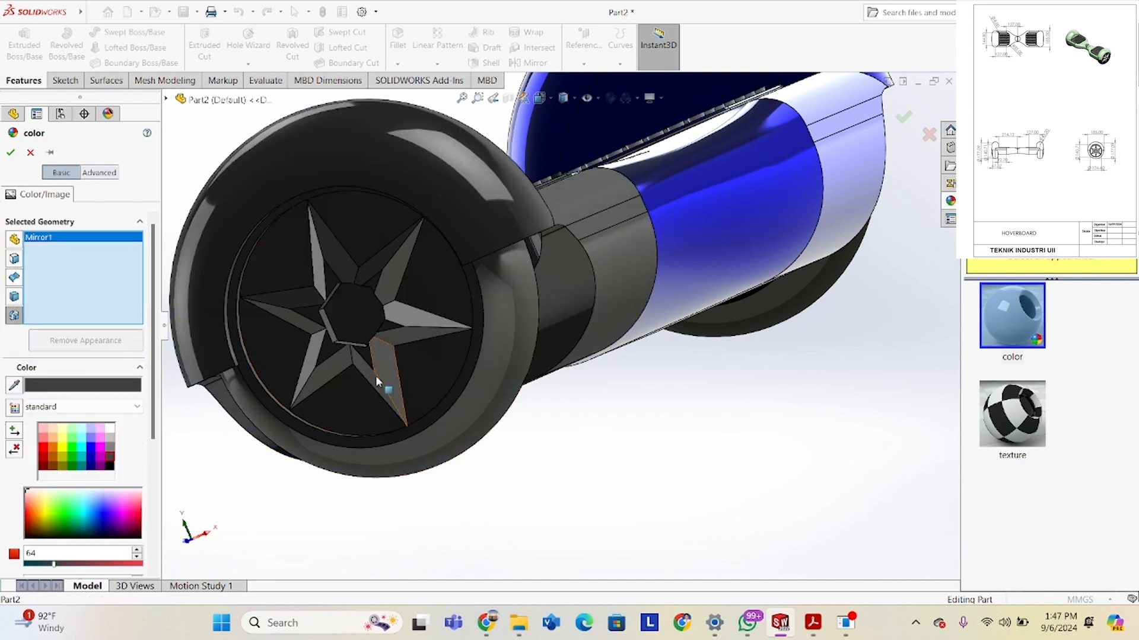
{"action": "right_click", "coordinate": [101, 297]}
{"action": "left_click", "coordinate": [160, 307]}
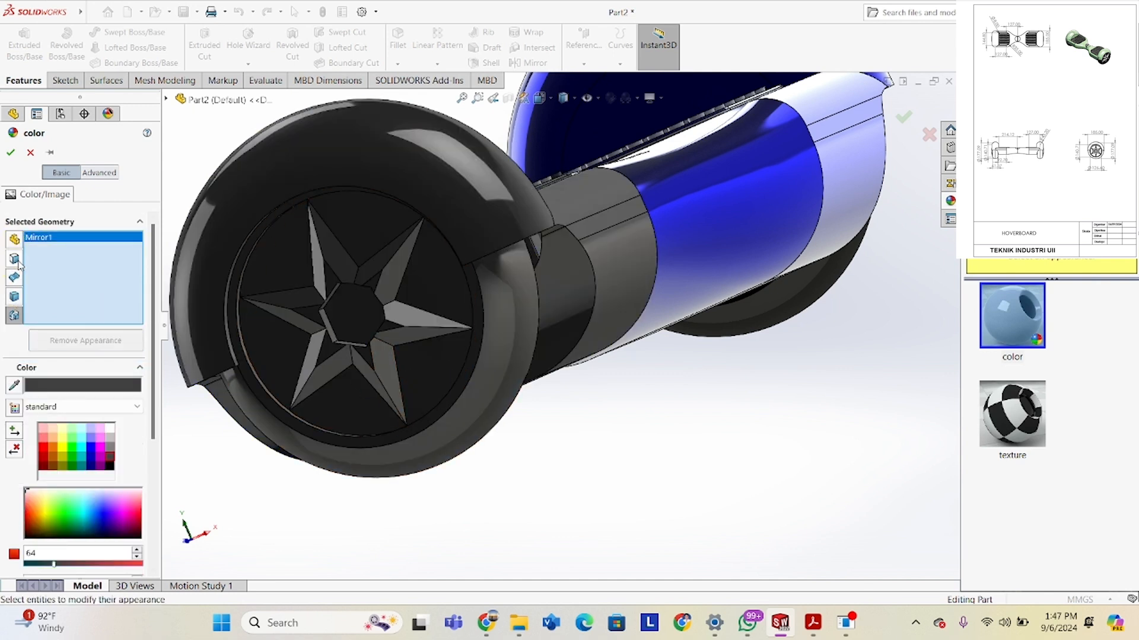
{"action": "right_click", "coordinate": [55, 261]}
{"action": "left_click", "coordinate": [58, 274]}
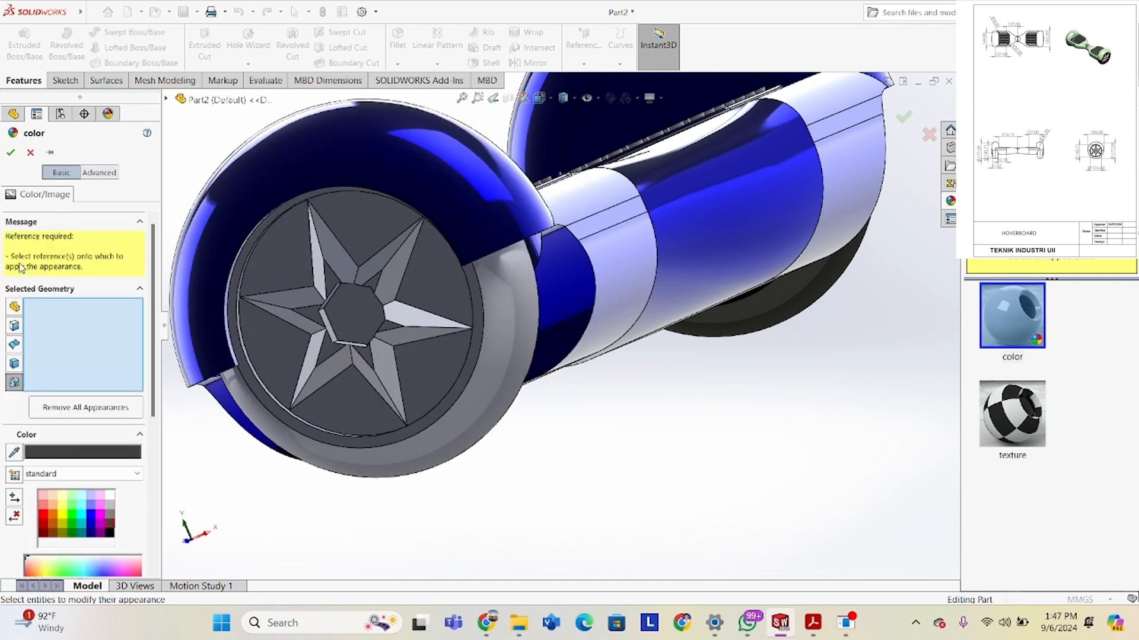
Apply the dark gray color to the opposite wheel's tyre face and hub face using face selection.
{"action": "left_click", "coordinate": [17, 325]}
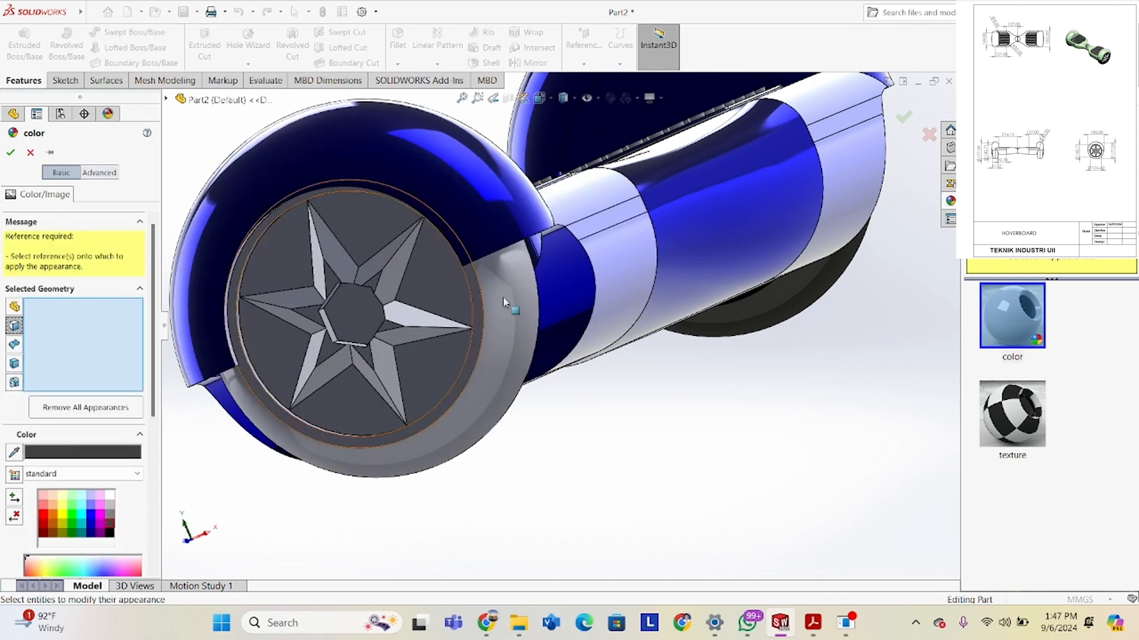
{"action": "left_click", "coordinate": [491, 333]}
{"action": "left_click", "coordinate": [454, 346]}
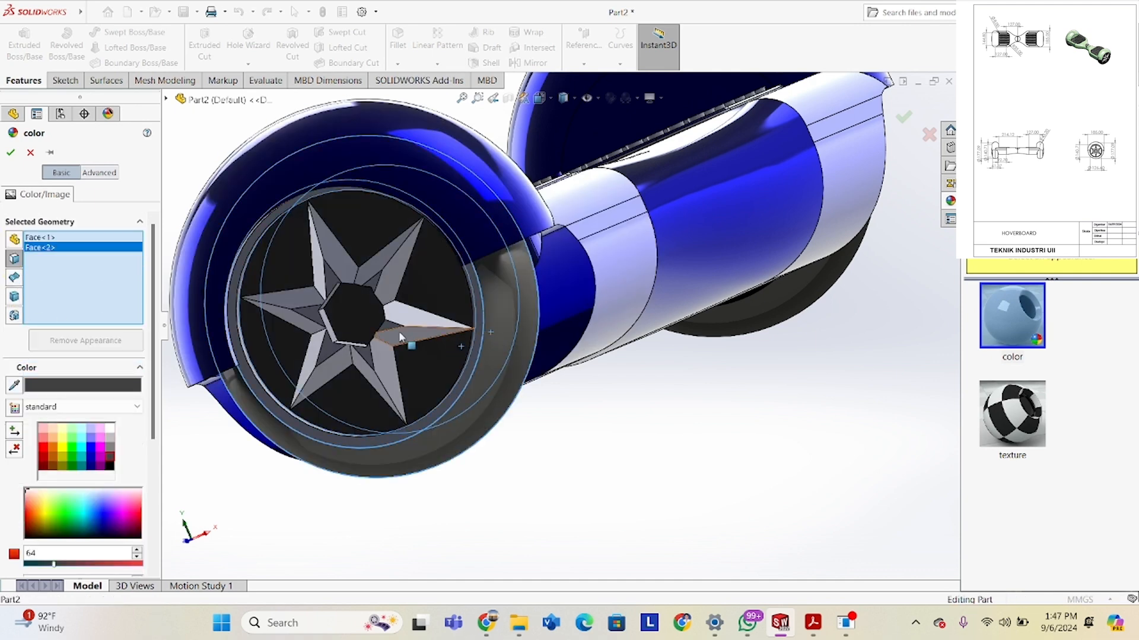
{"action": "scroll", "coordinate": [374, 313], "scroll_direction": "up", "scroll_amount": 5}
{"action": "middle_click_drag", "start_coordinate": [416, 317], "coordinate": [355, 348]}
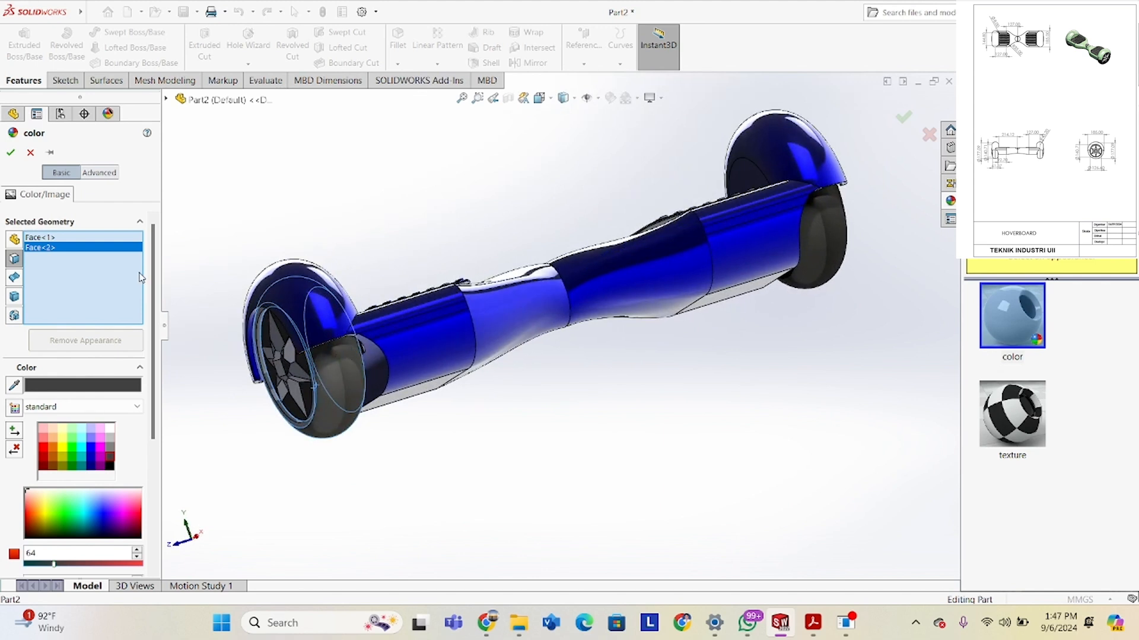
{"action": "left_click", "coordinate": [11, 152]}
Add an orange color appearance to the whole part to color the wheel rims and star spokes, and return to the feature tree.
{"action": "right_click", "coordinate": [70, 322]}
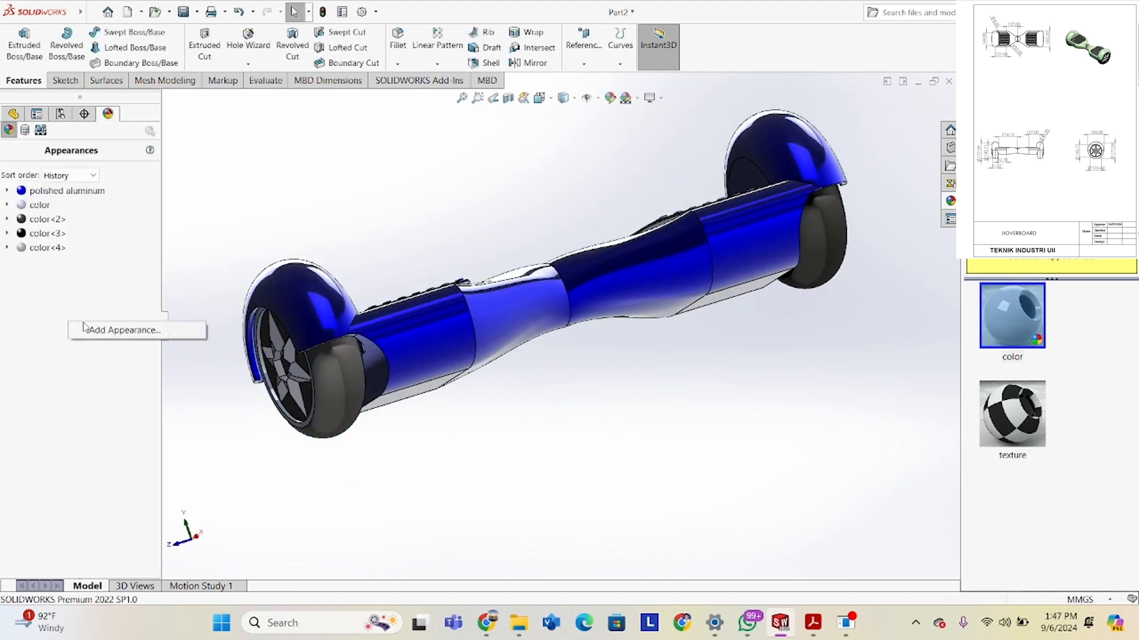
{"action": "left_click", "coordinate": [119, 330]}
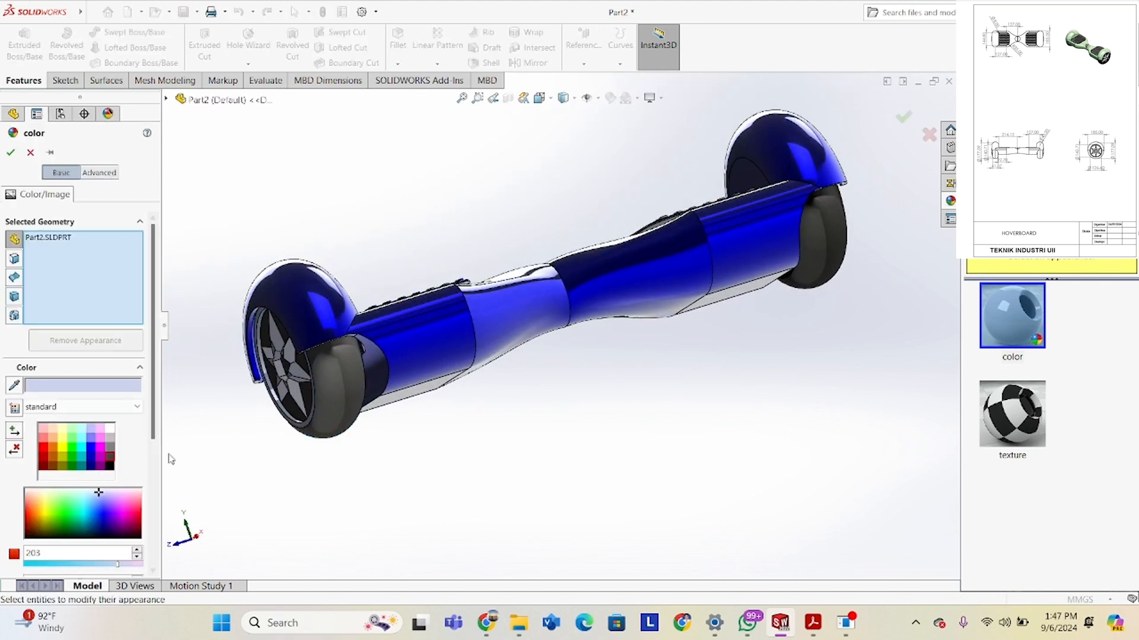
{"action": "left_click", "coordinate": [55, 443]}
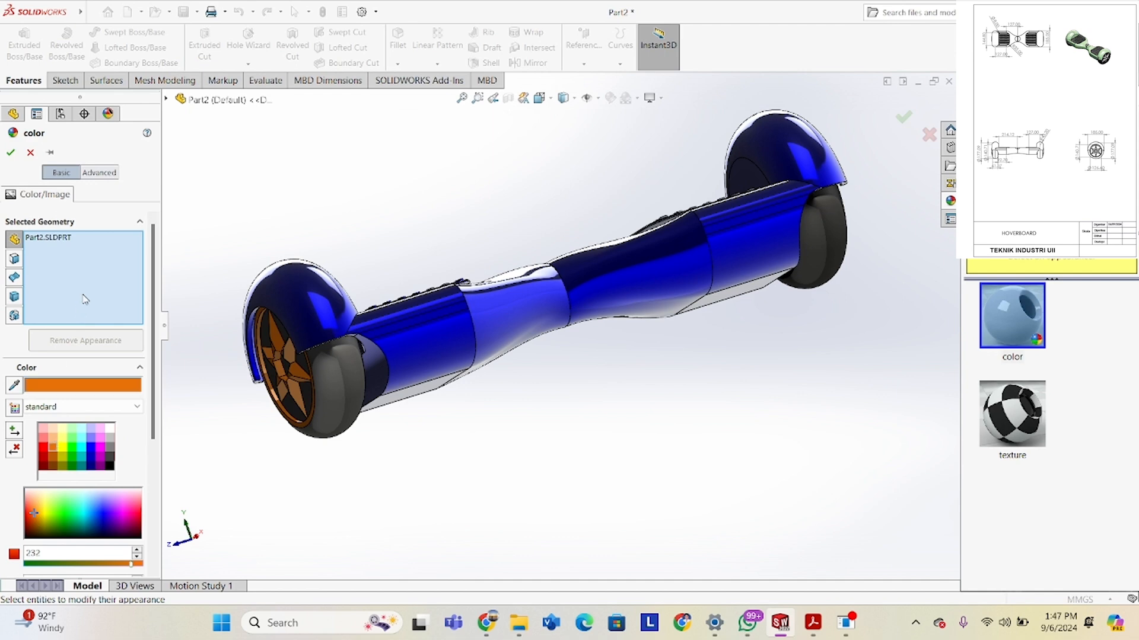
{"action": "middle_click_drag", "start_coordinate": [451, 332], "coordinate": [527, 379]}
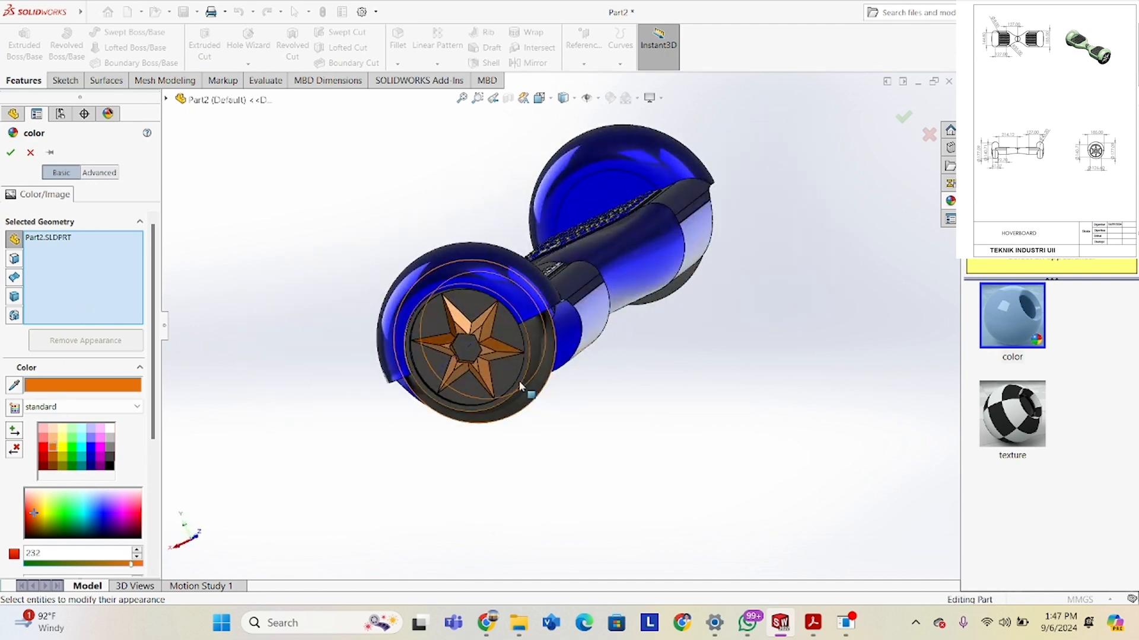
{"action": "left_click", "coordinate": [11, 153]}
{"action": "scroll", "coordinate": [385, 282], "scroll_direction": "up", "scroll_amount": 3}
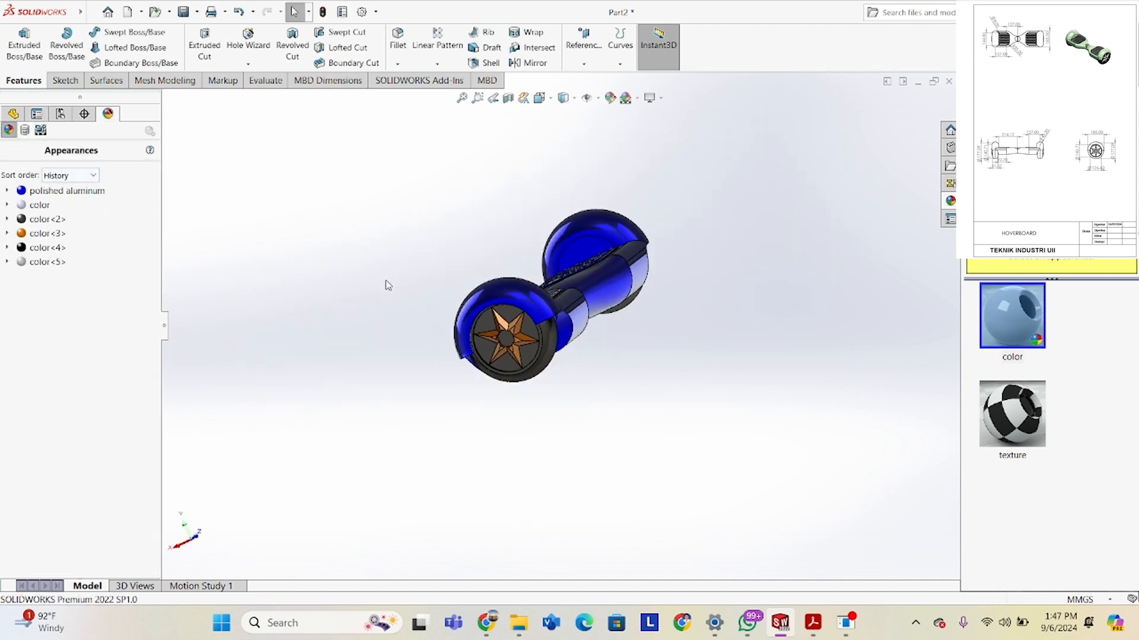
{"action": "middle_click_drag", "start_coordinate": [386, 281], "coordinate": [762, 258]}
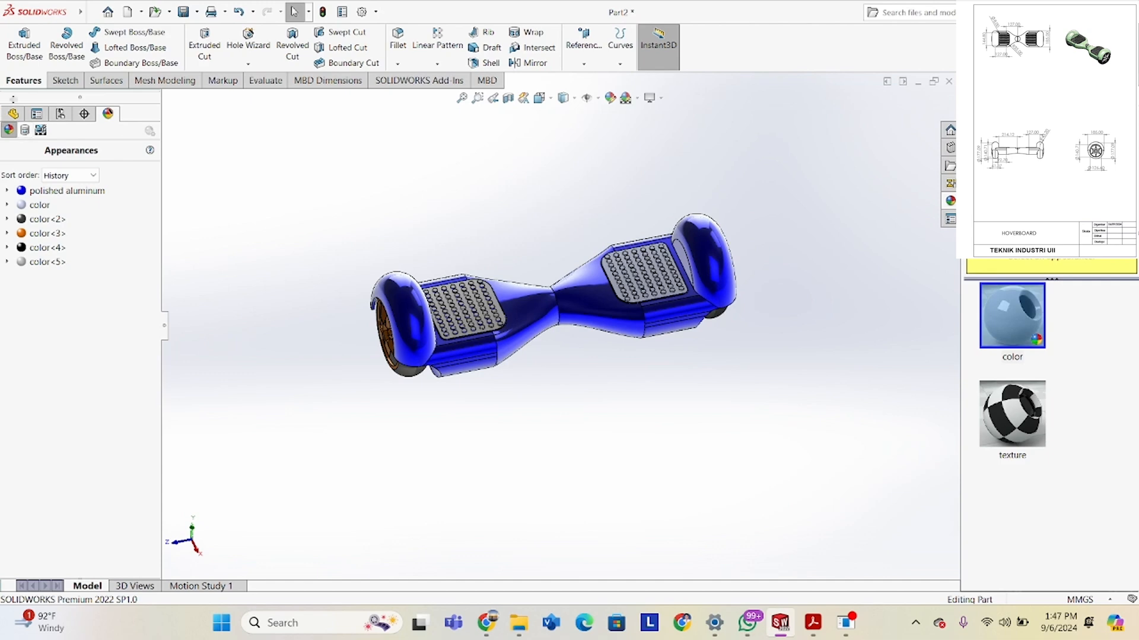
{"action": "left_click", "coordinate": [13, 114]}
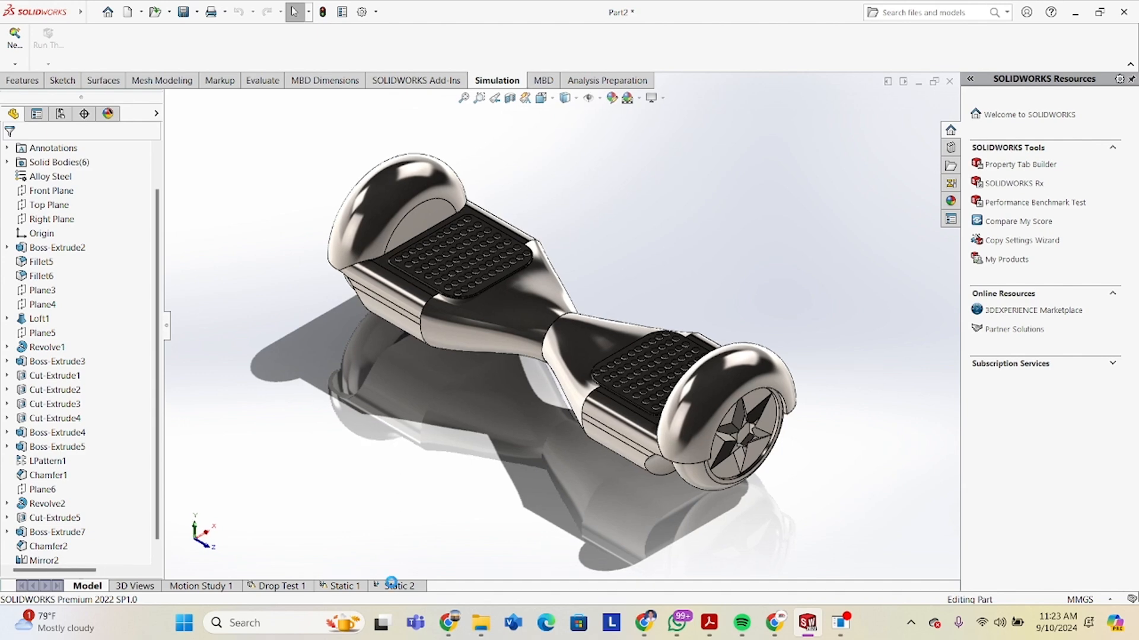
Open the Static 2 study and run it, continuing despite the low disk space.
{"action": "left_click", "coordinate": [392, 586]}
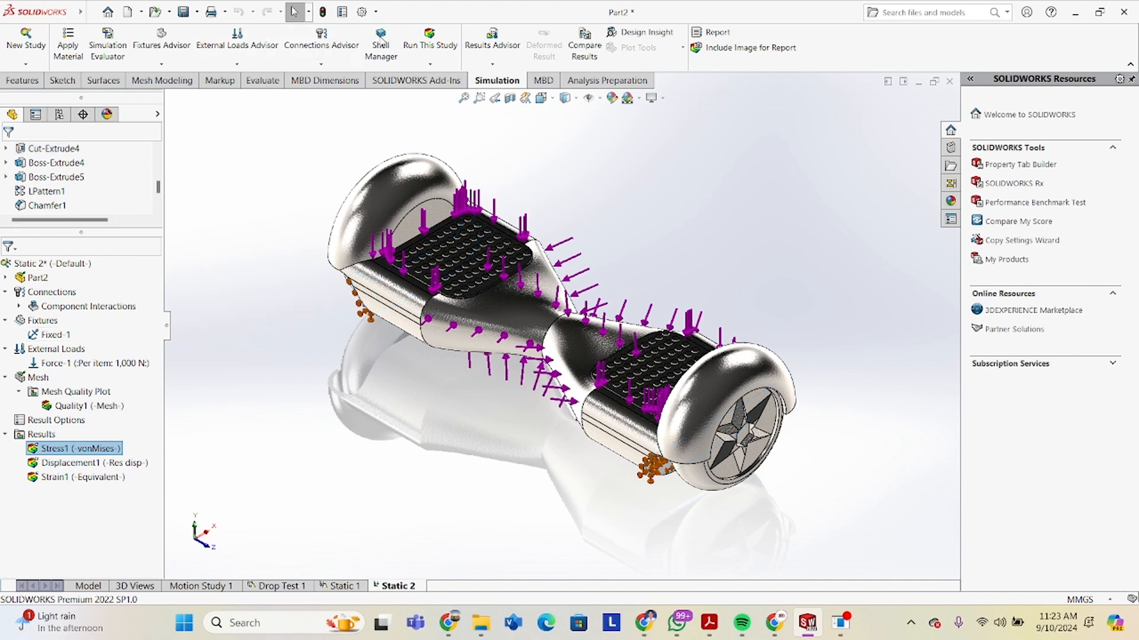
{"action": "left_click", "coordinate": [436, 39]}
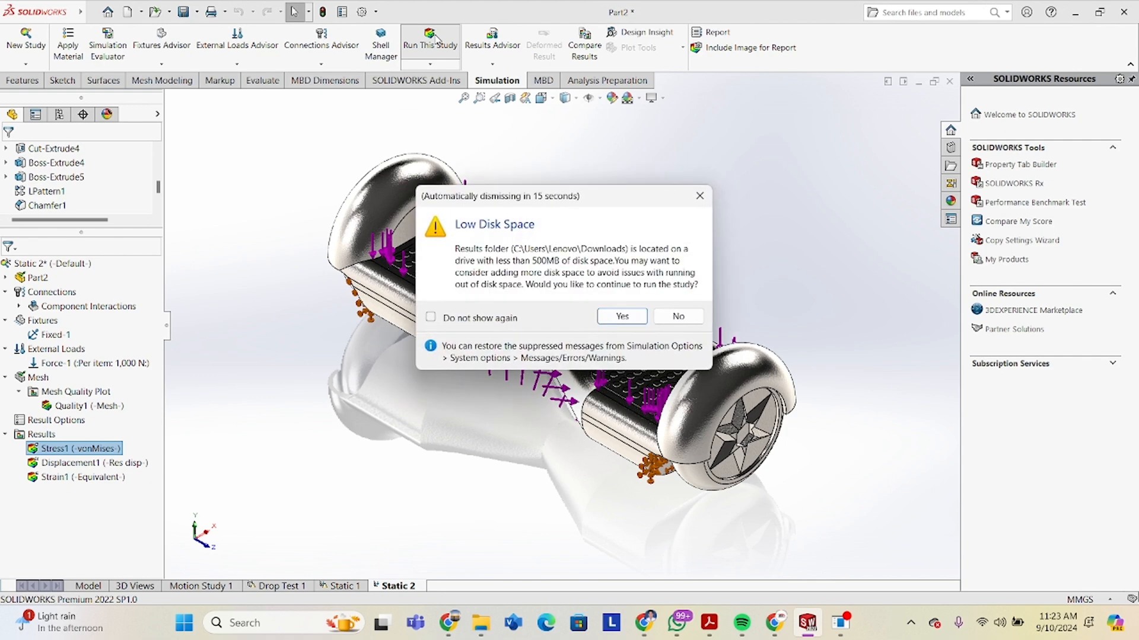
{"action": "left_click", "coordinate": [619, 324]}
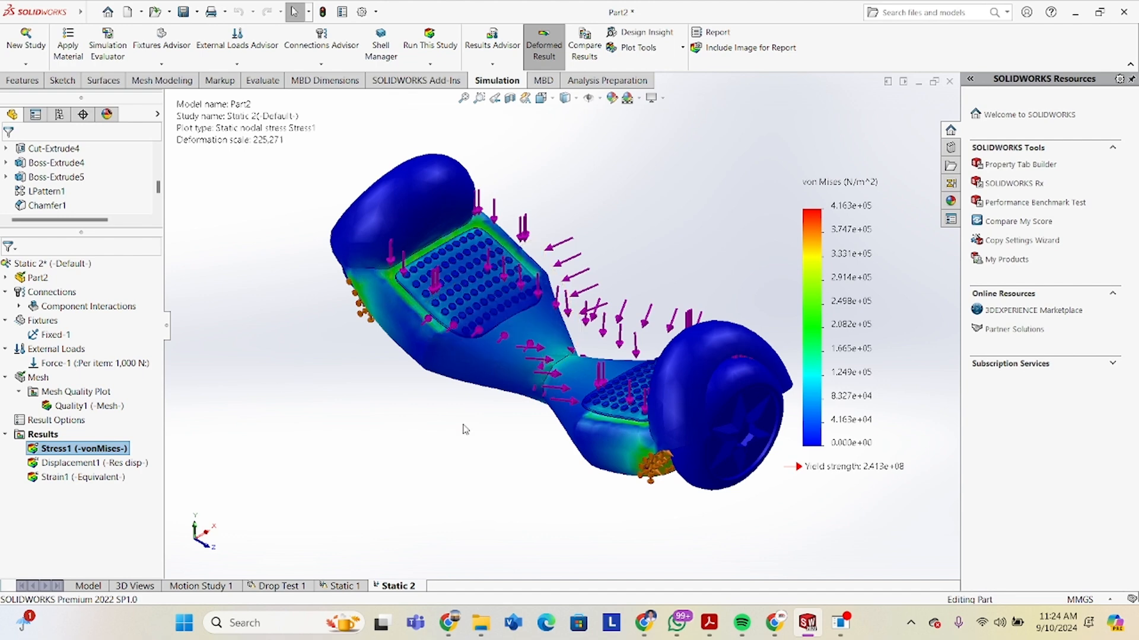
Examine the von Mises stress plot on the deformed hoverboard from the front, above and below, and from the opposite side.
{"action": "key", "text": "Right"}
{"action": "key", "text": "Right"}
{"action": "key", "text": "Left"}
{"action": "key", "text": "Up"}
{"action": "key", "text": "Up"}
{"action": "key", "text": "Up"}
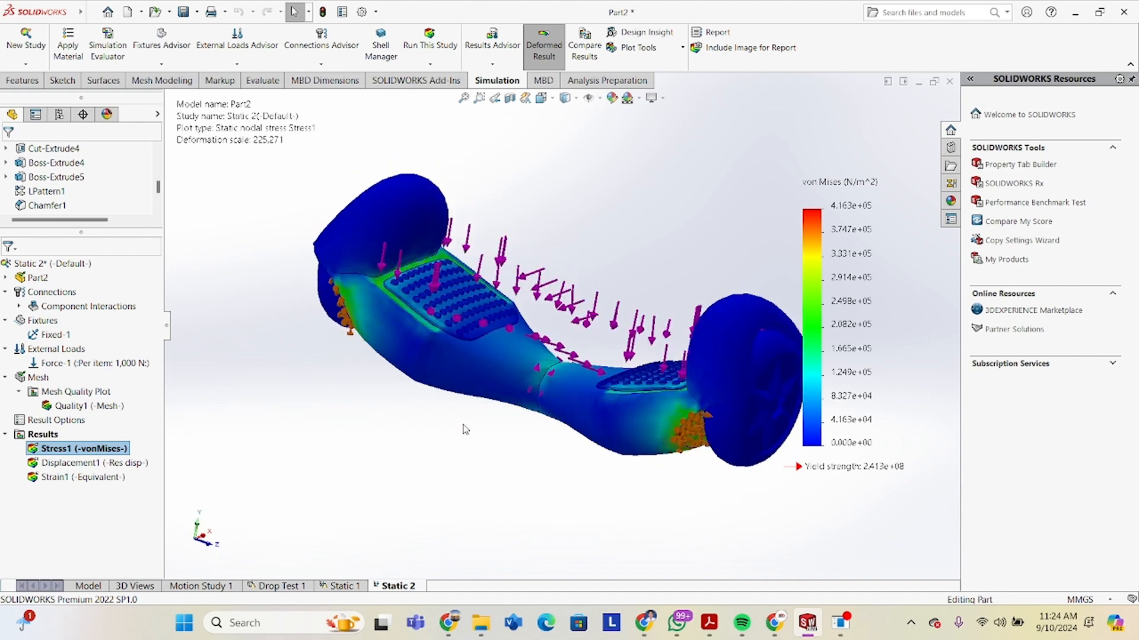
{"action": "key", "text": "Right"}
{"action": "key", "text": "Right"}
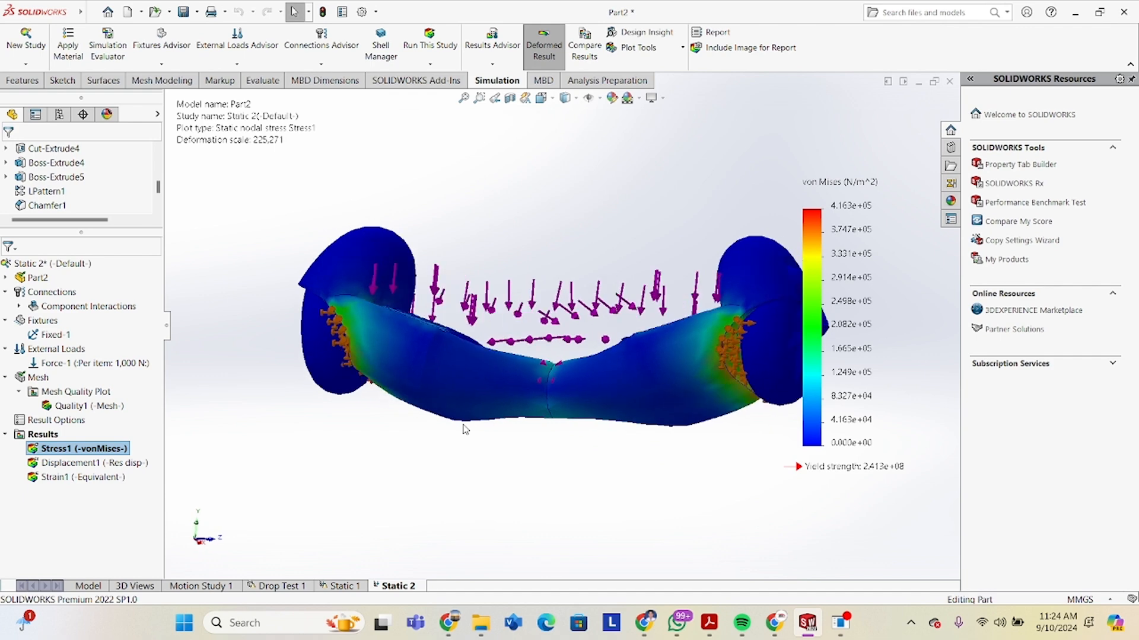
{"action": "key", "text": "Down"}
{"action": "key", "text": "Down"}
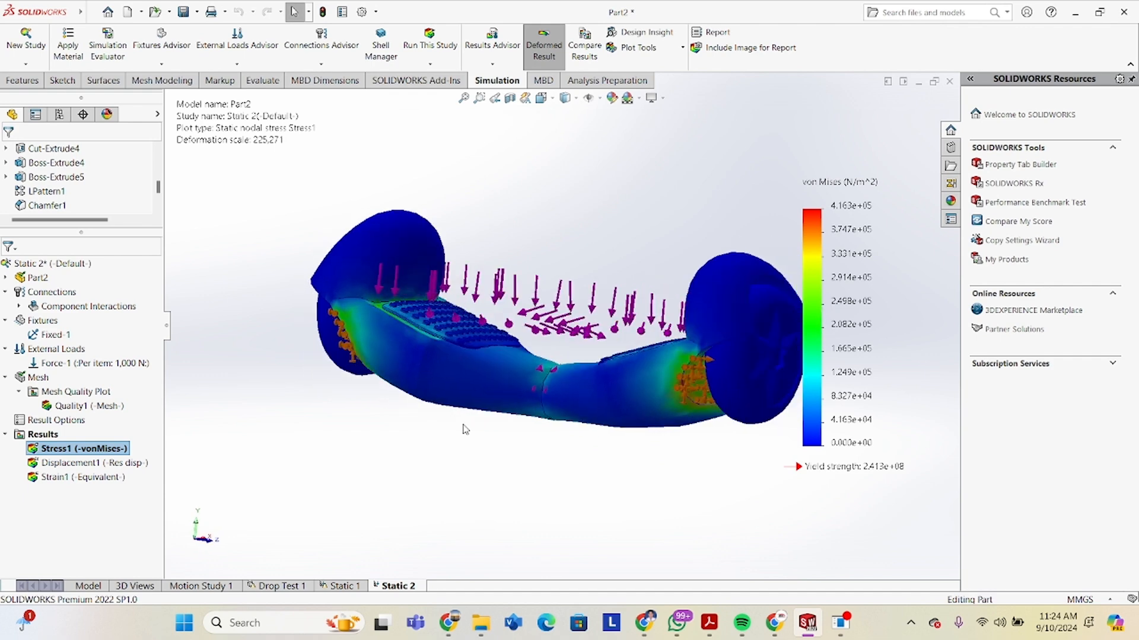
{"action": "key", "text": "Down"}
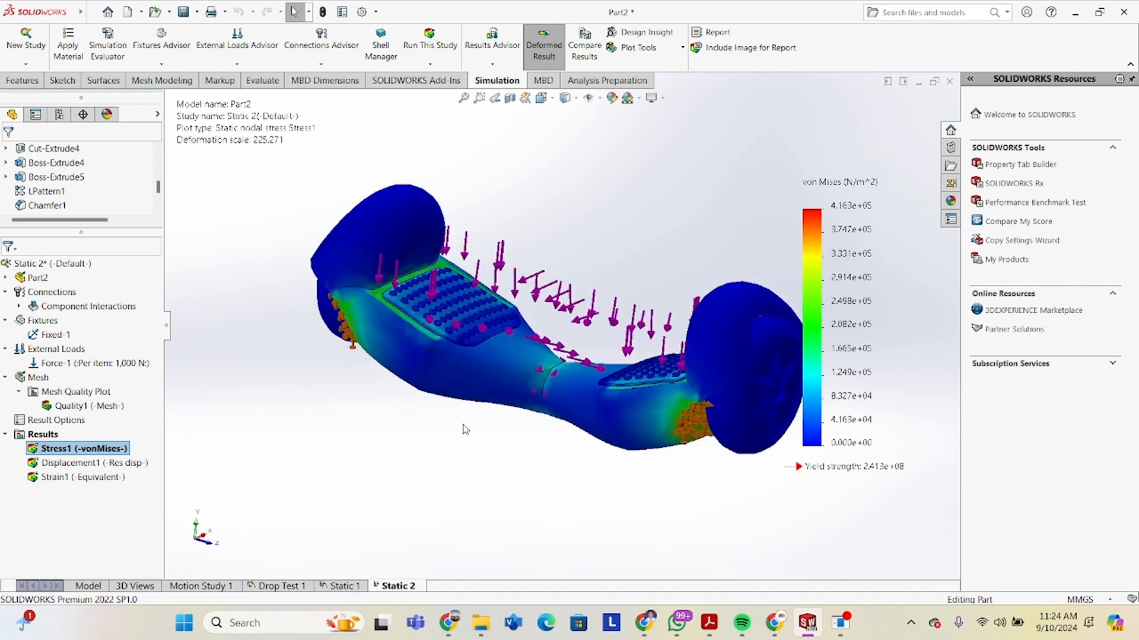
{"action": "key", "text": "Up"}
{"action": "key", "text": "Up"}
{"action": "key", "text": "Up"}
{"action": "key", "text": "Up"}
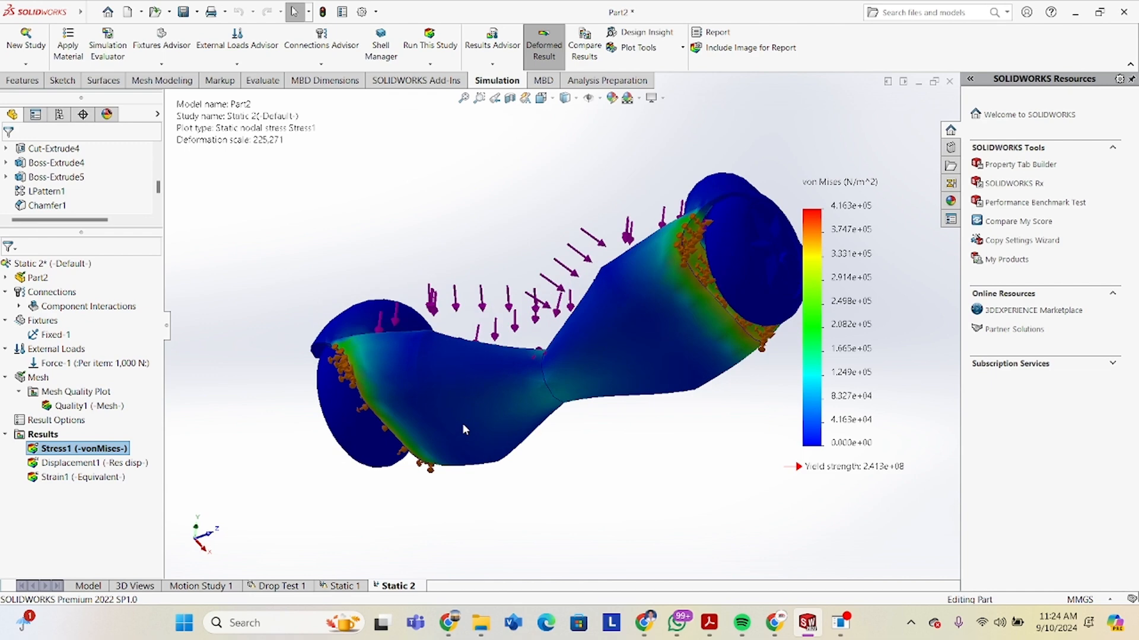
{"action": "key", "text": "Down"}
{"action": "key", "text": "Down"}
{"action": "key", "text": "Down"}
{"action": "key", "text": "Down"}
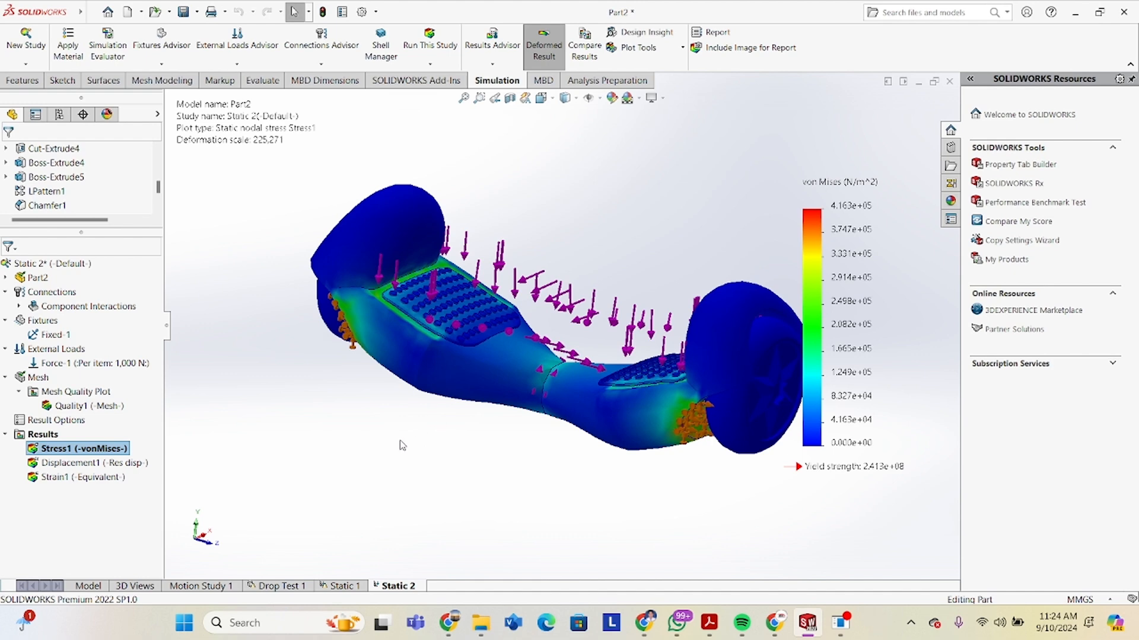
{"action": "key", "text": "Right"}
{"action": "key", "text": "Right"}
{"action": "key", "text": "Right"}
{"action": "key", "text": "Right"}
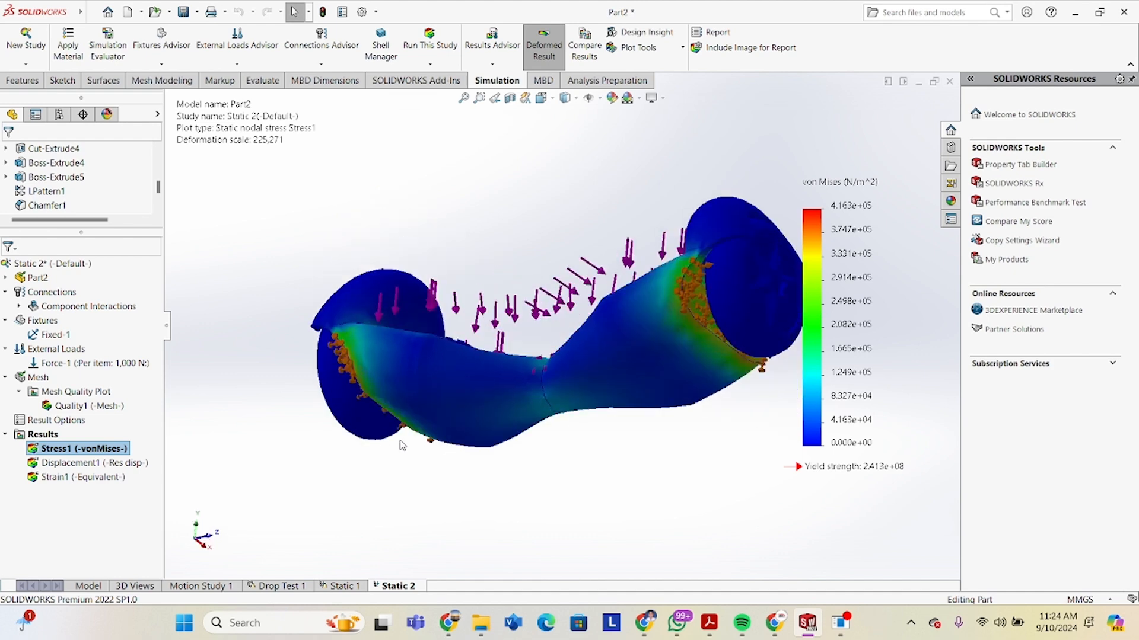
{"action": "key", "text": "Right"}
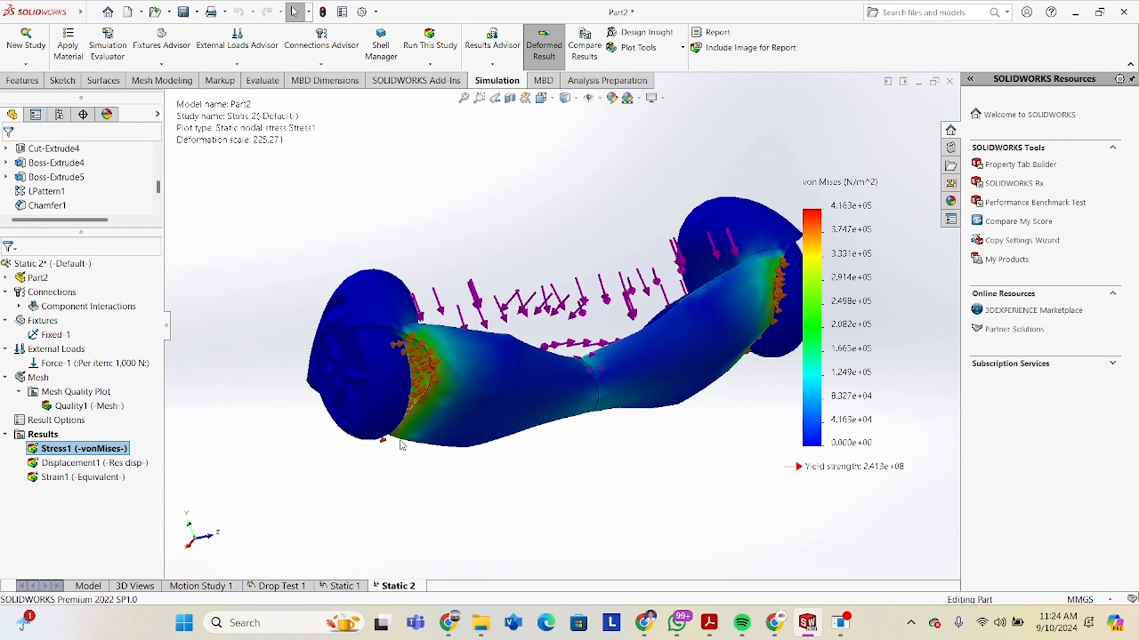
Inspect the stress distribution close up around the fixed face where the body meets the wheel.
{"action": "scroll", "coordinate": [432, 393], "scroll_direction": "up", "scroll_amount": 5}
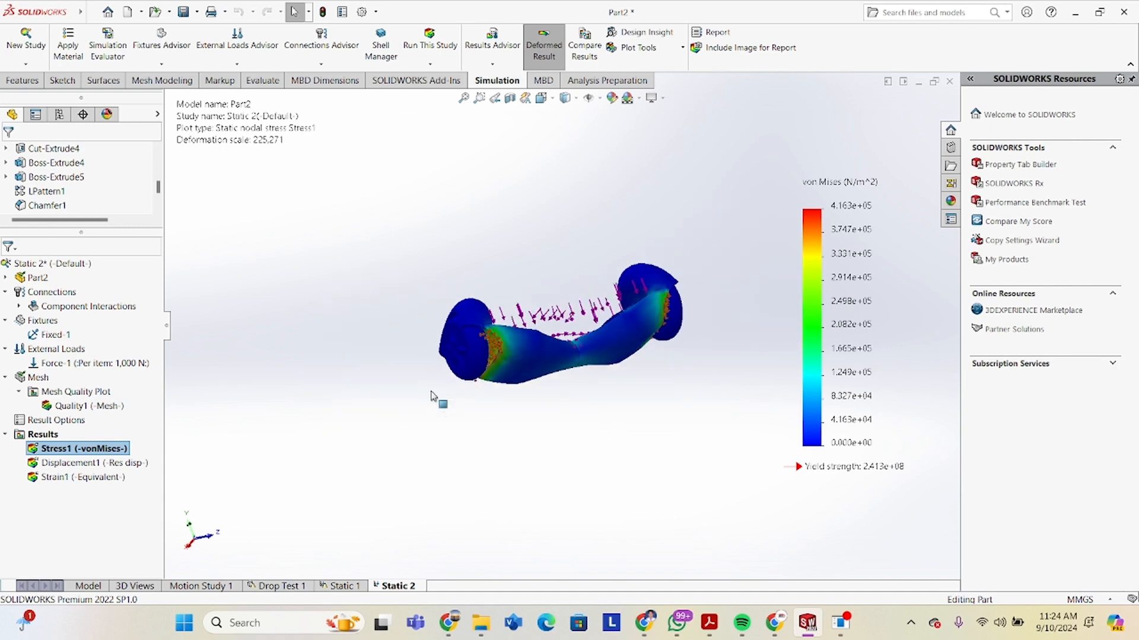
{"action": "scroll", "coordinate": [502, 354], "scroll_direction": "down", "scroll_amount": 8}
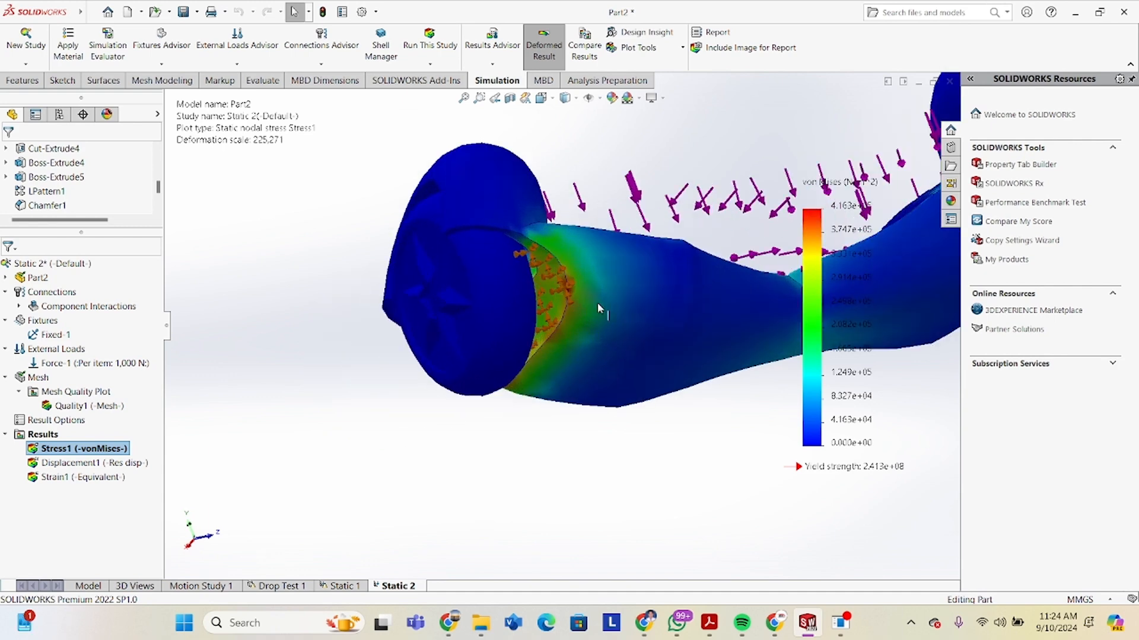
{"action": "scroll", "coordinate": [599, 302], "scroll_direction": "down", "scroll_amount": 3}
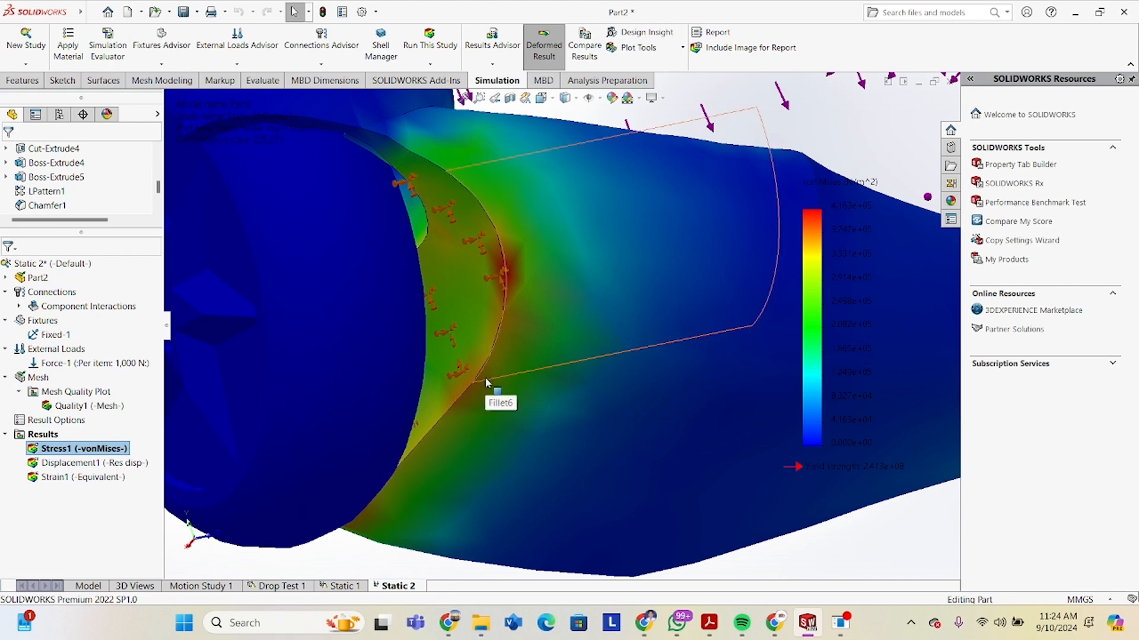
{"action": "scroll", "coordinate": [485, 381], "scroll_direction": "up", "scroll_amount": 6}
{"action": "scroll", "coordinate": [485, 382], "scroll_direction": "up", "scroll_amount": 3}
{"action": "scroll", "coordinate": [485, 383], "scroll_direction": "up", "scroll_amount": 2}
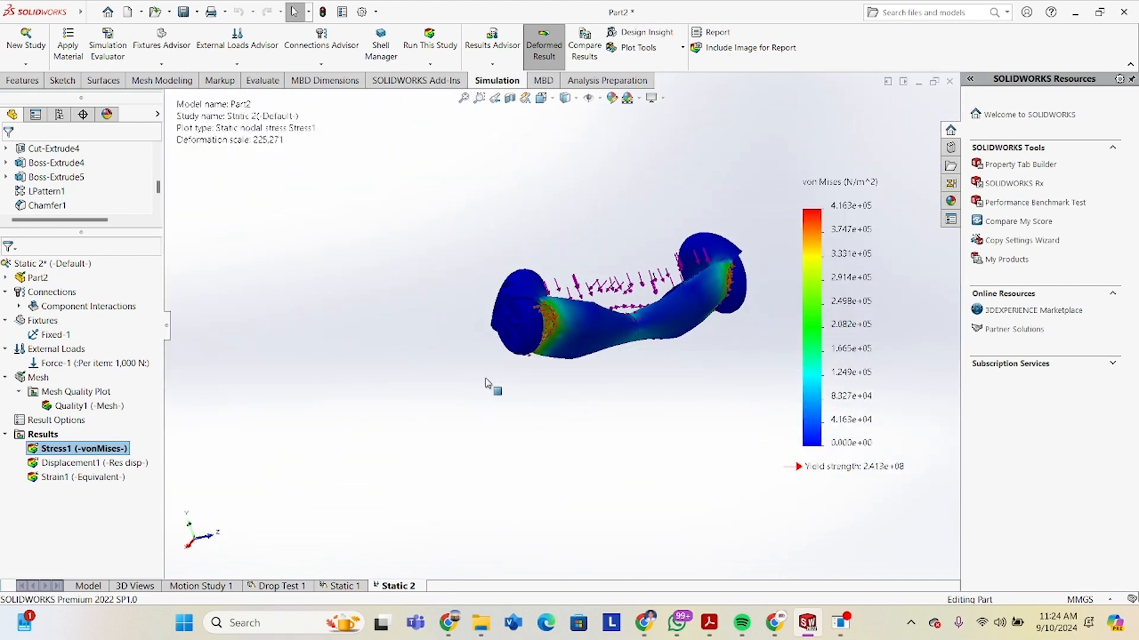
Review the von Mises stress on the underside, foot pads and wheel ends of the whole hoverboard.
{"action": "key", "text": "Left"}
{"action": "key", "text": "Left"}
{"action": "key", "text": "Left"}
{"action": "key", "text": "Left"}
{"action": "key", "text": "Right"}
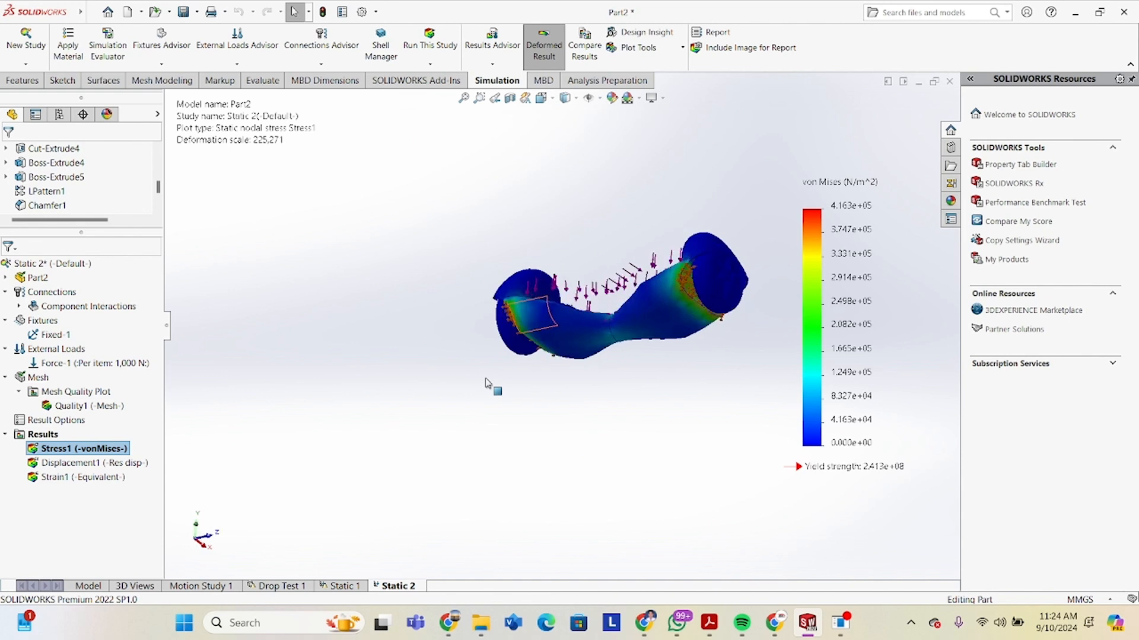
{"action": "key", "text": "Down"}
{"action": "key", "text": "Left"}
{"action": "key", "text": "Left"}
{"action": "key", "text": "Down"}
{"action": "key", "text": "Down"}
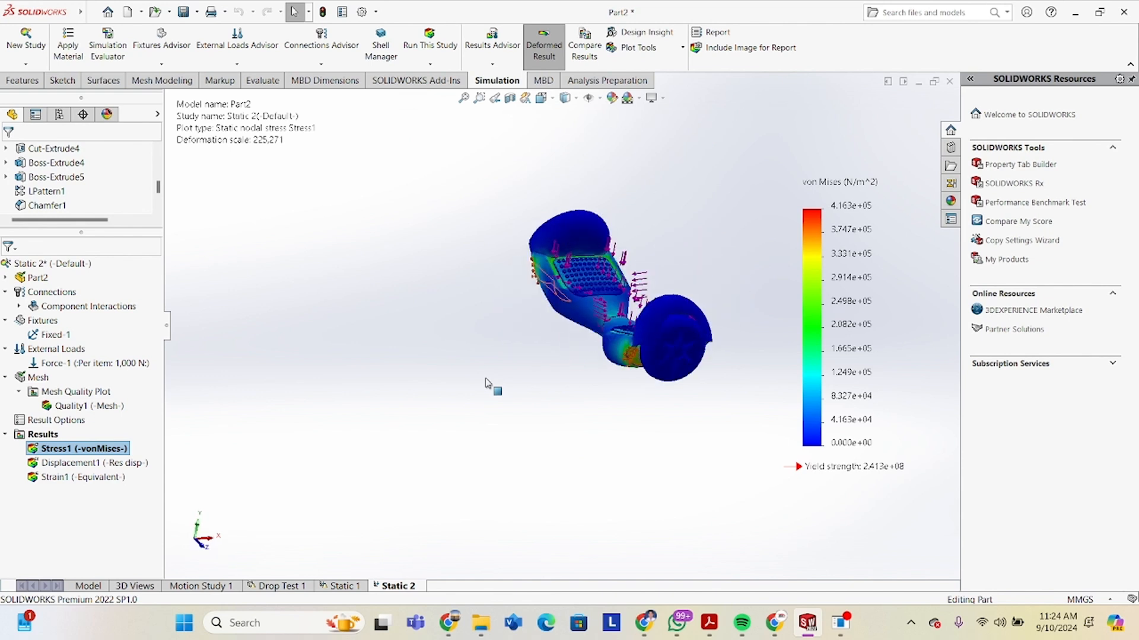
{"action": "key", "text": "Right"}
{"action": "key", "text": "Right"}
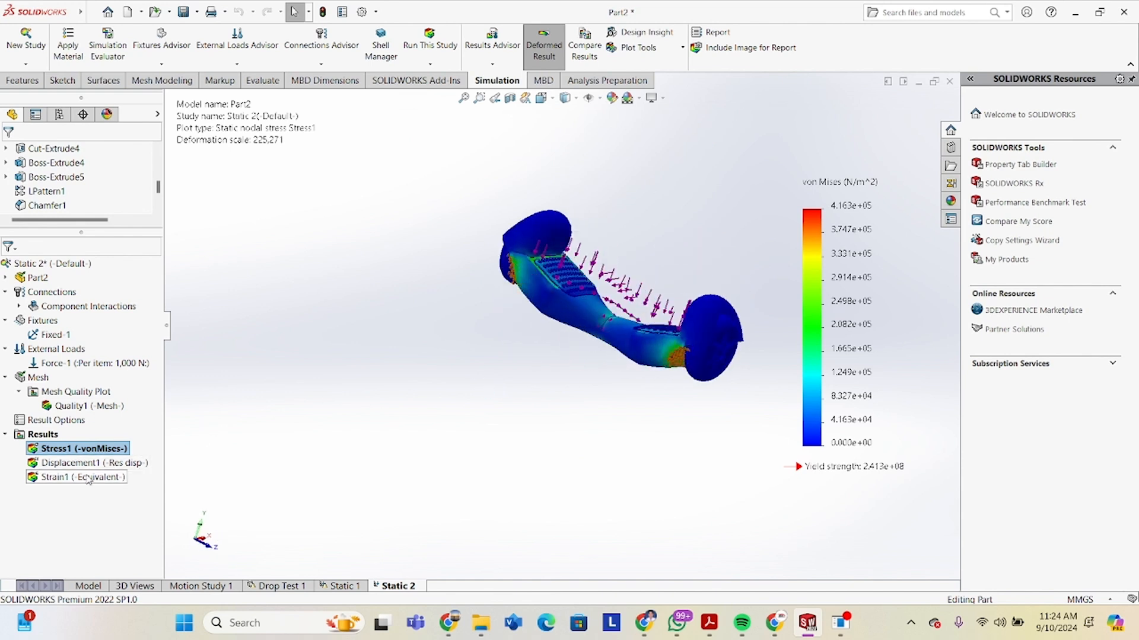
Display the resultant displacement plot and examine the deformed hoverboard from all around.
{"action": "double_click", "coordinate": [84, 463]}
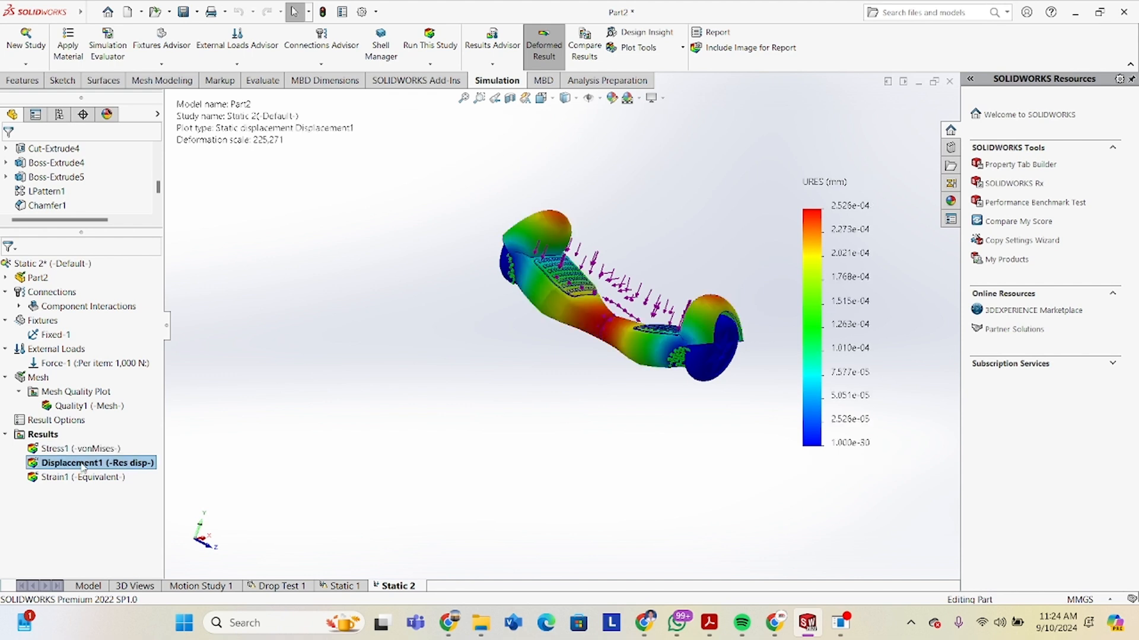
{"action": "scroll", "coordinate": [632, 296], "scroll_direction": "up", "scroll_amount": 2}
{"action": "scroll", "coordinate": [632, 297], "scroll_direction": "down", "scroll_amount": 4}
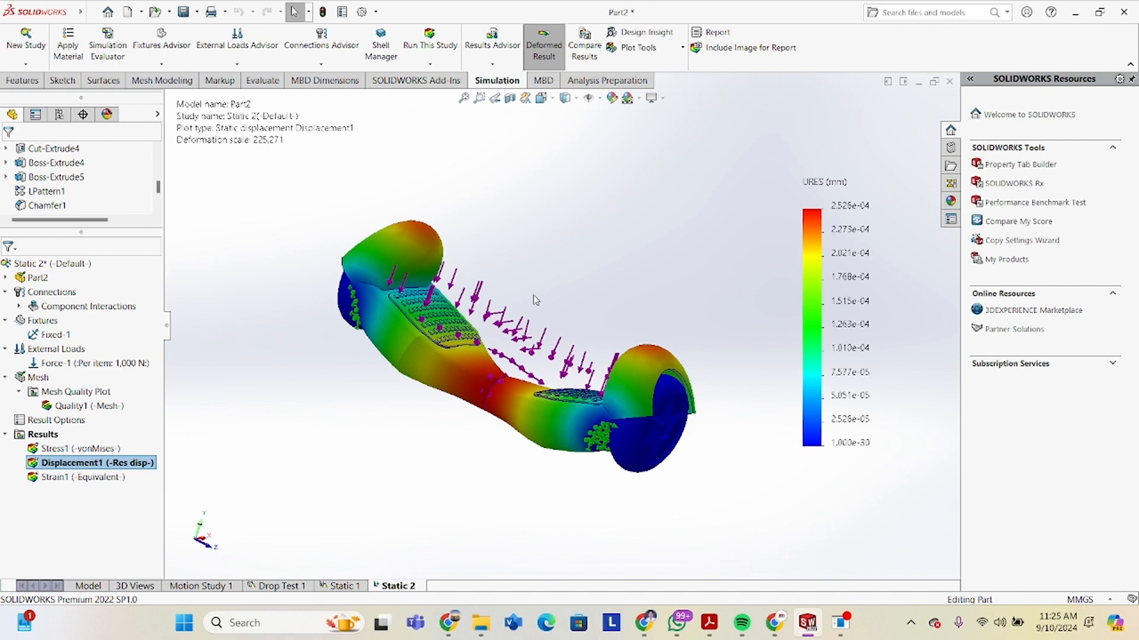
{"action": "key", "text": "Right"}
{"action": "key", "text": "Right"}
{"action": "key", "text": "Right"}
{"action": "key", "text": "Right"}
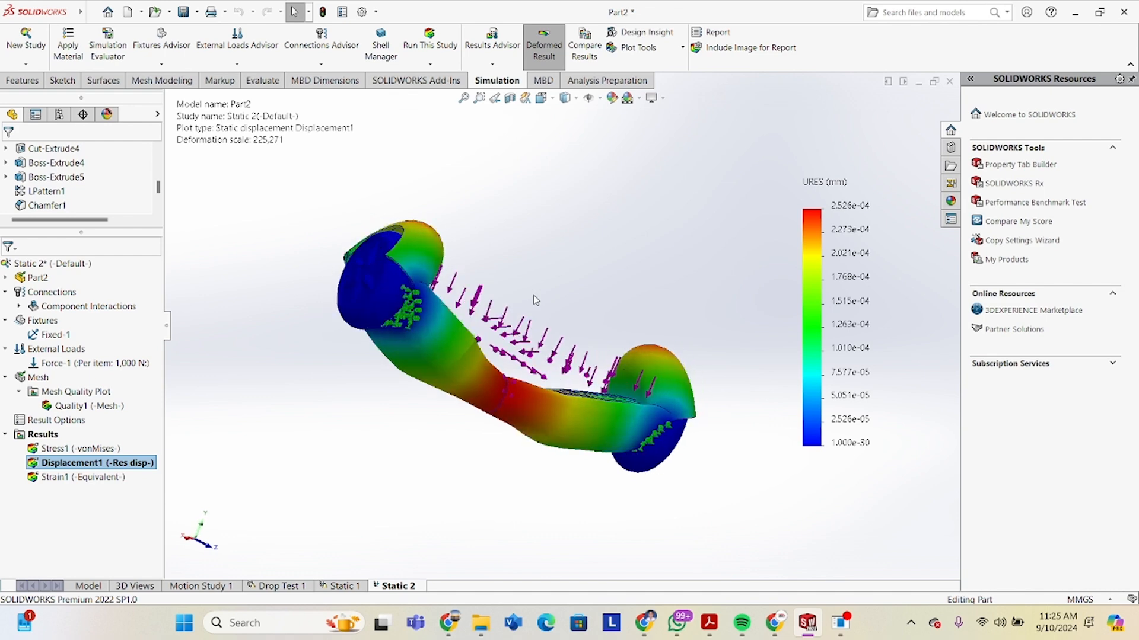
{"action": "key", "text": "Left"}
{"action": "key", "text": "Left"}
{"action": "key", "text": "Right"}
{"action": "key", "text": "Right"}
{"action": "key", "text": "Right"}
{"action": "key", "text": "Right"}
{"action": "key", "text": "Right"}
{"action": "key", "text": "Right"}
{"action": "key", "text": "Right"}
{"action": "key", "text": "Right"}
{"action": "key", "text": "Right"}
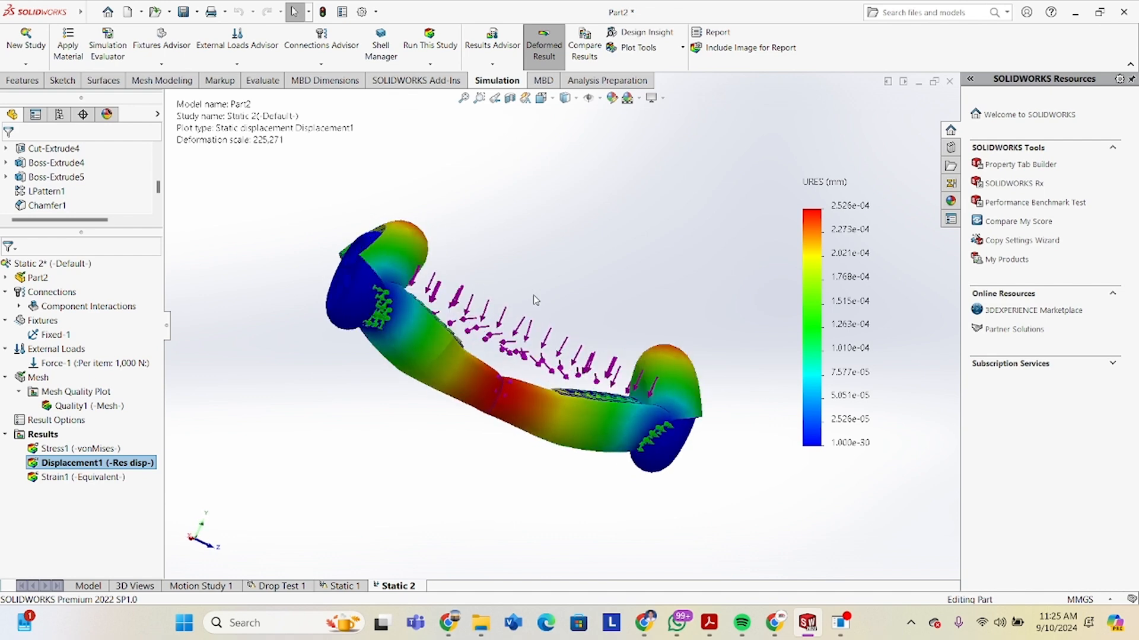
{"action": "key", "text": "Right"}
{"action": "key", "text": "Right"}
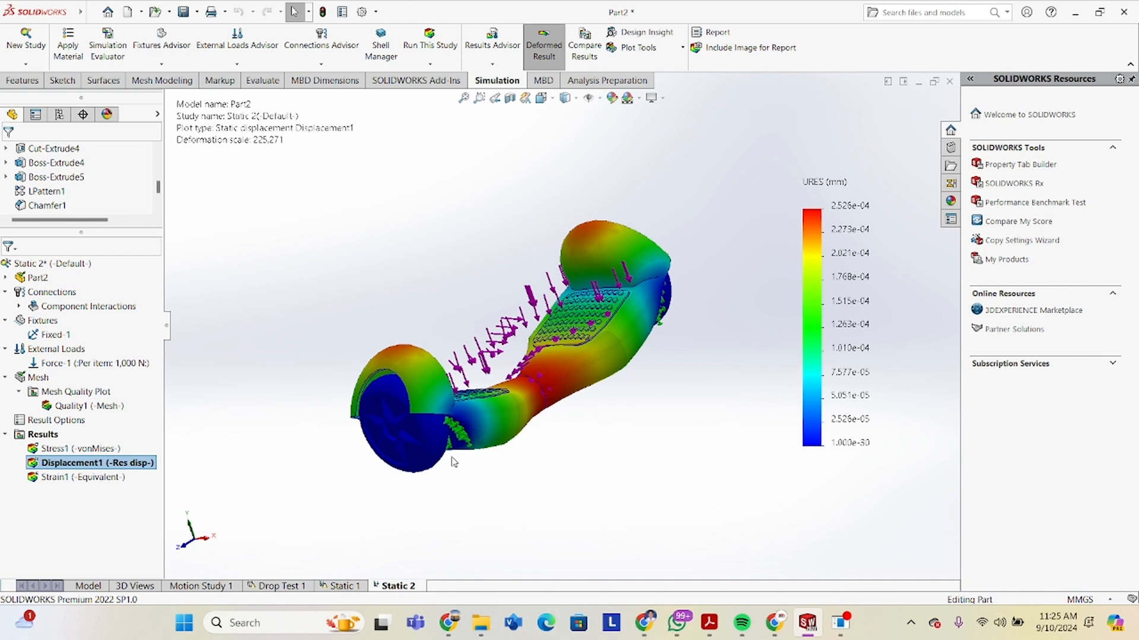
Display the equivalent strain plot of the Static 2 study and collapse the results folder.
{"action": "double_click", "coordinate": [88, 479]}
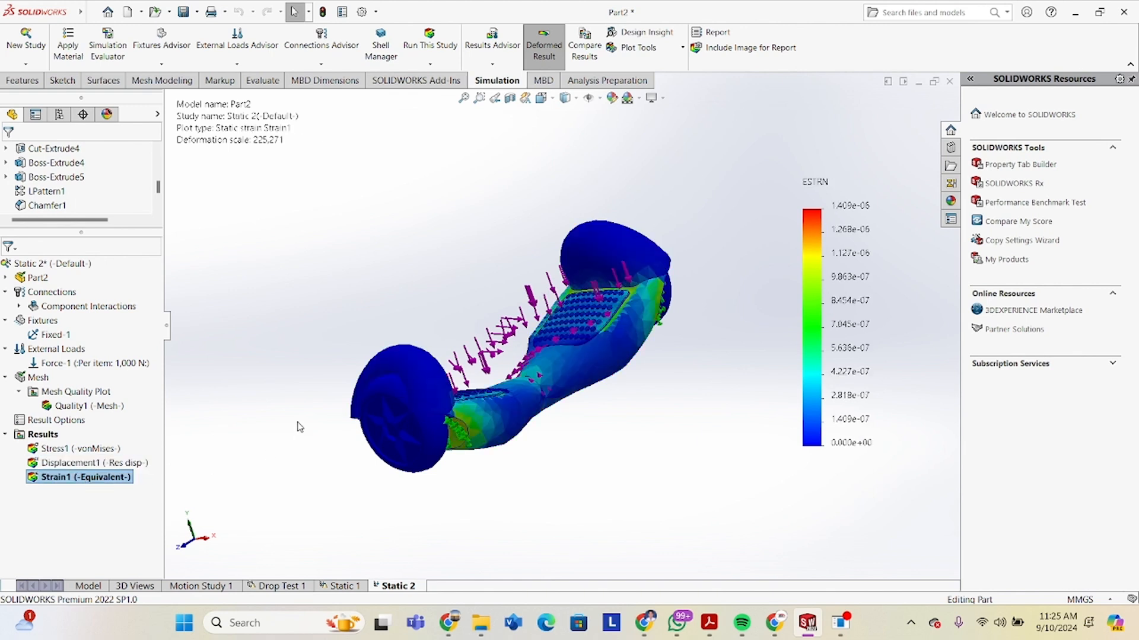
{"action": "key", "text": "Left"}
{"action": "key", "text": "Left"}
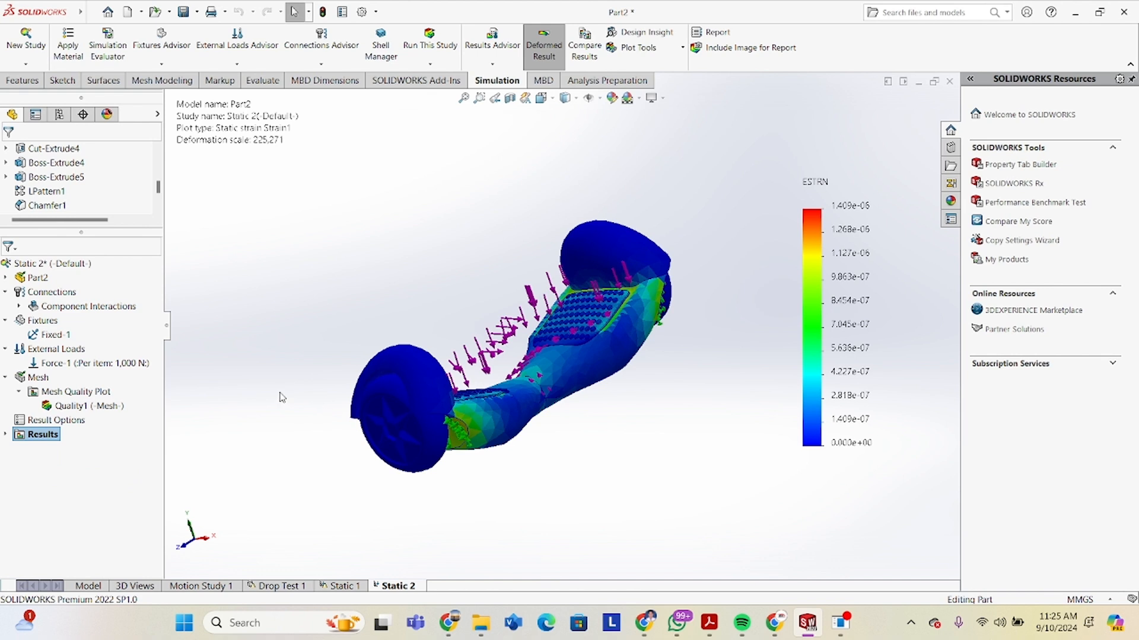
Examine the equivalent strain plot on the underside, foot pads and wheel ends of the hoverboard from all around.
{"action": "key", "text": "Left"}
{"action": "key", "text": "Left"}
{"action": "key", "text": "Left"}
{"action": "key", "text": "Left"}
{"action": "key", "text": "Left"}
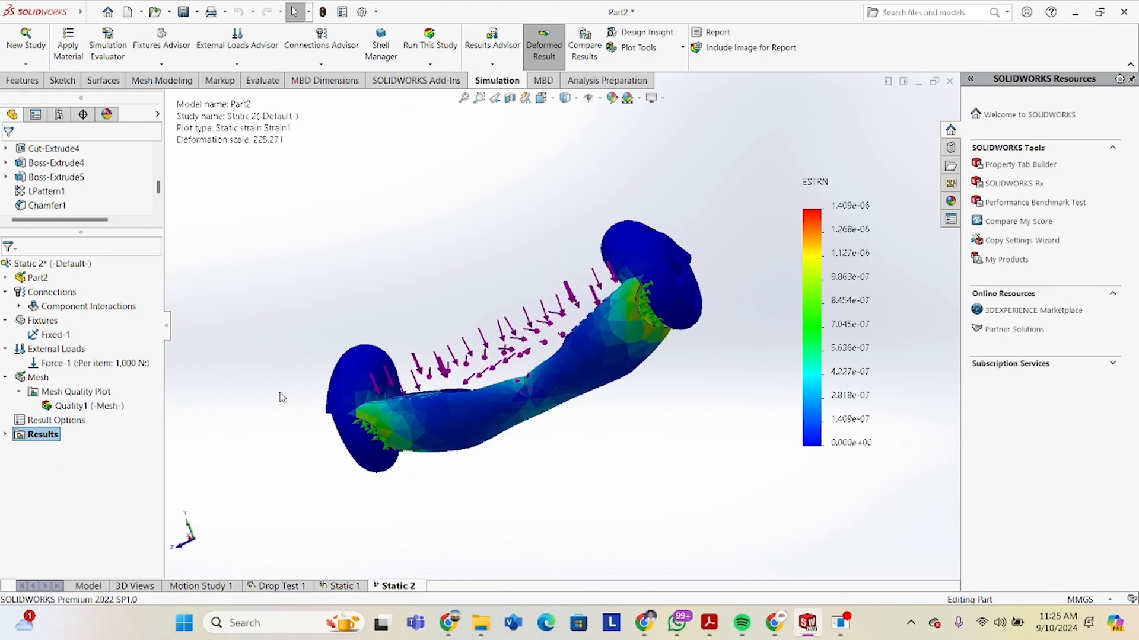
{"action": "key", "text": "Left"}
{"action": "key", "text": "Left"}
{"action": "key", "text": "Left"}
{"action": "key", "text": "Left"}
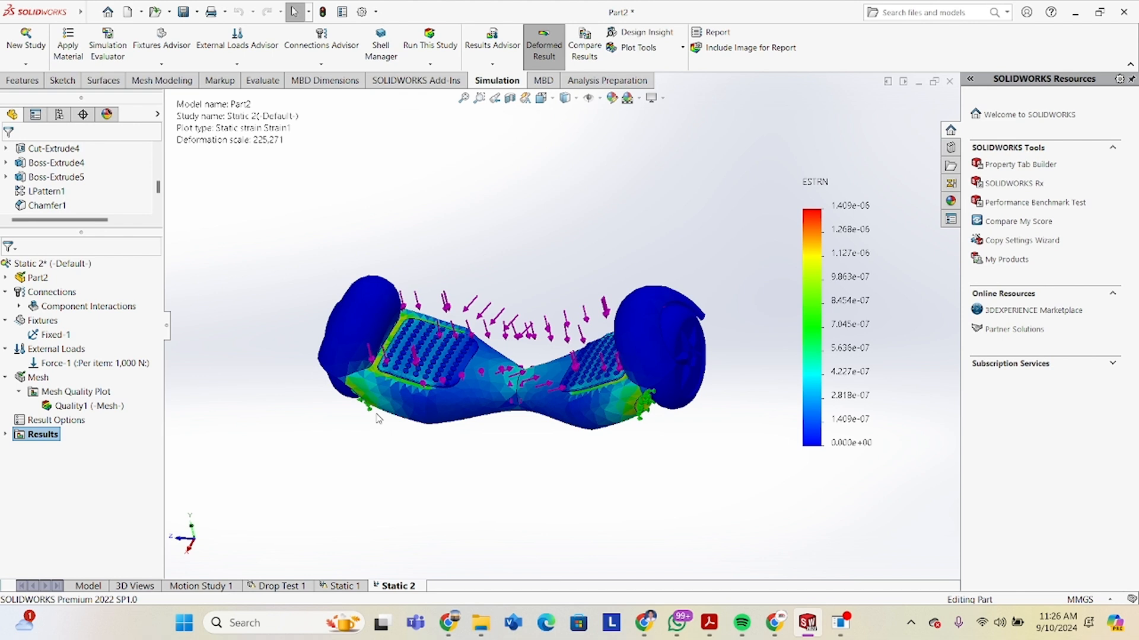
{"action": "left_click", "coordinate": [26, 65]}
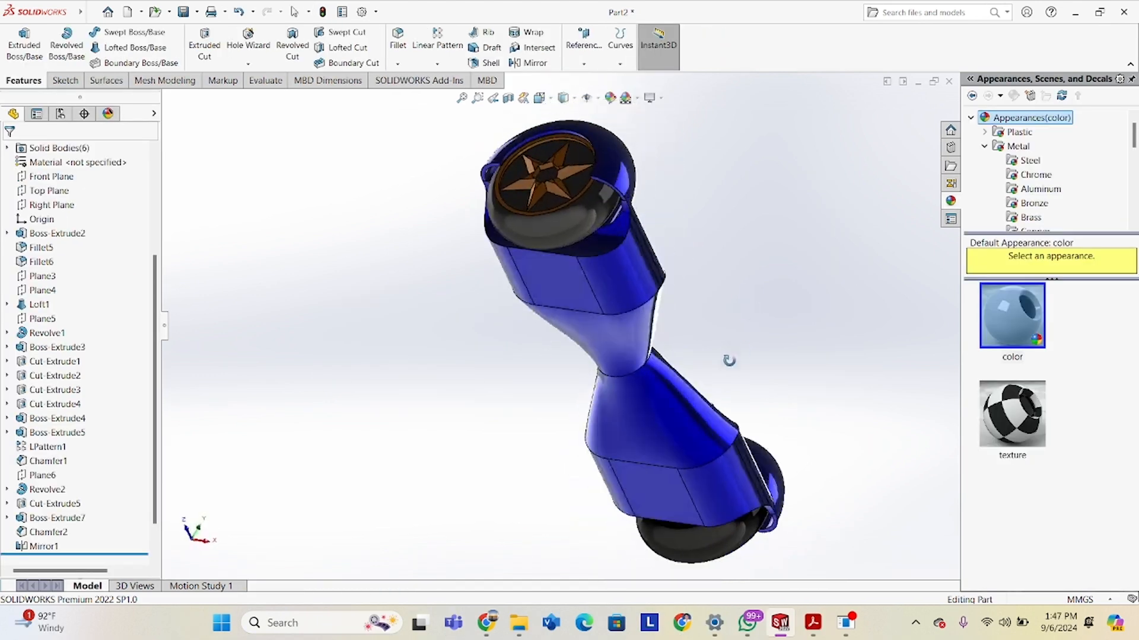
Orient the colored hoverboard to a low isometric view showing both foot pads and one wheel rim.
{"action": "key", "text": "space"}
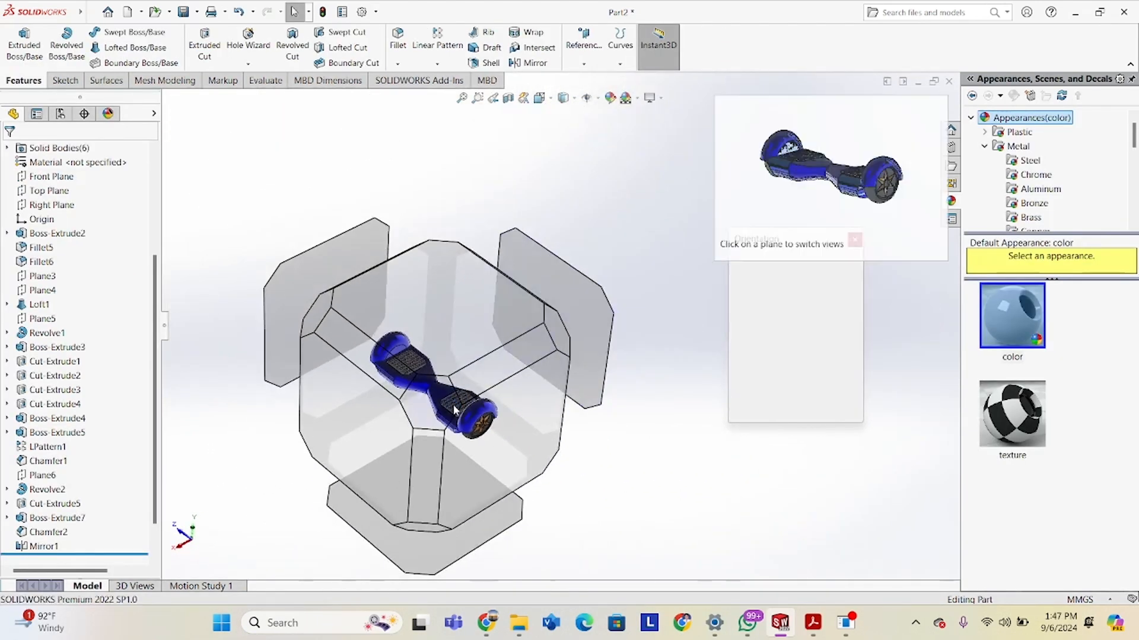
{"action": "left_click", "coordinate": [450, 399]}
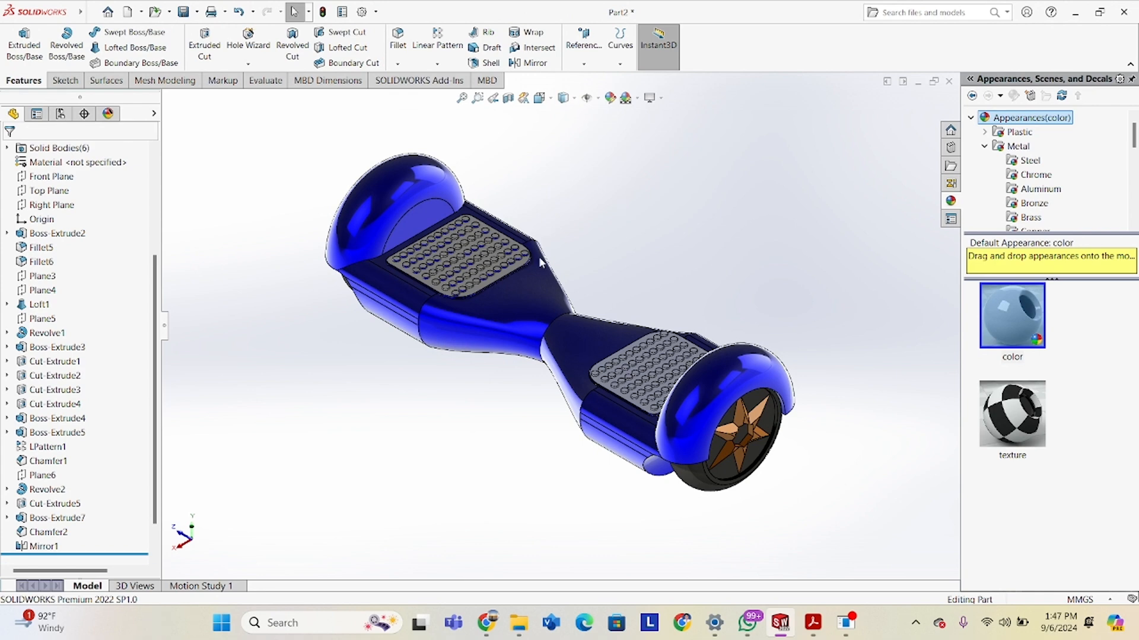
{"action": "middle_click_drag", "start_coordinate": [542, 261], "coordinate": [554, 219]}
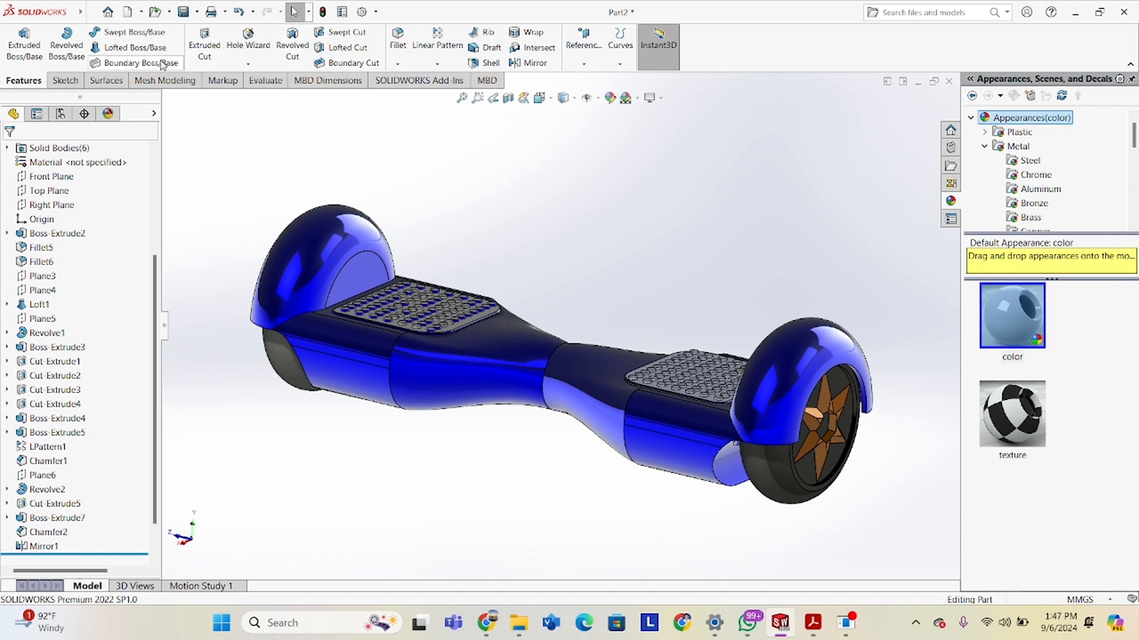
Activate the PhotoView 360 add-in for the current session.
{"action": "left_click", "coordinate": [376, 11]}
{"action": "left_click", "coordinate": [384, 60]}
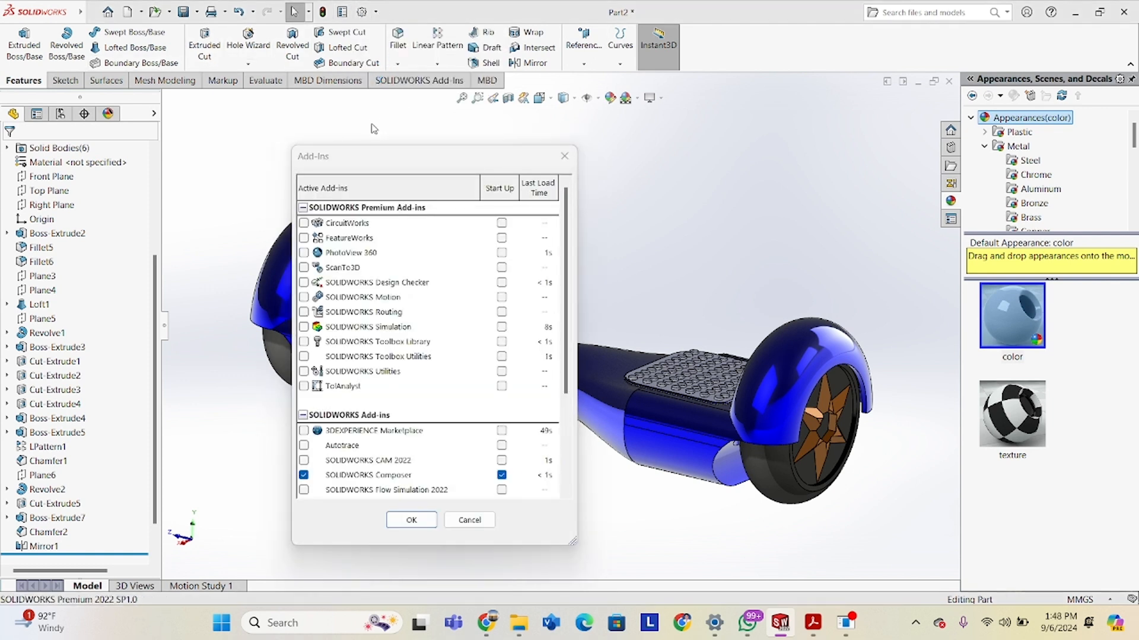
{"action": "left_click", "coordinate": [304, 253]}
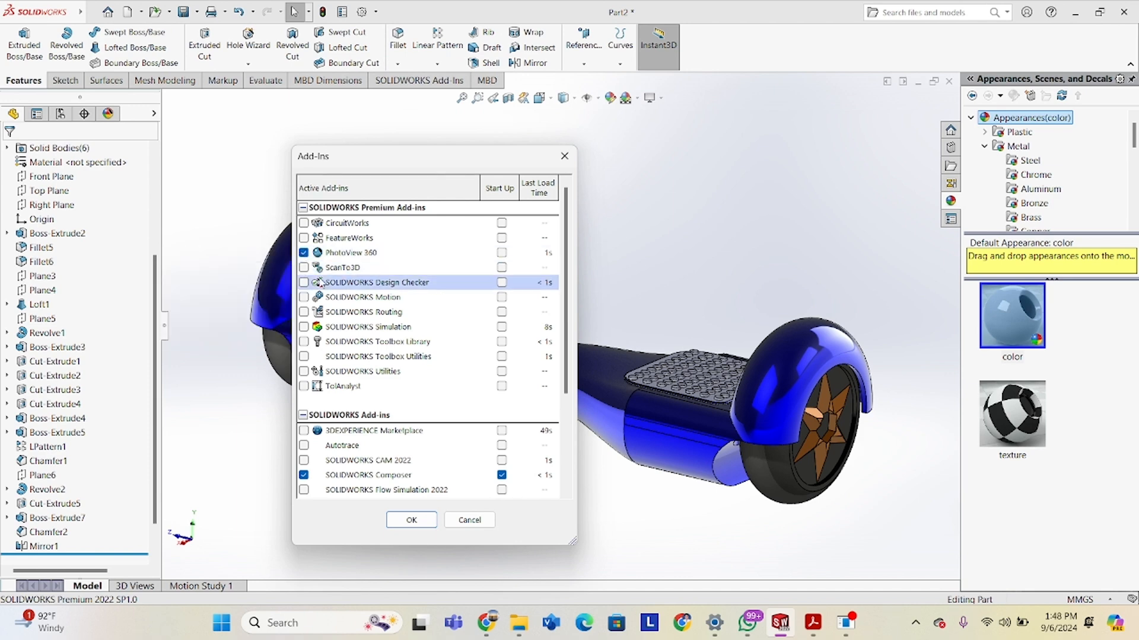
{"action": "left_click", "coordinate": [415, 521]}
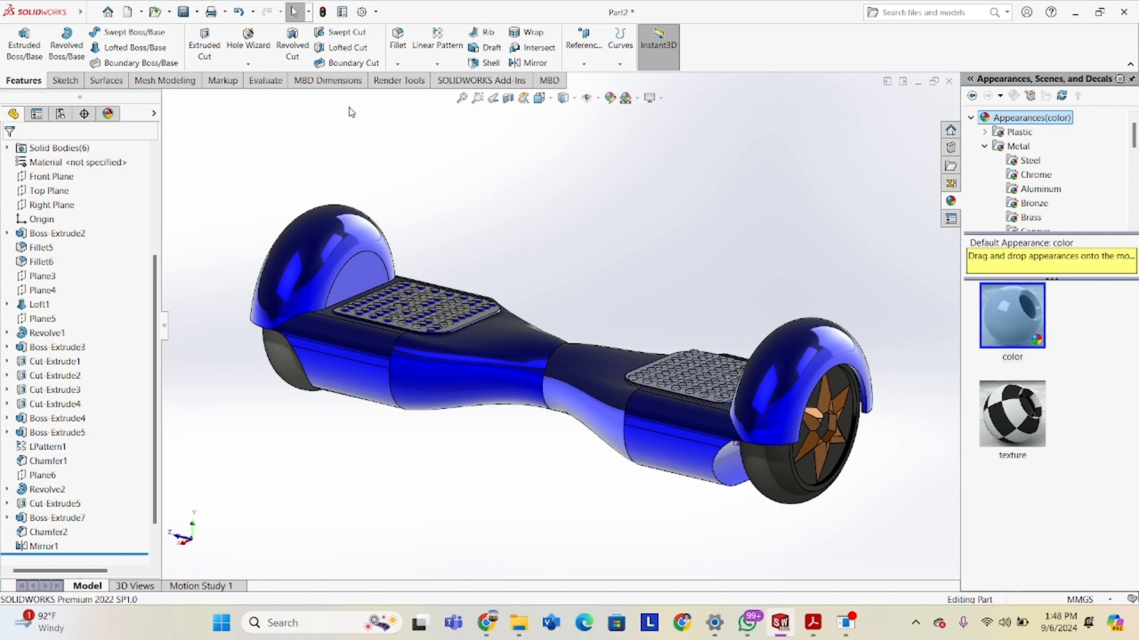
Run a final render of the hoverboard without a camera or perspective and bring up the rendered image.
{"action": "left_click", "coordinate": [383, 84]}
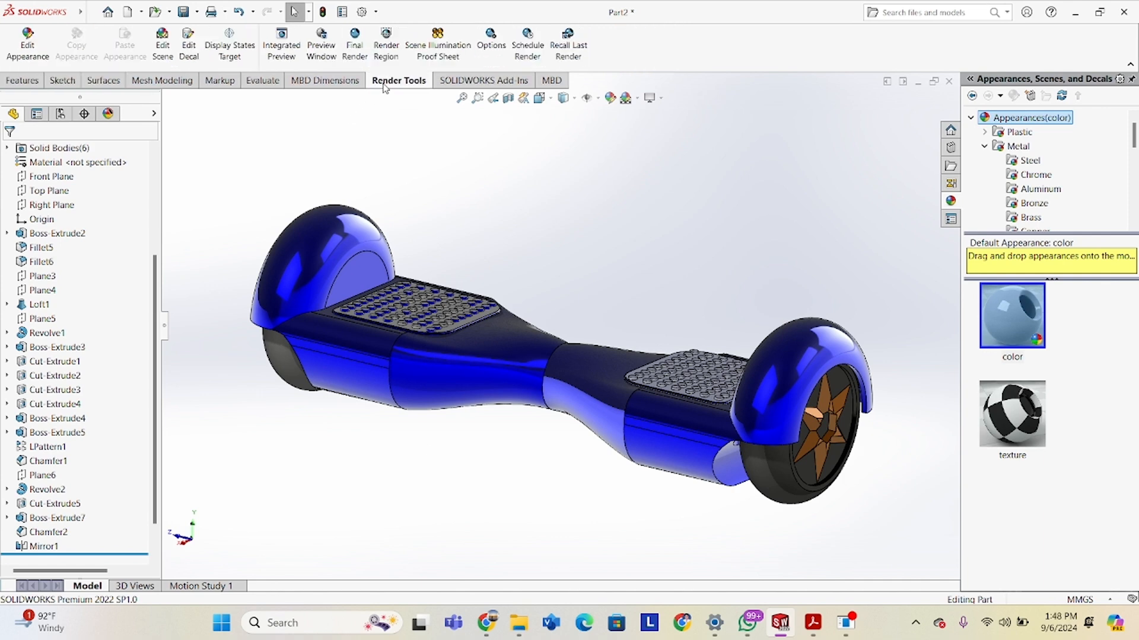
{"action": "left_click", "coordinate": [355, 50]}
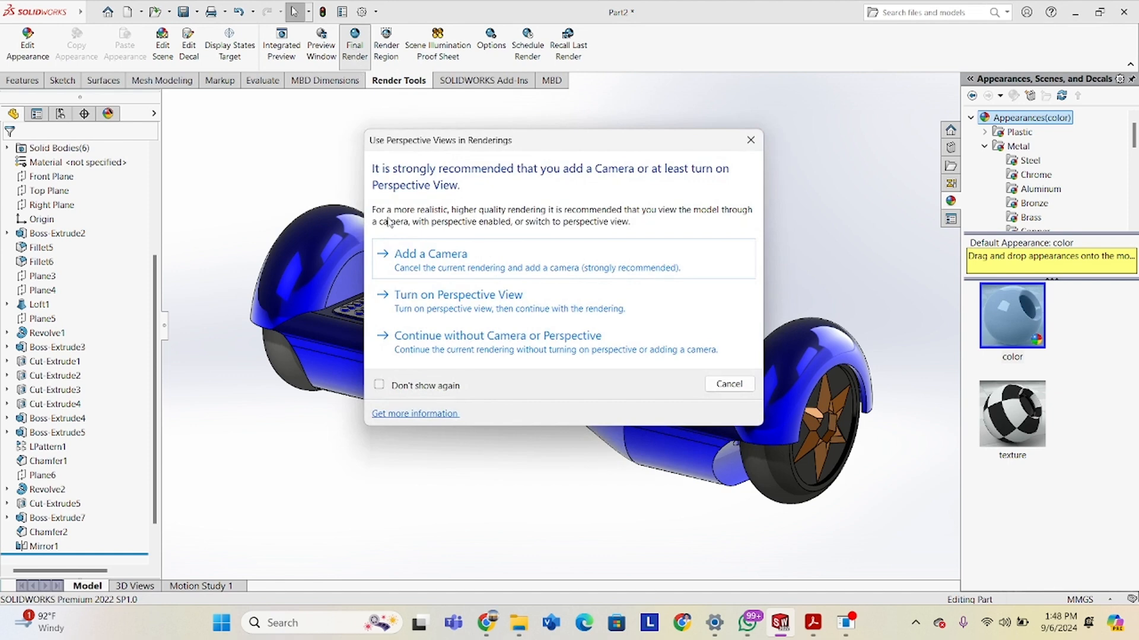
{"action": "left_click", "coordinate": [409, 342]}
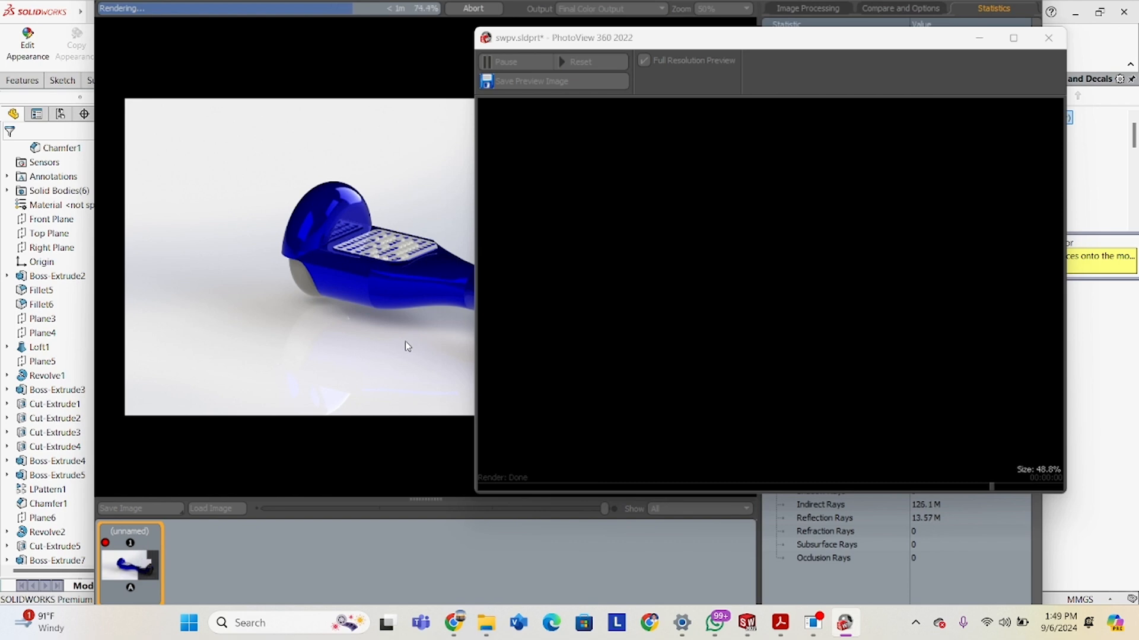
{"action": "left_click", "coordinate": [979, 39]}
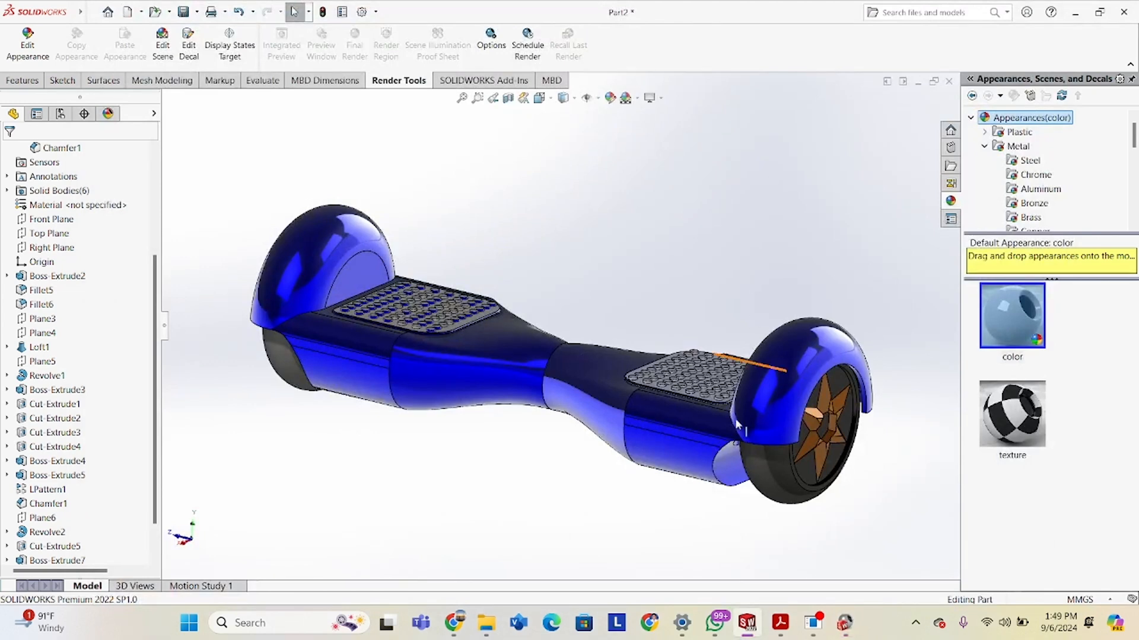
{"action": "mouse_move", "coordinate": [838, 635]}
{"action": "left_click", "coordinate": [851, 570]}
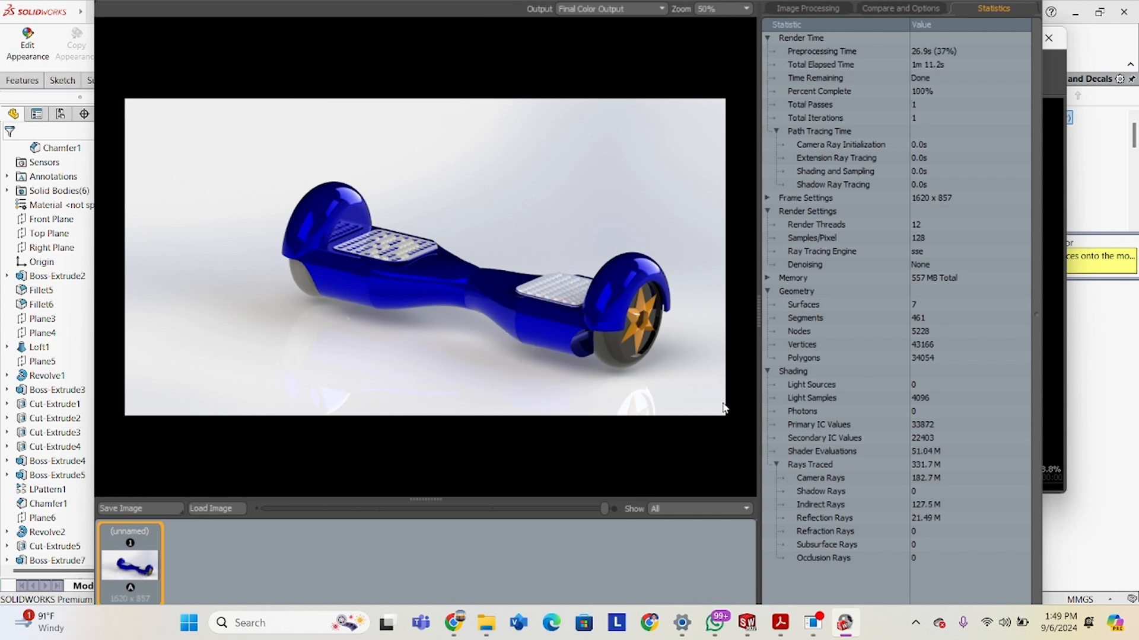
Save the rendered hoverboard image as the JPEG file Untitled in Downloads and close the render window.
{"action": "left_click", "coordinate": [132, 508]}
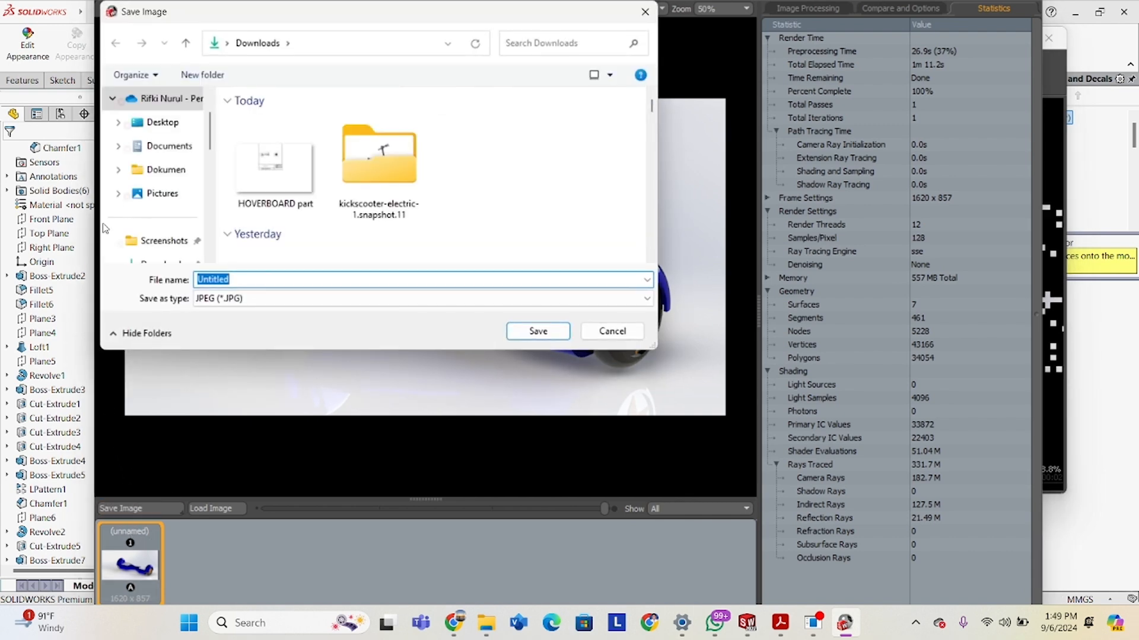
{"action": "left_click", "coordinate": [561, 331]}
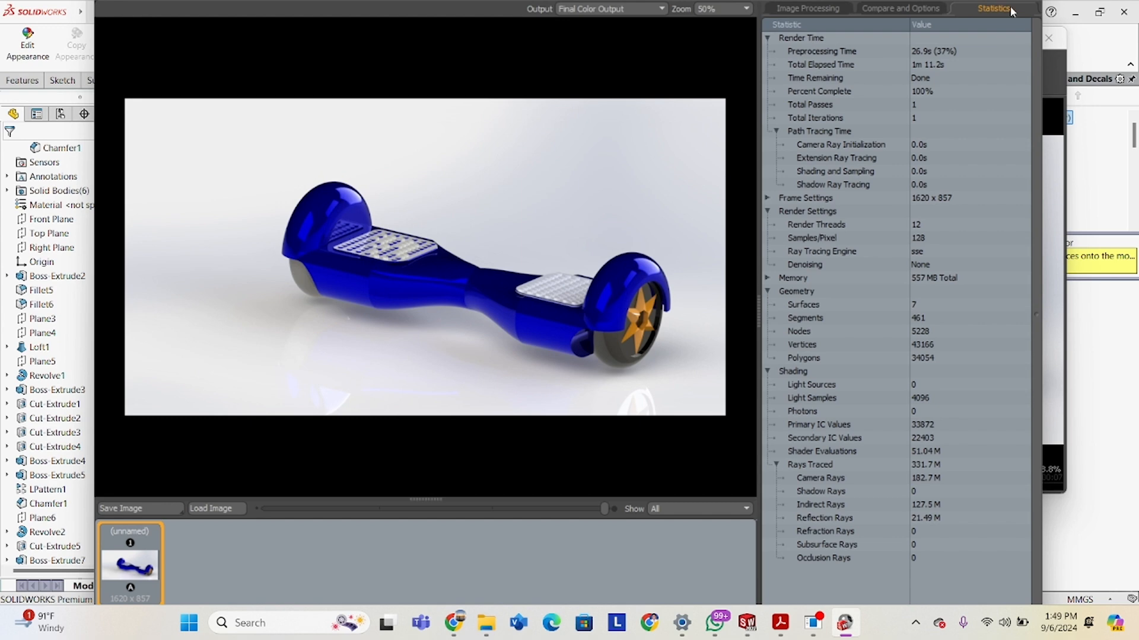
{"action": "left_click", "coordinate": [1056, 40]}
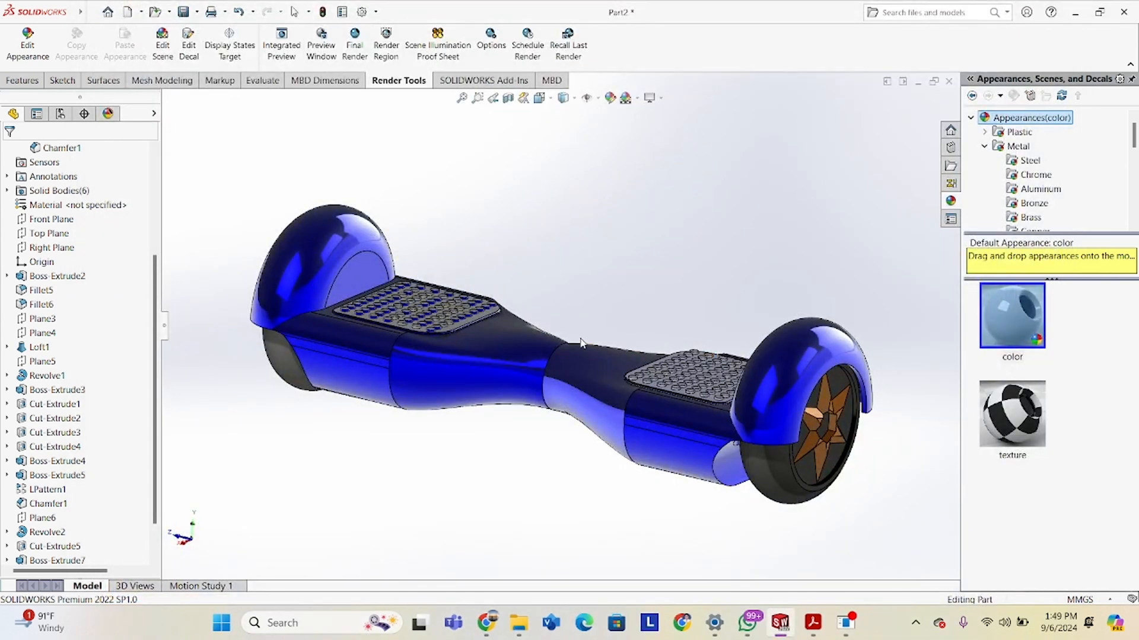
{"action": "middle_click_drag", "start_coordinate": [587, 347], "coordinate": [589, 317]}
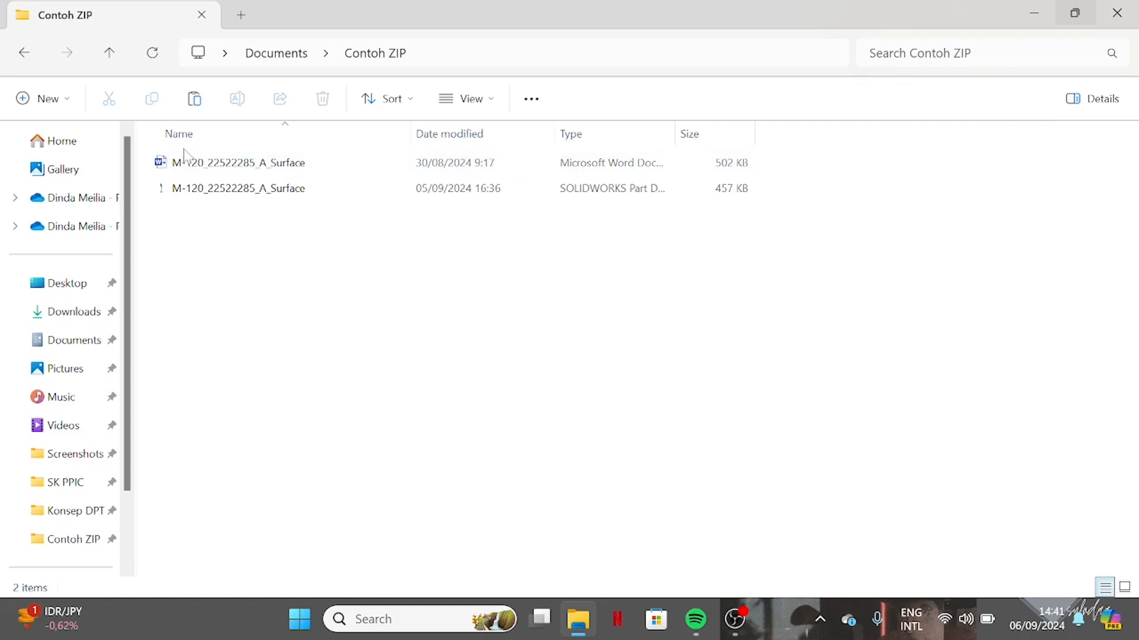
In File Explorer, compress the Word document and the SOLIDWORKS part in the Contoh ZIP folder into one ZIP file.
{"action": "left_click_drag", "start_coordinate": [219, 217], "coordinate": [211, 158]}
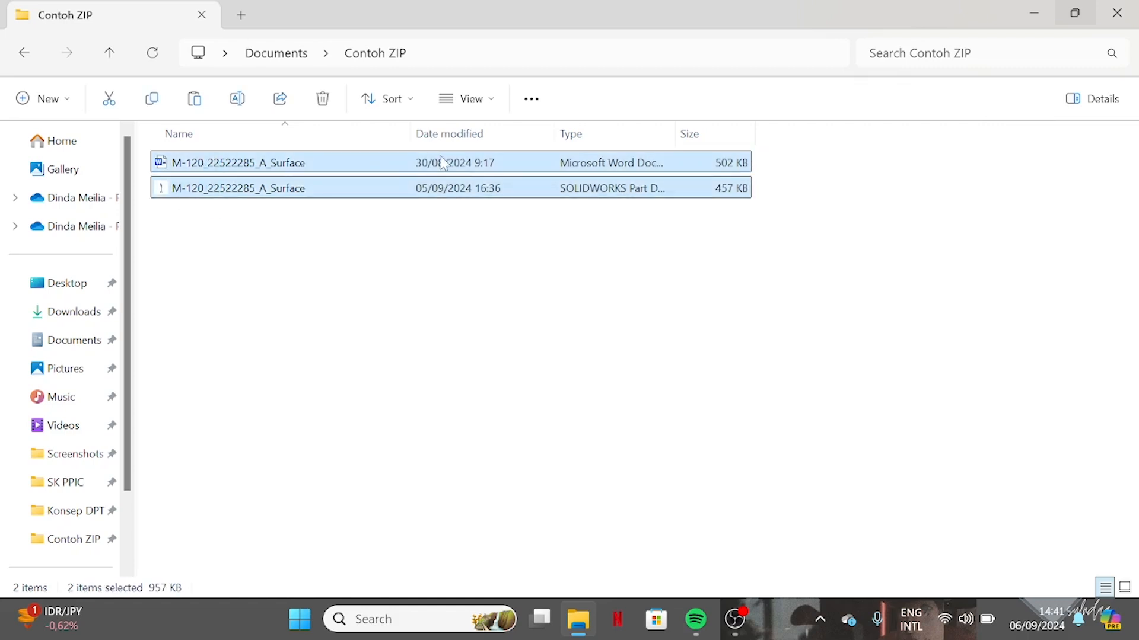
{"action": "right_click", "coordinate": [379, 166]}
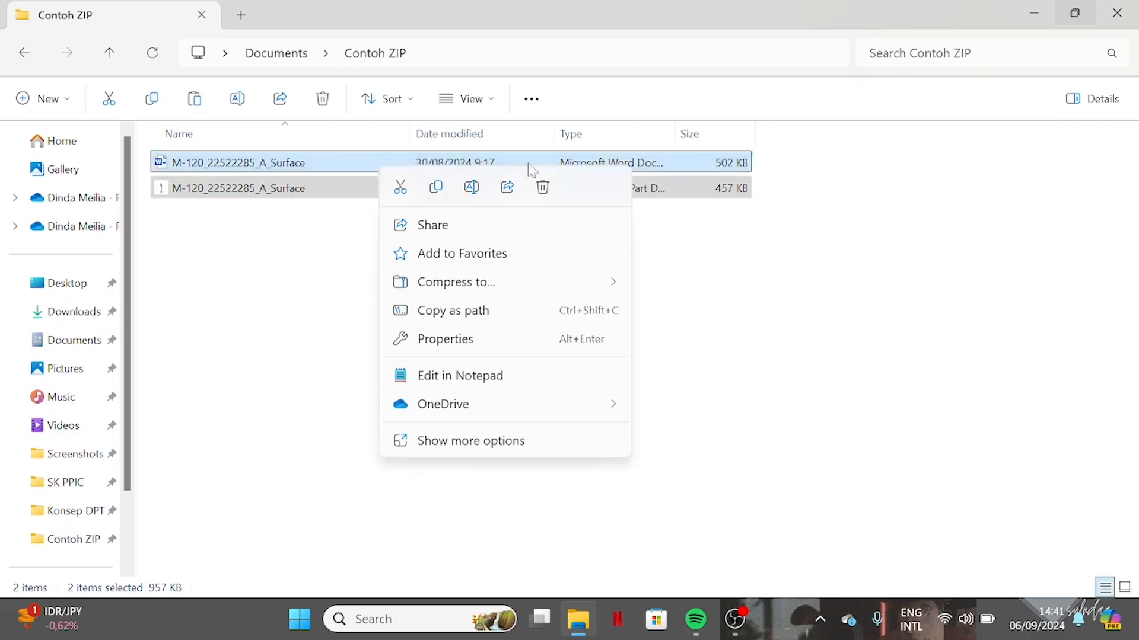
{"action": "mouse_move", "coordinate": [611, 283]}
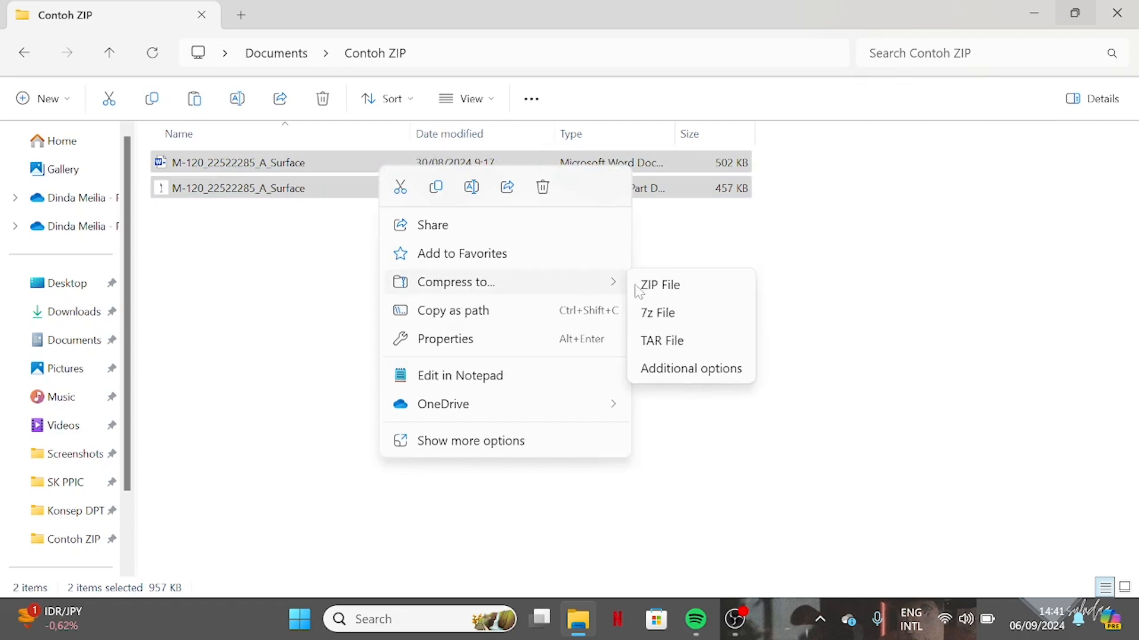
{"action": "left_click", "coordinate": [699, 284]}
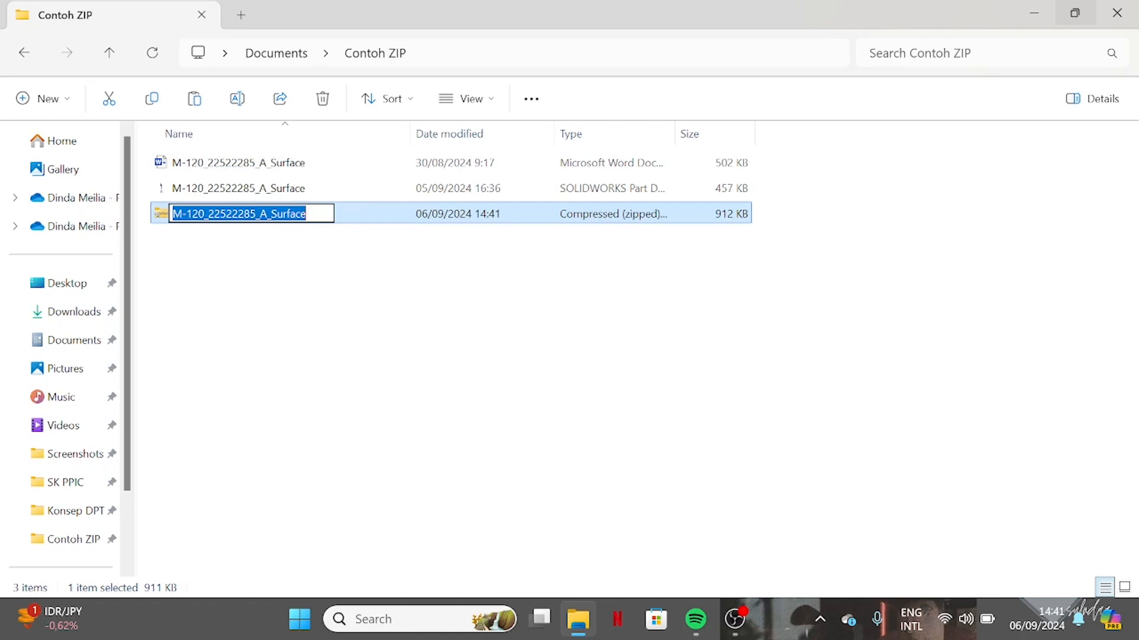
Check each underscore-separated part of the ZIP file's name and keep the suggested name.
{"action": "key", "text": "End"}
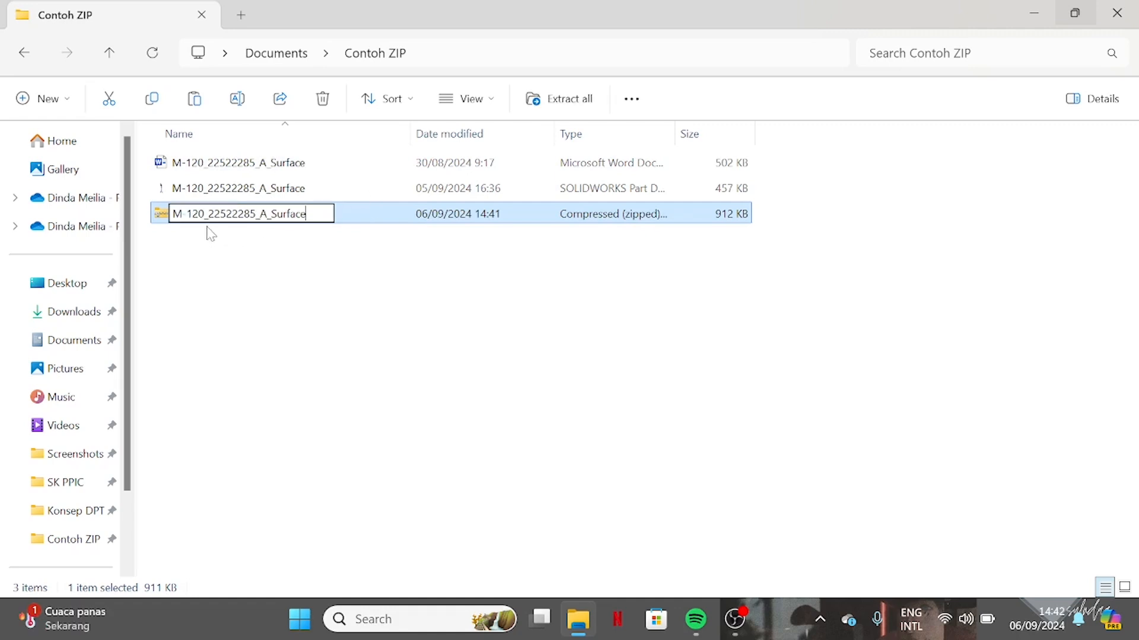
{"action": "key", "text": "Home"}
{"action": "key", "text": "shift+Right"}
{"action": "key", "text": "shift+Right"}
{"action": "key", "text": "shift+Right"}
{"action": "key", "text": "shift+Right"}
{"action": "key", "text": "shift+Right"}
{"action": "key", "text": "Right"}
{"action": "key", "text": "Right"}
{"action": "key", "text": "shift+Right"}
{"action": "key", "text": "shift+Right"}
{"action": "key", "text": "shift+Right"}
{"action": "key", "text": "shift+Right"}
{"action": "key", "text": "shift+Right"}
{"action": "key", "text": "shift+Right"}
{"action": "key", "text": "shift+Right"}
{"action": "key", "text": "Right"}
{"action": "key", "text": "Right"}
{"action": "key", "text": "Right"}
{"action": "key", "text": "Right"}
{"action": "key", "text": "shift+Left"}
{"action": "key", "text": "End"}
{"action": "key", "text": "shift+Left"}
{"action": "key", "text": "shift+Left"}
{"action": "key", "text": "shift+Left"}
{"action": "key", "text": "Right"}
{"action": "key", "text": "Return"}
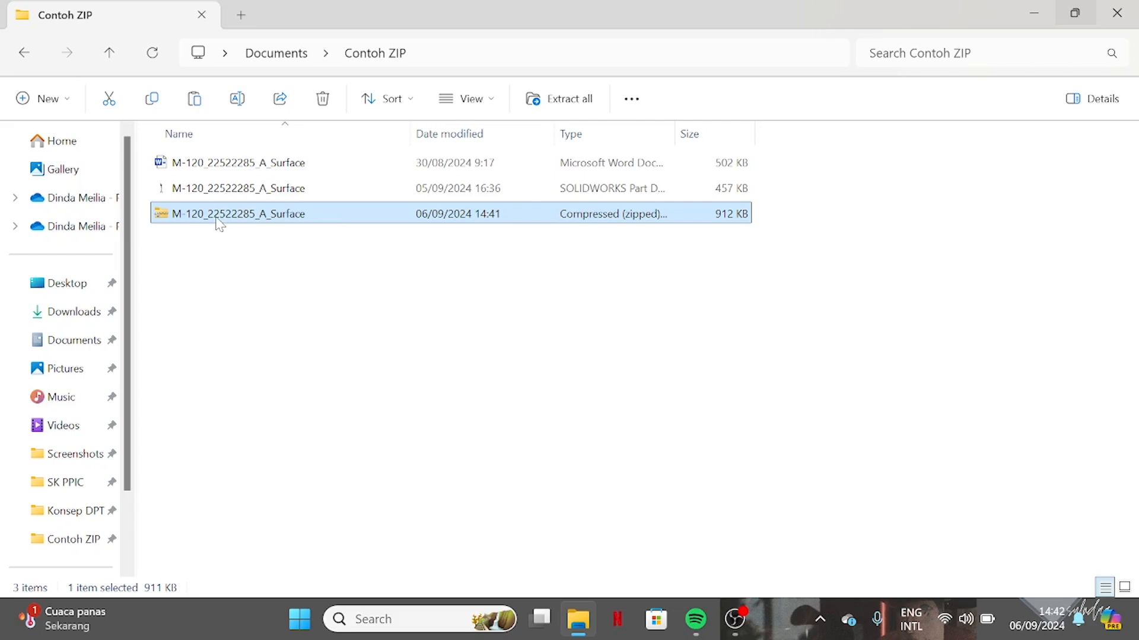